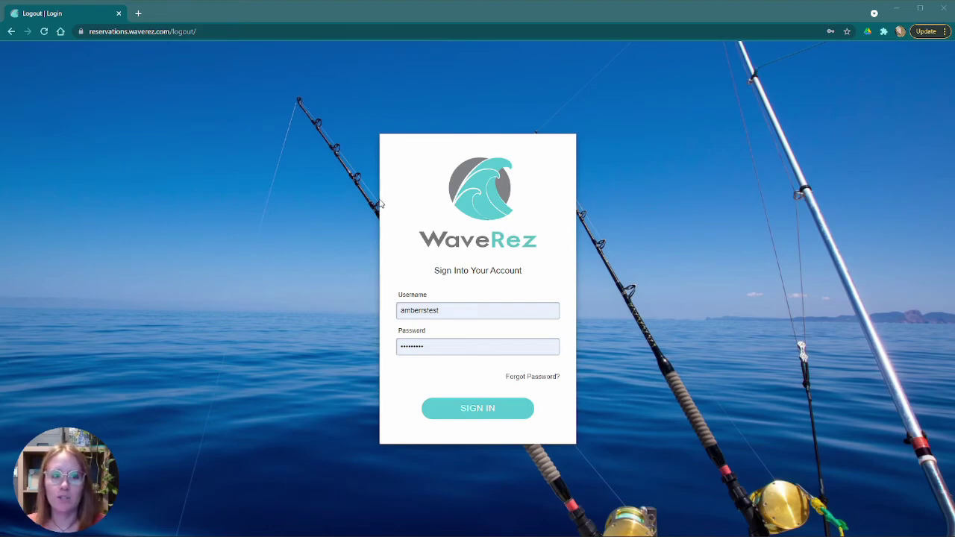
- Remove 'logout/' from the address to reach the WaveRez login page
{"action": "left_click", "coordinate": [183, 33]}
{"action": "left_click", "coordinate": [136, 32]}
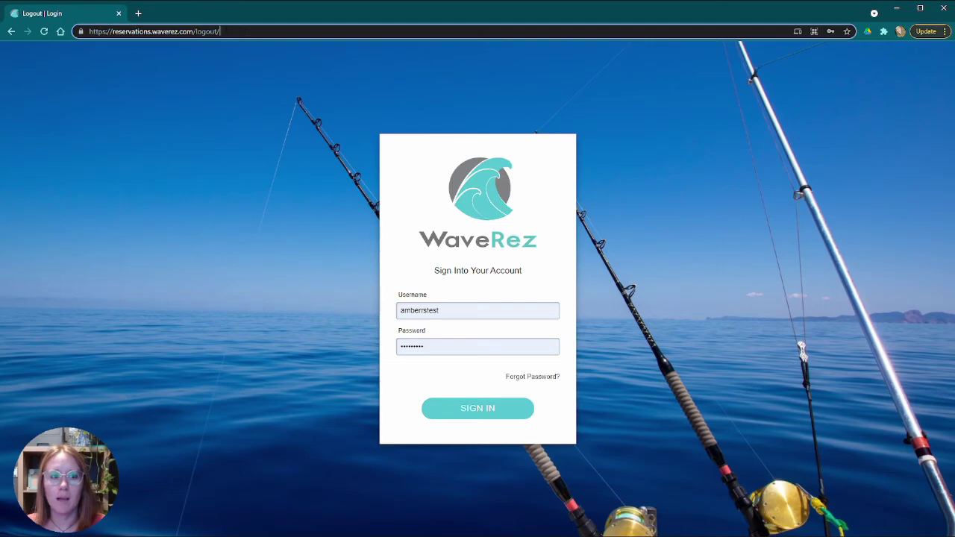
{"action": "left_click", "coordinate": [279, 29]}
{"action": "key", "text": "BackSpace"}
{"action": "key", "text": "BackSpace"}
{"action": "key", "text": "BackSpace"}
{"action": "key", "text": "BackSpace"}
{"action": "key", "text": "BackSpace"}
{"action": "key", "text": "BackSpace"}
{"action": "key", "text": "BackSpace"}
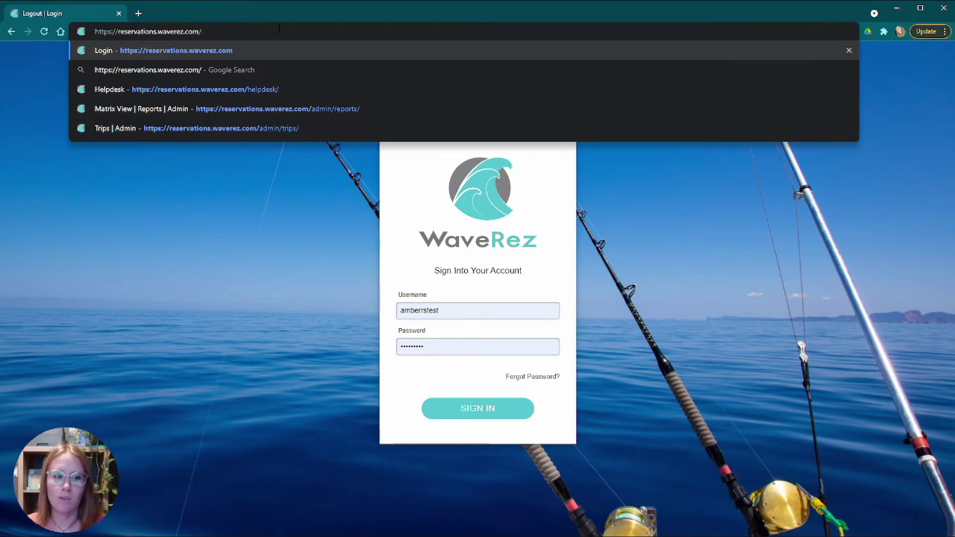
{"action": "key", "text": "Return"}
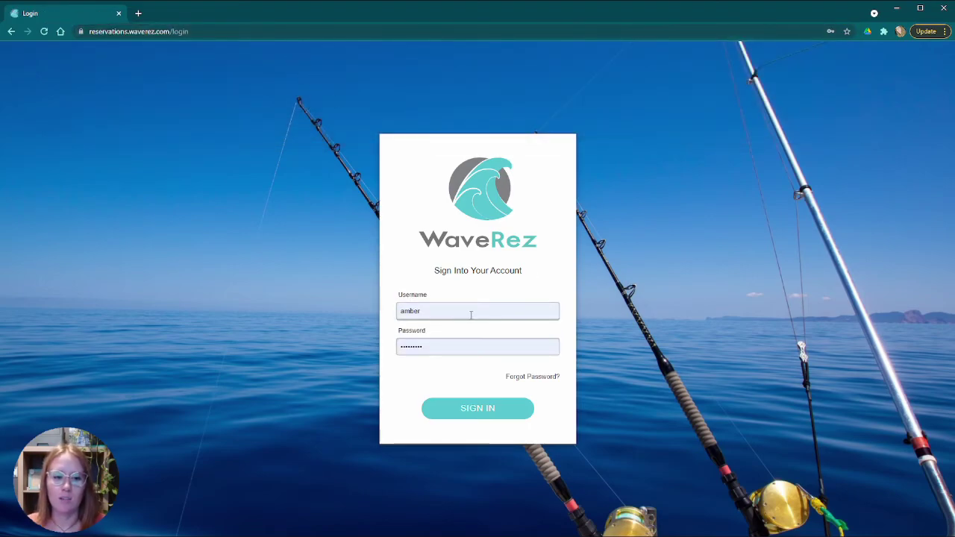
- Sign in to the reservations admin account using the saved test login
{"action": "left_click", "coordinate": [476, 312]}
{"action": "left_click", "coordinate": [426, 222]}
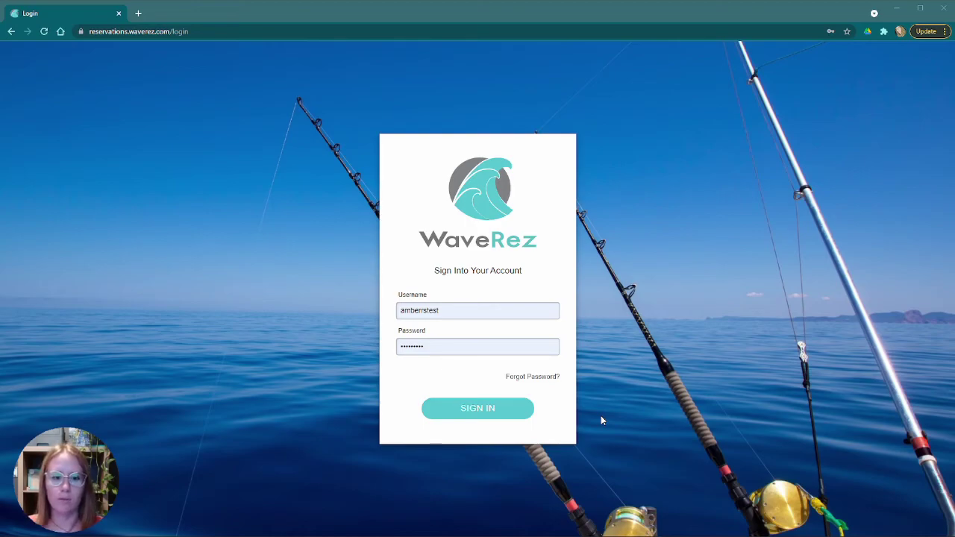
{"action": "left_click", "coordinate": [506, 411]}
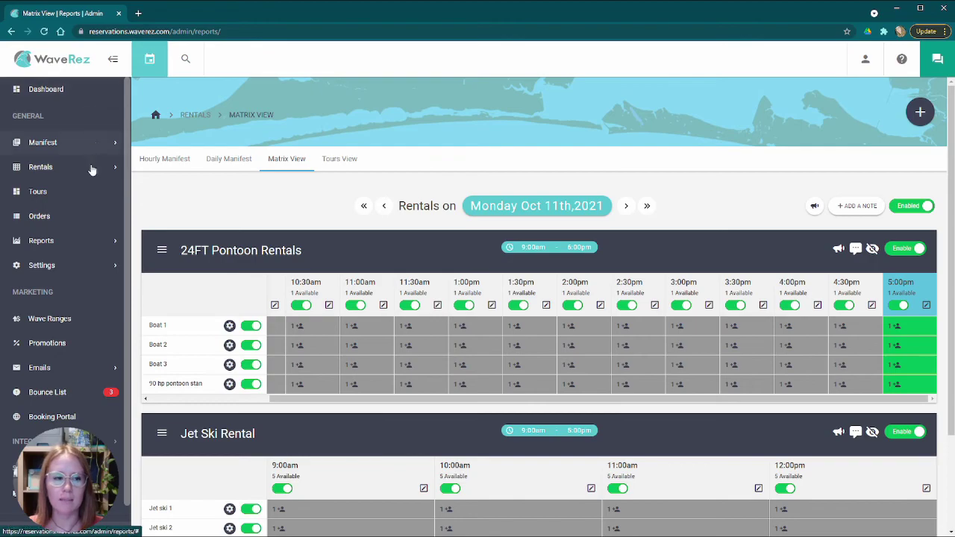
- Collapse and re-pin the side menu, then reload the Oct 11th Matrix View from the WaveRez logo
{"action": "left_click", "coordinate": [114, 60]}
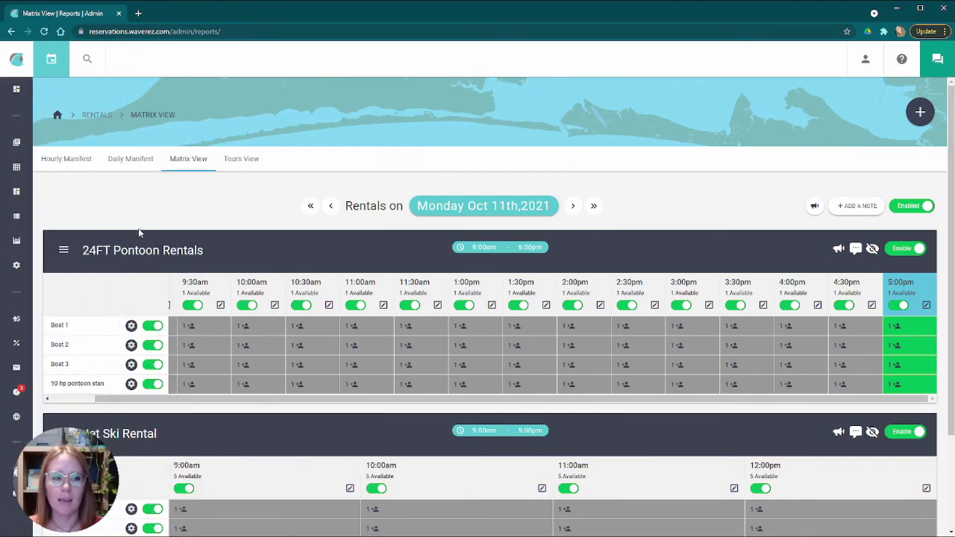
{"action": "mouse_move", "coordinate": [1, 199]}
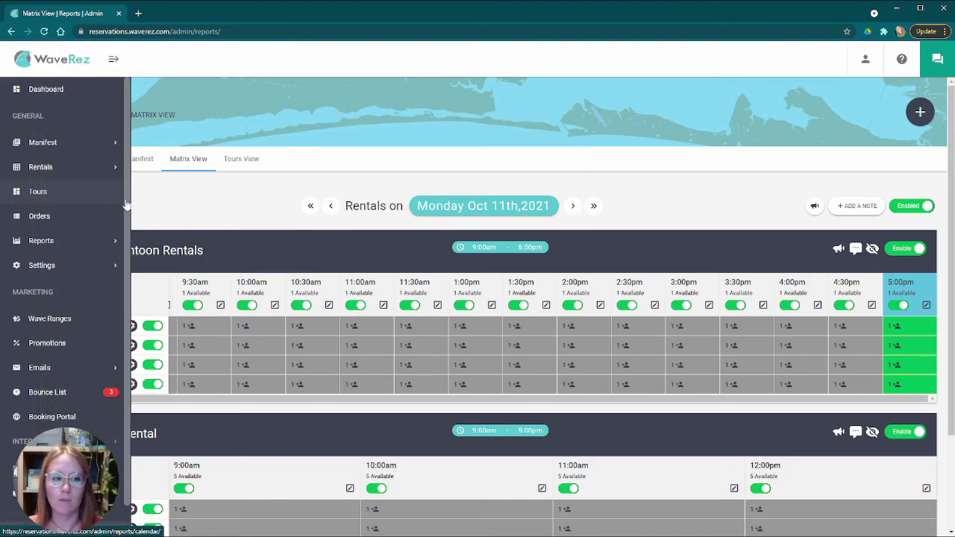
{"action": "left_click", "coordinate": [113, 60]}
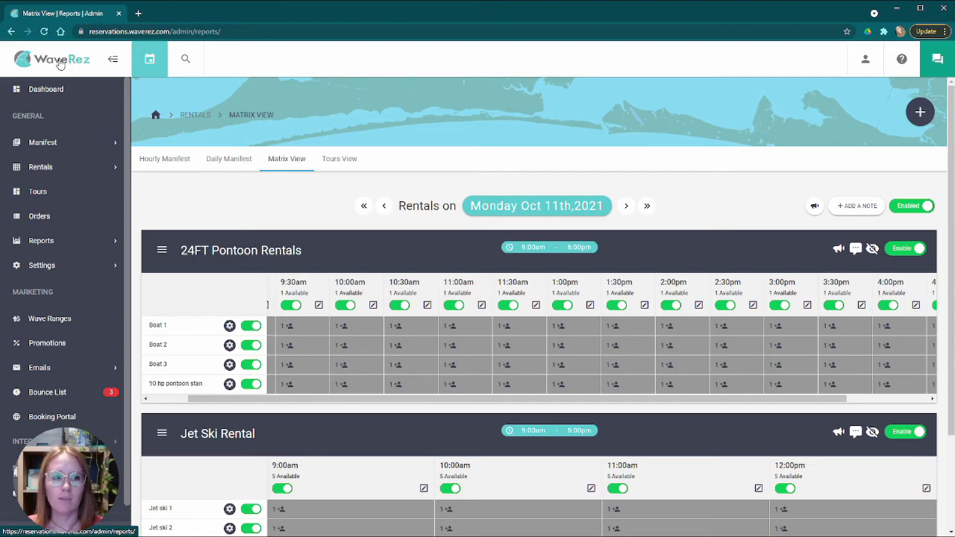
{"action": "scroll", "coordinate": [52, 64], "scroll_direction": "down", "scroll_amount": 2}
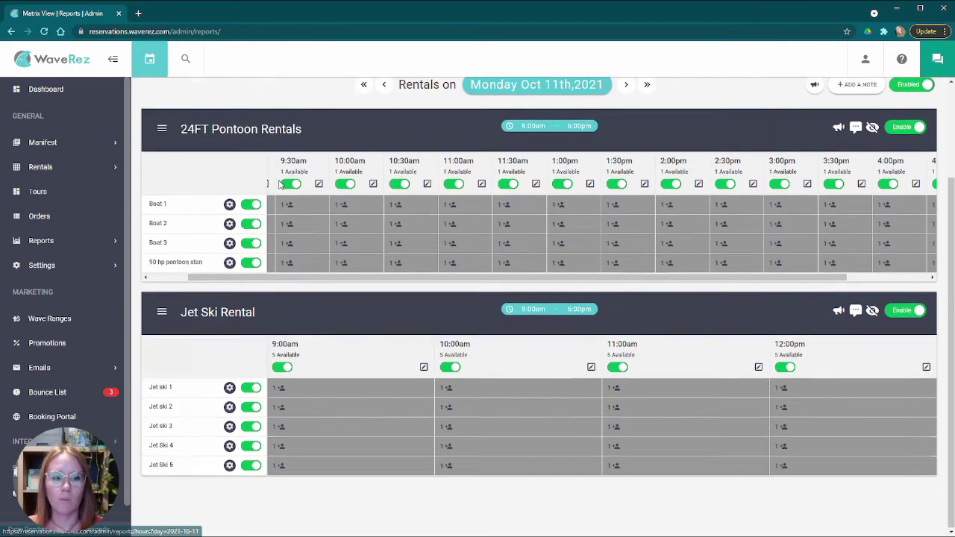
{"action": "left_click", "coordinate": [60, 66]}
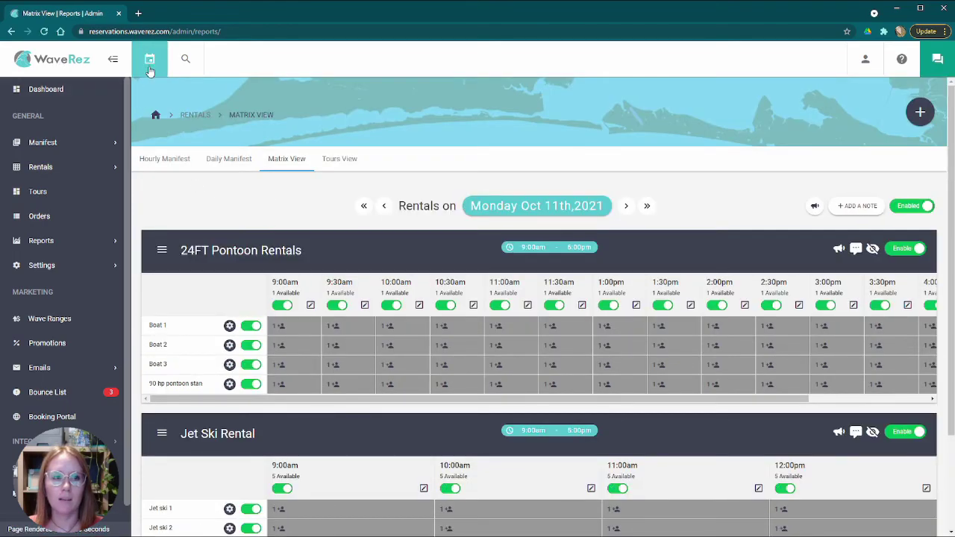
- Show the rentals matrix for 14 September 2021 via the calendar
{"action": "left_click", "coordinate": [148, 67]}
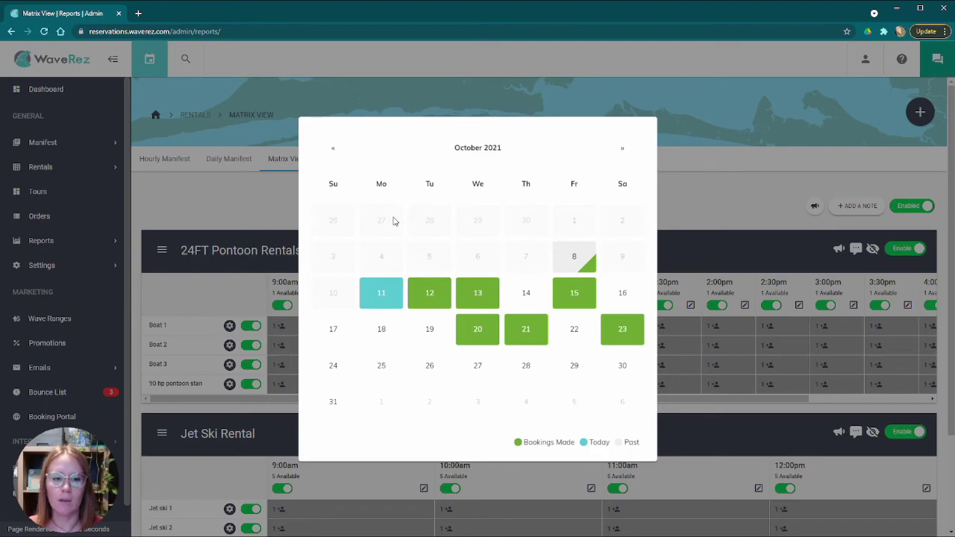
{"action": "left_click", "coordinate": [332, 148]}
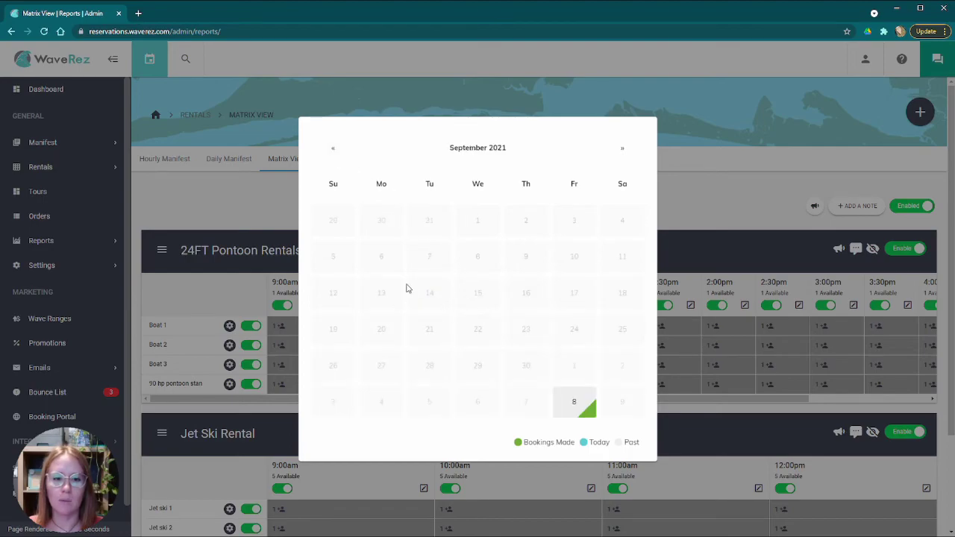
{"action": "left_click", "coordinate": [426, 296]}
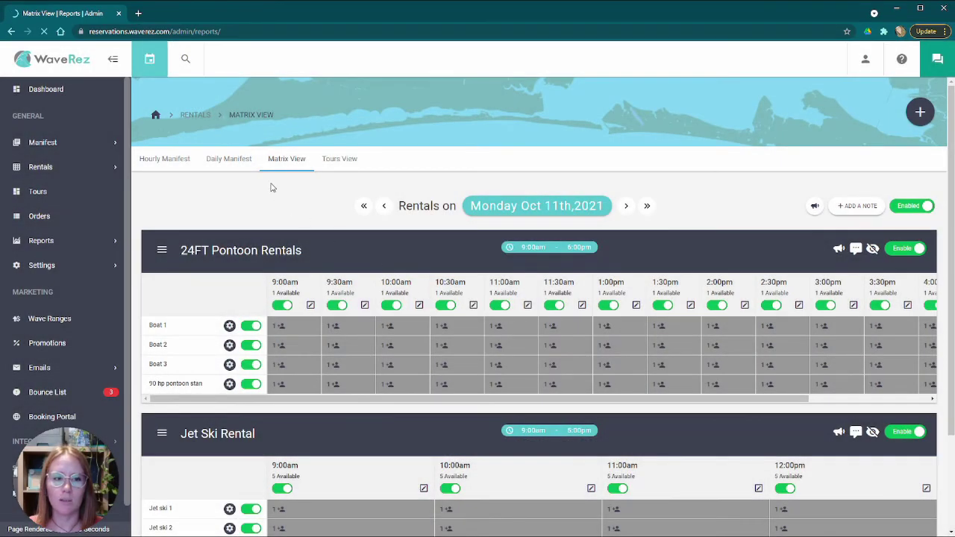
- Browse ahead to December 2021 and the year grid, close the picker, and reload today's matrix
{"action": "left_click", "coordinate": [150, 61]}
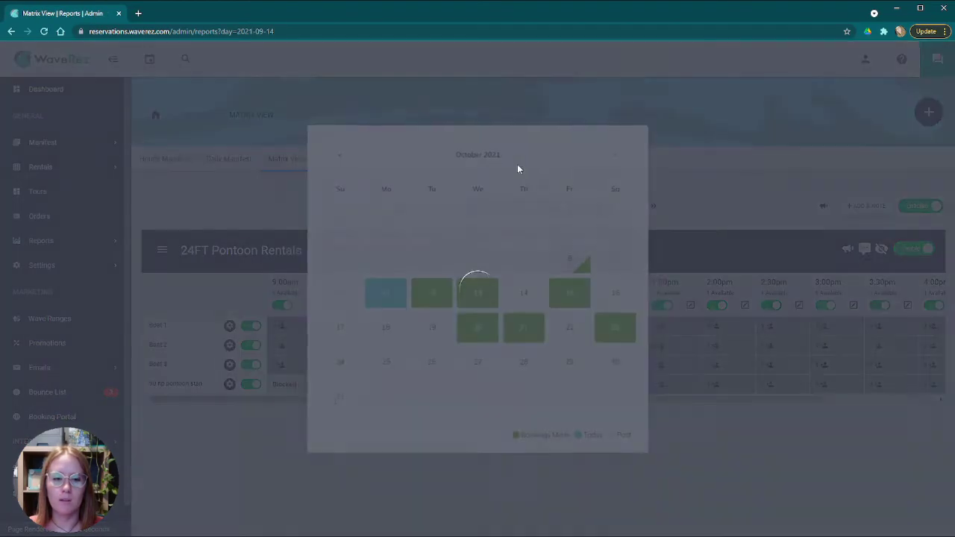
{"action": "left_click", "coordinate": [619, 148]}
{"action": "left_click", "coordinate": [626, 148]}
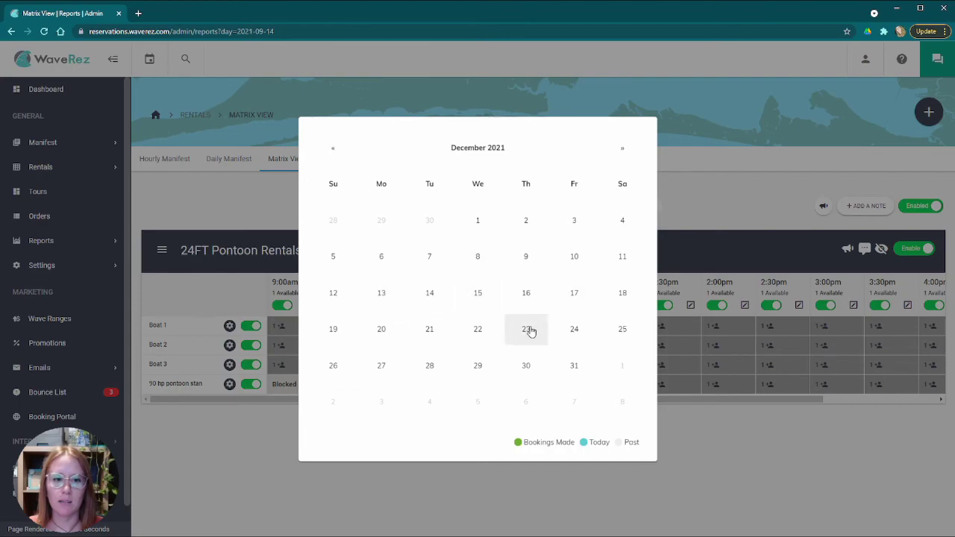
{"action": "left_click", "coordinate": [500, 148]}
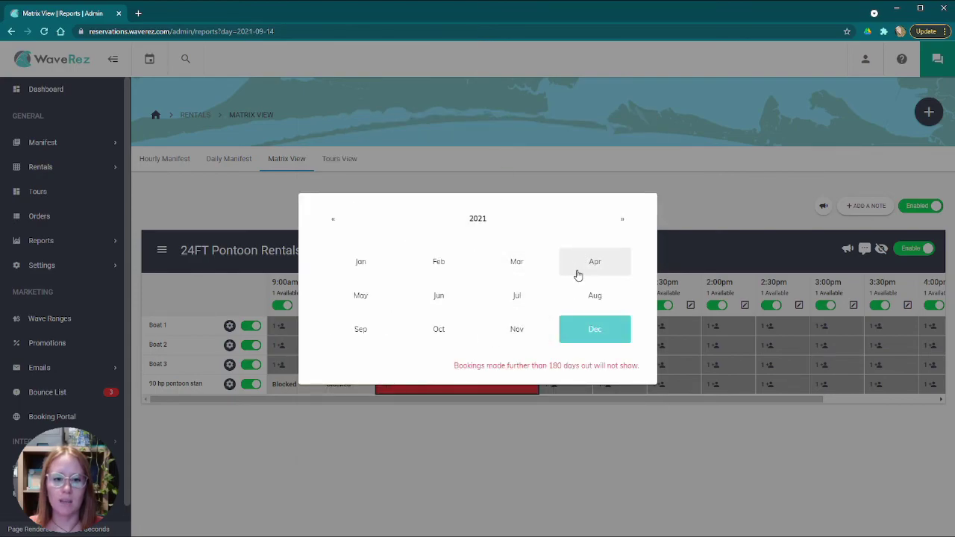
{"action": "left_click", "coordinate": [619, 220]}
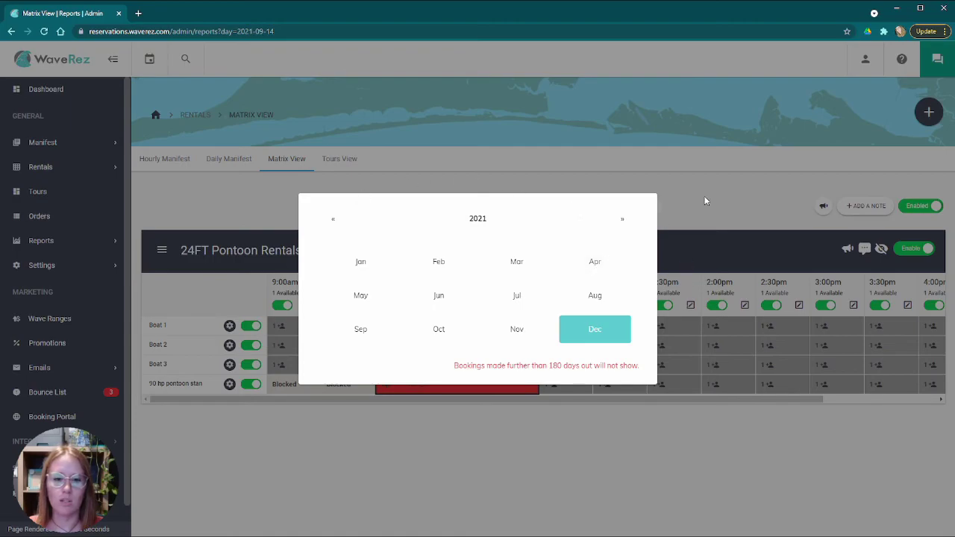
{"action": "left_click", "coordinate": [671, 212]}
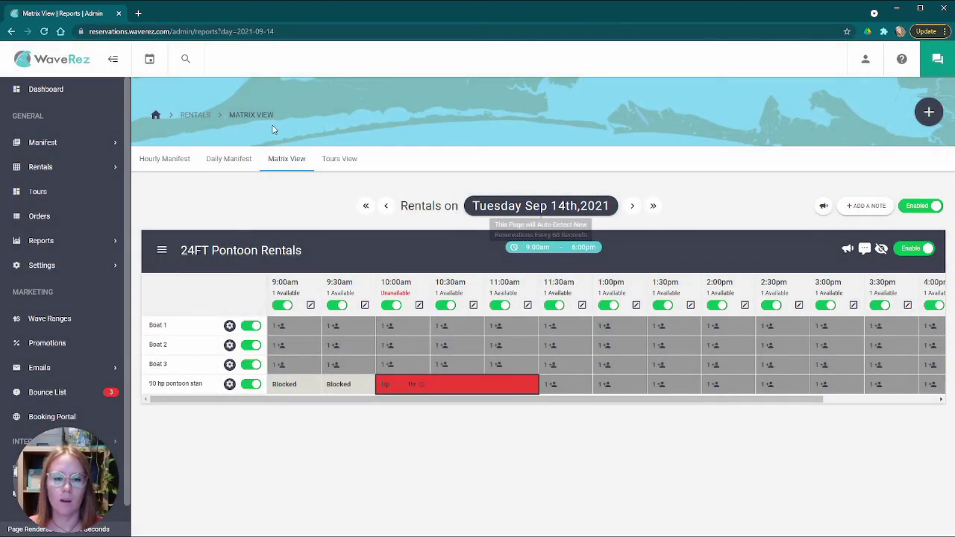
{"action": "left_click", "coordinate": [546, 209]}
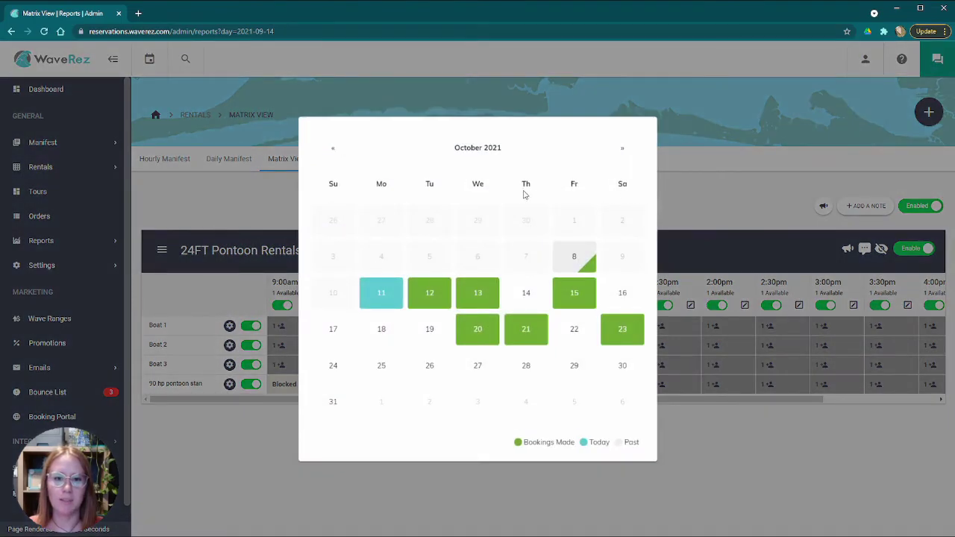
{"action": "left_click", "coordinate": [690, 210]}
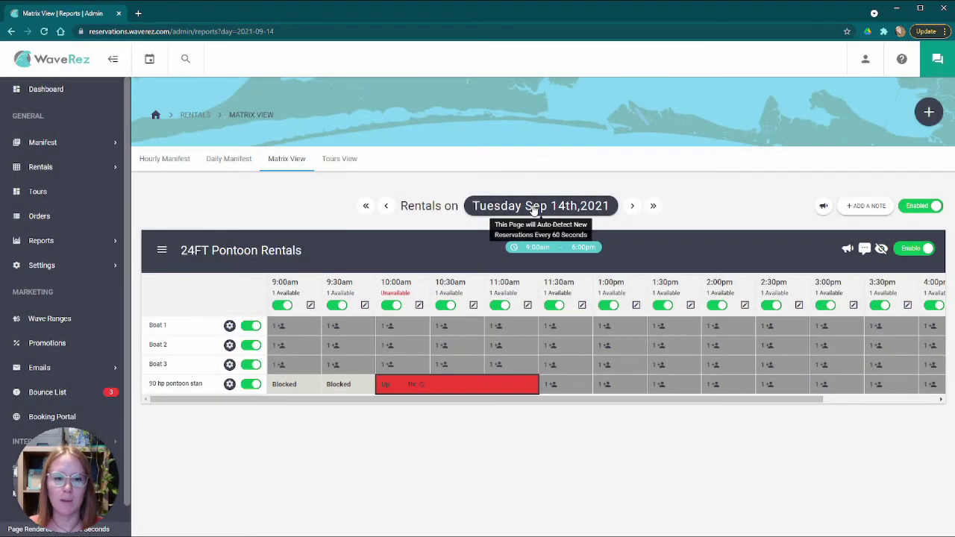
{"action": "left_click", "coordinate": [533, 209]}
{"action": "left_click", "coordinate": [735, 202]}
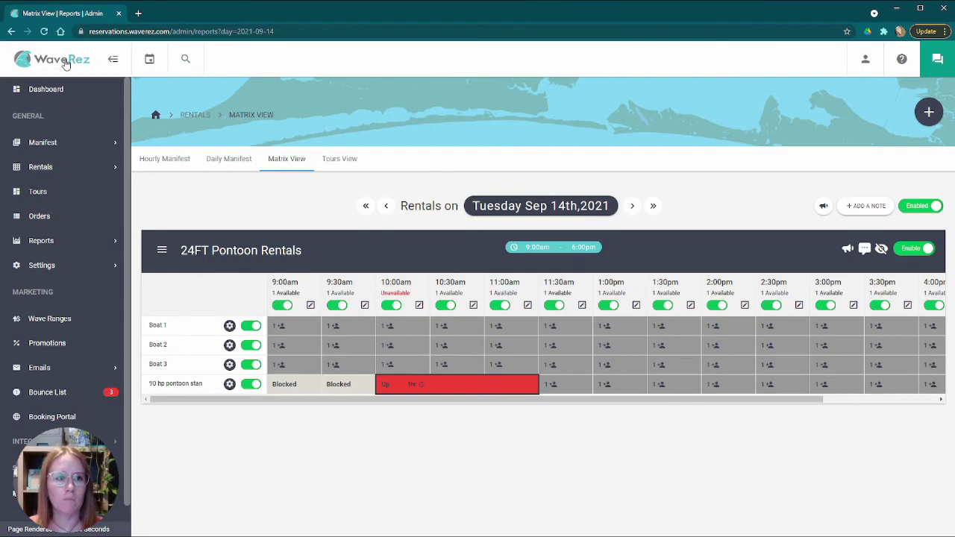
{"action": "left_click", "coordinate": [306, 173]}
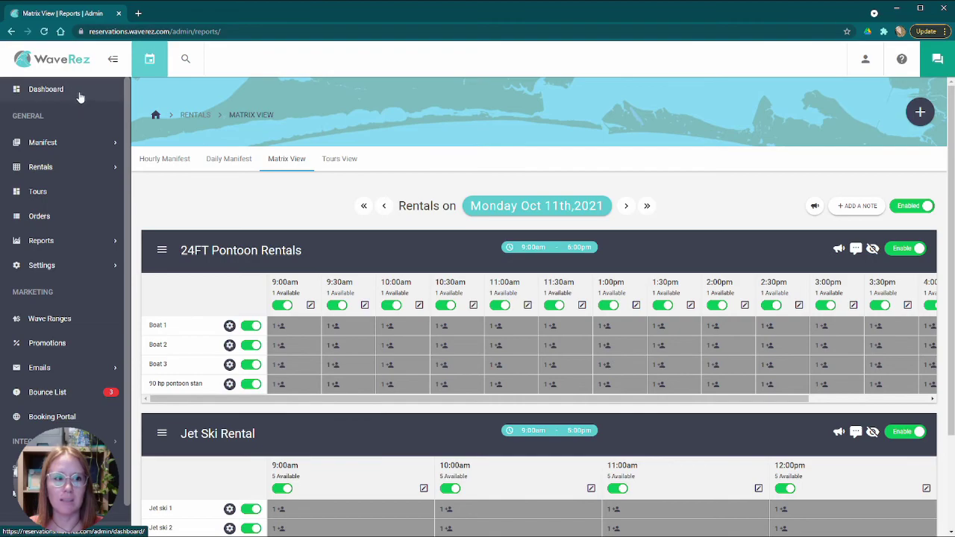
- View Dashboard statistics for 1W and 1M, cancel the 1Y load, then show 1D
{"action": "left_click", "coordinate": [68, 91]}
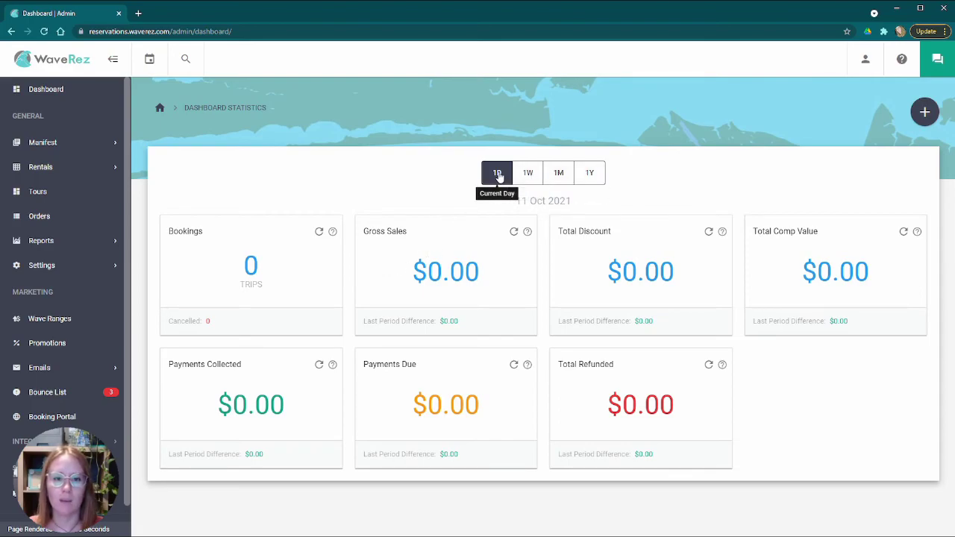
{"action": "left_click", "coordinate": [537, 176]}
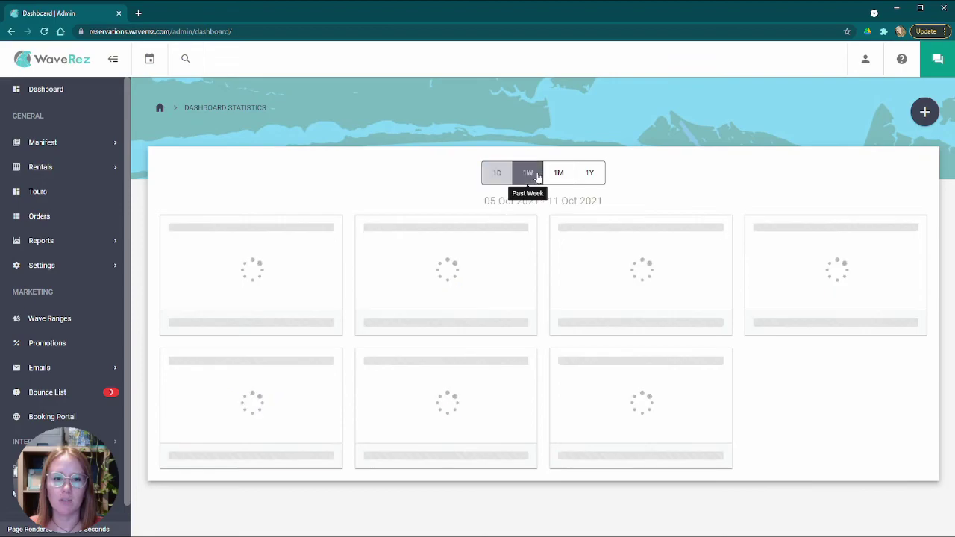
{"action": "left_click", "coordinate": [558, 175]}
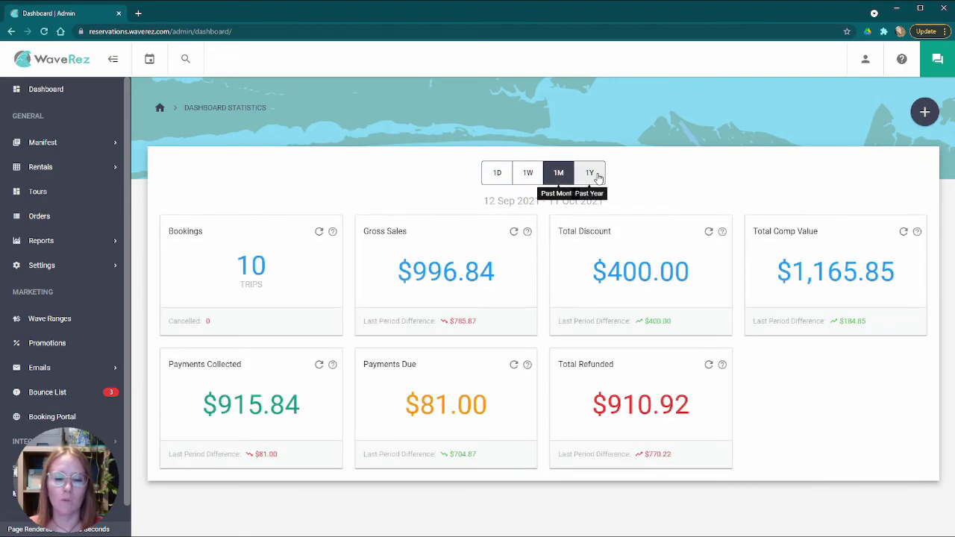
{"action": "left_click", "coordinate": [591, 174]}
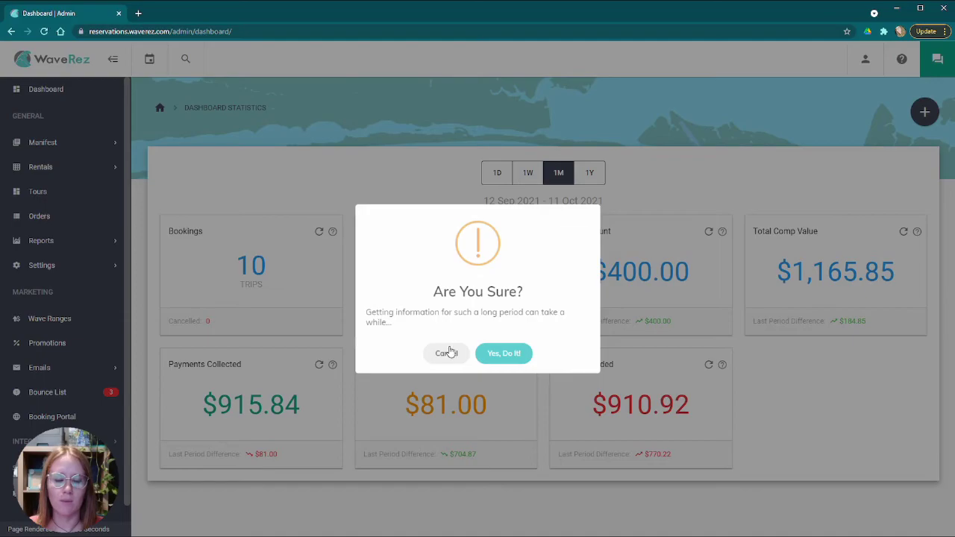
{"action": "left_click", "coordinate": [447, 355]}
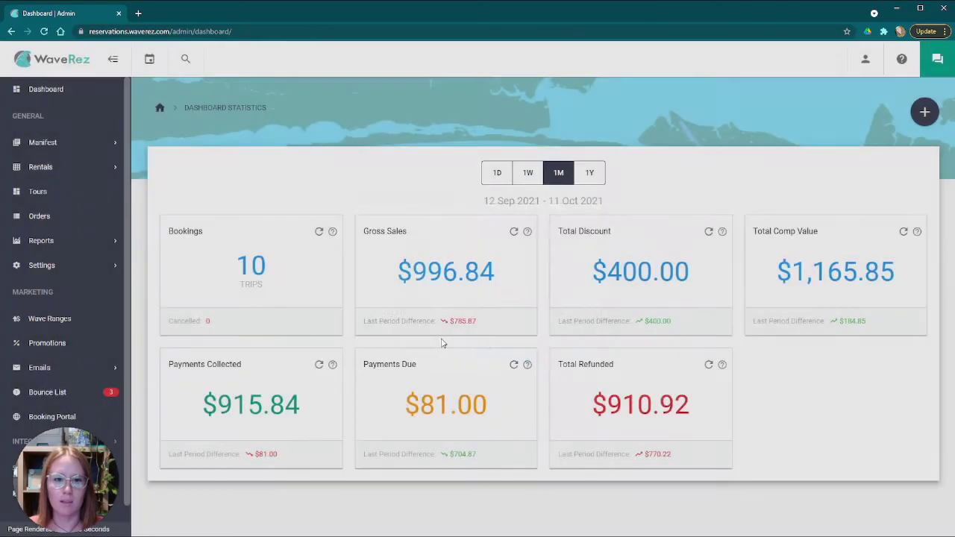
{"action": "left_click", "coordinate": [496, 173]}
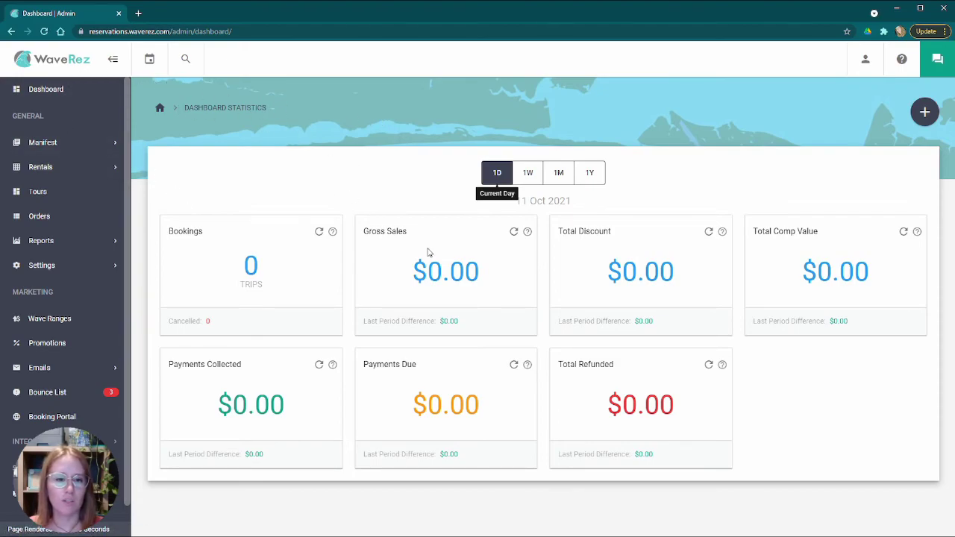
- Toggle between Daily Manifest and Matrix View, then open the Hourly Manifest for Oct 11th, 2021
{"action": "left_click", "coordinate": [80, 145]}
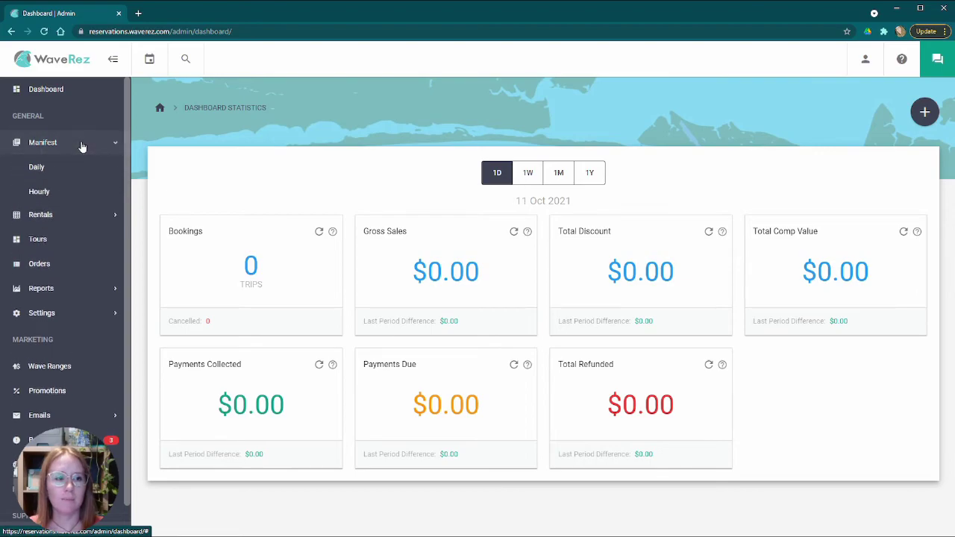
{"action": "left_click", "coordinate": [69, 216]}
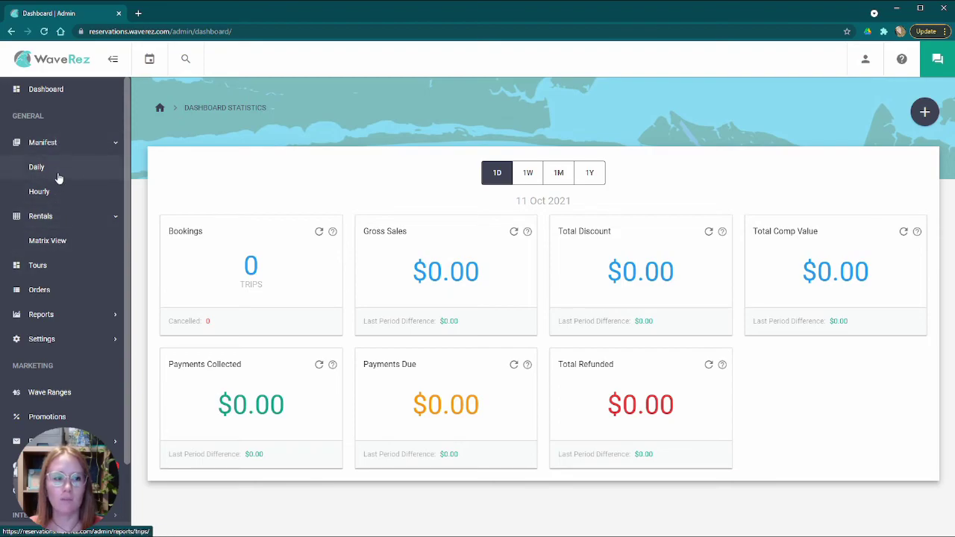
{"action": "left_click", "coordinate": [58, 67]}
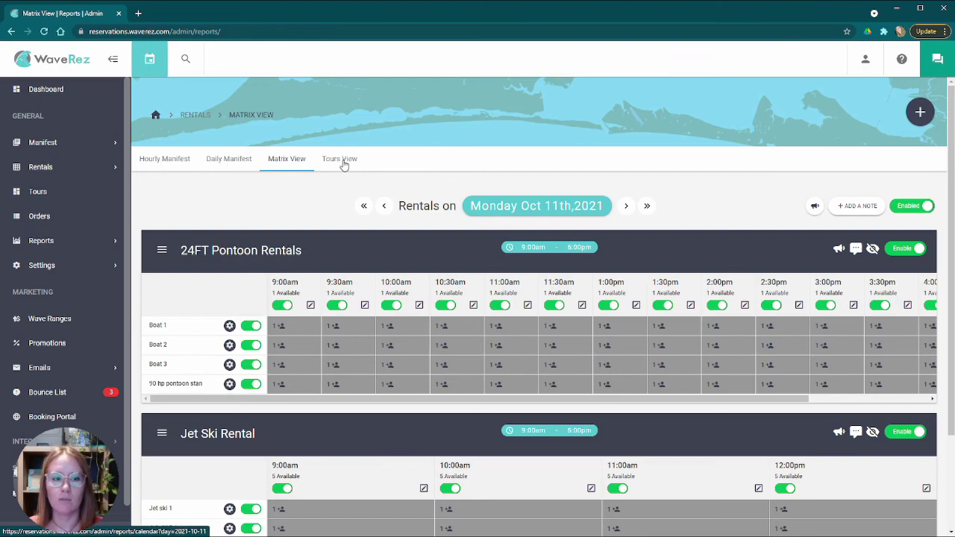
{"action": "left_click", "coordinate": [230, 163]}
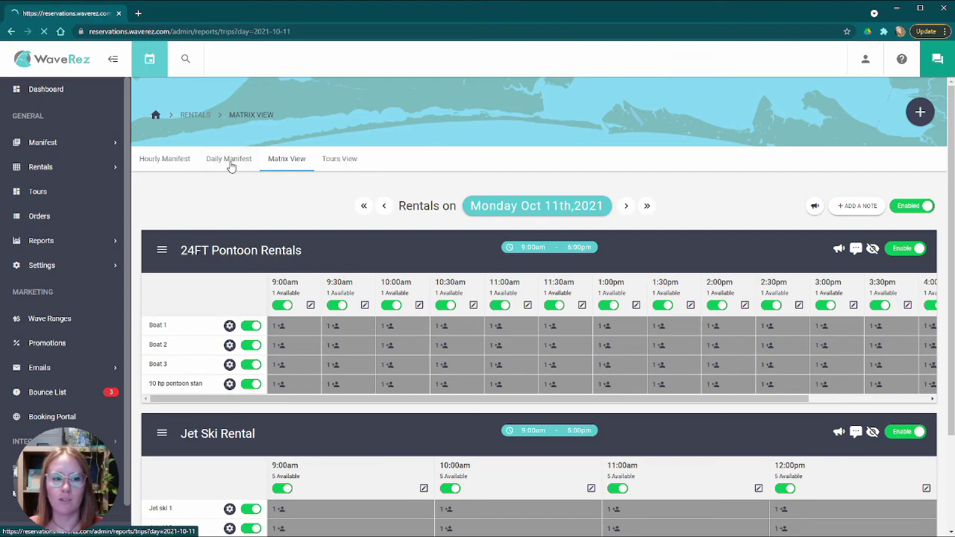
{"action": "left_click", "coordinate": [292, 162]}
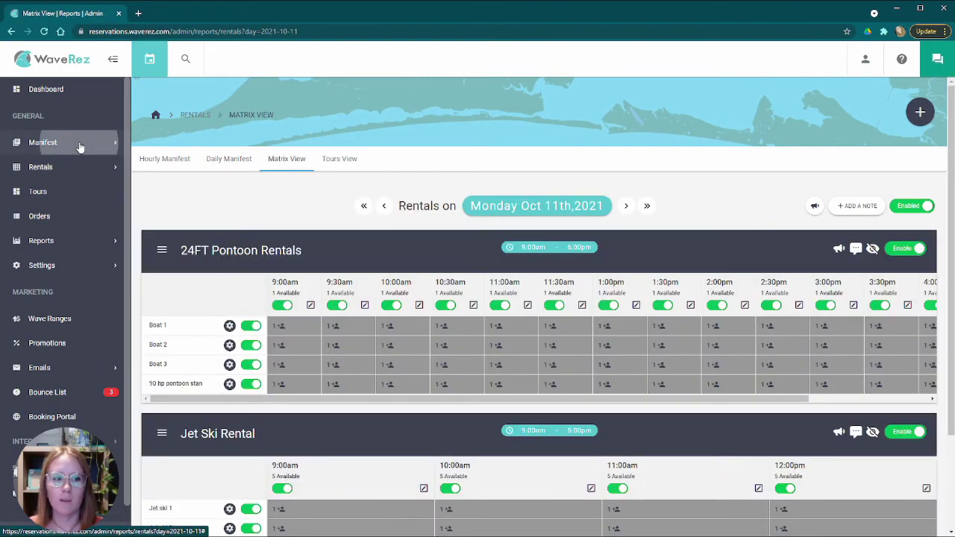
{"action": "left_click", "coordinate": [80, 146]}
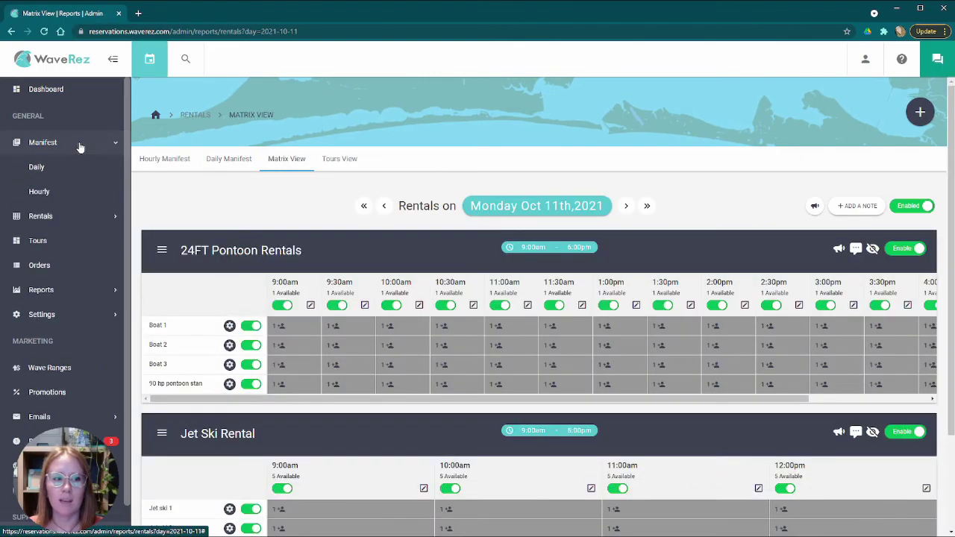
{"action": "left_click", "coordinate": [53, 194]}
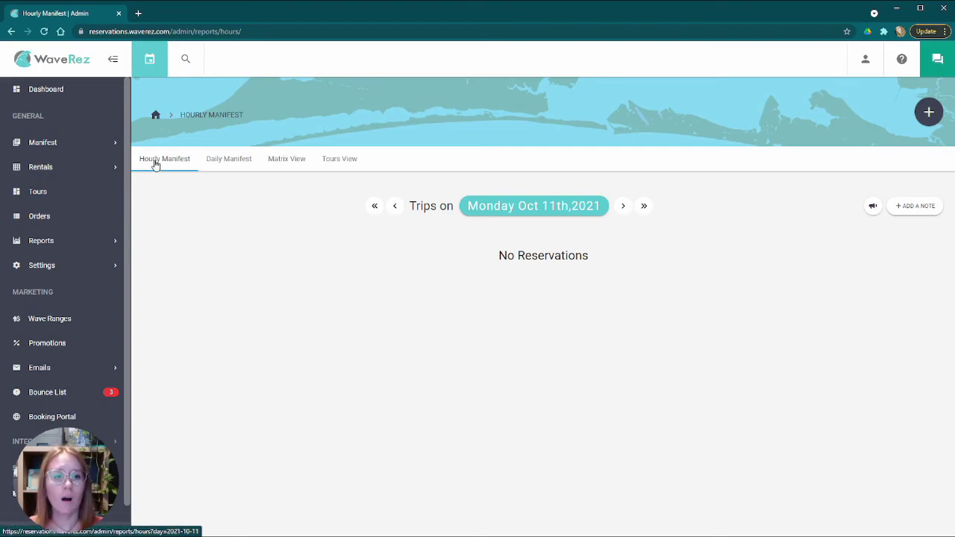
- Set the hourly manifest date to Tuesday Oct 12th, 2021
{"action": "left_click", "coordinate": [163, 63]}
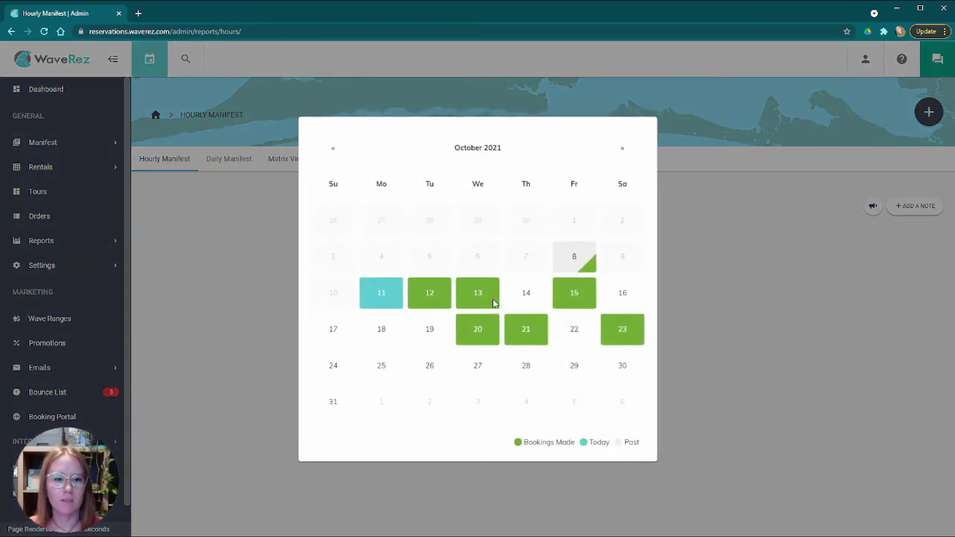
{"action": "left_click", "coordinate": [431, 295]}
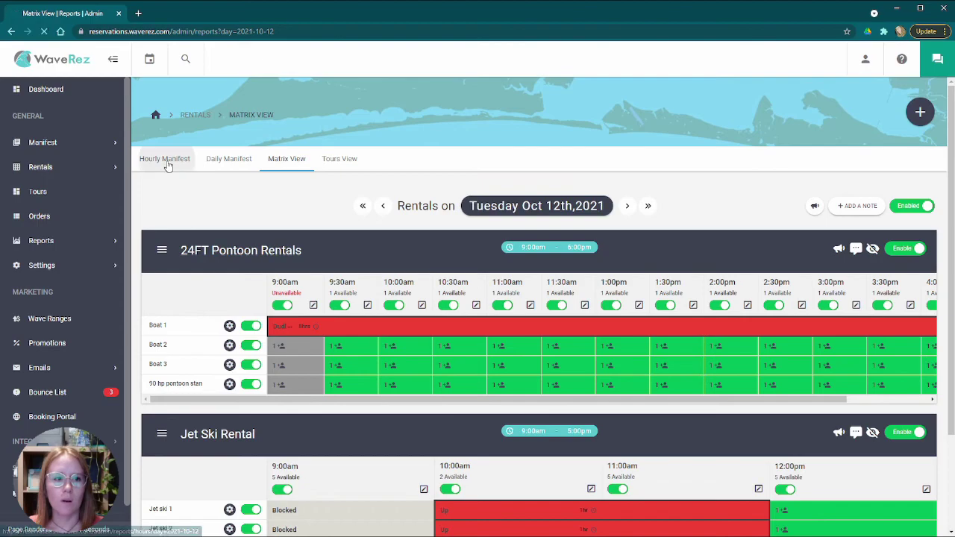
{"action": "left_click", "coordinate": [168, 166]}
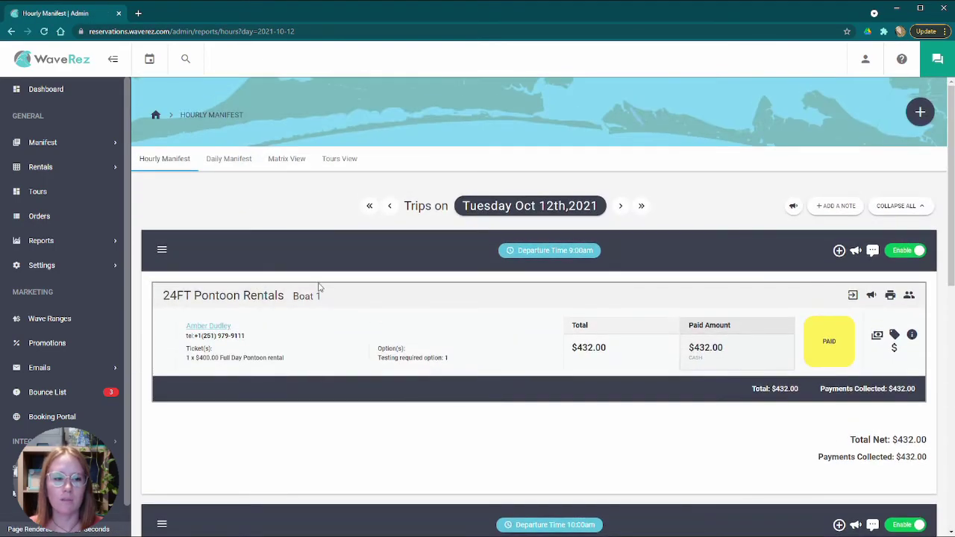
- Review the Oct 12 pontoon and jet ski trips, then switch to the daily manifest
{"action": "scroll", "coordinate": [420, 273], "scroll_direction": "down", "scroll_amount": 3}
{"action": "scroll", "coordinate": [395, 273], "scroll_direction": "up", "scroll_amount": 3}
{"action": "left_click_drag", "start_coordinate": [159, 302], "coordinate": [293, 295]}
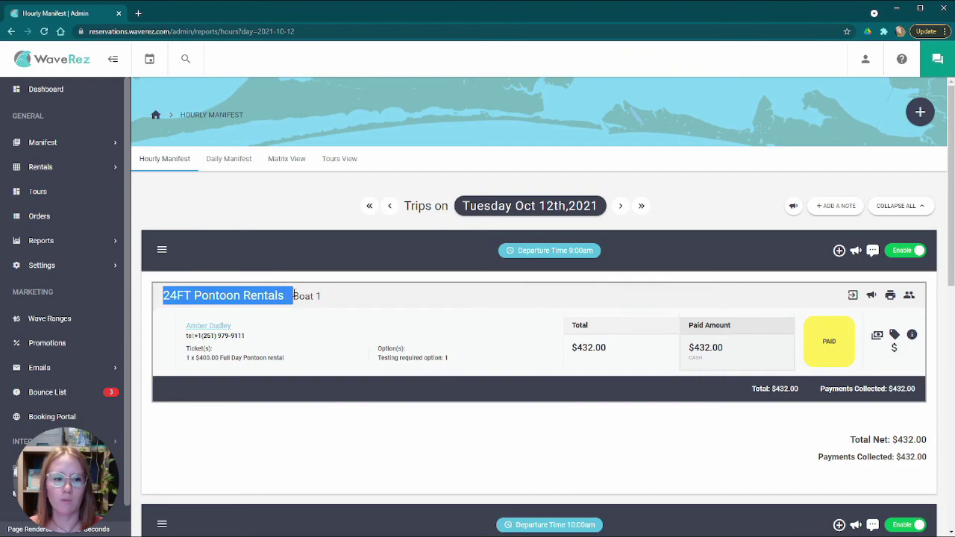
{"action": "scroll", "coordinate": [428, 284], "scroll_direction": "down", "scroll_amount": 2}
{"action": "scroll", "coordinate": [523, 265], "scroll_direction": "down", "scroll_amount": 6}
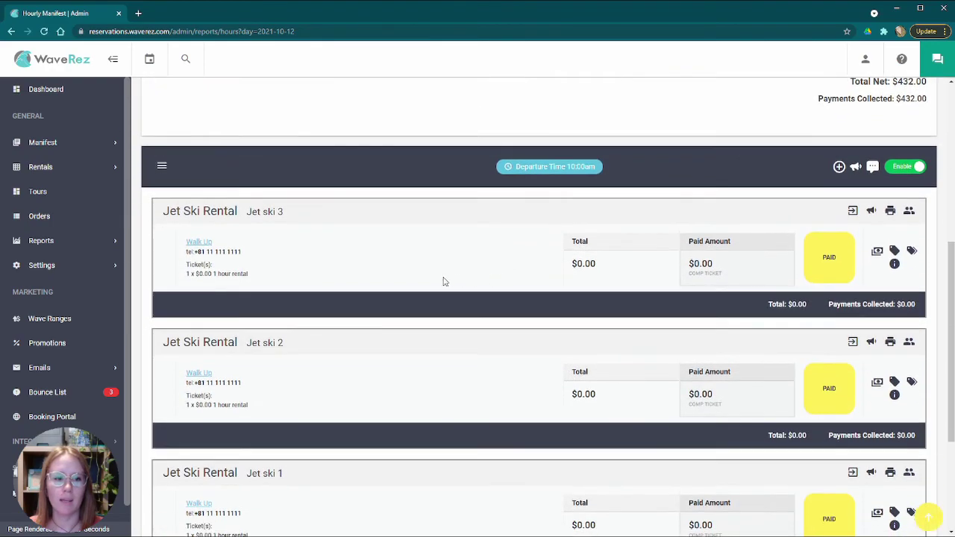
{"action": "scroll", "coordinate": [311, 282], "scroll_direction": "up", "scroll_amount": 3}
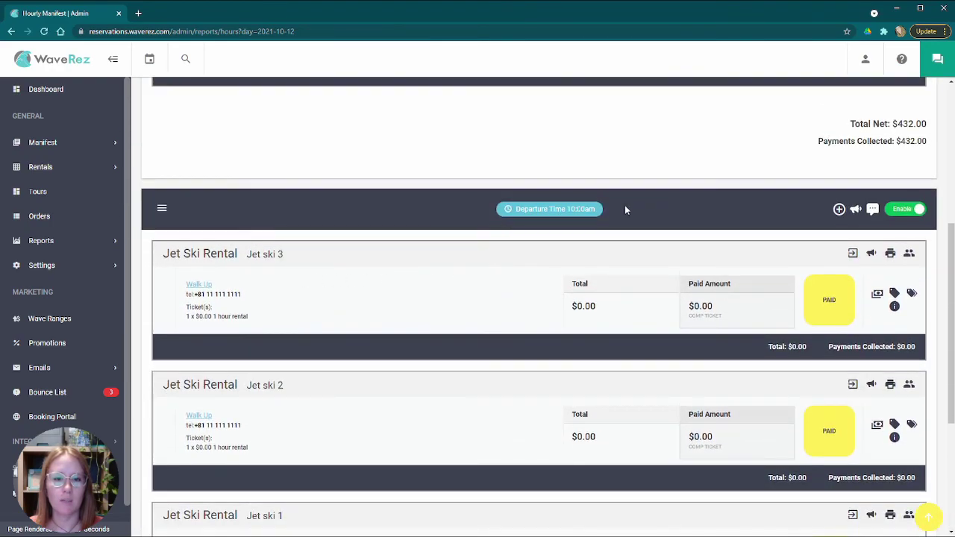
{"action": "scroll", "coordinate": [379, 299], "scroll_direction": "down", "scroll_amount": 4}
{"action": "scroll", "coordinate": [377, 298], "scroll_direction": "up", "scroll_amount": 8}
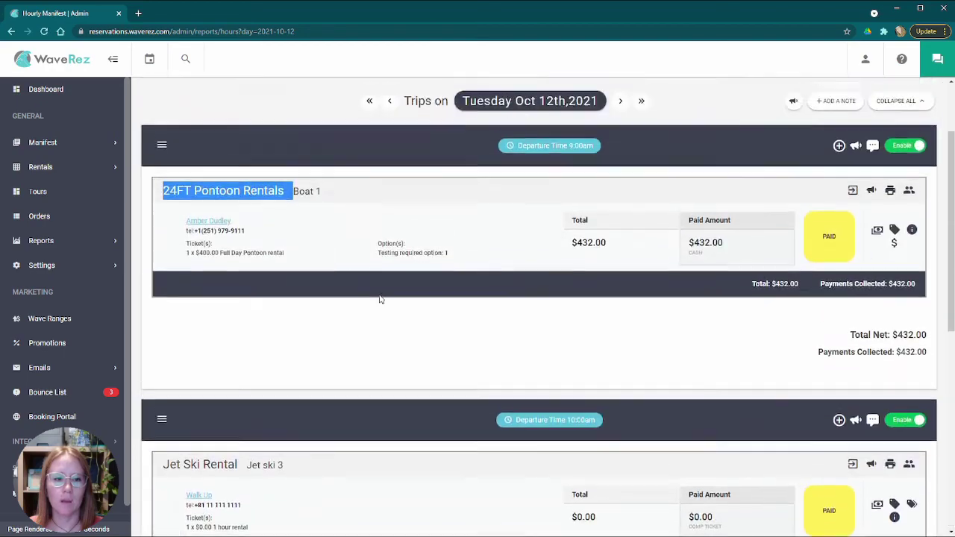
{"action": "scroll", "coordinate": [377, 302], "scroll_direction": "down", "scroll_amount": 2}
{"action": "left_click", "coordinate": [356, 318]}
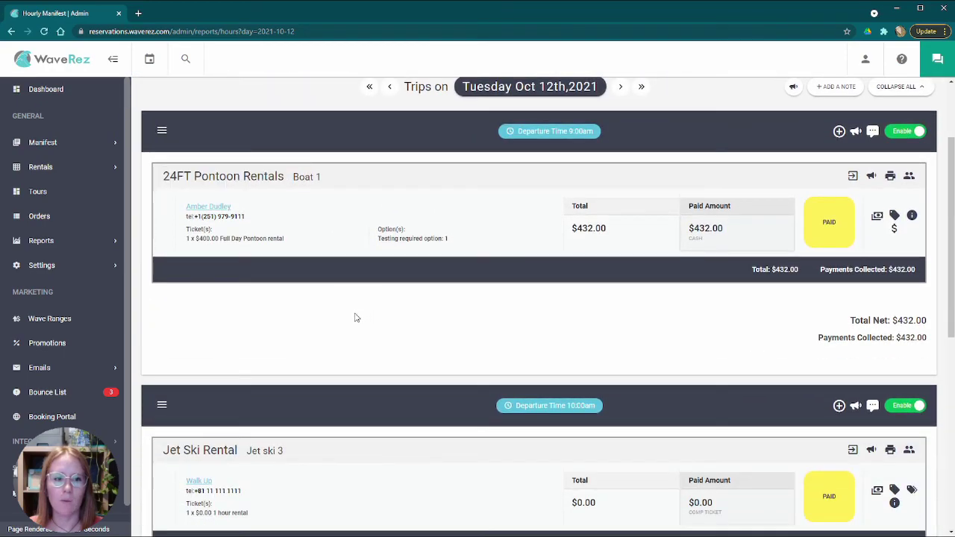
{"action": "scroll", "coordinate": [332, 319], "scroll_direction": "down", "scroll_amount": 5}
{"action": "scroll", "coordinate": [336, 322], "scroll_direction": "up", "scroll_amount": 8}
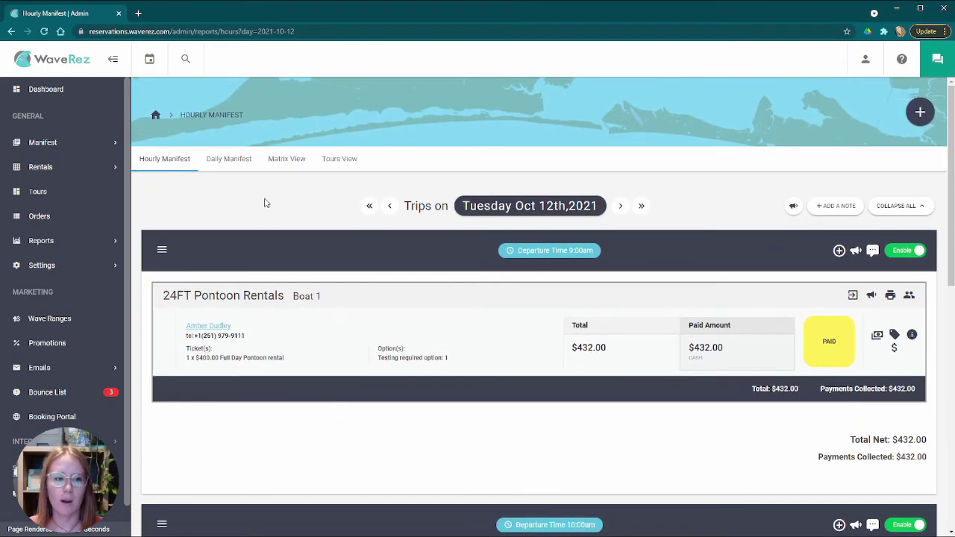
{"action": "left_click", "coordinate": [230, 166]}
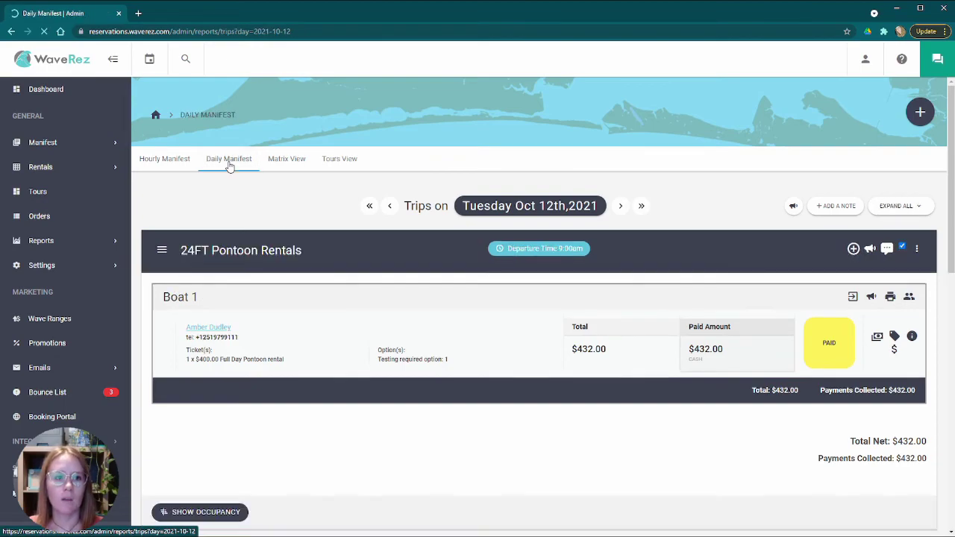
- Scroll through the Oct 12 daily manifest's Boat 1 pontoon and three jet ski groups
{"action": "scroll", "coordinate": [335, 224], "scroll_direction": "down", "scroll_amount": 3}
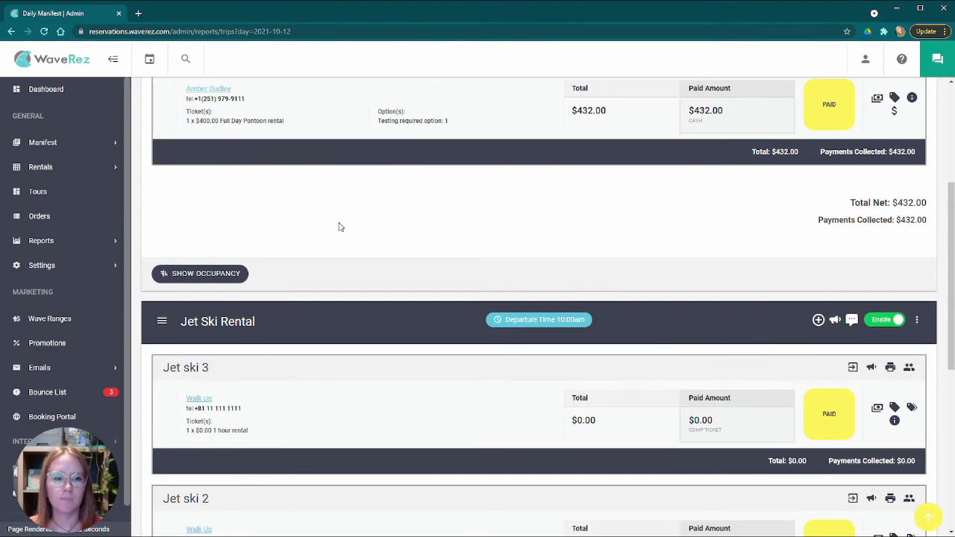
{"action": "scroll", "coordinate": [336, 228], "scroll_direction": "up", "scroll_amount": 3}
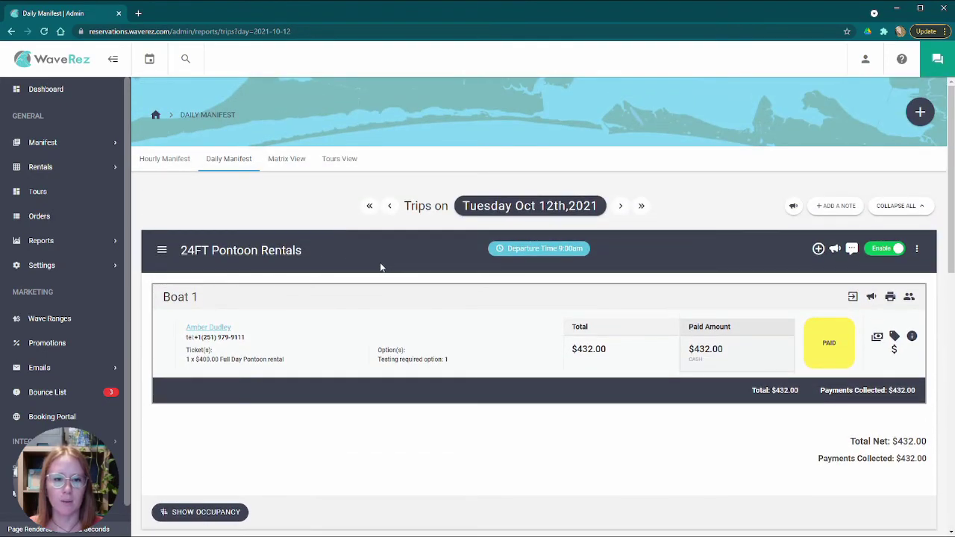
{"action": "scroll", "coordinate": [377, 266], "scroll_direction": "down", "scroll_amount": 5}
{"action": "scroll", "coordinate": [351, 263], "scroll_direction": "down", "scroll_amount": 3}
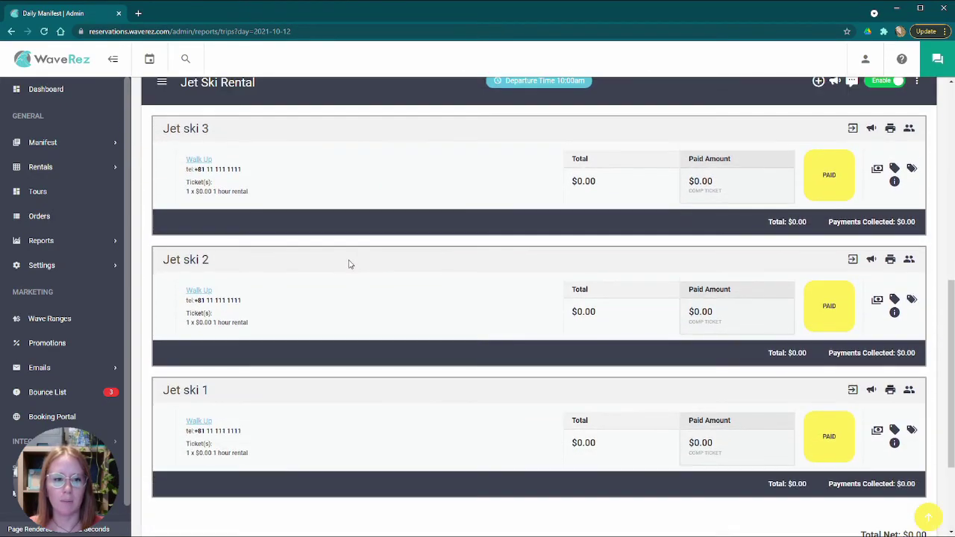
{"action": "scroll", "coordinate": [270, 269], "scroll_direction": "up", "scroll_amount": 8}
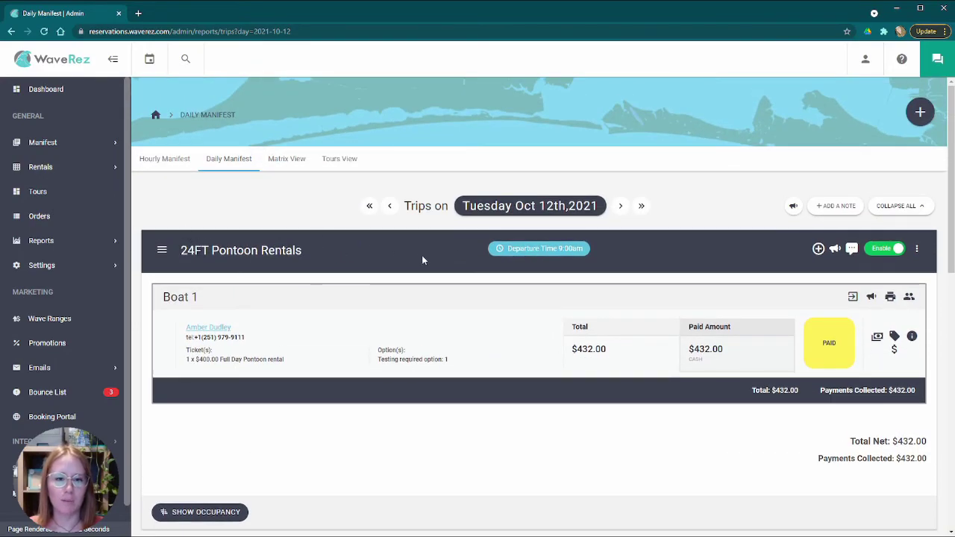
{"action": "scroll", "coordinate": [427, 260], "scroll_direction": "down", "scroll_amount": 7}
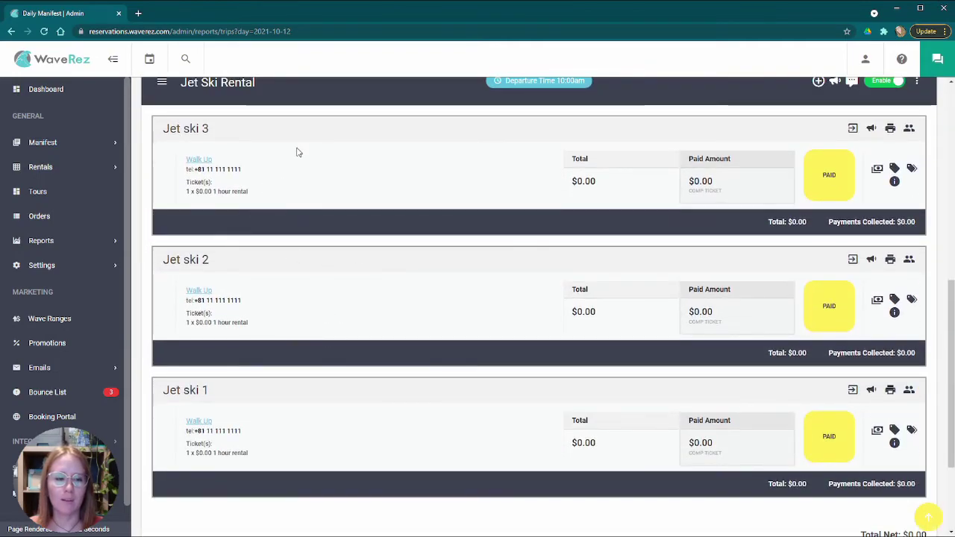
{"action": "scroll", "coordinate": [305, 261], "scroll_direction": "up", "scroll_amount": 2}
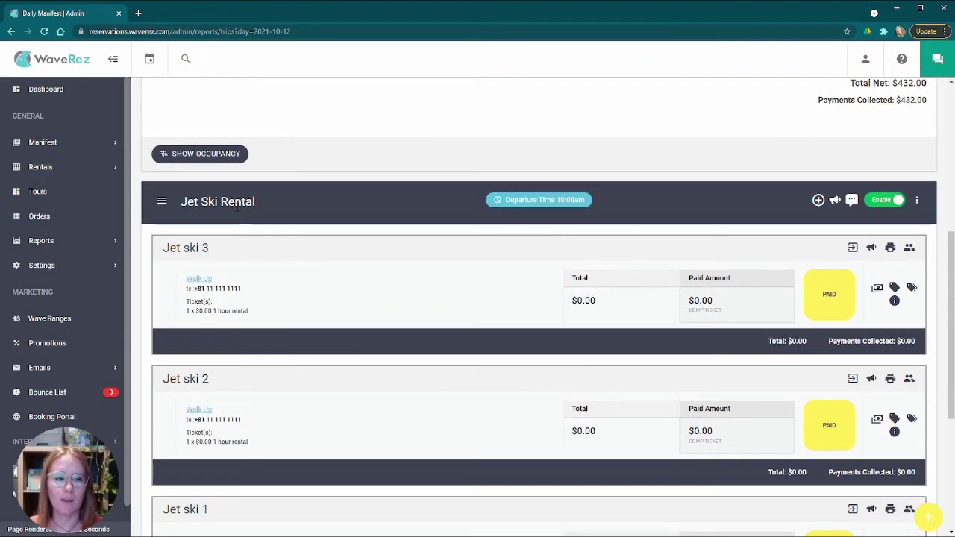
{"action": "scroll", "coordinate": [263, 369], "scroll_direction": "up", "scroll_amount": 3}
{"action": "scroll", "coordinate": [284, 341], "scroll_direction": "down", "scroll_amount": 7}
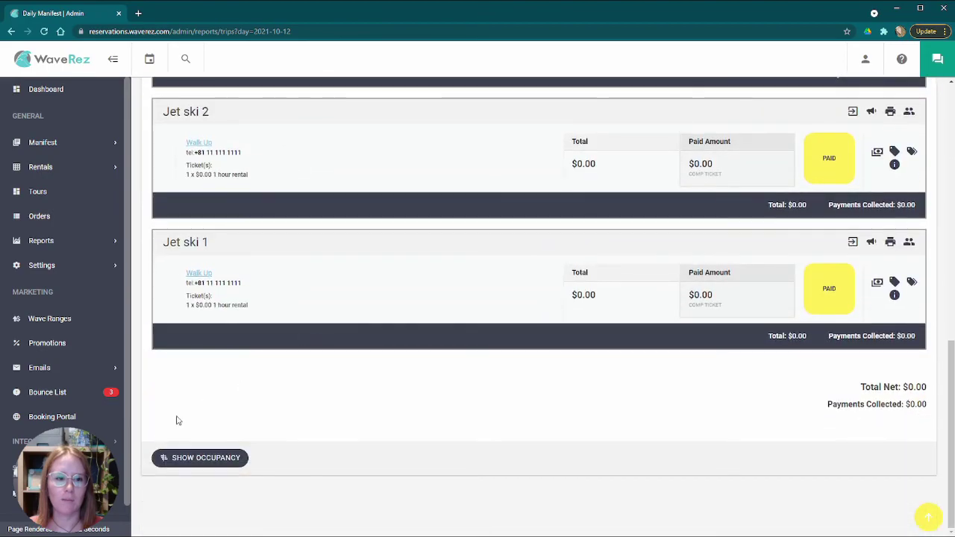
{"action": "scroll", "coordinate": [597, 411], "scroll_direction": "up", "scroll_amount": 10}
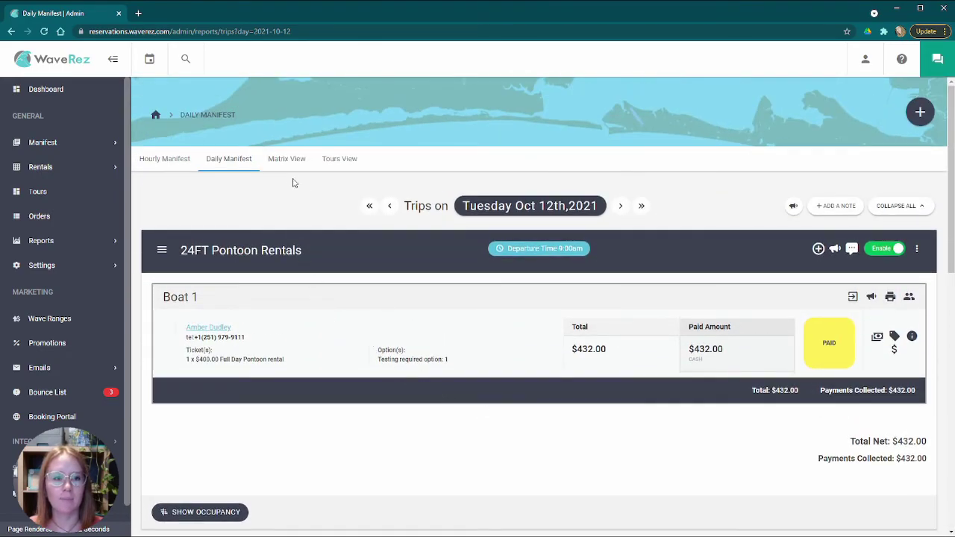
{"action": "scroll", "coordinate": [312, 222], "scroll_direction": "down", "scroll_amount": 2}
{"action": "scroll", "coordinate": [312, 223], "scroll_direction": "up", "scroll_amount": 2}
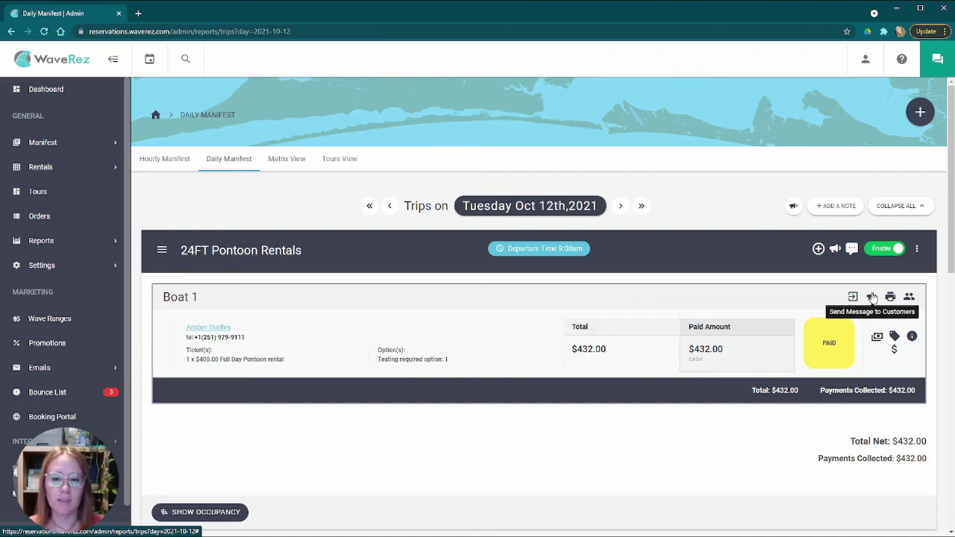
{"action": "left_click", "coordinate": [872, 297]}
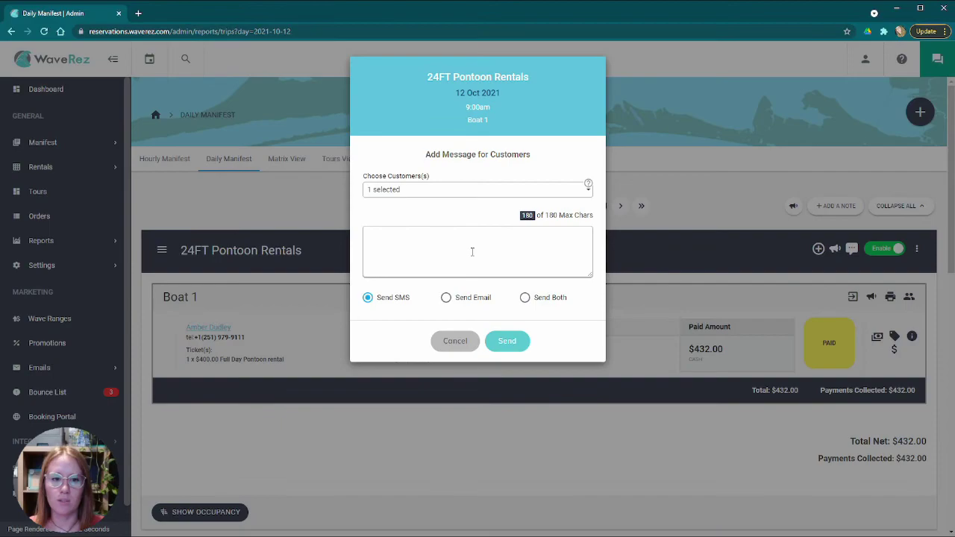
{"action": "left_click", "coordinate": [432, 191]}
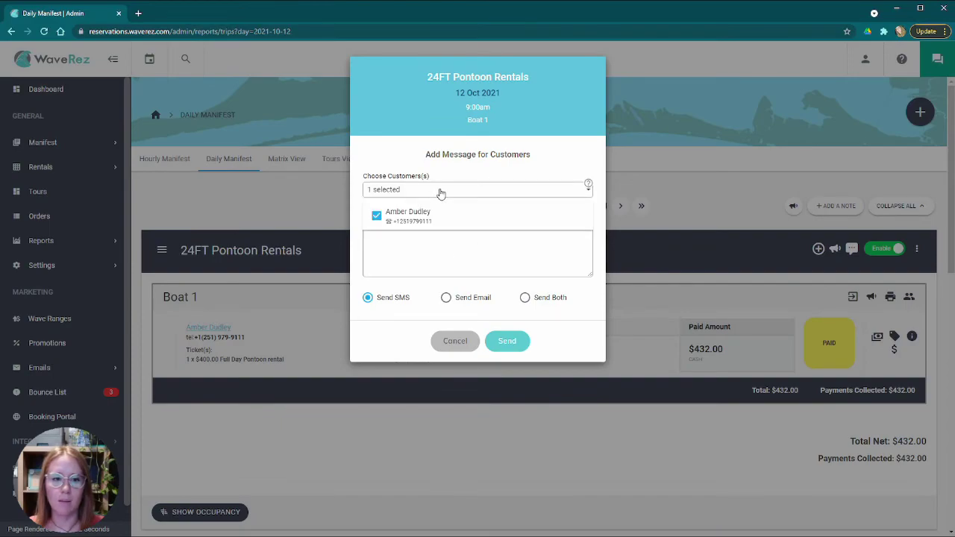
{"action": "left_click", "coordinate": [441, 193]}
{"action": "left_click", "coordinate": [453, 251]}
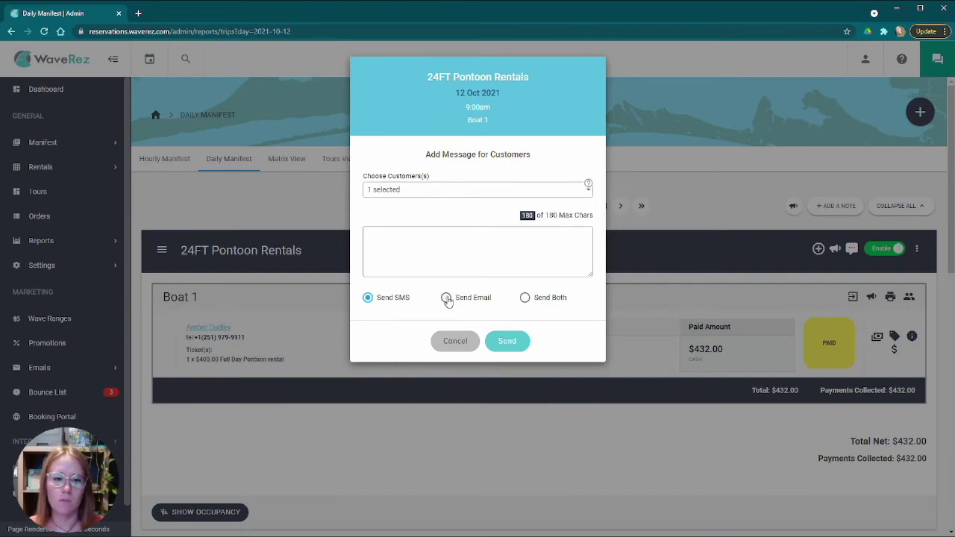
{"action": "left_click", "coordinate": [411, 251]}
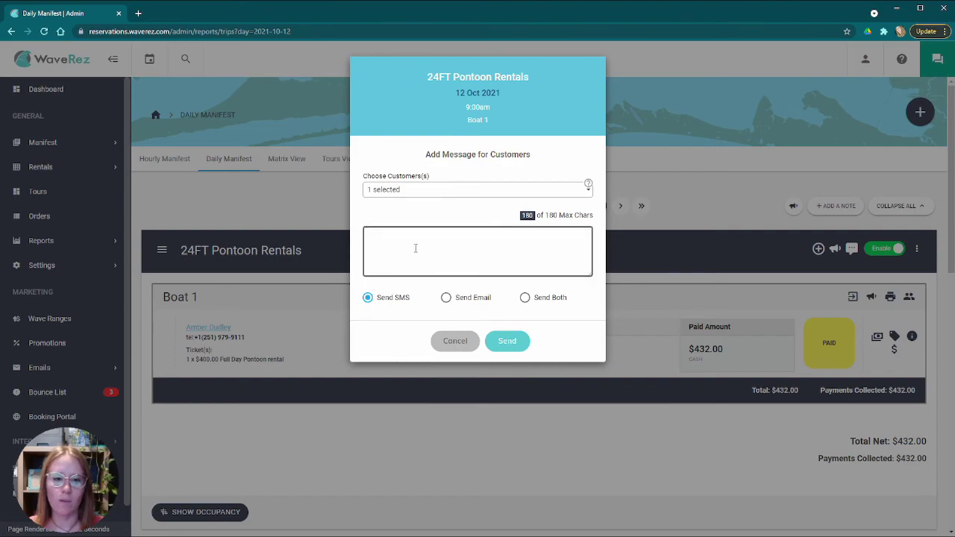
{"action": "left_click", "coordinate": [501, 319]}
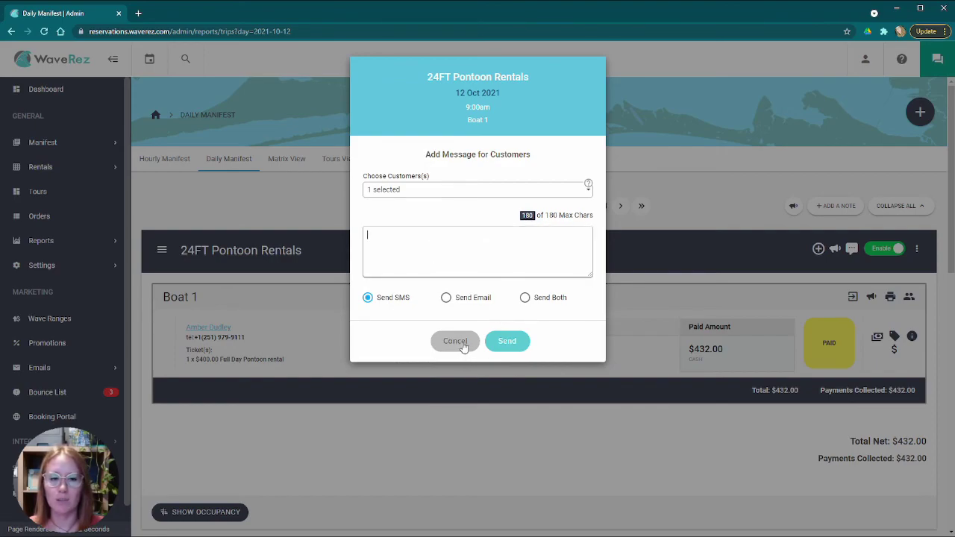
{"action": "left_click", "coordinate": [455, 342]}
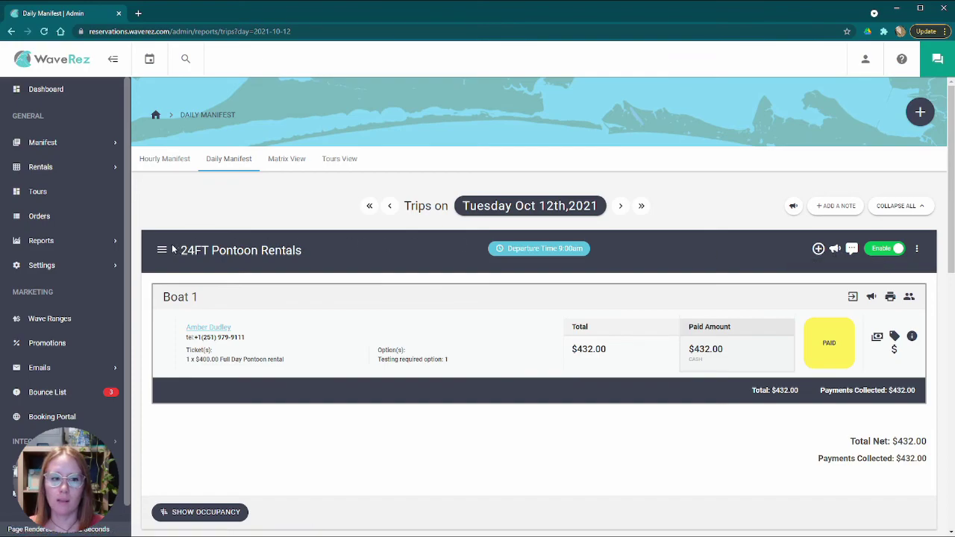
{"action": "left_click_drag", "start_coordinate": [176, 251], "coordinate": [388, 262]}
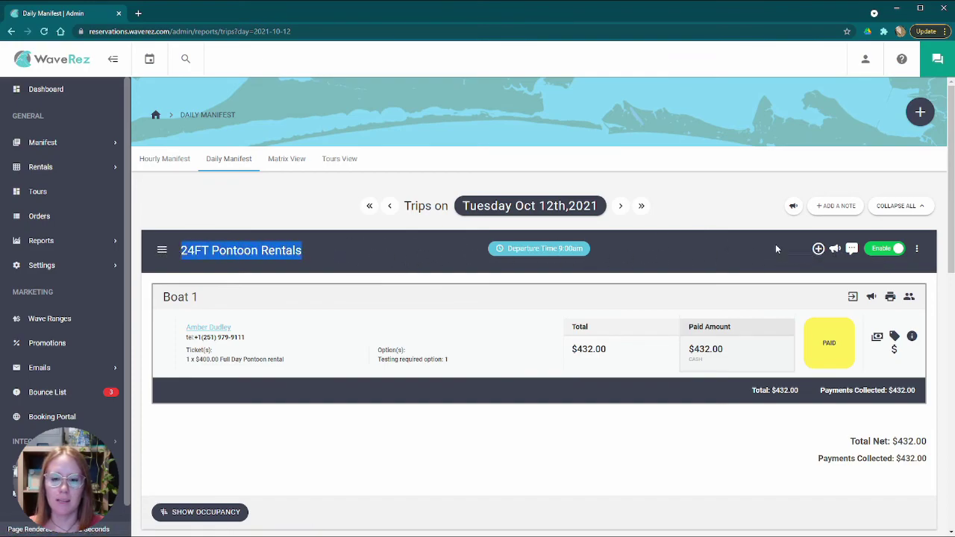
{"action": "left_click", "coordinate": [834, 248]}
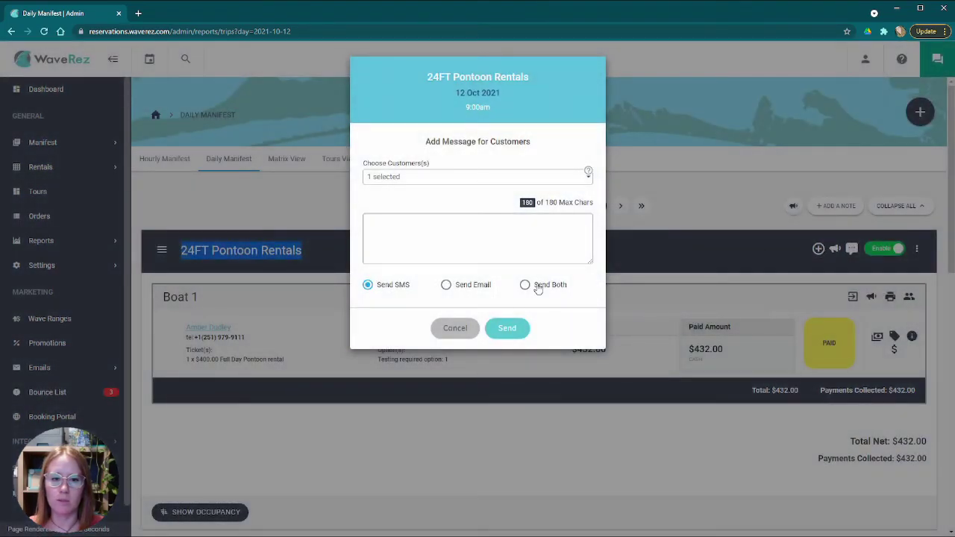
{"action": "left_click", "coordinate": [473, 180]}
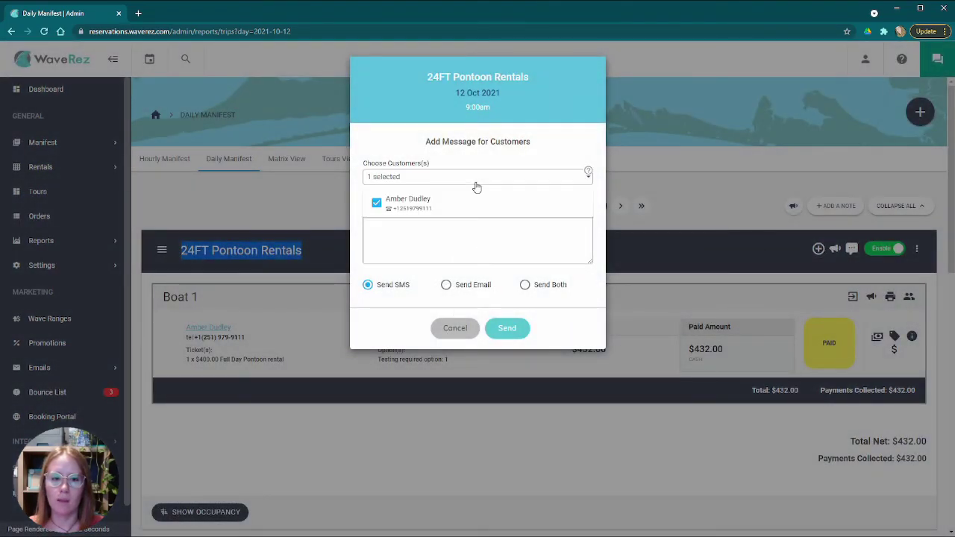
{"action": "left_click", "coordinate": [455, 329]}
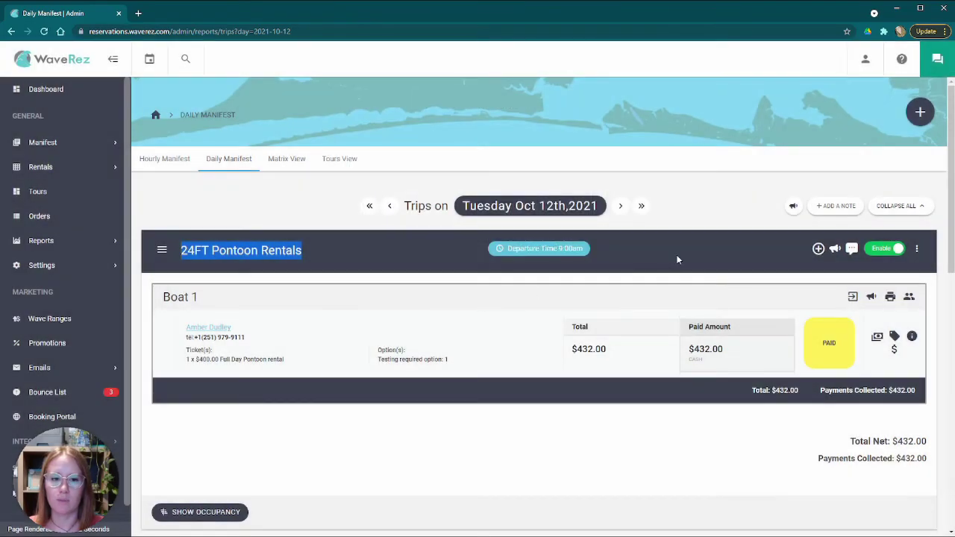
{"action": "left_click", "coordinate": [298, 243]}
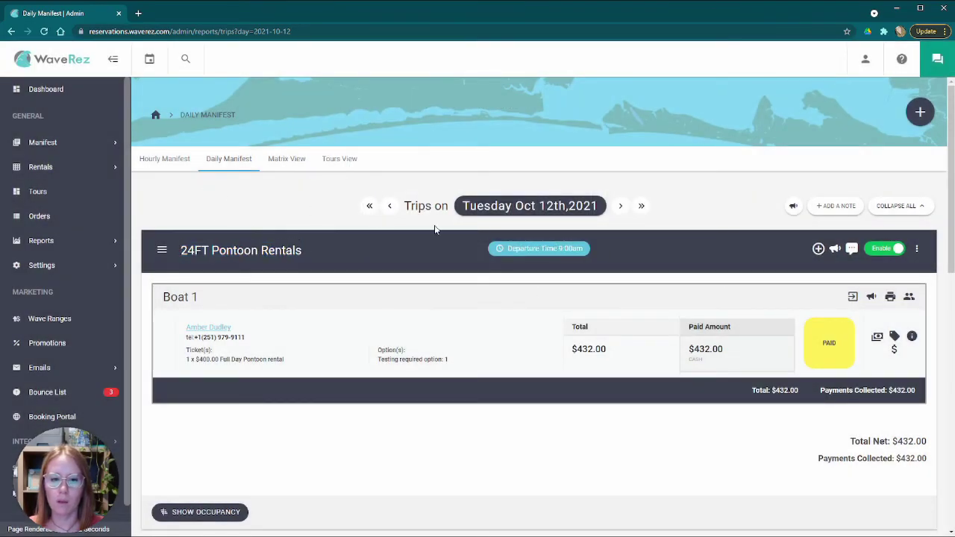
- Cancel a note on the 9:00am pontoon trip, then save a 12 Oct day note reading 'testing'
{"action": "left_click", "coordinate": [853, 250]}
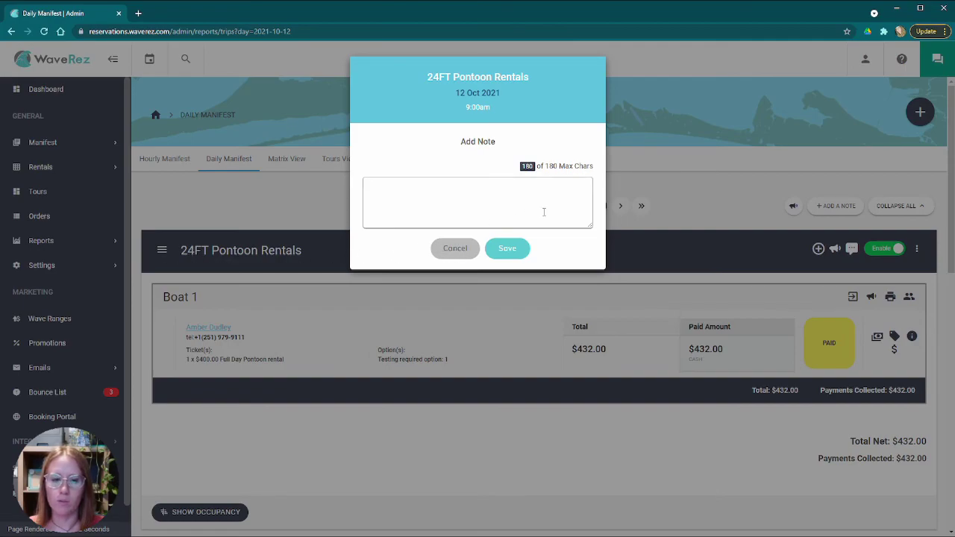
{"action": "left_click", "coordinate": [457, 250]}
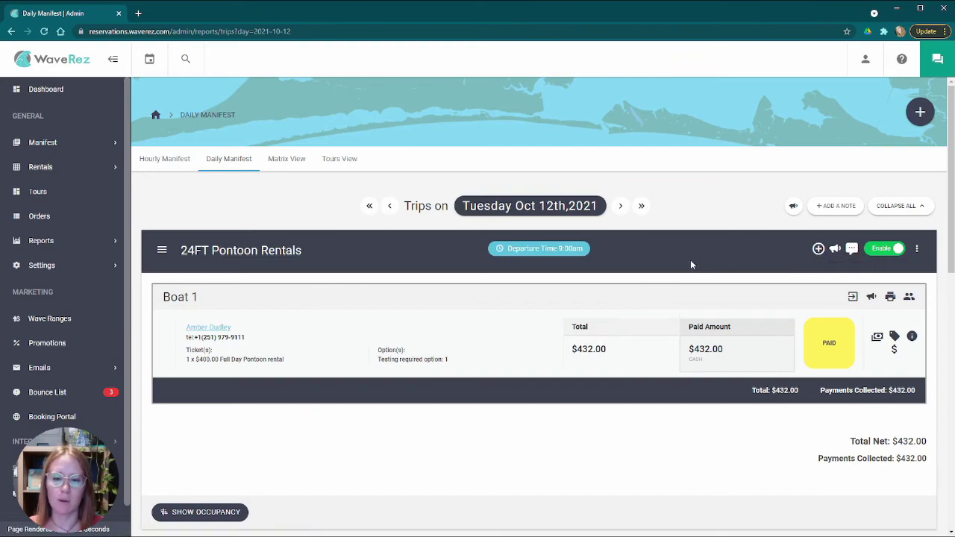
{"action": "left_click", "coordinate": [841, 209]}
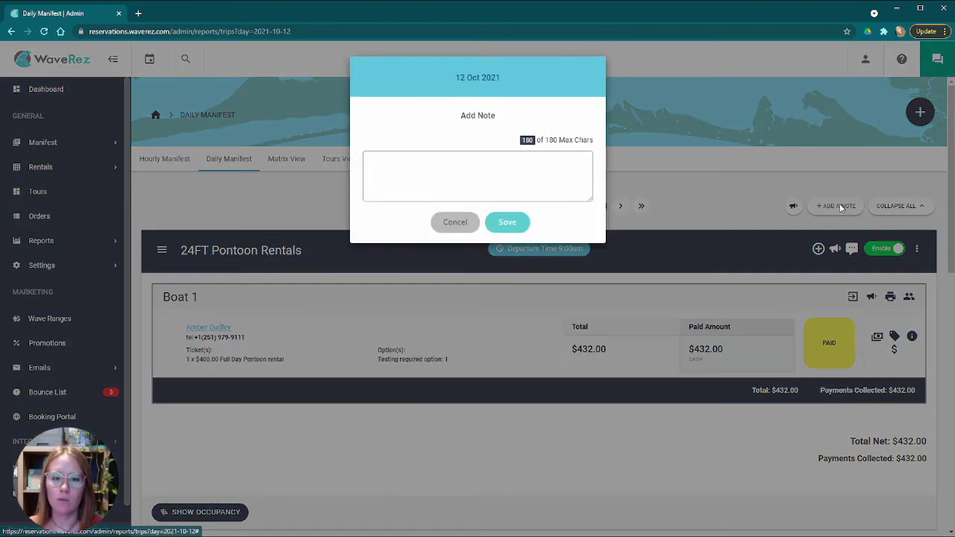
{"action": "left_click", "coordinate": [454, 187]}
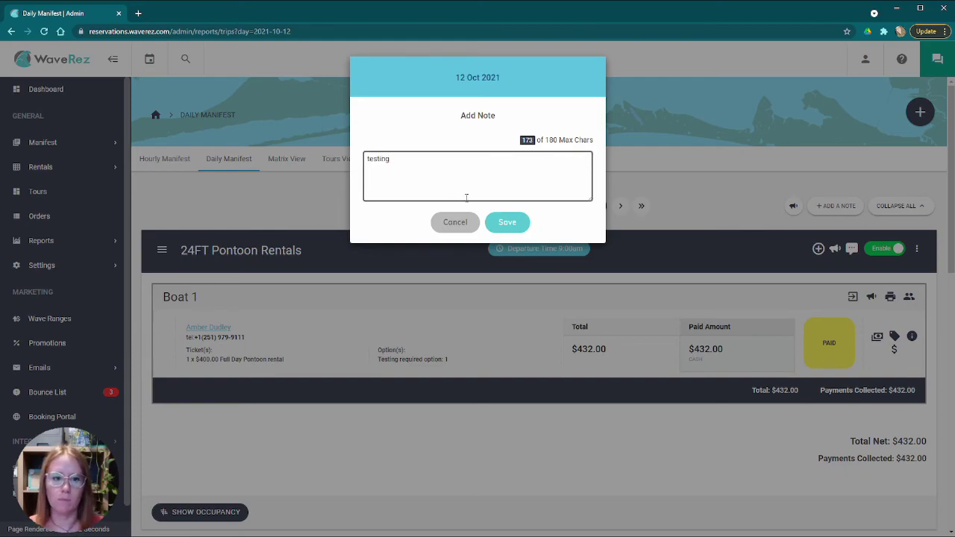
{"action": "left_click", "coordinate": [506, 222]}
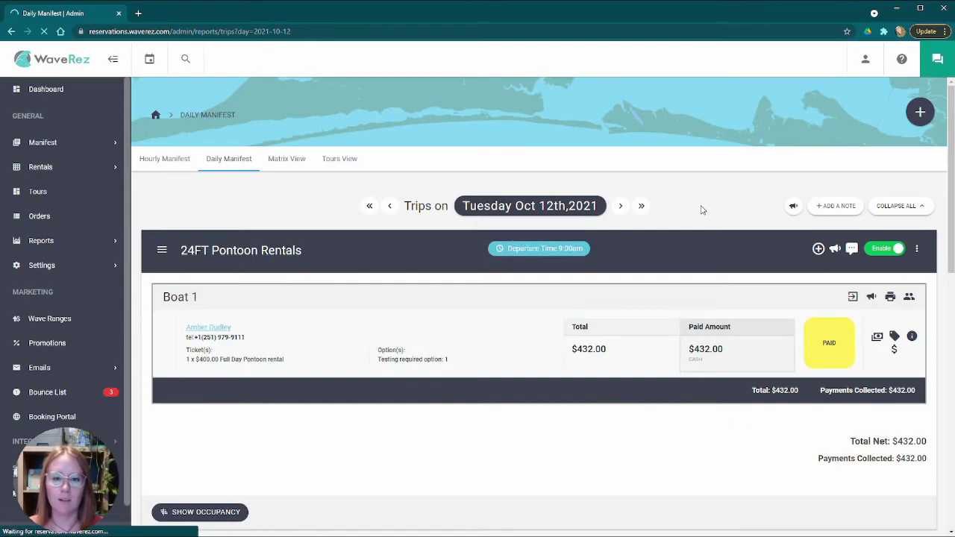
- Check the recipients in Send Message to Customers, then cancel the message
{"action": "scroll", "coordinate": [159, 234], "scroll_direction": "down", "scroll_amount": 2}
{"action": "scroll", "coordinate": [160, 234], "scroll_direction": "up", "scroll_amount": 2}
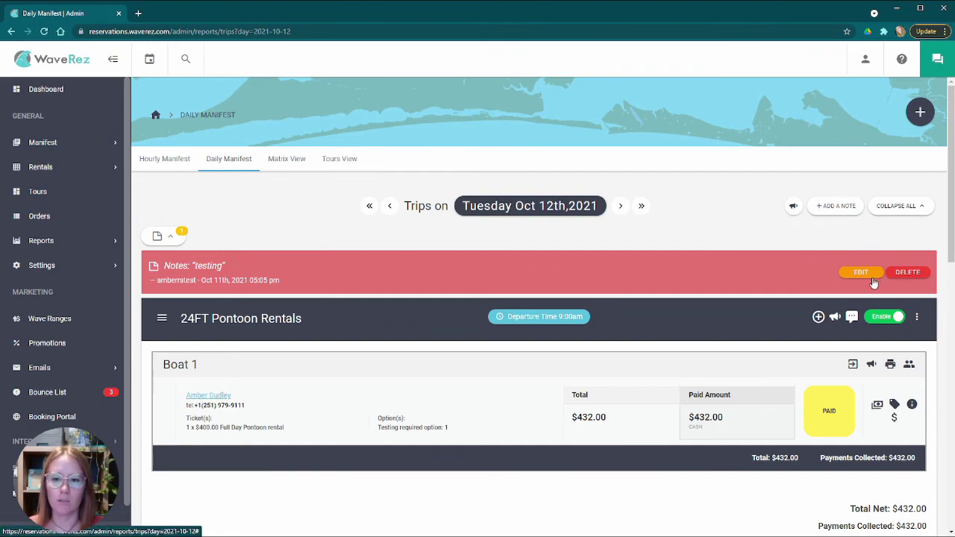
{"action": "left_click", "coordinate": [796, 207]}
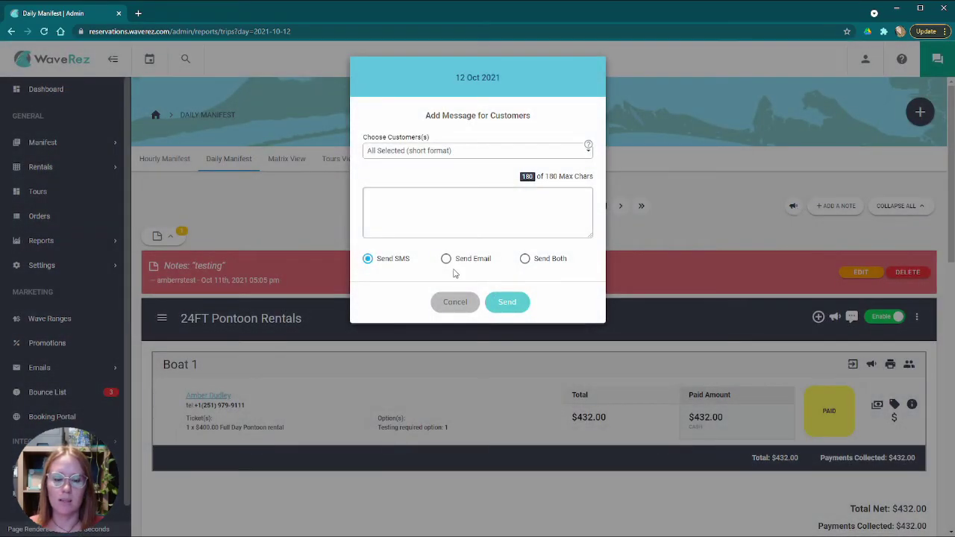
{"action": "left_click", "coordinate": [472, 152]}
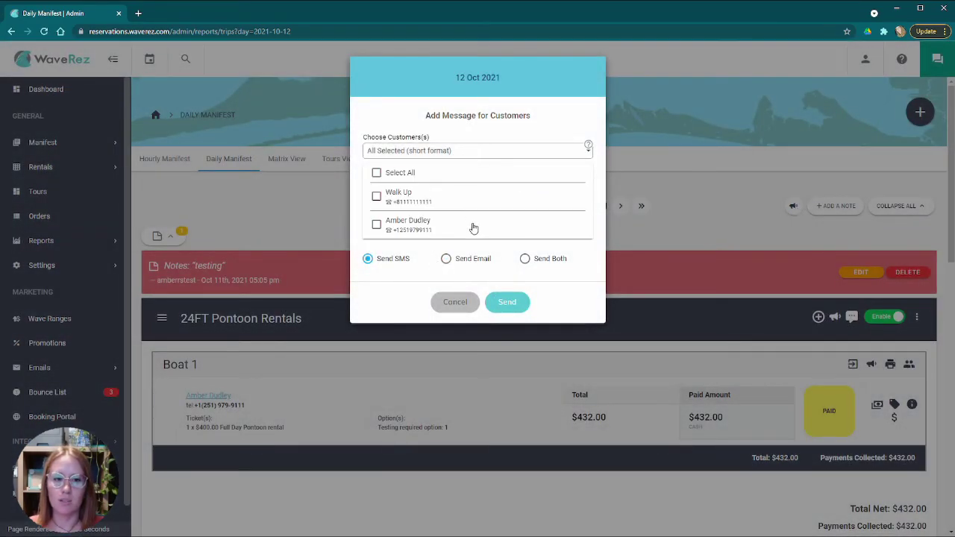
{"action": "left_click", "coordinate": [454, 303]}
- Switch to the Matrix View of Oct 12th rentals
{"action": "scroll", "coordinate": [493, 291], "scroll_direction": "down", "scroll_amount": 5}
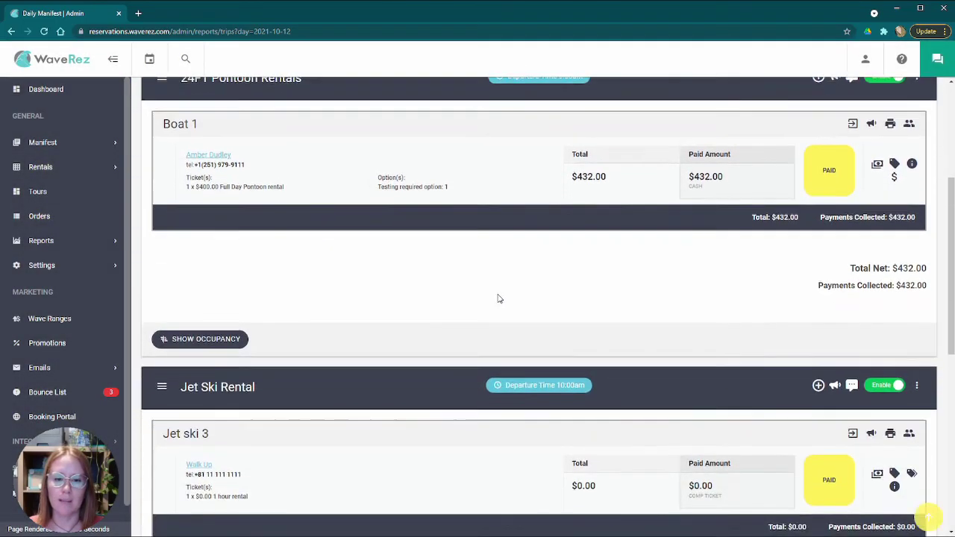
{"action": "scroll", "coordinate": [483, 288], "scroll_direction": "up", "scroll_amount": 5}
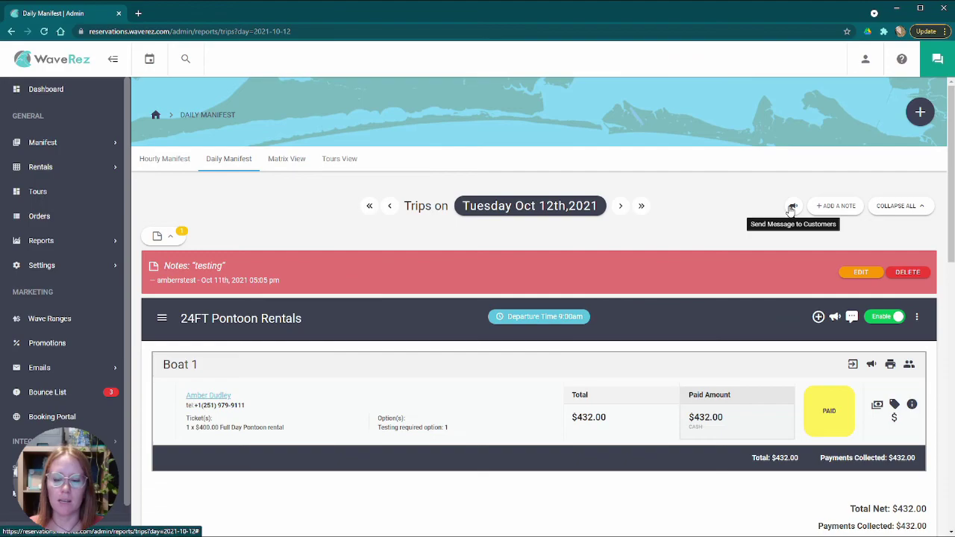
{"action": "scroll", "coordinate": [708, 246], "scroll_direction": "down", "scroll_amount": 2}
{"action": "scroll", "coordinate": [619, 233], "scroll_direction": "up", "scroll_amount": 2}
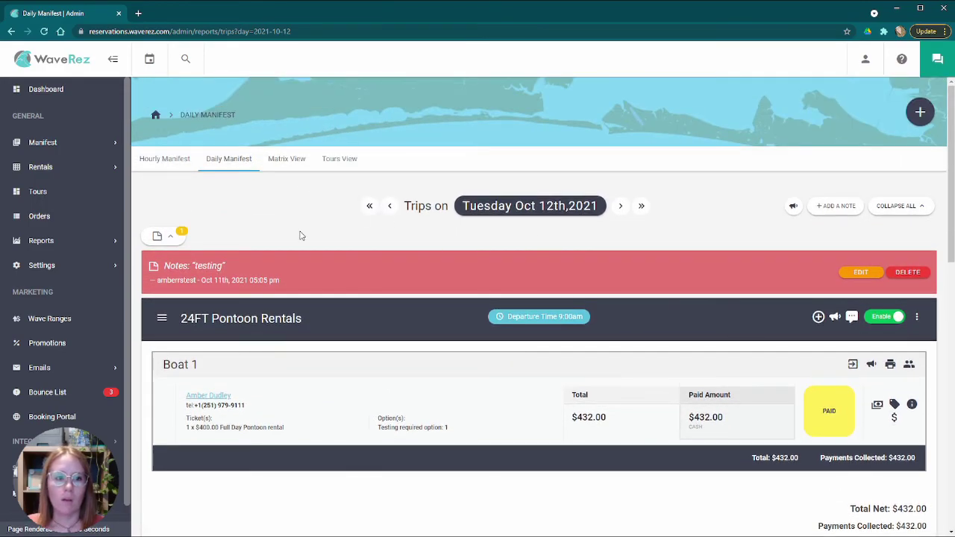
{"action": "left_click", "coordinate": [289, 161]}
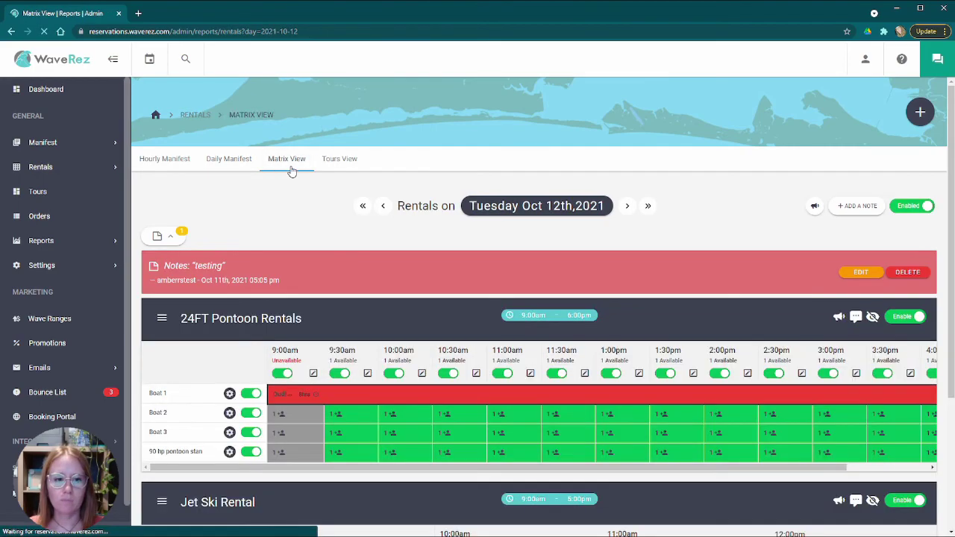
{"action": "scroll", "coordinate": [350, 215], "scroll_direction": "down", "scroll_amount": 3}
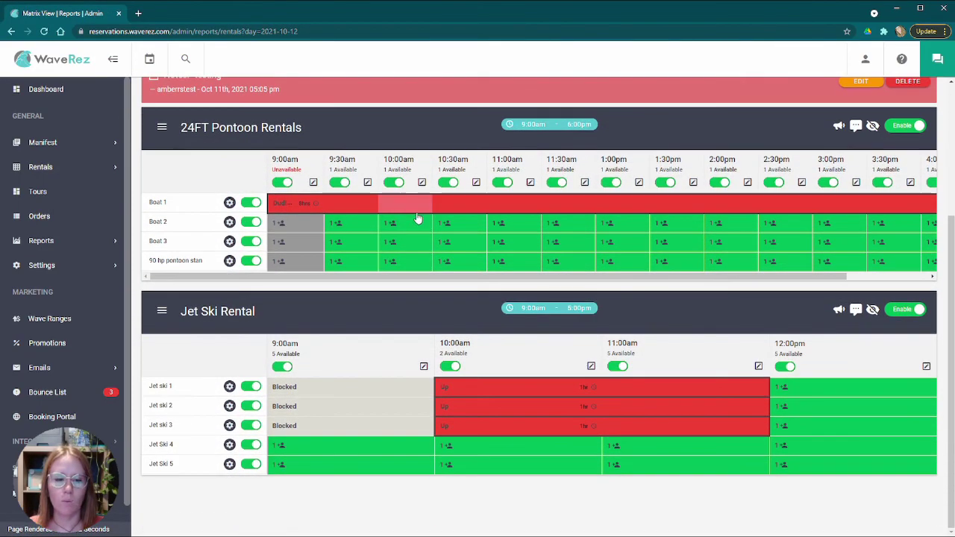
{"action": "scroll", "coordinate": [441, 231], "scroll_direction": "up", "scroll_amount": 3}
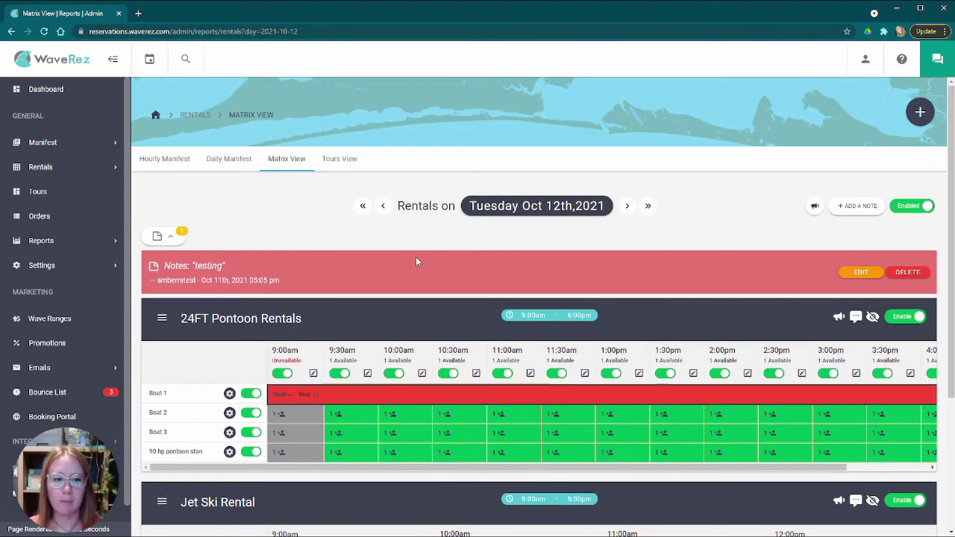
{"action": "scroll", "coordinate": [351, 302], "scroll_direction": "down", "scroll_amount": 3}
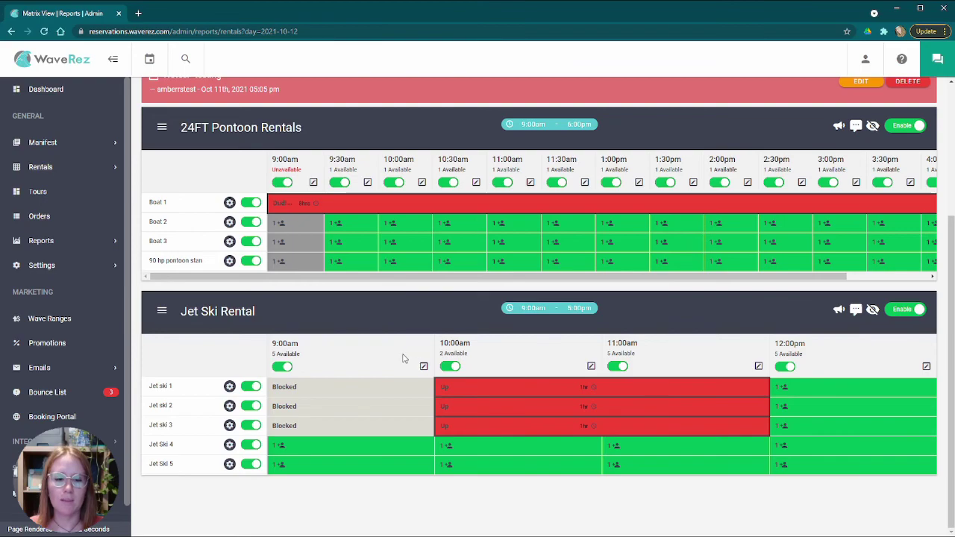
{"action": "scroll", "coordinate": [379, 329], "scroll_direction": "up", "scroll_amount": 1}
{"action": "scroll", "coordinate": [380, 328], "scroll_direction": "down", "scroll_amount": 1}
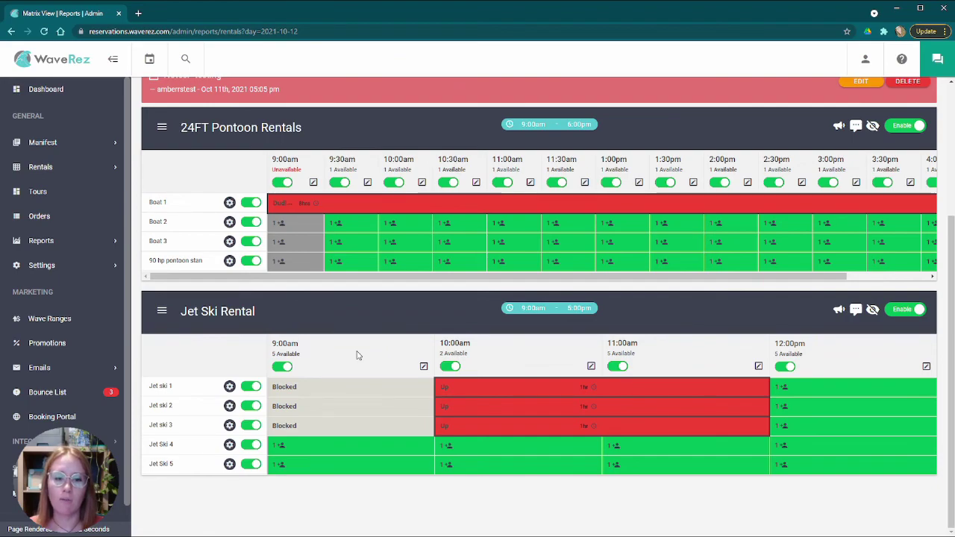
{"action": "mouse_move", "coordinate": [541, 452]}
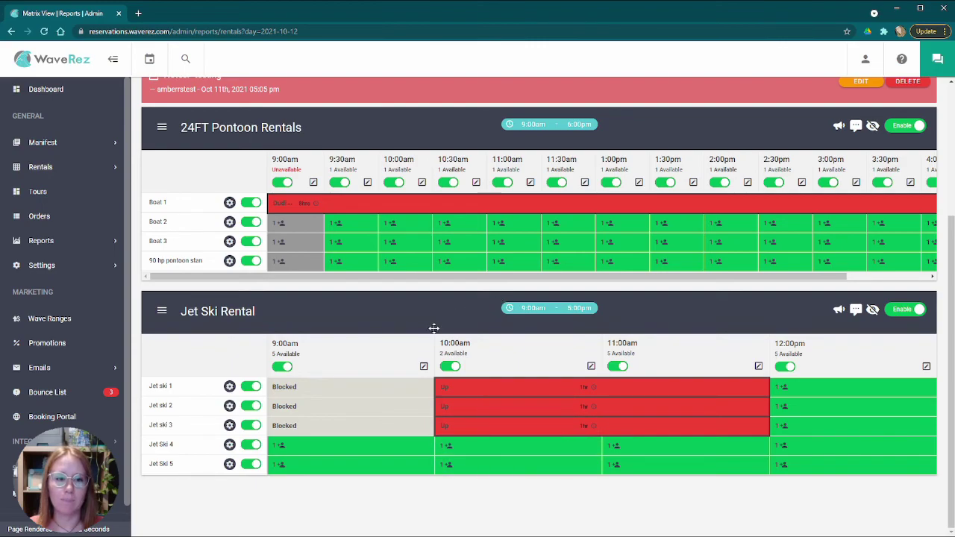
{"action": "scroll", "coordinate": [435, 328], "scroll_direction": "up", "scroll_amount": 5}
{"action": "scroll", "coordinate": [487, 431], "scroll_direction": "down", "scroll_amount": 3}
{"action": "scroll", "coordinate": [487, 431], "scroll_direction": "down", "scroll_amount": 1}
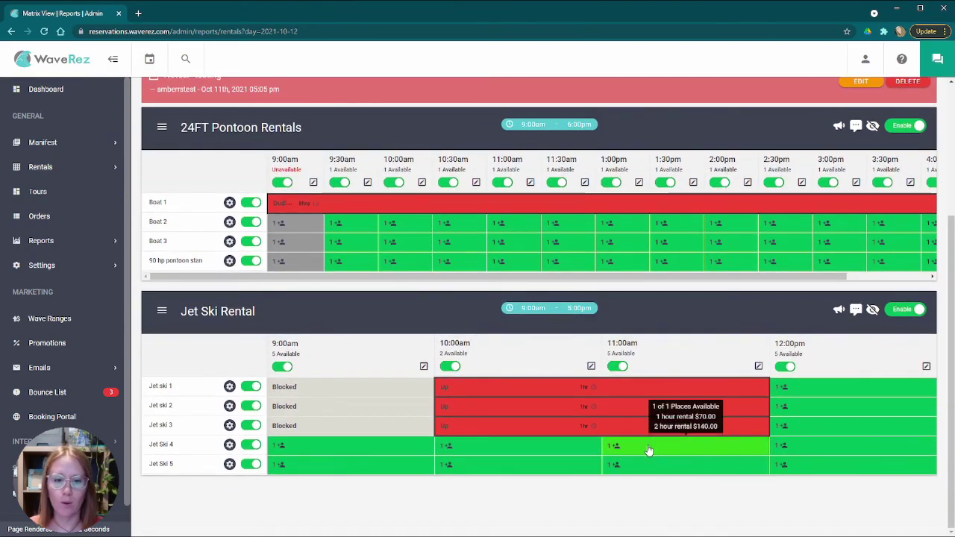
{"action": "scroll", "coordinate": [631, 328], "scroll_direction": "up", "scroll_amount": 2}
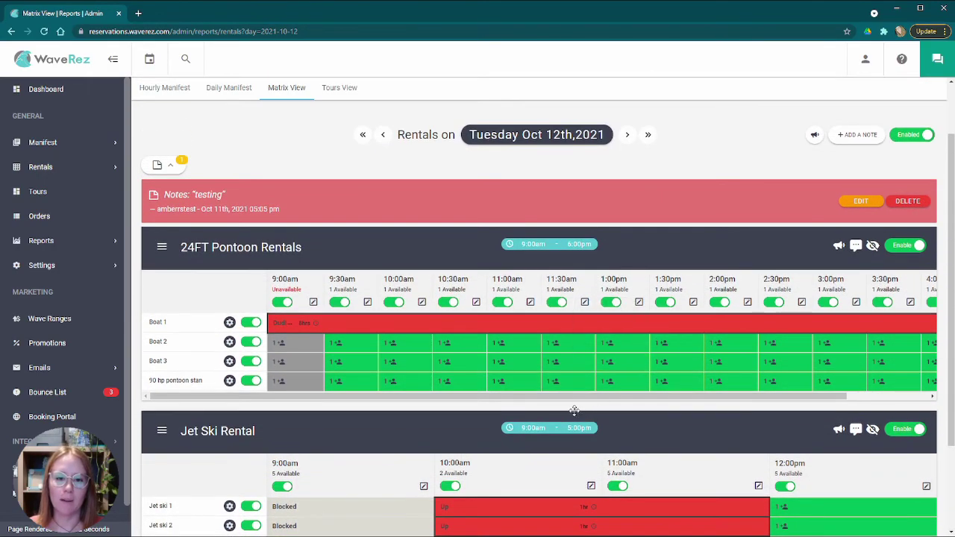
{"action": "left_click_drag", "start_coordinate": [571, 396], "coordinate": [459, 398]}
{"action": "scroll", "coordinate": [459, 398], "scroll_direction": "down", "scroll_amount": 2}
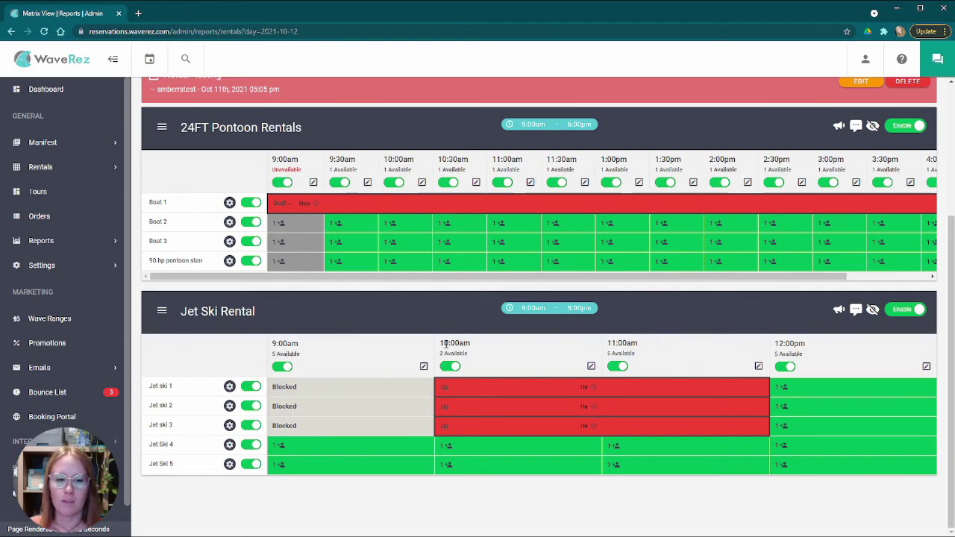
{"action": "mouse_move", "coordinate": [788, 387]}
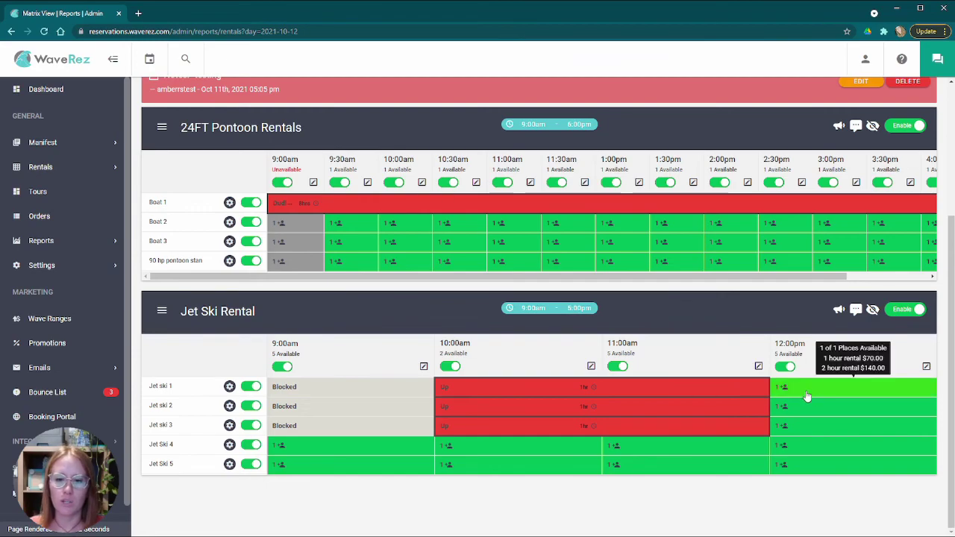
{"action": "scroll", "coordinate": [655, 416], "scroll_direction": "up", "scroll_amount": 3}
{"action": "scroll", "coordinate": [703, 416], "scroll_direction": "down", "scroll_amount": 3}
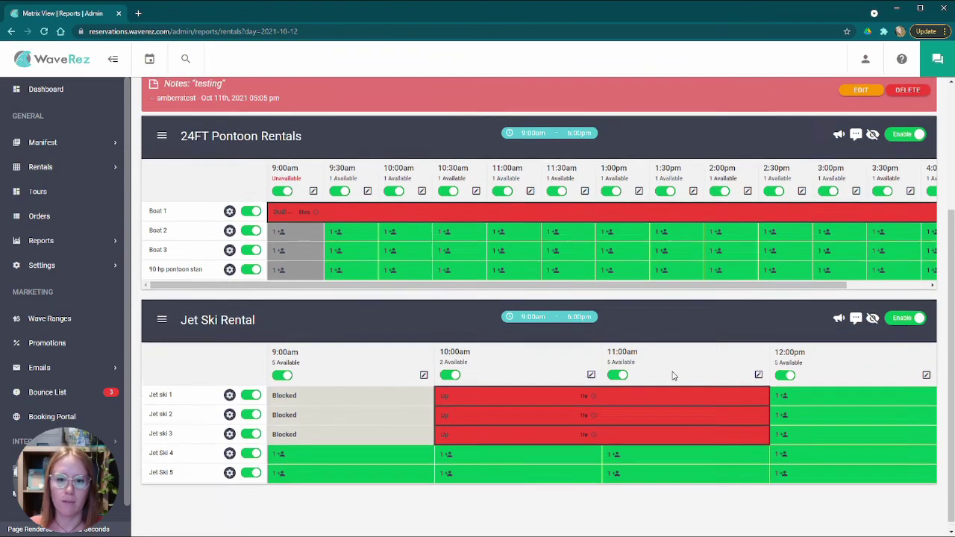
{"action": "scroll", "coordinate": [721, 448], "scroll_direction": "up", "scroll_amount": 3}
{"action": "scroll", "coordinate": [646, 428], "scroll_direction": "down", "scroll_amount": 2}
{"action": "mouse_move", "coordinate": [626, 351]}
{"action": "left_mouse_down"}
{"action": "mouse_move", "coordinate": [671, 351]}
{"action": "mouse_move", "coordinate": [626, 351]}
{"action": "left_mouse_up"}
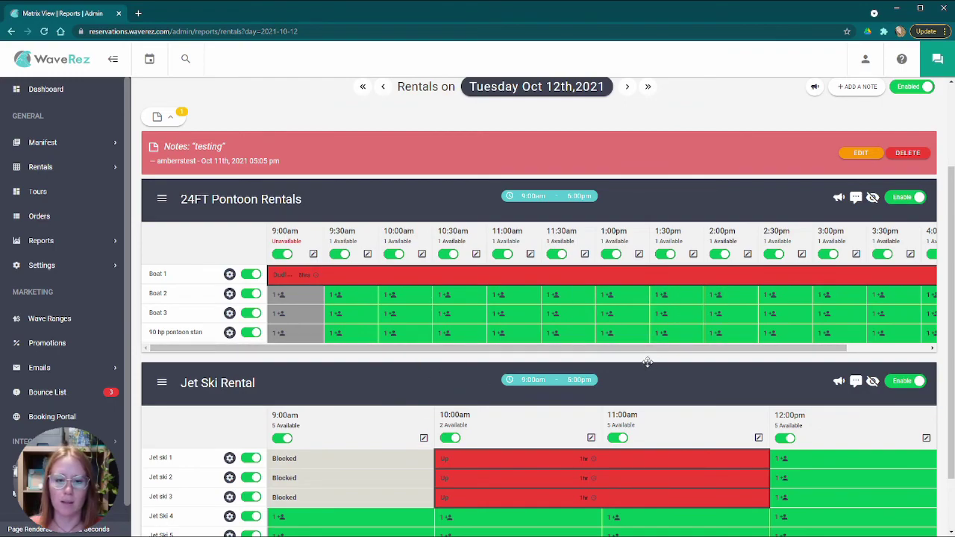
{"action": "scroll", "coordinate": [664, 364], "scroll_direction": "up", "scroll_amount": 1}
{"action": "scroll", "coordinate": [672, 362], "scroll_direction": "up", "scroll_amount": 1}
{"action": "scroll", "coordinate": [669, 363], "scroll_direction": "down", "scroll_amount": 3}
{"action": "scroll", "coordinate": [664, 361], "scroll_direction": "up", "scroll_amount": 3}
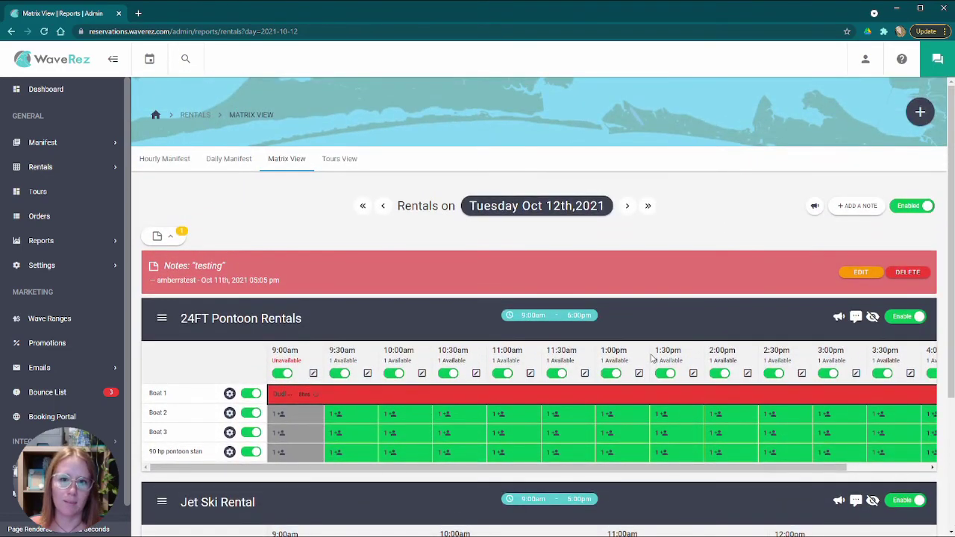
{"action": "scroll", "coordinate": [656, 361], "scroll_direction": "down", "scroll_amount": 2}
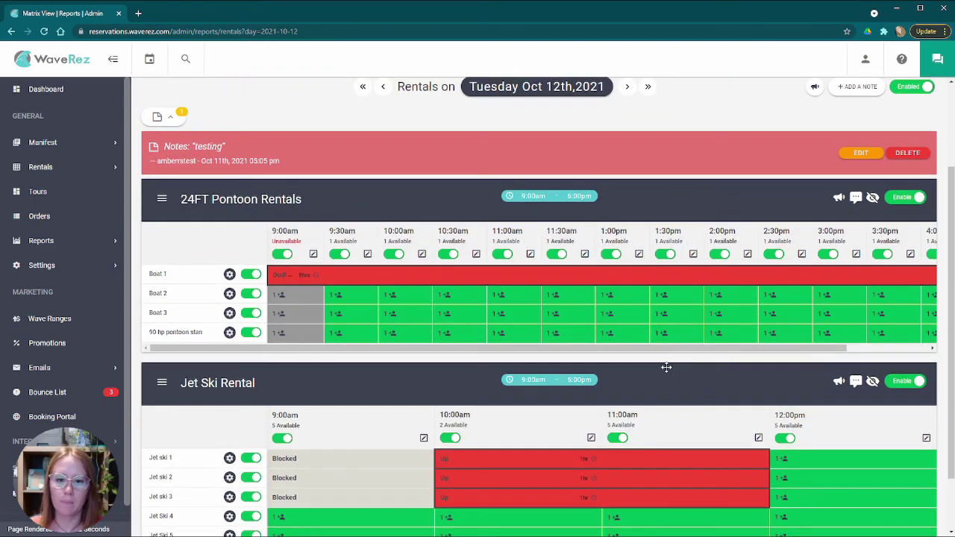
{"action": "mouse_move", "coordinate": [580, 348]}
{"action": "left_mouse_down"}
{"action": "mouse_move", "coordinate": [631, 347]}
{"action": "mouse_move", "coordinate": [580, 344]}
{"action": "left_mouse_up"}
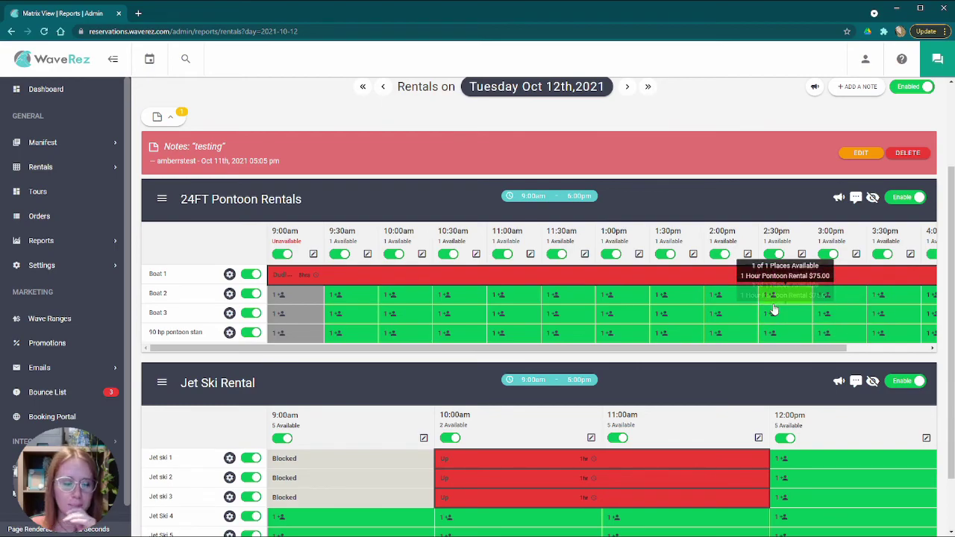
{"action": "scroll", "coordinate": [642, 321], "scroll_direction": "down", "scroll_amount": 1}
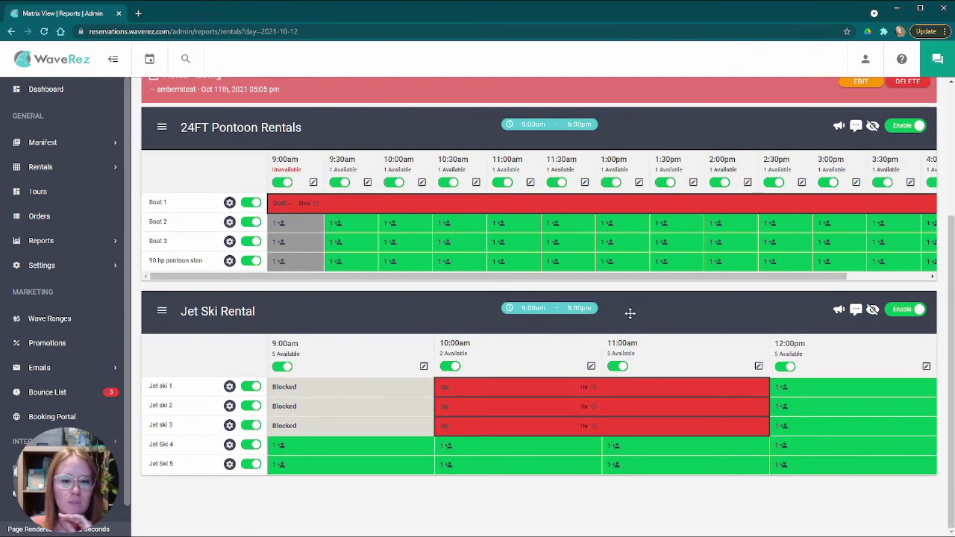
{"action": "scroll", "coordinate": [621, 312], "scroll_direction": "up", "scroll_amount": 3}
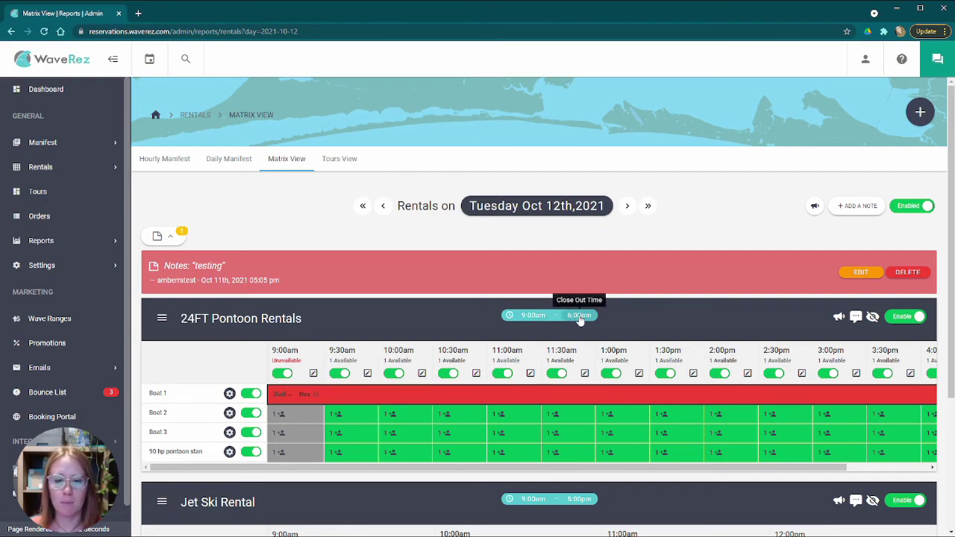
{"action": "left_click", "coordinate": [580, 317]}
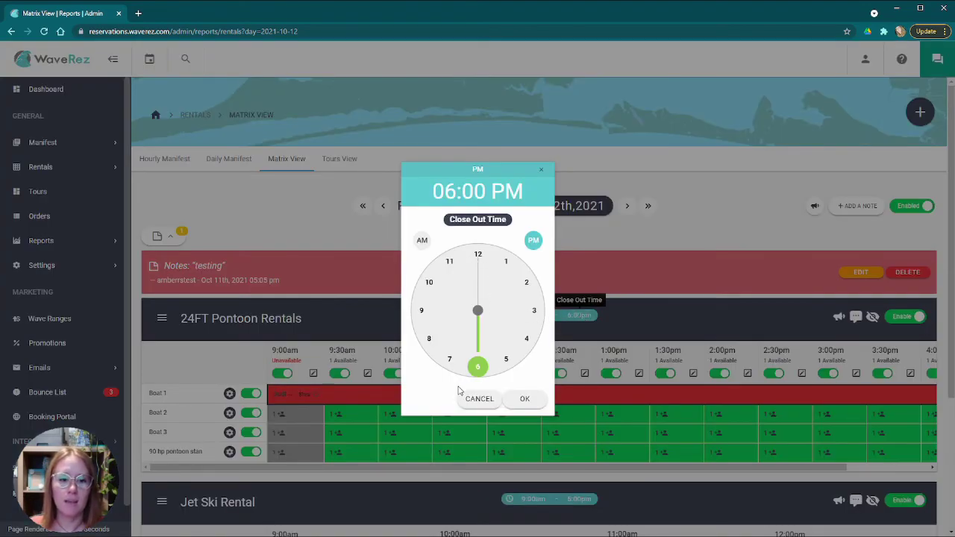
{"action": "left_click", "coordinate": [478, 403]}
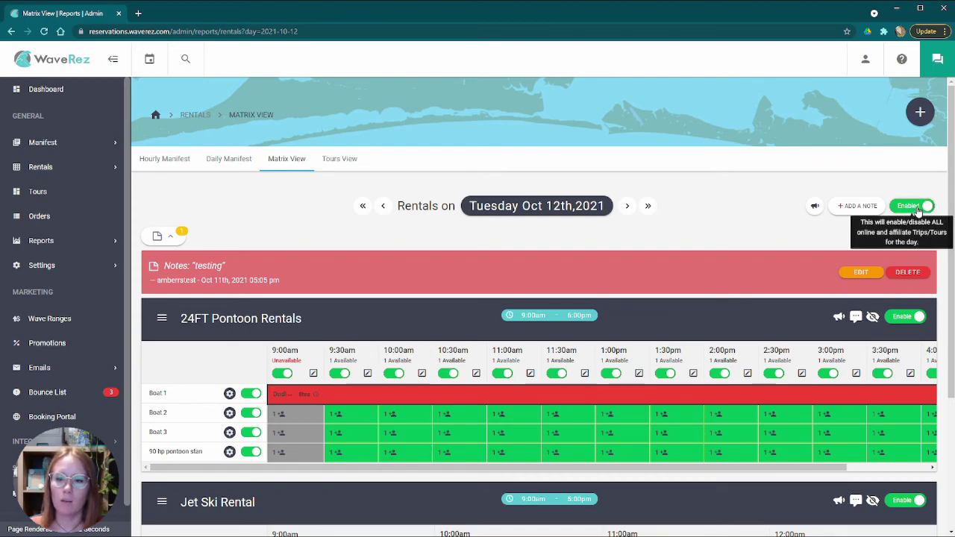
- Switch the Oct 12th day toggle from Enabled to Disabled to block online bookings
{"action": "scroll", "coordinate": [904, 312], "scroll_direction": "down", "scroll_amount": 3}
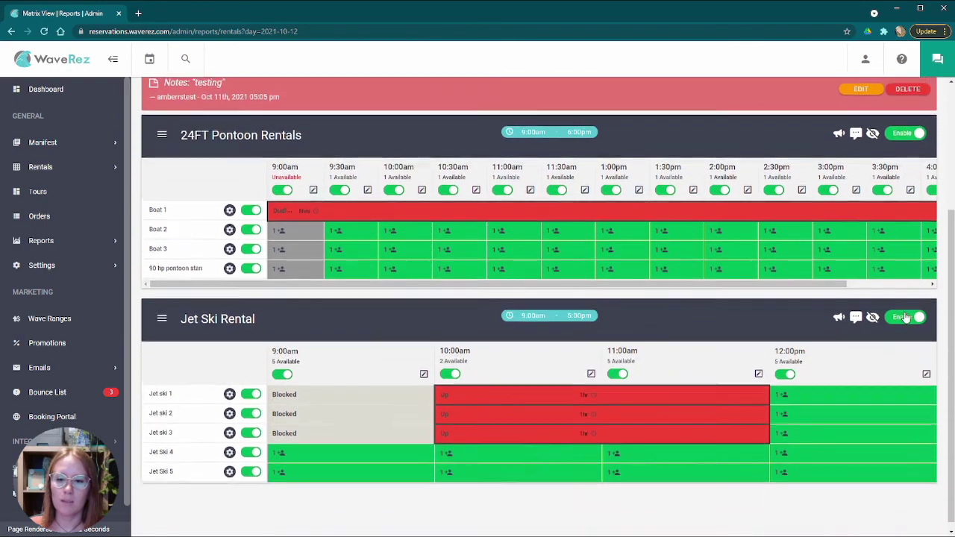
{"action": "scroll", "coordinate": [904, 312], "scroll_direction": "up", "scroll_amount": 3}
{"action": "scroll", "coordinate": [890, 305], "scroll_direction": "down", "scroll_amount": 2}
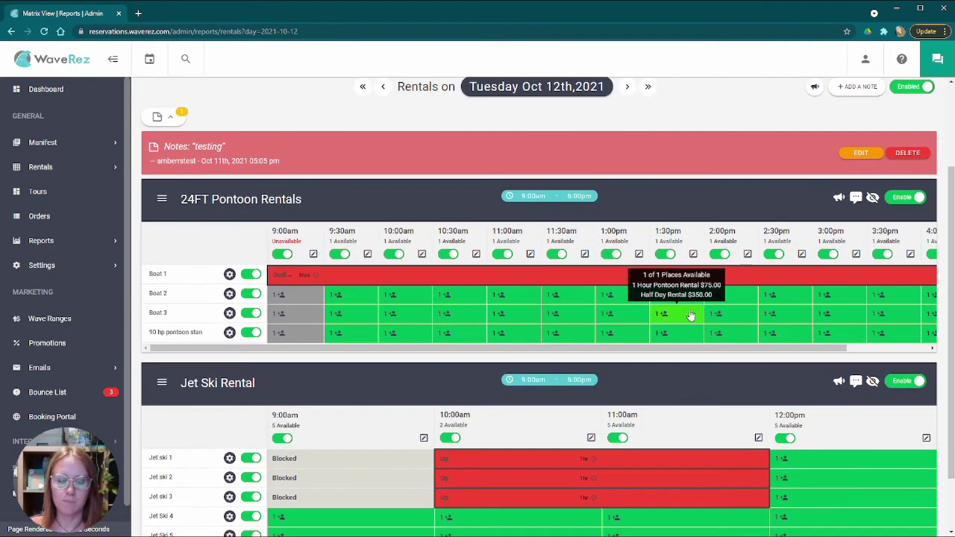
{"action": "scroll", "coordinate": [858, 194], "scroll_direction": "up", "scroll_amount": 2}
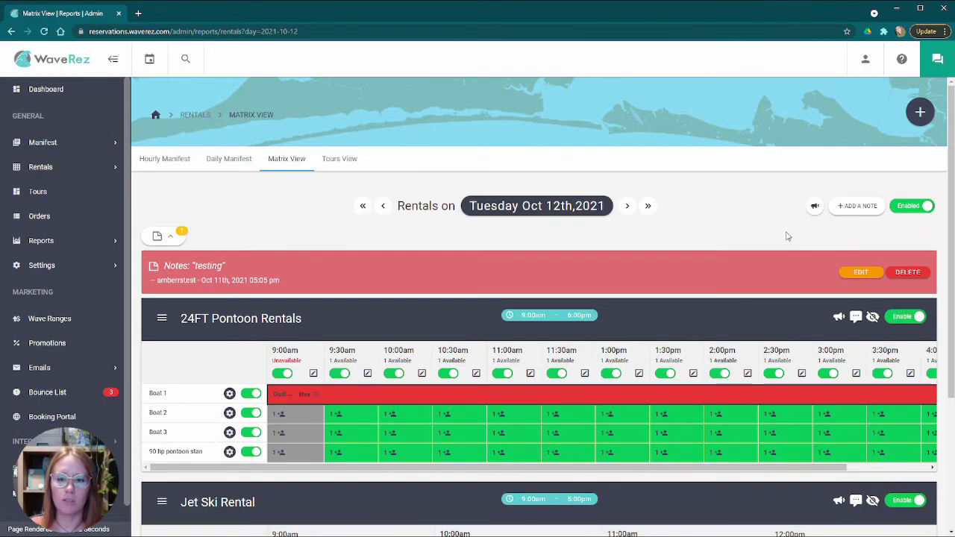
{"action": "scroll", "coordinate": [782, 238], "scroll_direction": "down", "scroll_amount": 2}
{"action": "scroll", "coordinate": [674, 254], "scroll_direction": "up", "scroll_amount": 2}
{"action": "scroll", "coordinate": [656, 259], "scroll_direction": "down", "scroll_amount": 2}
{"action": "scroll", "coordinate": [720, 260], "scroll_direction": "up", "scroll_amount": 2}
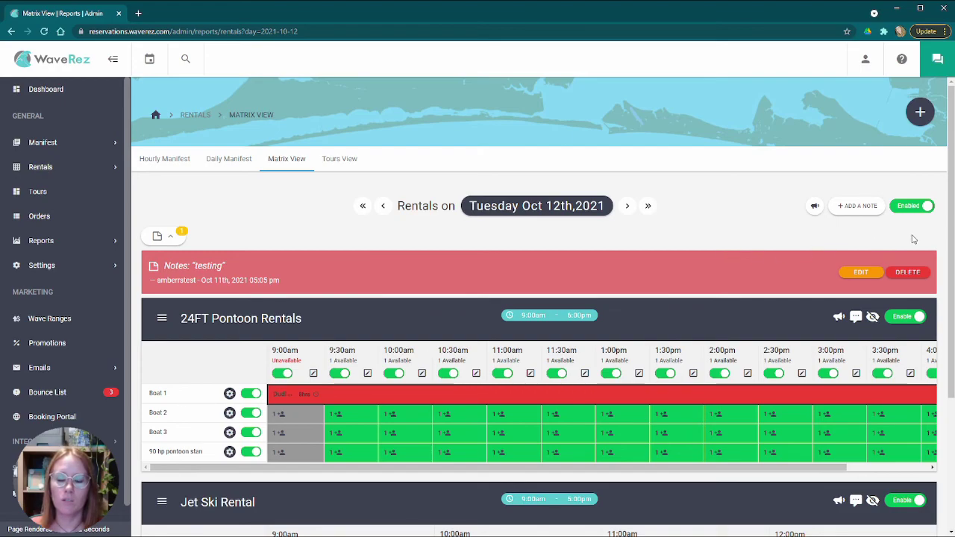
{"action": "scroll", "coordinate": [888, 231], "scroll_direction": "down", "scroll_amount": 2}
{"action": "scroll", "coordinate": [820, 262], "scroll_direction": "up", "scroll_amount": 2}
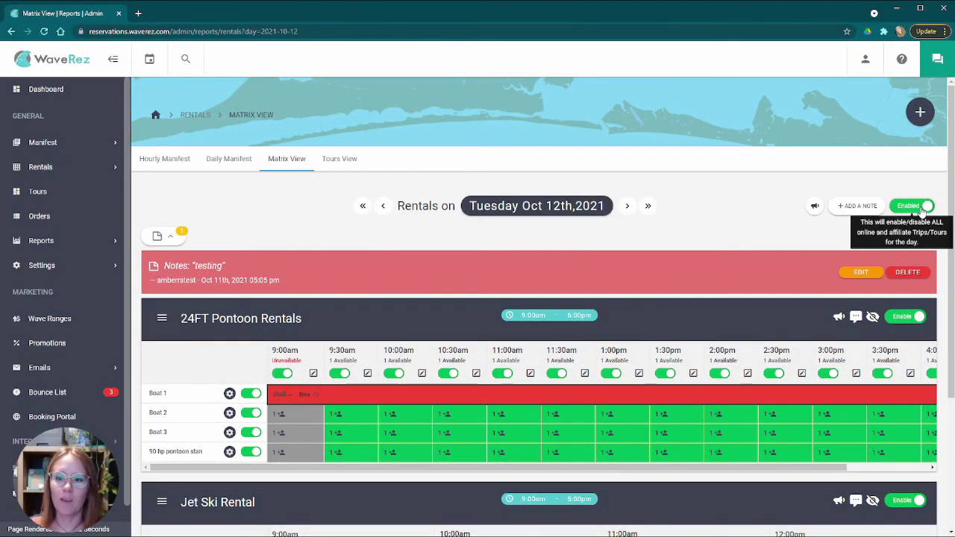
{"action": "left_click", "coordinate": [921, 211]}
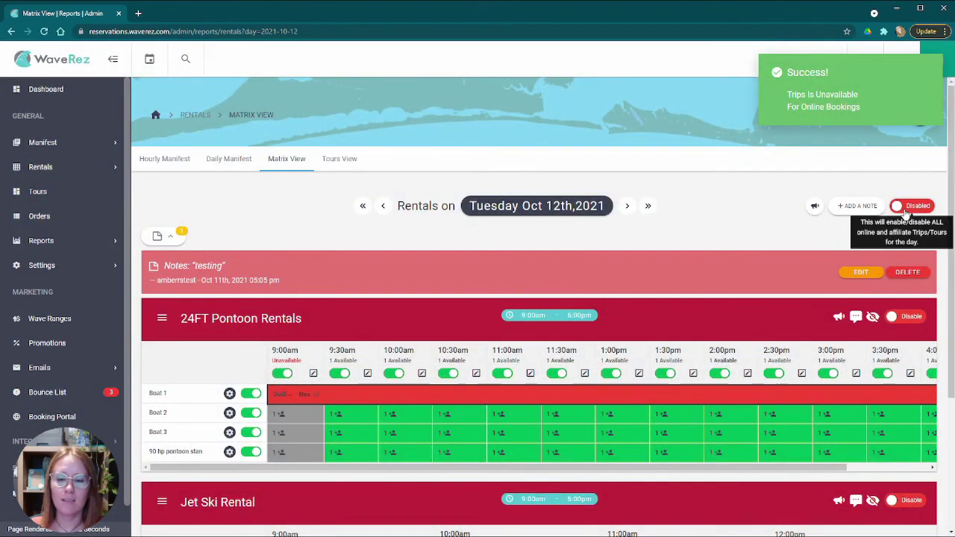
{"action": "scroll", "coordinate": [747, 241], "scroll_direction": "down", "scroll_amount": 3}
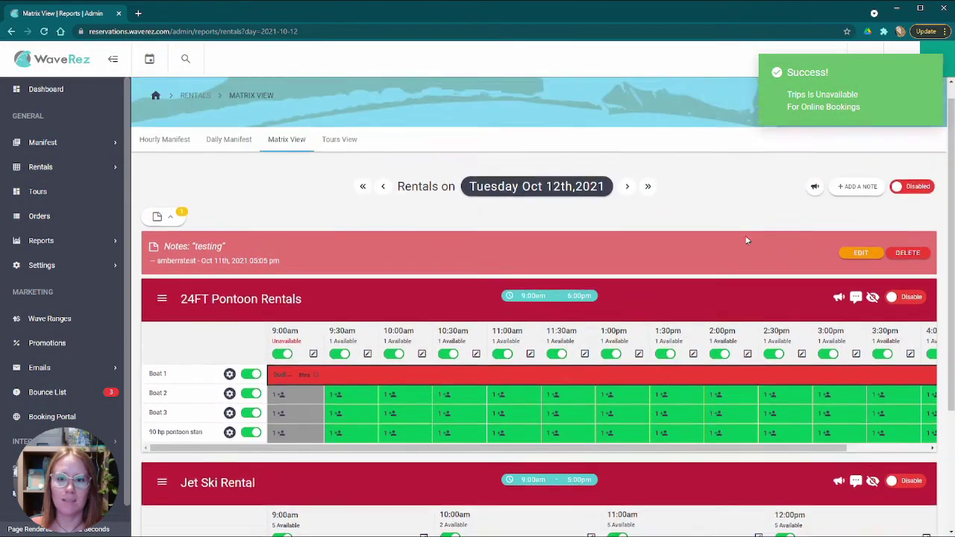
{"action": "scroll", "coordinate": [759, 309], "scroll_direction": "up", "scroll_amount": 3}
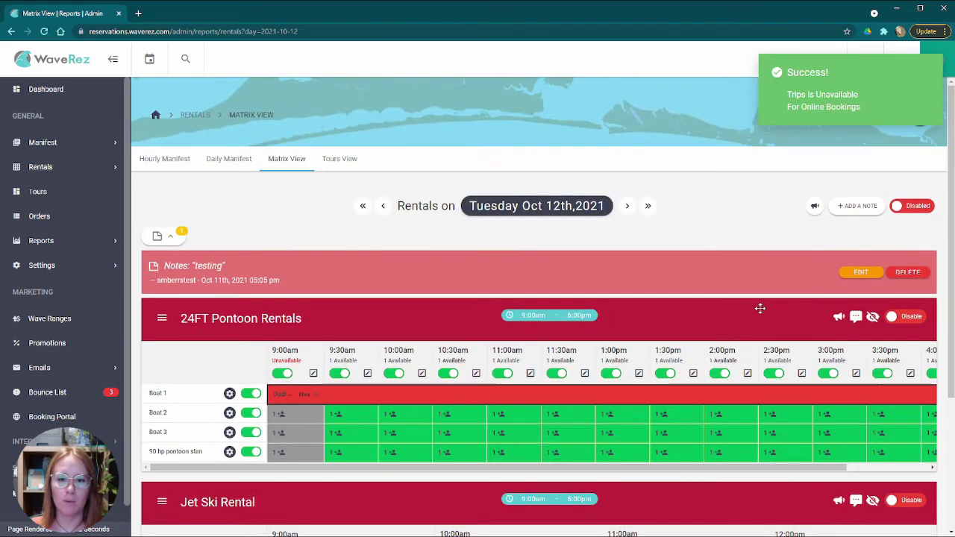
{"action": "scroll", "coordinate": [762, 308], "scroll_direction": "down", "scroll_amount": 3}
{"action": "scroll", "coordinate": [761, 308], "scroll_direction": "up", "scroll_amount": 3}
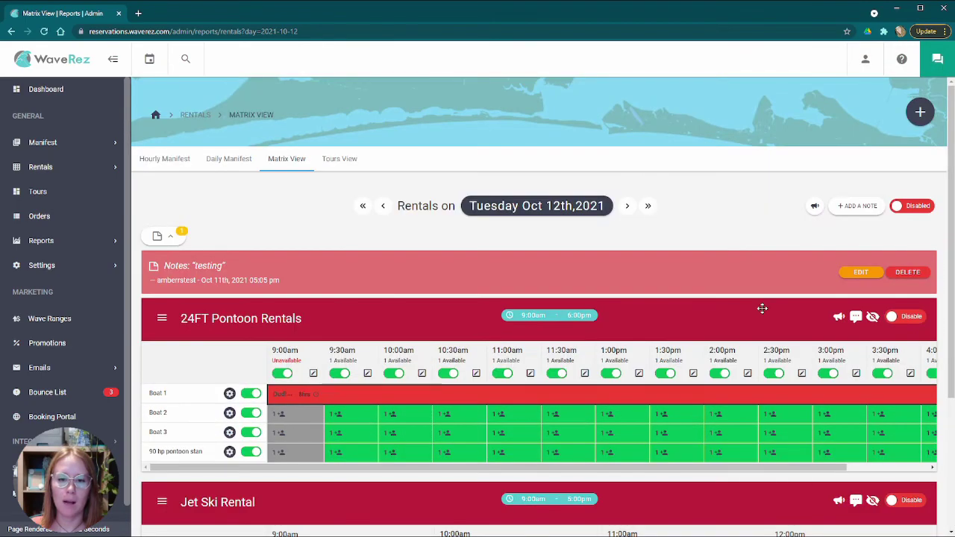
{"action": "scroll", "coordinate": [761, 306], "scroll_direction": "down", "scroll_amount": 3}
{"action": "scroll", "coordinate": [741, 299], "scroll_direction": "up", "scroll_amount": 3}
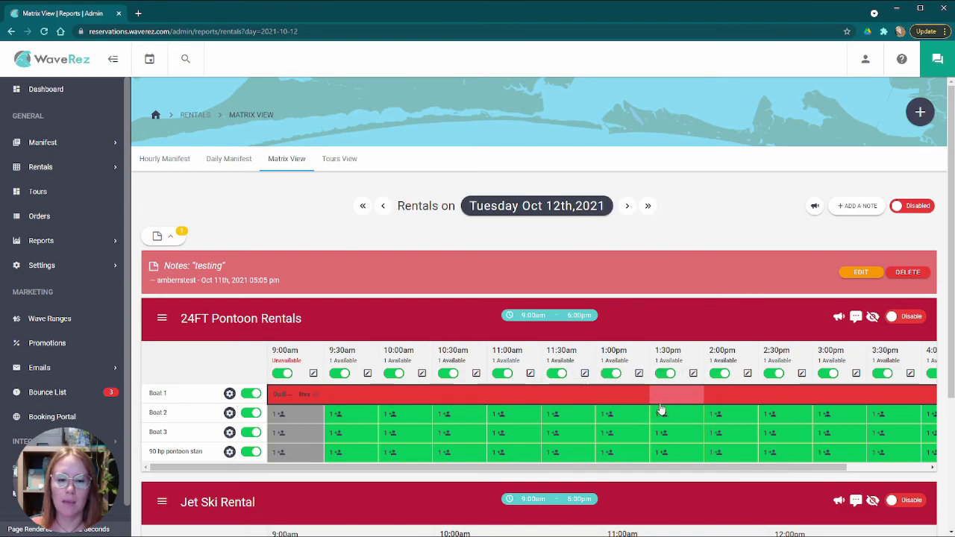
{"action": "scroll", "coordinate": [750, 331], "scroll_direction": "down", "scroll_amount": 3}
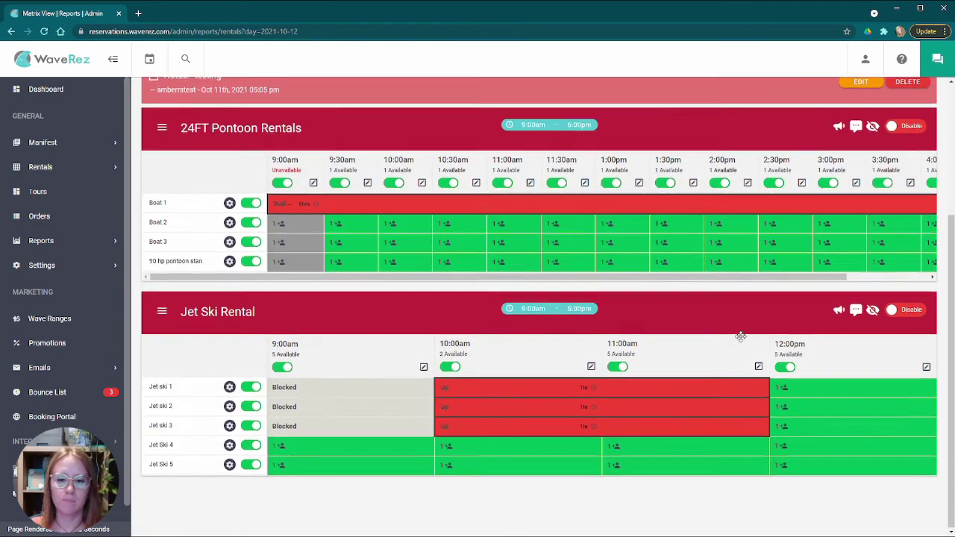
{"action": "scroll", "coordinate": [747, 339], "scroll_direction": "up", "scroll_amount": 3}
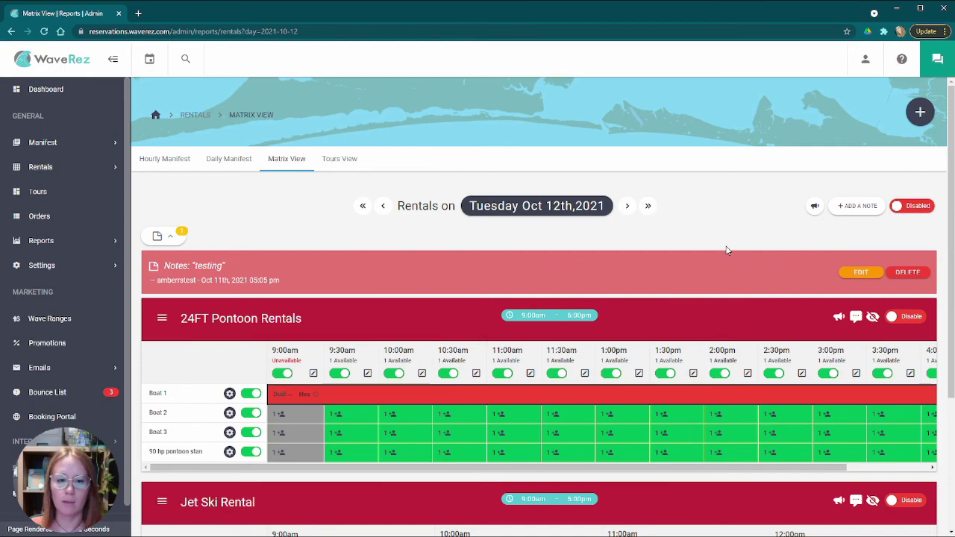
{"action": "scroll", "coordinate": [760, 251], "scroll_direction": "down", "scroll_amount": 3}
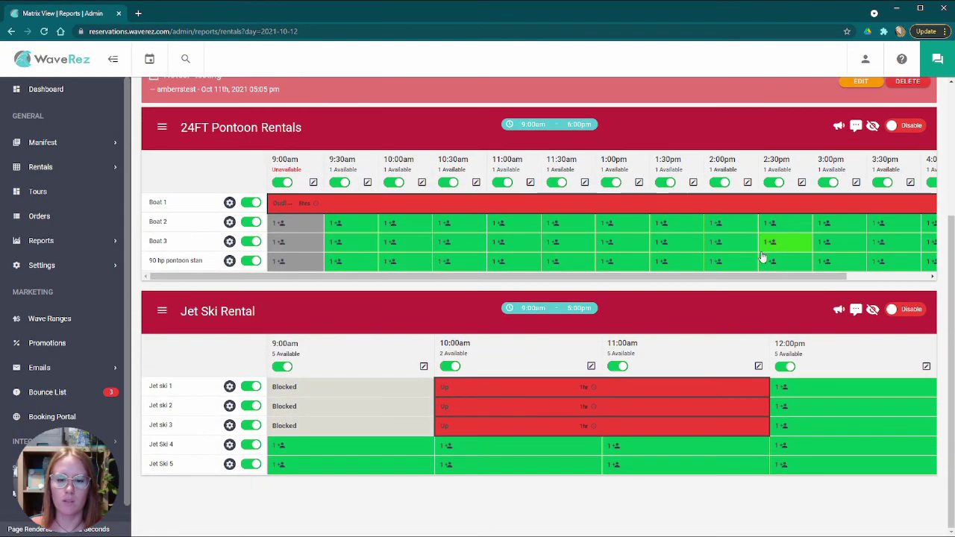
{"action": "scroll", "coordinate": [799, 268], "scroll_direction": "up", "scroll_amount": 3}
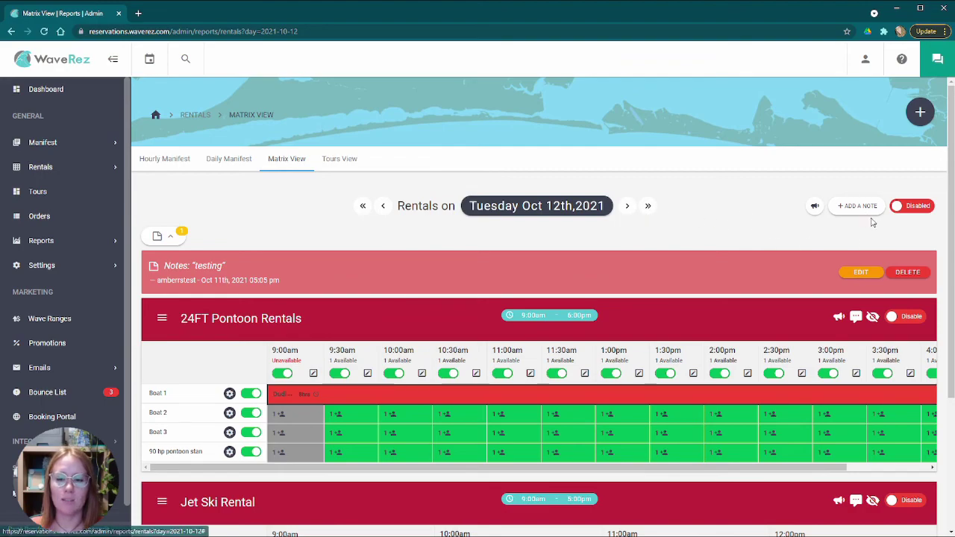
- Switch off the Disabled toggle so the whole of Oct 12th, 2021 is bookable online again
{"action": "left_click", "coordinate": [905, 209]}
{"action": "scroll", "coordinate": [759, 254], "scroll_direction": "down", "scroll_amount": 3}
{"action": "scroll", "coordinate": [759, 259], "scroll_direction": "up", "scroll_amount": 3}
{"action": "scroll", "coordinate": [895, 276], "scroll_direction": "down", "scroll_amount": 2}
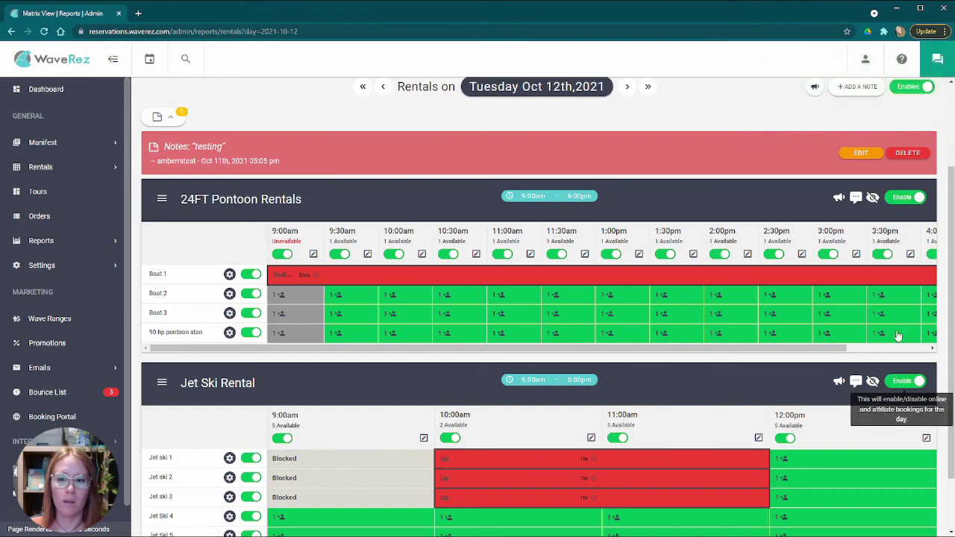
{"action": "scroll", "coordinate": [914, 209], "scroll_direction": "up", "scroll_amount": 3}
{"action": "scroll", "coordinate": [907, 220], "scroll_direction": "down", "scroll_amount": 3}
{"action": "scroll", "coordinate": [900, 224], "scroll_direction": "up", "scroll_amount": 3}
{"action": "scroll", "coordinate": [888, 248], "scroll_direction": "down", "scroll_amount": 2}
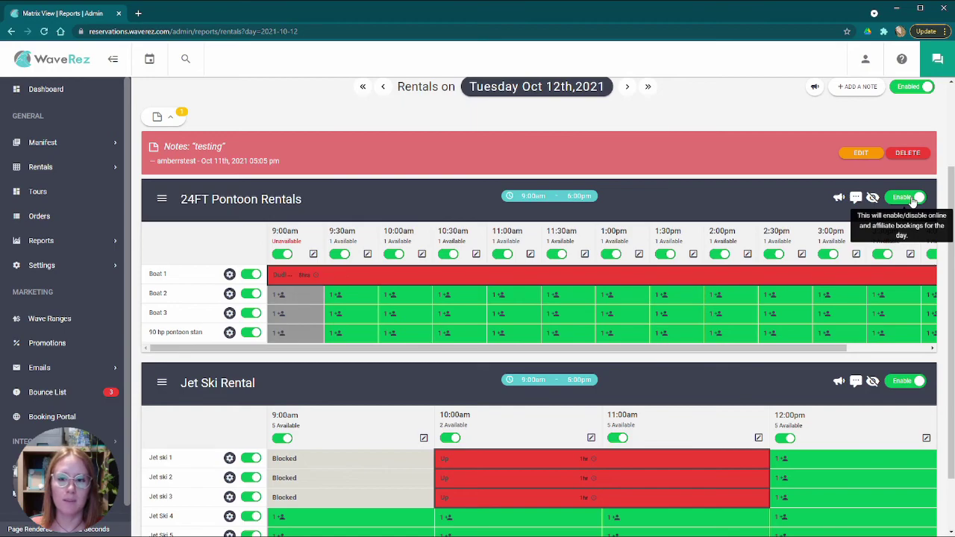
- Turn 24FT Pontoon Rentals online booking off, then back on, leaving it available
{"action": "left_click", "coordinate": [912, 197]}
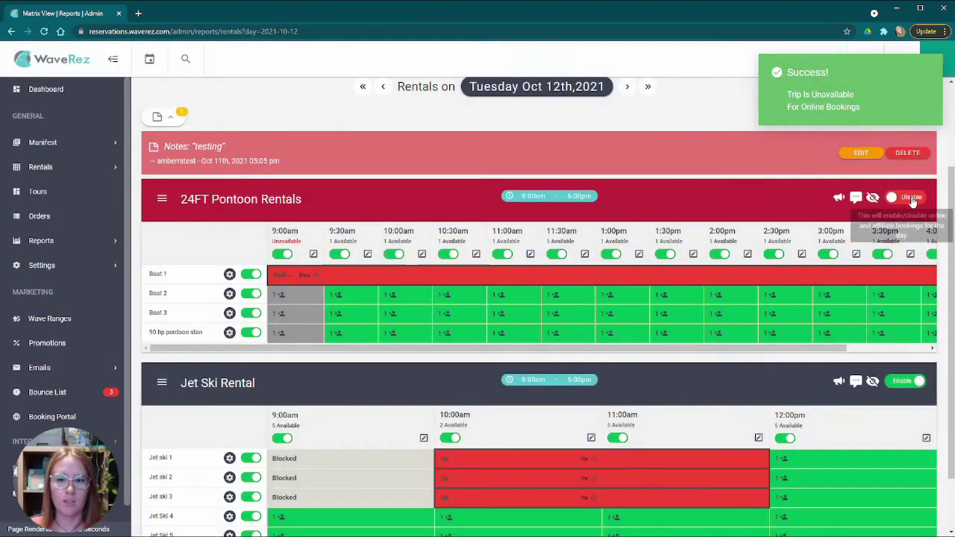
{"action": "left_click", "coordinate": [909, 197]}
{"action": "scroll", "coordinate": [690, 222], "scroll_direction": "up", "scroll_amount": 2}
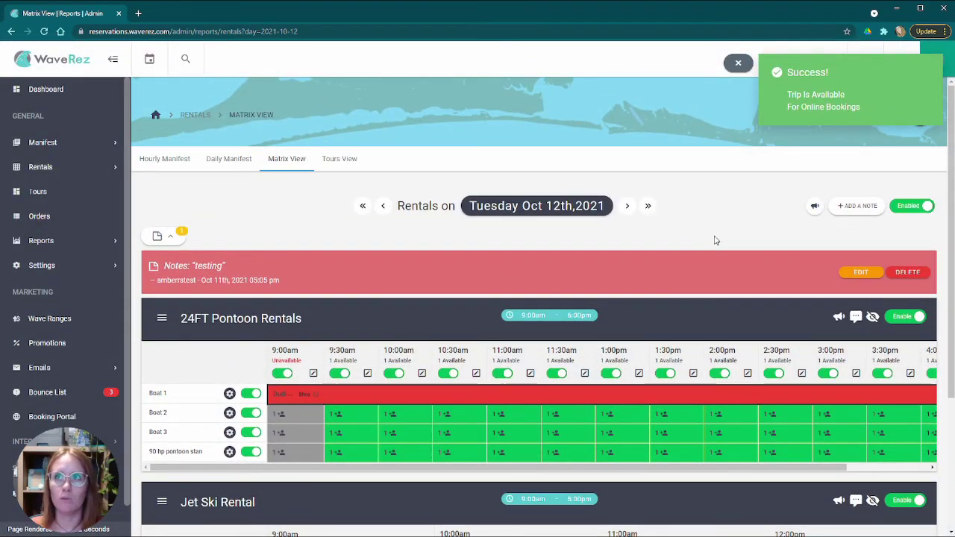
{"action": "scroll", "coordinate": [720, 240], "scroll_direction": "down", "scroll_amount": 2}
{"action": "scroll", "coordinate": [718, 240], "scroll_direction": "up", "scroll_amount": 2}
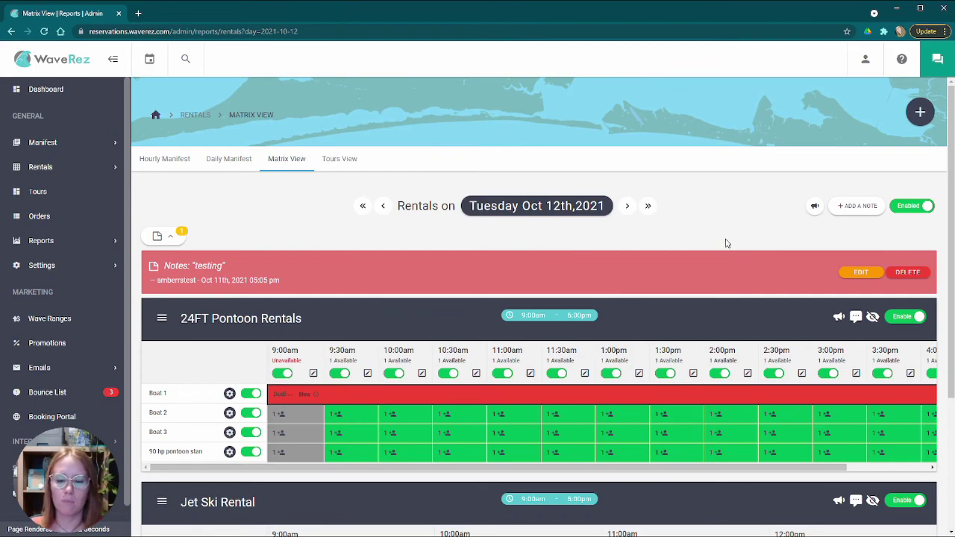
{"action": "scroll", "coordinate": [784, 274], "scroll_direction": "down", "scroll_amount": 3}
{"action": "scroll", "coordinate": [746, 266], "scroll_direction": "up", "scroll_amount": 3}
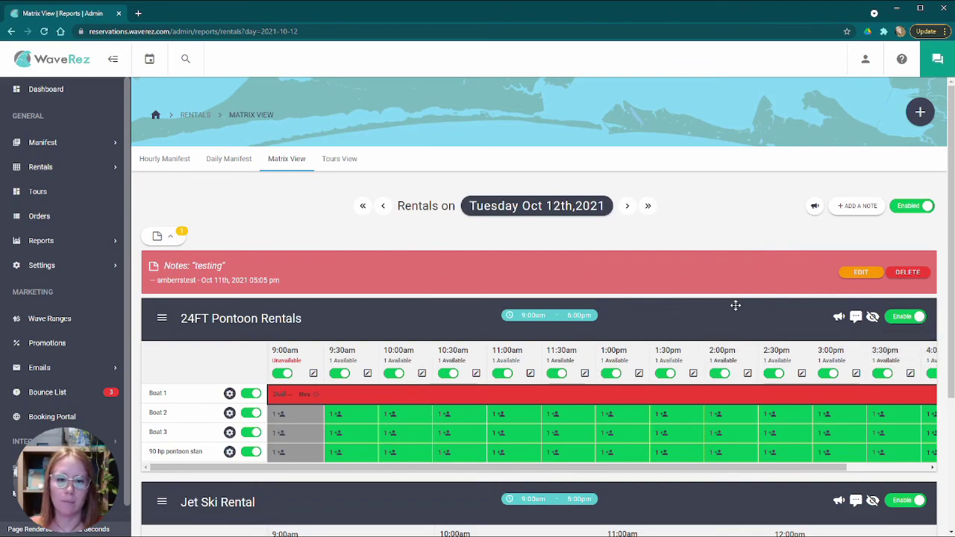
{"action": "scroll", "coordinate": [739, 303], "scroll_direction": "down", "scroll_amount": 3}
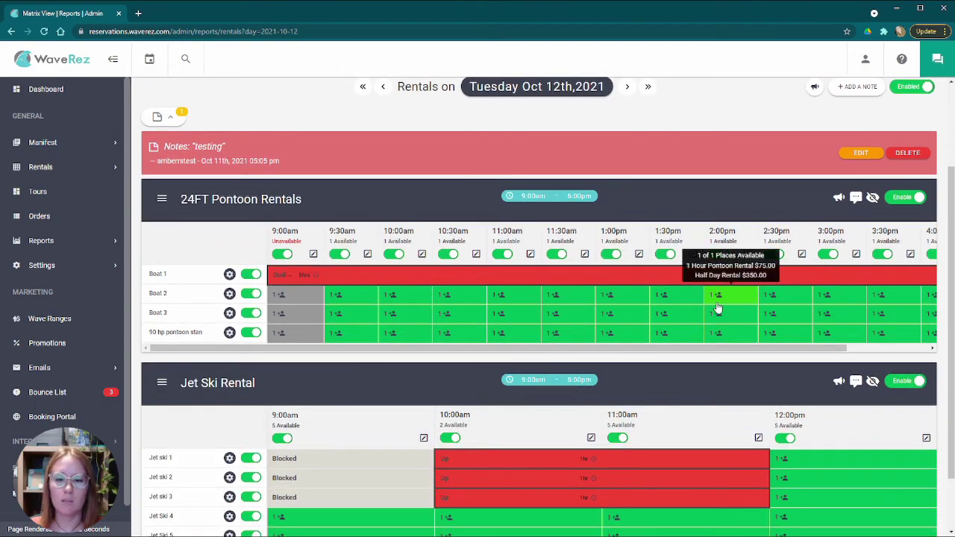
{"action": "scroll", "coordinate": [717, 308], "scroll_direction": "down", "scroll_amount": 2}
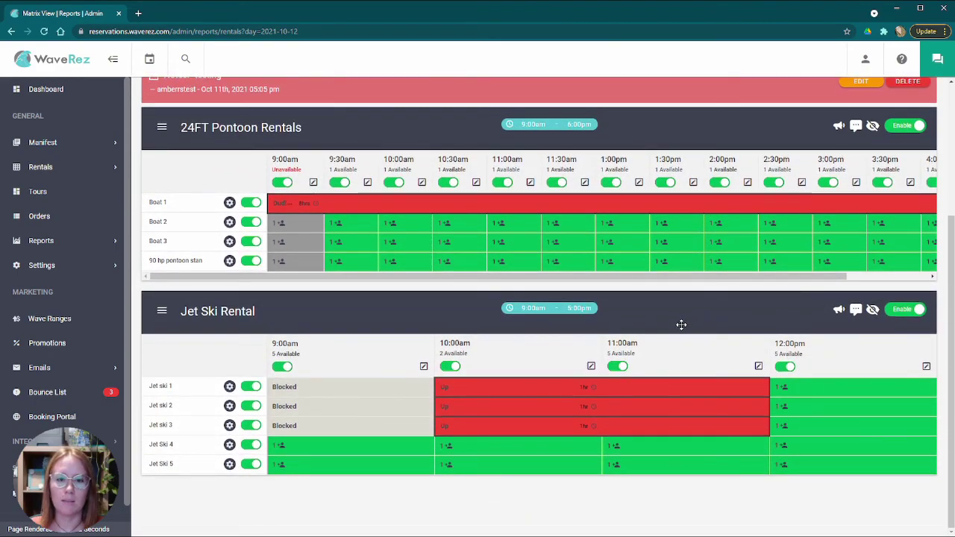
{"action": "scroll", "coordinate": [724, 324], "scroll_direction": "up", "scroll_amount": 5}
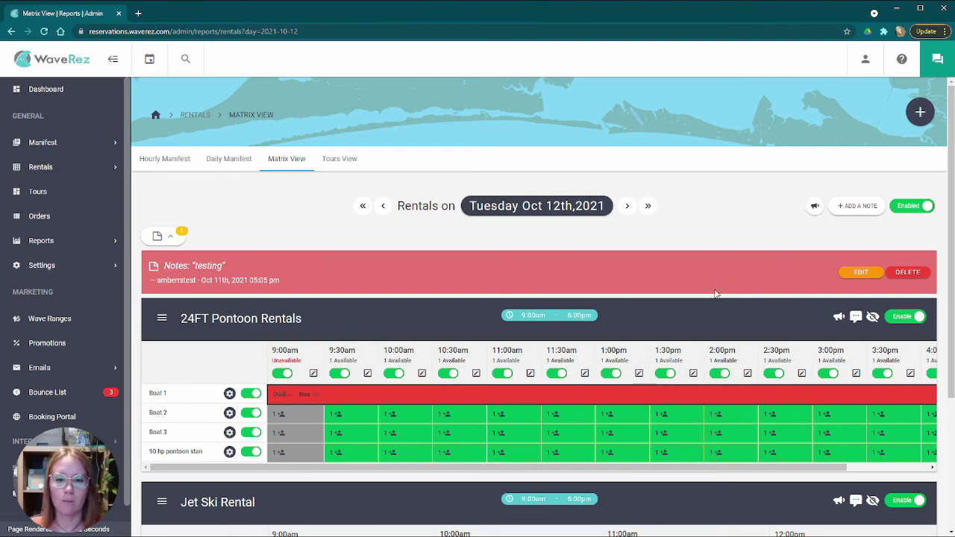
{"action": "scroll", "coordinate": [713, 296], "scroll_direction": "down", "scroll_amount": 3}
{"action": "scroll", "coordinate": [727, 283], "scroll_direction": "up", "scroll_amount": 3}
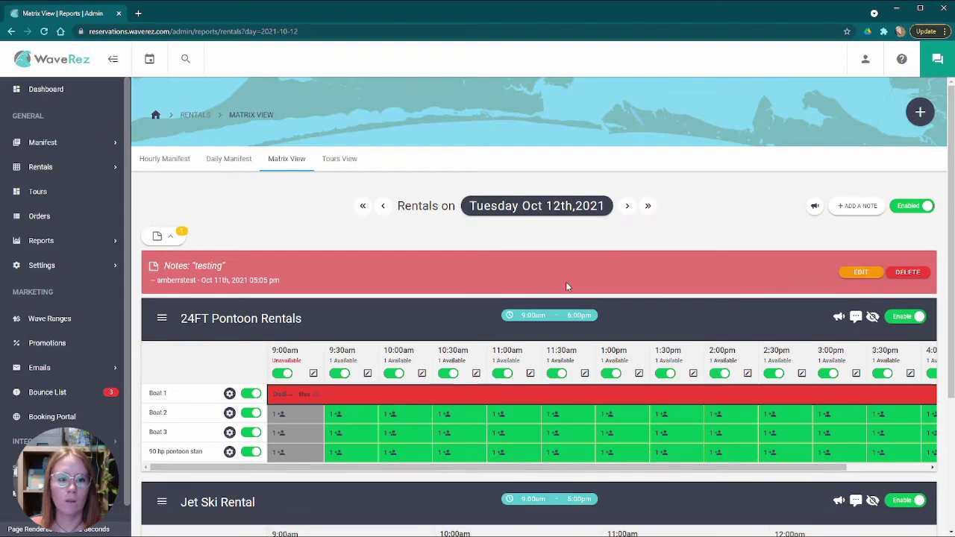
{"action": "left_click", "coordinate": [341, 158]}
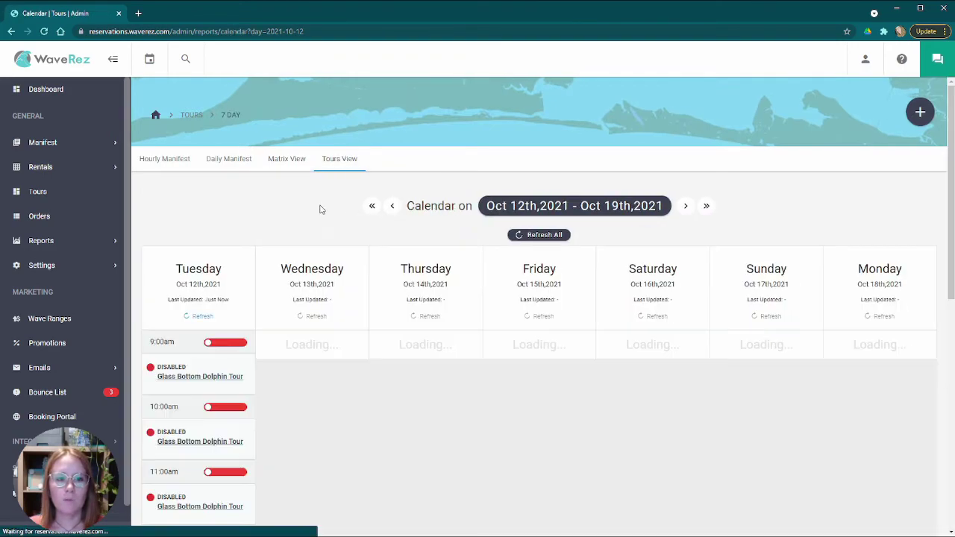
{"action": "scroll", "coordinate": [321, 222], "scroll_direction": "down", "scroll_amount": 6}
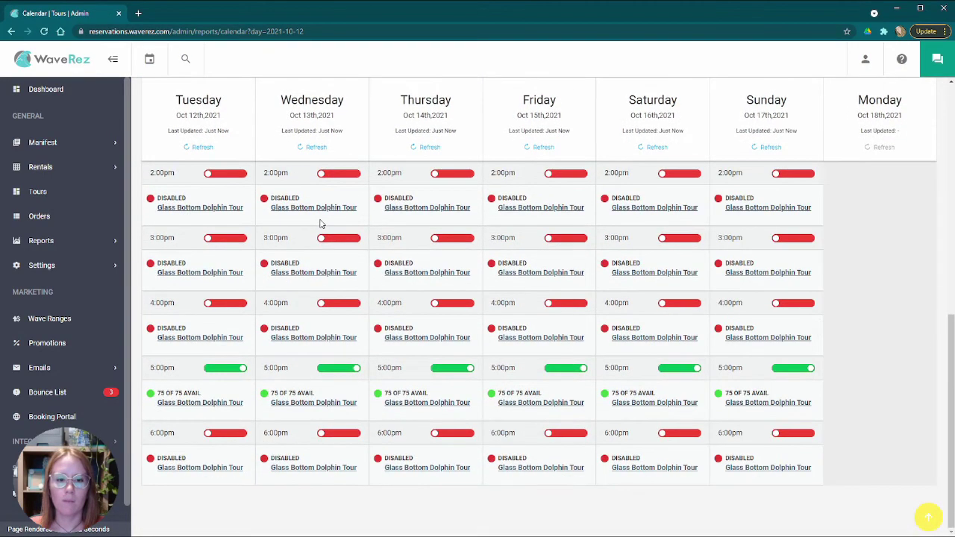
{"action": "scroll", "coordinate": [358, 344], "scroll_direction": "up", "scroll_amount": 8}
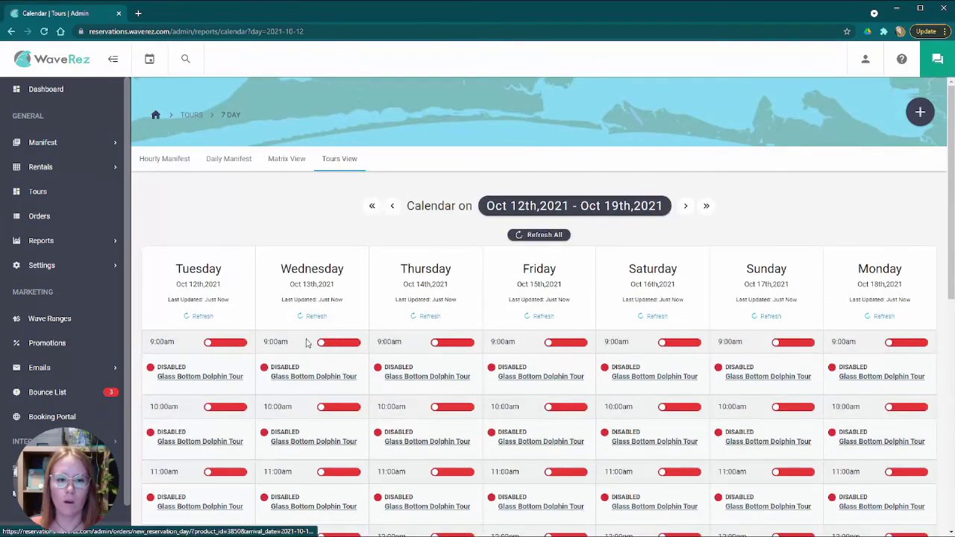
{"action": "scroll", "coordinate": [304, 343], "scroll_direction": "down", "scroll_amount": 8}
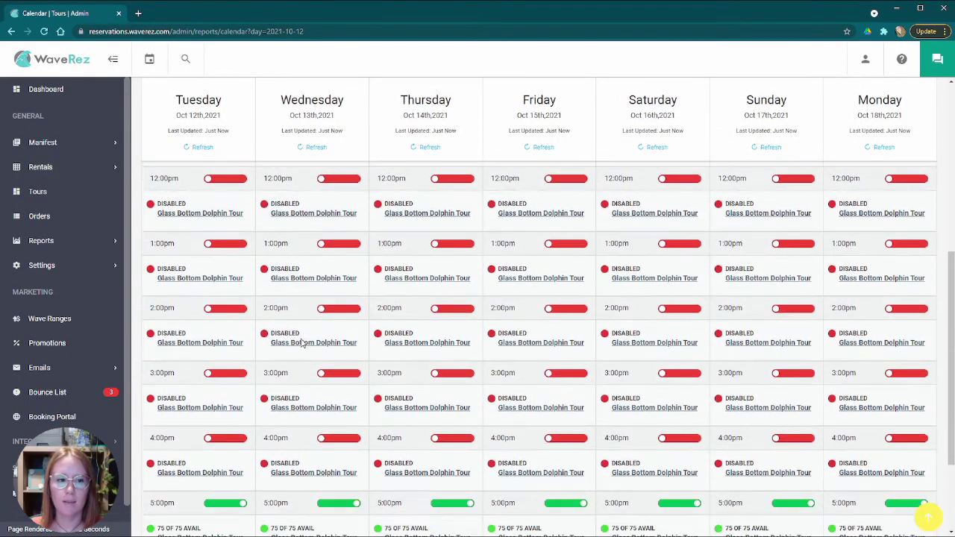
{"action": "scroll", "coordinate": [259, 339], "scroll_direction": "down", "scroll_amount": 1}
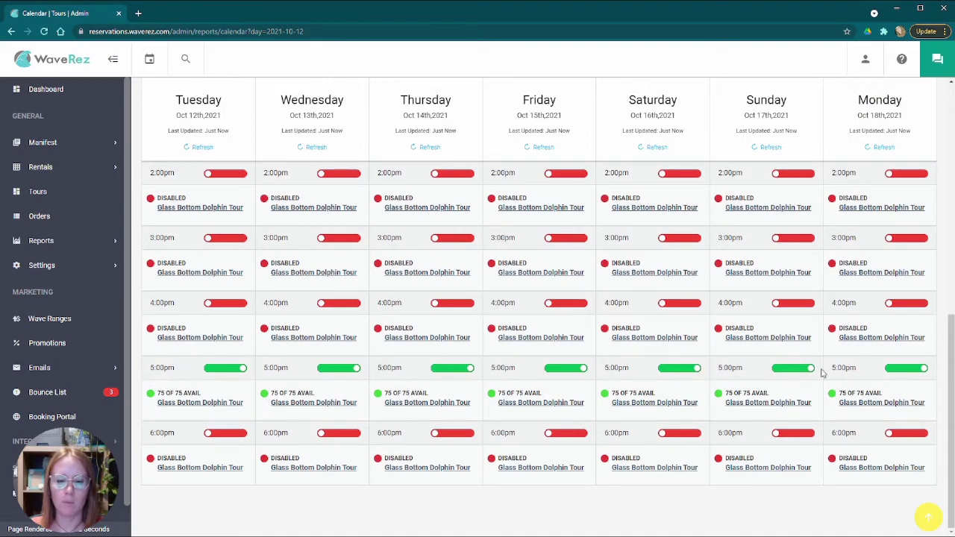
{"action": "left_click_drag", "start_coordinate": [157, 398], "coordinate": [221, 397]}
{"action": "left_click", "coordinate": [237, 391]}
{"action": "scroll", "coordinate": [821, 393], "scroll_direction": "up", "scroll_amount": 7}
{"action": "scroll", "coordinate": [747, 390], "scroll_direction": "down", "scroll_amount": 7}
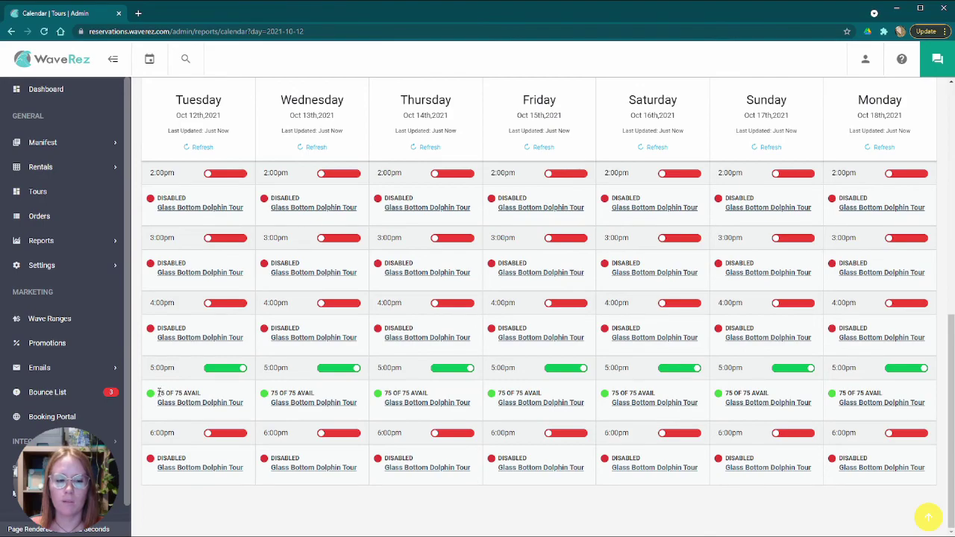
{"action": "left_click_drag", "start_coordinate": [166, 393], "coordinate": [208, 396]}
{"action": "left_click", "coordinate": [239, 393]}
{"action": "scroll", "coordinate": [230, 401], "scroll_direction": "up", "scroll_amount": 5}
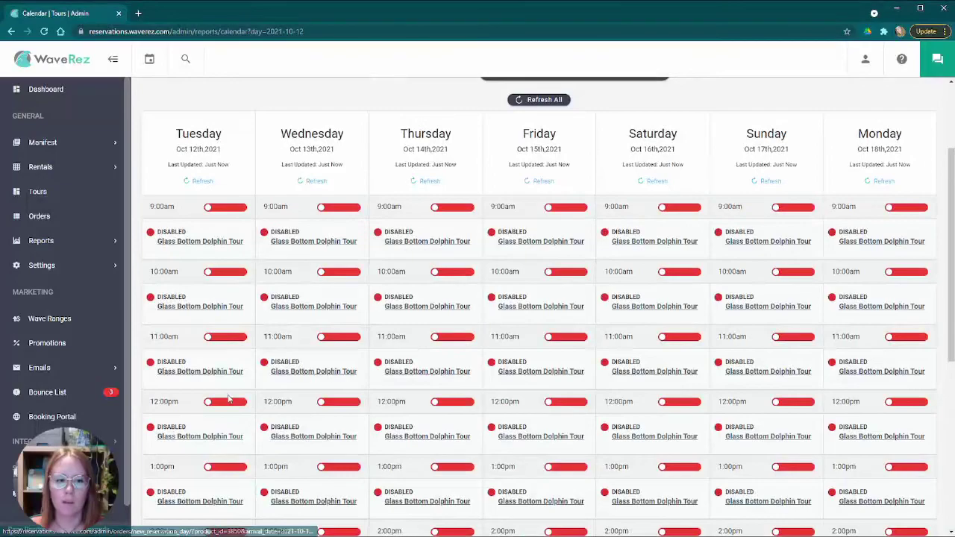
{"action": "scroll", "coordinate": [173, 304], "scroll_direction": "down", "scroll_amount": 5}
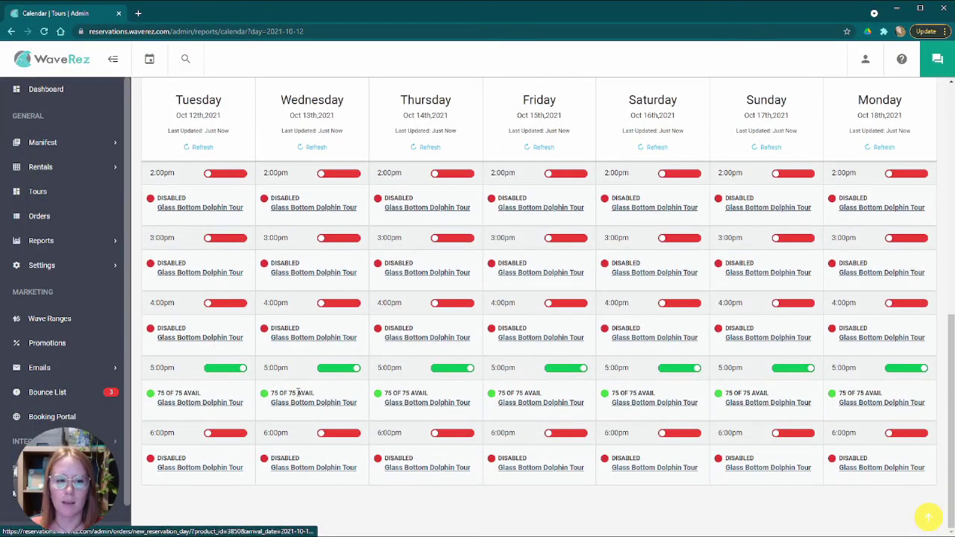
{"action": "scroll", "coordinate": [293, 393], "scroll_direction": "up", "scroll_amount": 7}
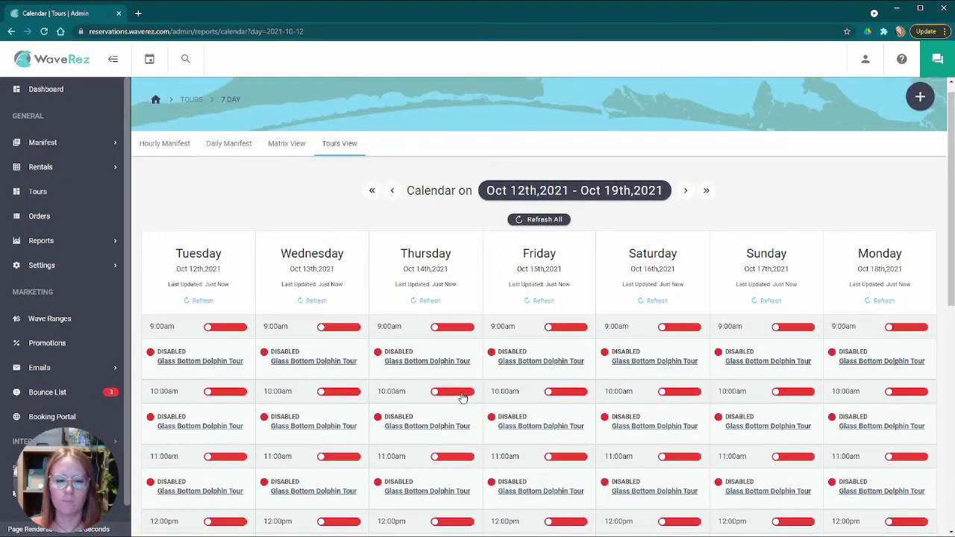
{"action": "scroll", "coordinate": [403, 232], "scroll_direction": "down", "scroll_amount": 7}
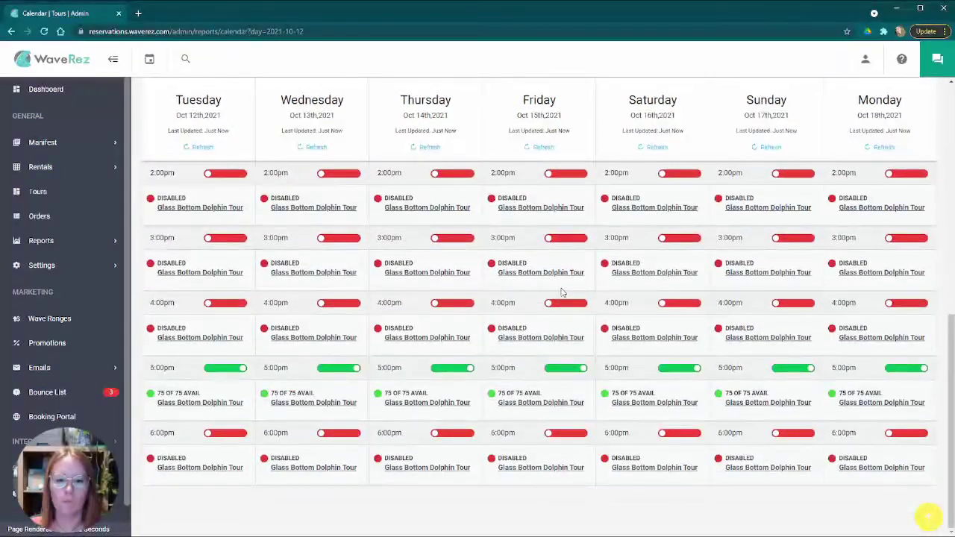
{"action": "scroll", "coordinate": [611, 280], "scroll_direction": "up", "scroll_amount": 8}
{"action": "scroll", "coordinate": [640, 284], "scroll_direction": "down", "scroll_amount": 6}
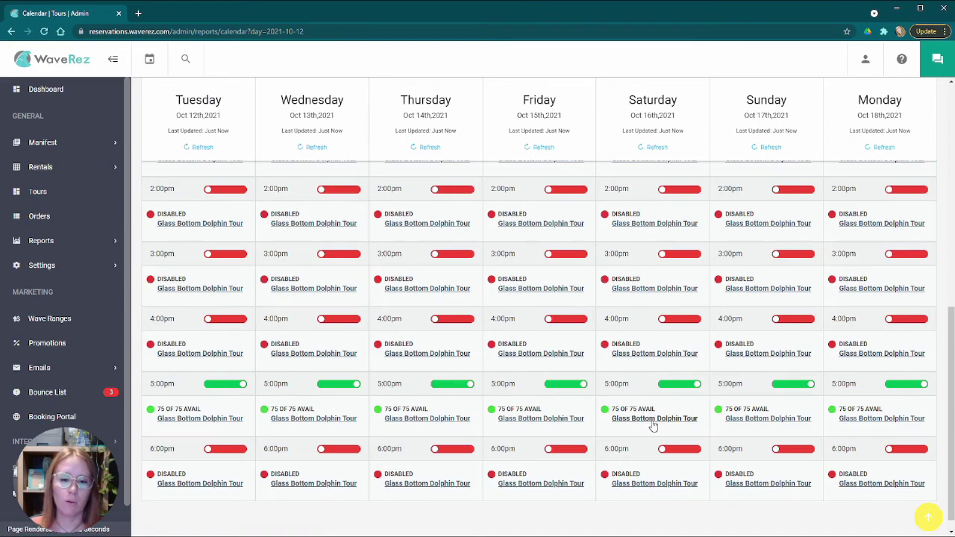
{"action": "scroll", "coordinate": [649, 423], "scroll_direction": "up", "scroll_amount": 6}
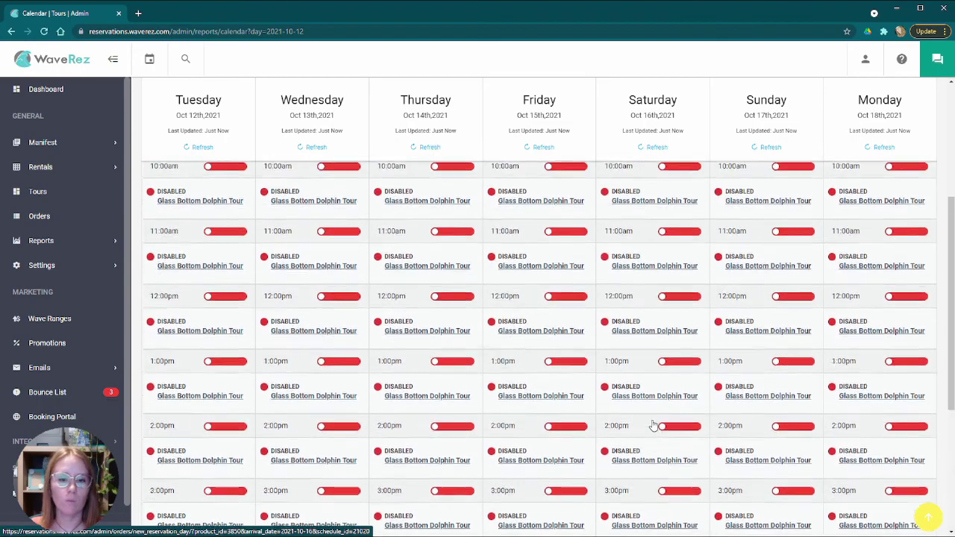
{"action": "scroll", "coordinate": [624, 421], "scroll_direction": "down", "scroll_amount": 5}
{"action": "scroll", "coordinate": [624, 420], "scroll_direction": "down", "scroll_amount": 2}
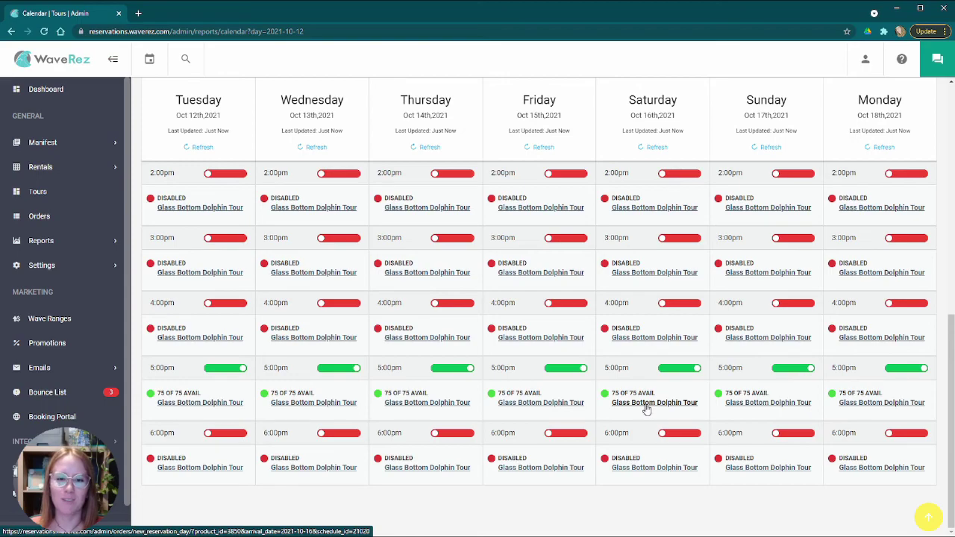
- Start a New Booking for Saturday's 5:00pm Glass Bottom Dolphin Tour and check the ticket types without choosing one
{"action": "left_click", "coordinate": [640, 403]}
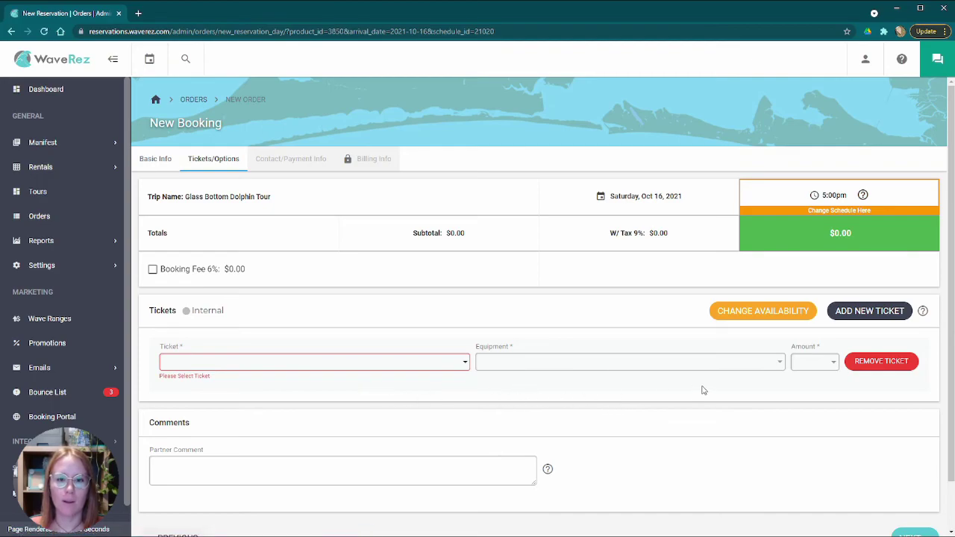
{"action": "scroll", "coordinate": [649, 407], "scroll_direction": "down", "scroll_amount": 1}
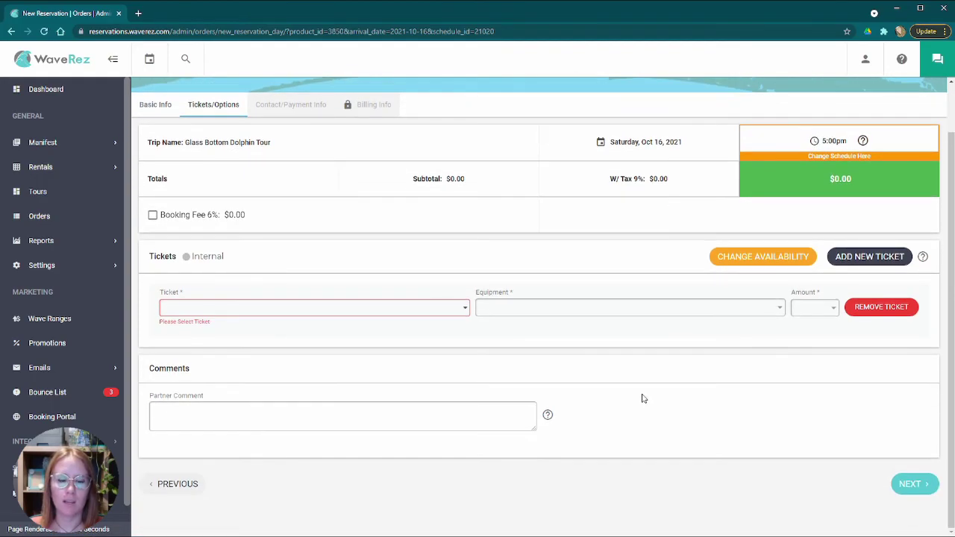
{"action": "scroll", "coordinate": [643, 400], "scroll_direction": "up", "scroll_amount": 1}
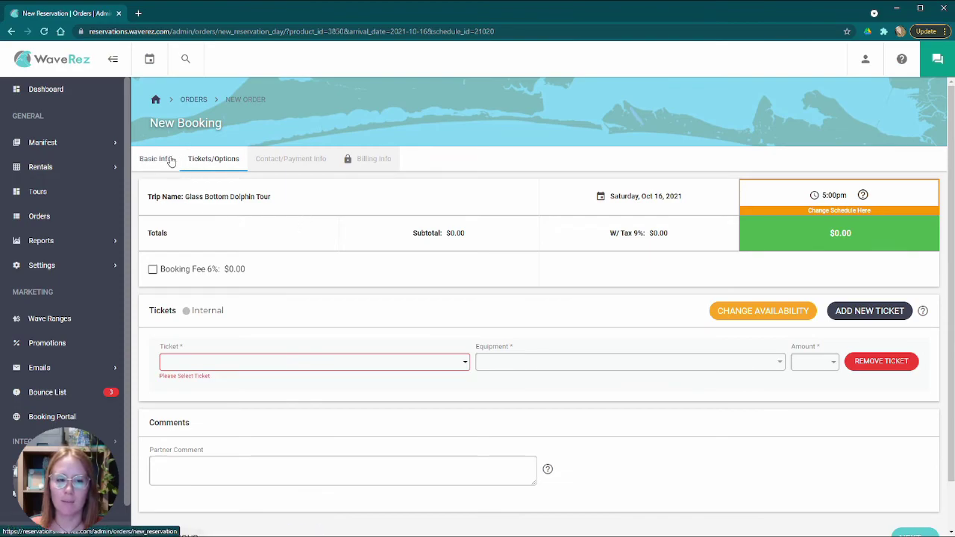
{"action": "left_click_drag", "start_coordinate": [620, 197], "coordinate": [733, 198]}
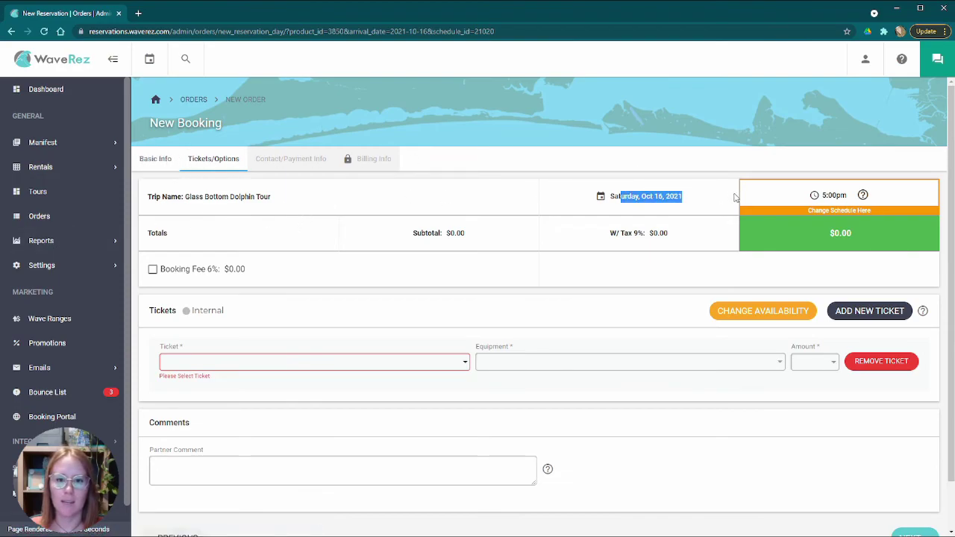
{"action": "left_click", "coordinate": [377, 370]}
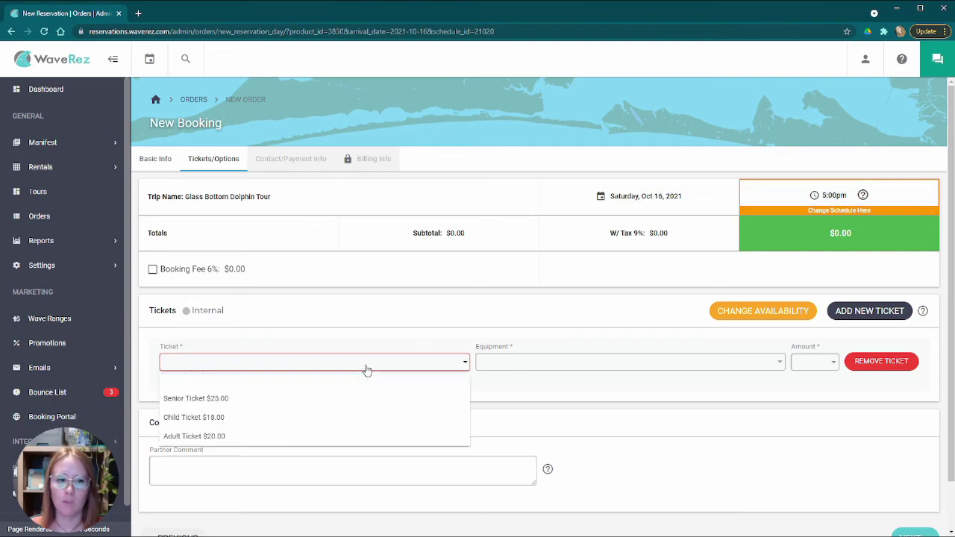
{"action": "left_click", "coordinate": [342, 318]}
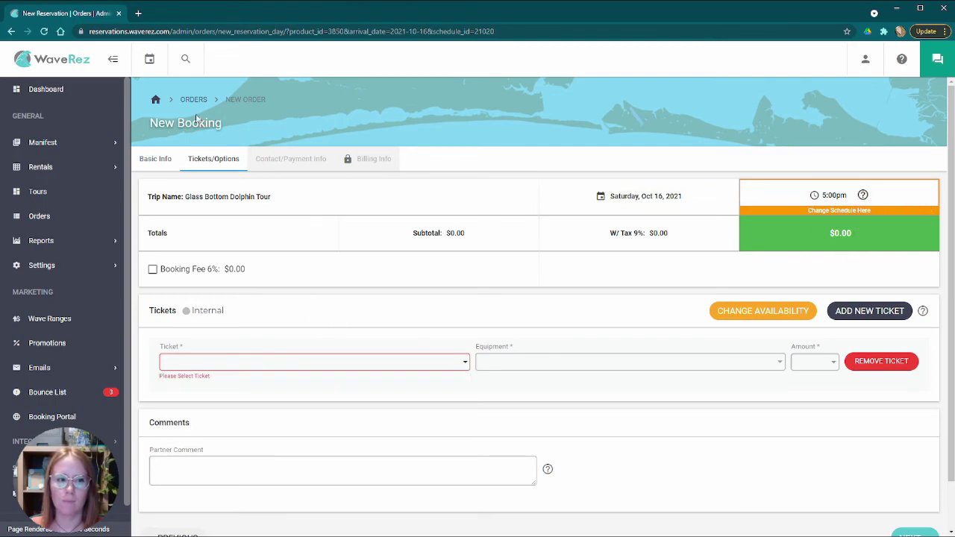
- Go back from New Booking to the Tours View calendar for Oct 12th–19th, 2021
{"action": "left_click", "coordinate": [11, 32]}
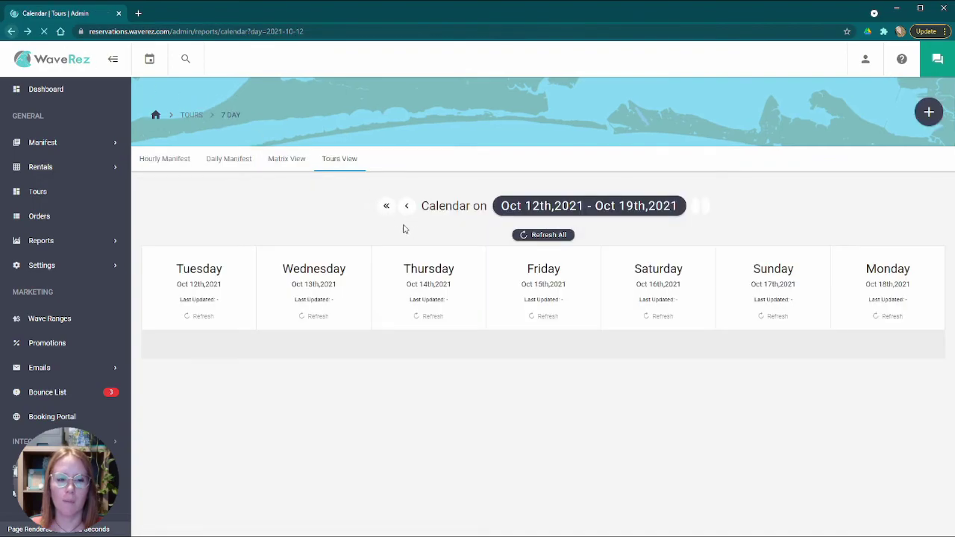
{"action": "scroll", "coordinate": [313, 254], "scroll_direction": "down", "scroll_amount": 3}
{"action": "scroll", "coordinate": [313, 254], "scroll_direction": "up", "scroll_amount": 3}
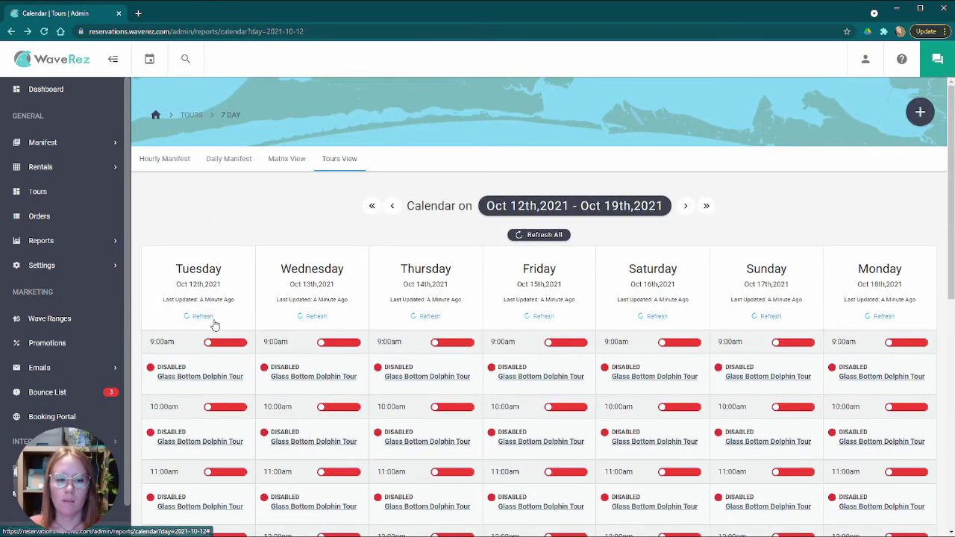
{"action": "scroll", "coordinate": [316, 318], "scroll_direction": "down", "scroll_amount": 5}
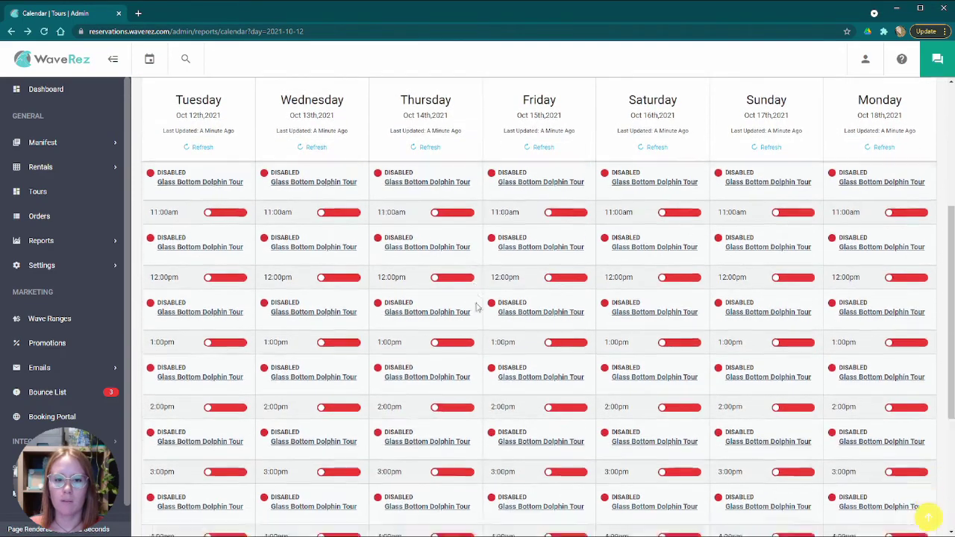
{"action": "scroll", "coordinate": [556, 296], "scroll_direction": "up", "scroll_amount": 5}
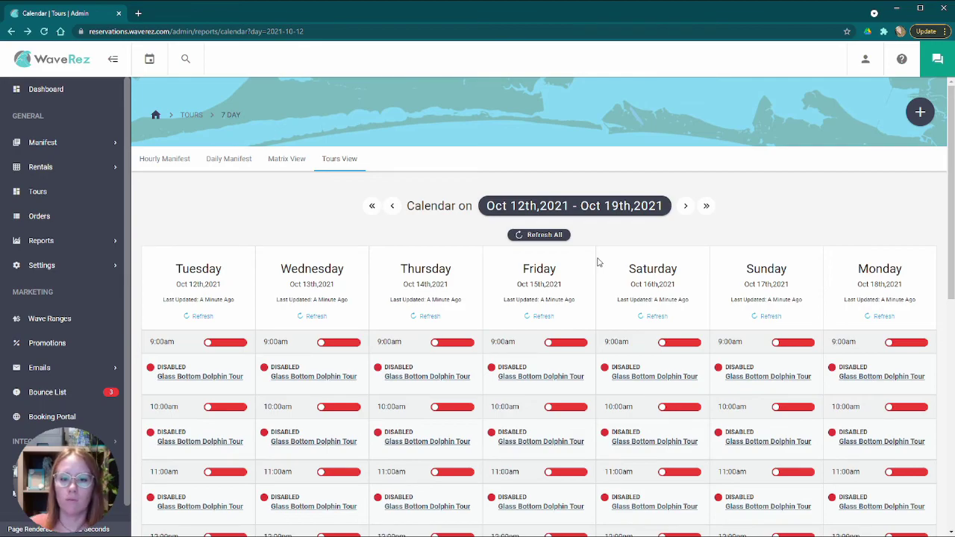
{"action": "scroll", "coordinate": [587, 278], "scroll_direction": "down", "scroll_amount": 3}
{"action": "scroll", "coordinate": [571, 254], "scroll_direction": "up", "scroll_amount": 3}
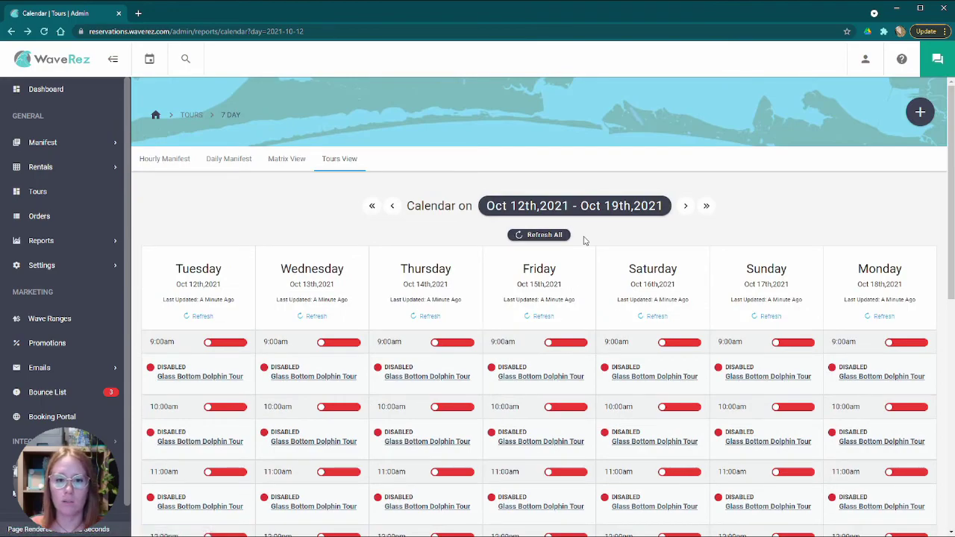
- Use Refresh All to update availability for every day of the week
{"action": "left_click", "coordinate": [543, 236]}
{"action": "scroll", "coordinate": [592, 299], "scroll_direction": "down", "scroll_amount": 5}
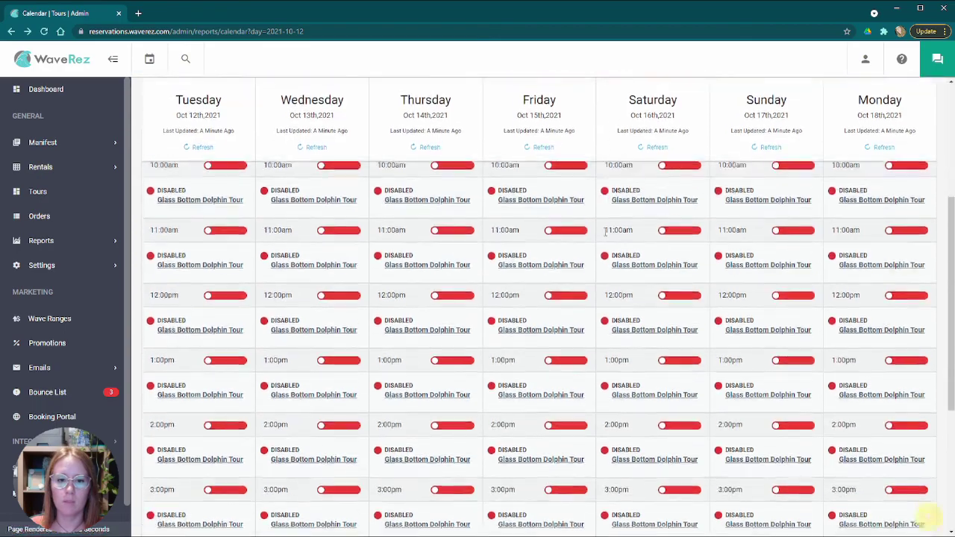
{"action": "scroll", "coordinate": [601, 261], "scroll_direction": "up", "scroll_amount": 5}
{"action": "scroll", "coordinate": [597, 314], "scroll_direction": "down", "scroll_amount": 7}
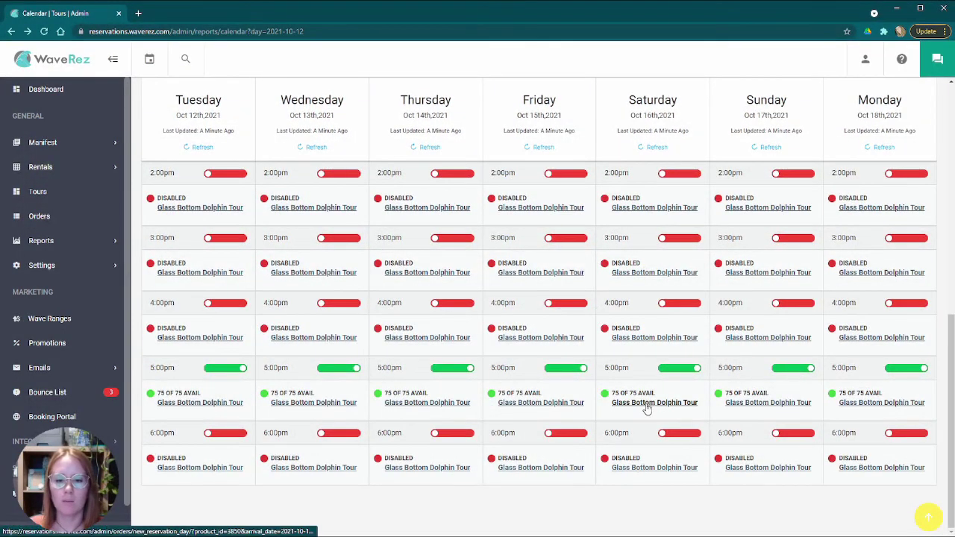
{"action": "scroll", "coordinate": [597, 373], "scroll_direction": "up", "scroll_amount": 7}
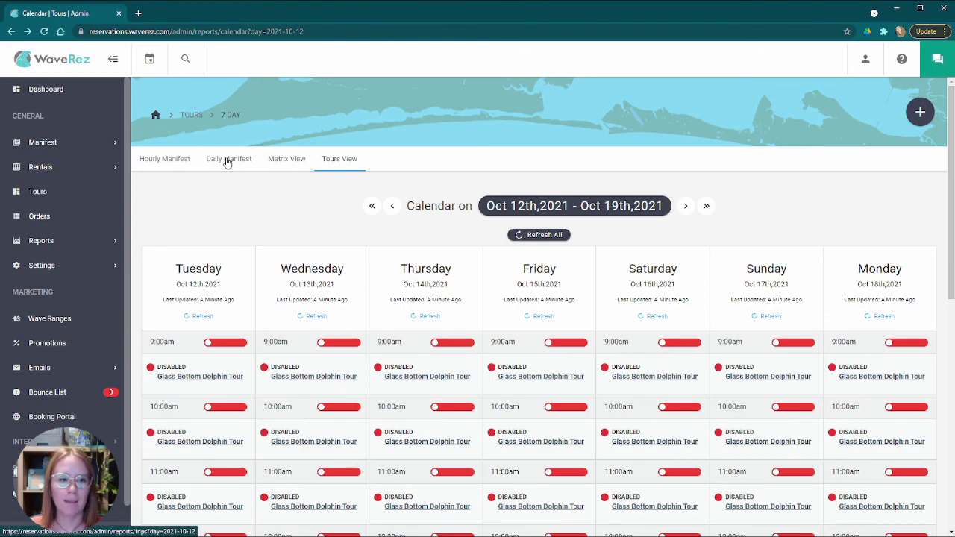
- Switch to Matrix View for Tuesday Oct 12th and scroll down to the Jet Ski Rental grid
{"action": "left_click", "coordinate": [299, 159]}
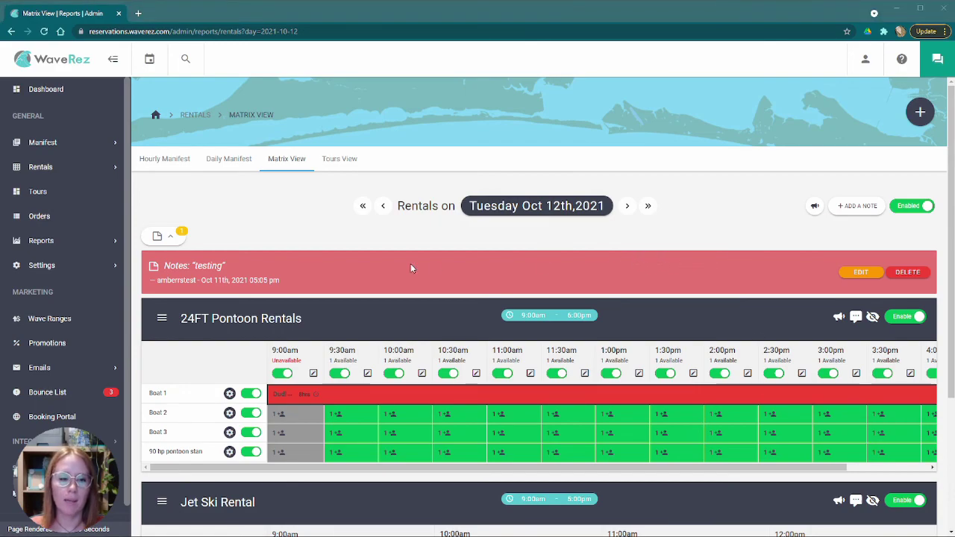
{"action": "scroll", "coordinate": [313, 246], "scroll_direction": "down", "scroll_amount": 3}
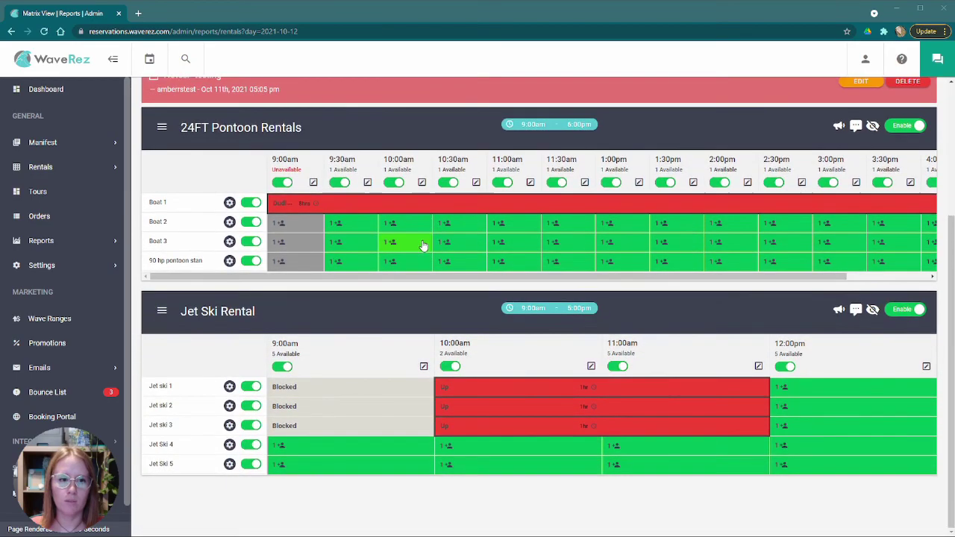
{"action": "scroll", "coordinate": [440, 282], "scroll_direction": "up", "scroll_amount": 2}
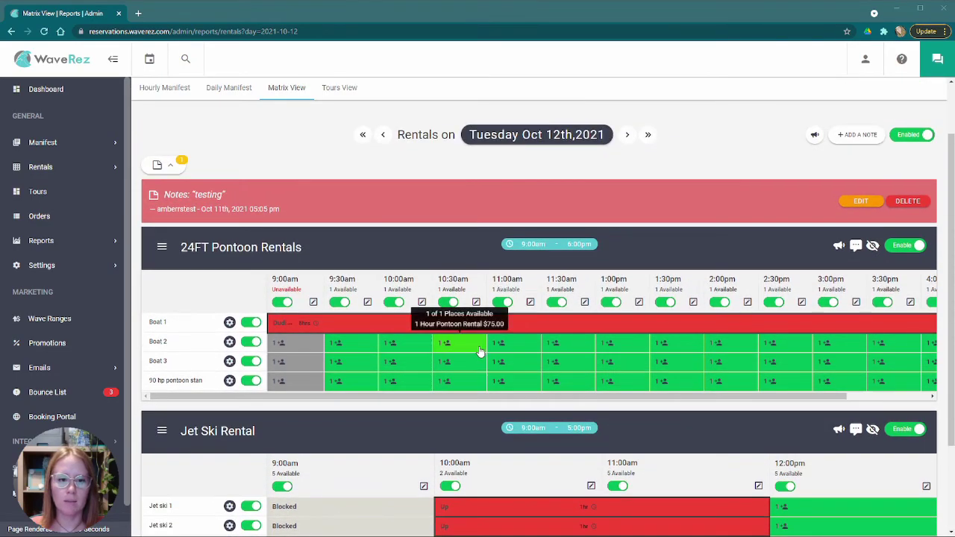
{"action": "scroll", "coordinate": [662, 358], "scroll_direction": "down", "scroll_amount": 3}
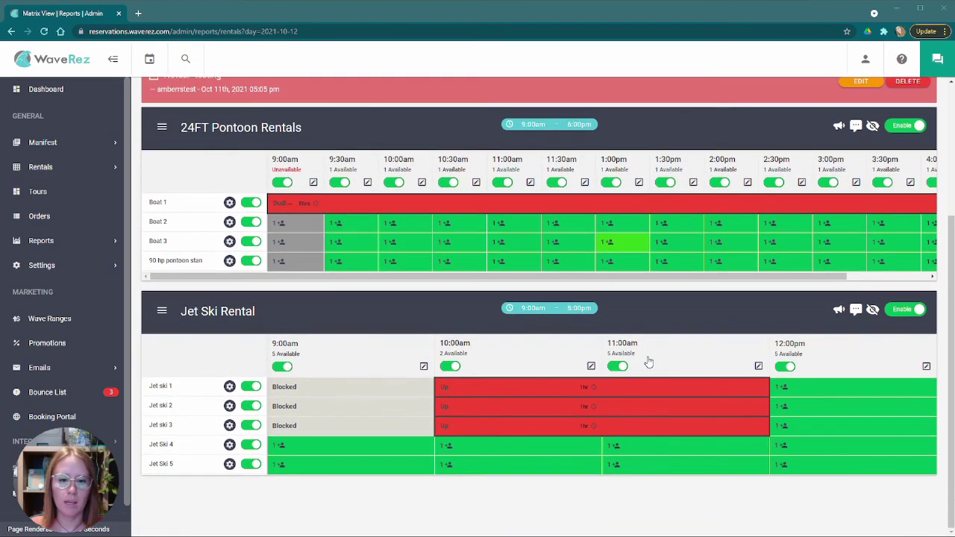
- Look at the Jet Ski 4 11:00 booking, then return to Matrix View and start a blank New Reservation
{"action": "left_click", "coordinate": [648, 448]}
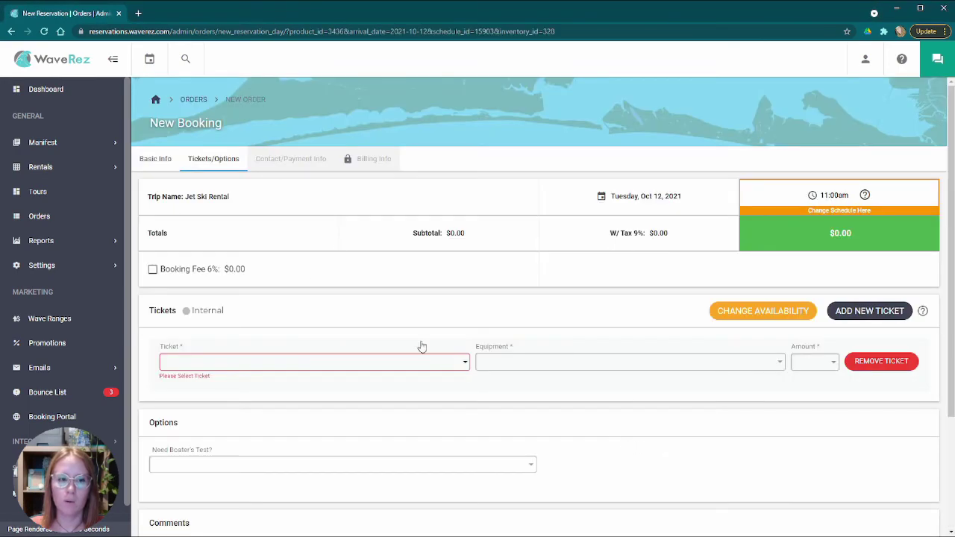
{"action": "left_click_drag", "start_coordinate": [182, 197], "coordinate": [249, 199]}
{"action": "left_click_drag", "start_coordinate": [609, 197], "coordinate": [691, 202]}
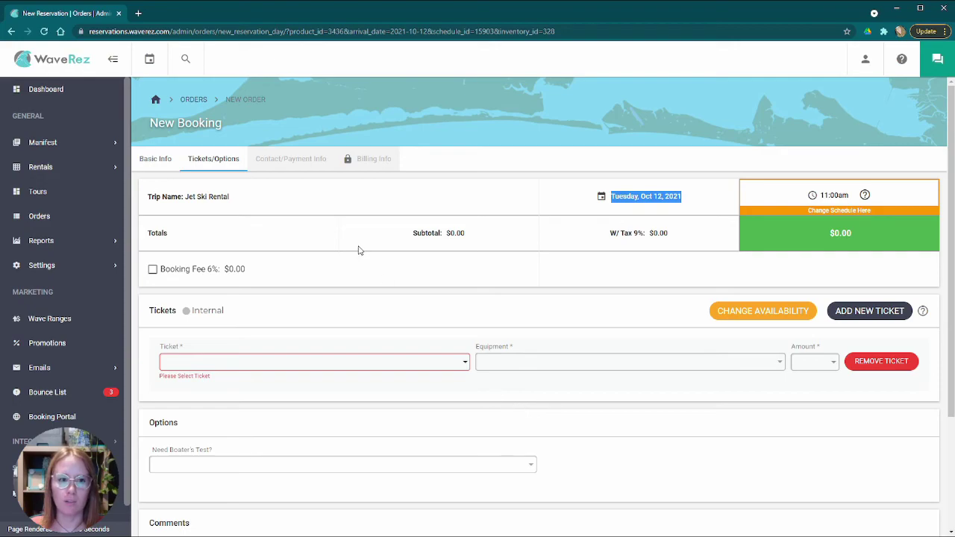
{"action": "left_click", "coordinate": [12, 31]}
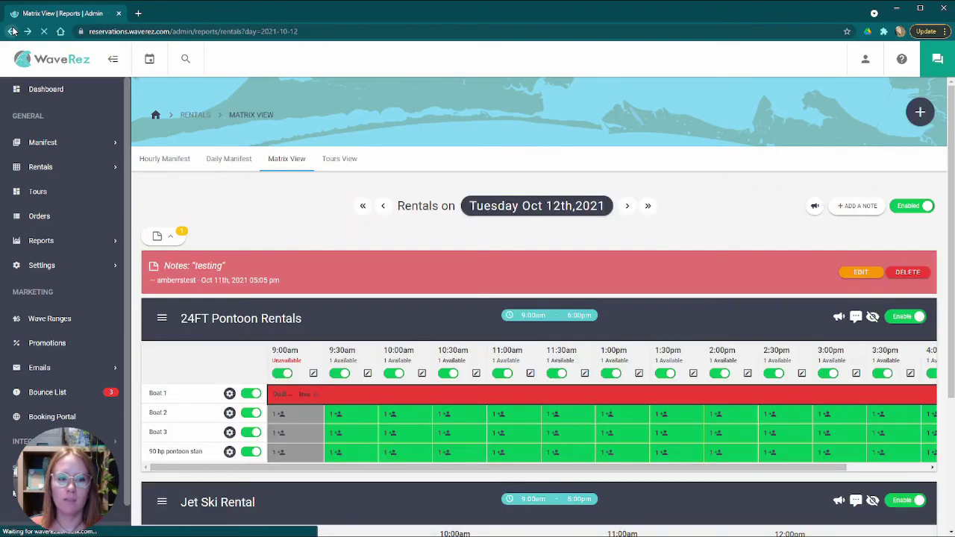
{"action": "left_click", "coordinate": [920, 112]}
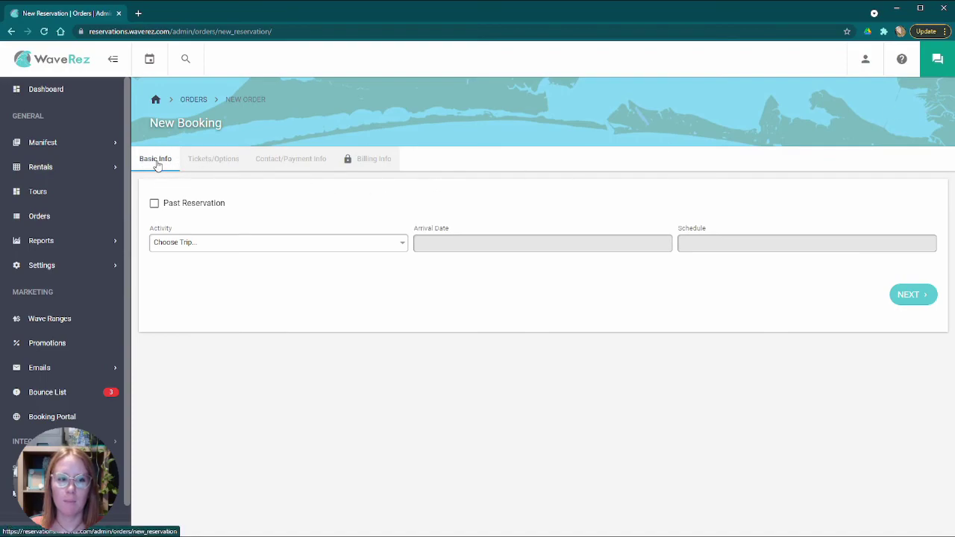
- Choose Jet Ski Rental, arrival date Oct 12 and the 11:00am schedule, then continue to Tickets/Options
{"action": "left_click", "coordinate": [234, 243]}
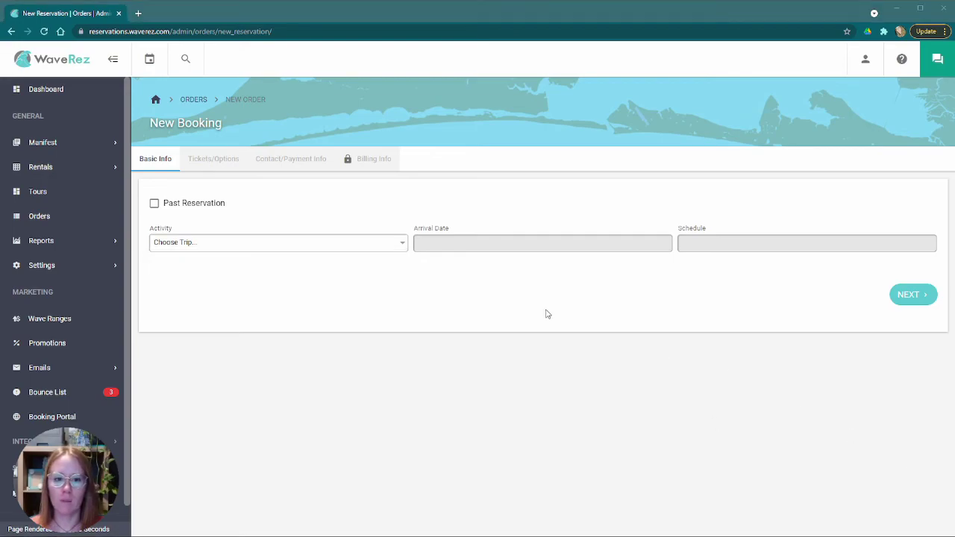
{"action": "left_click", "coordinate": [309, 247]}
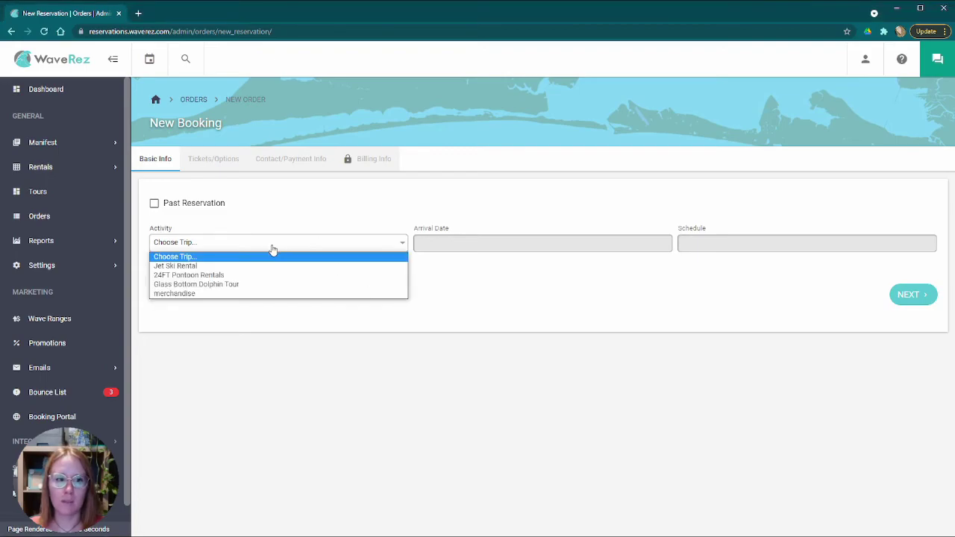
{"action": "left_click", "coordinate": [203, 266]}
{"action": "left_click", "coordinate": [457, 247]}
{"action": "left_click", "coordinate": [454, 178]}
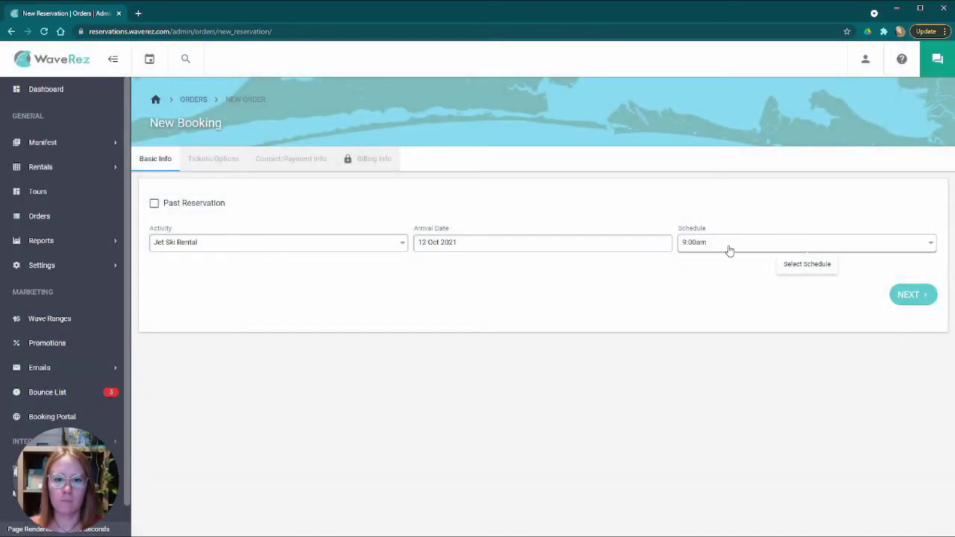
{"action": "left_click", "coordinate": [726, 246]}
{"action": "left_click", "coordinate": [713, 276]}
{"action": "left_click", "coordinate": [909, 297]}
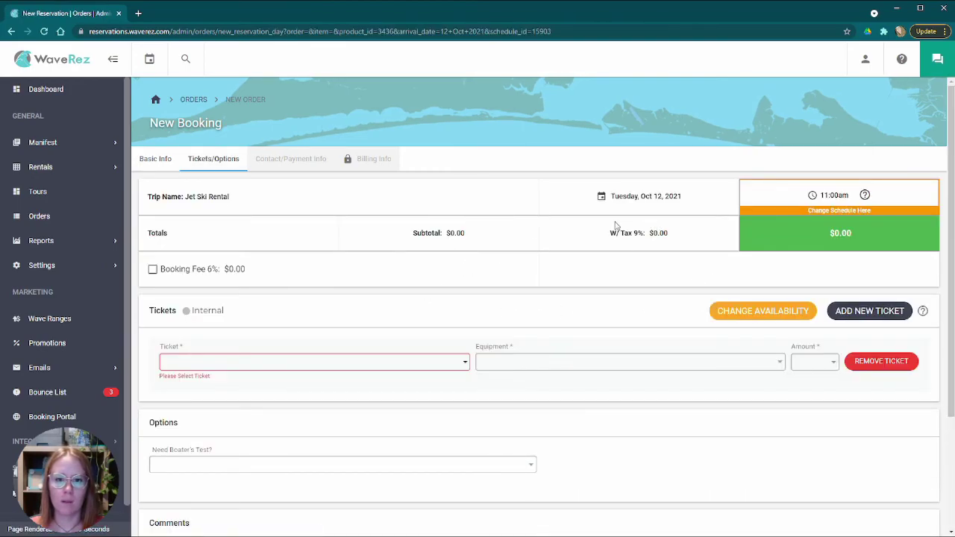
- Set the first ticket row to the 1 hour rental at $70.00
{"action": "scroll", "coordinate": [399, 294], "scroll_direction": "down", "scroll_amount": 2}
{"action": "scroll", "coordinate": [385, 296], "scroll_direction": "up", "scroll_amount": 2}
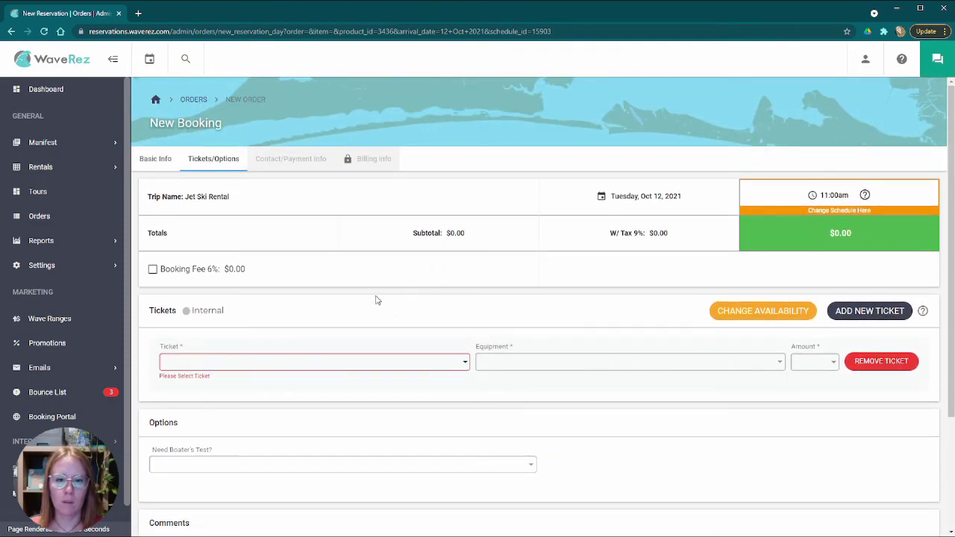
{"action": "scroll", "coordinate": [377, 300], "scroll_direction": "down", "scroll_amount": 2}
{"action": "left_click", "coordinate": [285, 243]}
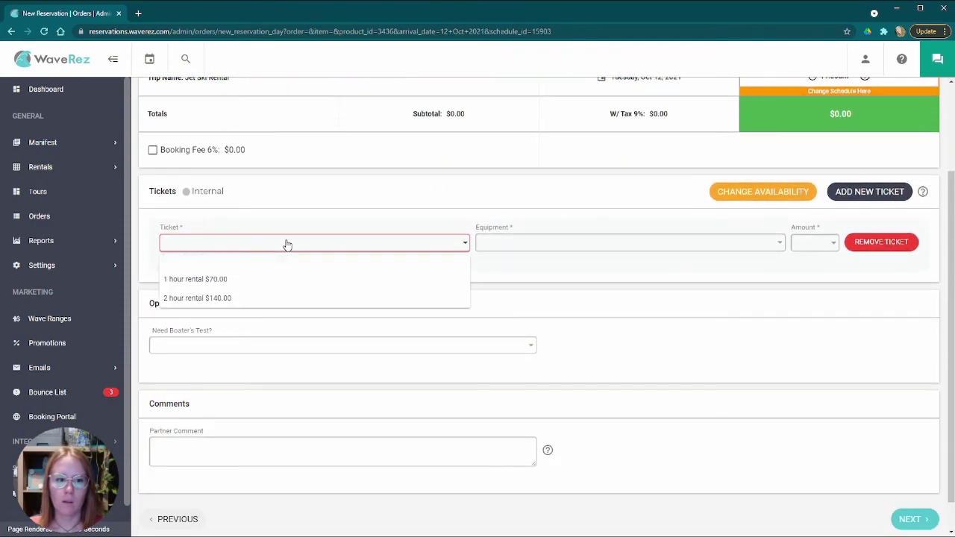
{"action": "left_click", "coordinate": [252, 281]}
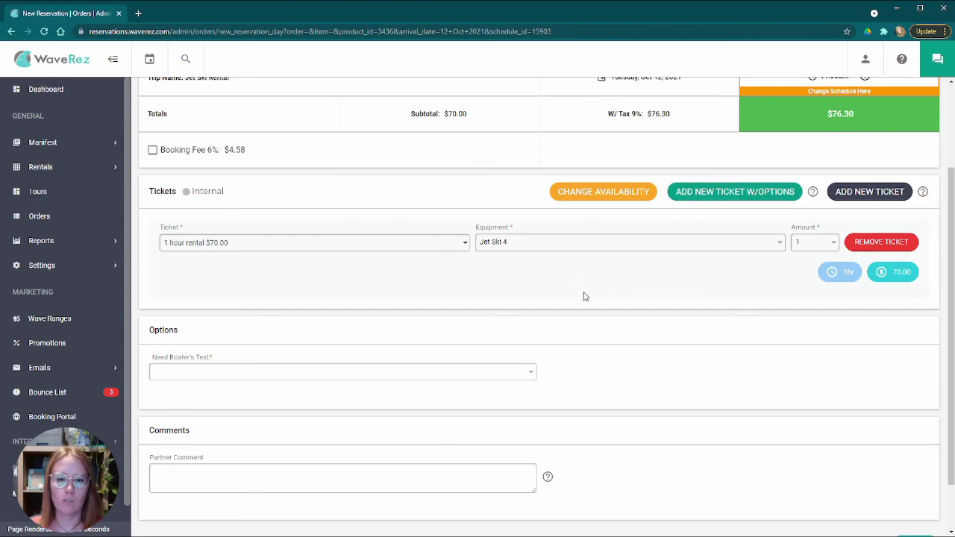
{"action": "scroll", "coordinate": [529, 302], "scroll_direction": "up", "scroll_amount": 1}
{"action": "scroll", "coordinate": [518, 318], "scroll_direction": "down", "scroll_amount": 1}
{"action": "scroll", "coordinate": [533, 294], "scroll_direction": "up", "scroll_amount": 2}
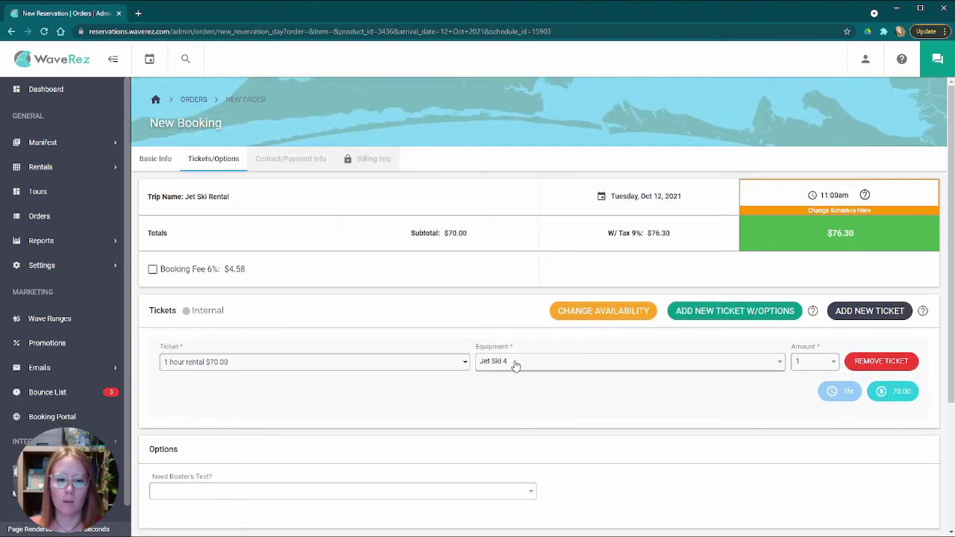
{"action": "scroll", "coordinate": [514, 368], "scroll_direction": "down", "scroll_amount": 2}
{"action": "scroll", "coordinate": [515, 368], "scroll_direction": "up", "scroll_amount": 2}
{"action": "scroll", "coordinate": [544, 359], "scroll_direction": "down", "scroll_amount": 2}
{"action": "scroll", "coordinate": [542, 358], "scroll_direction": "down", "scroll_amount": 1}
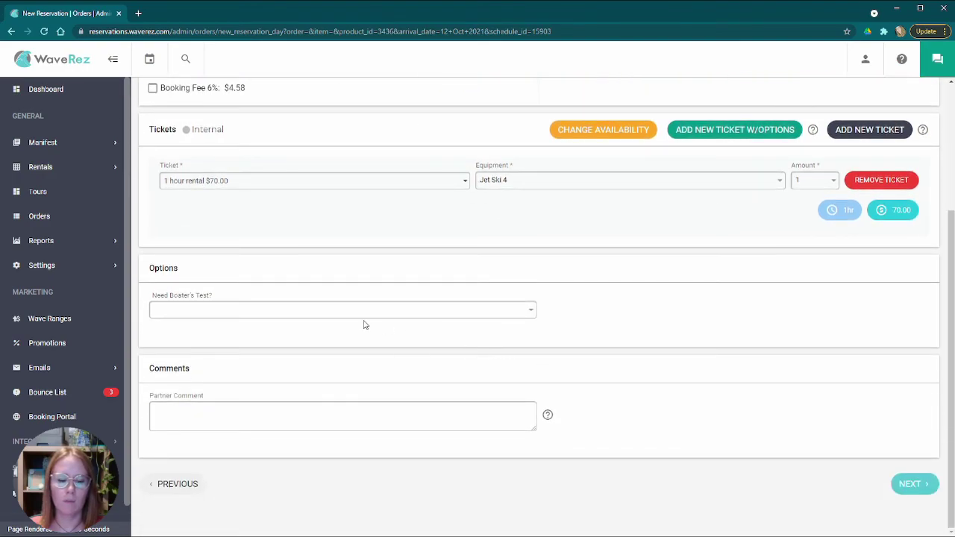
{"action": "scroll", "coordinate": [365, 324], "scroll_direction": "up", "scroll_amount": 3}
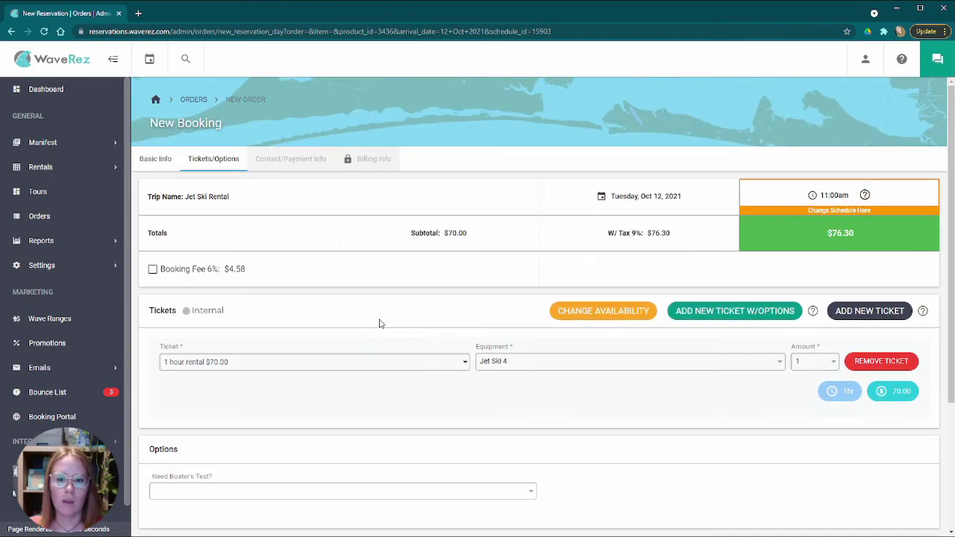
- Add a second 1 hour rental $70.00 ticket, auto-assigned to Jet Ski 5
{"action": "left_click", "coordinate": [856, 314]}
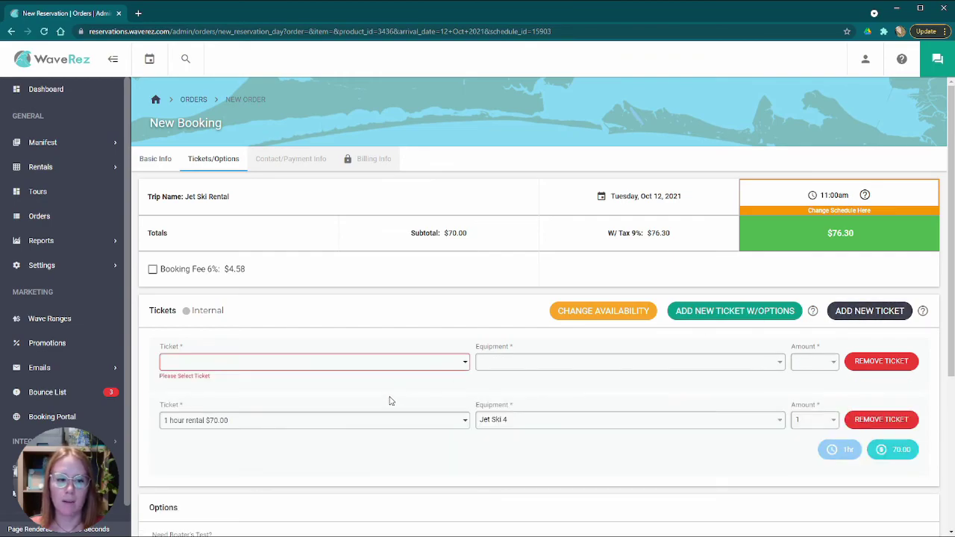
{"action": "left_click", "coordinate": [337, 363]}
{"action": "left_click", "coordinate": [172, 396]}
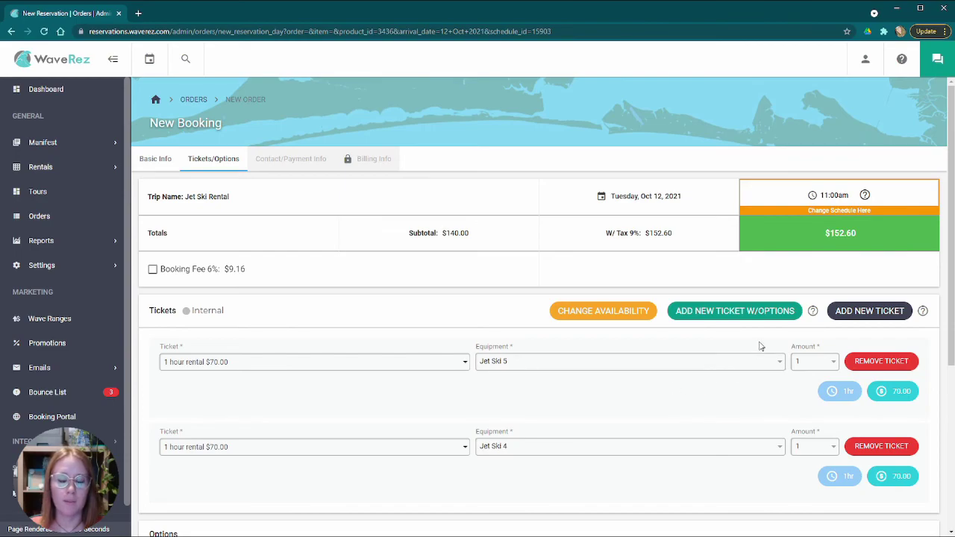
- Try adding a third 1 hour rental ticket, which triggers the Oops warning
{"action": "left_click", "coordinate": [866, 314]}
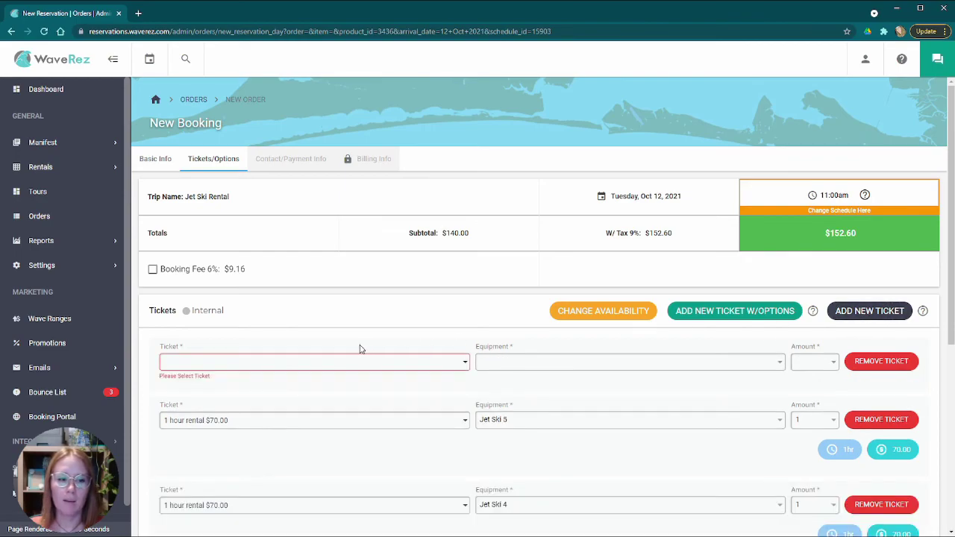
{"action": "left_click", "coordinate": [318, 363]}
{"action": "left_click", "coordinate": [286, 398]}
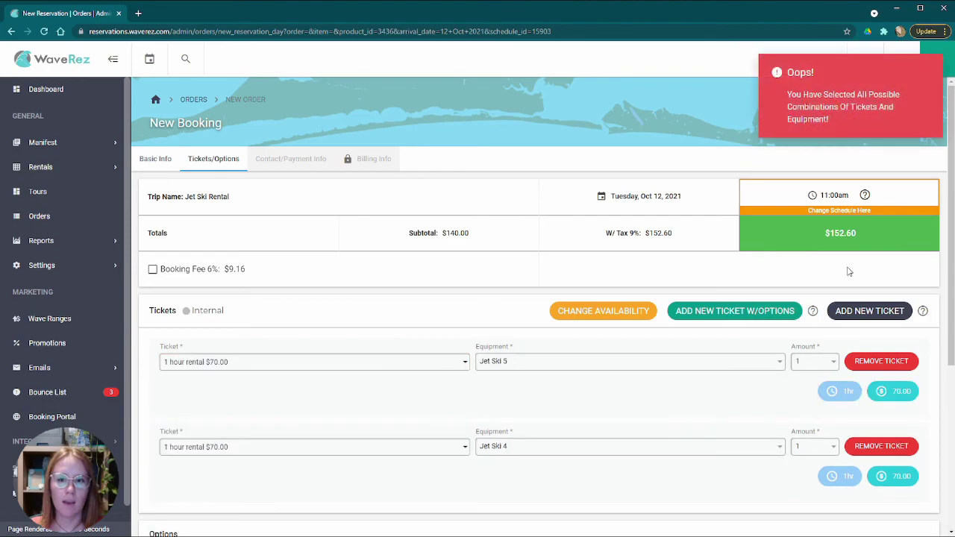
{"action": "left_click_drag", "start_coordinate": [786, 95], "coordinate": [869, 127]}
{"action": "left_click", "coordinate": [456, 328]}
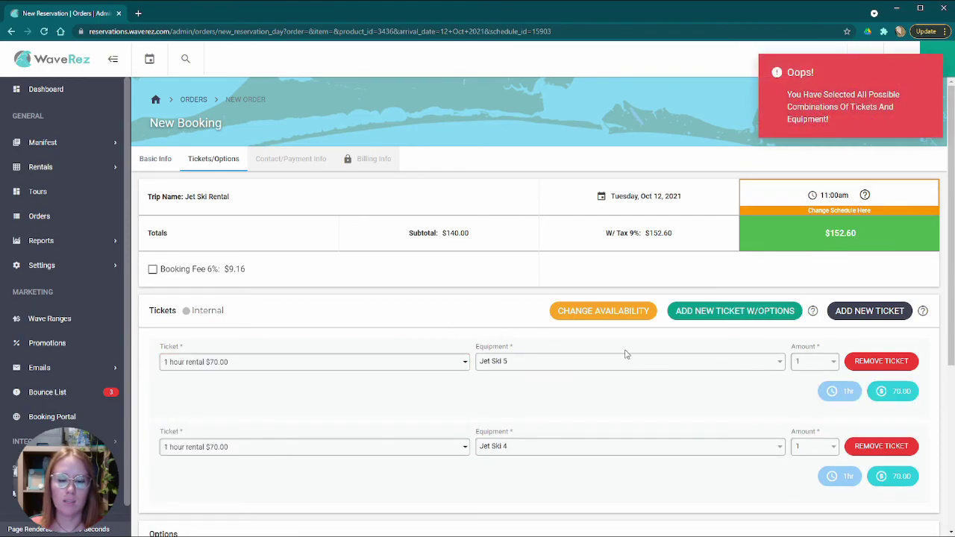
{"action": "scroll", "coordinate": [632, 374], "scroll_direction": "down", "scroll_amount": 3}
{"action": "scroll", "coordinate": [597, 371], "scroll_direction": "up", "scroll_amount": 1}
{"action": "scroll", "coordinate": [582, 370], "scroll_direction": "up", "scroll_amount": 2}
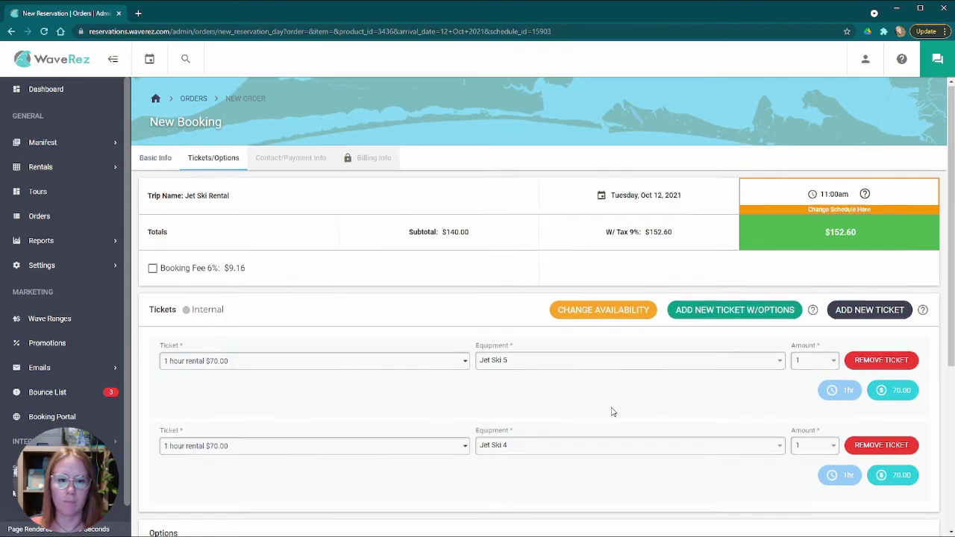
{"action": "scroll", "coordinate": [612, 412], "scroll_direction": "down", "scroll_amount": 4}
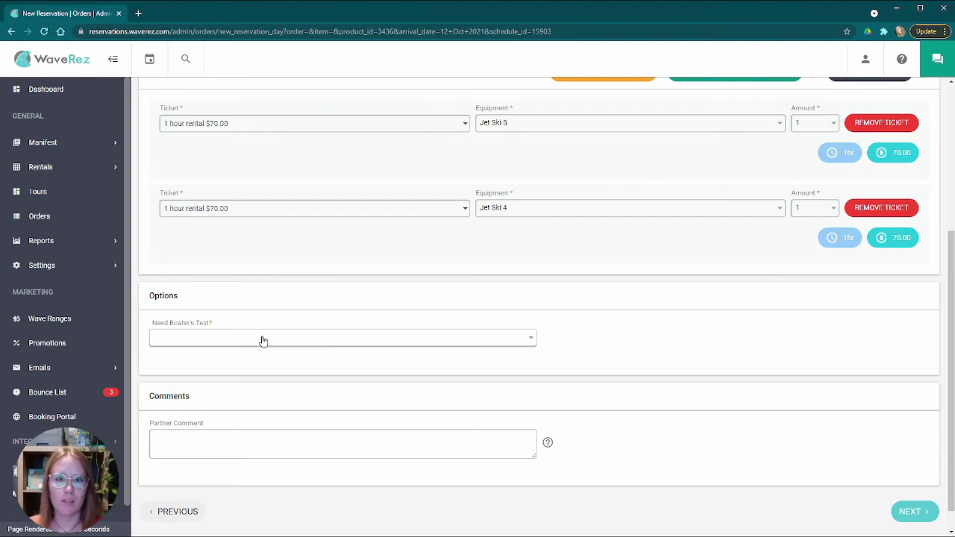
- Answer Yes to the Need Boater's Test? option
{"action": "left_click", "coordinate": [263, 340]}
{"action": "left_click", "coordinate": [213, 361]}
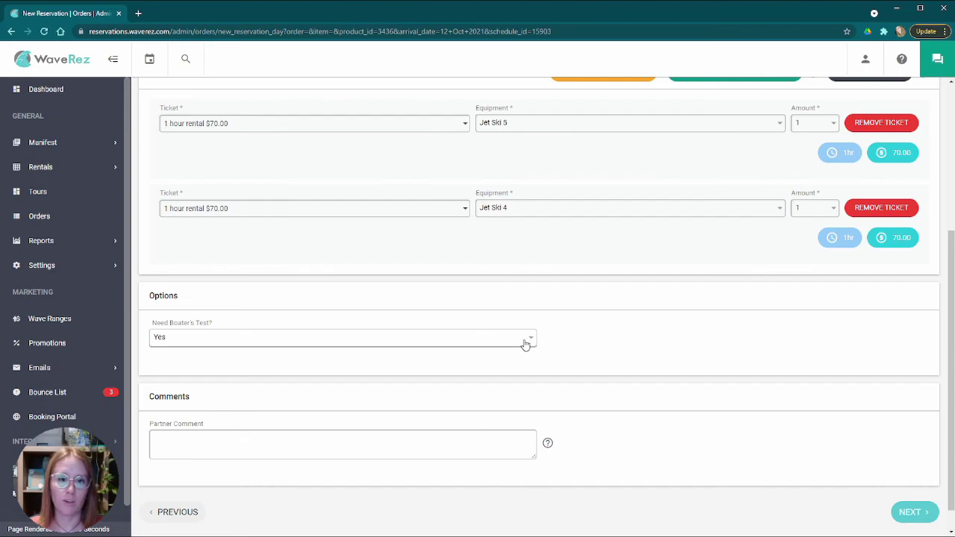
{"action": "scroll", "coordinate": [306, 381], "scroll_direction": "down", "scroll_amount": 1}
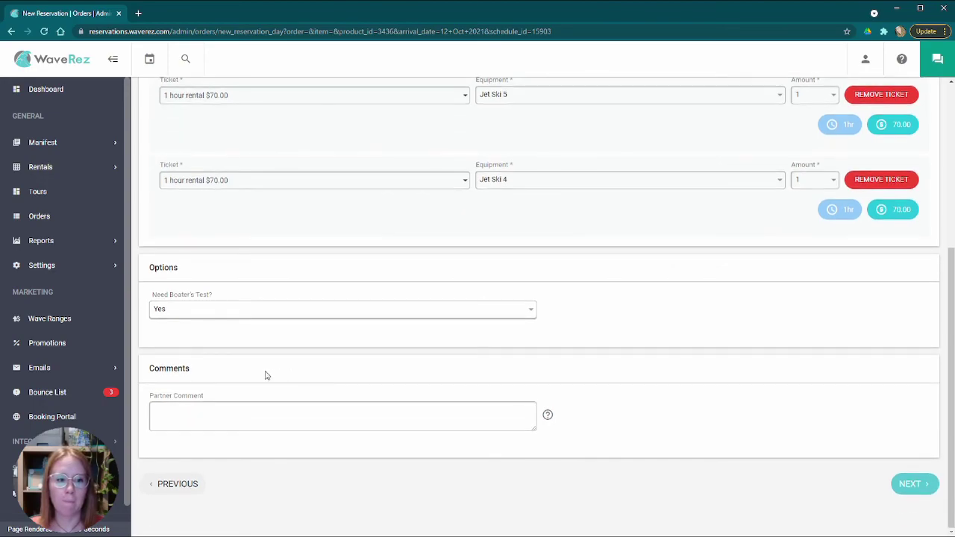
- Leave the Partner Comment box empty
{"action": "left_click", "coordinate": [220, 406]}
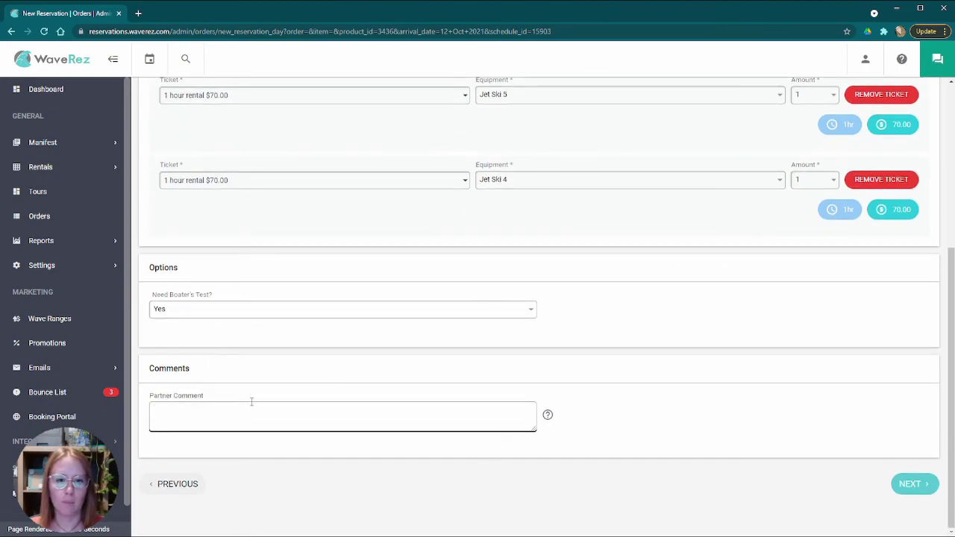
{"action": "left_click_drag", "start_coordinate": [147, 371], "coordinate": [229, 377]}
{"action": "left_click", "coordinate": [187, 409]}
{"action": "left_click", "coordinate": [593, 377]}
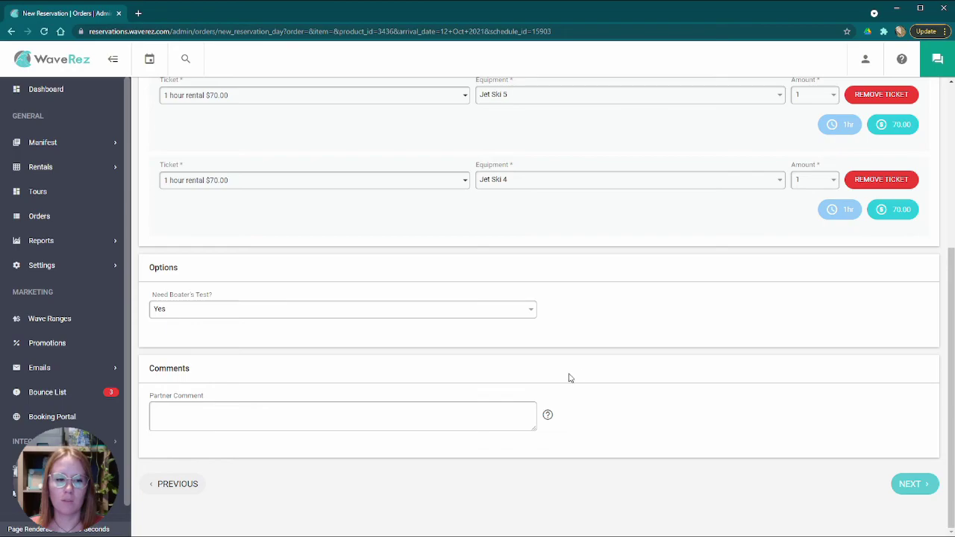
{"action": "scroll", "coordinate": [552, 379], "scroll_direction": "up", "scroll_amount": 10}
{"action": "scroll", "coordinate": [582, 367], "scroll_direction": "down", "scroll_amount": 10}
{"action": "scroll", "coordinate": [595, 367], "scroll_direction": "up", "scroll_amount": 10}
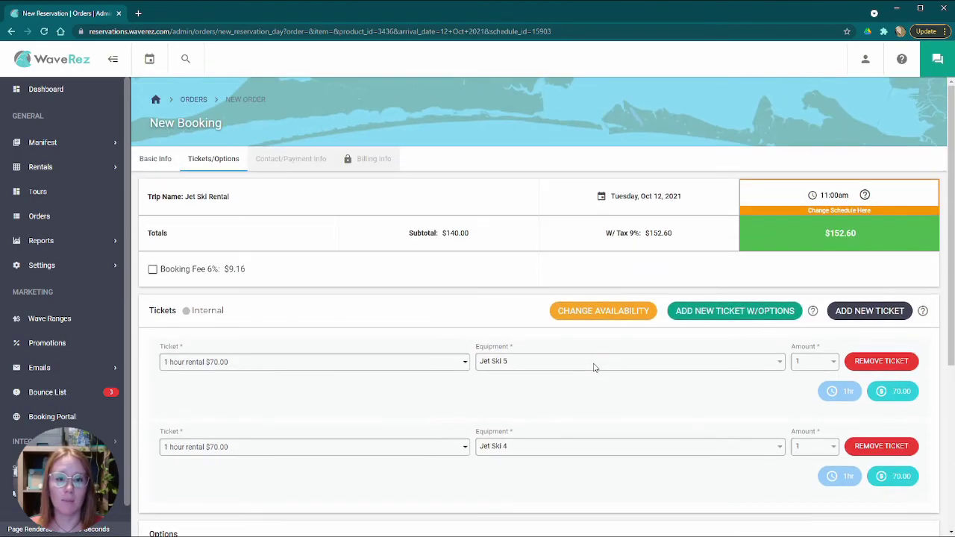
{"action": "scroll", "coordinate": [429, 375], "scroll_direction": "down", "scroll_amount": 10}
{"action": "left_click", "coordinate": [214, 411]}
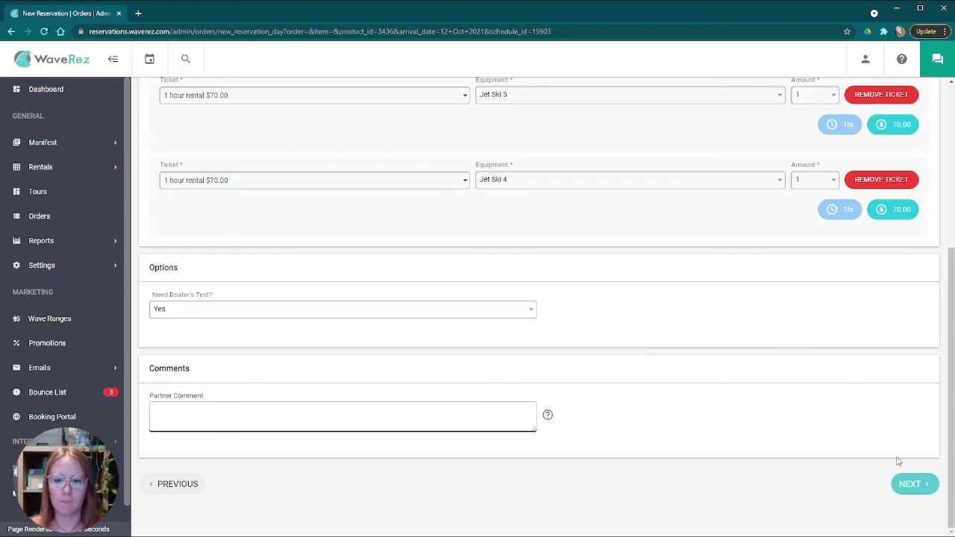
{"action": "scroll", "coordinate": [843, 463], "scroll_direction": "up", "scroll_amount": 4}
{"action": "scroll", "coordinate": [719, 453], "scroll_direction": "down", "scroll_amount": 4}
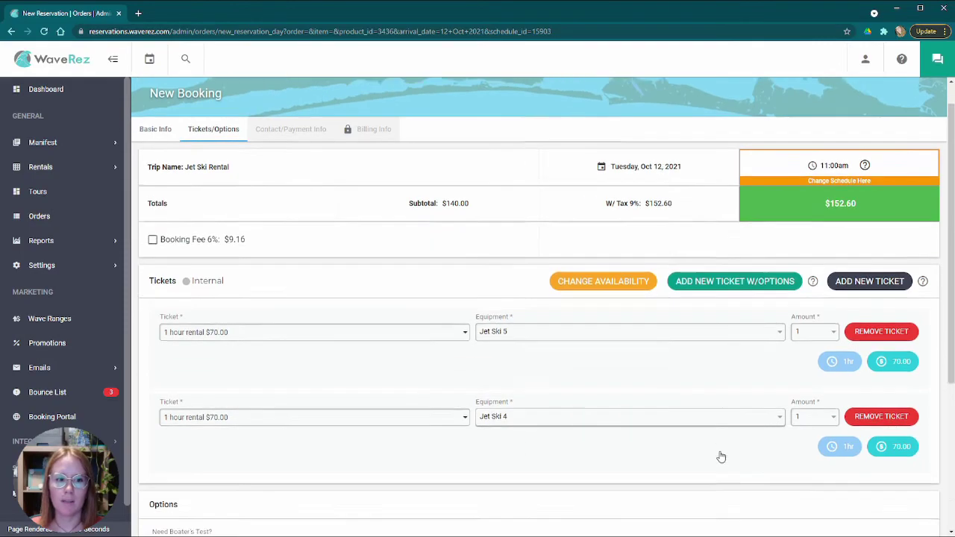
- Advance to Contact/Payment Info and fill in Walk Up customer details with confirmations off
{"action": "left_click", "coordinate": [912, 483]}
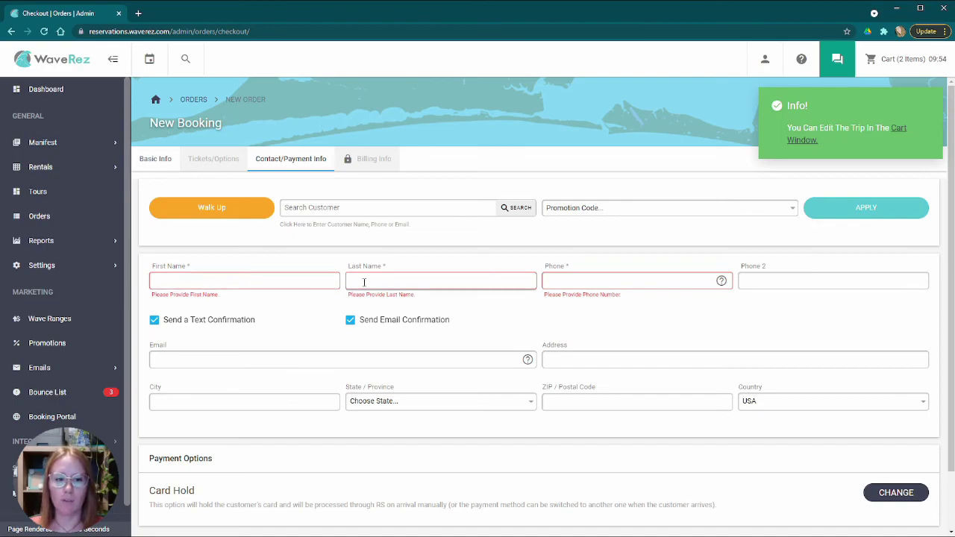
{"action": "scroll", "coordinate": [620, 279], "scroll_direction": "down", "scroll_amount": 1}
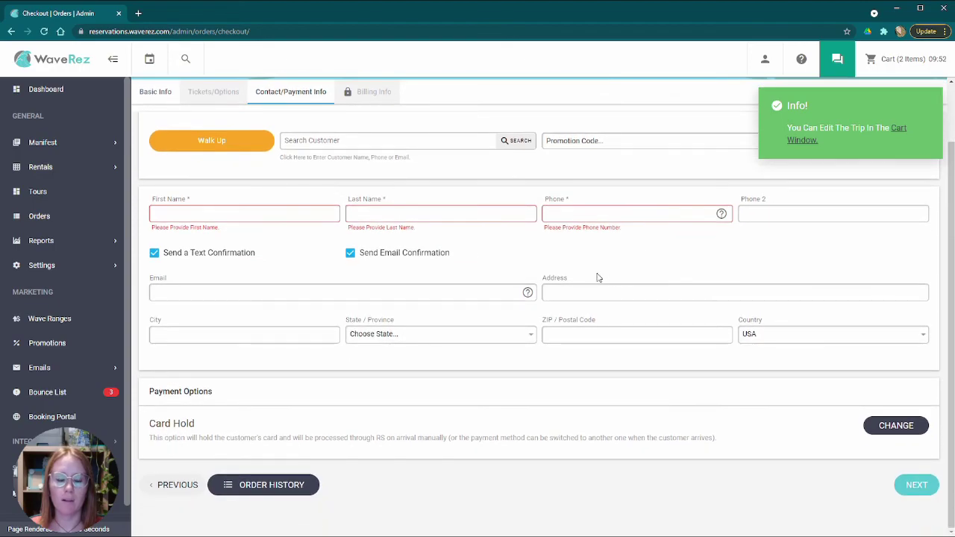
{"action": "scroll", "coordinate": [589, 274], "scroll_direction": "up", "scroll_amount": 1}
{"action": "scroll", "coordinate": [588, 274], "scroll_direction": "down", "scroll_amount": 1}
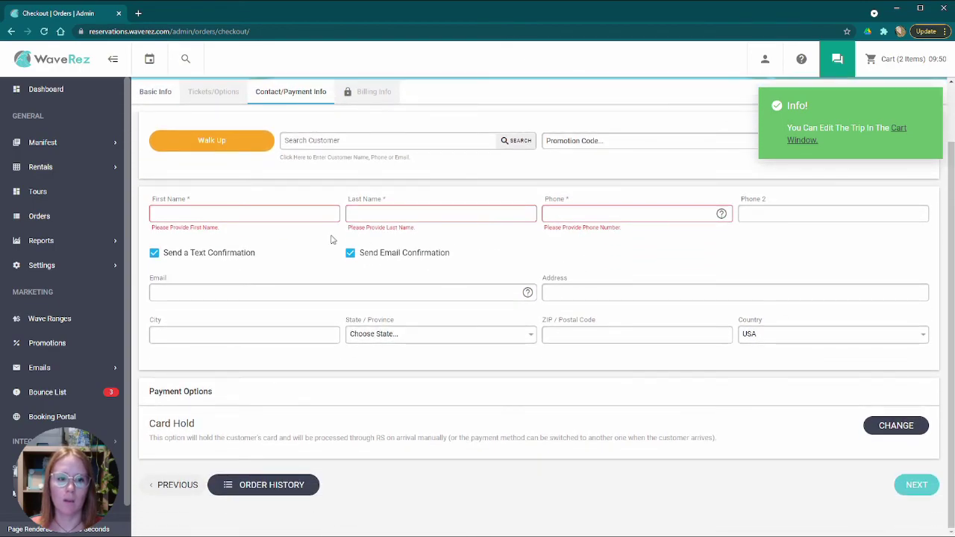
{"action": "scroll", "coordinate": [335, 276], "scroll_direction": "up", "scroll_amount": 1}
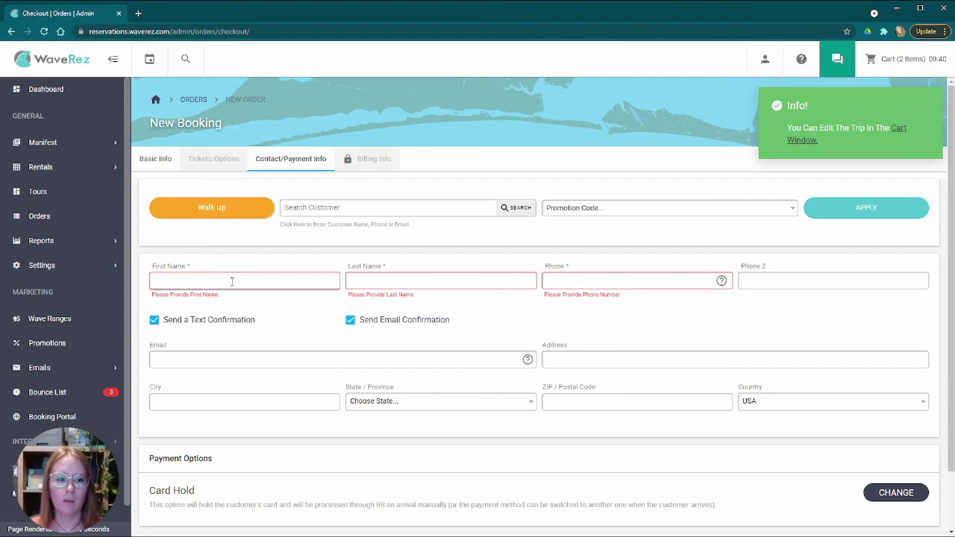
{"action": "left_click", "coordinate": [221, 211]}
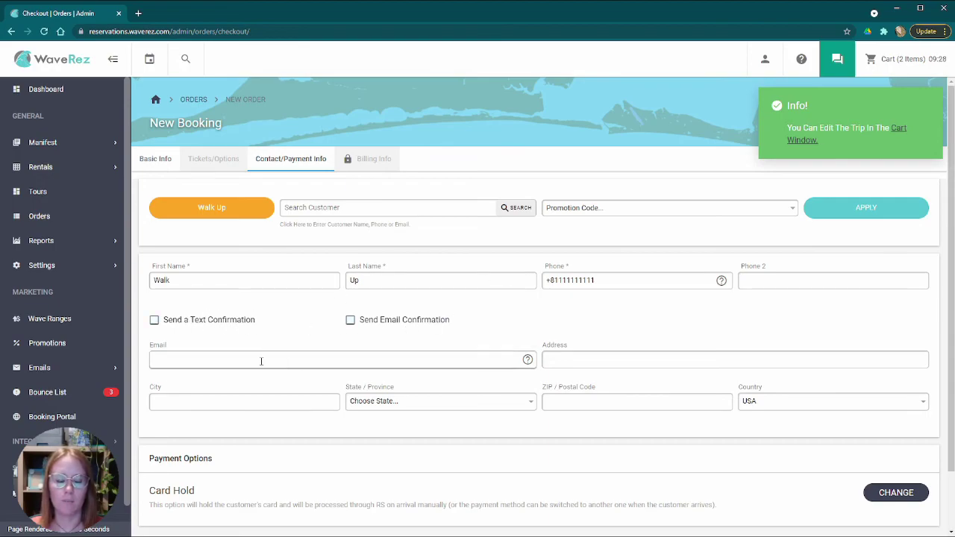
{"action": "scroll", "coordinate": [239, 335], "scroll_direction": "down", "scroll_amount": 1}
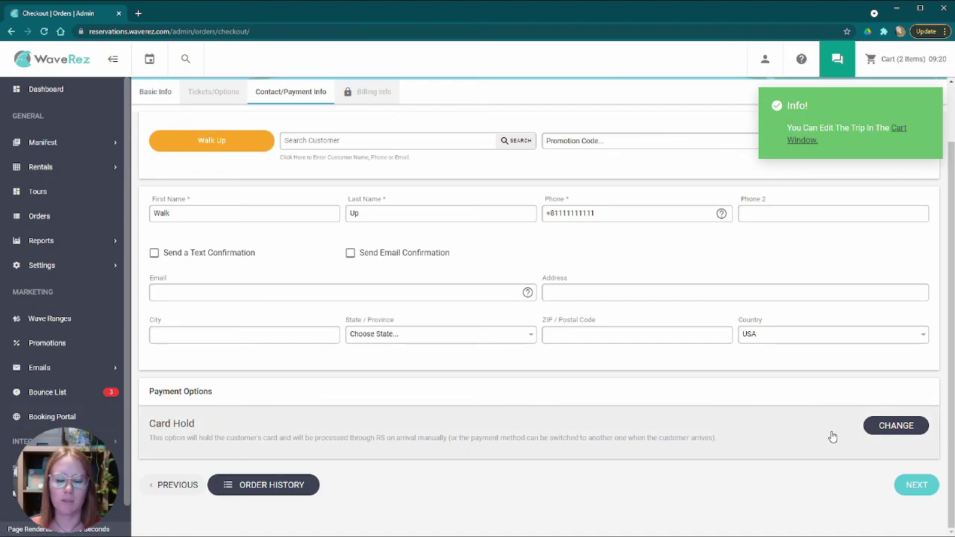
- In the Change Payment Option dialog, replace Card Hold with Cash
{"action": "left_click", "coordinate": [888, 426]}
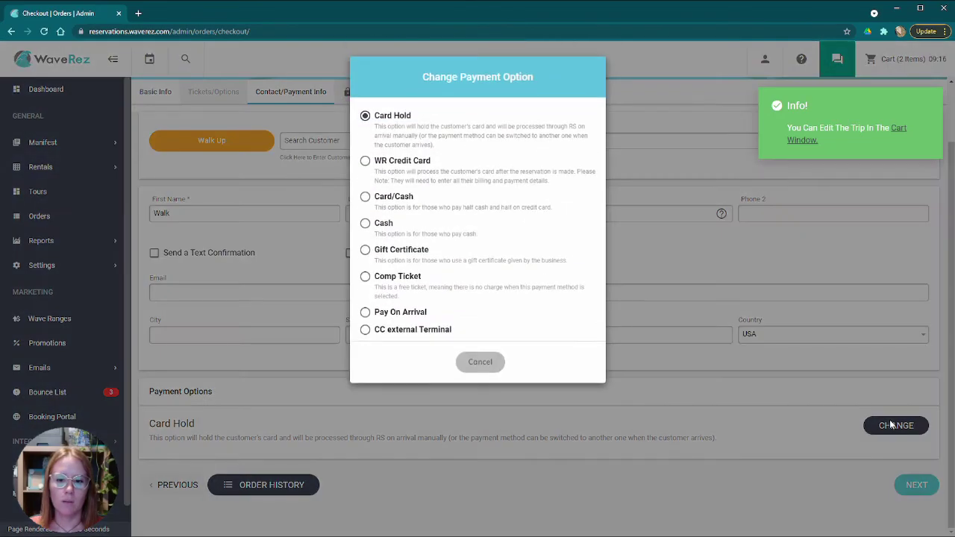
{"action": "left_click", "coordinate": [480, 363]}
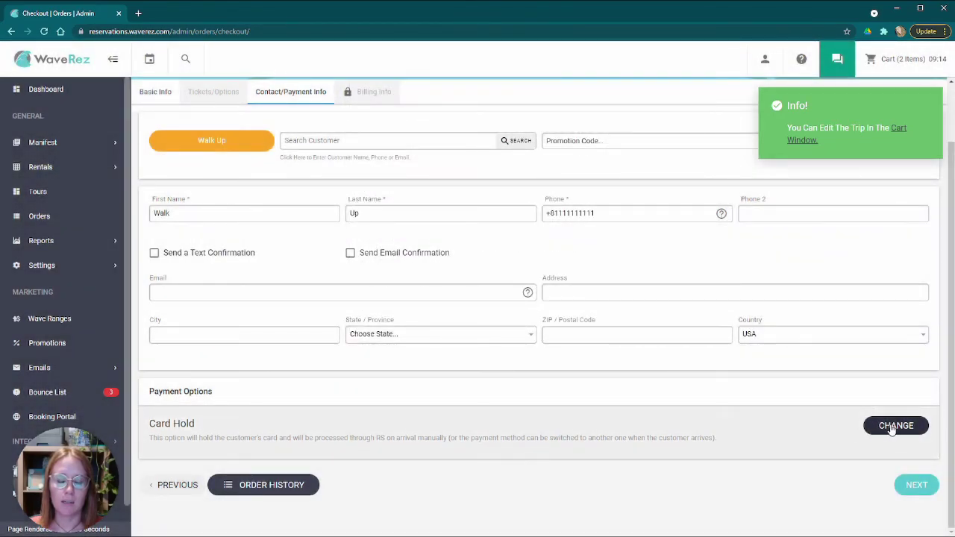
{"action": "left_click", "coordinate": [891, 426]}
{"action": "left_click", "coordinate": [481, 364]}
{"action": "left_click", "coordinate": [409, 446]}
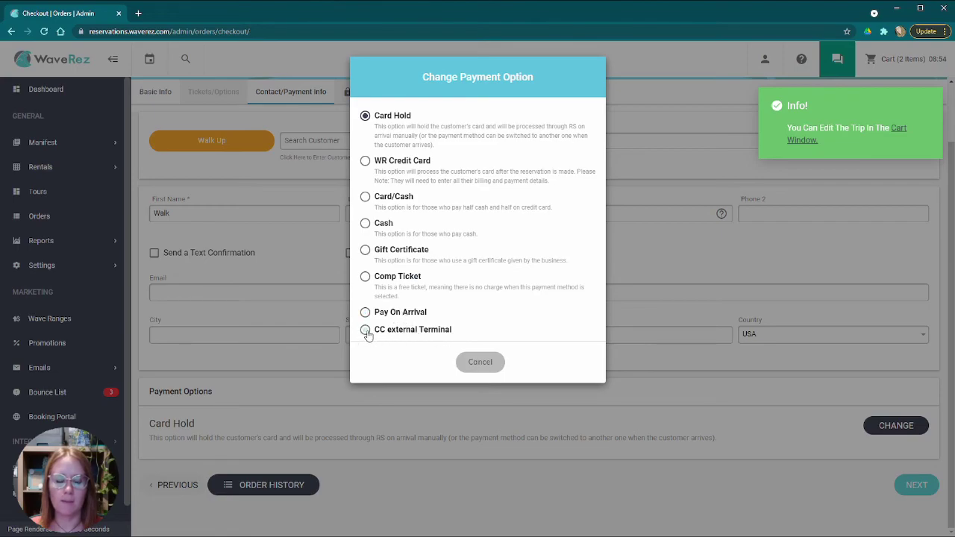
{"action": "left_click", "coordinate": [365, 226]}
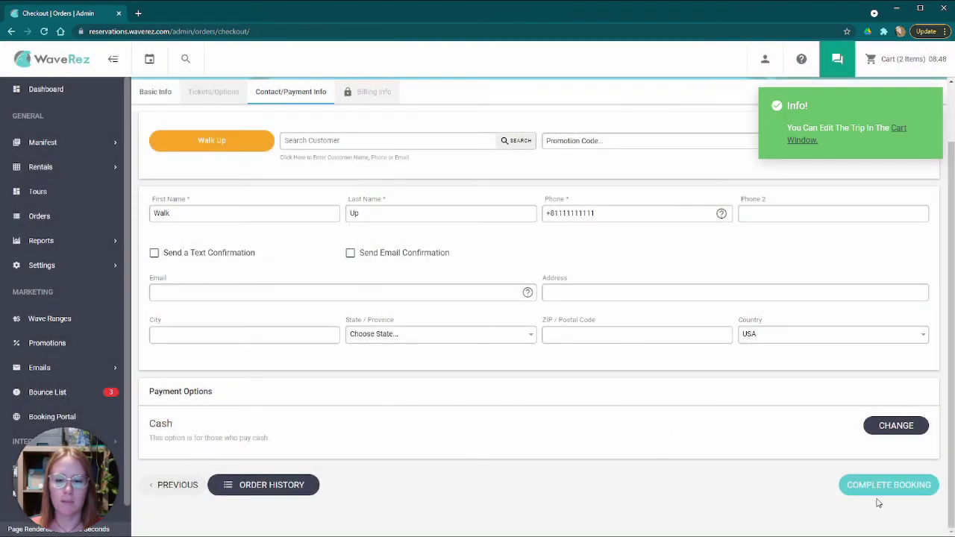
- Pay $200.00 cash for the two jet ski trips and accept the $47.40 change
{"action": "left_click", "coordinate": [879, 487]}
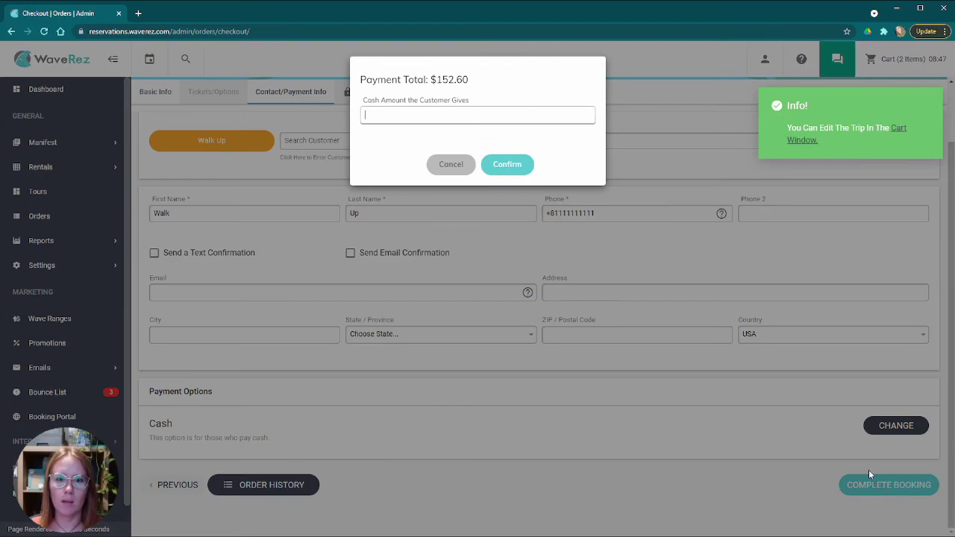
{"action": "left_click", "coordinate": [422, 116]}
{"action": "type", "text": "200"}
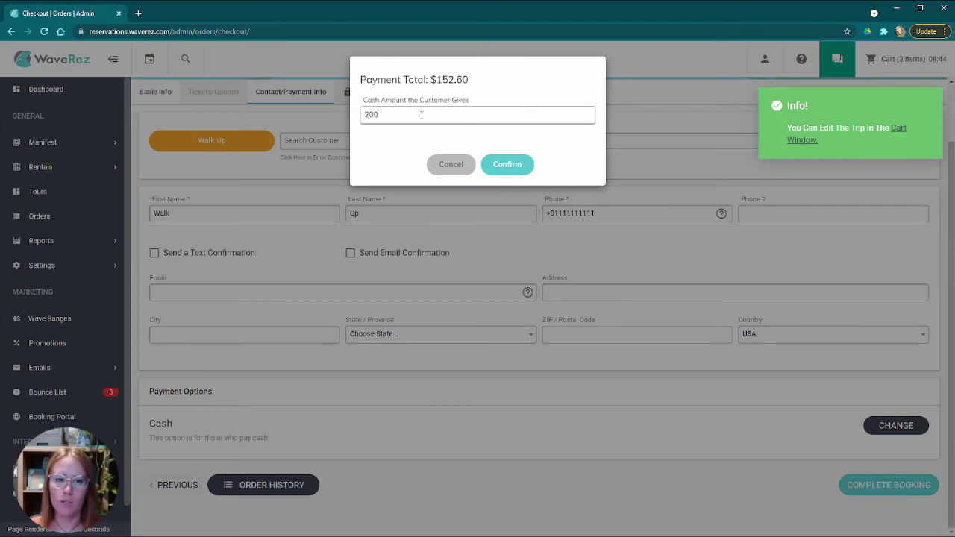
{"action": "left_click", "coordinate": [509, 154]}
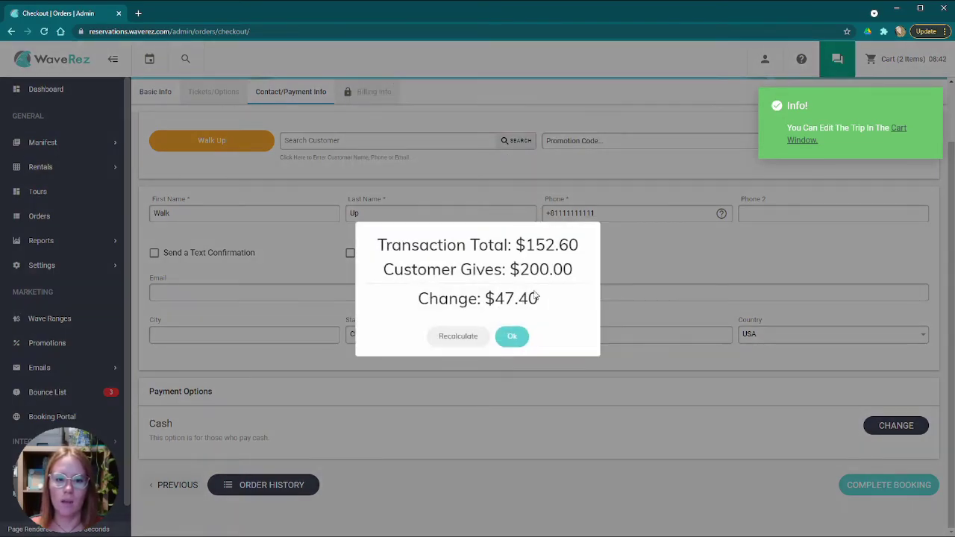
{"action": "left_click_drag", "start_coordinate": [495, 299], "coordinate": [555, 305]}
{"action": "left_click", "coordinate": [560, 306]}
{"action": "left_click", "coordinate": [512, 337]}
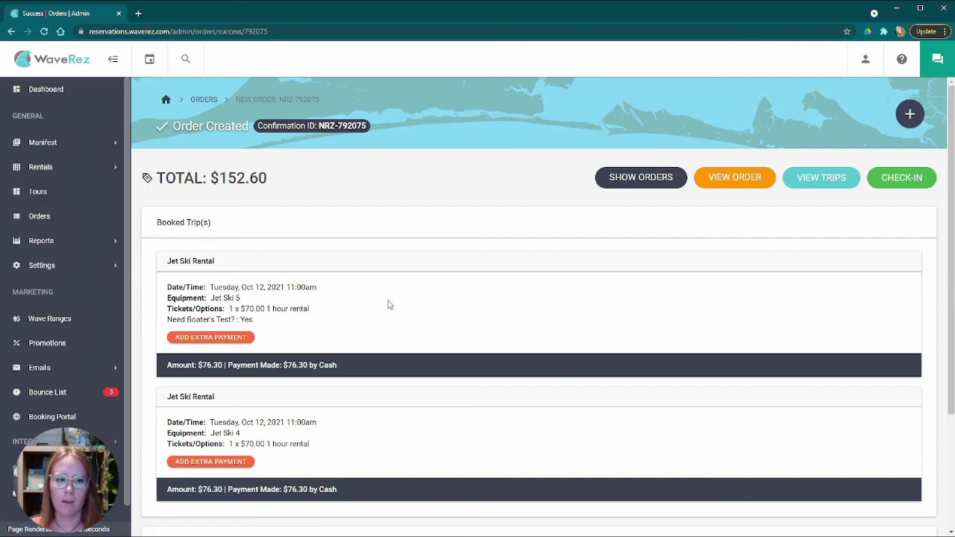
{"action": "scroll", "coordinate": [422, 302], "scroll_direction": "down", "scroll_amount": 3}
{"action": "scroll", "coordinate": [440, 300], "scroll_direction": "up", "scroll_amount": 3}
{"action": "scroll", "coordinate": [565, 249], "scroll_direction": "down", "scroll_amount": 3}
{"action": "scroll", "coordinate": [565, 249], "scroll_direction": "up", "scroll_amount": 3}
{"action": "scroll", "coordinate": [426, 347], "scroll_direction": "down", "scroll_amount": 3}
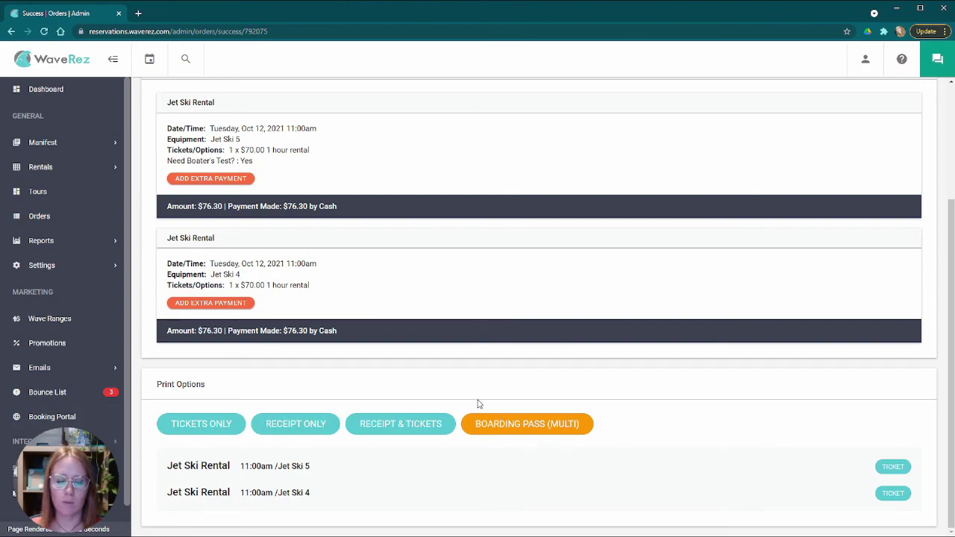
{"action": "scroll", "coordinate": [523, 385], "scroll_direction": "up", "scroll_amount": 3}
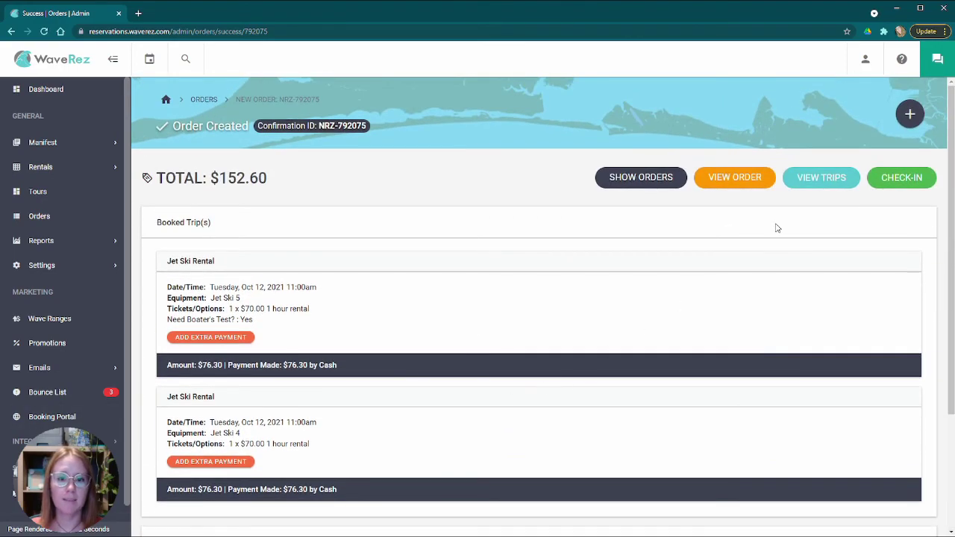
{"action": "scroll", "coordinate": [426, 390], "scroll_direction": "down", "scroll_amount": 2}
{"action": "scroll", "coordinate": [424, 388], "scroll_direction": "up", "scroll_amount": 2}
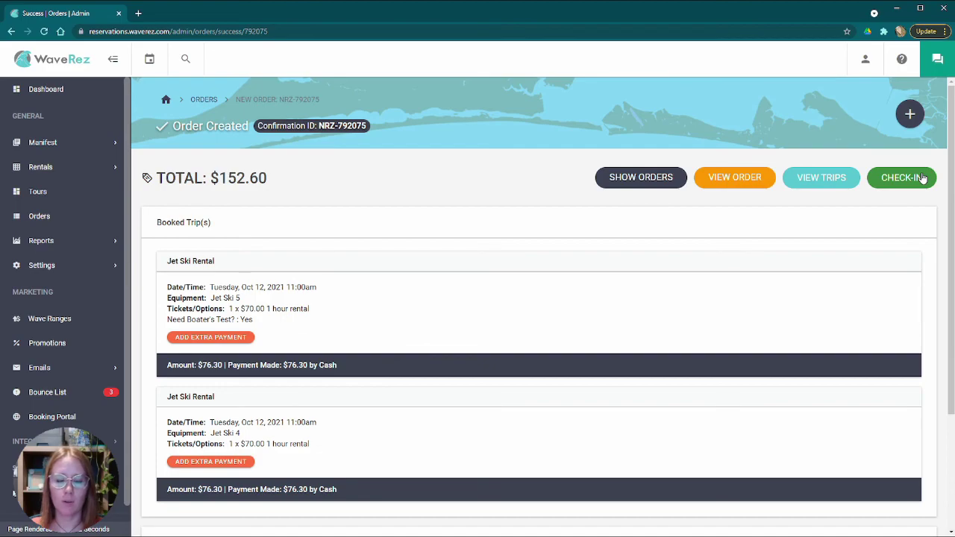
- Open the Order Details page of the walk-up order, showing Paid with a $152.60 total
{"action": "left_click", "coordinate": [730, 183]}
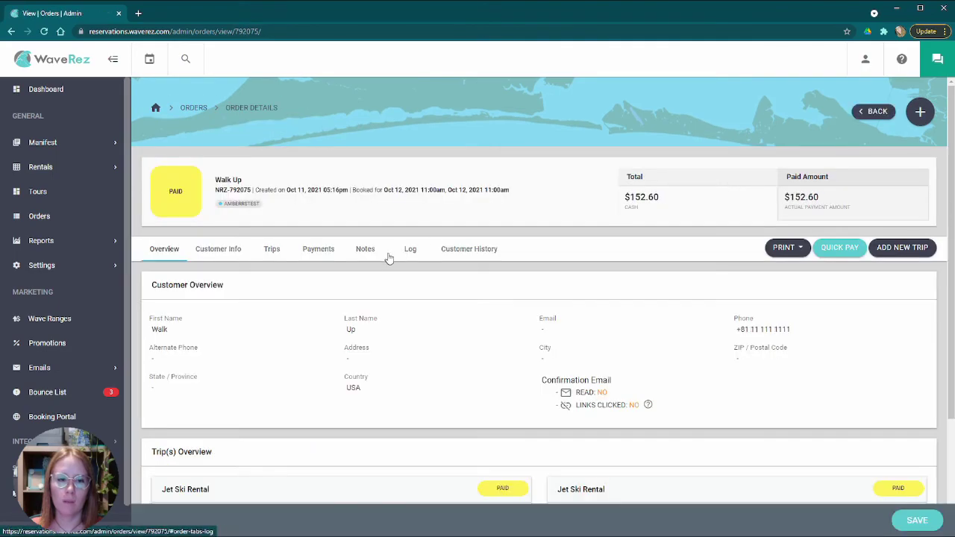
{"action": "scroll", "coordinate": [330, 277], "scroll_direction": "down", "scroll_amount": 3}
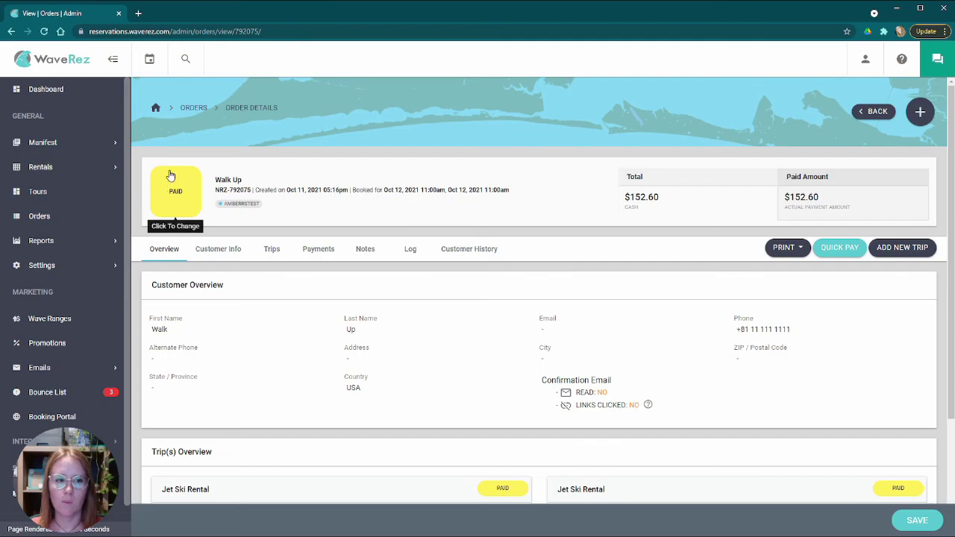
- Set the order and both Jet Ski Rental trips to Confirmed status
{"action": "left_click", "coordinate": [175, 191]}
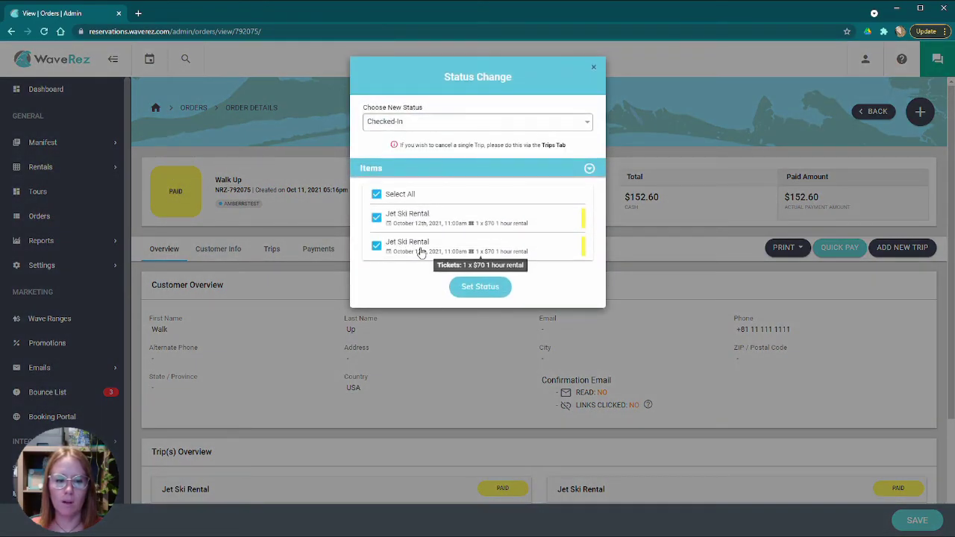
{"action": "left_click", "coordinate": [421, 125]}
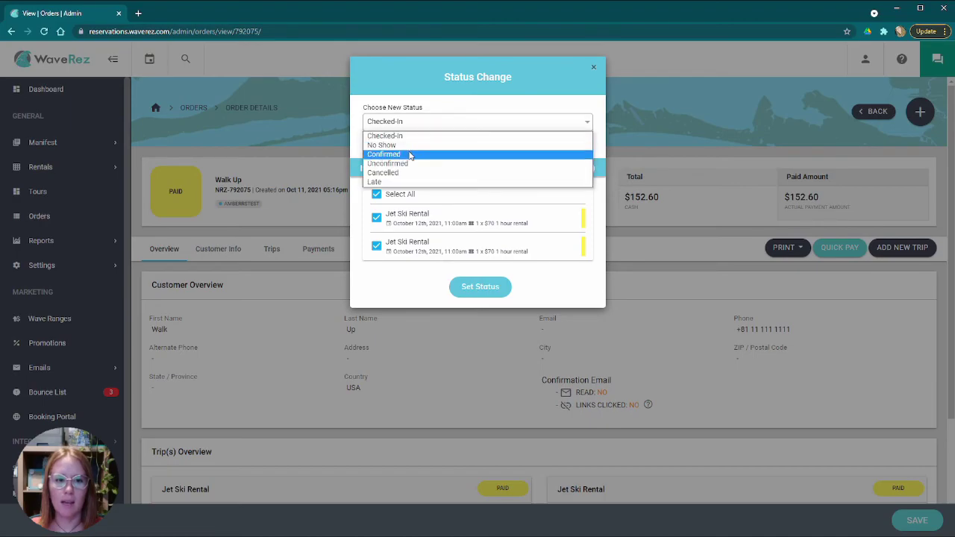
{"action": "left_click", "coordinate": [405, 155]}
{"action": "left_click", "coordinate": [405, 126]}
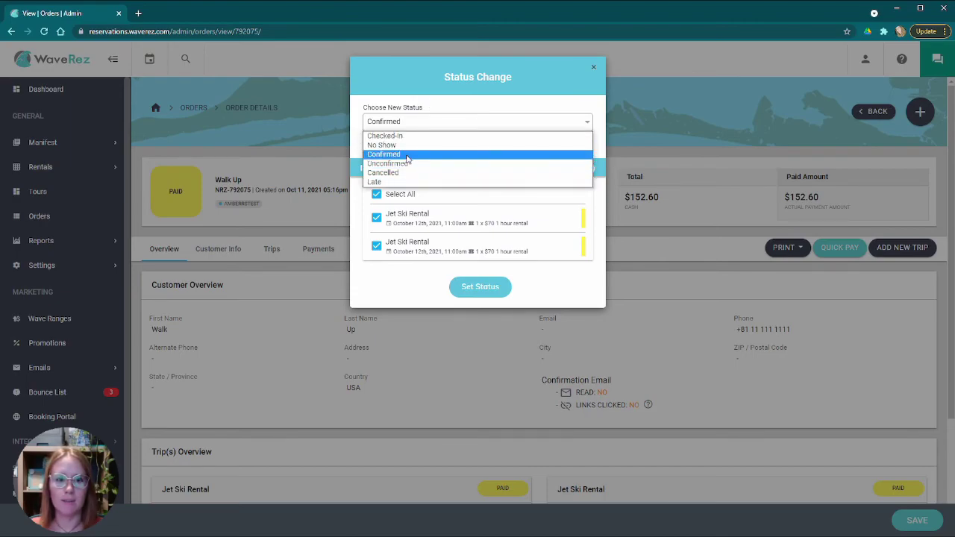
{"action": "left_click", "coordinate": [408, 156]}
{"action": "left_click", "coordinate": [479, 290]}
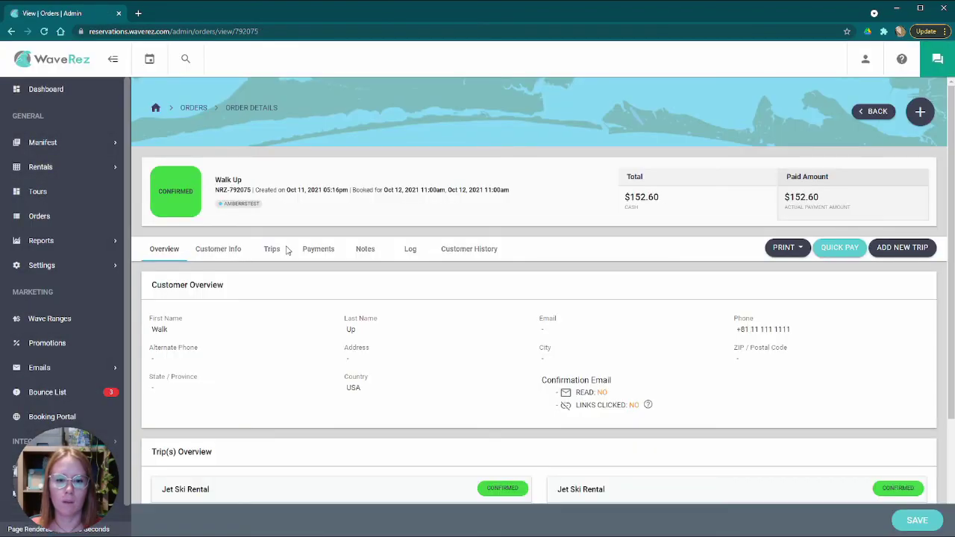
{"action": "scroll", "coordinate": [286, 250], "scroll_direction": "down", "scroll_amount": 2}
{"action": "scroll", "coordinate": [354, 247], "scroll_direction": "up", "scroll_amount": 3}
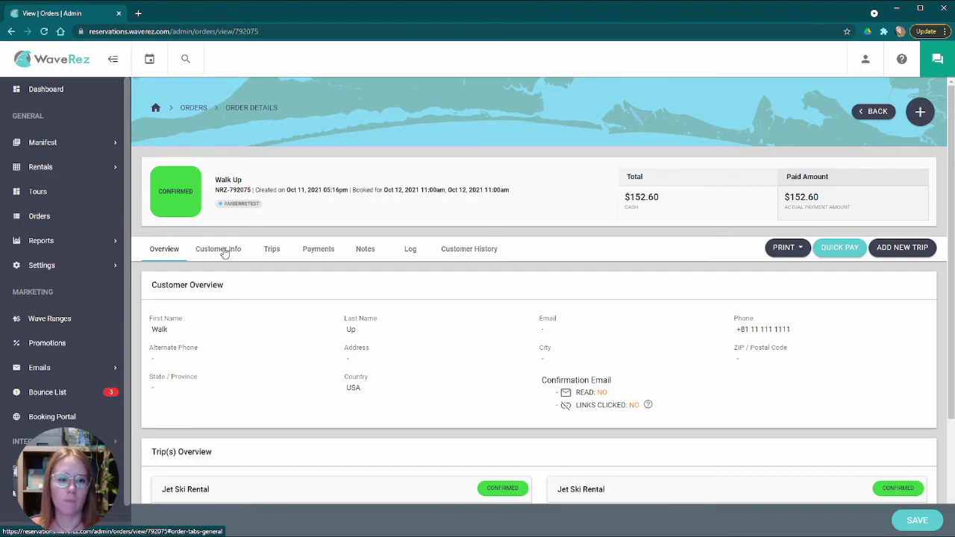
{"action": "scroll", "coordinate": [224, 254], "scroll_direction": "down", "scroll_amount": 2}
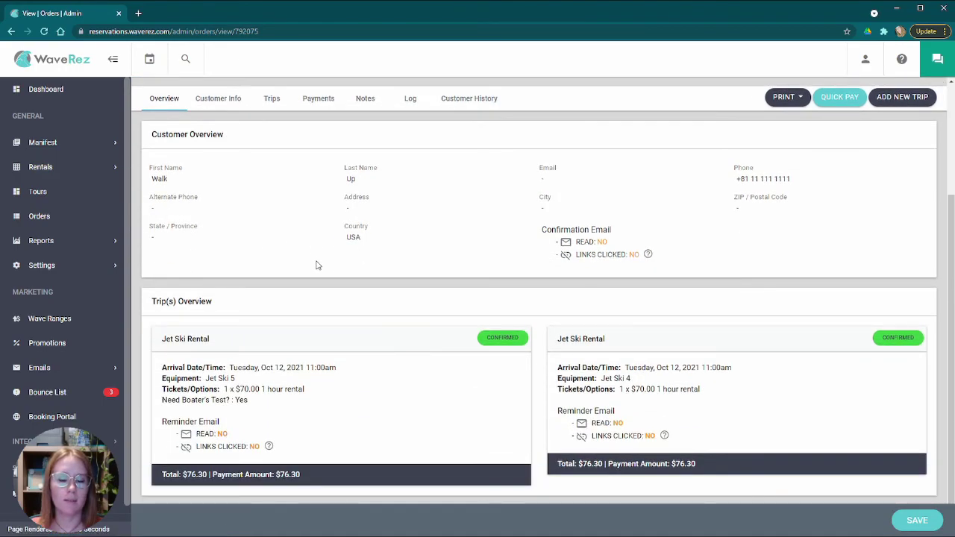
{"action": "scroll", "coordinate": [262, 266], "scroll_direction": "up", "scroll_amount": 2}
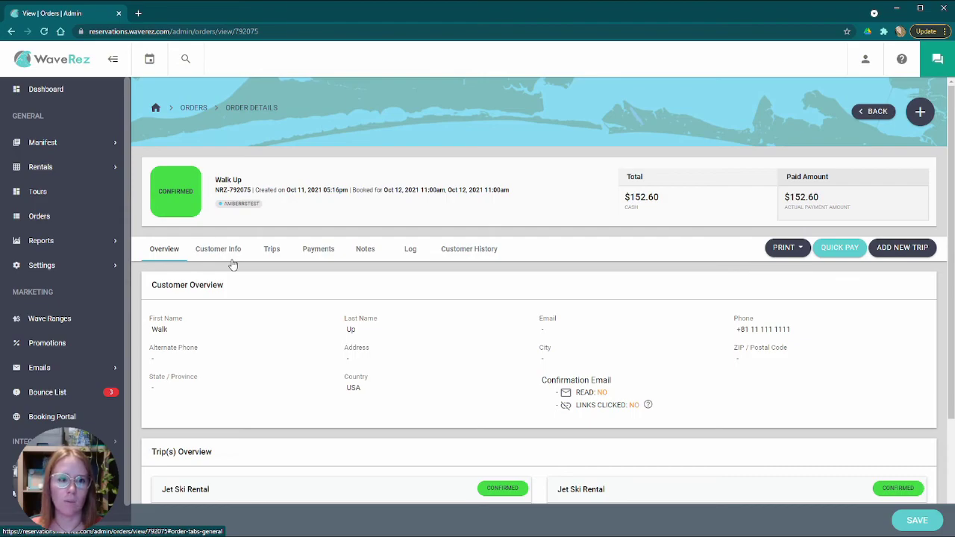
{"action": "scroll", "coordinate": [231, 253], "scroll_direction": "down", "scroll_amount": 2}
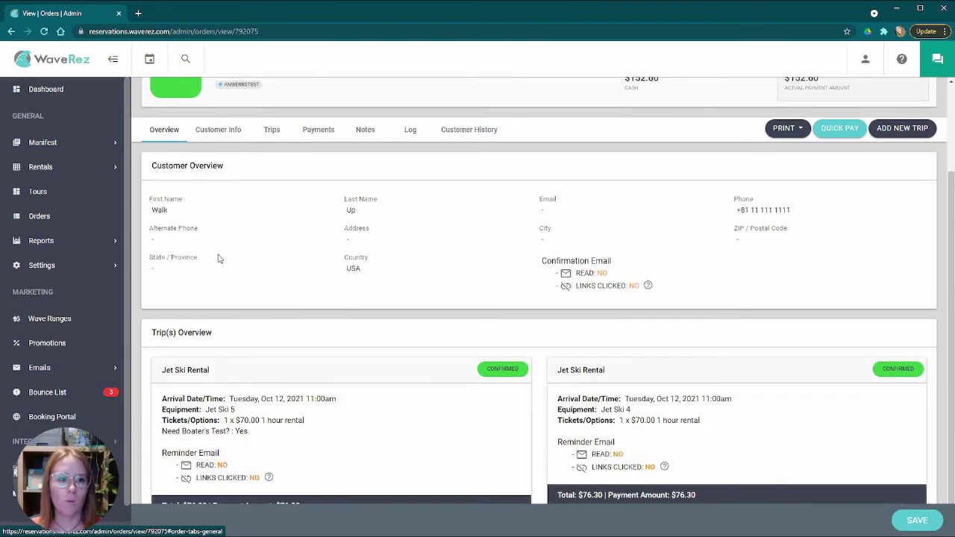
{"action": "scroll", "coordinate": [216, 287], "scroll_direction": "down", "scroll_amount": 1}
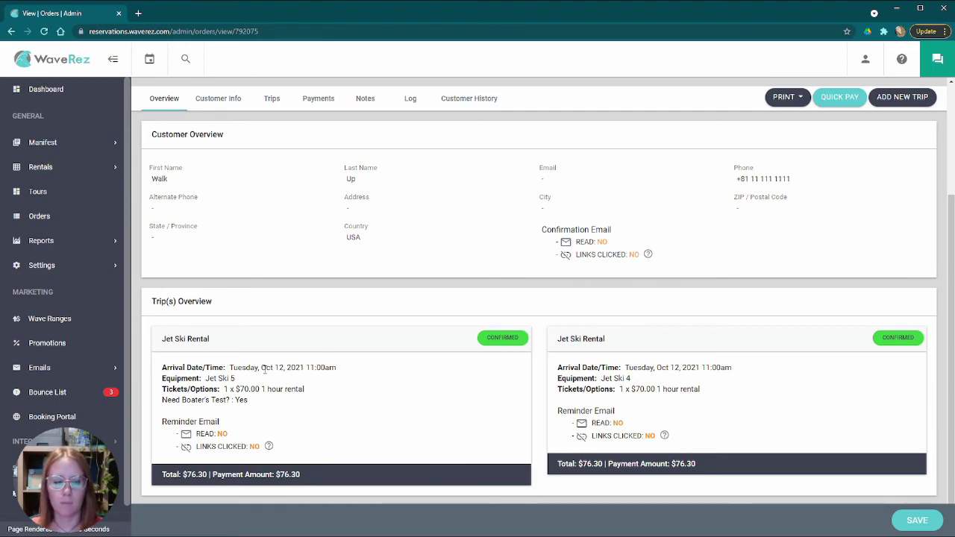
{"action": "left_click_drag", "start_coordinate": [183, 475], "coordinate": [547, 455]}
{"action": "left_click", "coordinate": [344, 352]}
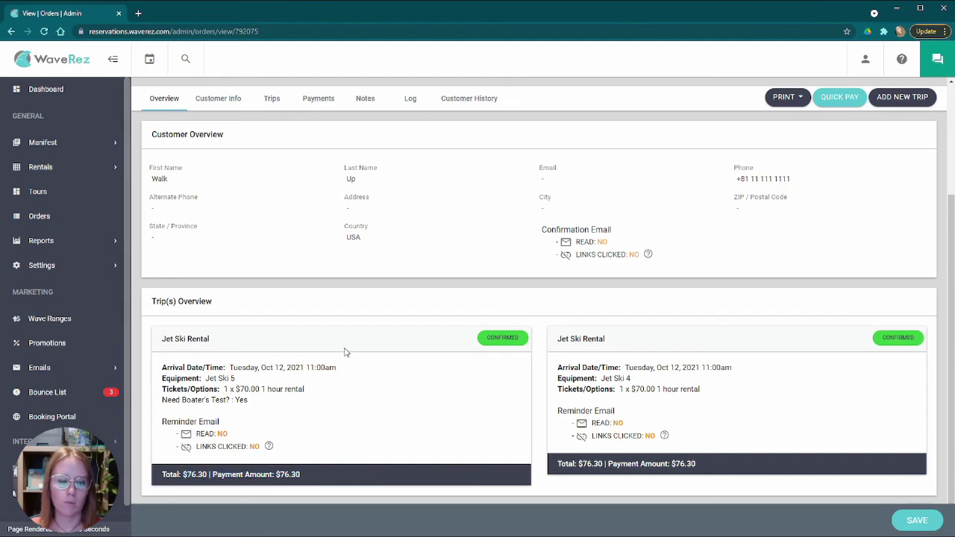
{"action": "scroll", "coordinate": [428, 369], "scroll_direction": "up", "scroll_amount": 2}
{"action": "scroll", "coordinate": [471, 369], "scroll_direction": "down", "scroll_amount": 2}
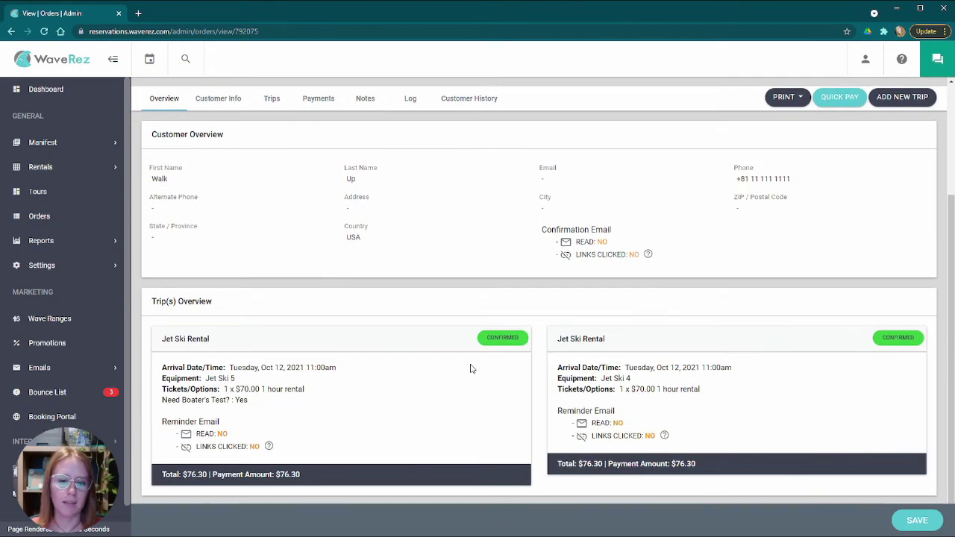
{"action": "scroll", "coordinate": [360, 364], "scroll_direction": "up", "scroll_amount": 2}
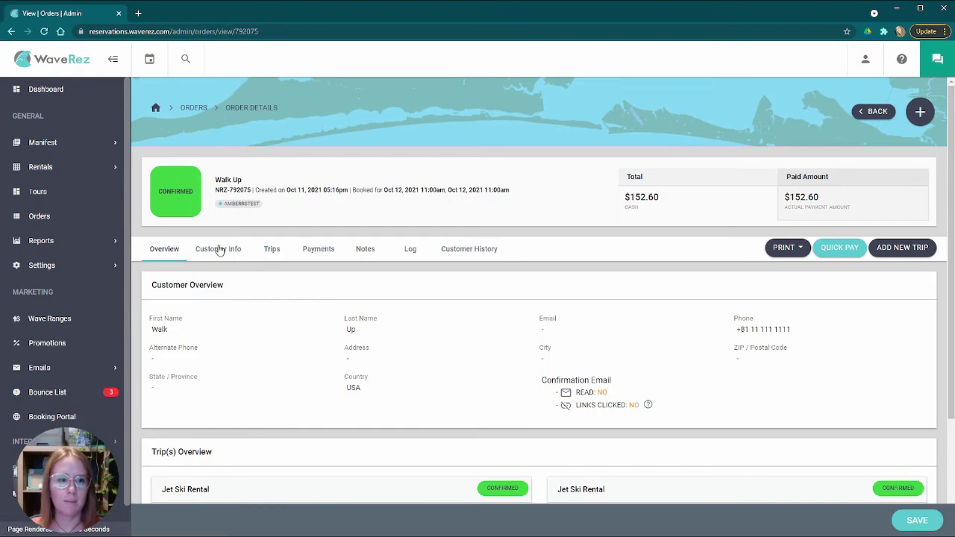
- Check the customer's contact details, then show the Trips tab with Jet Ski 5's Oct 12 trip
{"action": "left_click", "coordinate": [219, 250]}
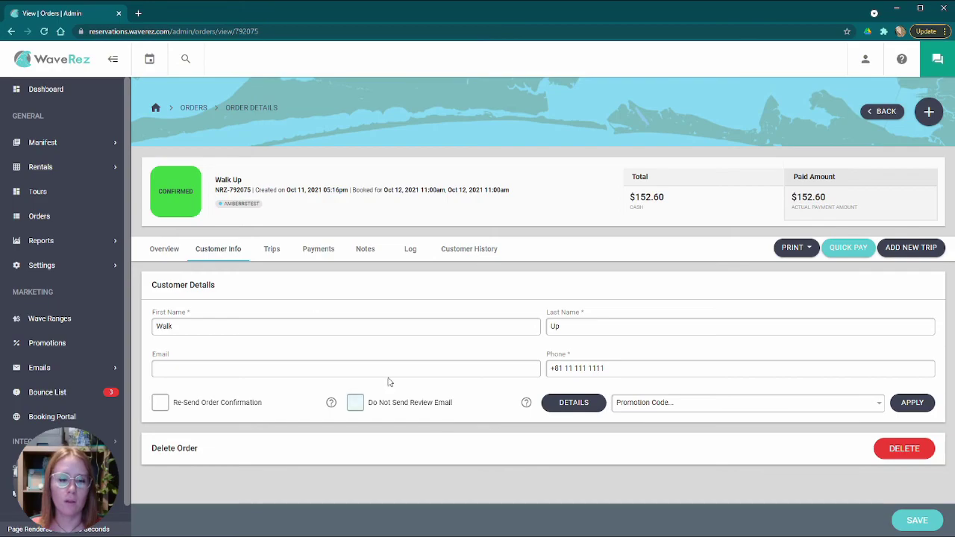
{"action": "left_click", "coordinate": [274, 254]}
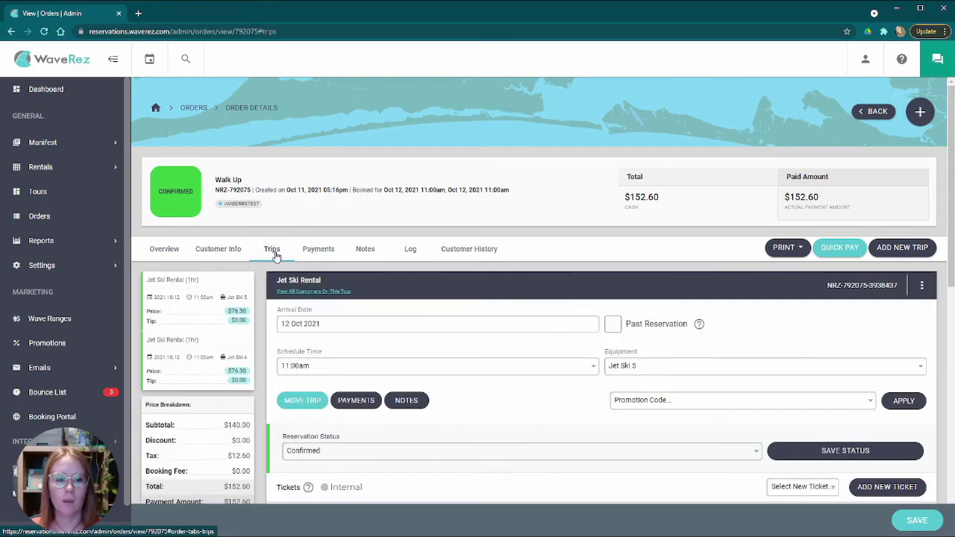
- Move the first jet ski trip to 13 Oct at 10:00am
{"action": "scroll", "coordinate": [420, 349], "scroll_direction": "down", "scroll_amount": 3}
{"action": "scroll", "coordinate": [420, 353], "scroll_direction": "up", "scroll_amount": 3}
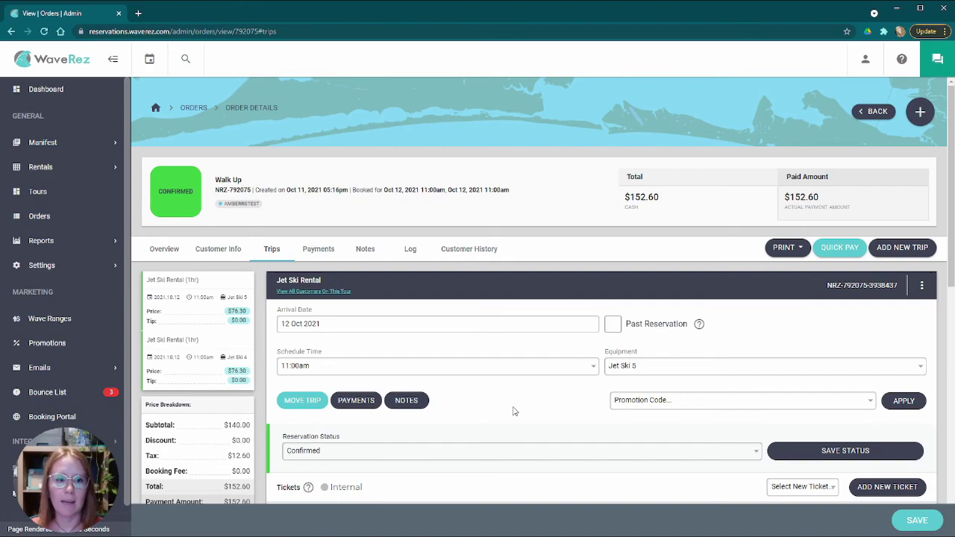
{"action": "scroll", "coordinate": [411, 380], "scroll_direction": "down", "scroll_amount": 2}
{"action": "left_click", "coordinate": [326, 208]}
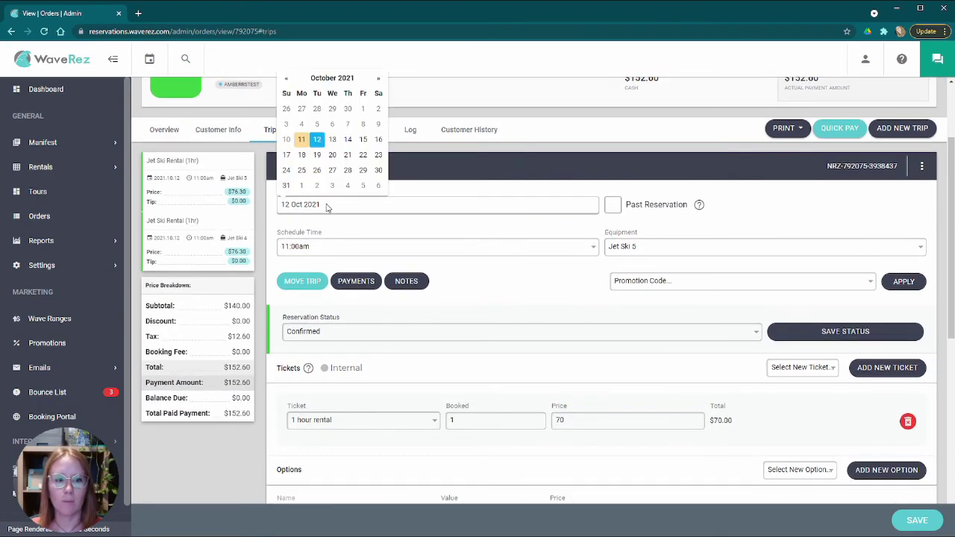
{"action": "left_click", "coordinate": [332, 139]}
{"action": "left_click", "coordinate": [346, 249]}
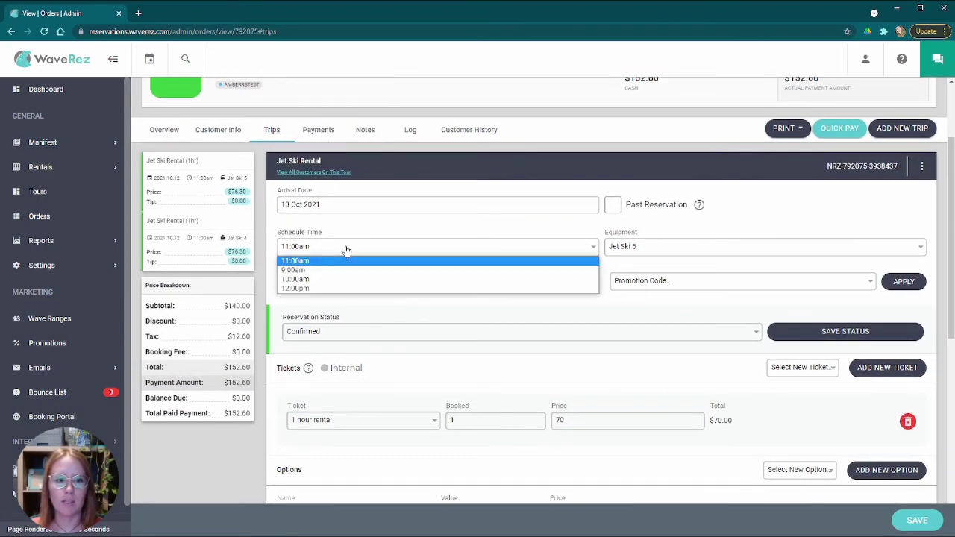
{"action": "left_click", "coordinate": [315, 279]}
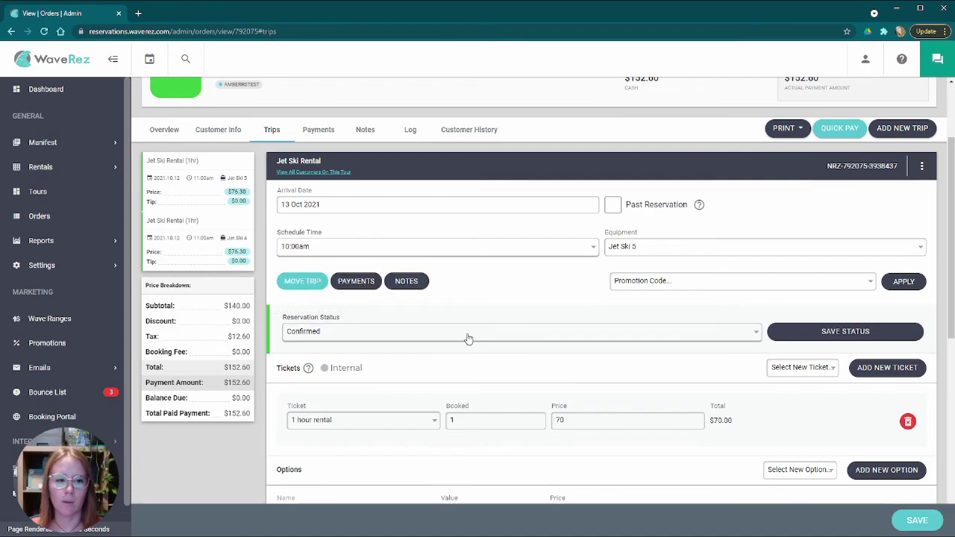
- Move the second jet ski trip to 13 Oct at 10:00am and save the order
{"action": "scroll", "coordinate": [440, 335], "scroll_direction": "down", "scroll_amount": 7}
{"action": "left_click", "coordinate": [341, 196]}
{"action": "left_click", "coordinate": [333, 132]}
{"action": "left_click", "coordinate": [347, 236]}
{"action": "left_click", "coordinate": [332, 262]}
{"action": "left_click", "coordinate": [320, 237]}
{"action": "left_click", "coordinate": [317, 273]}
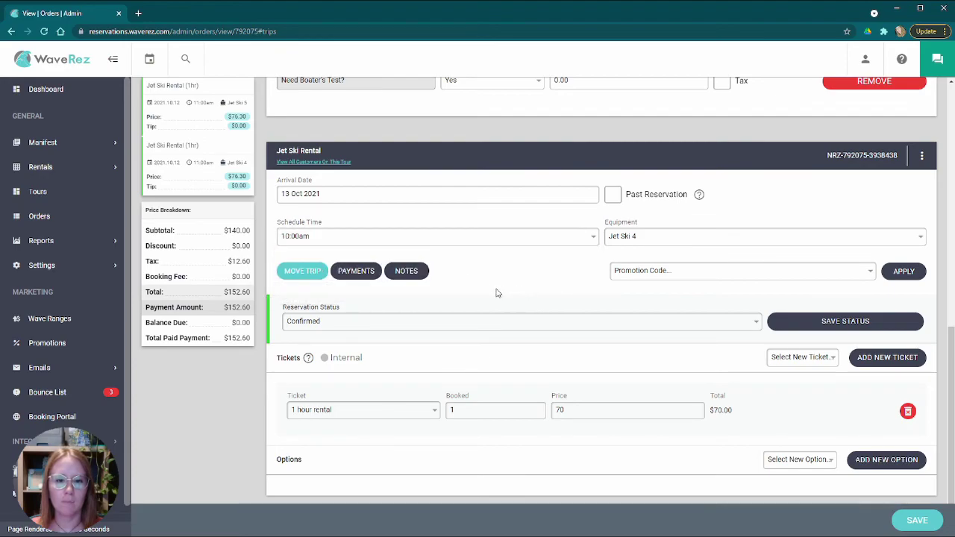
{"action": "scroll", "coordinate": [498, 294], "scroll_direction": "up", "scroll_amount": 2}
{"action": "left_click", "coordinate": [917, 520]}
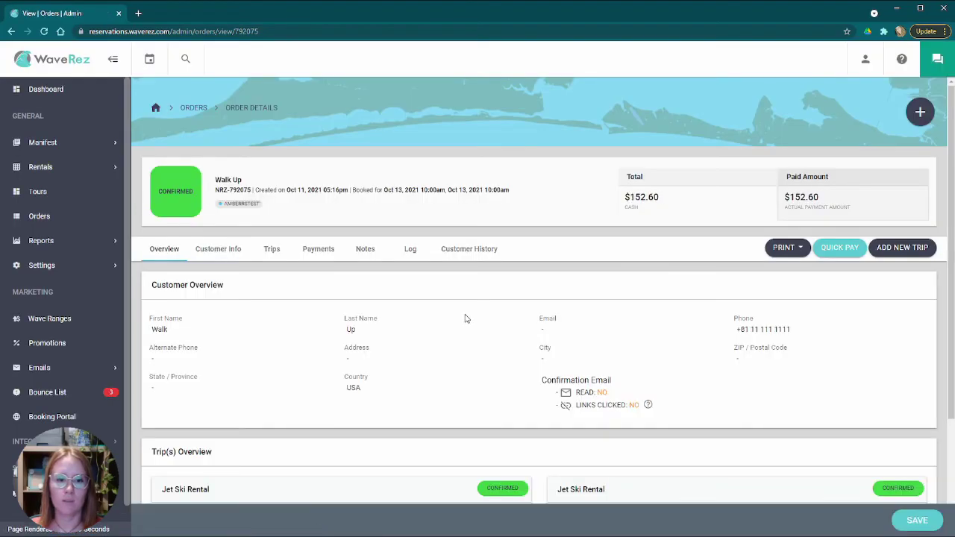
- Return to the Trips tab and review the ticket types, leaving the ticket unchanged
{"action": "left_click", "coordinate": [270, 250]}
{"action": "scroll", "coordinate": [468, 334], "scroll_direction": "down", "scroll_amount": 5}
{"action": "scroll", "coordinate": [469, 328], "scroll_direction": "down", "scroll_amount": 2}
{"action": "scroll", "coordinate": [469, 329], "scroll_direction": "up", "scroll_amount": 8}
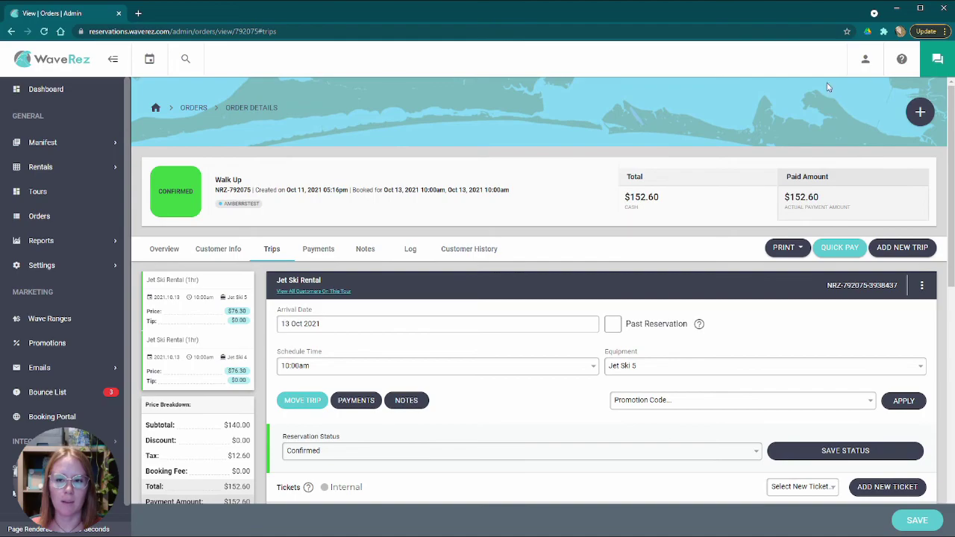
{"action": "scroll", "coordinate": [429, 326], "scroll_direction": "down", "scroll_amount": 3}
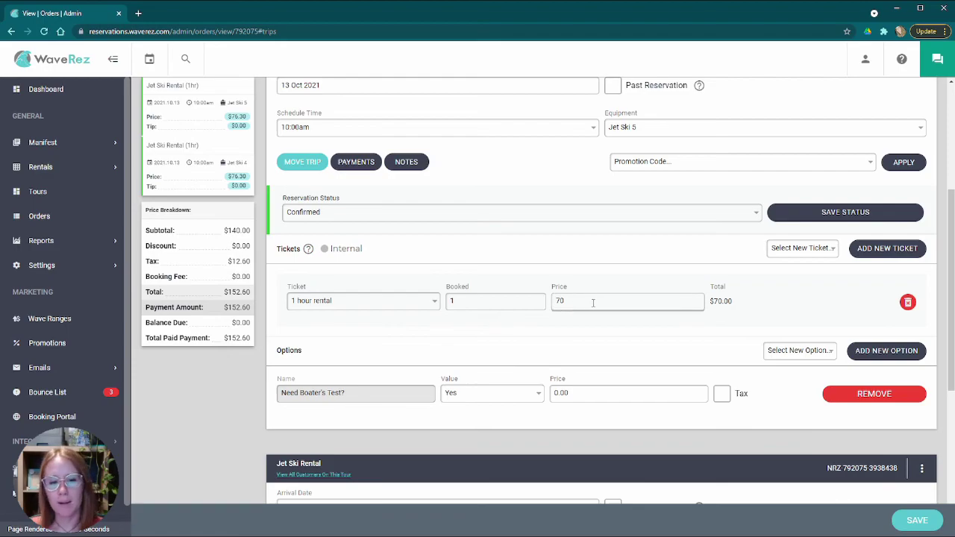
{"action": "left_click", "coordinate": [423, 302]}
{"action": "left_click", "coordinate": [530, 339]}
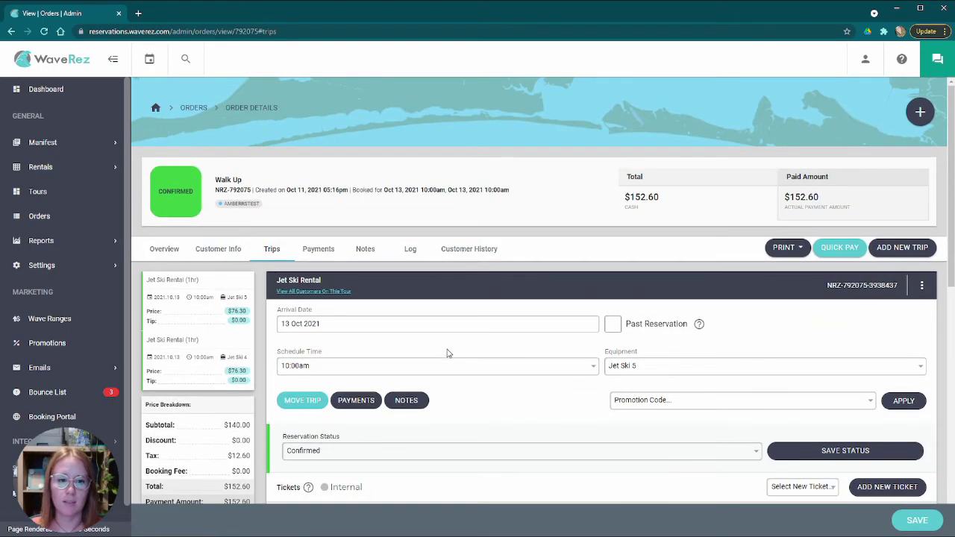
- Check the trip's reservation status choices, leaving it Confirmed, and view the Past Reservation help
{"action": "scroll", "coordinate": [448, 351], "scroll_direction": "down", "scroll_amount": 2}
{"action": "left_click", "coordinate": [425, 336]}
{"action": "left_click", "coordinate": [425, 337]}
{"action": "left_click", "coordinate": [425, 336]}
{"action": "left_click", "coordinate": [493, 298]}
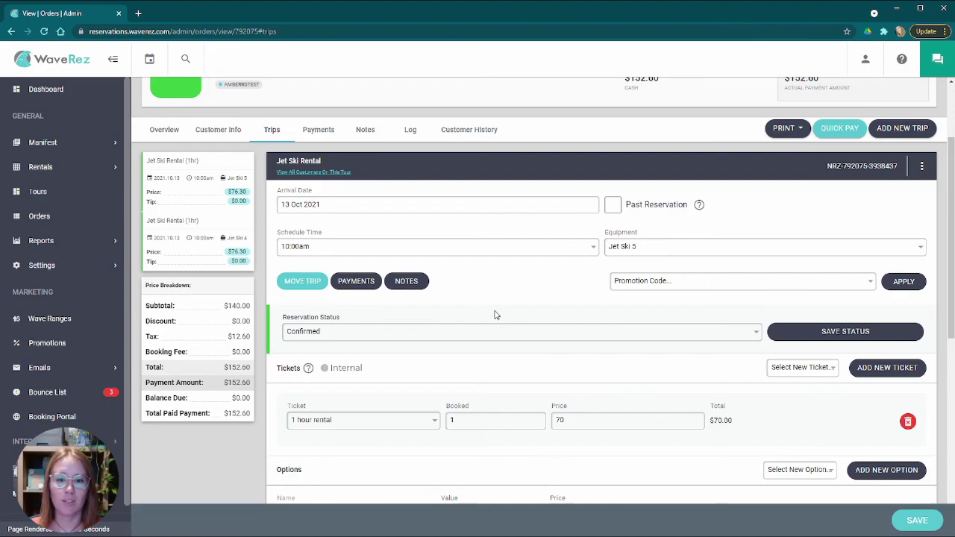
{"action": "scroll", "coordinate": [535, 320], "scroll_direction": "down", "scroll_amount": 4}
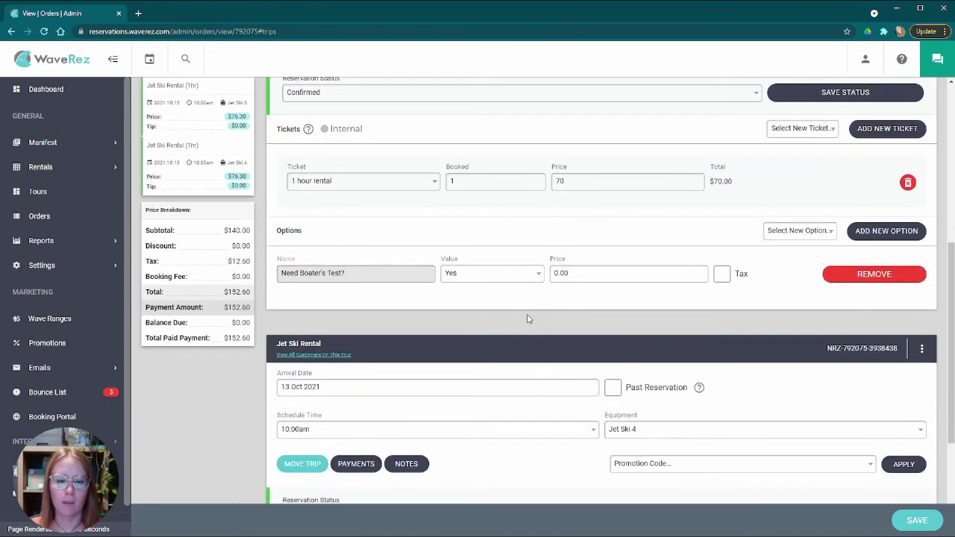
{"action": "scroll", "coordinate": [529, 318], "scroll_direction": "up", "scroll_amount": 4}
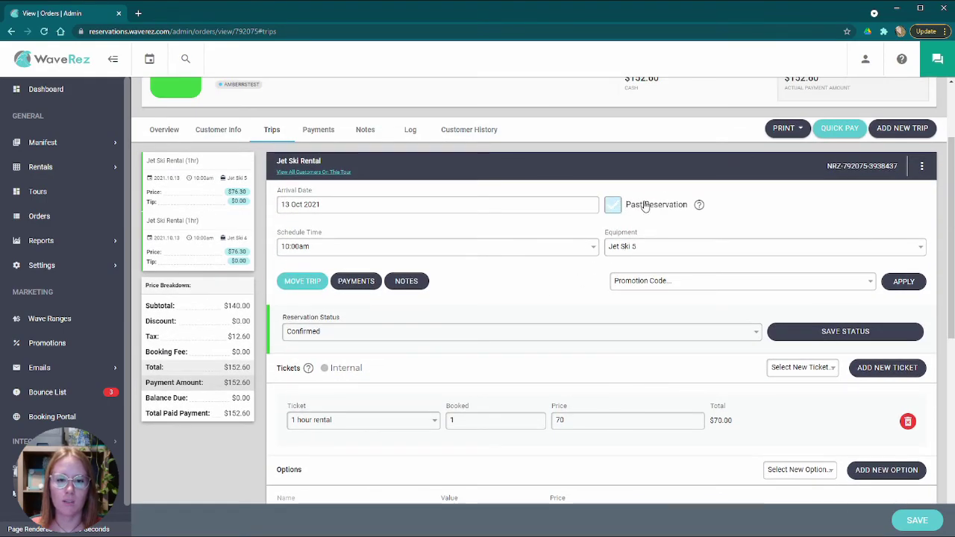
{"action": "mouse_move", "coordinate": [699, 205]}
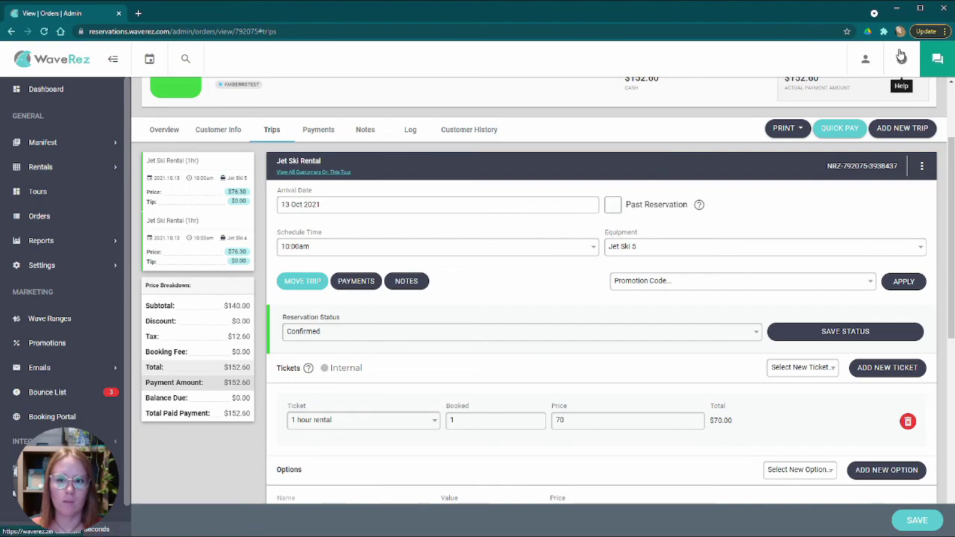
- Open WaveRez help in a new tab, then go back to the order's admin tab
{"action": "left_click", "coordinate": [901, 59]}
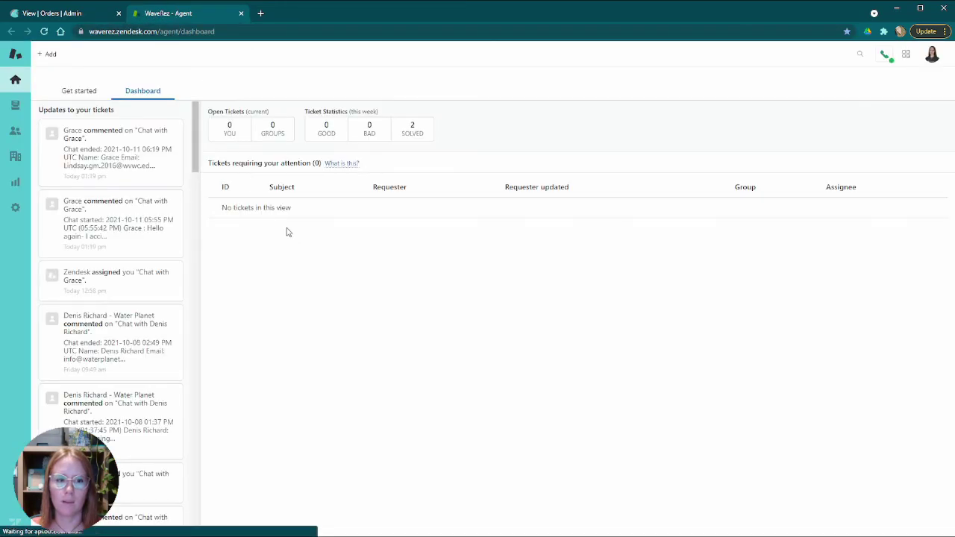
{"action": "left_click", "coordinate": [84, 10]}
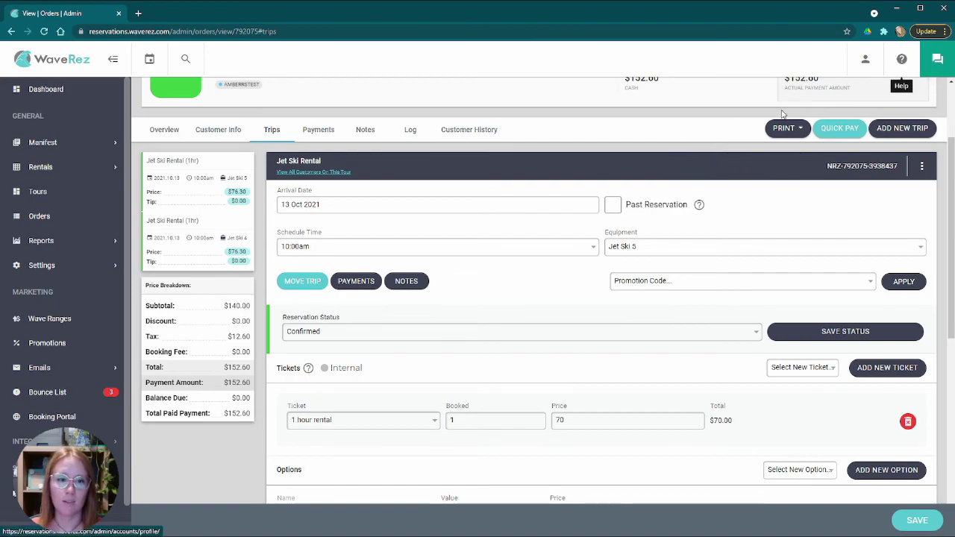
- Look over both rescheduled trips, then bring up the order's Payments tab
{"action": "scroll", "coordinate": [575, 287], "scroll_direction": "down", "scroll_amount": 3}
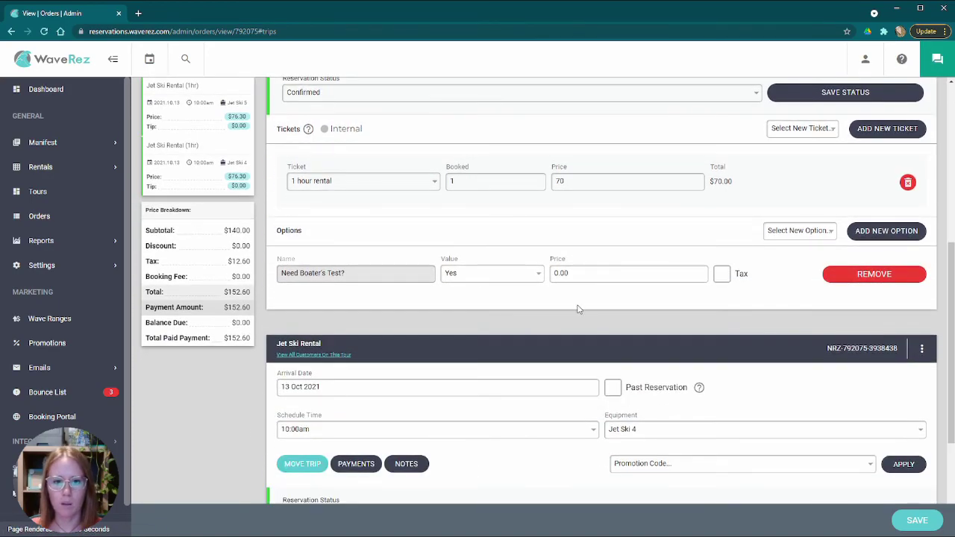
{"action": "scroll", "coordinate": [578, 309], "scroll_direction": "down", "scroll_amount": 2}
{"action": "scroll", "coordinate": [527, 348], "scroll_direction": "up", "scroll_amount": 2}
{"action": "scroll", "coordinate": [585, 343], "scroll_direction": "down", "scroll_amount": 2}
{"action": "scroll", "coordinate": [587, 351], "scroll_direction": "up", "scroll_amount": 6}
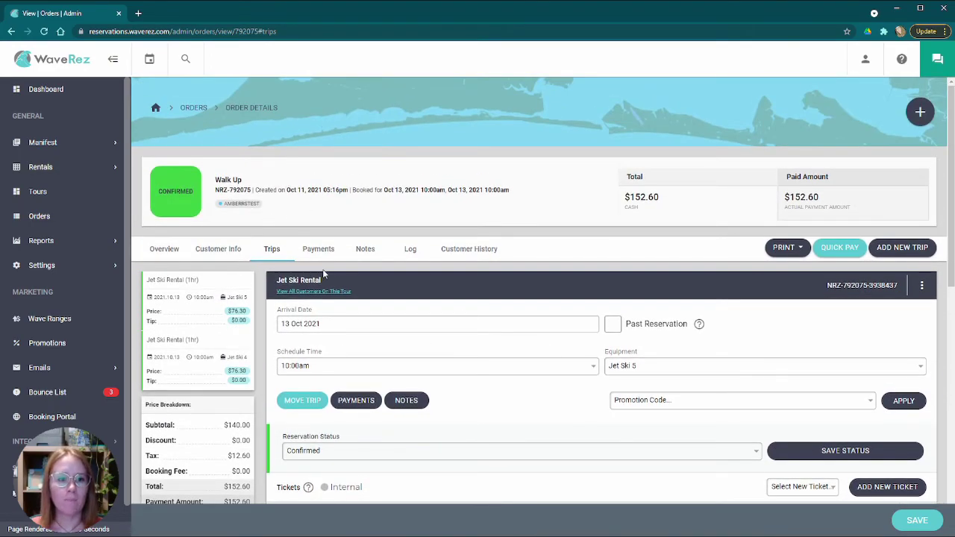
{"action": "left_click", "coordinate": [321, 252]}
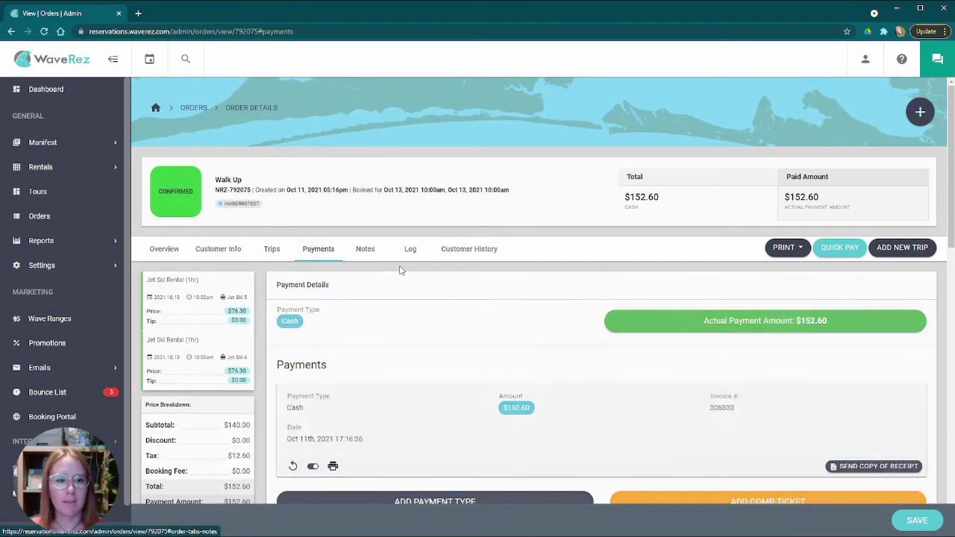
{"action": "scroll", "coordinate": [405, 287], "scroll_direction": "down", "scroll_amount": 3}
{"action": "scroll", "coordinate": [384, 295], "scroll_direction": "up", "scroll_amount": 3}
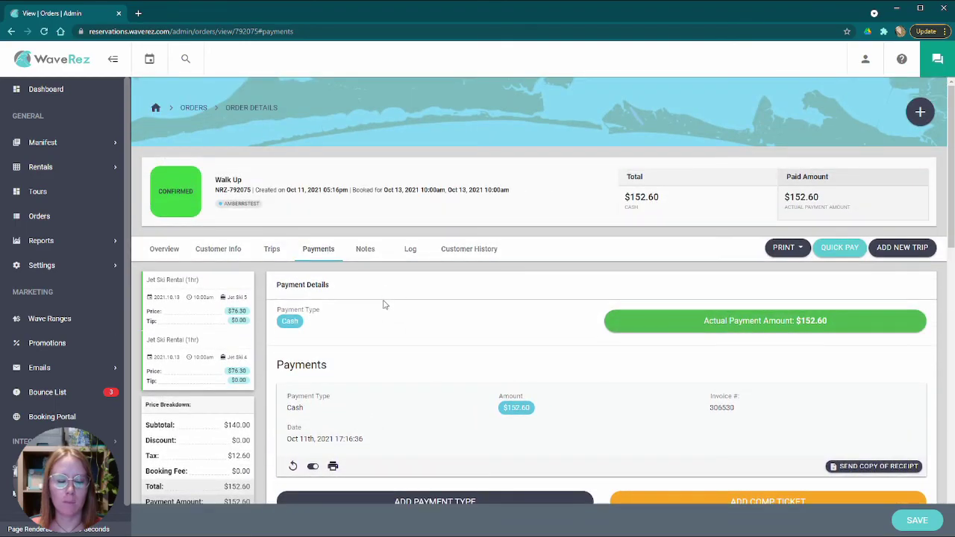
{"action": "scroll", "coordinate": [384, 305], "scroll_direction": "down", "scroll_amount": 2}
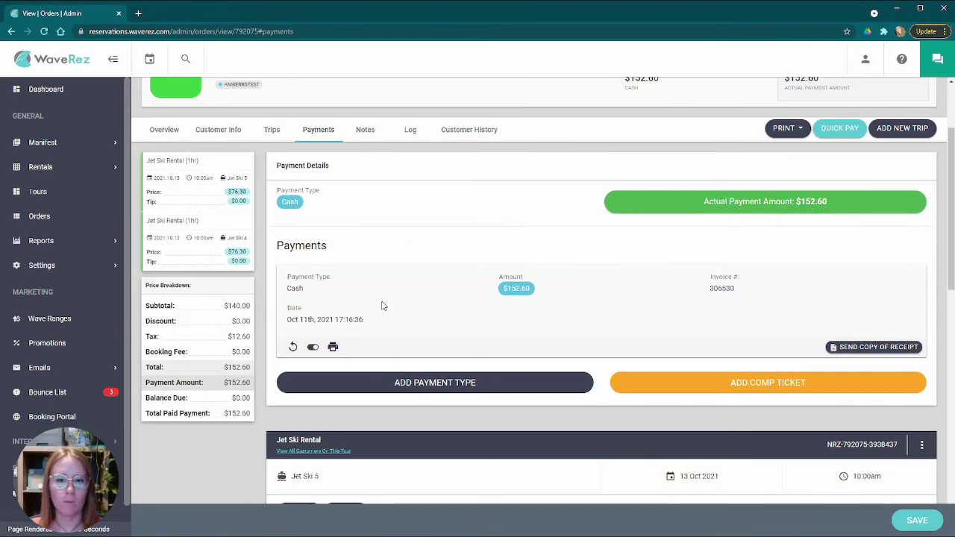
- Review the Cash payment's type, Oct 11th, 2021 date and $152.60 amount
{"action": "left_click", "coordinate": [289, 201]}
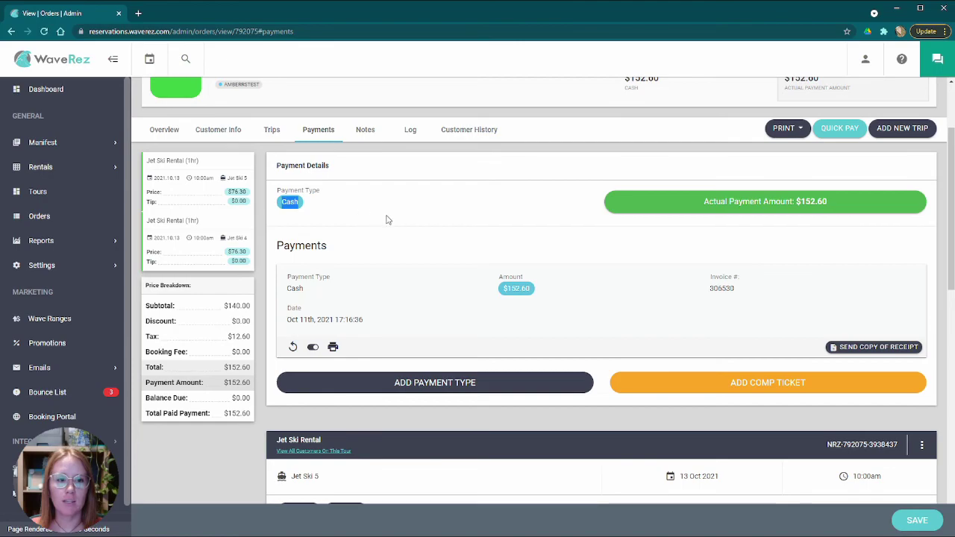
{"action": "left_click_drag", "start_coordinate": [288, 319], "coordinate": [364, 320]}
{"action": "left_click", "coordinate": [456, 299]}
{"action": "left_click_drag", "start_coordinate": [498, 290], "coordinate": [550, 290]}
{"action": "left_click", "coordinate": [573, 296]}
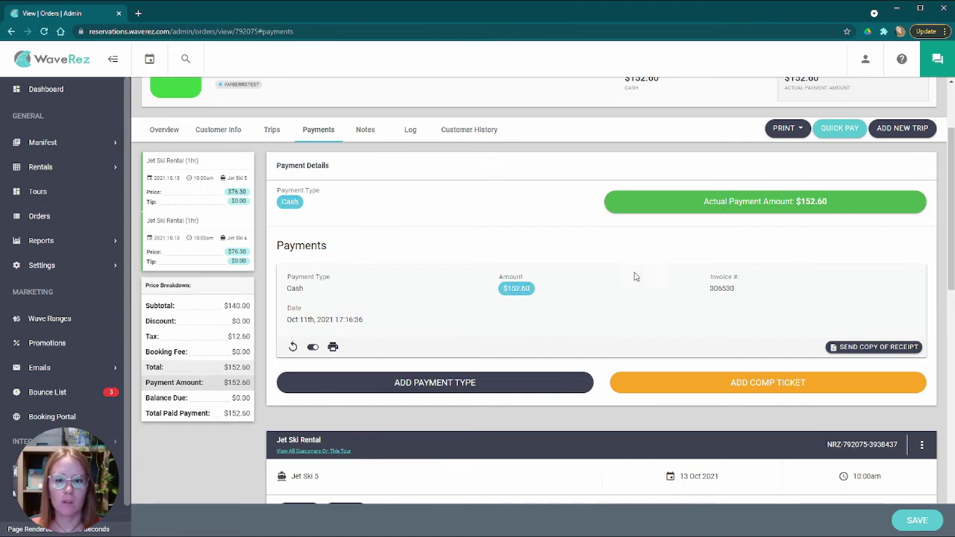
{"action": "scroll", "coordinate": [490, 324], "scroll_direction": "down", "scroll_amount": 2}
{"action": "scroll", "coordinate": [445, 358], "scroll_direction": "up", "scroll_amount": 2}
{"action": "scroll", "coordinate": [444, 358], "scroll_direction": "up", "scroll_amount": 2}
{"action": "scroll", "coordinate": [444, 357], "scroll_direction": "down", "scroll_amount": 4}
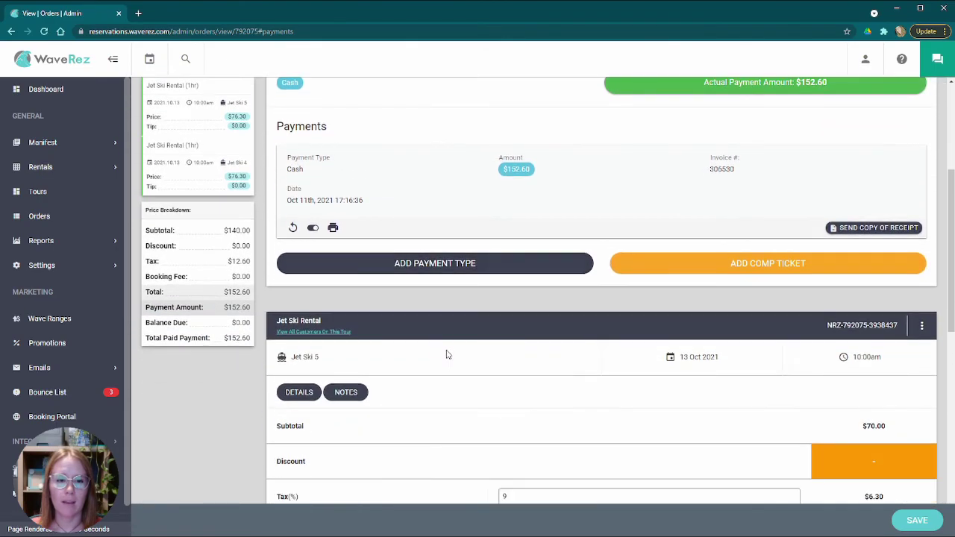
{"action": "scroll", "coordinate": [440, 344], "scroll_direction": "up", "scroll_amount": 2}
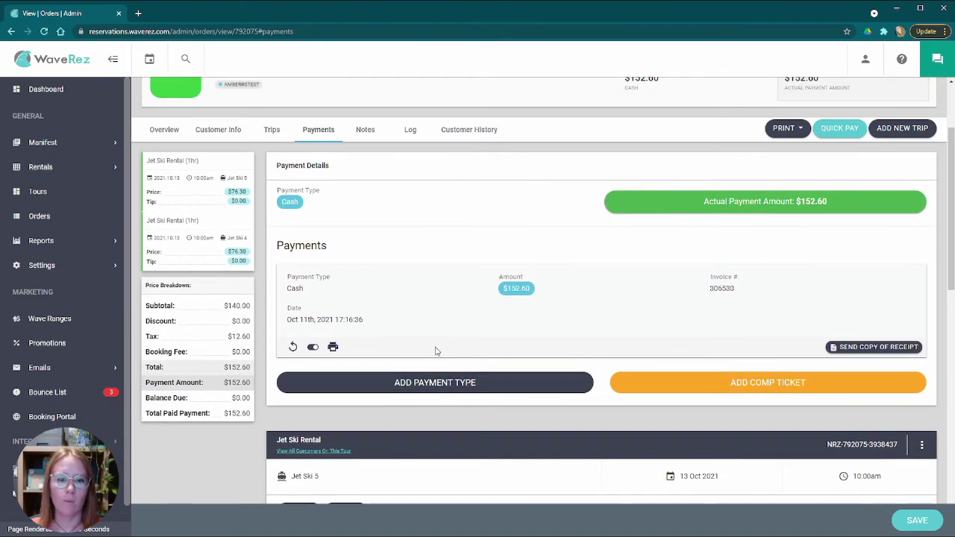
{"action": "left_click", "coordinate": [409, 385]}
{"action": "left_click", "coordinate": [452, 122]}
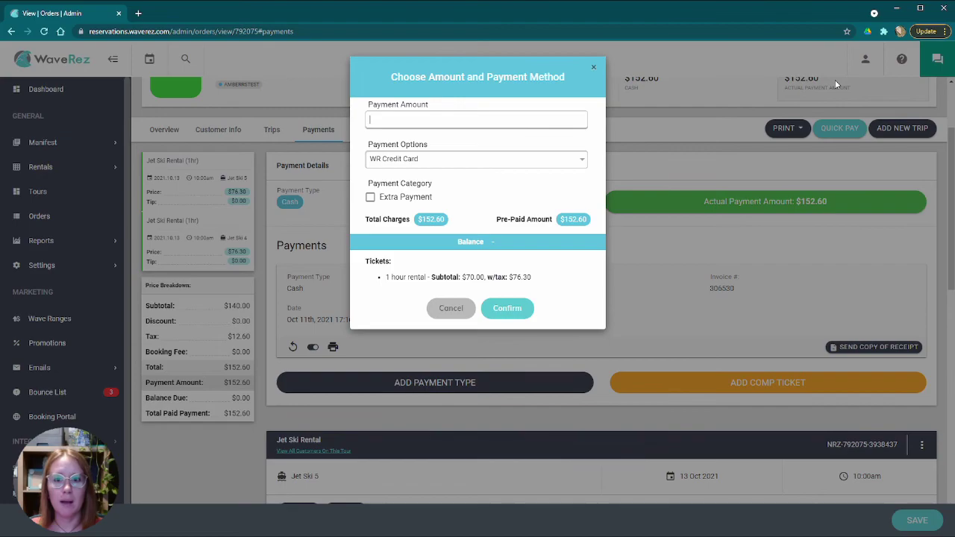
{"action": "left_click", "coordinate": [416, 159]}
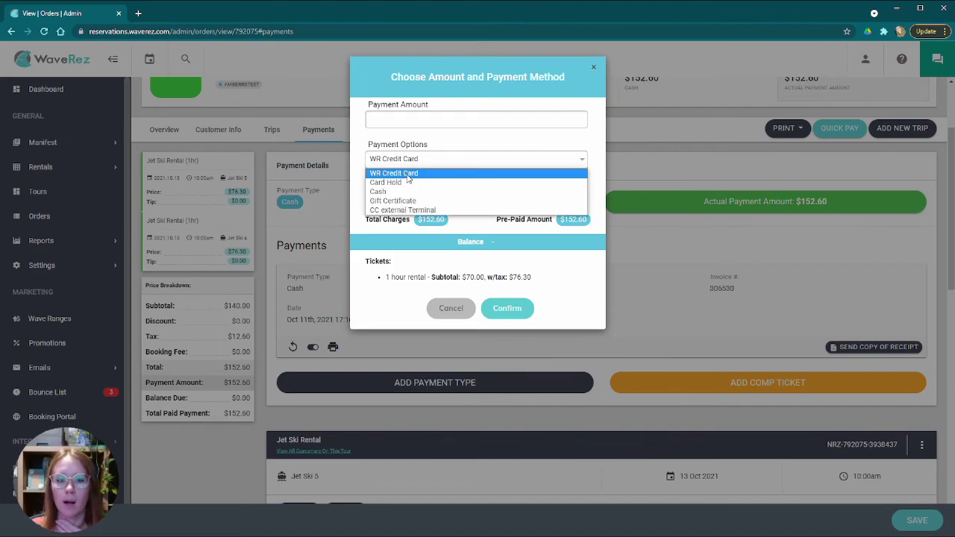
{"action": "left_click", "coordinate": [406, 245]}
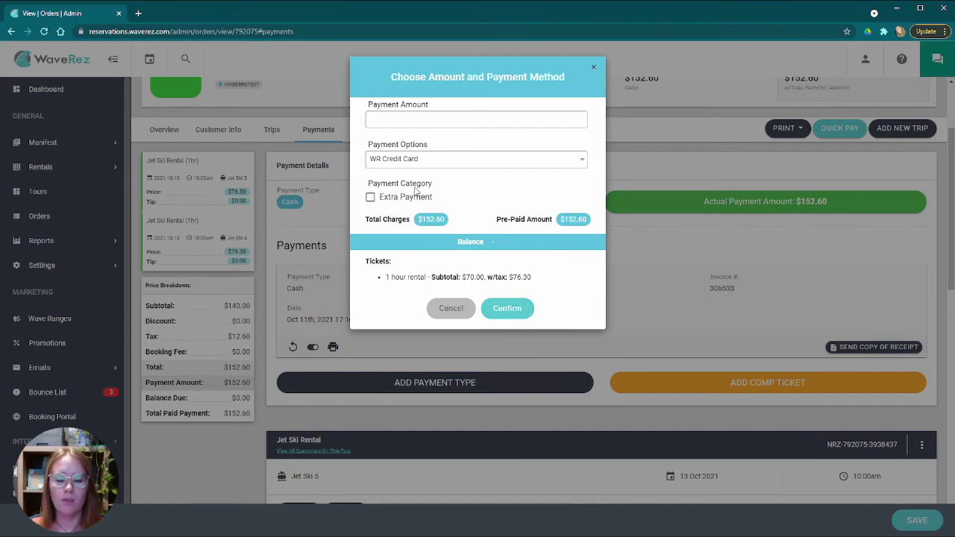
{"action": "left_click", "coordinate": [371, 198]}
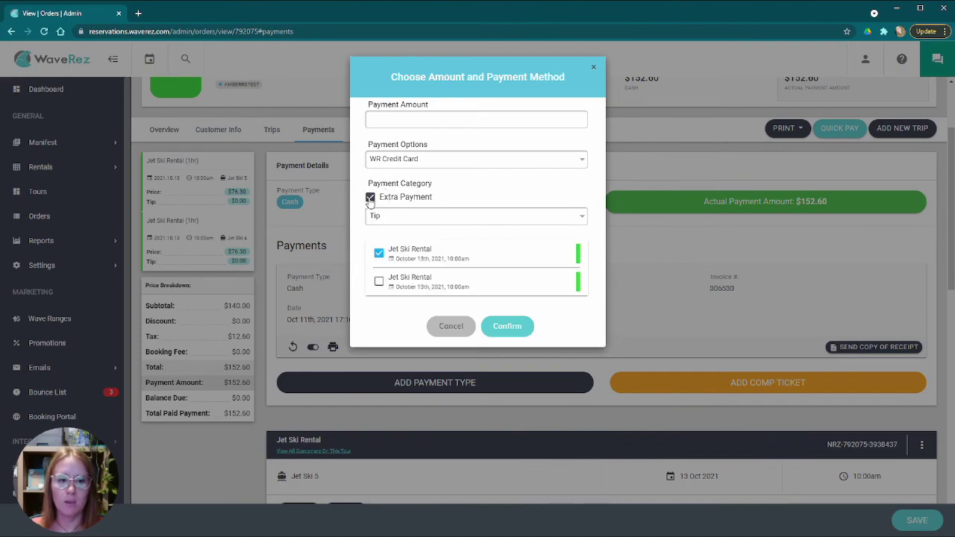
{"action": "left_click", "coordinate": [400, 218]}
{"action": "left_click", "coordinate": [405, 239]}
{"action": "left_click", "coordinate": [403, 217]}
{"action": "left_click", "coordinate": [403, 230]}
{"action": "left_click", "coordinate": [379, 281]}
{"action": "left_click", "coordinate": [378, 253]}
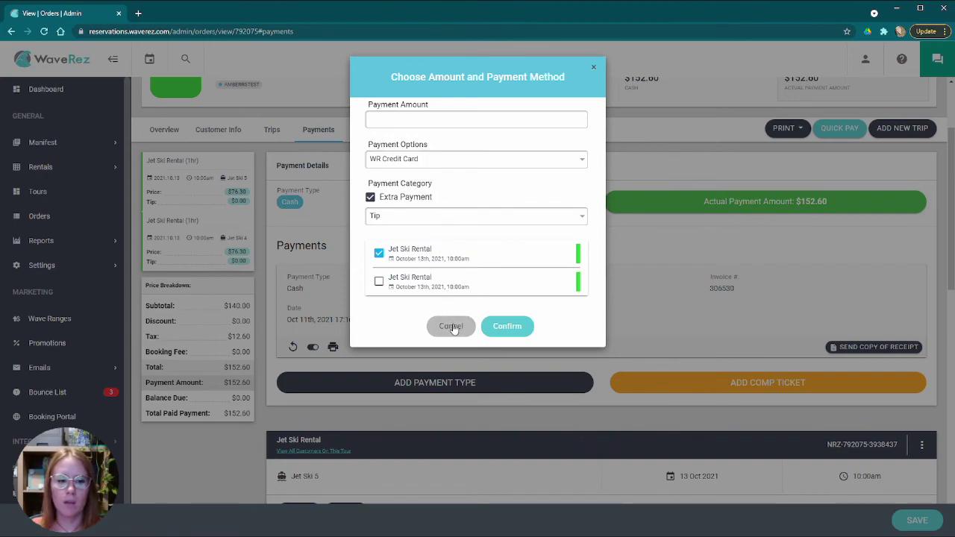
{"action": "left_click", "coordinate": [451, 327]}
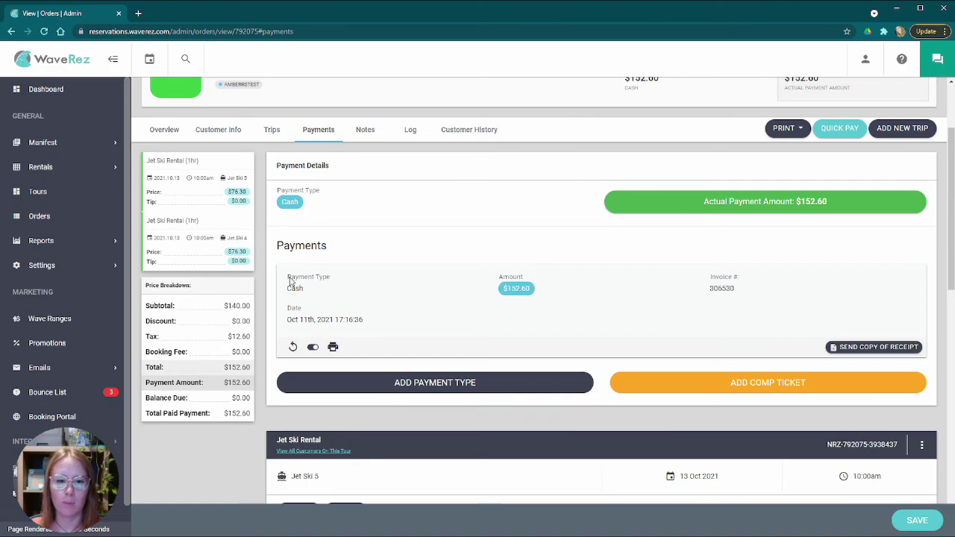
{"action": "left_click", "coordinate": [407, 381]}
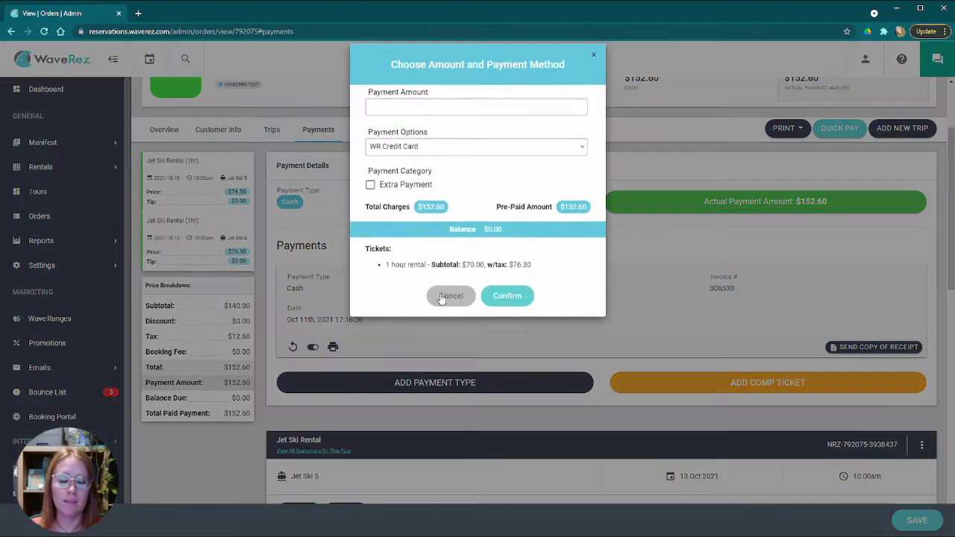
{"action": "left_click", "coordinate": [429, 159]}
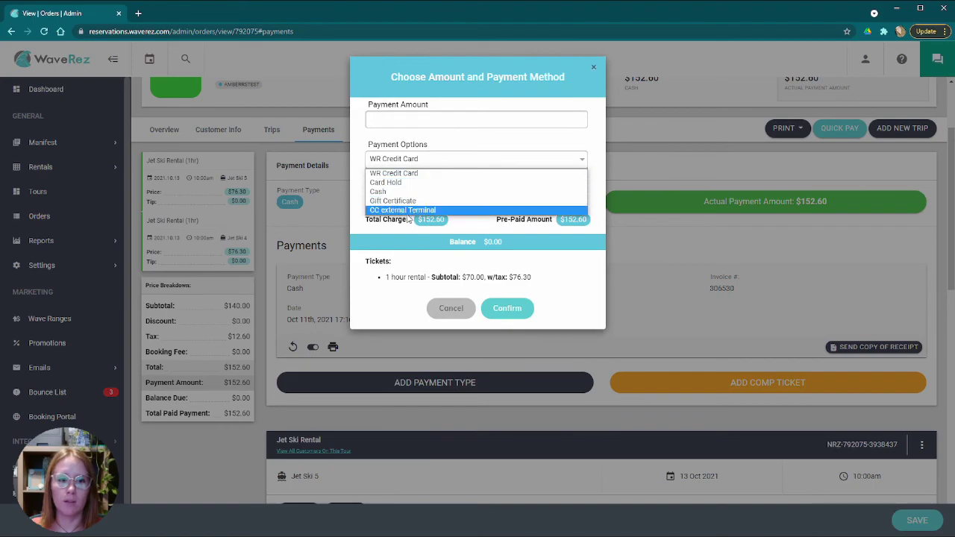
{"action": "left_click", "coordinate": [575, 138]}
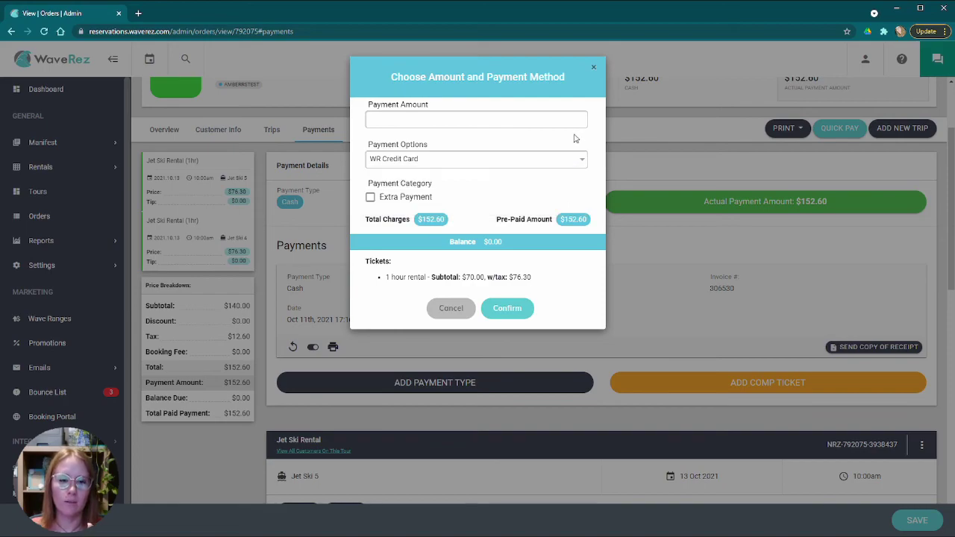
{"action": "left_click", "coordinate": [452, 307]}
{"action": "scroll", "coordinate": [469, 311], "scroll_direction": "down", "scroll_amount": 5}
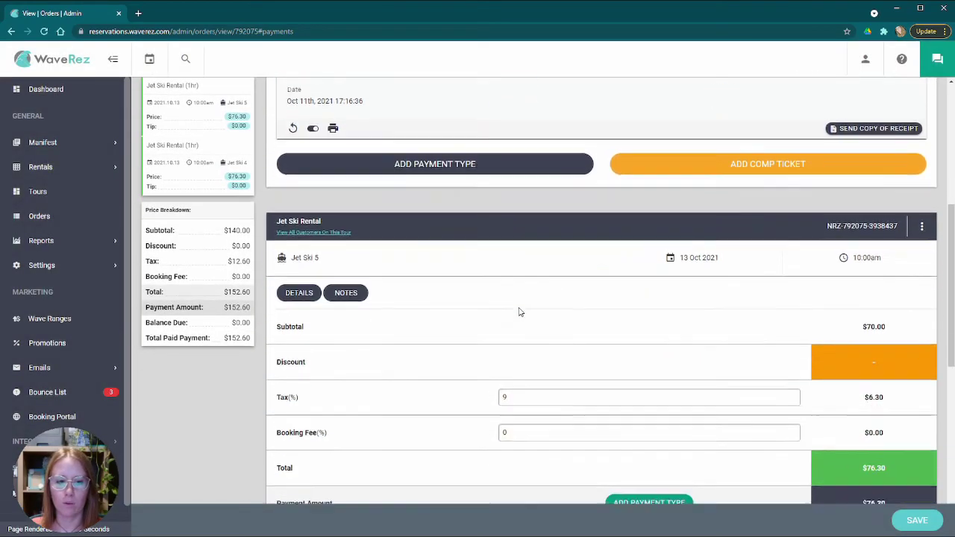
{"action": "scroll", "coordinate": [409, 292], "scroll_direction": "up", "scroll_amount": 2}
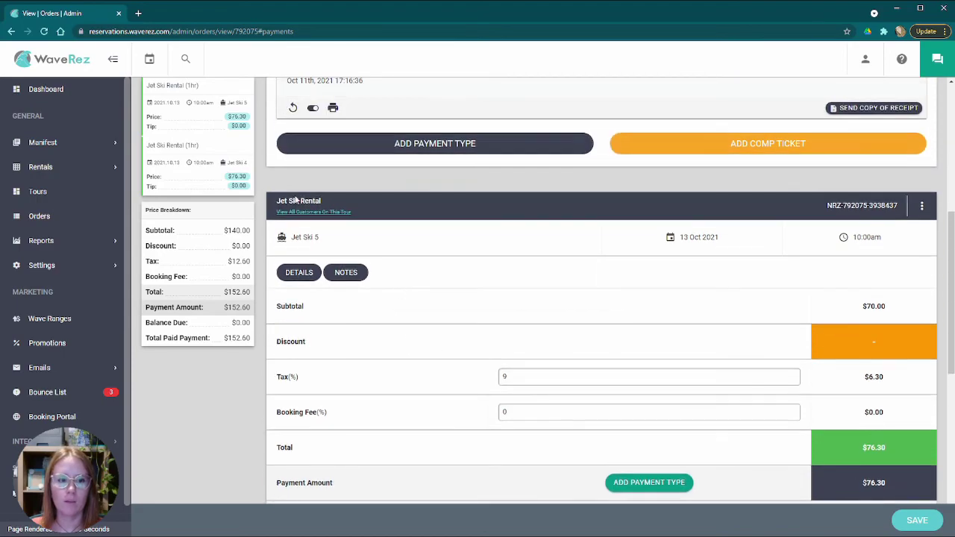
{"action": "scroll", "coordinate": [515, 270], "scroll_direction": "down", "scroll_amount": 2}
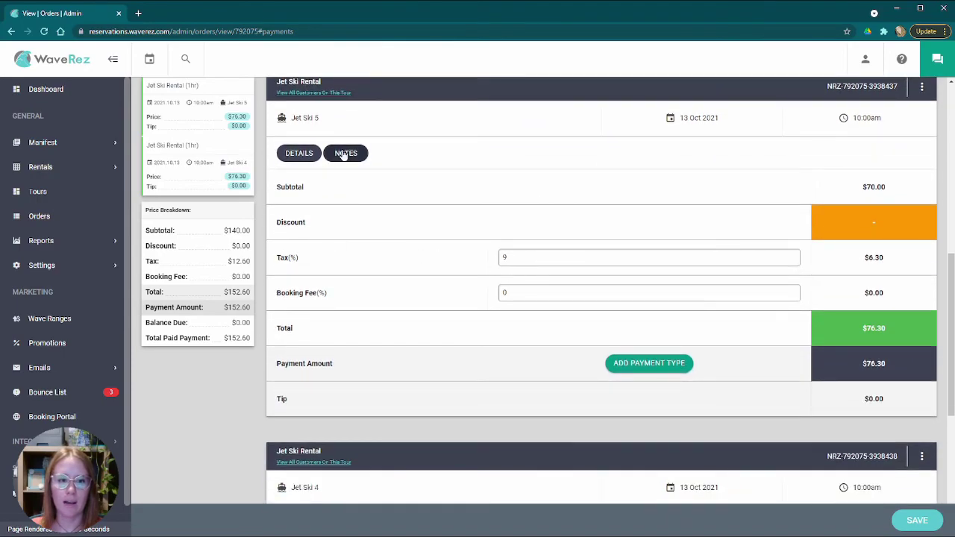
{"action": "scroll", "coordinate": [390, 268], "scroll_direction": "down", "scroll_amount": 4}
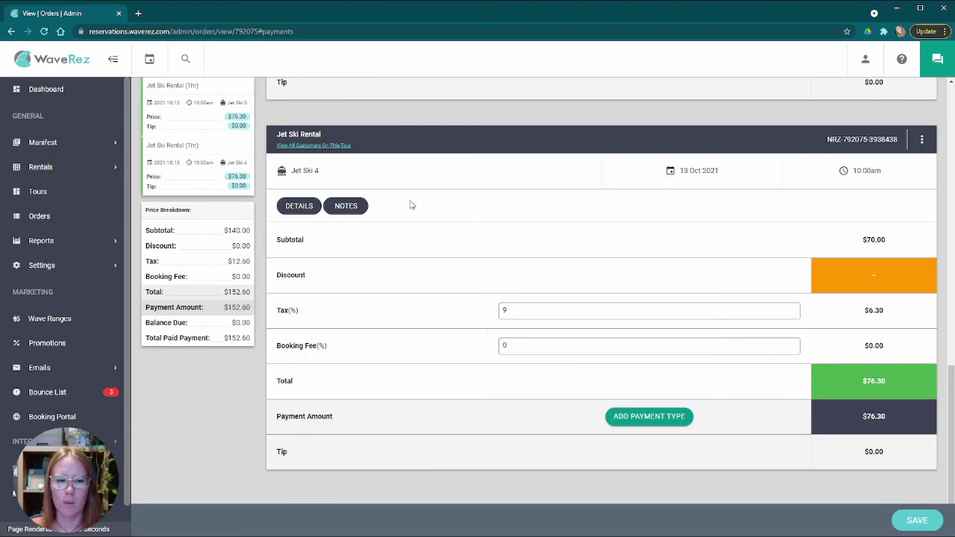
{"action": "scroll", "coordinate": [586, 291], "scroll_direction": "up", "scroll_amount": 5}
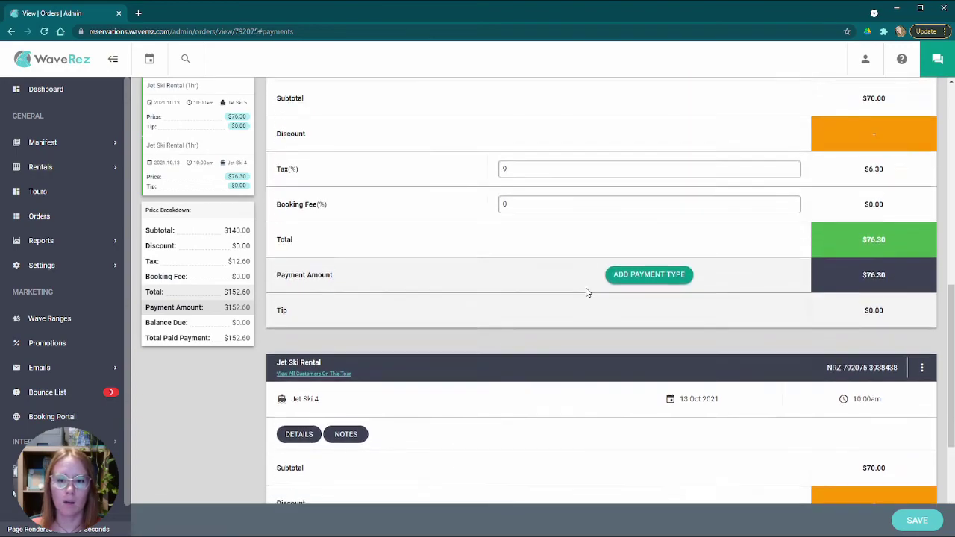
{"action": "scroll", "coordinate": [849, 264], "scroll_direction": "down", "scroll_amount": 2}
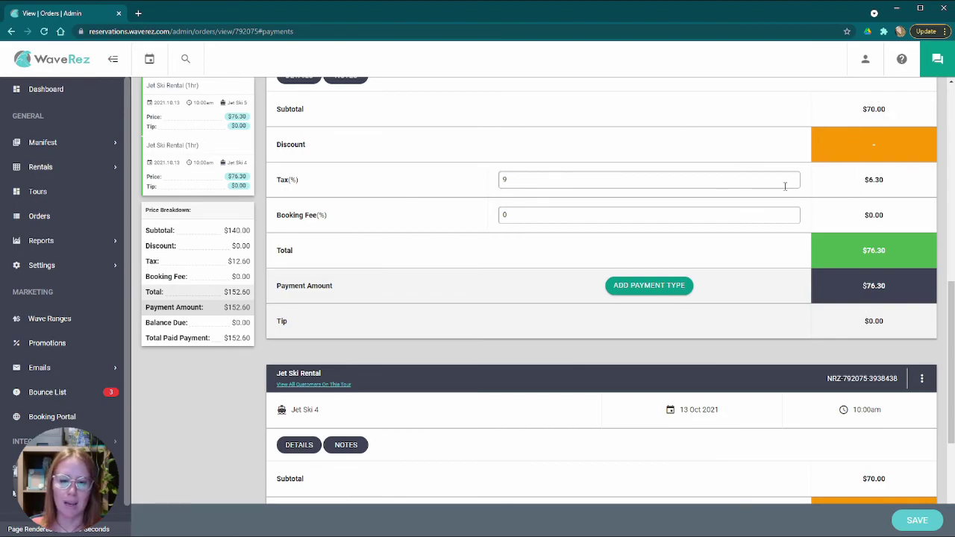
{"action": "double_click", "coordinate": [870, 215]}
{"action": "left_click", "coordinate": [835, 216]}
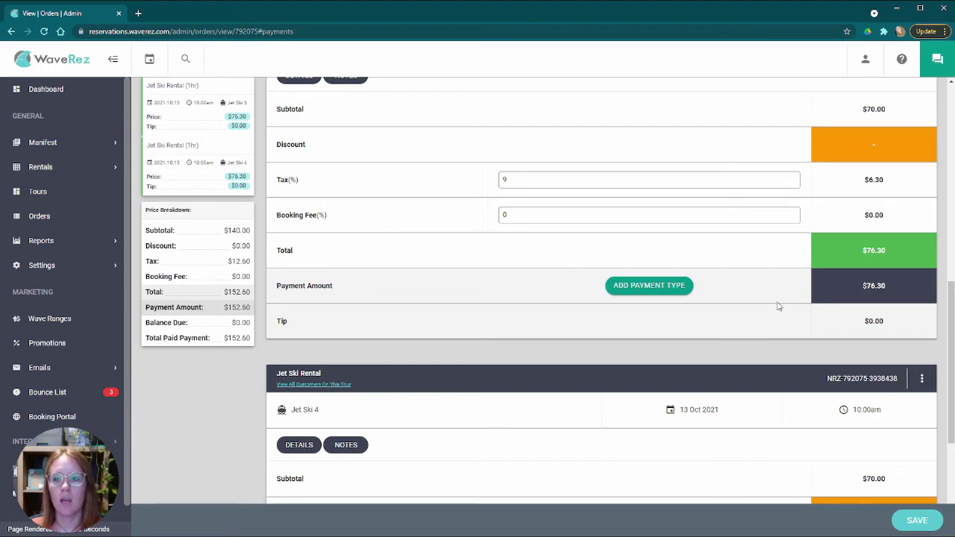
{"action": "scroll", "coordinate": [842, 316], "scroll_direction": "down", "scroll_amount": 3}
{"action": "scroll", "coordinate": [725, 301], "scroll_direction": "up", "scroll_amount": 10}
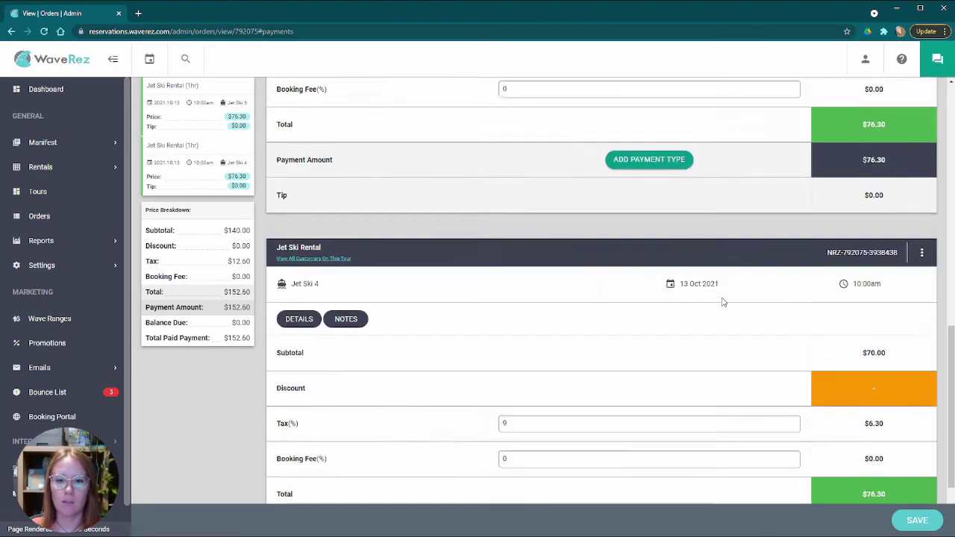
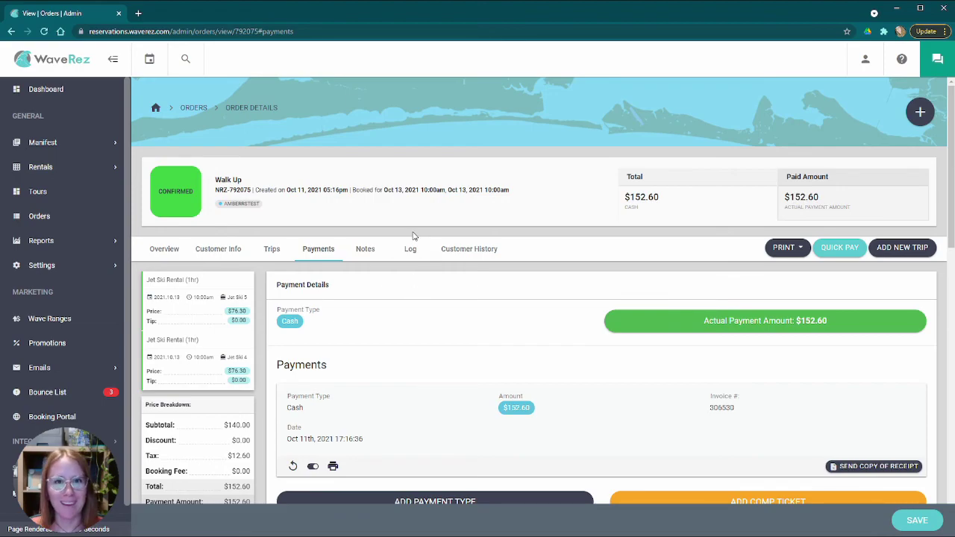
- Switch from the payment breakdowns to the order's Notes and focus the first trip's Partner Comment box
{"action": "left_click", "coordinate": [381, 259]}
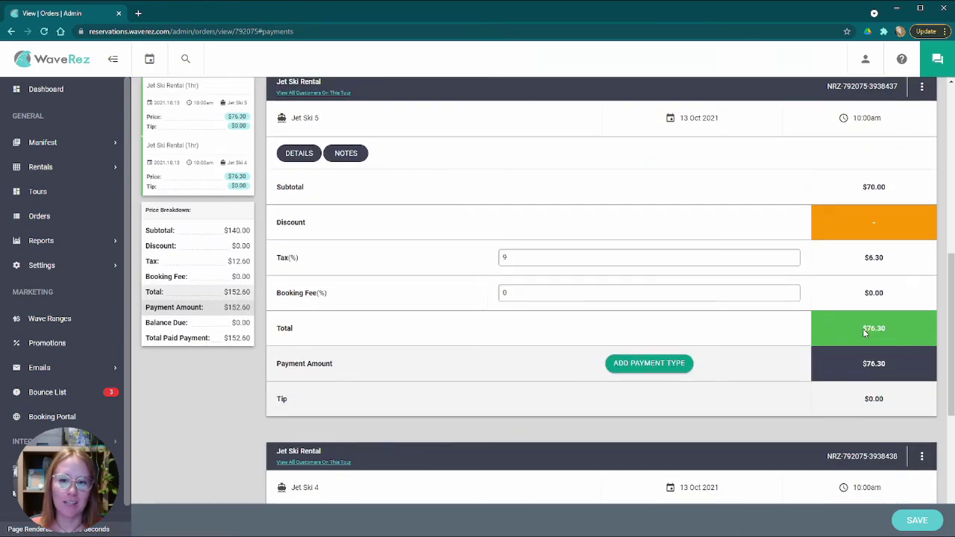
{"action": "scroll", "coordinate": [654, 316], "scroll_direction": "up", "scroll_amount": 5}
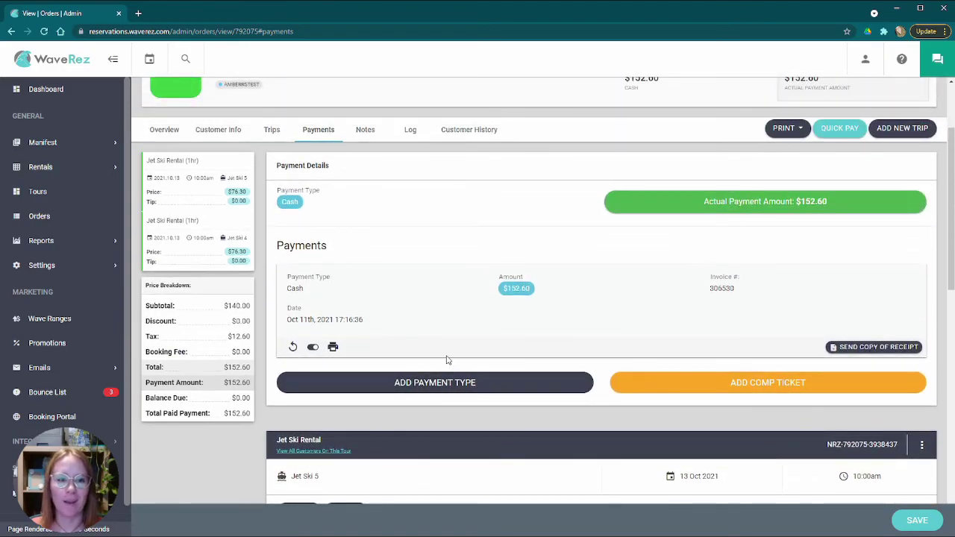
{"action": "left_click", "coordinate": [367, 129]}
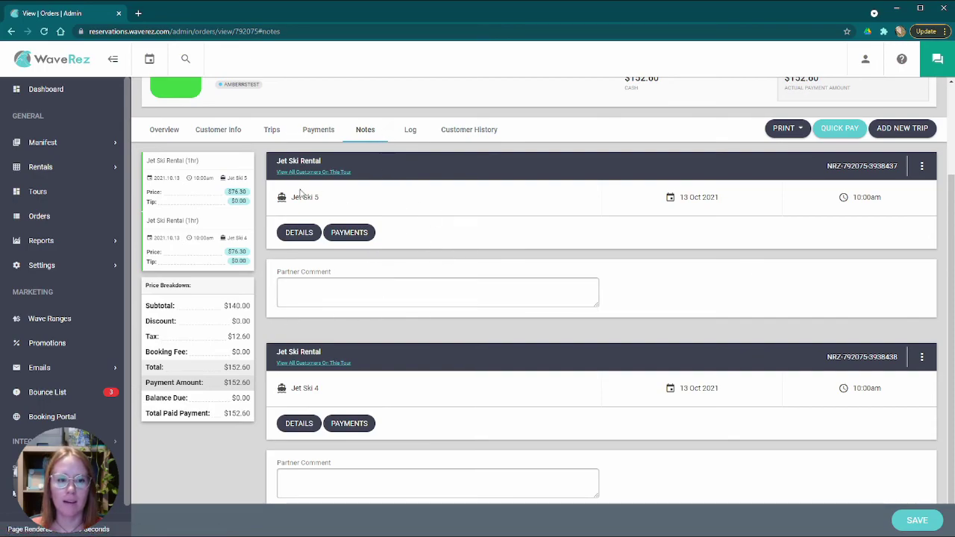
{"action": "scroll", "coordinate": [592, 241], "scroll_direction": "down", "scroll_amount": 1}
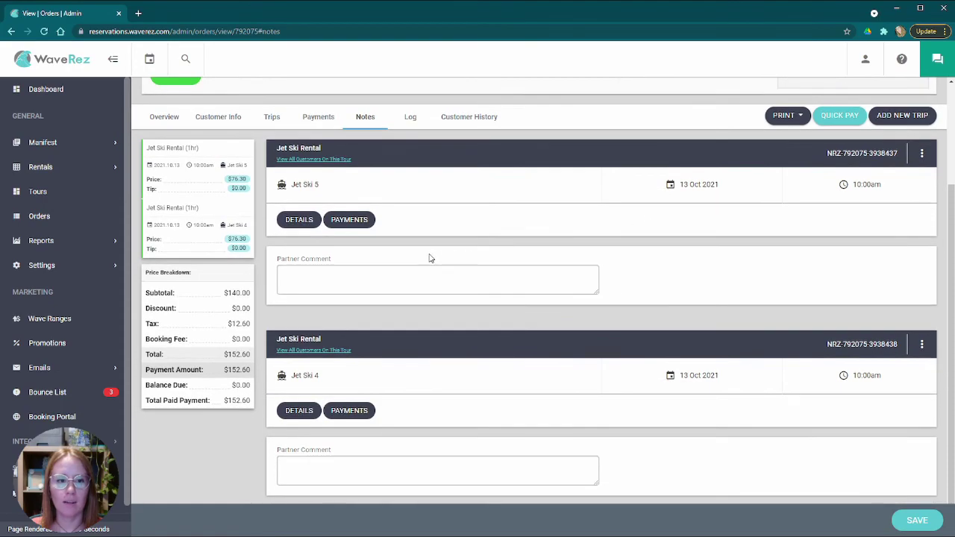
{"action": "left_click", "coordinate": [309, 274]}
{"action": "scroll", "coordinate": [443, 341], "scroll_direction": "up", "scroll_amount": 2}
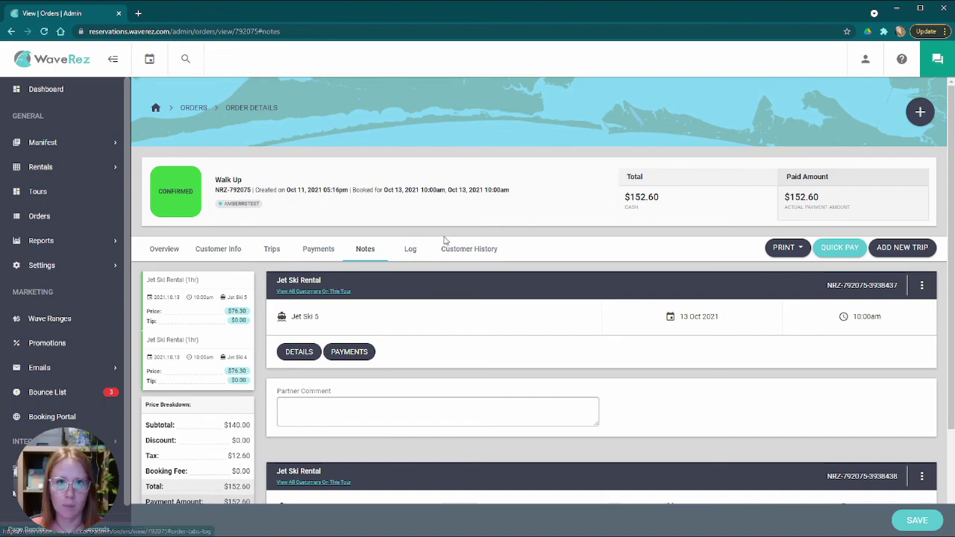
- Open the order's Log and point out the booking user and the cart item confirmation entries
{"action": "left_click", "coordinate": [412, 250]}
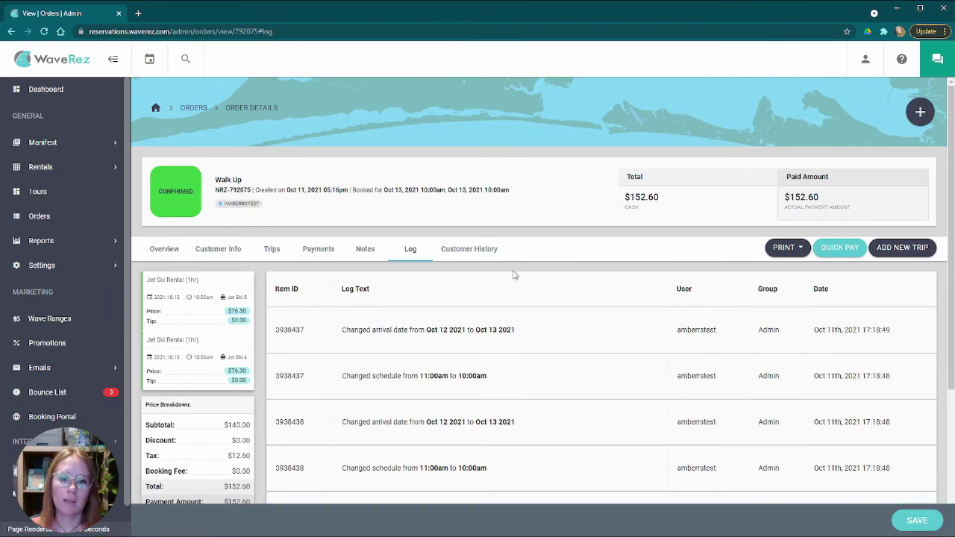
{"action": "scroll", "coordinate": [513, 275], "scroll_direction": "down", "scroll_amount": 3}
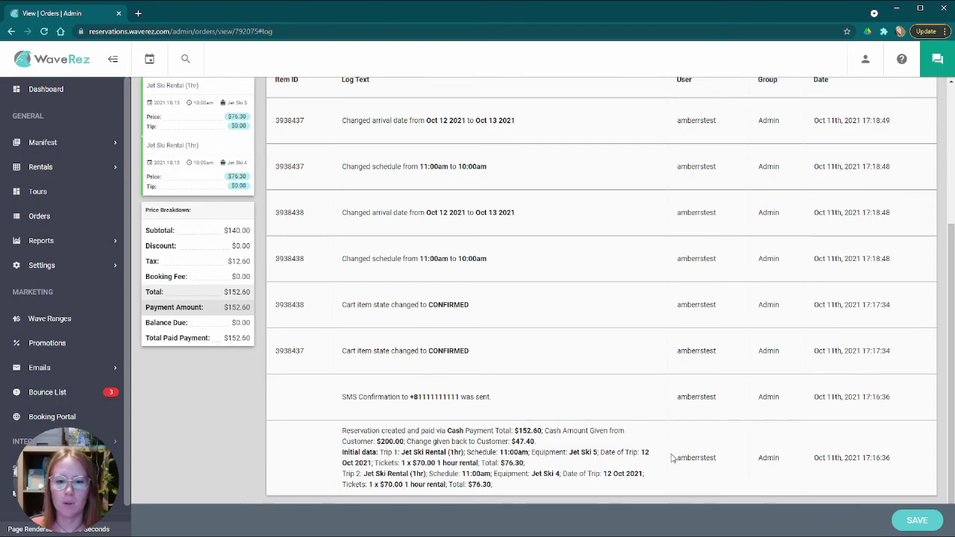
{"action": "left_click_drag", "start_coordinate": [671, 457], "coordinate": [742, 463]}
{"action": "left_click", "coordinate": [743, 460]}
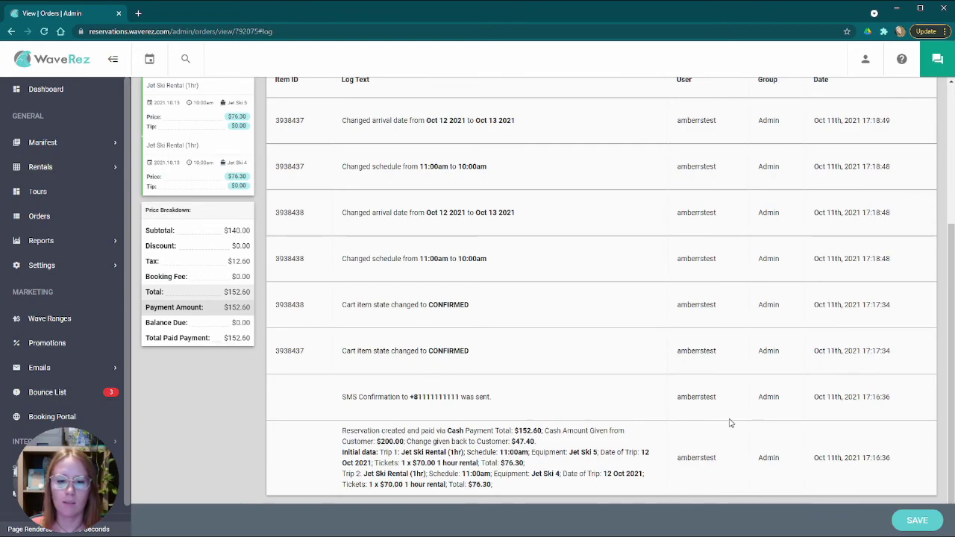
{"action": "scroll", "coordinate": [592, 406], "scroll_direction": "up", "scroll_amount": 2}
{"action": "scroll", "coordinate": [503, 448], "scroll_direction": "down", "scroll_amount": 2}
{"action": "left_click_drag", "start_coordinate": [342, 310], "coordinate": [470, 306]}
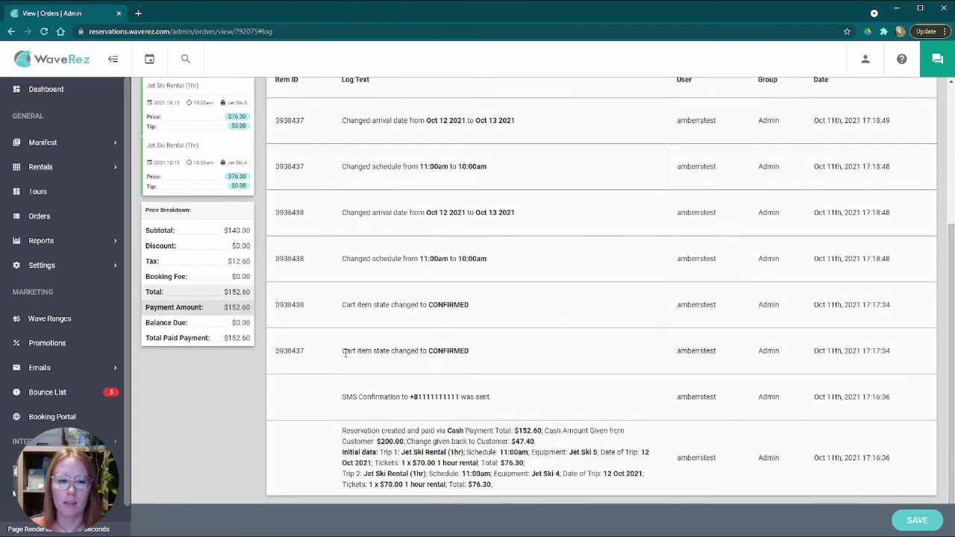
{"action": "left_click_drag", "start_coordinate": [346, 350], "coordinate": [453, 351]}
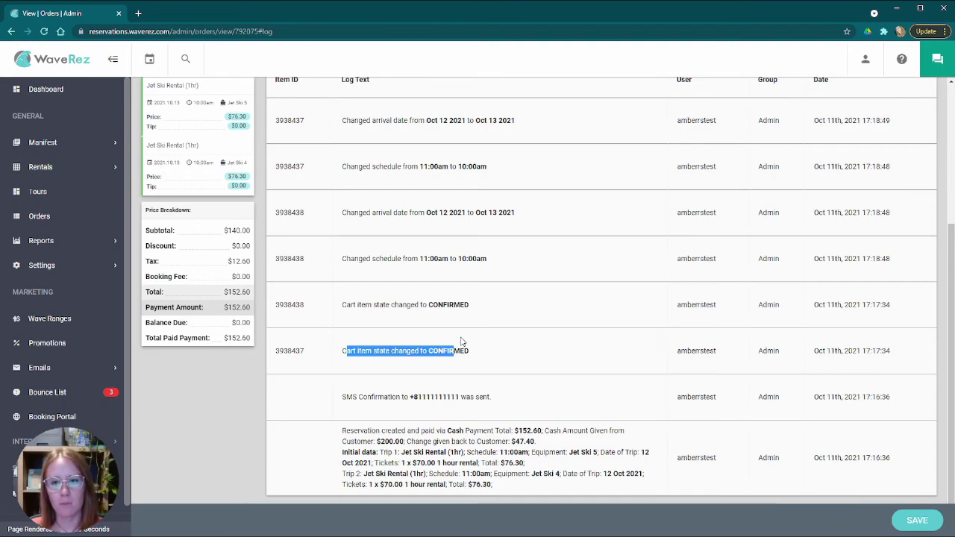
{"action": "left_click", "coordinate": [473, 321]}
{"action": "left_click_drag", "start_coordinate": [357, 306], "coordinate": [455, 304]}
{"action": "left_click_drag", "start_coordinate": [372, 351], "coordinate": [471, 350]}
{"action": "scroll", "coordinate": [537, 341], "scroll_direction": "up", "scroll_amount": 2}
{"action": "left_click", "coordinate": [538, 397]}
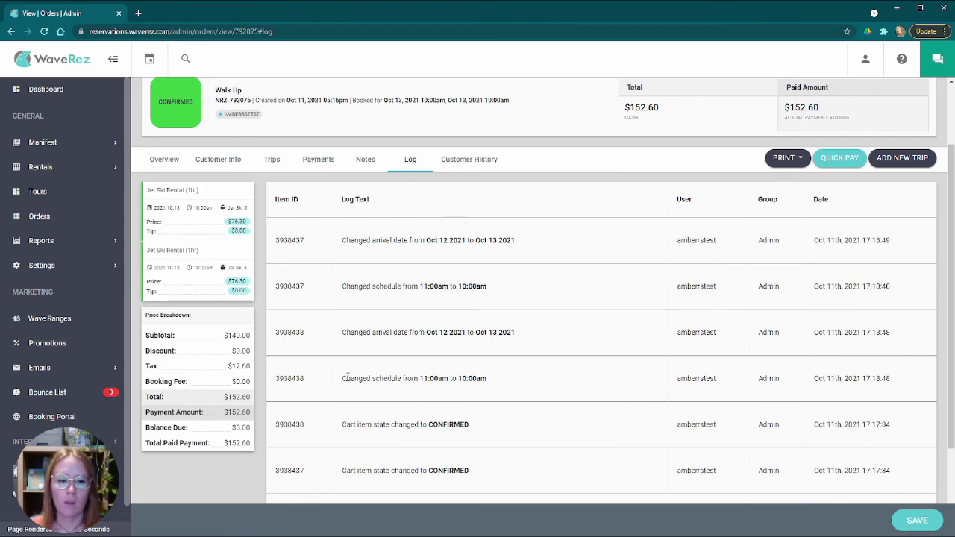
- Point out the log entries moving arrival from Oct 12 to Oct 13 and 11:00am to 10:00am
{"action": "left_click_drag", "start_coordinate": [338, 380], "coordinate": [486, 378]}
{"action": "left_click_drag", "start_coordinate": [377, 334], "coordinate": [522, 333]}
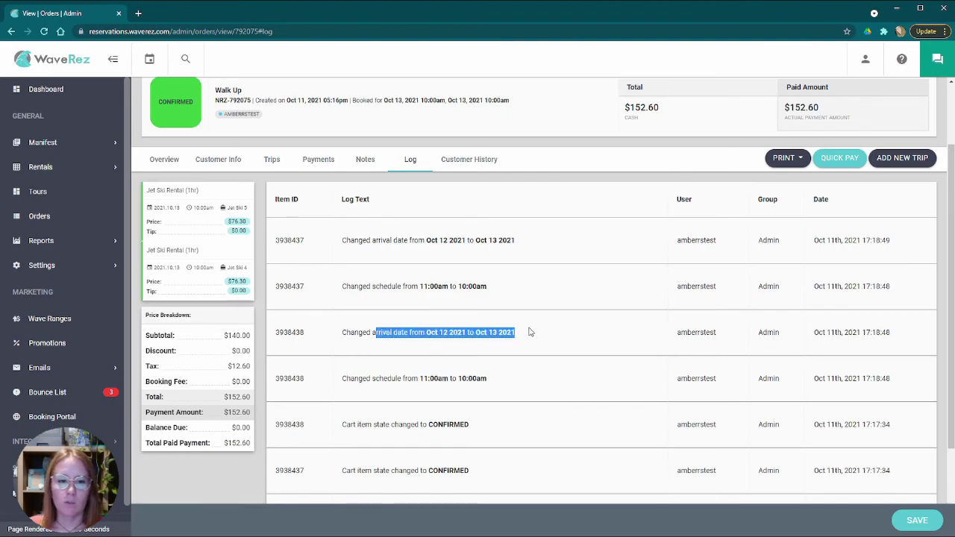
{"action": "left_click_drag", "start_coordinate": [399, 282], "coordinate": [486, 285]}
{"action": "left_click_drag", "start_coordinate": [367, 240], "coordinate": [489, 240]}
{"action": "left_click", "coordinate": [570, 267]}
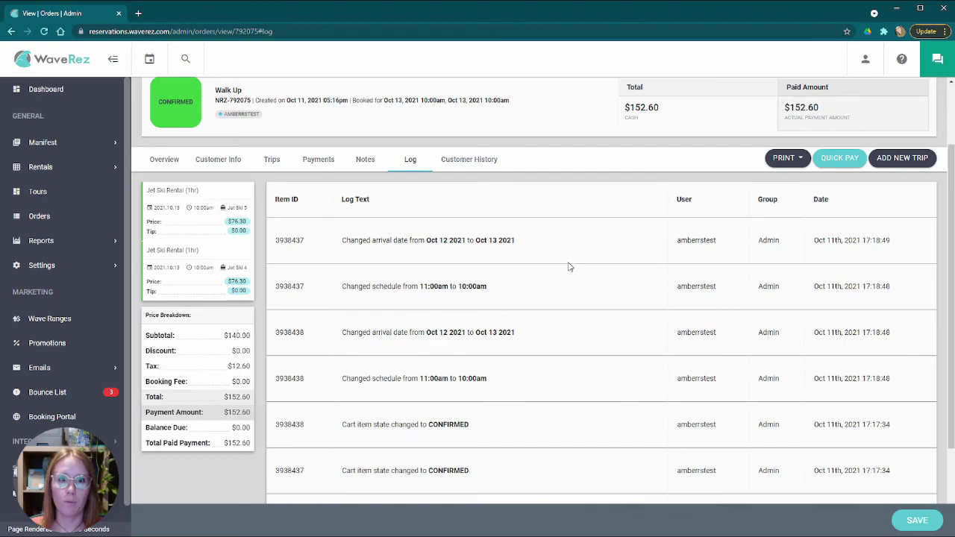
{"action": "left_click_drag", "start_coordinate": [416, 240], "coordinate": [574, 247]}
{"action": "left_click", "coordinate": [577, 252]}
{"action": "scroll", "coordinate": [515, 254], "scroll_direction": "up", "scroll_amount": 2}
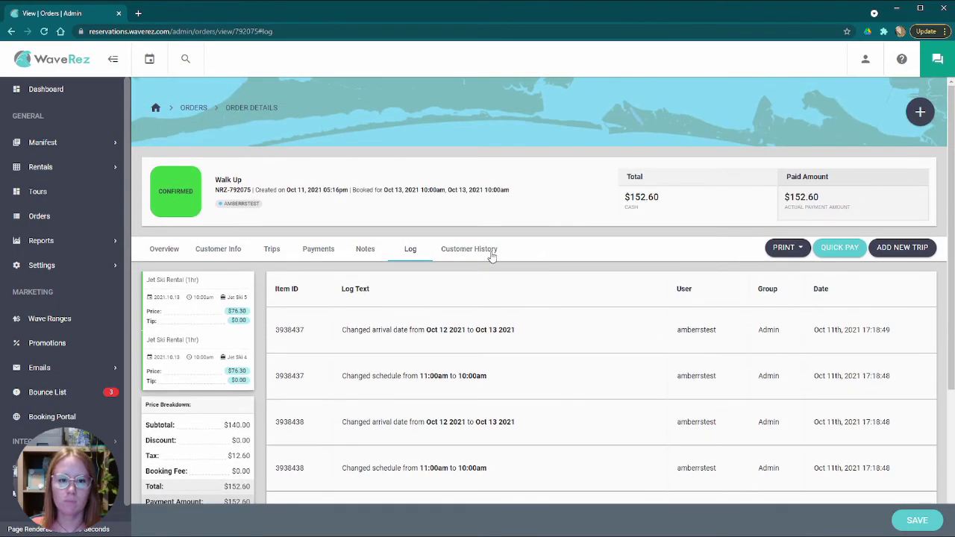
{"action": "scroll", "coordinate": [523, 250], "scroll_direction": "down", "scroll_amount": 3}
{"action": "mouse_move", "coordinate": [681, 258]}
{"action": "left_mouse_down"}
{"action": "mouse_move", "coordinate": [739, 261]}
{"action": "mouse_move", "coordinate": [693, 271]}
{"action": "left_mouse_up"}
{"action": "left_click", "coordinate": [620, 274]}
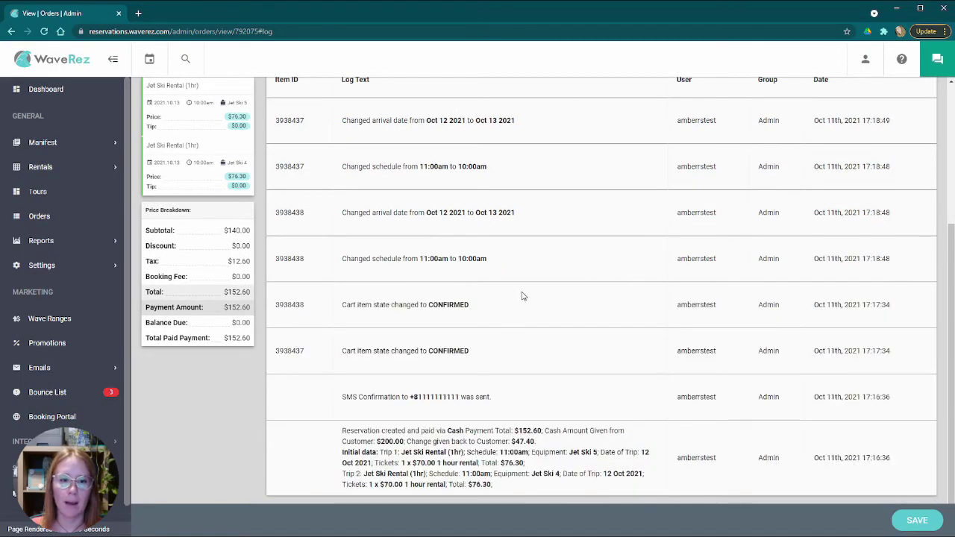
{"action": "scroll", "coordinate": [523, 296], "scroll_direction": "up", "scroll_amount": 3}
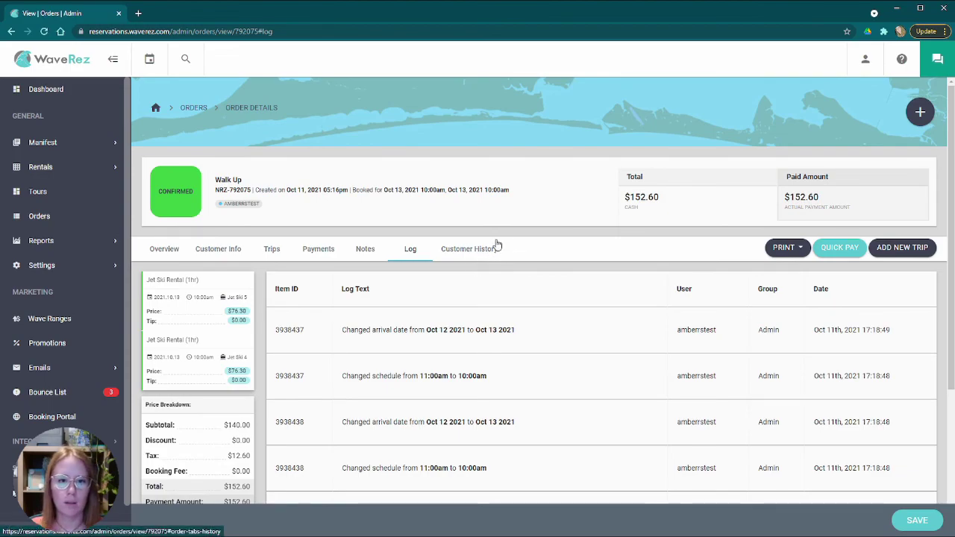
- Search the customer's order history with the range kept at '1 Year to Date'
{"action": "left_click", "coordinate": [476, 250]}
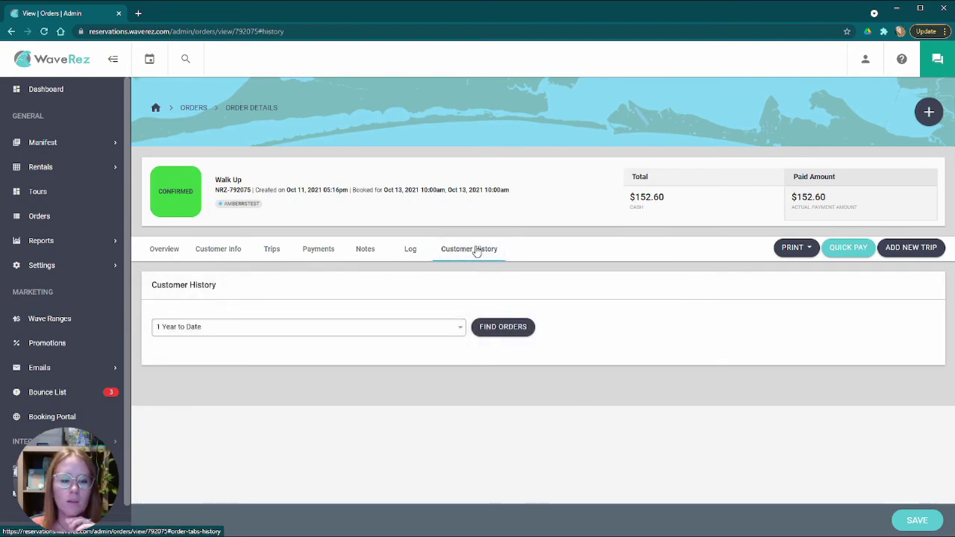
{"action": "left_click", "coordinate": [344, 336]}
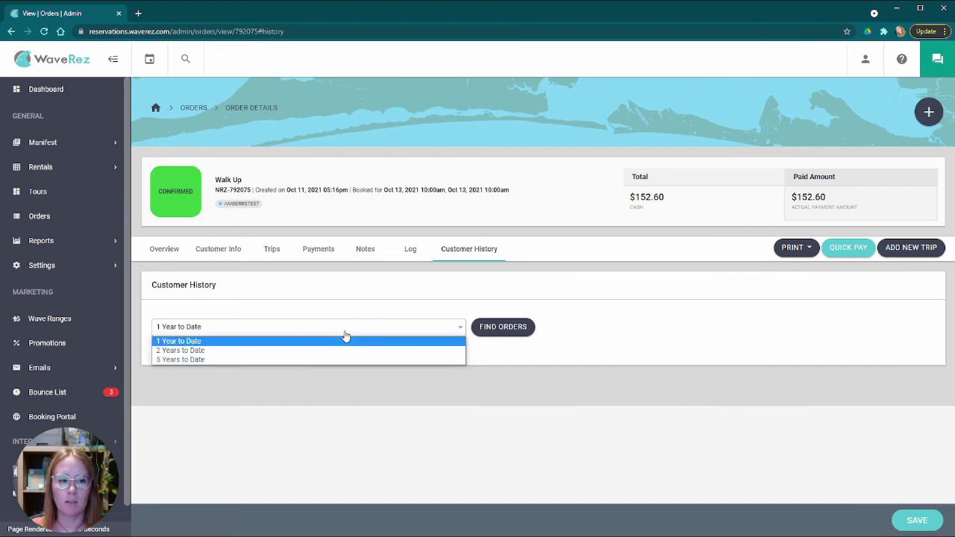
{"action": "left_click", "coordinate": [193, 345]}
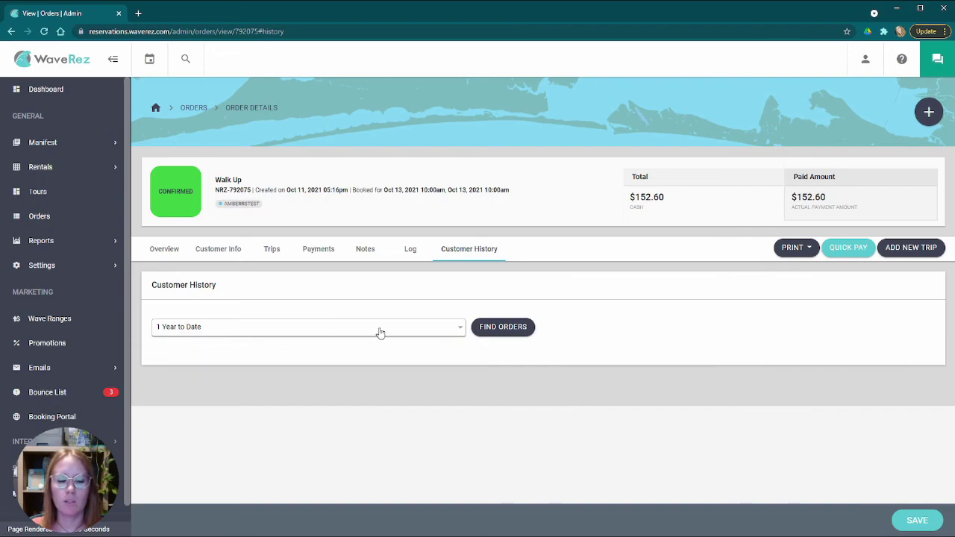
{"action": "left_click", "coordinate": [510, 337]}
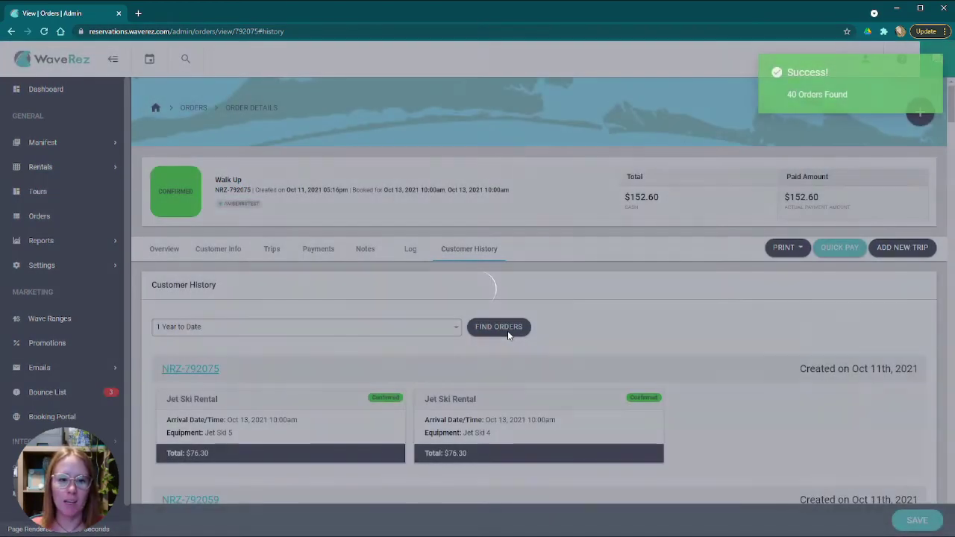
- Browse the 40 past orders found and point out the Walk Up order title
{"action": "scroll", "coordinate": [506, 338], "scroll_direction": "down", "scroll_amount": 5}
{"action": "scroll", "coordinate": [506, 339], "scroll_direction": "down", "scroll_amount": 20}
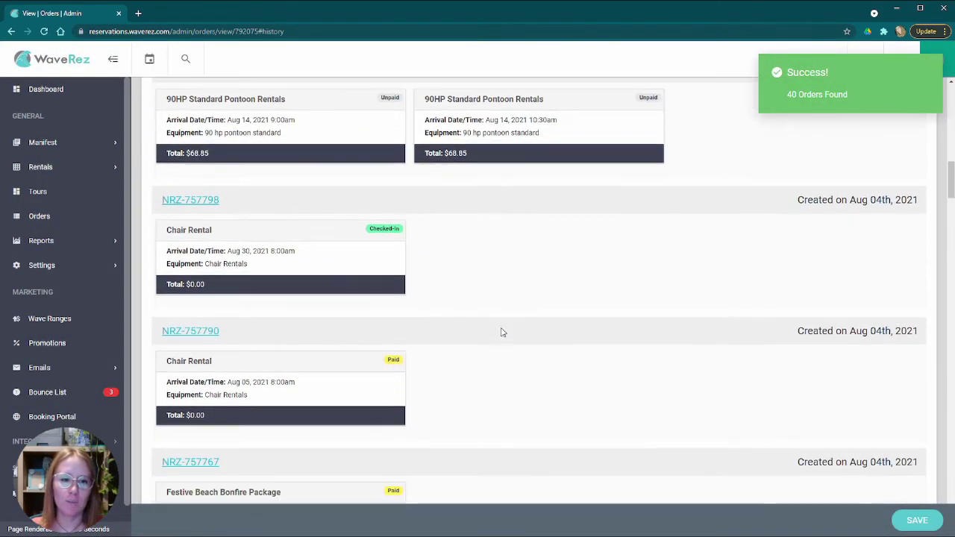
{"action": "scroll", "coordinate": [498, 326], "scroll_direction": "down", "scroll_amount": 20}
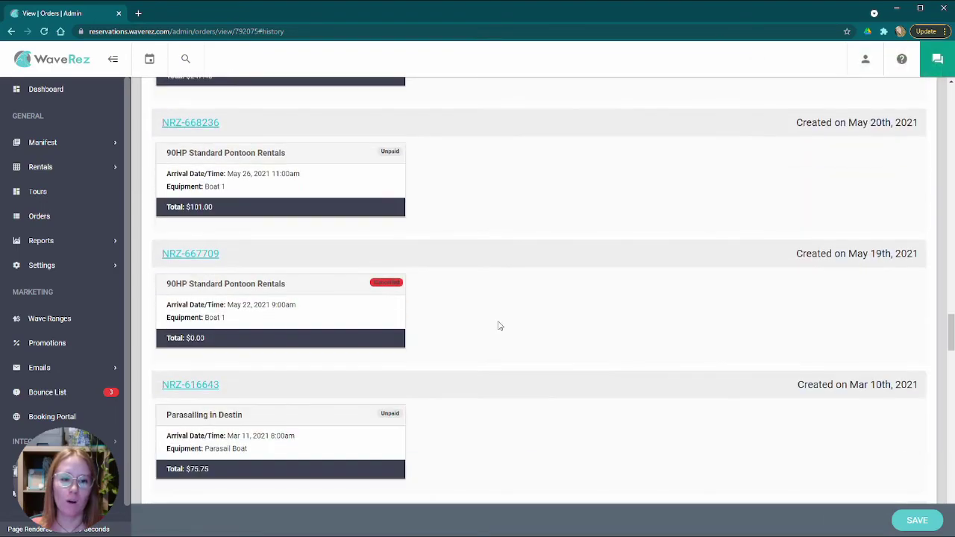
{"action": "scroll", "coordinate": [492, 325], "scroll_direction": "up", "scroll_amount": 20}
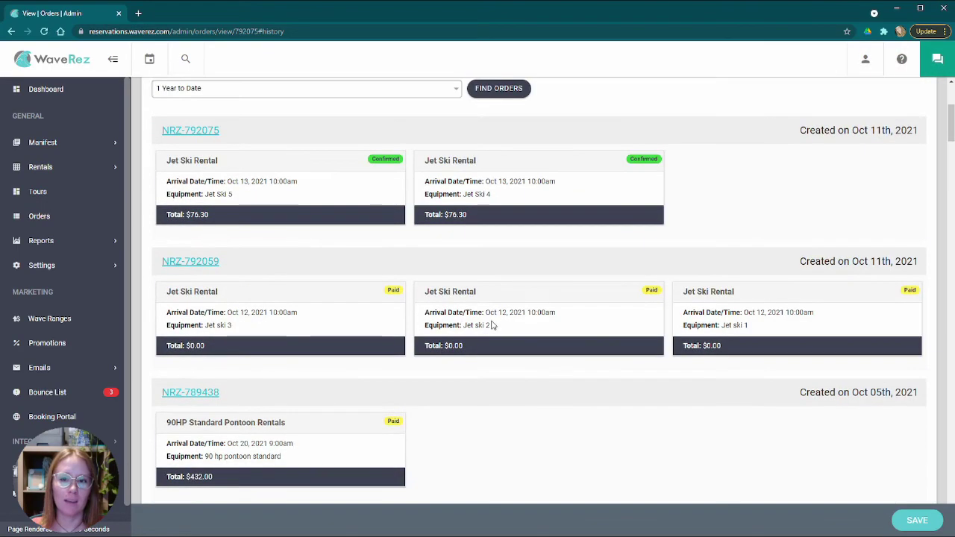
{"action": "scroll", "coordinate": [477, 326], "scroll_direction": "down", "scroll_amount": 10}
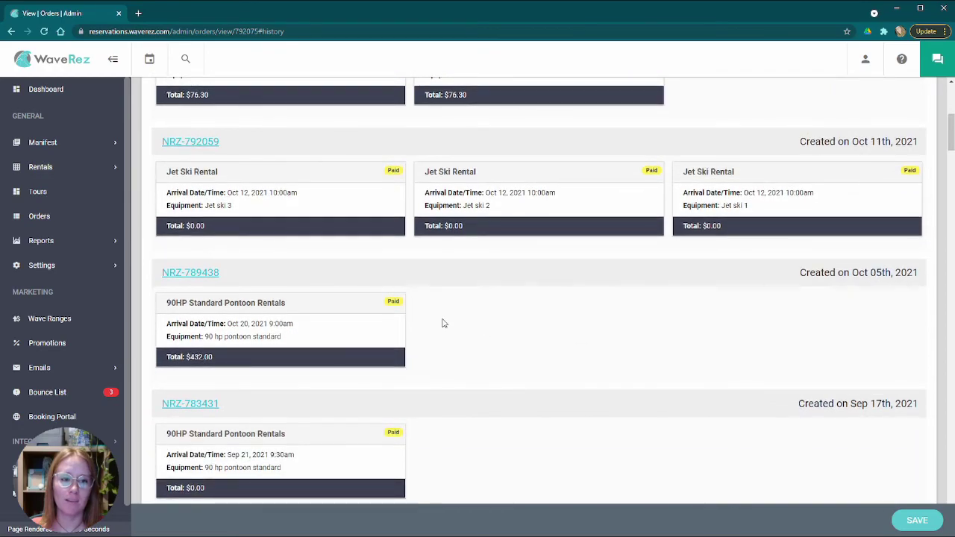
{"action": "scroll", "coordinate": [443, 323], "scroll_direction": "down", "scroll_amount": 2}
{"action": "scroll", "coordinate": [560, 332], "scroll_direction": "up", "scroll_amount": 12}
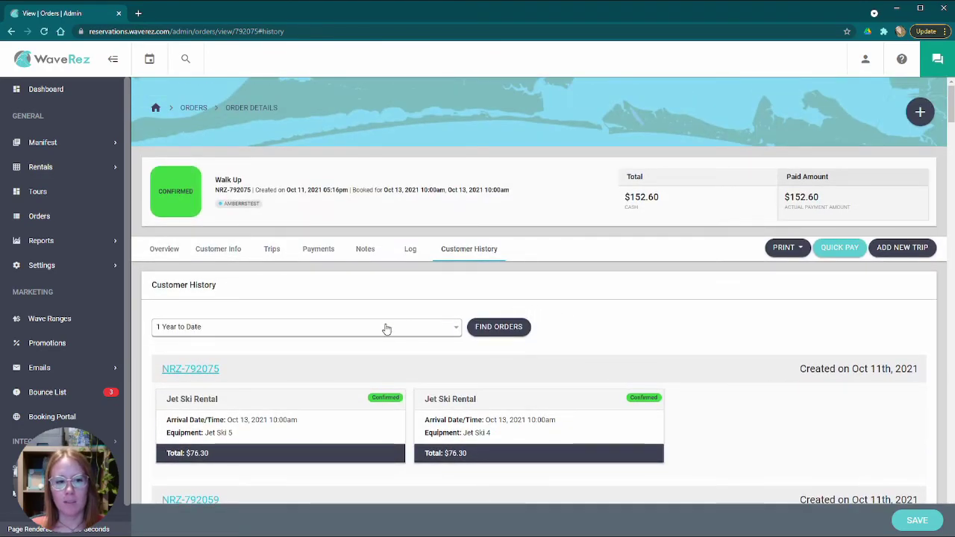
{"action": "scroll", "coordinate": [229, 343], "scroll_direction": "down", "scroll_amount": 2}
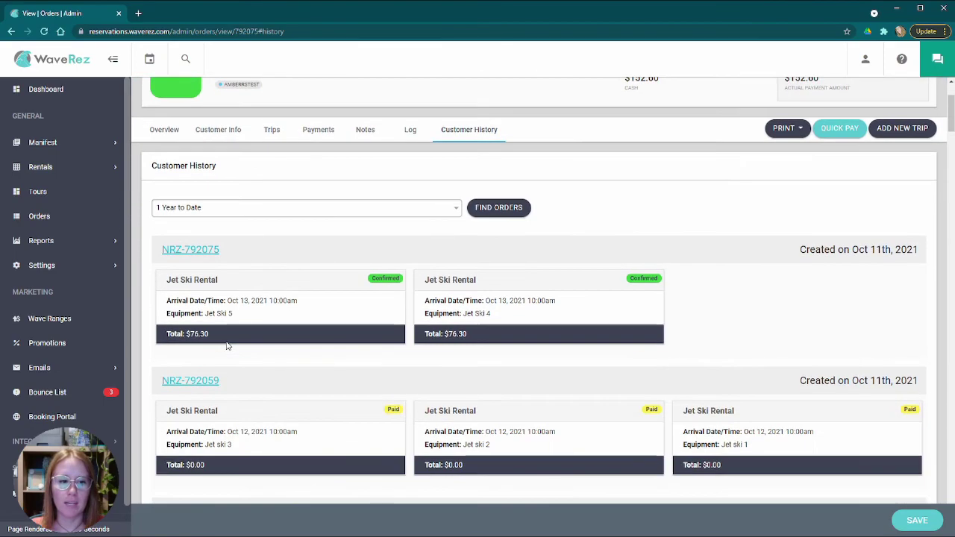
{"action": "scroll", "coordinate": [257, 335], "scroll_direction": "up", "scroll_amount": 2}
{"action": "left_click_drag", "start_coordinate": [216, 180], "coordinate": [273, 182]}
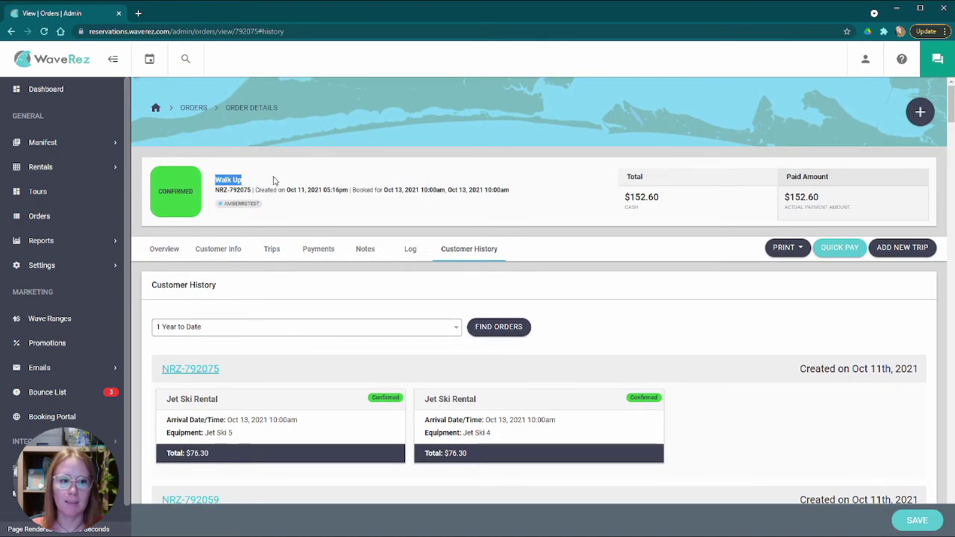
{"action": "left_click", "coordinate": [632, 320]}
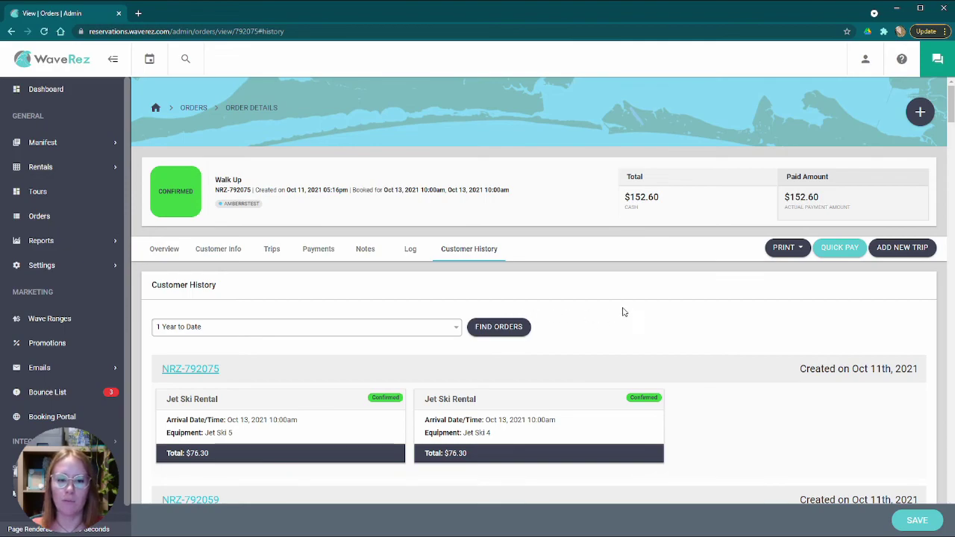
- Check the customer overview, then show the order's Payments list with the $152.60 cash payment
{"action": "left_click", "coordinate": [165, 248]}
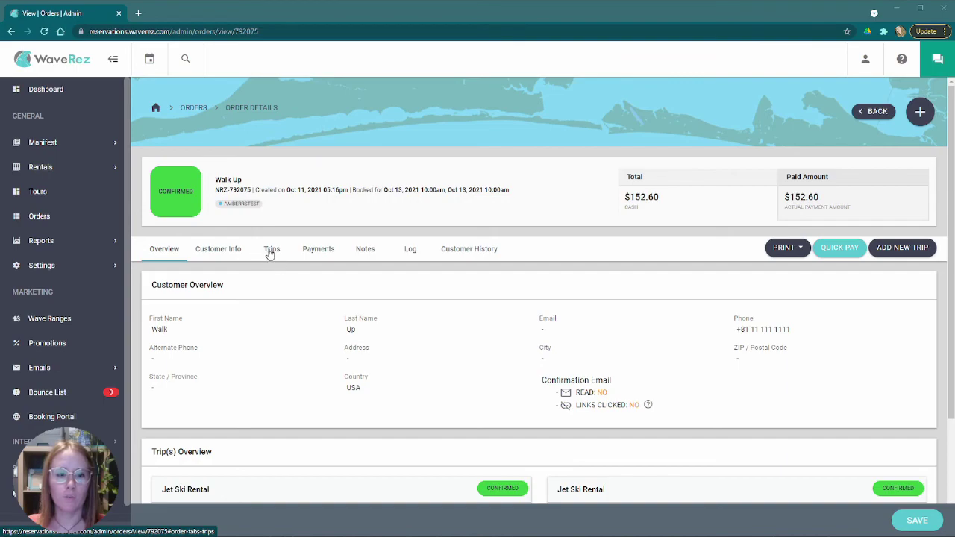
{"action": "left_click", "coordinate": [306, 251]}
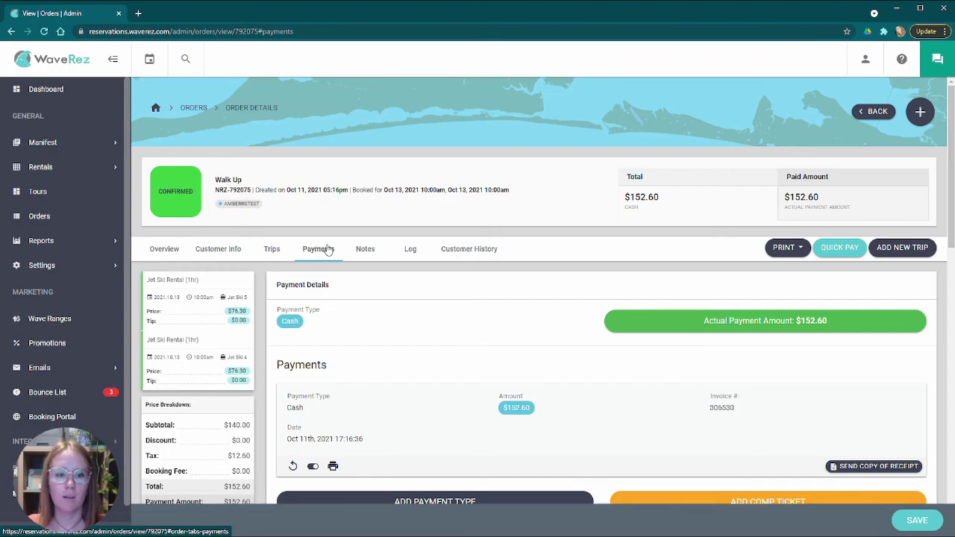
{"action": "scroll", "coordinate": [407, 289], "scroll_direction": "down", "scroll_amount": 2}
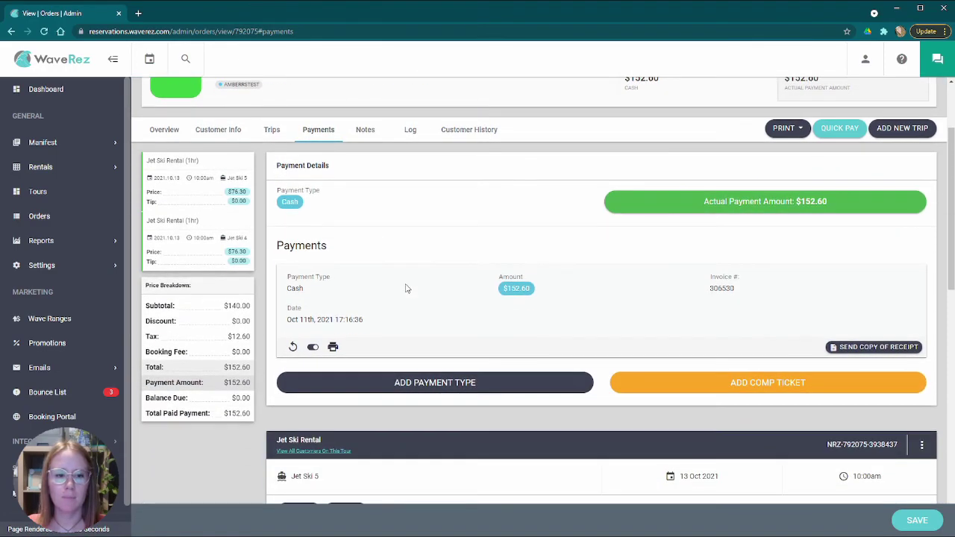
- Refund 10.00 of the cash payment and point out the resulting $10.00 balance due
{"action": "left_click", "coordinate": [293, 347]}
{"action": "left_click_drag", "start_coordinate": [406, 128], "coordinate": [320, 130]}
{"action": "type", "text": "10"}
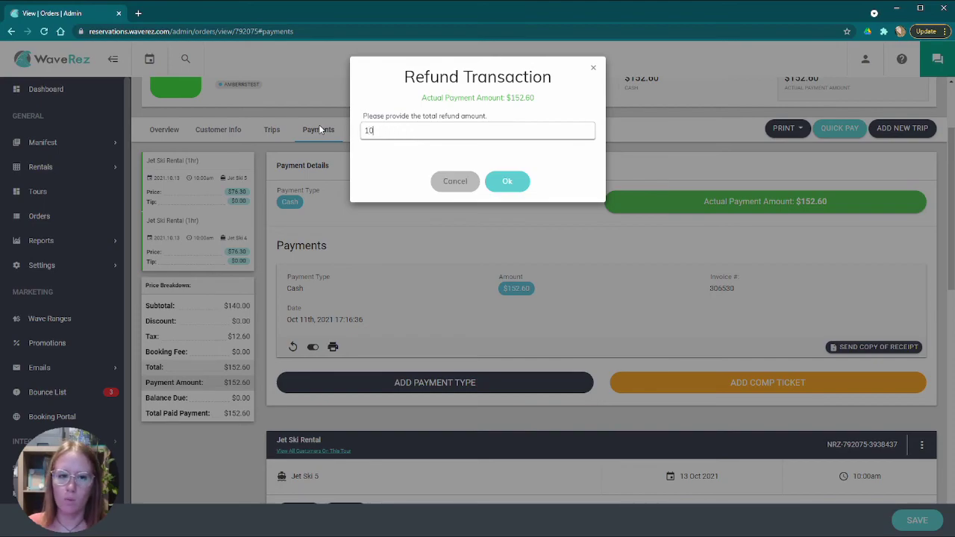
{"action": "type", "text": ".00"}
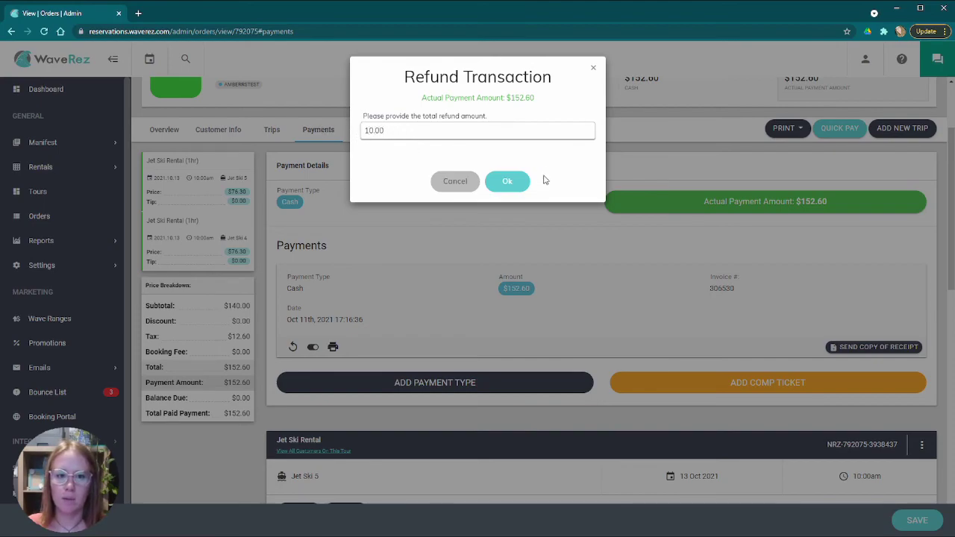
{"action": "left_click", "coordinate": [510, 187]}
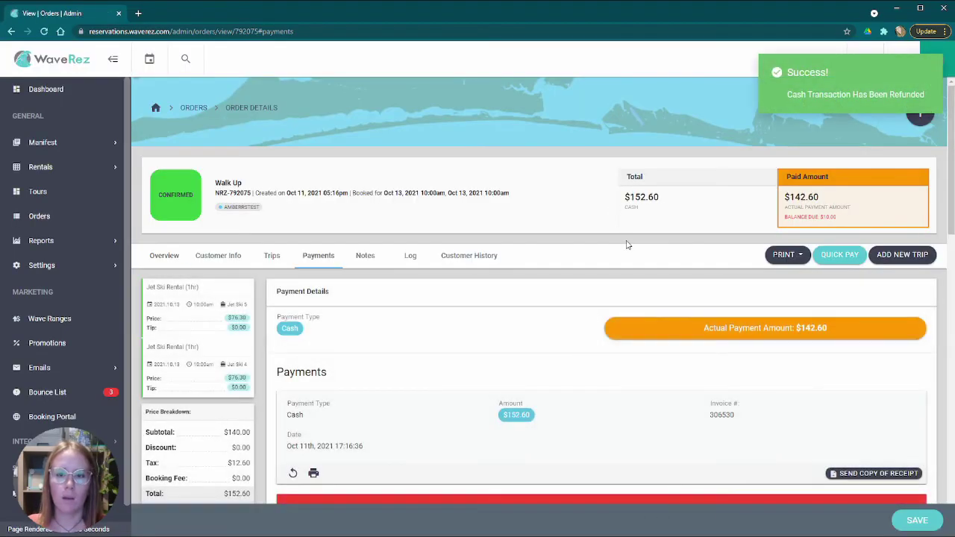
{"action": "left_click_drag", "start_coordinate": [791, 217], "coordinate": [851, 216]}
{"action": "left_click", "coordinate": [848, 216]}
{"action": "scroll", "coordinate": [515, 298], "scroll_direction": "down", "scroll_amount": 2}
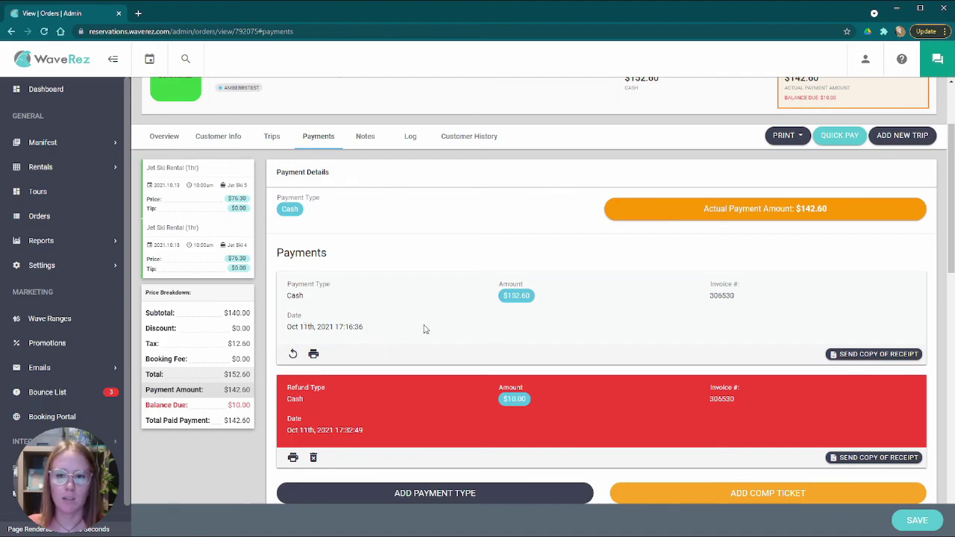
{"action": "scroll", "coordinate": [422, 341], "scroll_direction": "up", "scroll_amount": 2}
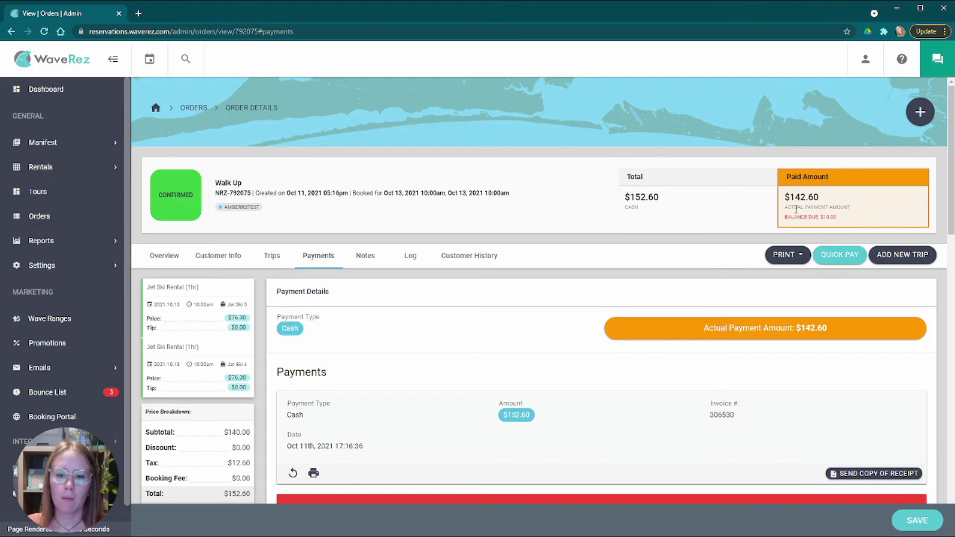
{"action": "left_click_drag", "start_coordinate": [785, 217], "coordinate": [869, 219]}
{"action": "left_click", "coordinate": [869, 220]}
{"action": "left_click_drag", "start_coordinate": [786, 196], "coordinate": [832, 202]}
{"action": "left_click", "coordinate": [832, 201]}
{"action": "left_click_drag", "start_coordinate": [624, 197], "coordinate": [688, 201]}
{"action": "left_click_drag", "start_coordinate": [783, 198], "coordinate": [843, 200]}
{"action": "left_click", "coordinate": [718, 216]}
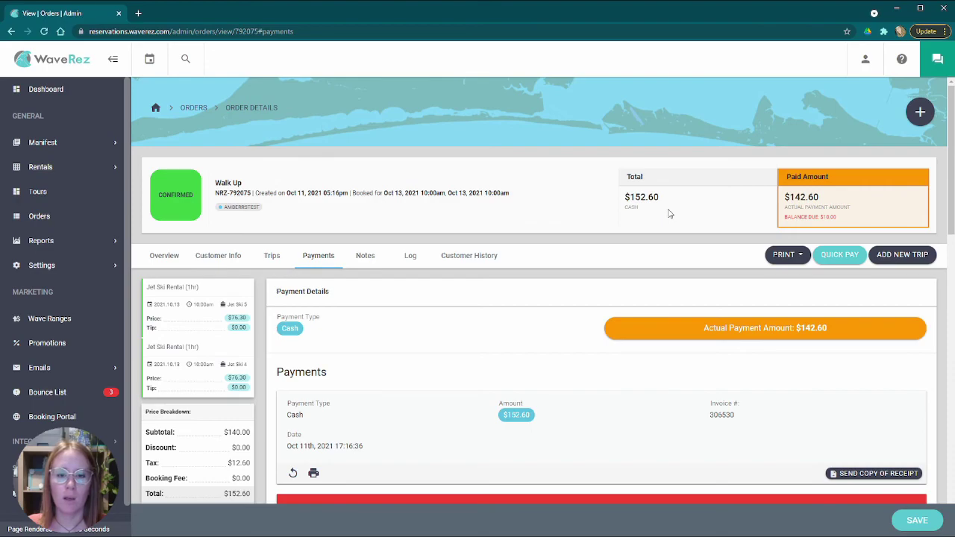
{"action": "left_click_drag", "start_coordinate": [628, 197], "coordinate": [676, 200]}
{"action": "left_click_drag", "start_coordinate": [785, 198], "coordinate": [836, 201]}
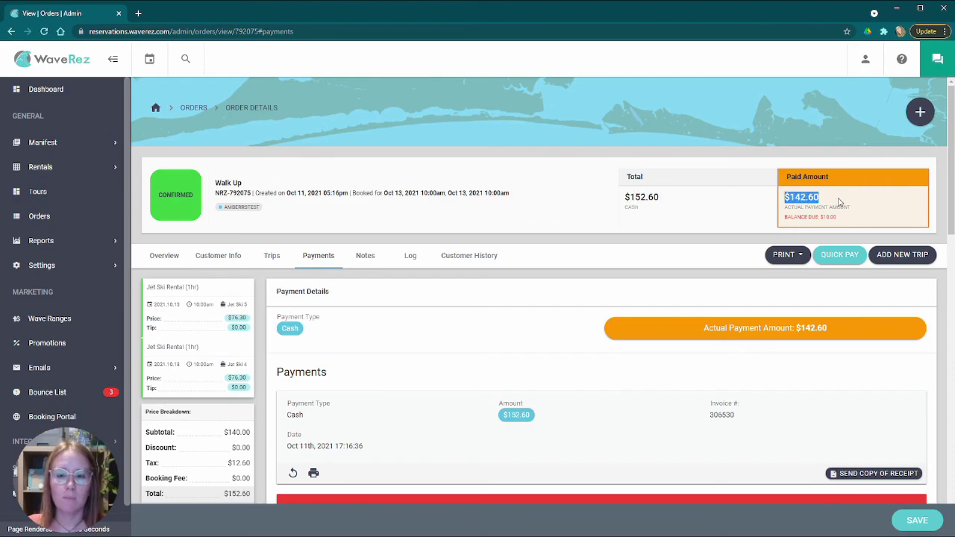
{"action": "left_click", "coordinate": [700, 211]}
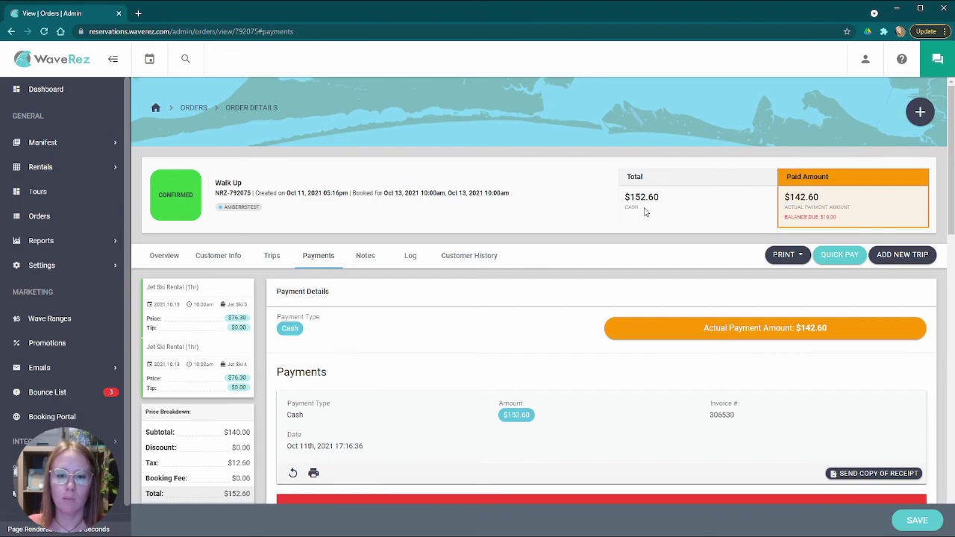
{"action": "left_click_drag", "start_coordinate": [625, 192], "coordinate": [681, 201]}
{"action": "left_click_drag", "start_coordinate": [785, 198], "coordinate": [836, 202]}
{"action": "left_click", "coordinate": [694, 207]}
{"action": "left_click", "coordinate": [278, 256]}
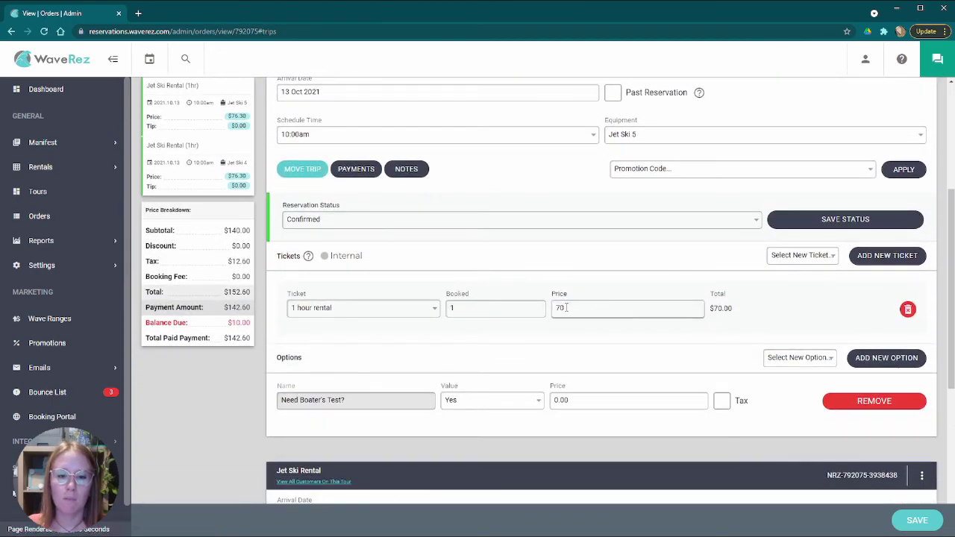
{"action": "scroll", "coordinate": [565, 307], "scroll_direction": "up", "scroll_amount": 4}
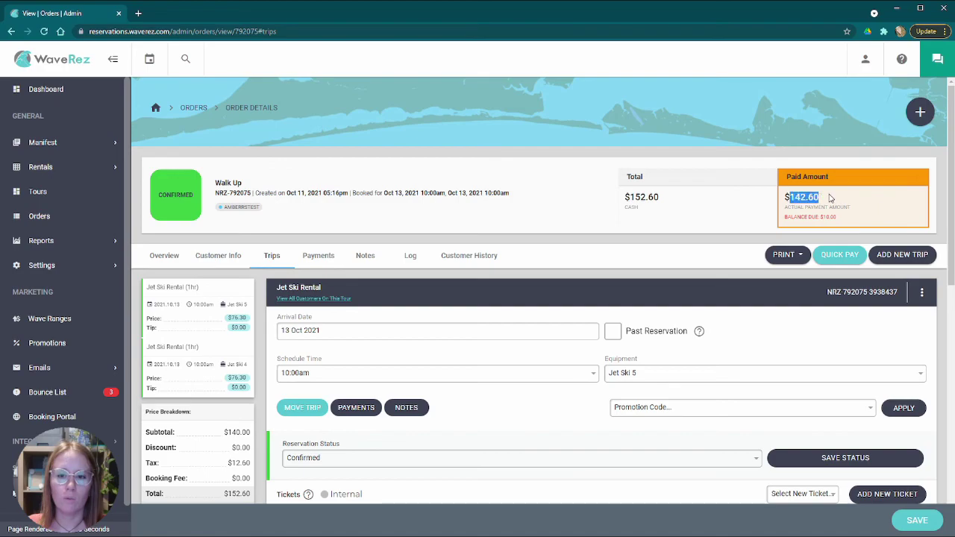
{"action": "scroll", "coordinate": [583, 303], "scroll_direction": "down", "scroll_amount": 3}
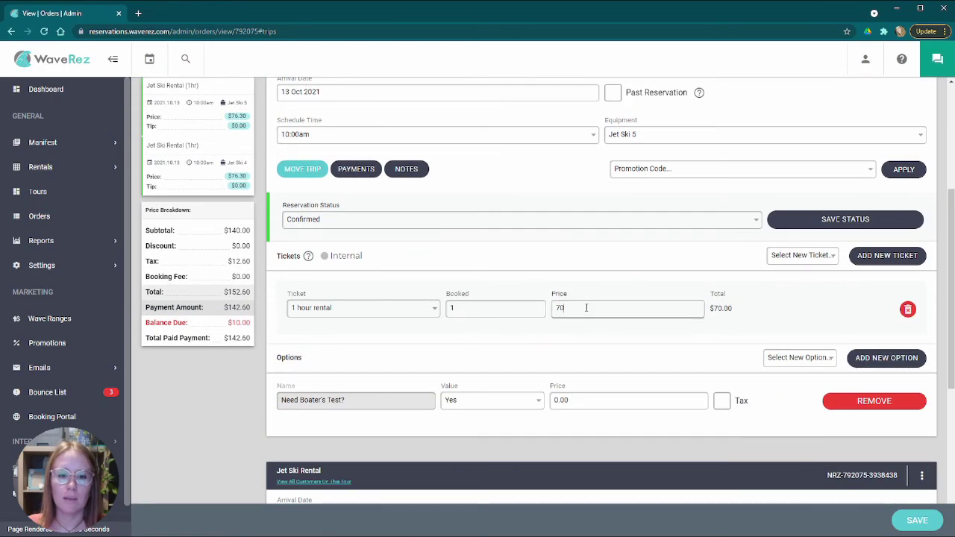
{"action": "scroll", "coordinate": [596, 267], "scroll_direction": "up", "scroll_amount": 4}
{"action": "left_click_drag", "start_coordinate": [626, 197], "coordinate": [715, 209]}
{"action": "left_click", "coordinate": [714, 209]}
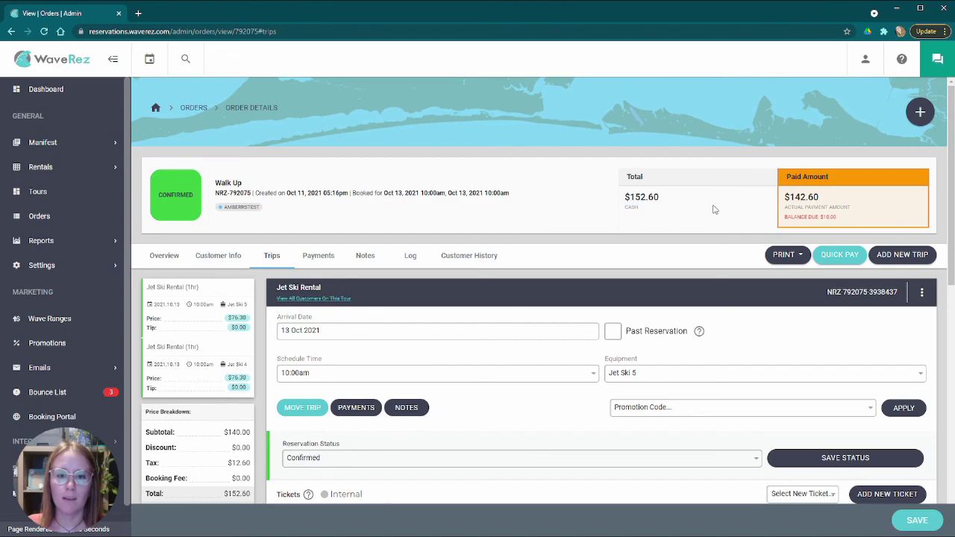
{"action": "left_click_drag", "start_coordinate": [791, 195], "coordinate": [838, 200]}
{"action": "left_click", "coordinate": [660, 227]}
{"action": "scroll", "coordinate": [525, 302], "scroll_direction": "down", "scroll_amount": 2}
{"action": "scroll", "coordinate": [525, 302], "scroll_direction": "down", "scroll_amount": 1}
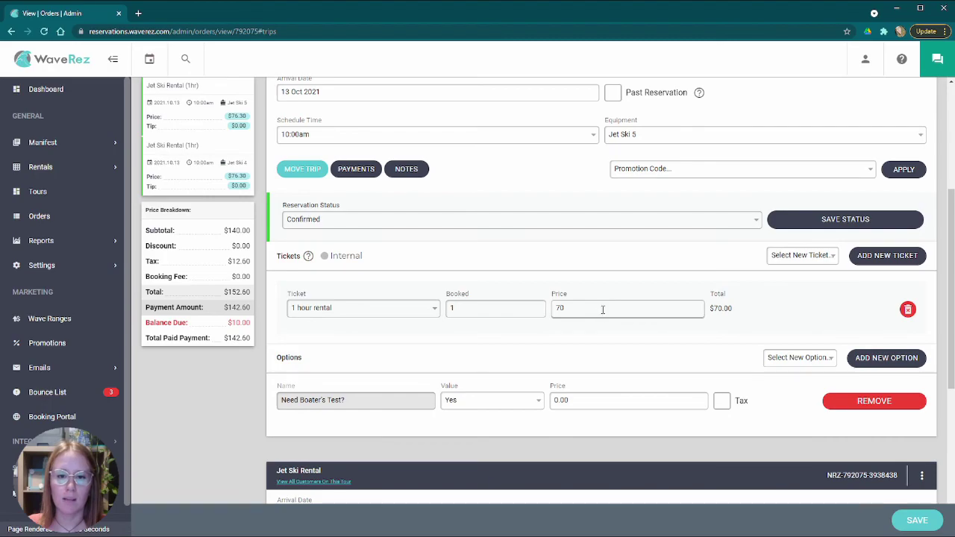
{"action": "scroll", "coordinate": [603, 313], "scroll_direction": "up", "scroll_amount": 3}
{"action": "left_click_drag", "start_coordinate": [617, 204], "coordinate": [706, 192]}
{"action": "left_click_drag", "start_coordinate": [797, 196], "coordinate": [859, 200]}
{"action": "left_click", "coordinate": [685, 215]}
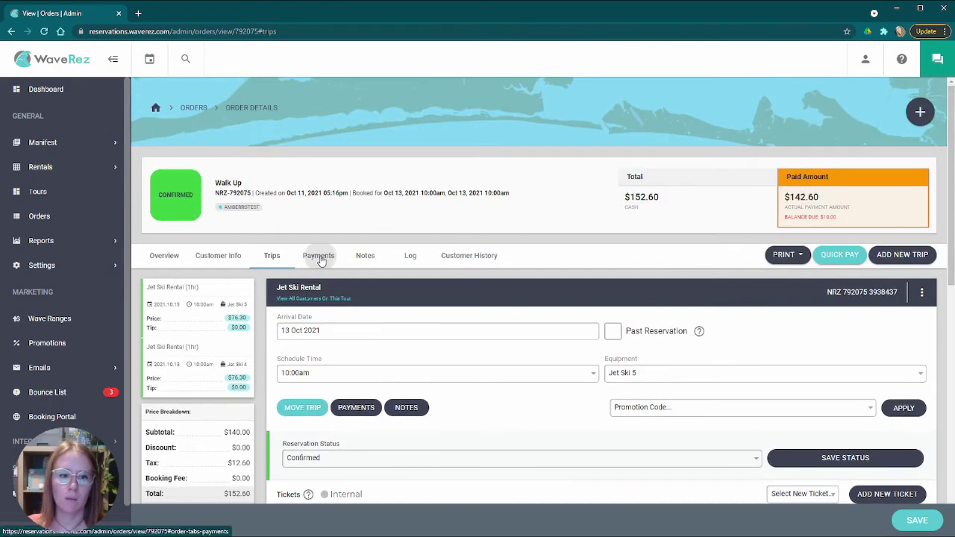
{"action": "left_click", "coordinate": [317, 255]}
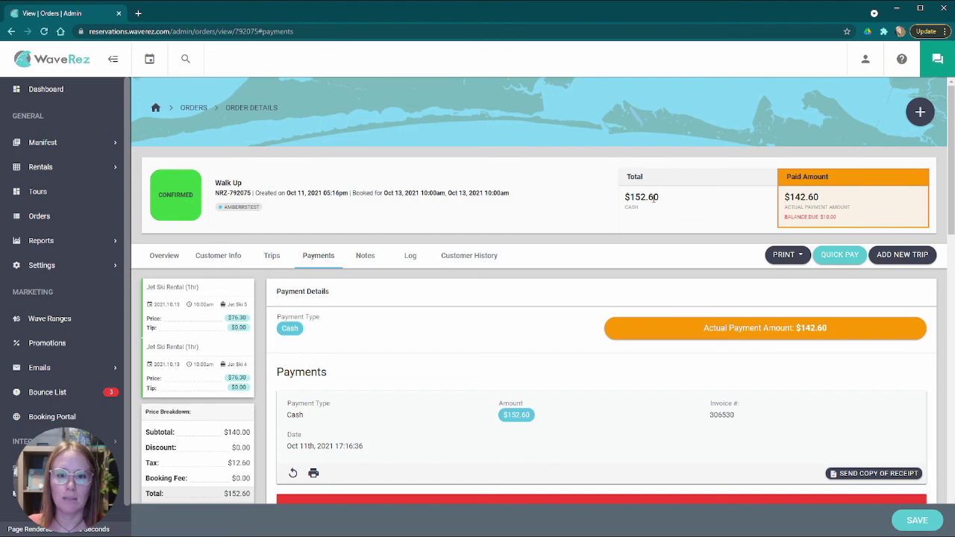
{"action": "double_click", "coordinate": [683, 200]}
{"action": "left_click_drag", "start_coordinate": [782, 198], "coordinate": [829, 198]}
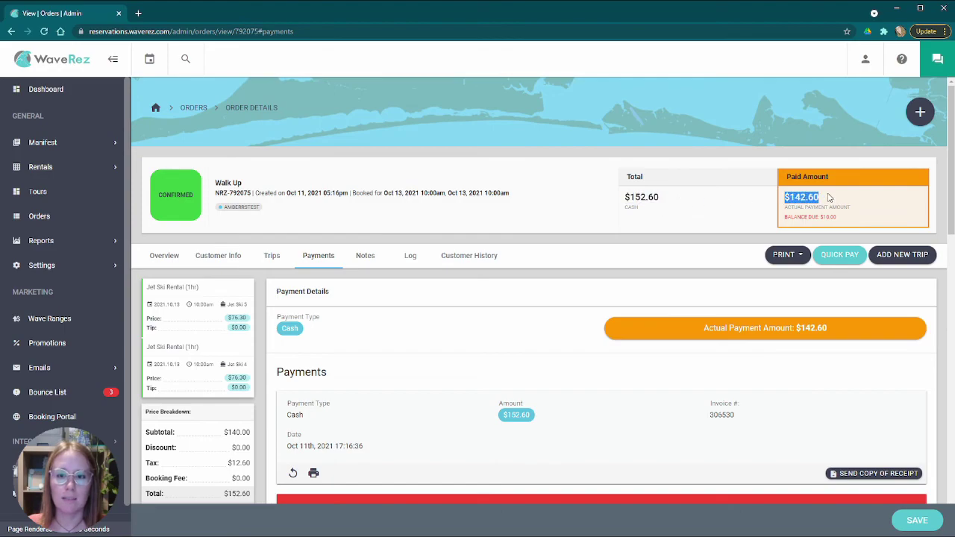
{"action": "left_click", "coordinate": [773, 169]}
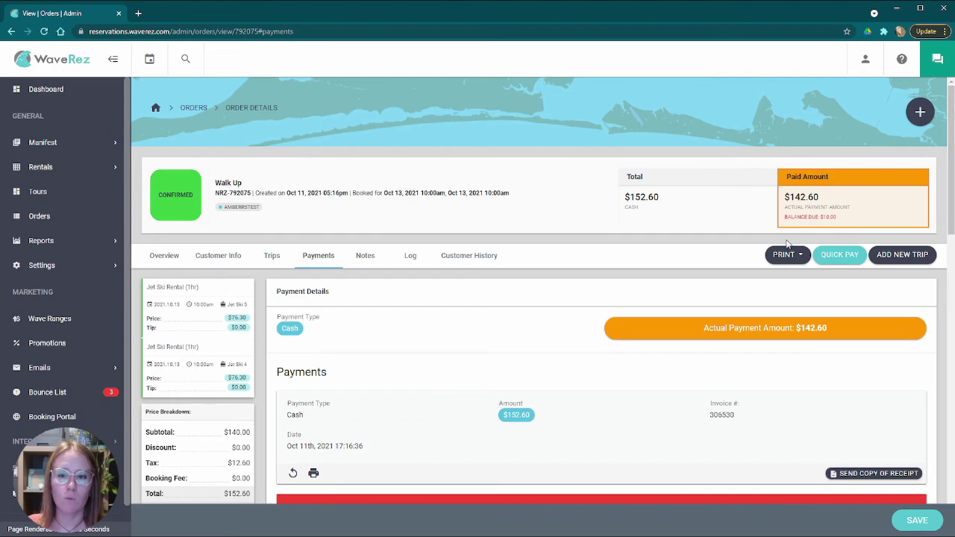
{"action": "left_click_drag", "start_coordinate": [822, 217], "coordinate": [843, 219]}
{"action": "left_click", "coordinate": [865, 221]}
{"action": "left_click_drag", "start_coordinate": [622, 197], "coordinate": [672, 202]}
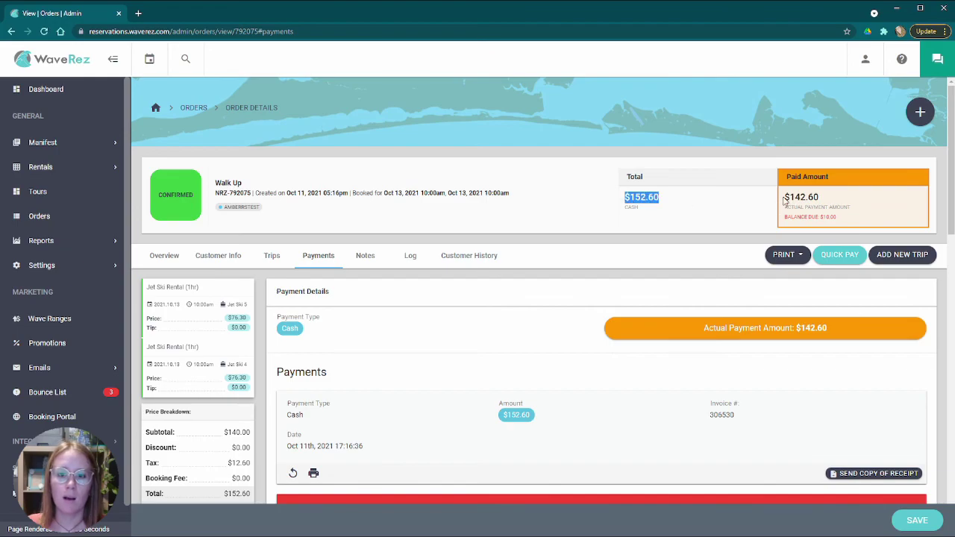
{"action": "left_click_drag", "start_coordinate": [785, 199], "coordinate": [838, 201]}
{"action": "left_click", "coordinate": [876, 201]}
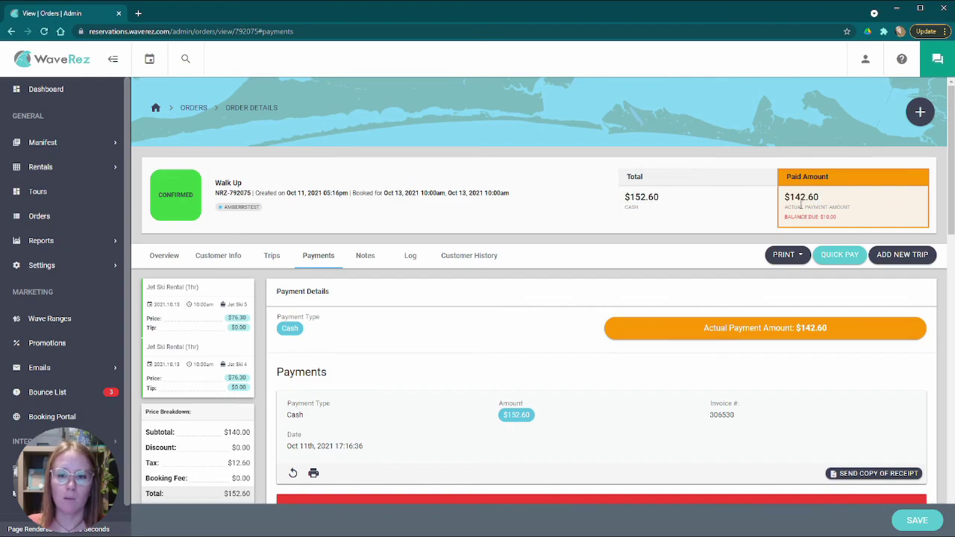
{"action": "left_click_drag", "start_coordinate": [819, 217], "coordinate": [858, 219]}
{"action": "left_click", "coordinate": [873, 216]}
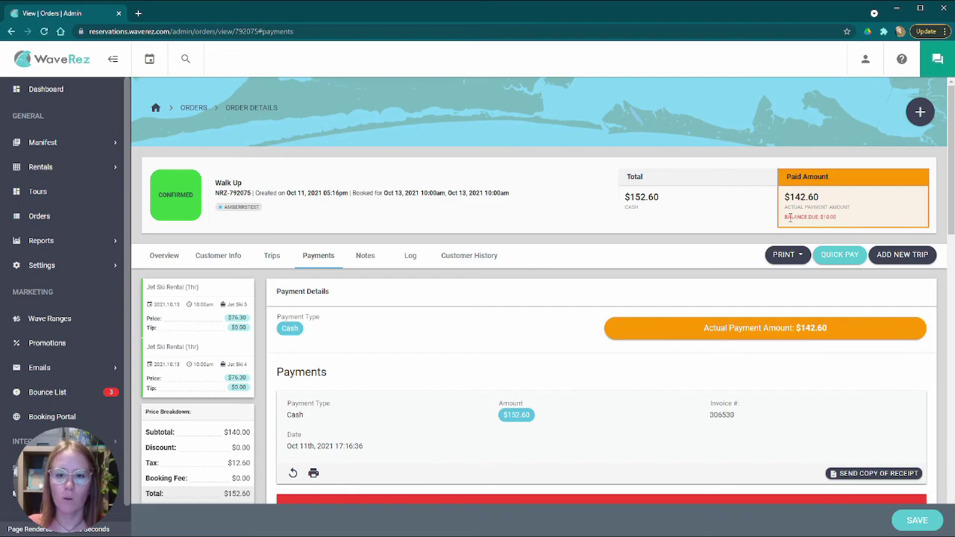
{"action": "left_click_drag", "start_coordinate": [820, 216], "coordinate": [838, 218]}
{"action": "left_click", "coordinate": [866, 218]}
{"action": "left_click_drag", "start_coordinate": [819, 218], "coordinate": [858, 219]}
{"action": "left_click", "coordinate": [870, 219]}
{"action": "scroll", "coordinate": [552, 254], "scroll_direction": "down", "scroll_amount": 2}
{"action": "scroll", "coordinate": [552, 254], "scroll_direction": "up", "scroll_amount": 2}
{"action": "scroll", "coordinate": [563, 262], "scroll_direction": "down", "scroll_amount": 4}
{"action": "left_click", "coordinate": [441, 377]}
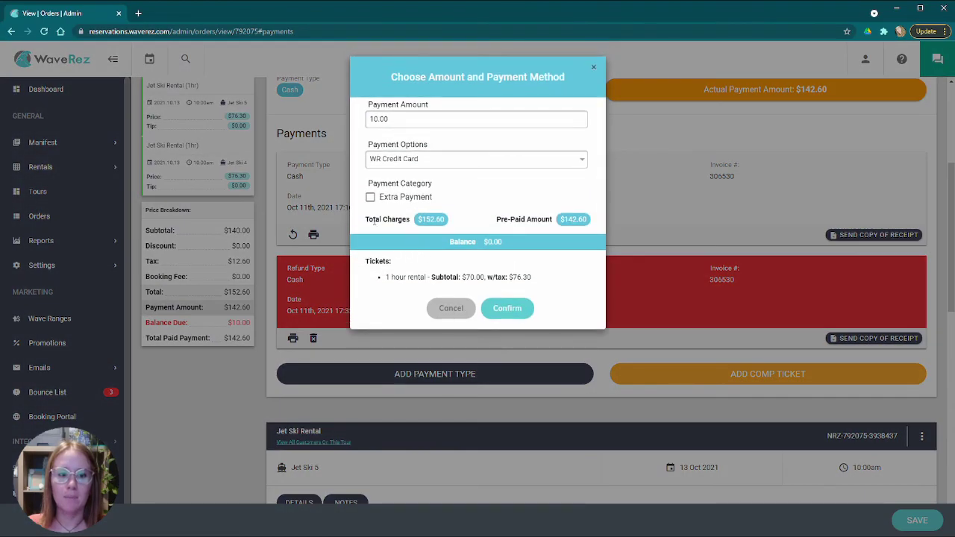
{"action": "left_click", "coordinate": [371, 196]}
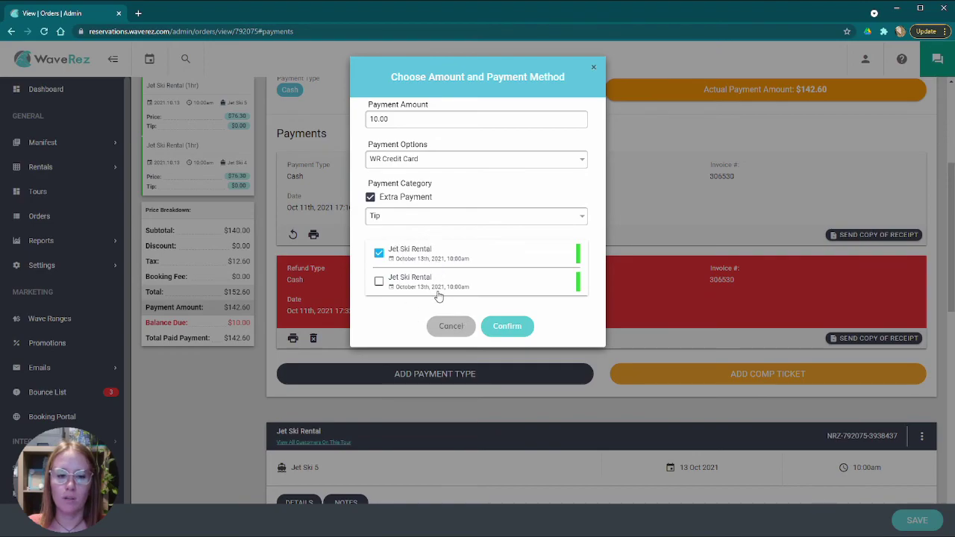
{"action": "left_click", "coordinate": [450, 333]}
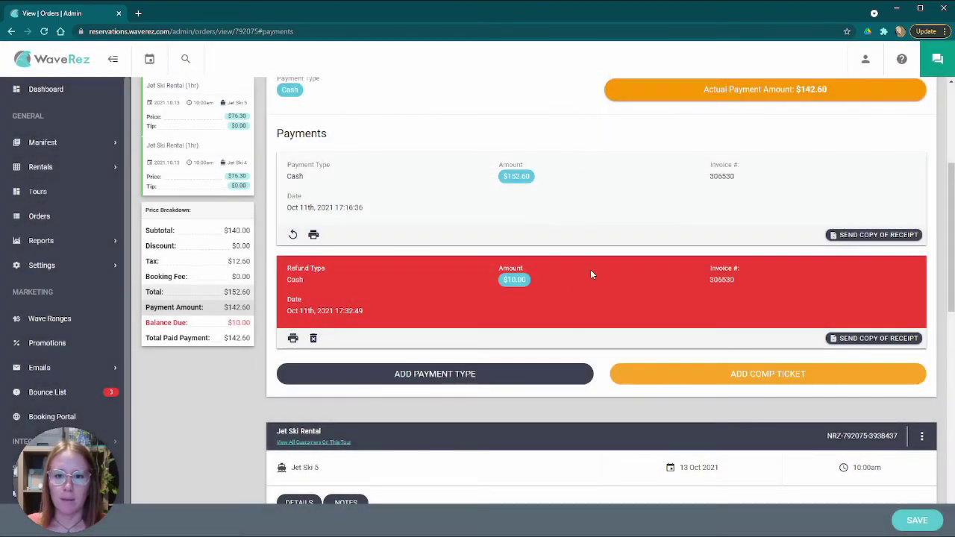
{"action": "scroll", "coordinate": [597, 275], "scroll_direction": "down", "scroll_amount": 5}
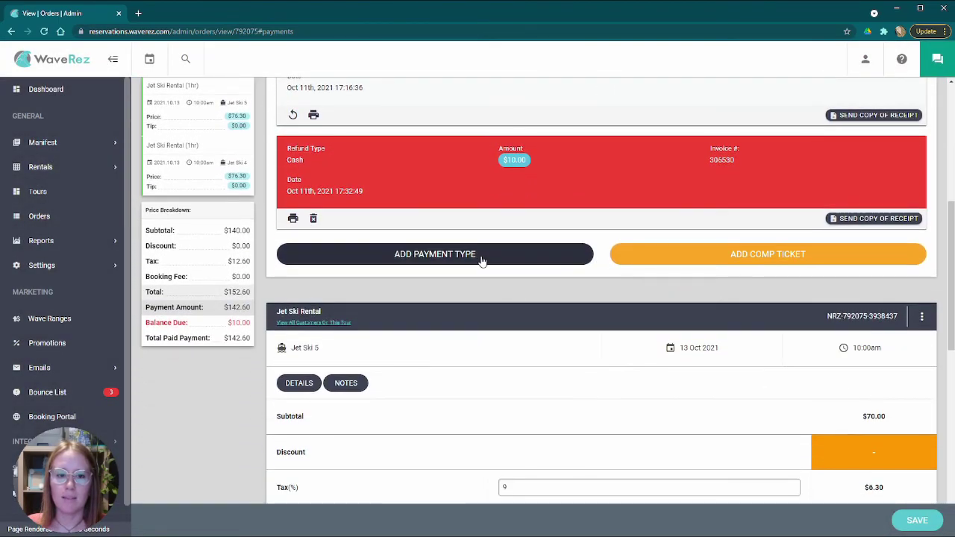
{"action": "left_click", "coordinate": [481, 258]}
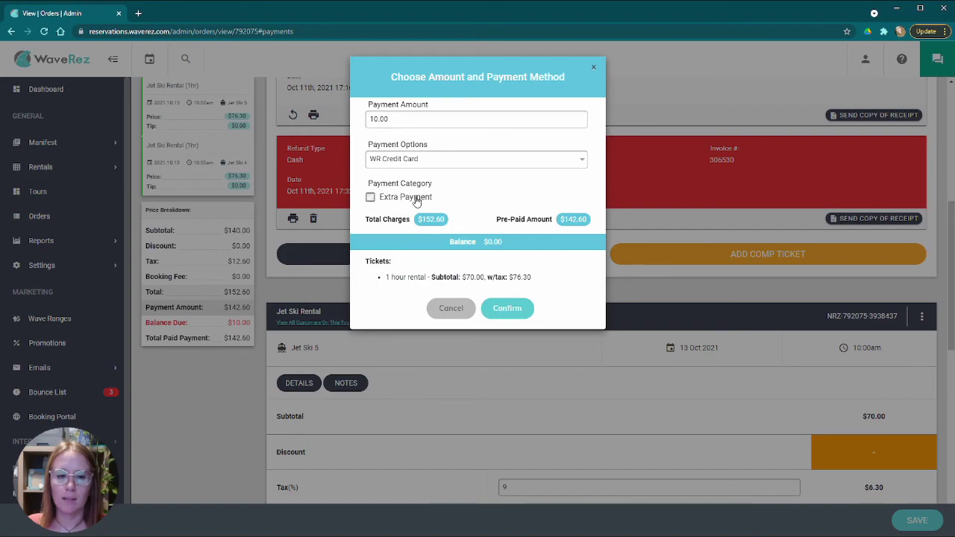
{"action": "left_click", "coordinate": [455, 308]}
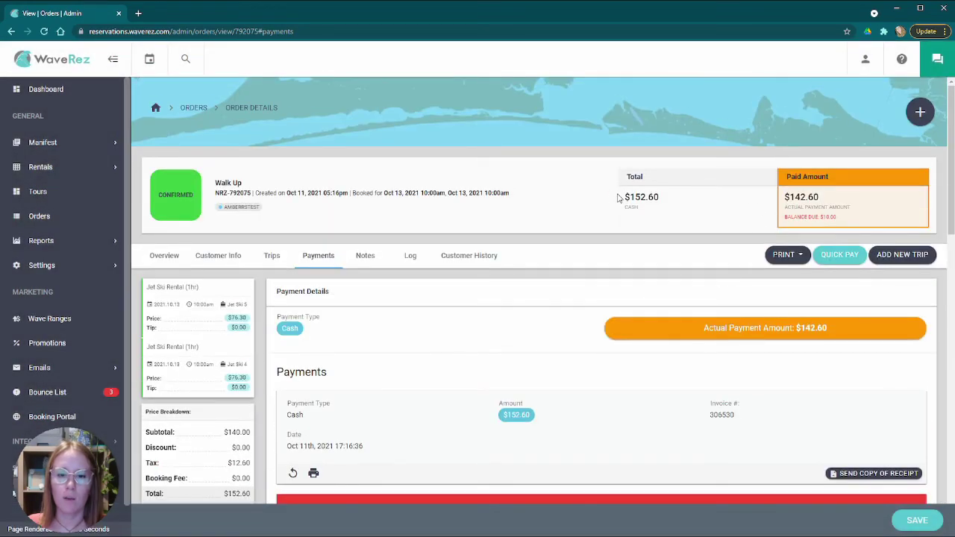
{"action": "left_click_drag", "start_coordinate": [618, 197], "coordinate": [699, 203]}
{"action": "left_click", "coordinate": [813, 195]}
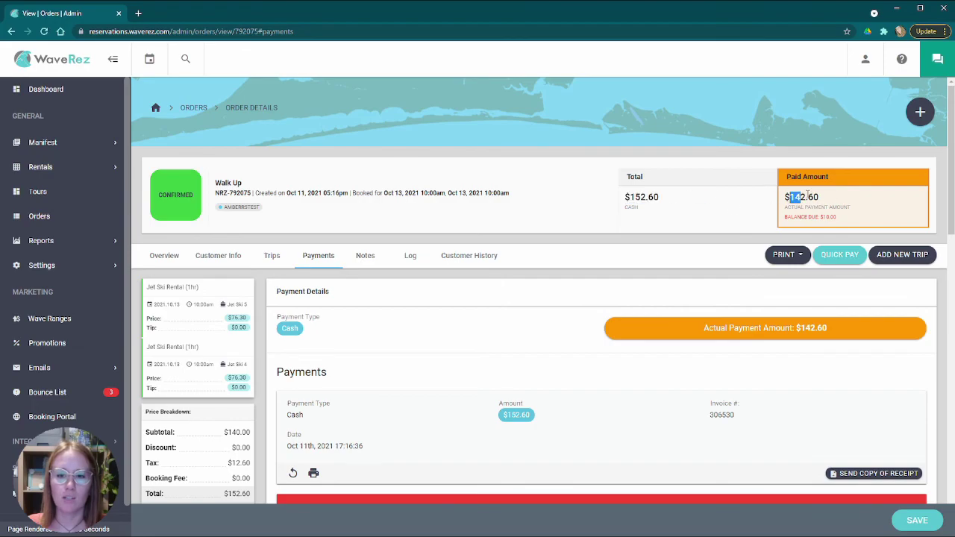
{"action": "scroll", "coordinate": [660, 264], "scroll_direction": "down", "scroll_amount": 2}
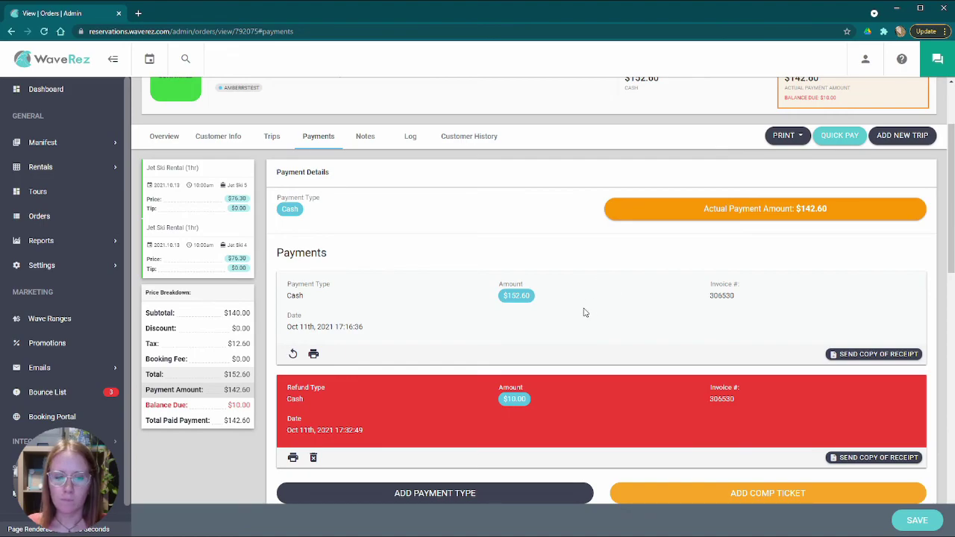
{"action": "scroll", "coordinate": [585, 313], "scroll_direction": "down", "scroll_amount": 2}
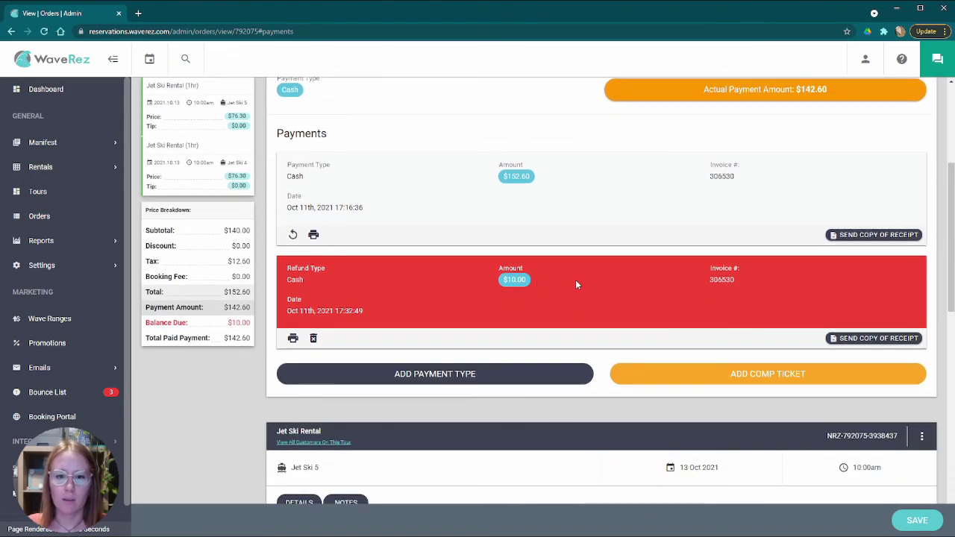
{"action": "scroll", "coordinate": [574, 280], "scroll_direction": "up", "scroll_amount": 4}
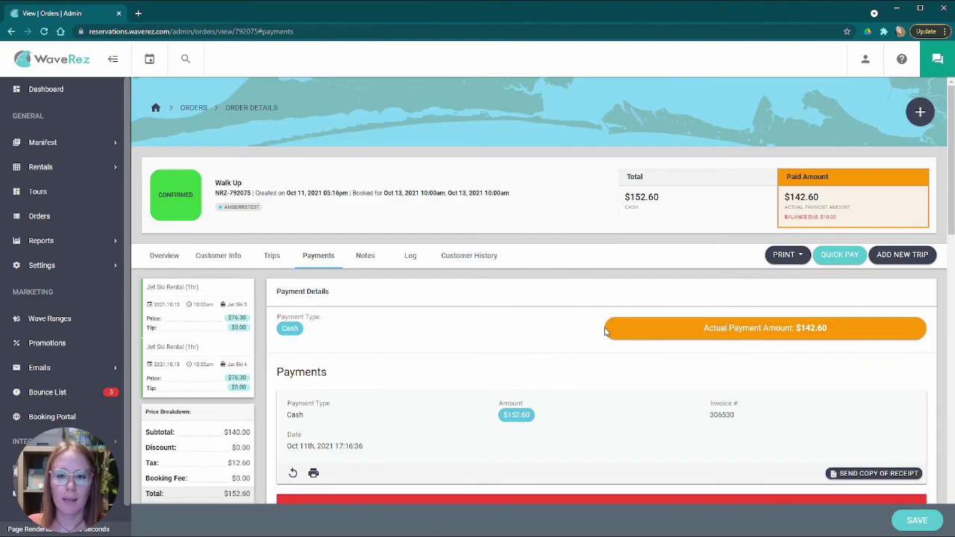
{"action": "scroll", "coordinate": [561, 331], "scroll_direction": "down", "scroll_amount": 4}
{"action": "scroll", "coordinate": [452, 322], "scroll_direction": "up", "scroll_amount": 2}
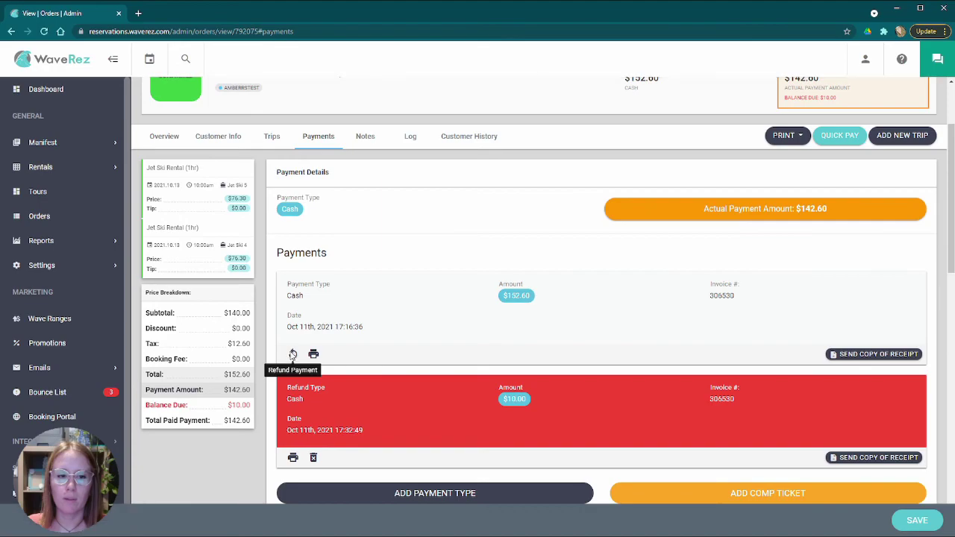
- Refund the full 142.60 cash payment and compare the $0.00 paid against the $152.60 total
{"action": "left_click", "coordinate": [292, 354]}
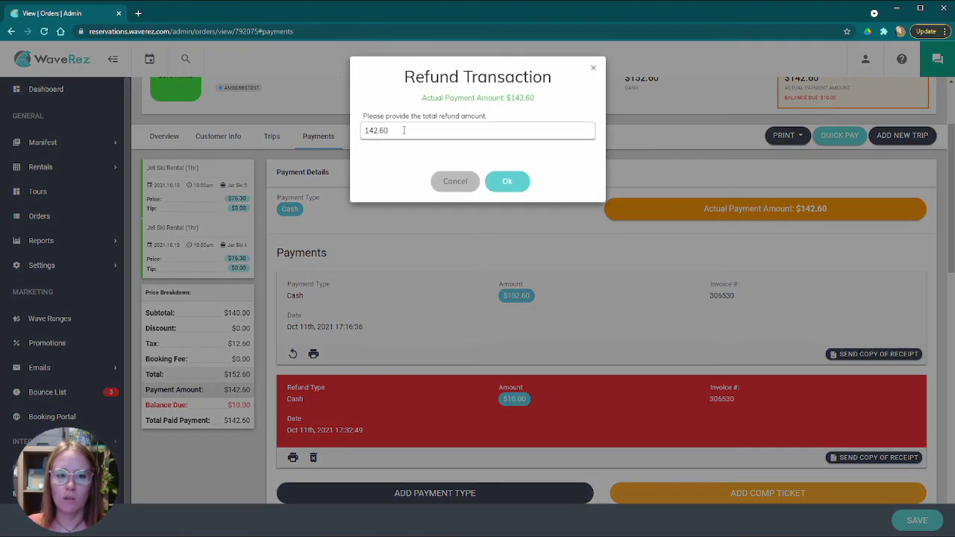
{"action": "left_click", "coordinate": [521, 180]}
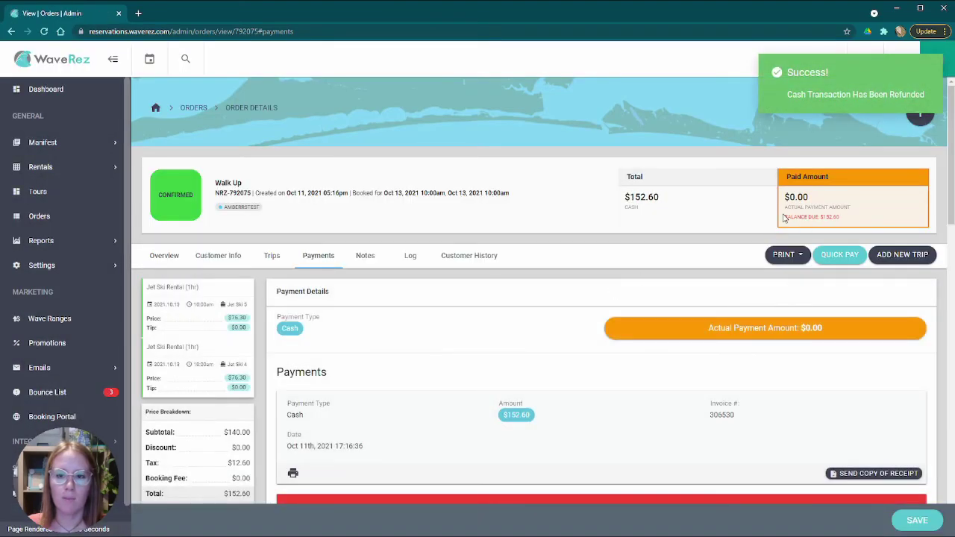
{"action": "left_click_drag", "start_coordinate": [784, 217], "coordinate": [854, 215]}
{"action": "left_click_drag", "start_coordinate": [618, 198], "coordinate": [670, 200]}
{"action": "left_click_drag", "start_coordinate": [788, 197], "coordinate": [829, 197]}
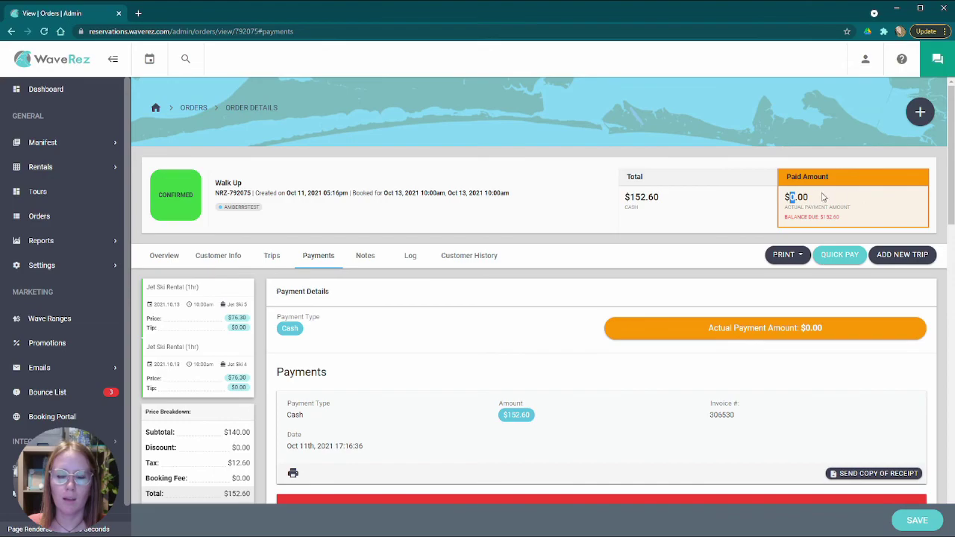
{"action": "left_click_drag", "start_coordinate": [626, 198], "coordinate": [660, 197]}
{"action": "left_click_drag", "start_coordinate": [812, 197], "coordinate": [780, 196]}
{"action": "left_click", "coordinate": [779, 196]}
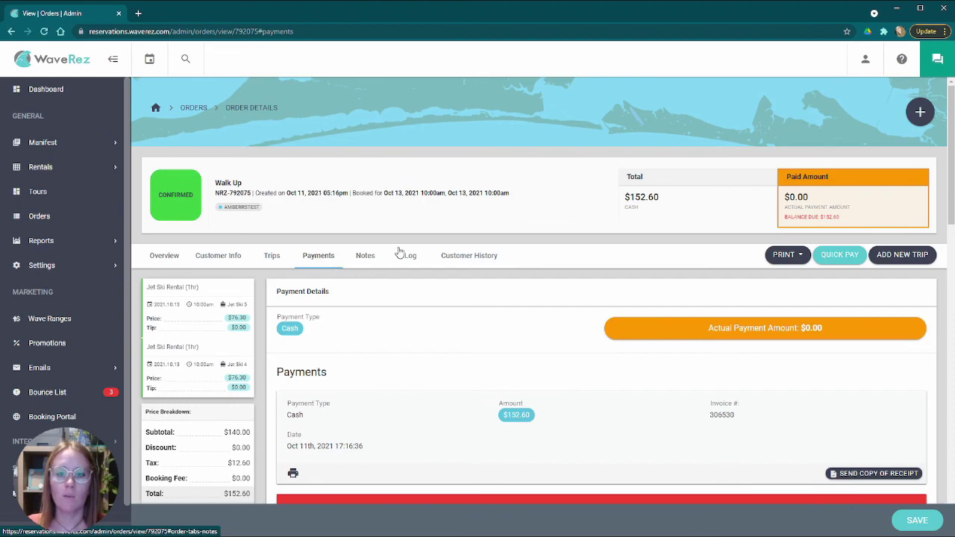
{"action": "left_click", "coordinate": [179, 202]}
{"action": "left_click", "coordinate": [462, 124]}
{"action": "left_click", "coordinate": [411, 173]}
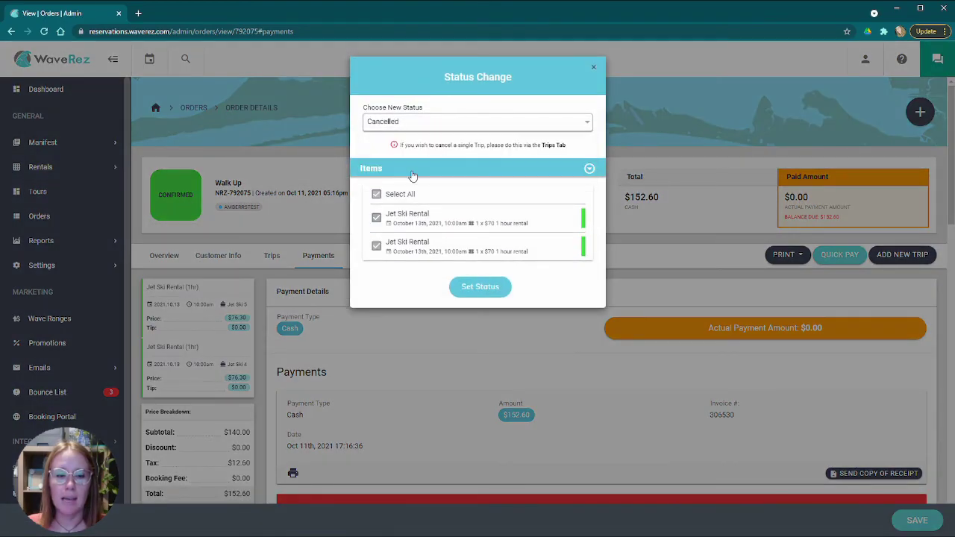
{"action": "left_click", "coordinate": [491, 290]}
{"action": "left_click", "coordinate": [400, 116]}
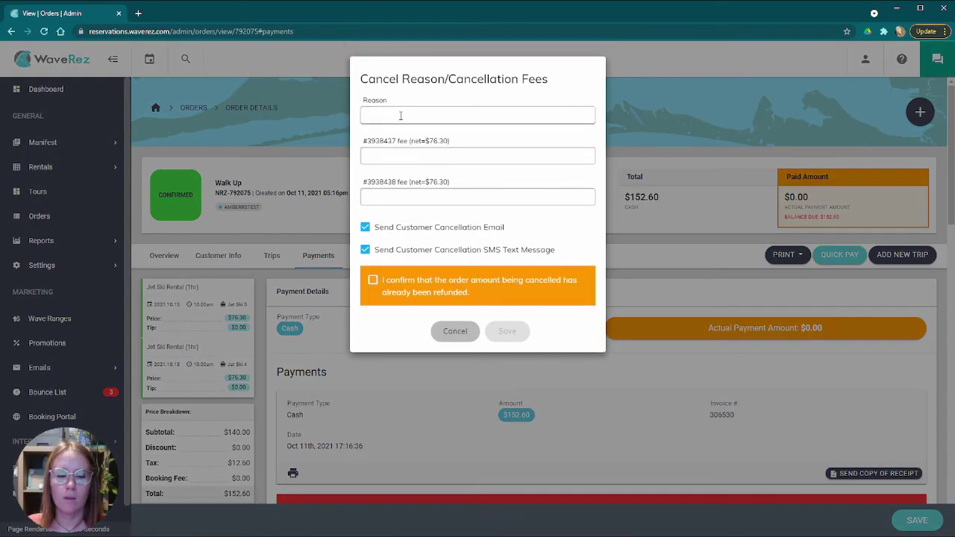
{"action": "type", "text": "testing"}
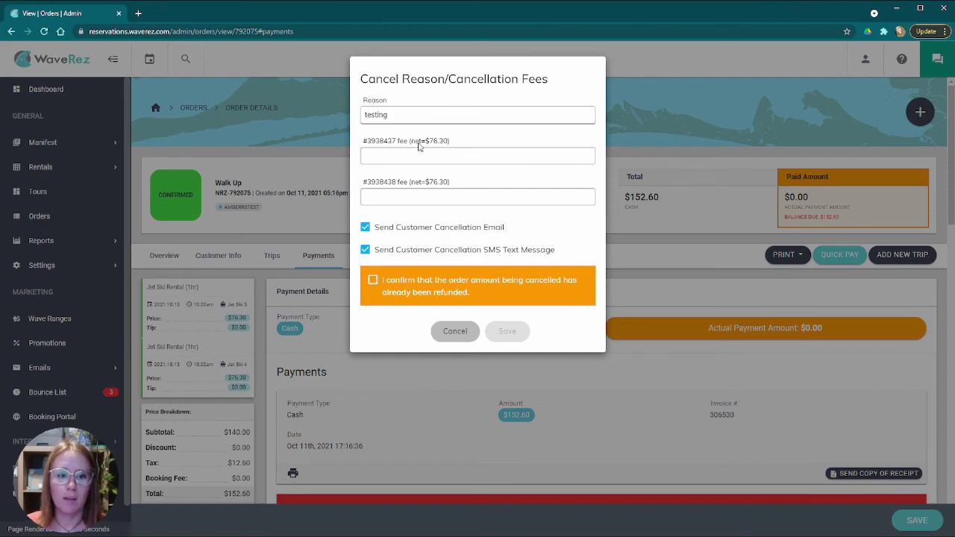
{"action": "left_click", "coordinate": [433, 156]}
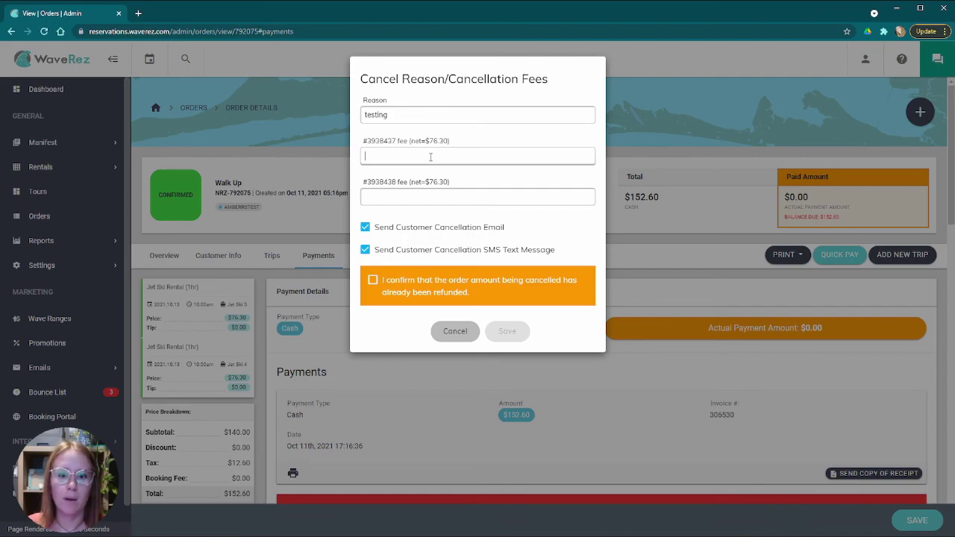
{"action": "left_click", "coordinate": [420, 157]}
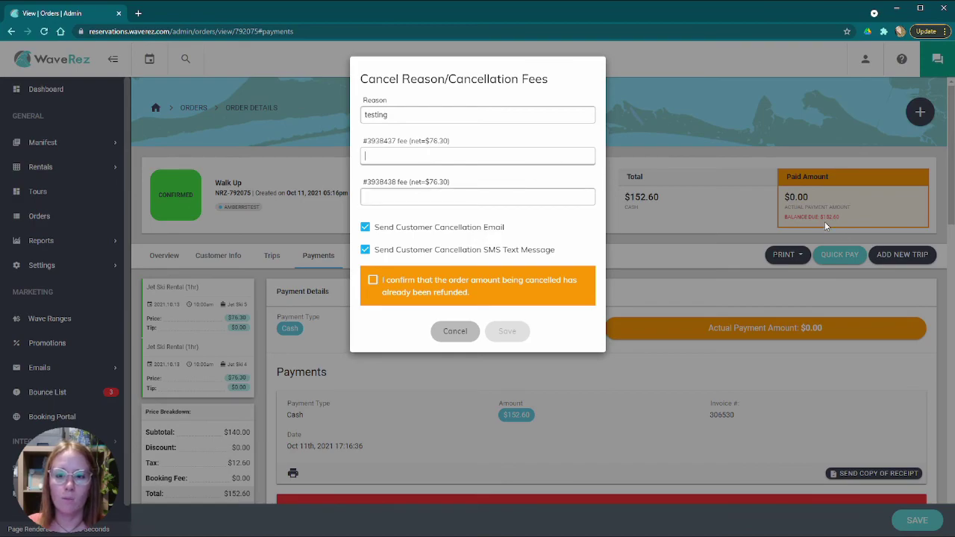
{"action": "left_click", "coordinate": [859, 221]}
{"action": "left_click_drag", "start_coordinate": [816, 217], "coordinate": [857, 219]}
{"action": "left_click", "coordinate": [860, 217]}
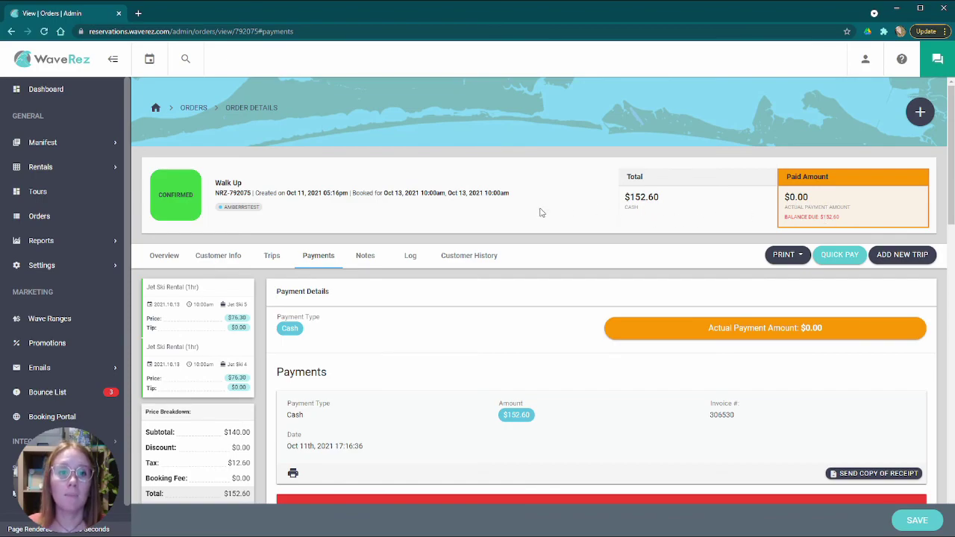
{"action": "left_click_drag", "start_coordinate": [625, 198], "coordinate": [823, 199]}
- Change the Walk Up order's status to Cancelled for both Jet Ski Rental trips
{"action": "left_click", "coordinate": [418, 213]}
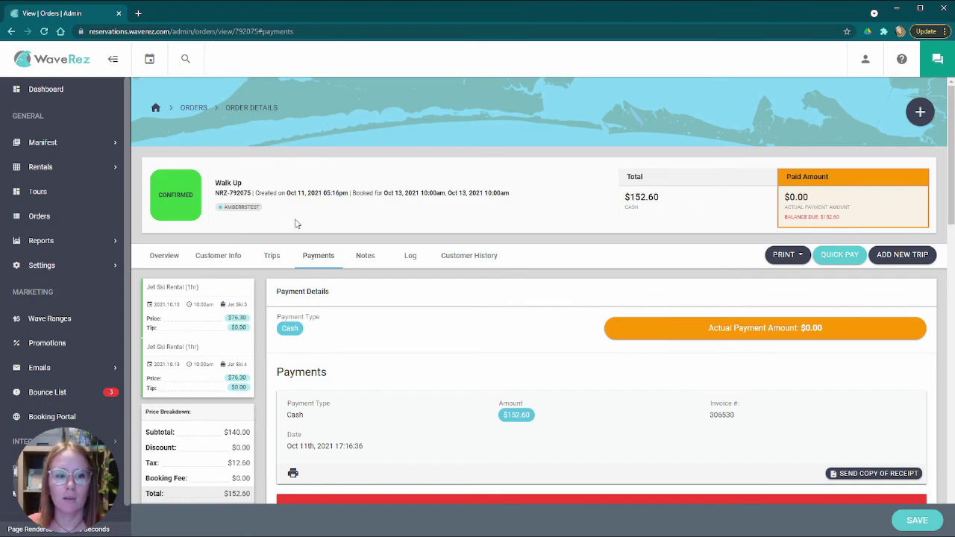
{"action": "left_click", "coordinate": [166, 201]}
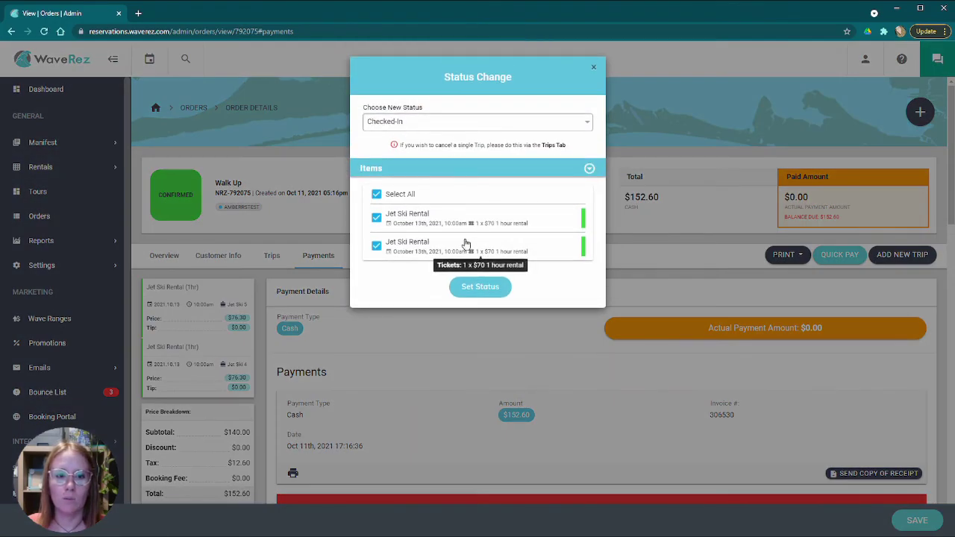
{"action": "left_click", "coordinate": [468, 127]}
{"action": "left_click", "coordinate": [418, 173]}
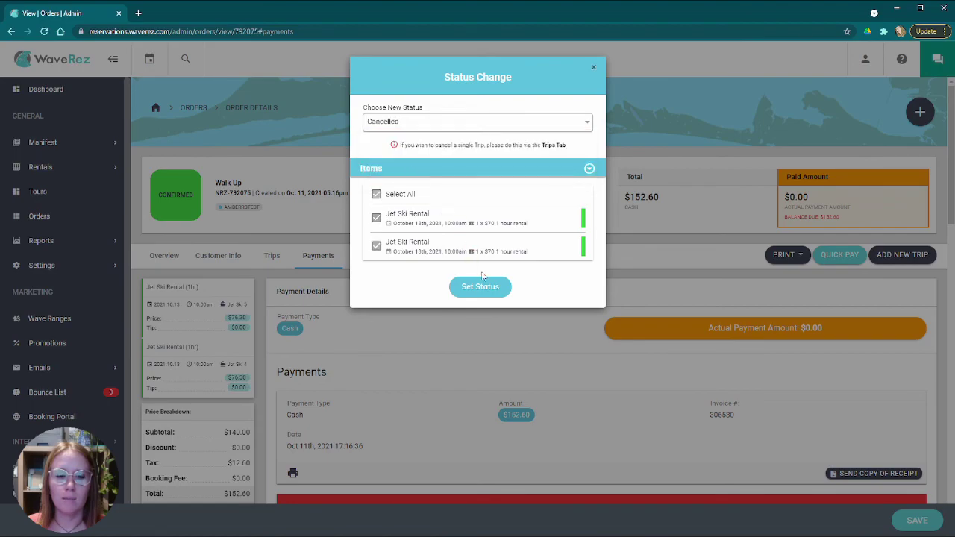
{"action": "left_click", "coordinate": [485, 291]}
- Give reason 'testing', disable the cancellation email and text, confirm the prior refund, and save
{"action": "left_click", "coordinate": [420, 112]}
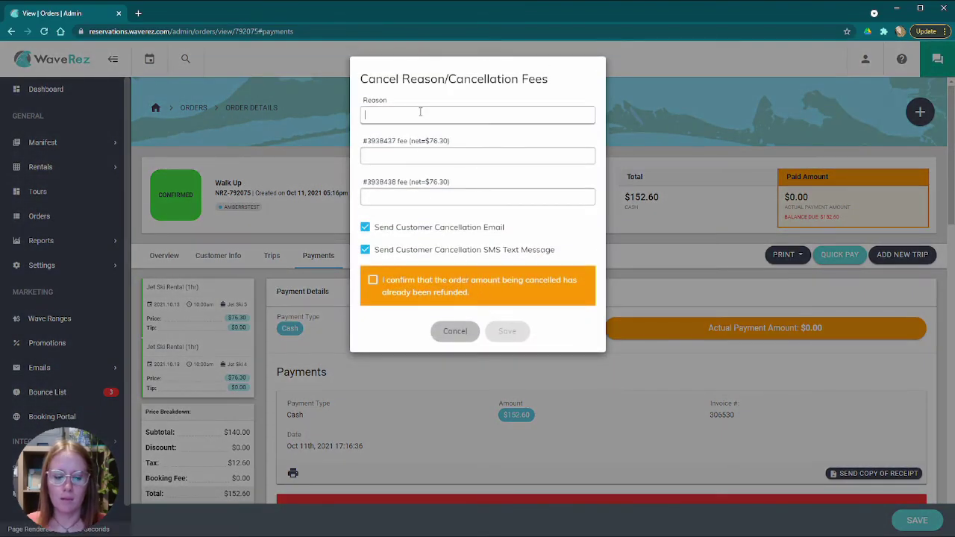
{"action": "left_click", "coordinate": [422, 155]}
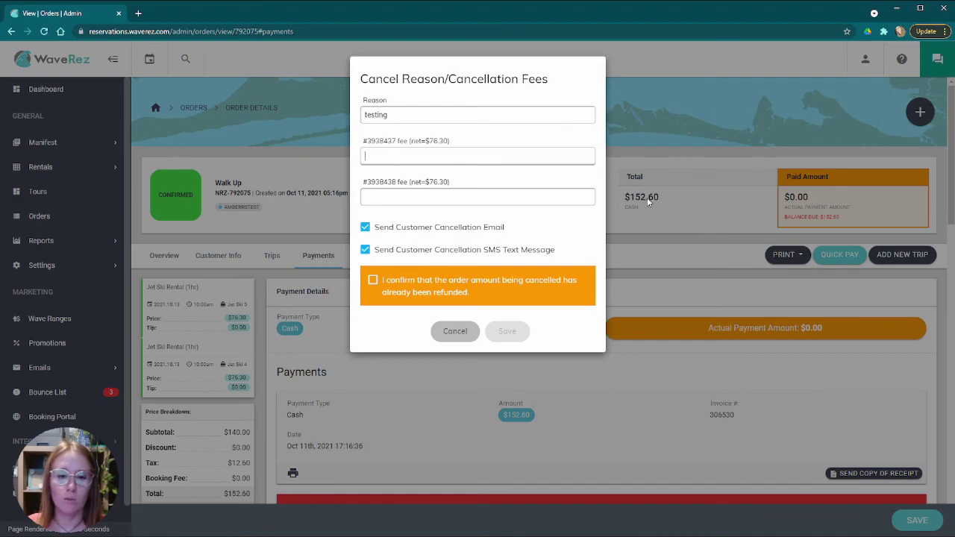
{"action": "left_click", "coordinate": [441, 152]}
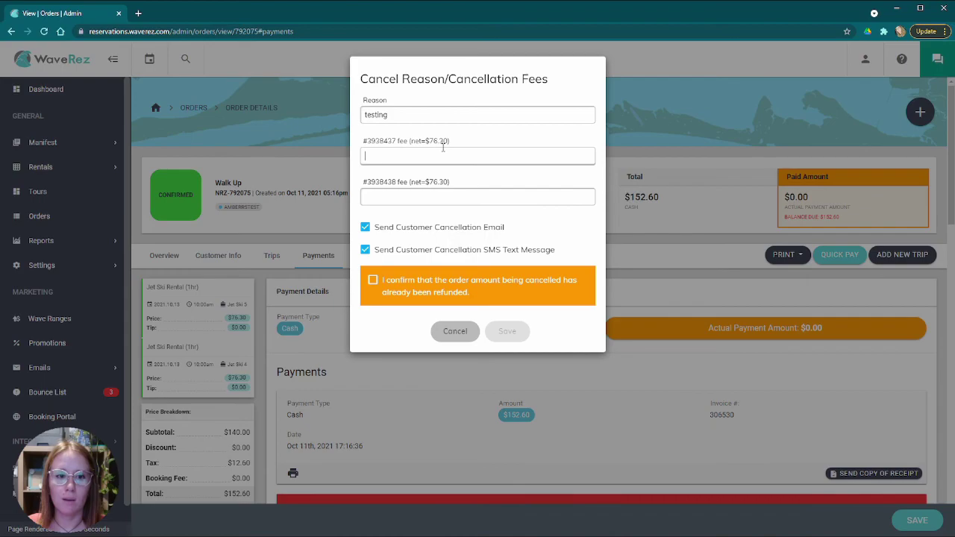
{"action": "left_click", "coordinate": [450, 197]}
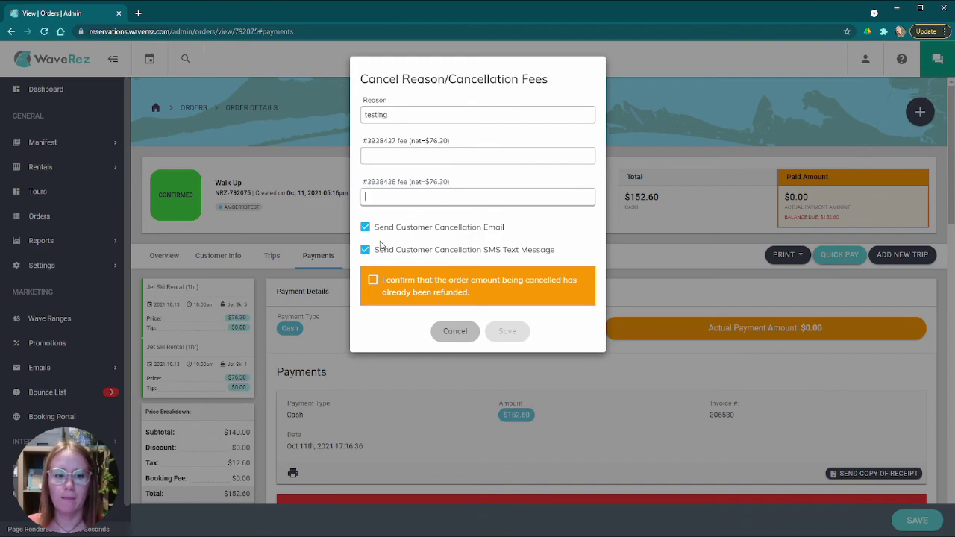
{"action": "left_click", "coordinate": [494, 230]}
{"action": "left_click", "coordinate": [480, 254]}
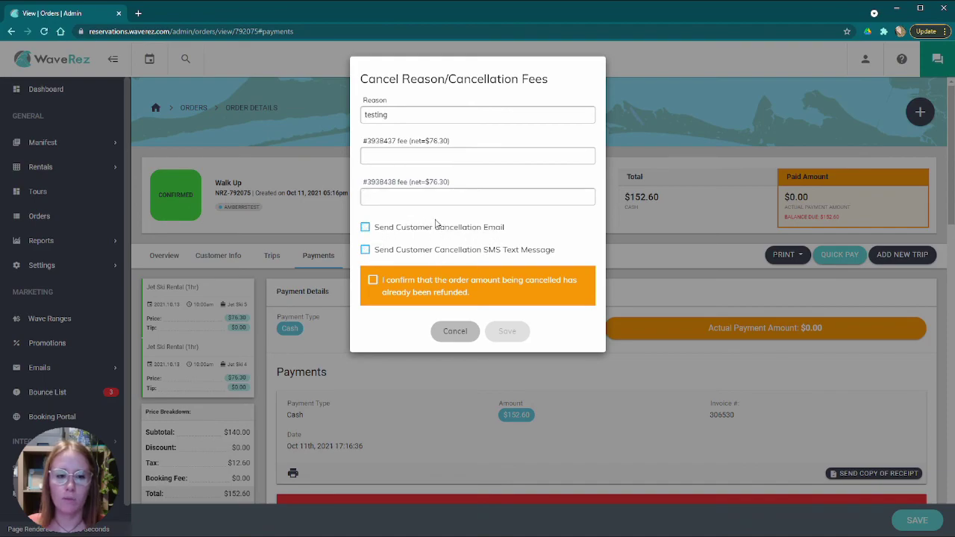
{"action": "left_click", "coordinate": [373, 282]}
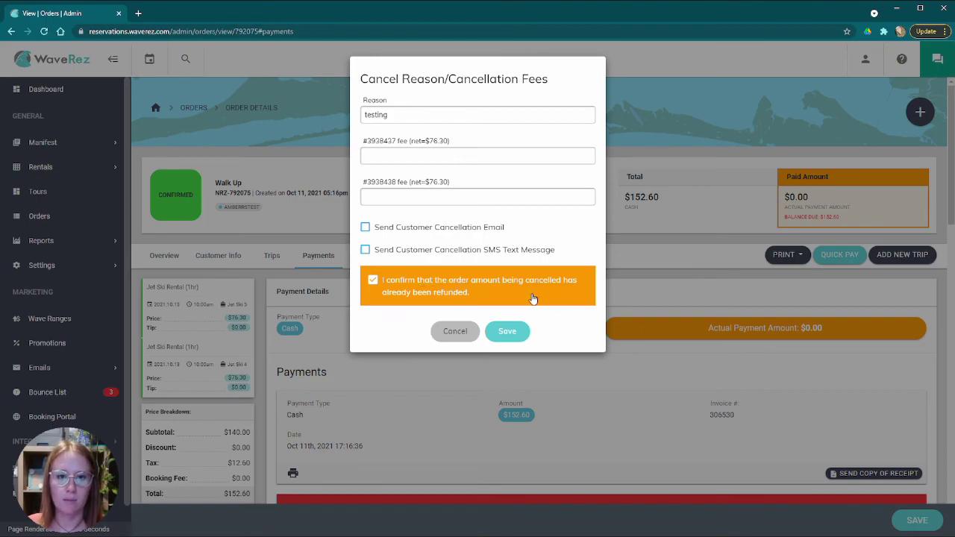
{"action": "left_click", "coordinate": [515, 334]}
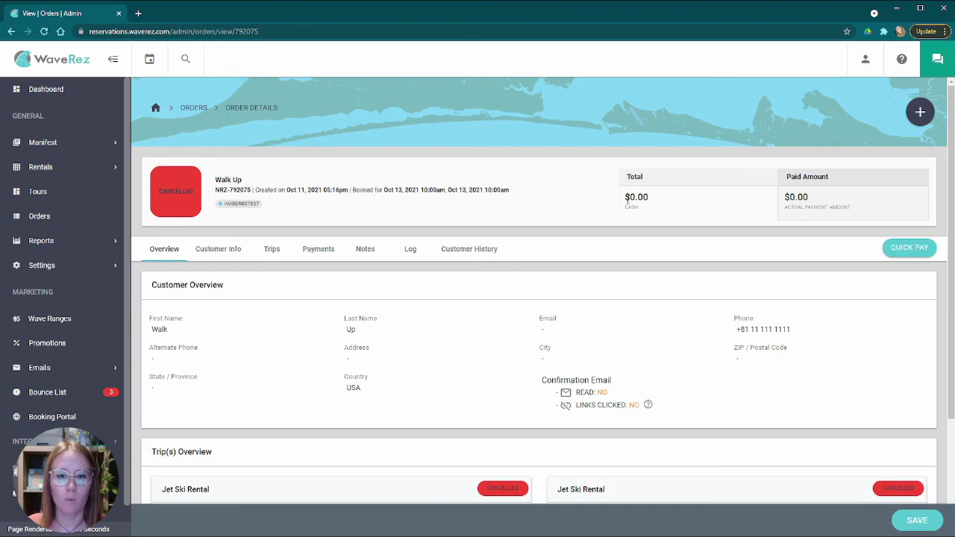
- Point out the order total and paid amount in the order summary, then scroll down
{"action": "left_click_drag", "start_coordinate": [625, 195], "coordinate": [667, 199]}
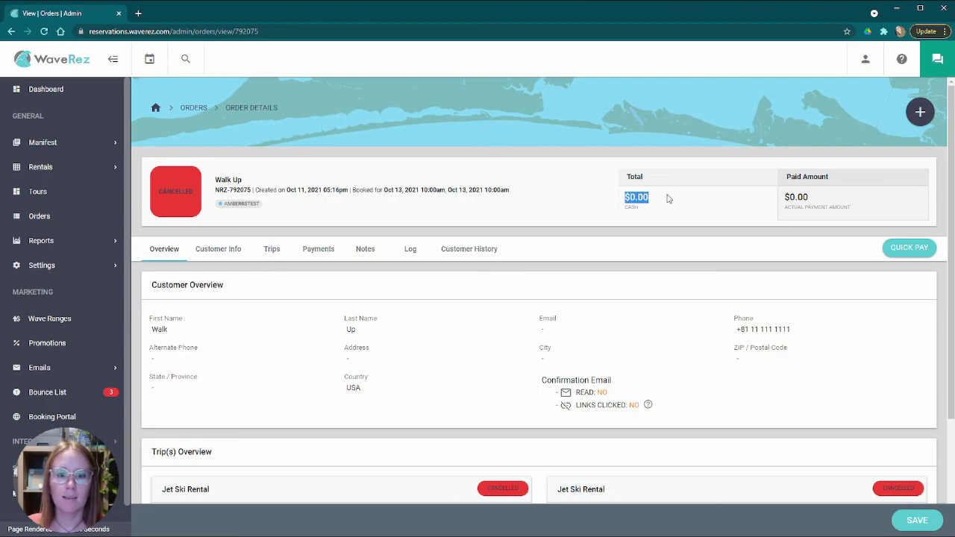
{"action": "left_click", "coordinate": [788, 196]}
{"action": "left_click_drag", "start_coordinate": [789, 197], "coordinate": [839, 198]}
{"action": "left_click", "coordinate": [733, 221]}
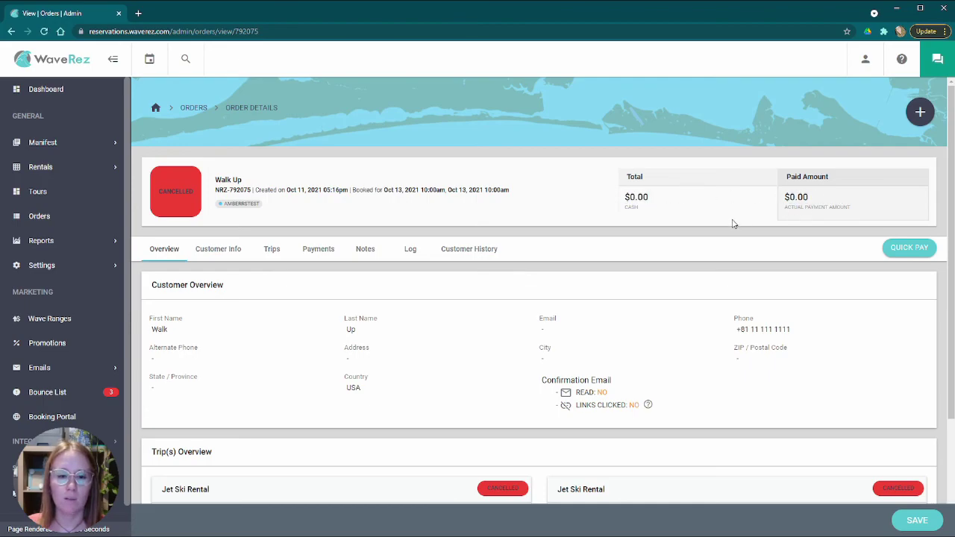
{"action": "scroll", "coordinate": [640, 249], "scroll_direction": "down", "scroll_amount": 2}
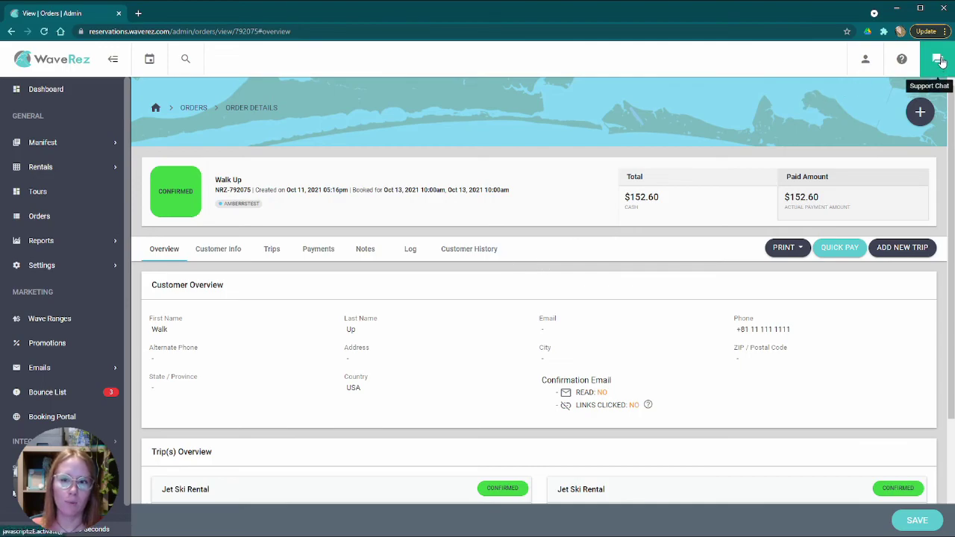
{"action": "left_click", "coordinate": [939, 59]}
{"action": "scroll", "coordinate": [828, 332], "scroll_direction": "down", "scroll_amount": 2}
{"action": "scroll", "coordinate": [828, 332], "scroll_direction": "up", "scroll_amount": 2}
{"action": "scroll", "coordinate": [839, 418], "scroll_direction": "down", "scroll_amount": 2}
{"action": "left_click", "coordinate": [842, 436]}
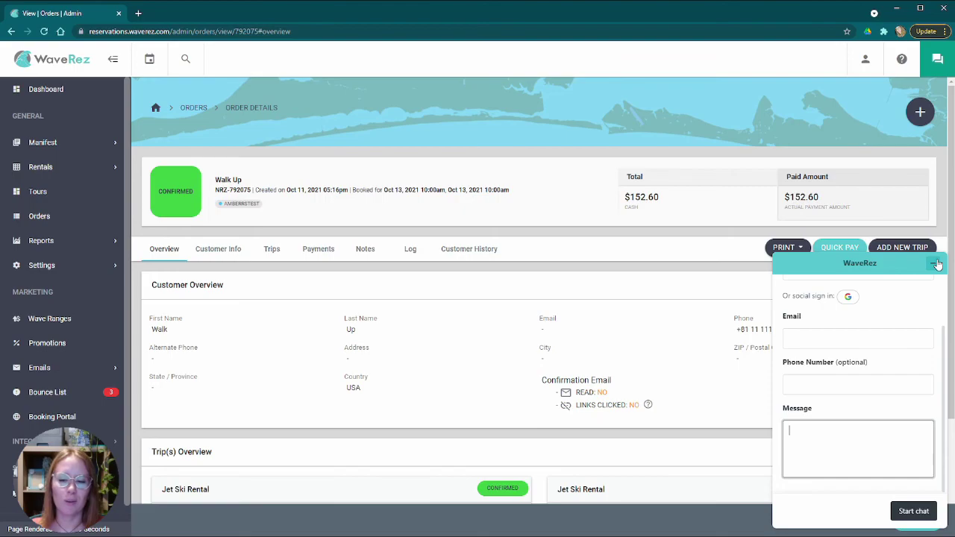
{"action": "left_click", "coordinate": [937, 264]}
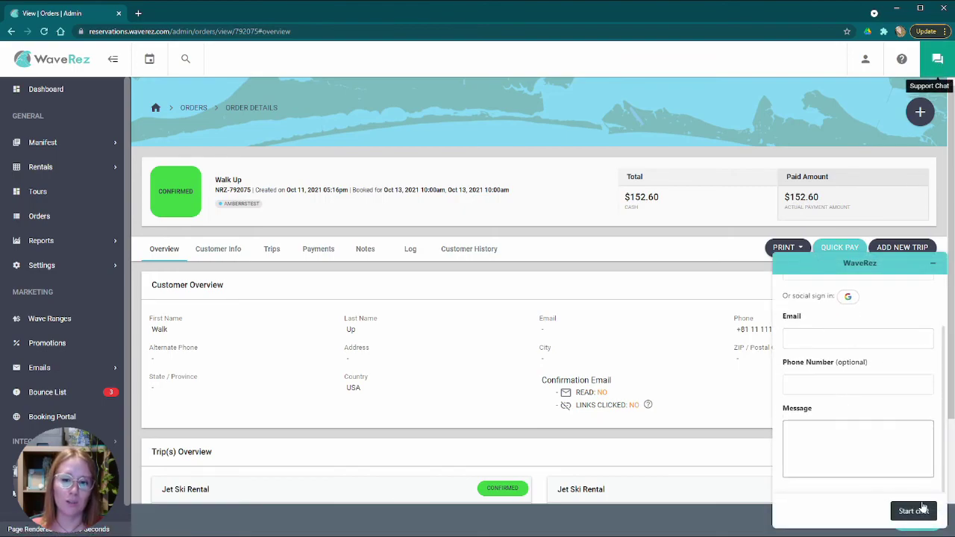
{"action": "left_click", "coordinate": [938, 71]}
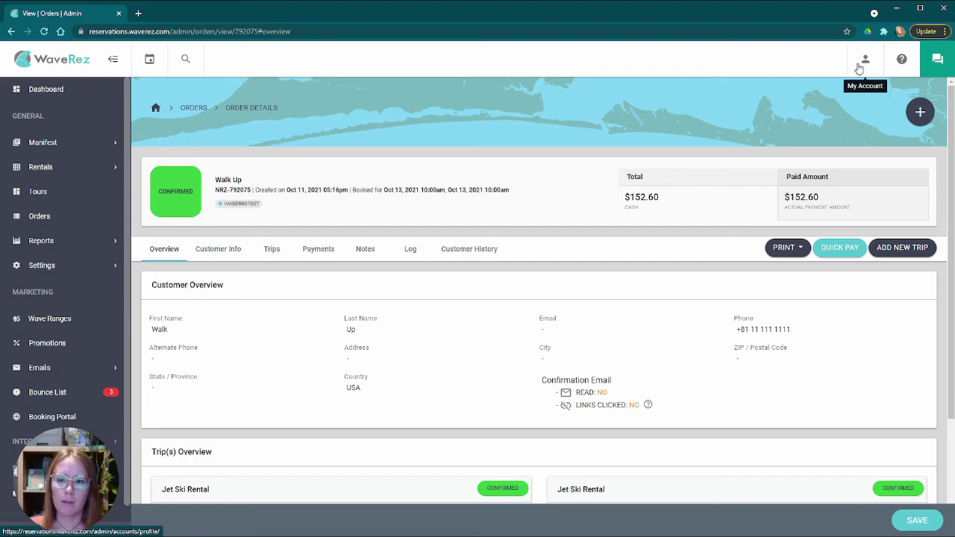
- Visit the account profile page, then search orders for 'wa' to list the walk-up orders
{"action": "left_click", "coordinate": [865, 60]}
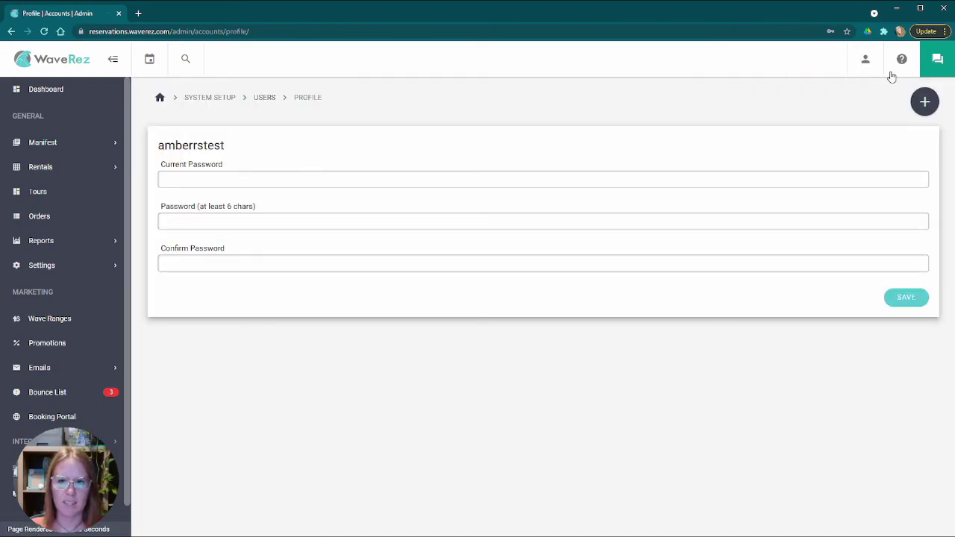
{"action": "left_click", "coordinate": [211, 176]}
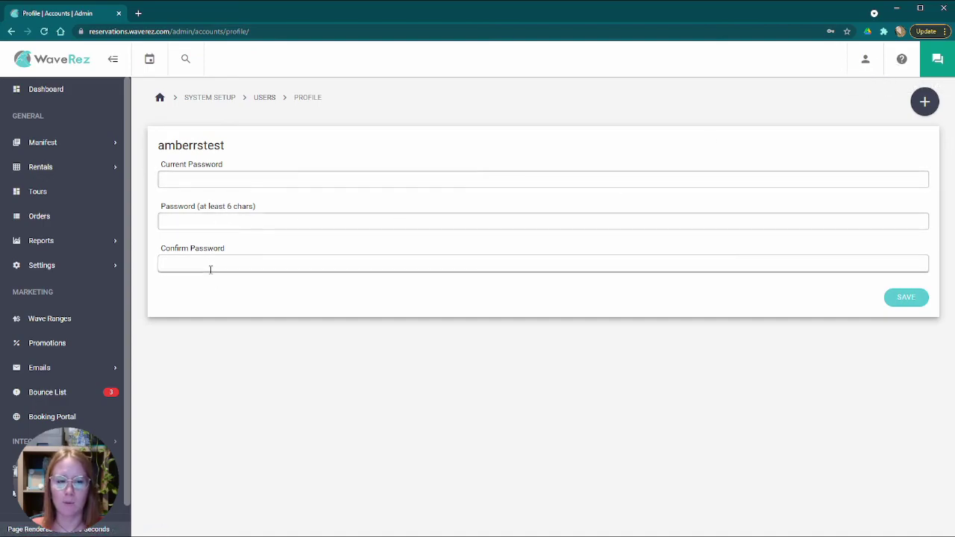
{"action": "left_click", "coordinate": [187, 62]}
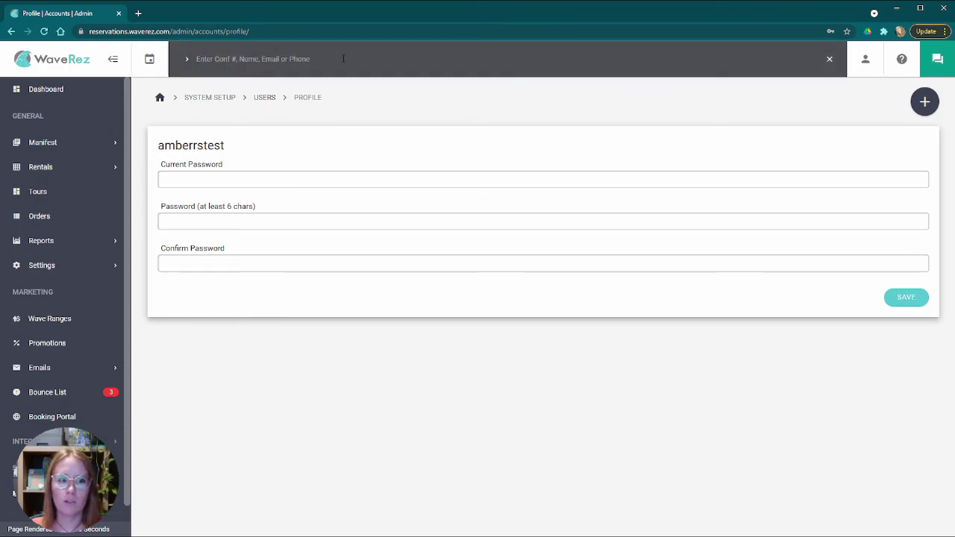
{"action": "type", "text": "walk up"}
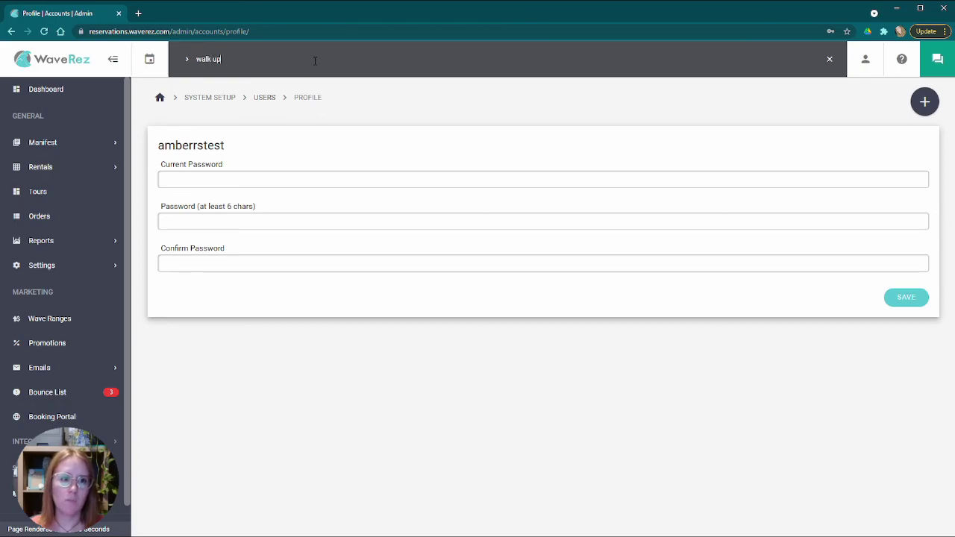
{"action": "key", "text": "Return"}
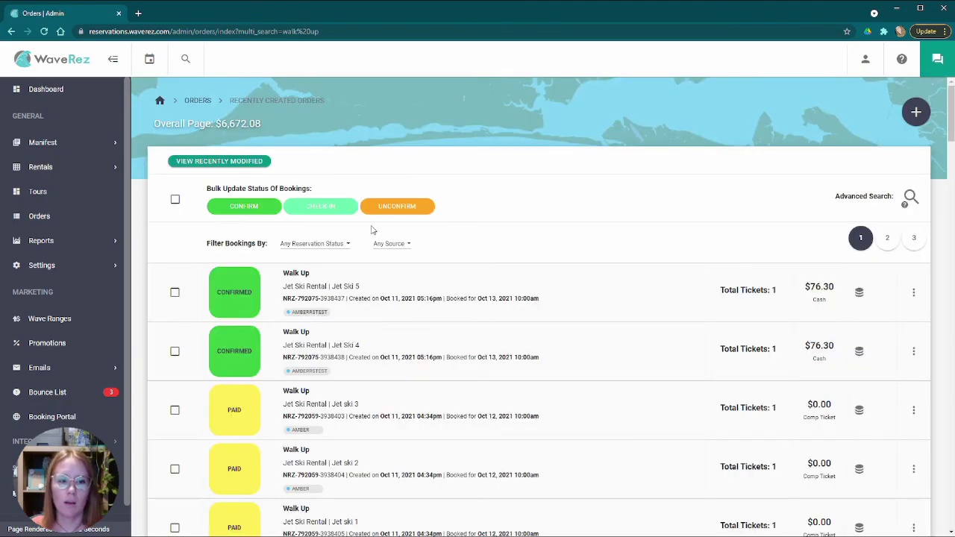
{"action": "scroll", "coordinate": [377, 233], "scroll_direction": "down", "scroll_amount": 15}
{"action": "scroll", "coordinate": [379, 236], "scroll_direction": "up", "scroll_amount": 13}
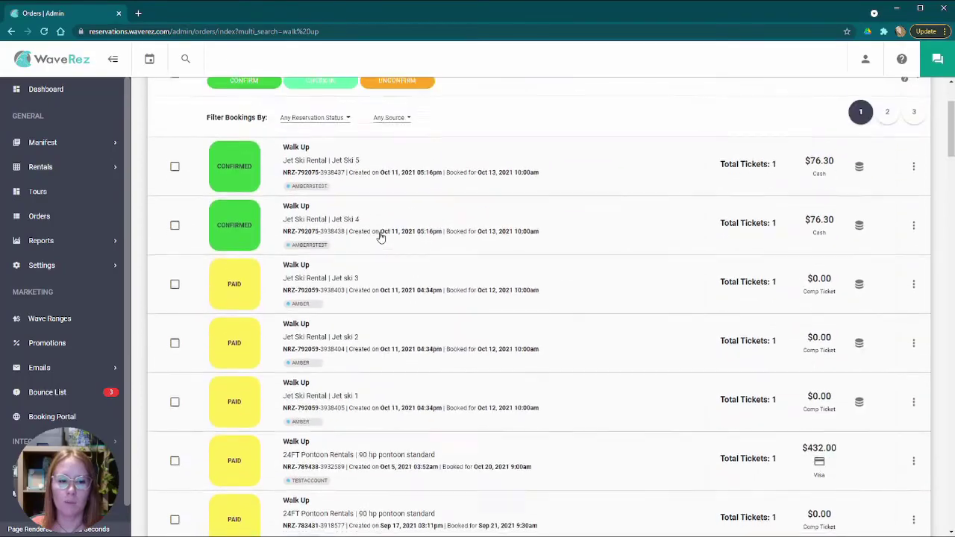
{"action": "scroll", "coordinate": [380, 237], "scroll_direction": "up", "scroll_amount": 2}
{"action": "scroll", "coordinate": [522, 247], "scroll_direction": "down", "scroll_amount": 10}
{"action": "scroll", "coordinate": [465, 241], "scroll_direction": "up", "scroll_amount": 10}
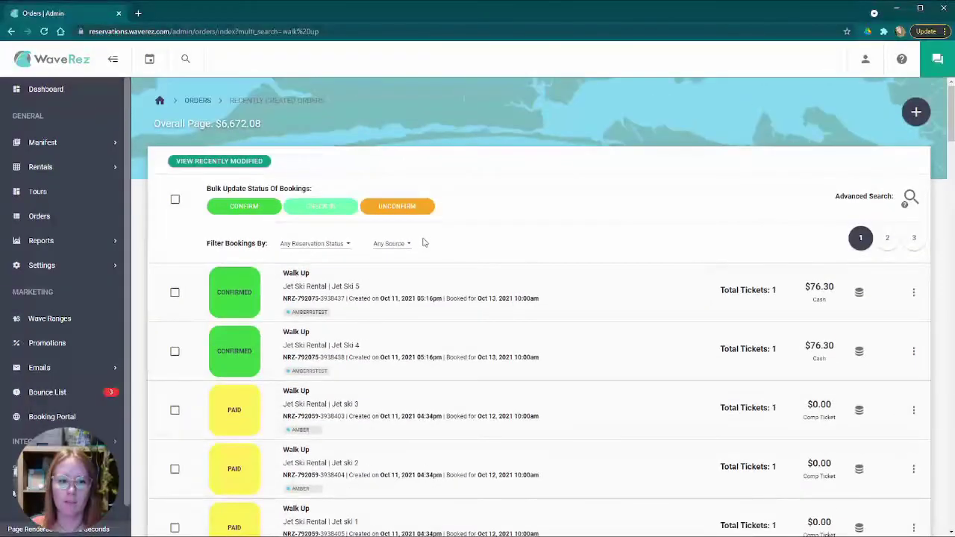
- Open and close the month calendar, then return home to the Matrix View for Oct 11th, 2021
{"action": "left_click", "coordinate": [149, 59]}
{"action": "left_click", "coordinate": [151, 109]}
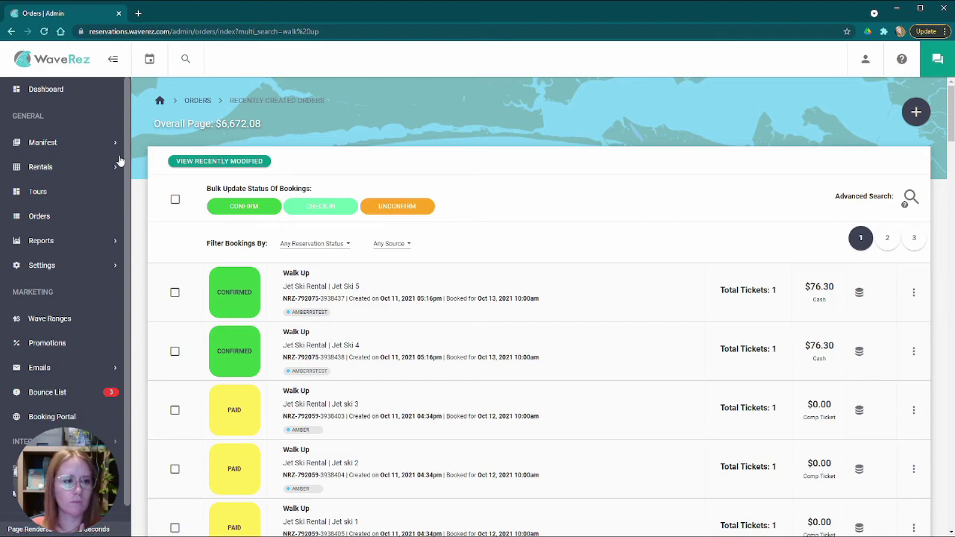
{"action": "left_click", "coordinate": [44, 63]}
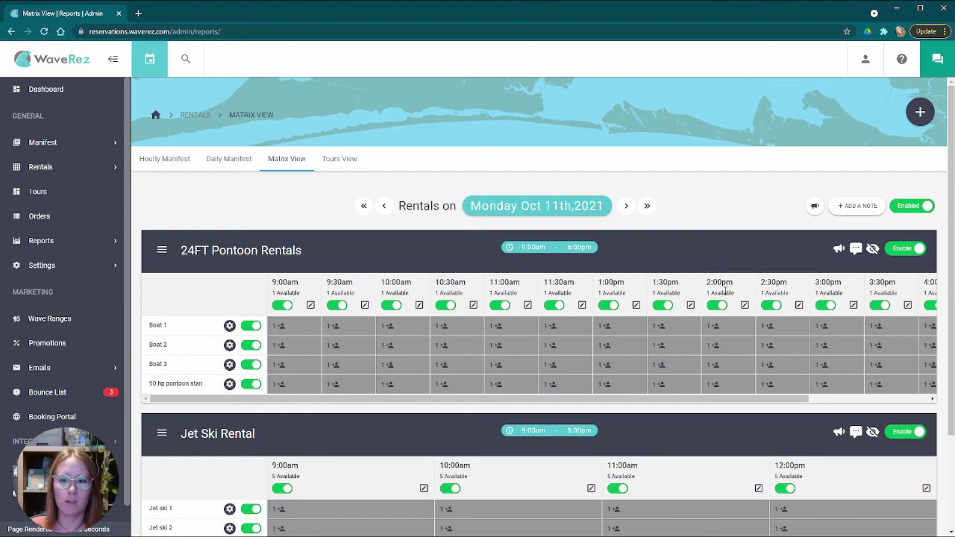
- Scroll the pontoon grid sideways, then start a new reservation to get a blank New Booking form
{"action": "left_click_drag", "start_coordinate": [747, 399], "coordinate": [868, 394]}
{"action": "mouse_move", "coordinate": [359, 347]}
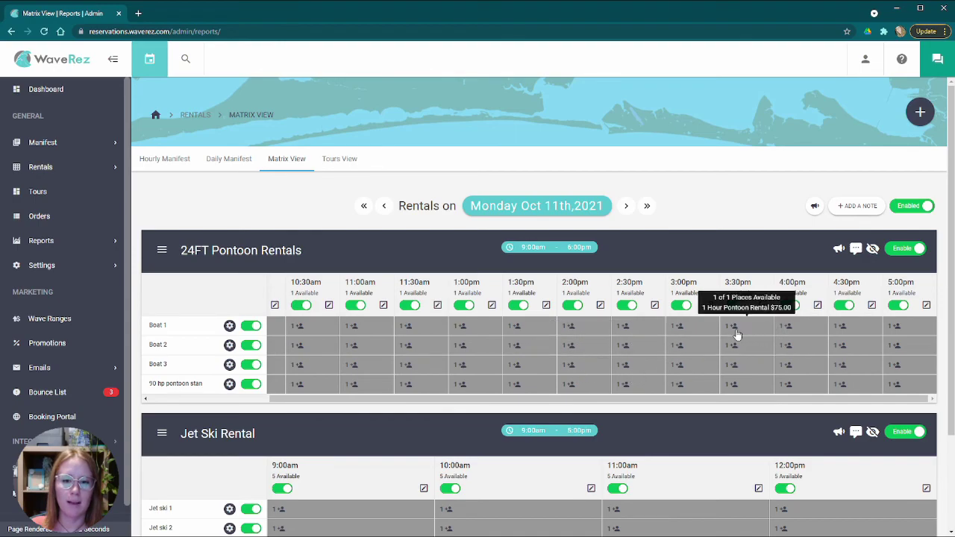
{"action": "left_click", "coordinate": [920, 112]}
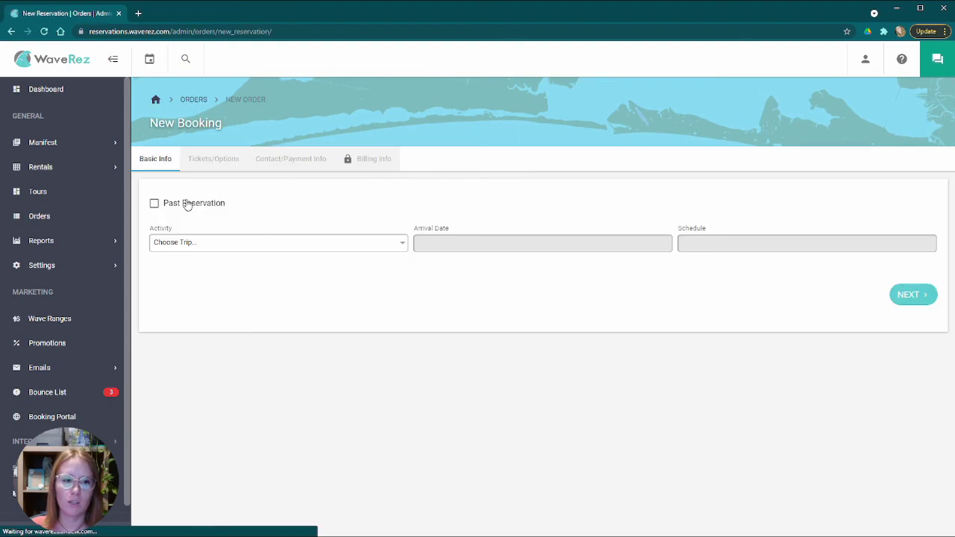
- Tick Past Reservation, then abandon the booking and return to the Matrix View
{"action": "left_click", "coordinate": [172, 208]}
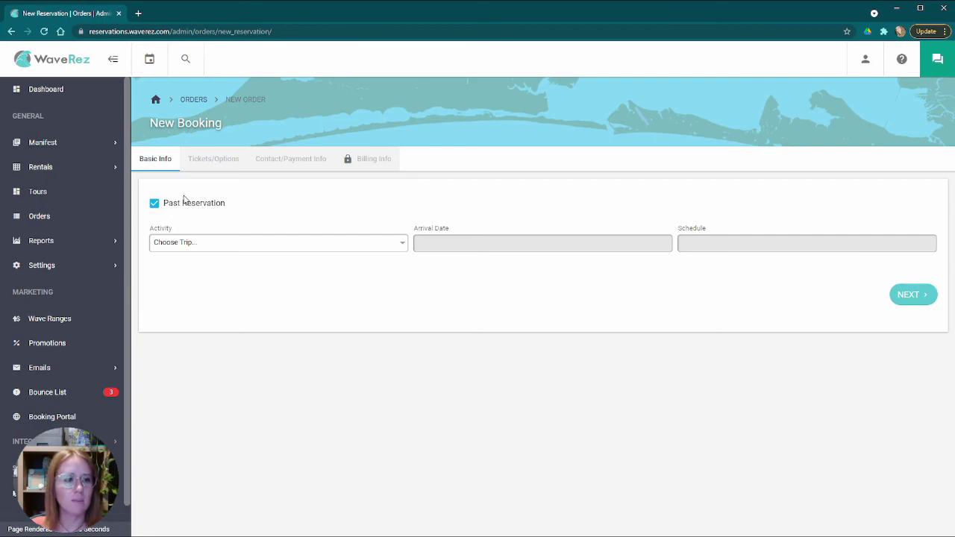
{"action": "left_click", "coordinate": [52, 62]}
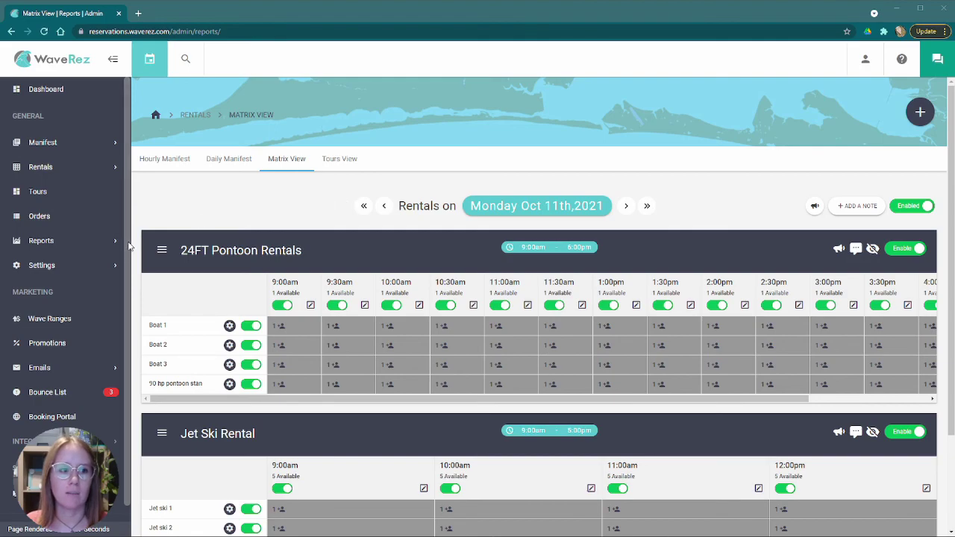
- Open the Sales Report criteria page from the Reports section of the sidebar
{"action": "left_click", "coordinate": [70, 245]}
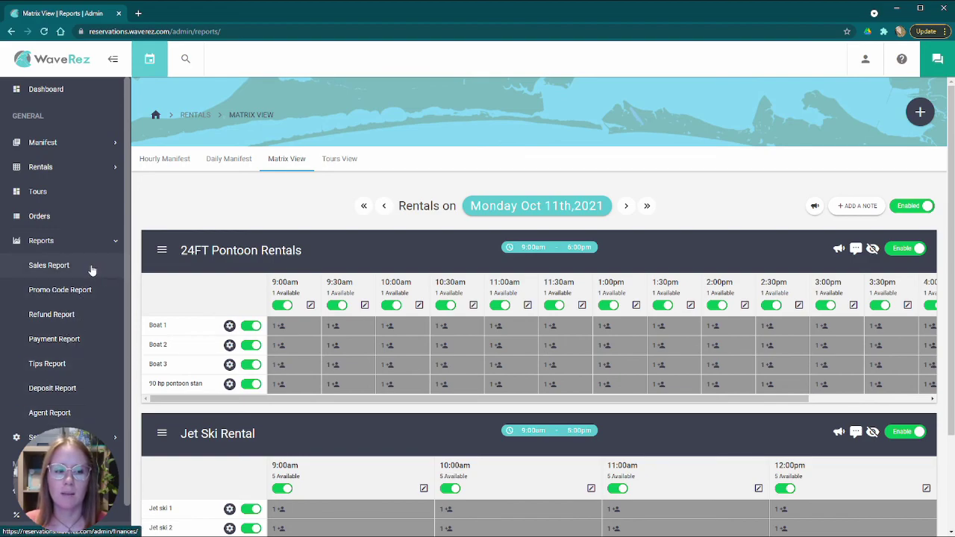
{"action": "left_click", "coordinate": [91, 270]}
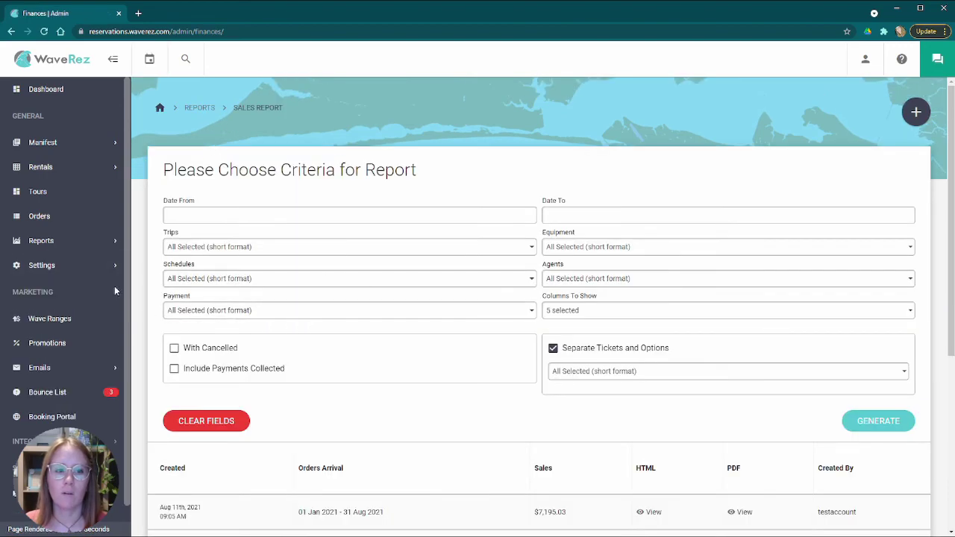
{"action": "left_click", "coordinate": [88, 244]}
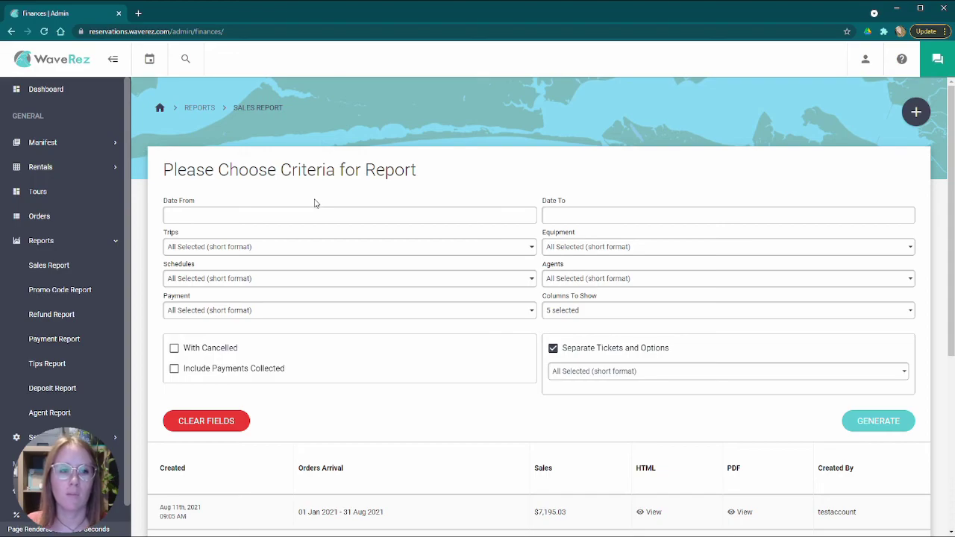
{"action": "left_click", "coordinate": [112, 242]}
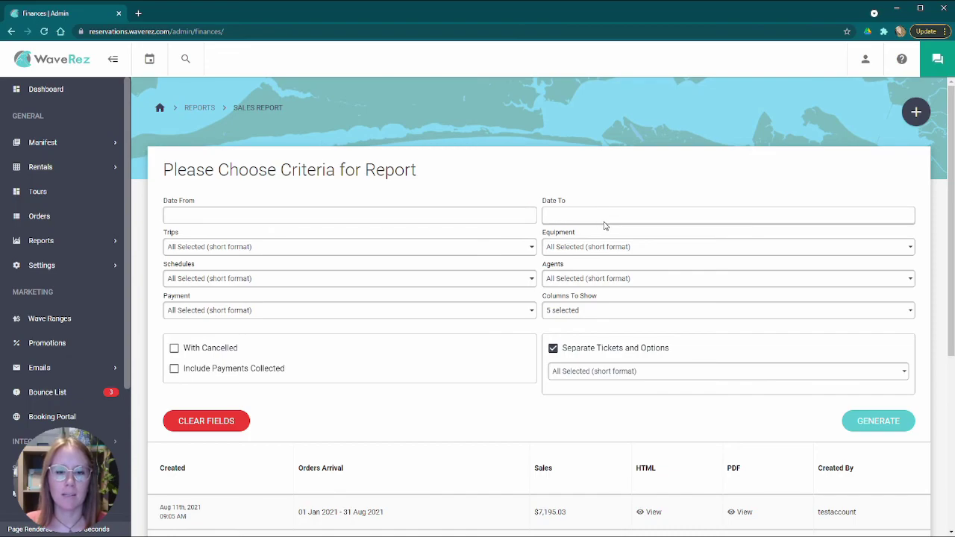
- Set the sales report dates from 01 Sep 2021 to 30 Sep 2021
{"action": "left_click", "coordinate": [460, 217]}
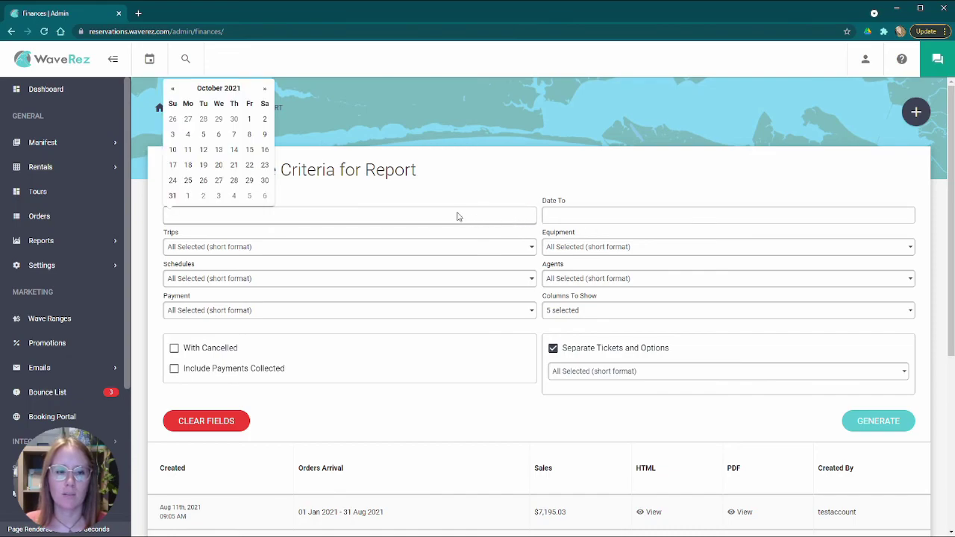
{"action": "left_click", "coordinate": [175, 89]}
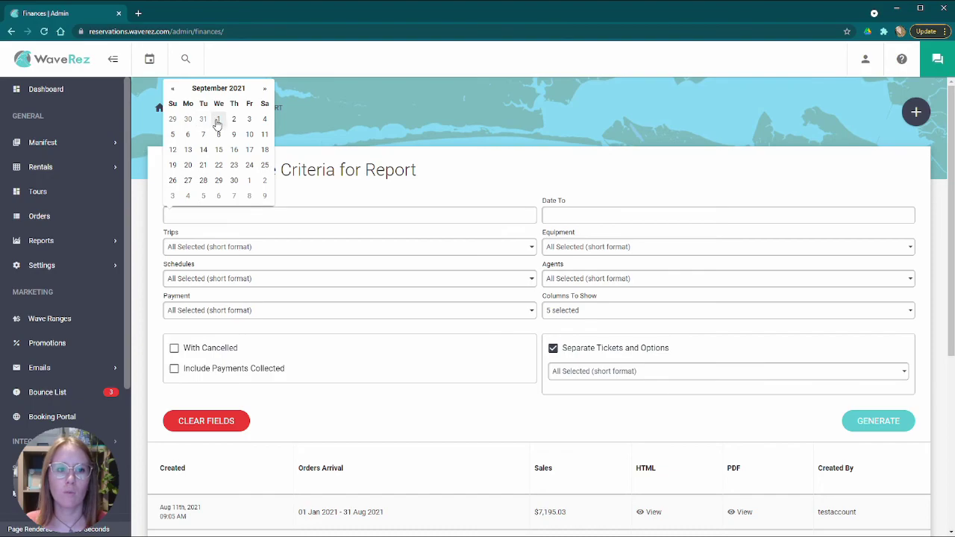
{"action": "left_click", "coordinate": [217, 123]}
{"action": "left_click", "coordinate": [548, 216]}
{"action": "left_click", "coordinate": [553, 91]}
{"action": "left_click", "coordinate": [613, 180]}
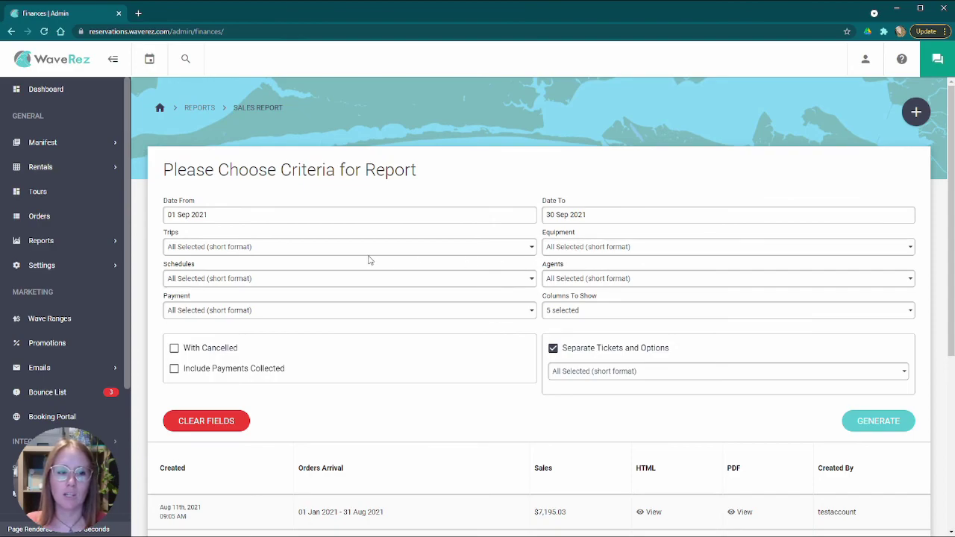
- Check the schedule and payment type filters, then generate the September 2021 sales report
{"action": "left_click", "coordinate": [312, 281]}
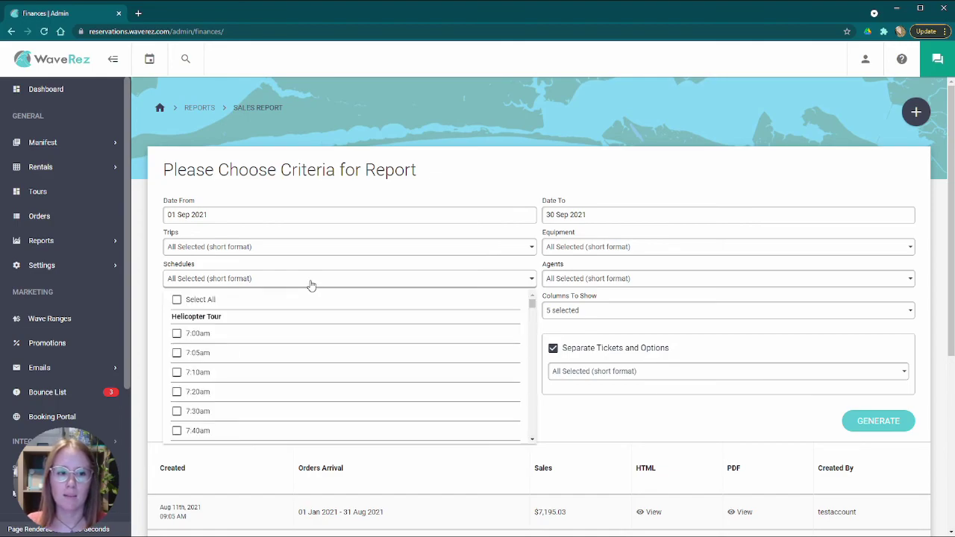
{"action": "left_click", "coordinate": [313, 283]}
{"action": "left_click", "coordinate": [274, 313]}
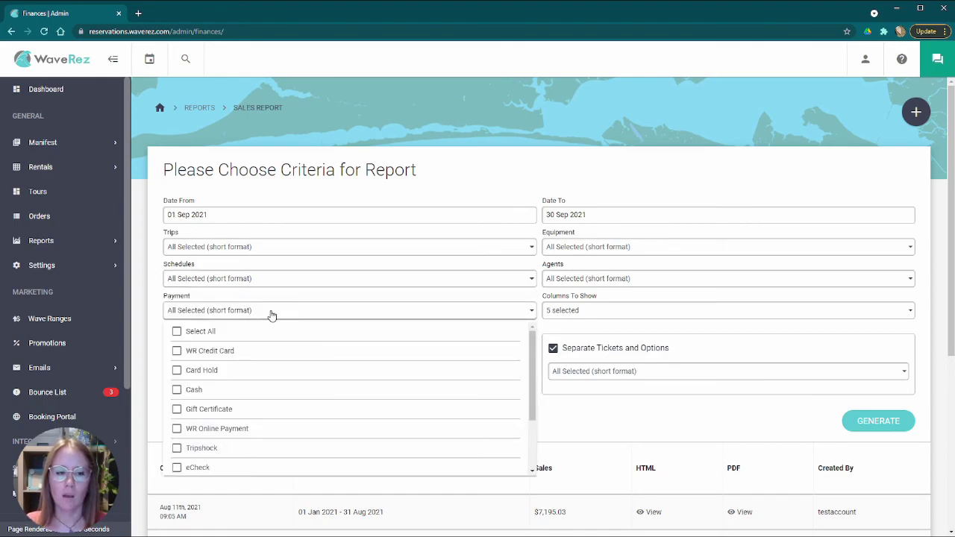
{"action": "left_click", "coordinate": [274, 314]}
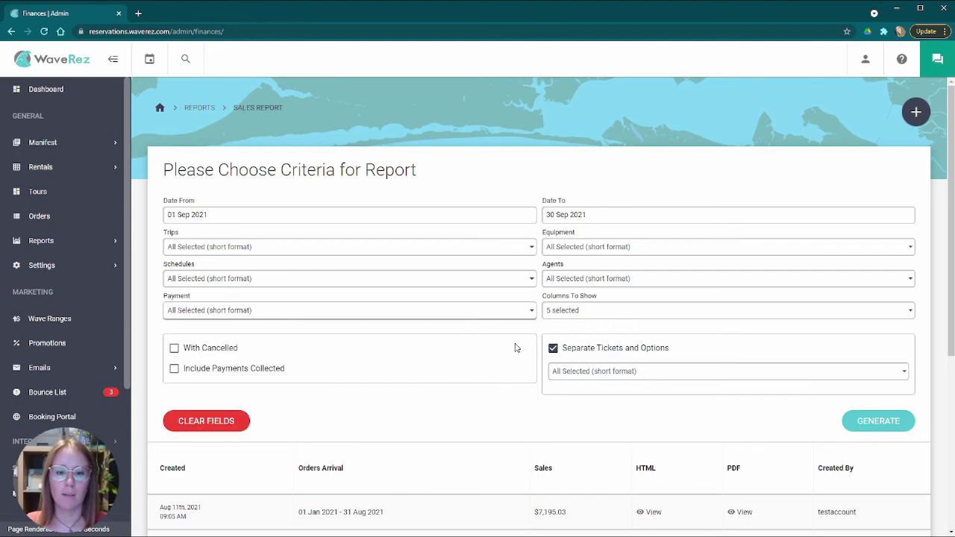
{"action": "scroll", "coordinate": [522, 350], "scroll_direction": "down", "scroll_amount": 2}
{"action": "scroll", "coordinate": [493, 347], "scroll_direction": "up", "scroll_amount": 2}
{"action": "scroll", "coordinate": [534, 338], "scroll_direction": "down", "scroll_amount": 2}
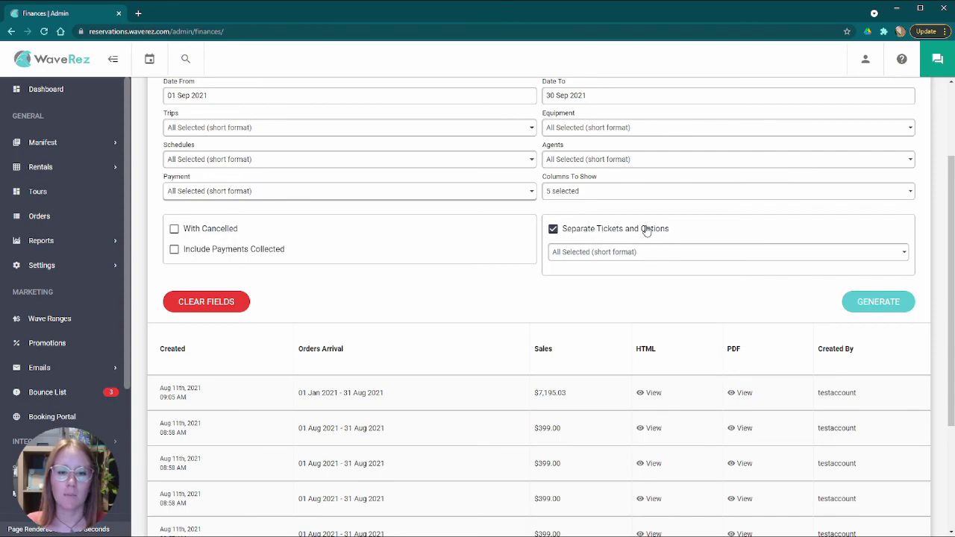
{"action": "scroll", "coordinate": [605, 297], "scroll_direction": "up", "scroll_amount": 2}
{"action": "scroll", "coordinate": [609, 301], "scroll_direction": "down", "scroll_amount": 2}
{"action": "left_click", "coordinate": [878, 310]}
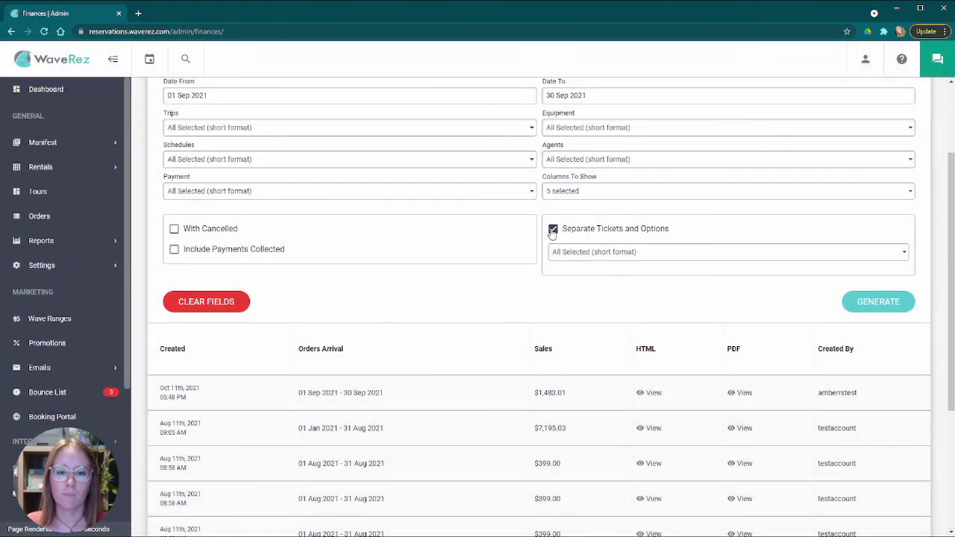
- Add the Tax column, regenerate the report, and untick Separate Tickets and Options
{"action": "left_click", "coordinate": [589, 192]}
{"action": "left_click", "coordinate": [564, 312]}
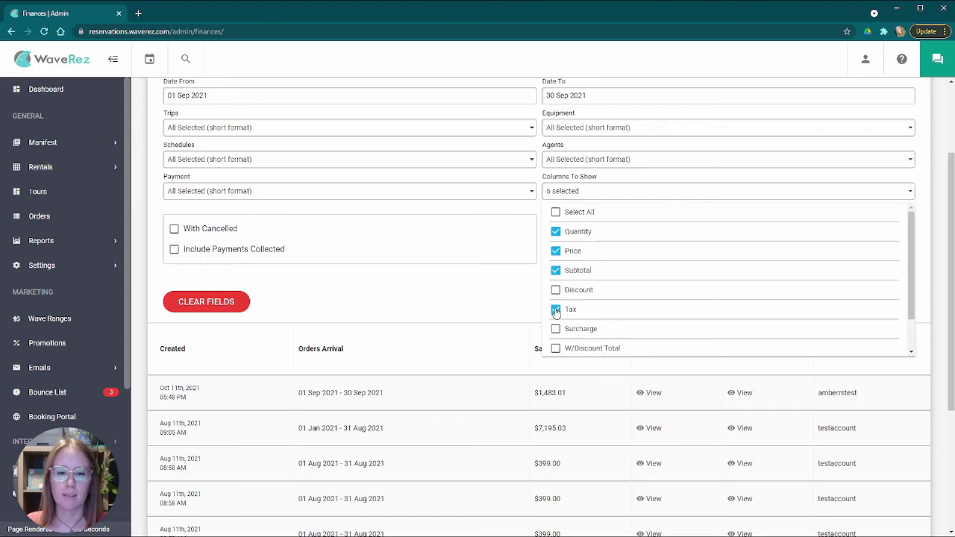
{"action": "left_click", "coordinate": [465, 297]}
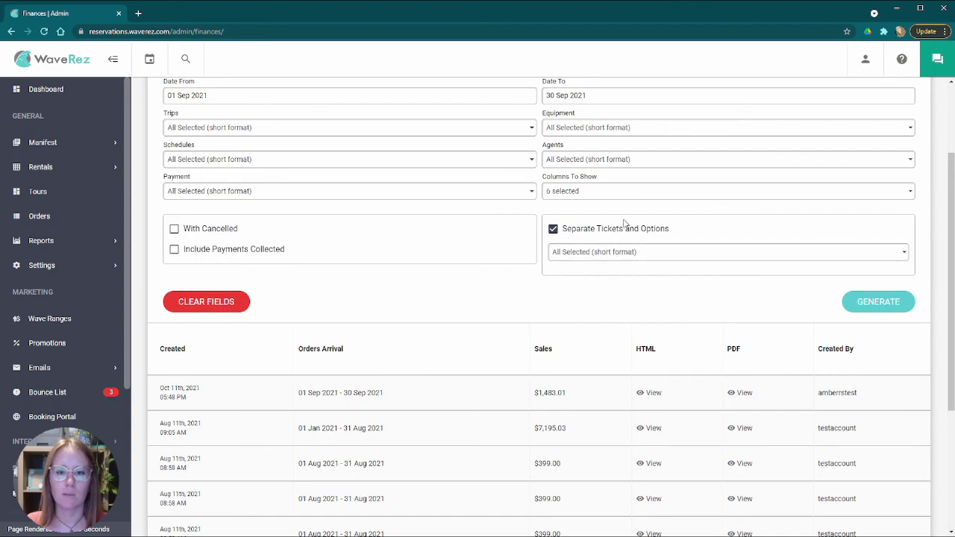
{"action": "left_click", "coordinate": [879, 309]}
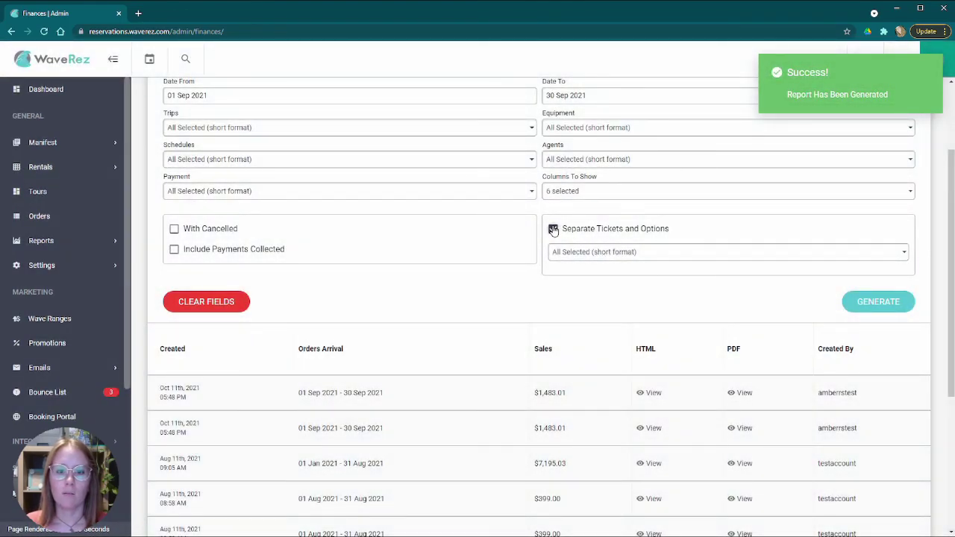
{"action": "left_click", "coordinate": [553, 229]}
{"action": "scroll", "coordinate": [623, 295], "scroll_direction": "up", "scroll_amount": 3}
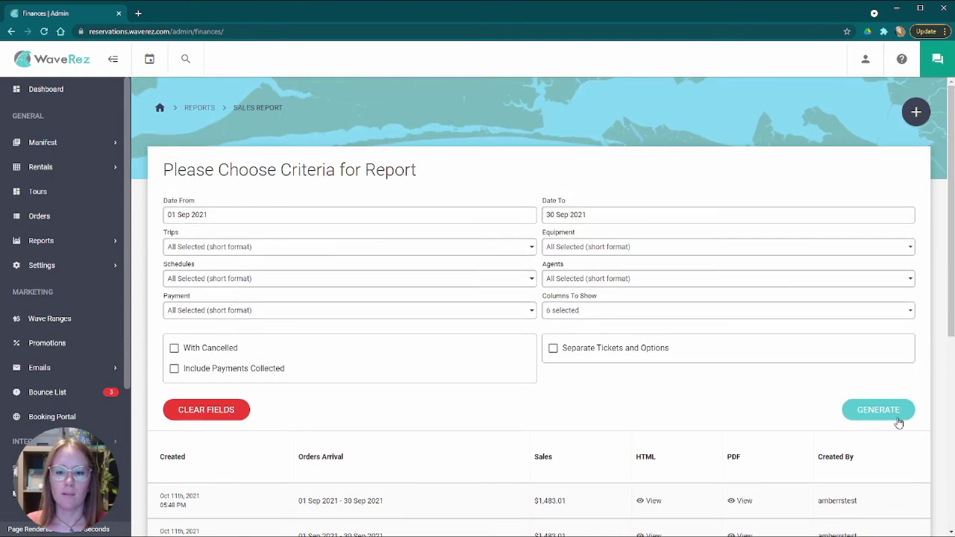
- Regenerate the September report without separated tickets and options
{"action": "left_click", "coordinate": [889, 411]}
{"action": "scroll", "coordinate": [569, 375], "scroll_direction": "down", "scroll_amount": 3}
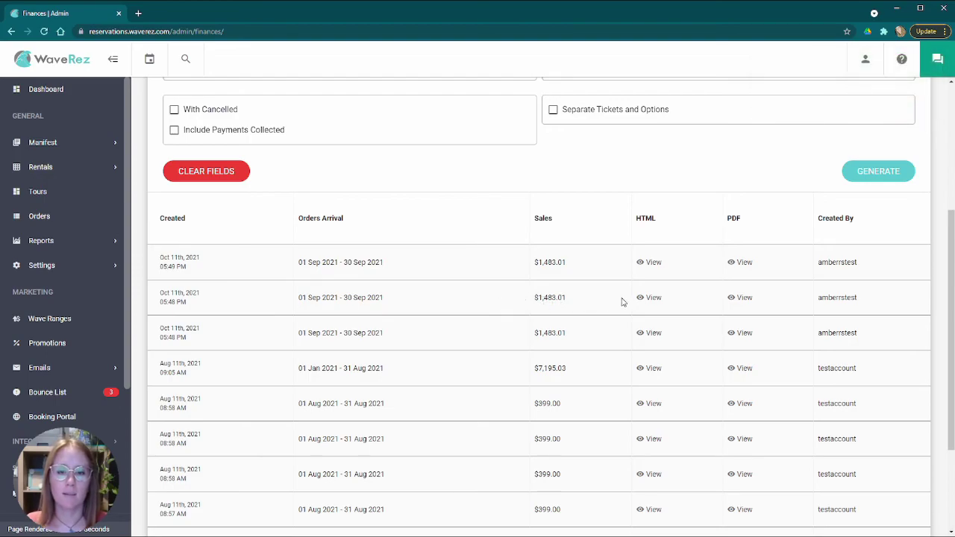
{"action": "scroll", "coordinate": [622, 316], "scroll_direction": "up", "scroll_amount": 2}
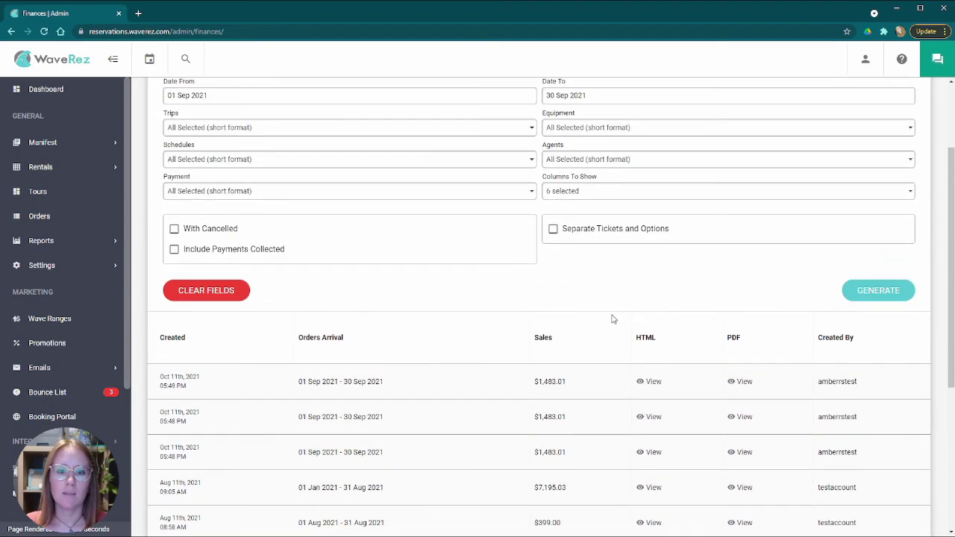
- Re-enable Separate Tickets and Options and open the second September report's HTML view
{"action": "left_click", "coordinate": [567, 233]}
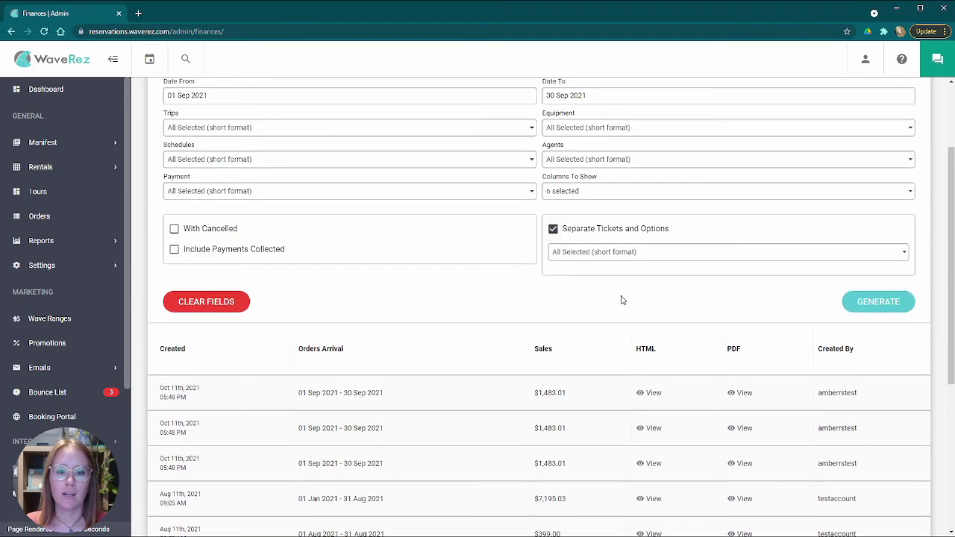
{"action": "left_click", "coordinate": [638, 252]}
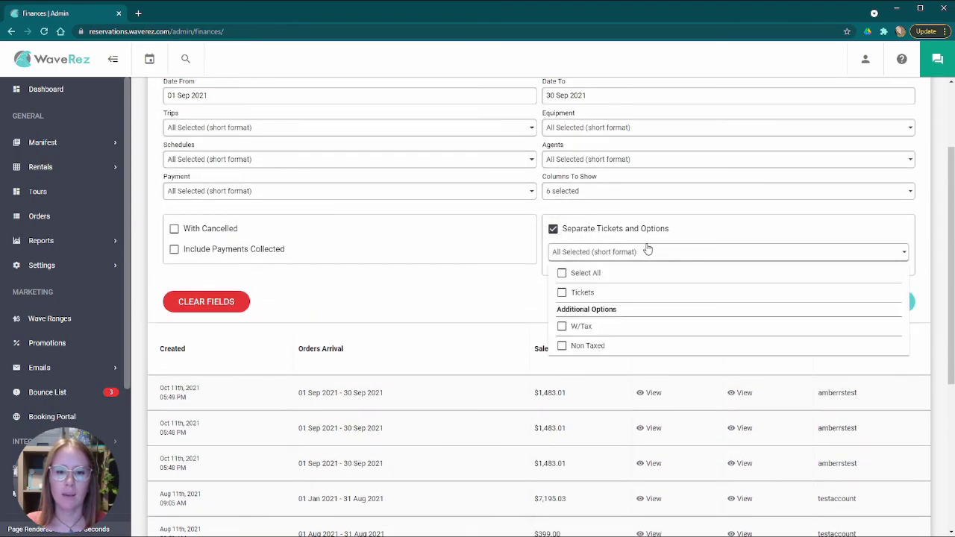
{"action": "left_click", "coordinate": [619, 256]}
{"action": "scroll", "coordinate": [589, 299], "scroll_direction": "down", "scroll_amount": 2}
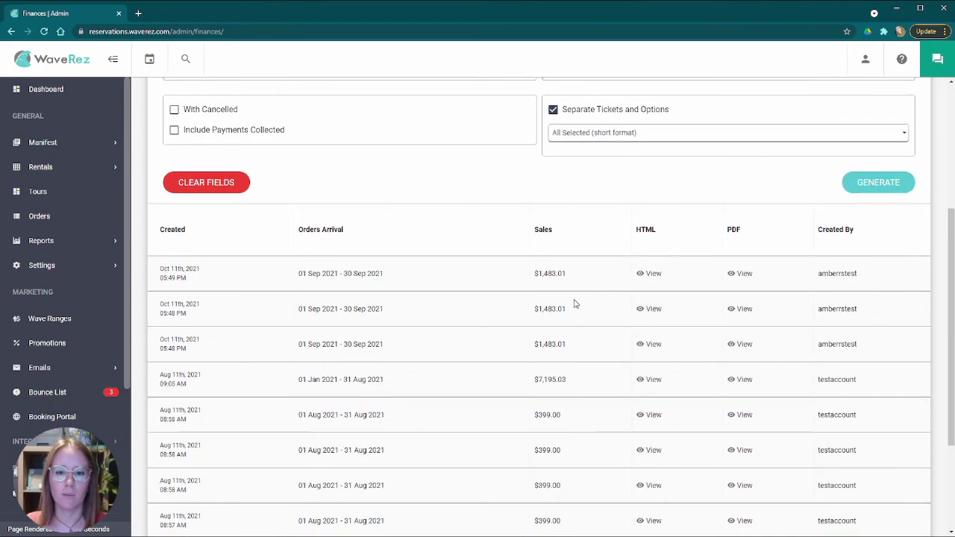
{"action": "left_click", "coordinate": [652, 309]}
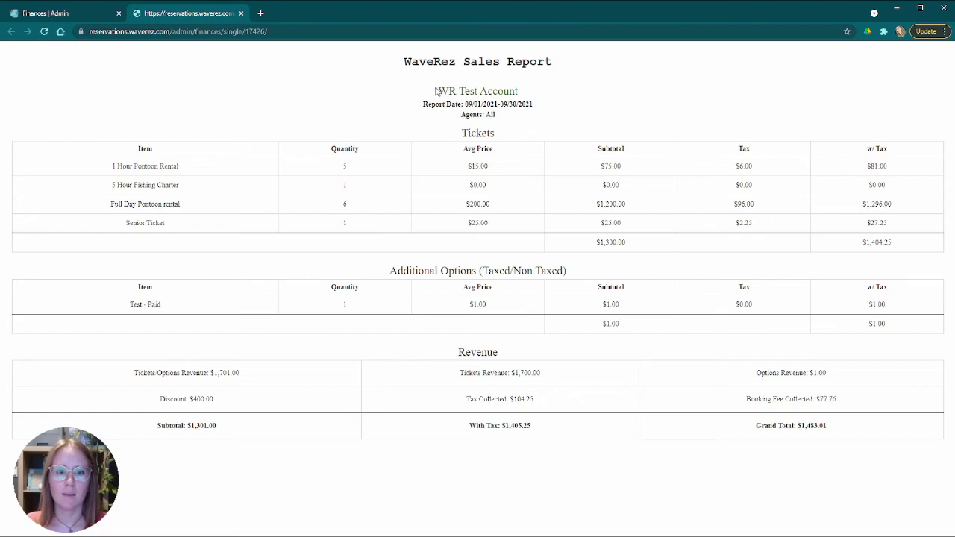
{"action": "left_click_drag", "start_coordinate": [119, 152], "coordinate": [288, 226]}
{"action": "left_click", "coordinate": [269, 217]}
{"action": "double_click", "coordinate": [344, 167]}
{"action": "double_click", "coordinate": [474, 168]}
{"action": "left_click", "coordinate": [626, 168]}
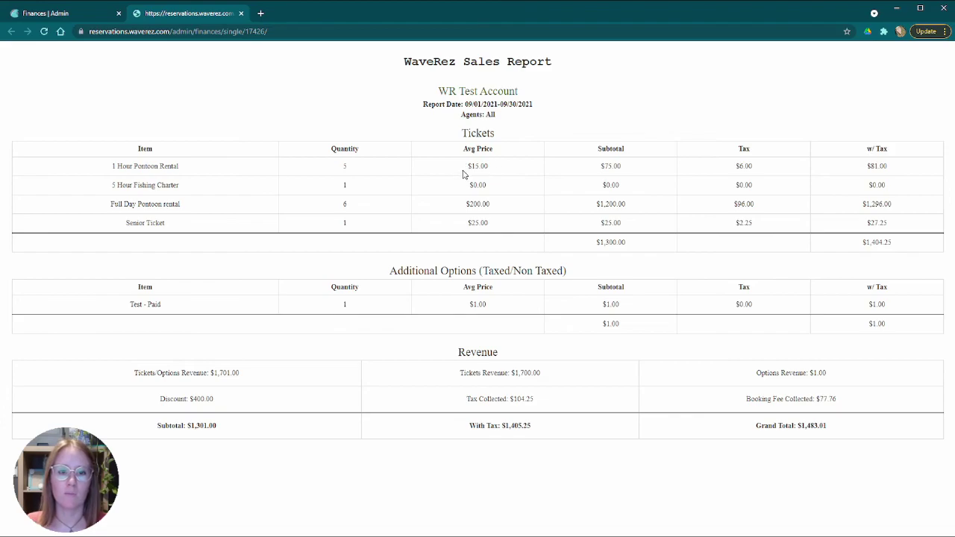
{"action": "left_click_drag", "start_coordinate": [466, 165], "coordinate": [498, 173]}
{"action": "left_click", "coordinate": [513, 172]}
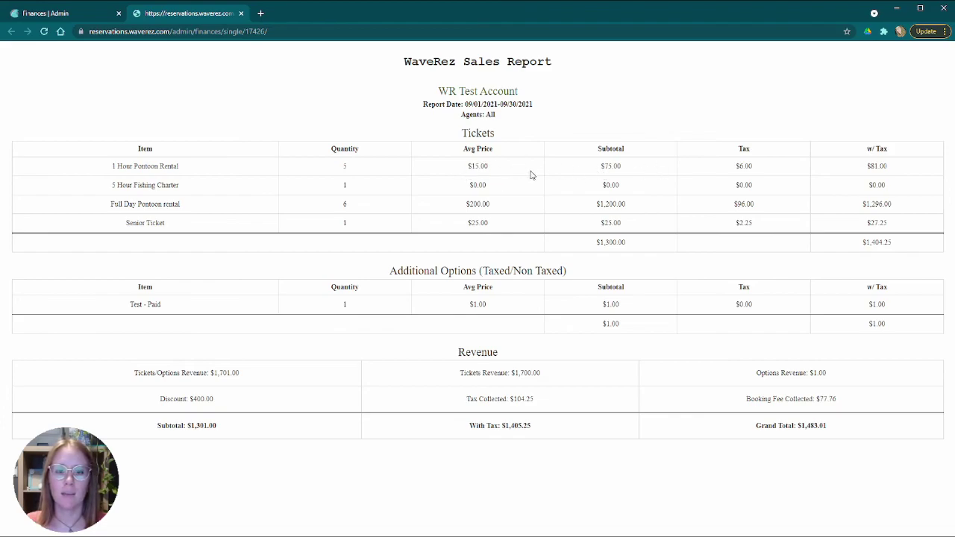
{"action": "left_click_drag", "start_coordinate": [465, 168], "coordinate": [507, 167]}
{"action": "left_click", "coordinate": [546, 166]}
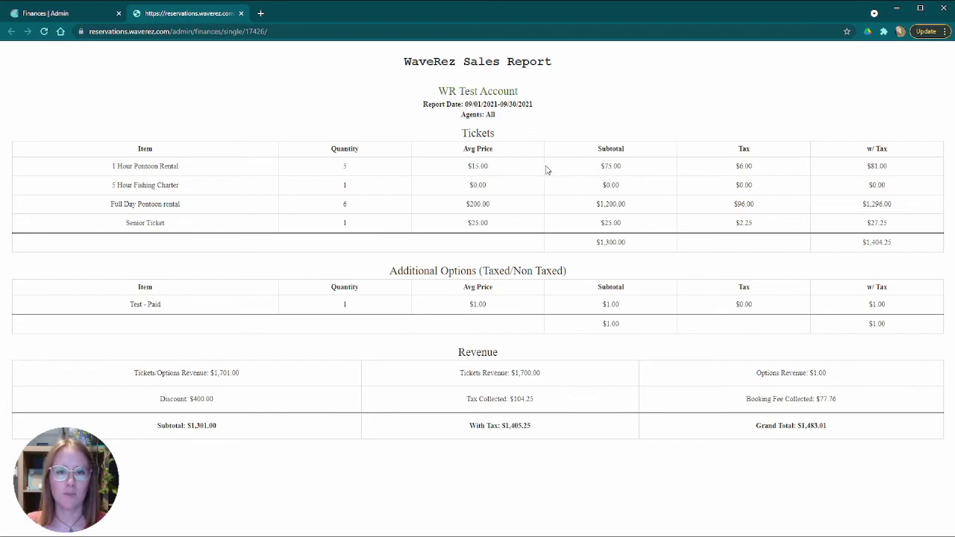
{"action": "left_click_drag", "start_coordinate": [599, 166], "coordinate": [650, 167]}
{"action": "left_click", "coordinate": [649, 168]}
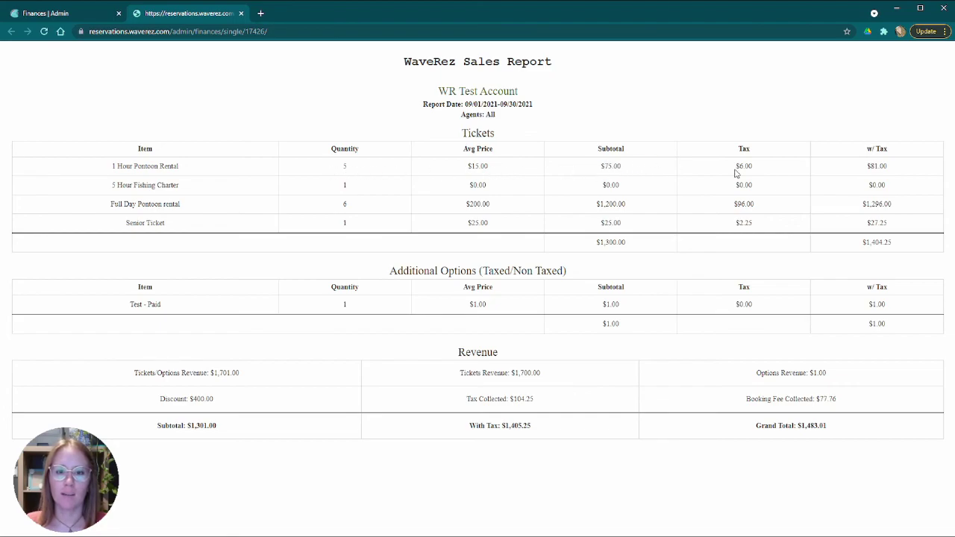
{"action": "left_click_drag", "start_coordinate": [737, 166], "coordinate": [783, 167]}
{"action": "left_click", "coordinate": [782, 167]}
{"action": "left_click_drag", "start_coordinate": [858, 171], "coordinate": [907, 171]}
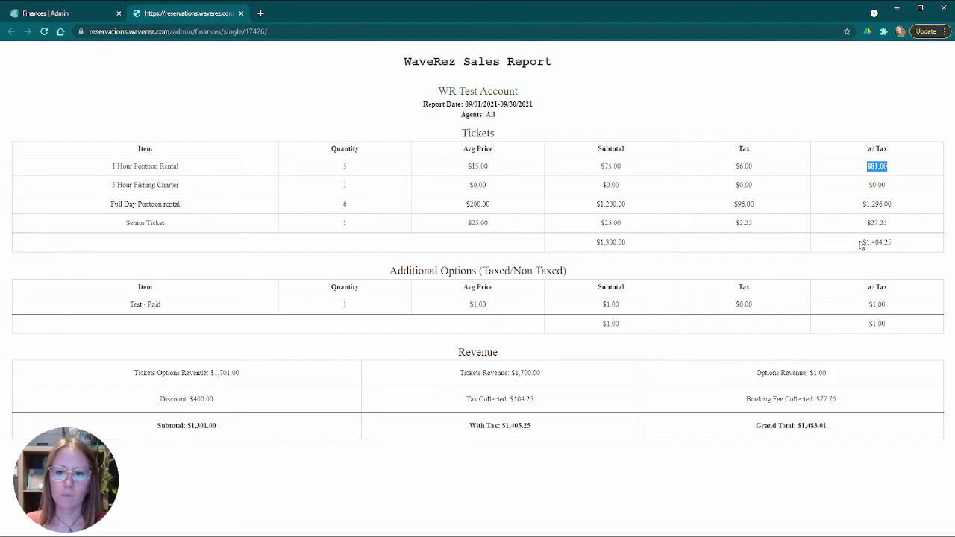
{"action": "left_click_drag", "start_coordinate": [861, 245], "coordinate": [918, 248]}
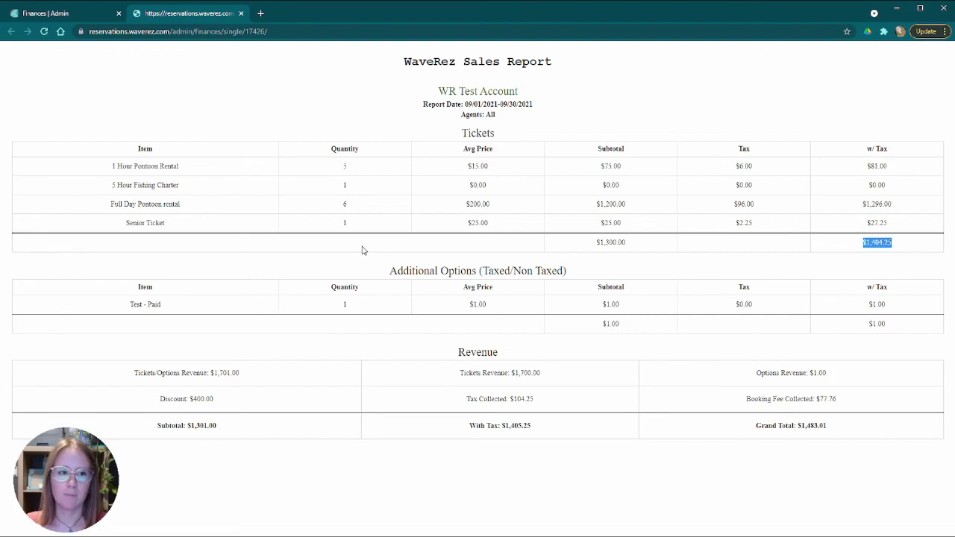
{"action": "left_click", "coordinate": [187, 225]}
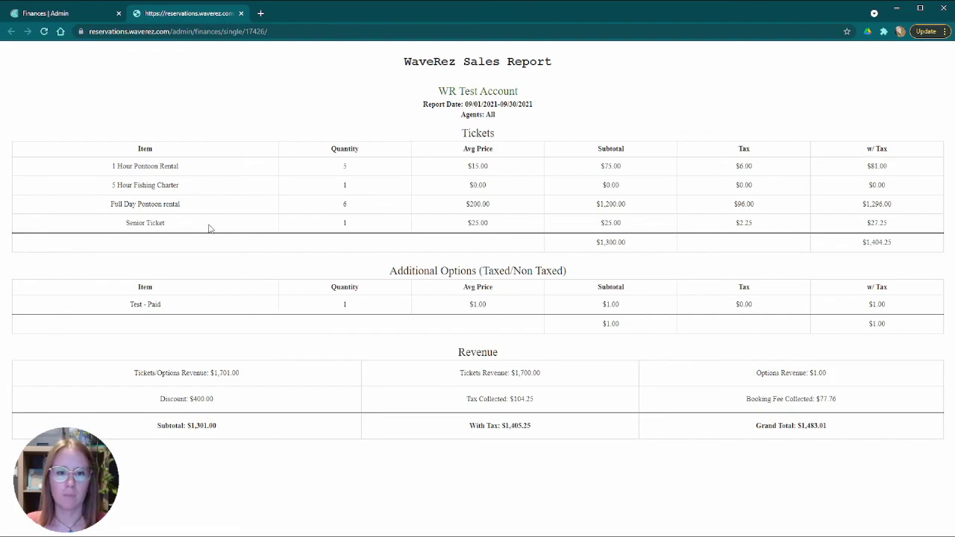
{"action": "left_click_drag", "start_coordinate": [102, 168], "coordinate": [179, 168]}
{"action": "left_click_drag", "start_coordinate": [112, 184], "coordinate": [183, 191]}
{"action": "left_click_drag", "start_coordinate": [96, 202], "coordinate": [192, 205]}
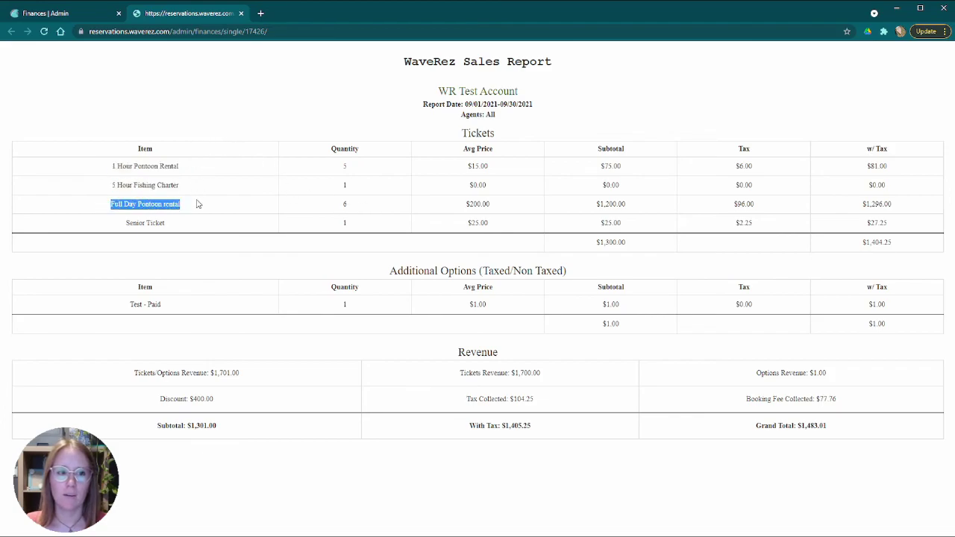
{"action": "left_click_drag", "start_coordinate": [109, 228], "coordinate": [202, 226]}
{"action": "left_click", "coordinate": [211, 203]}
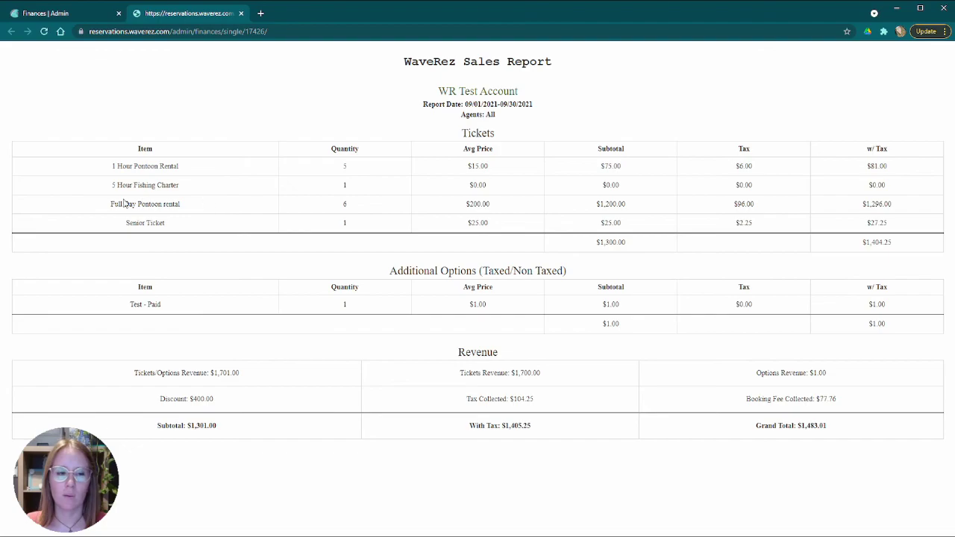
{"action": "left_click_drag", "start_coordinate": [101, 206], "coordinate": [205, 208]}
{"action": "left_click_drag", "start_coordinate": [127, 222], "coordinate": [193, 224]}
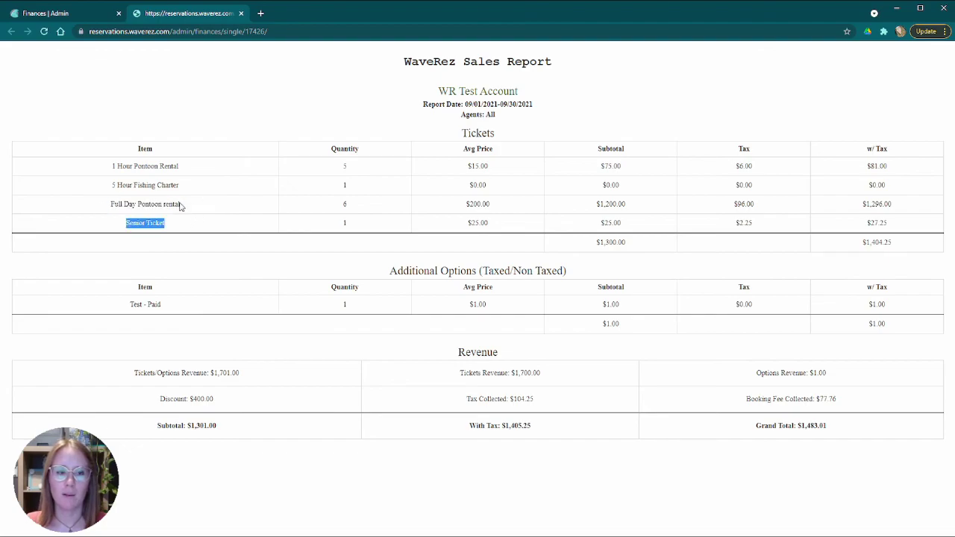
{"action": "left_click", "coordinate": [140, 134]}
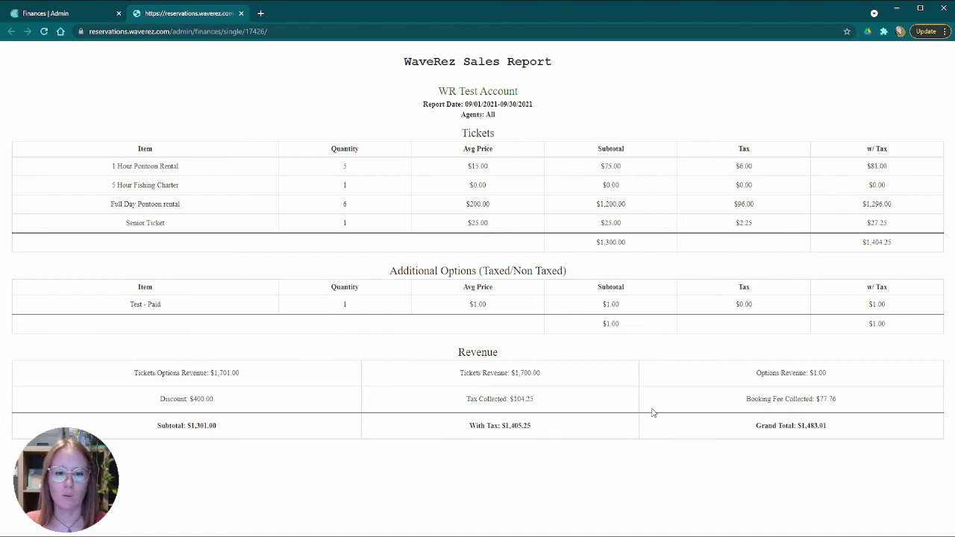
- Close the sales report and open the most recently generated one from Finances
{"action": "left_click", "coordinate": [240, 14]}
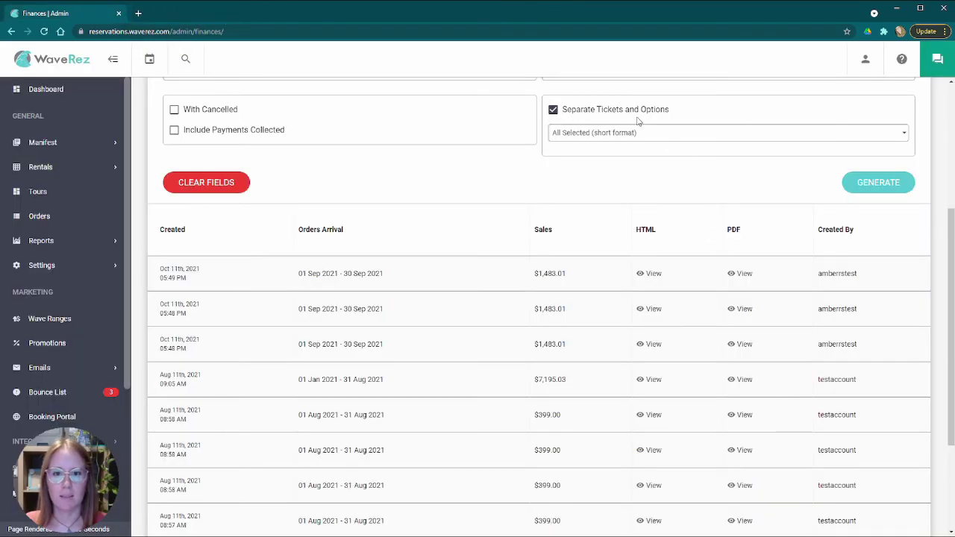
{"action": "left_click", "coordinate": [659, 273]}
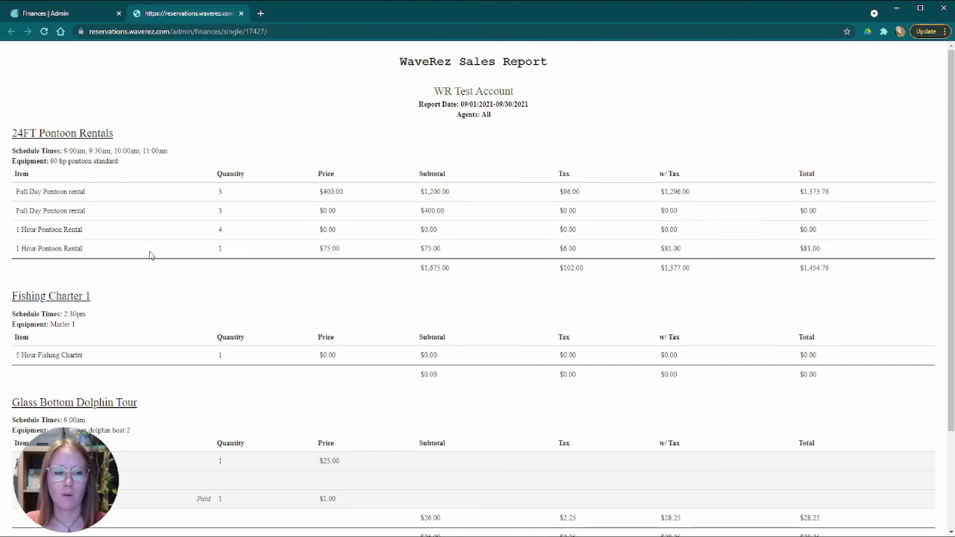
{"action": "scroll", "coordinate": [88, 243], "scroll_direction": "down", "scroll_amount": 1}
{"action": "scroll", "coordinate": [87, 243], "scroll_direction": "up", "scroll_amount": 1}
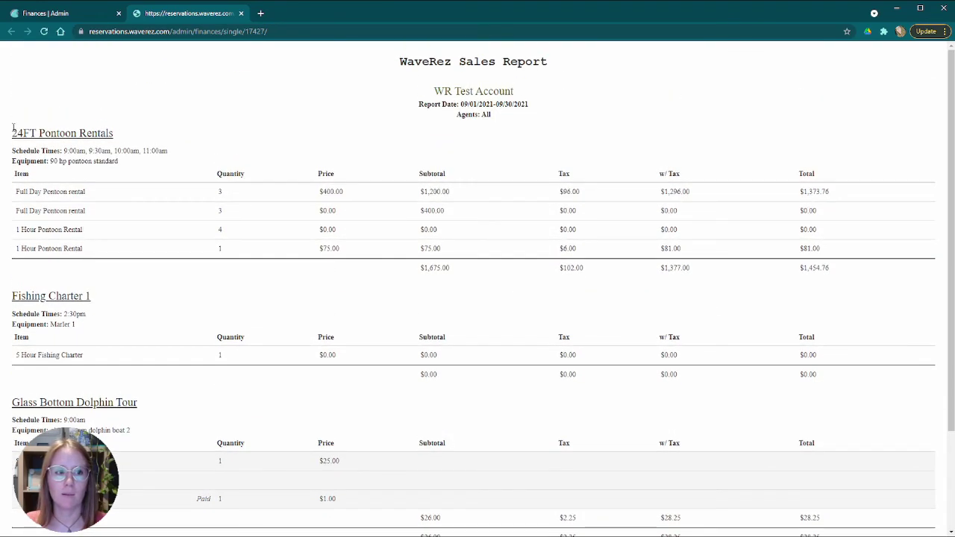
- Highlight the 24FT Pontoon Rentals and Fishing Charter 1 trip headings in the report
{"action": "triple_click", "coordinate": [124, 138]}
{"action": "left_click_drag", "start_coordinate": [11, 296], "coordinate": [117, 299]}
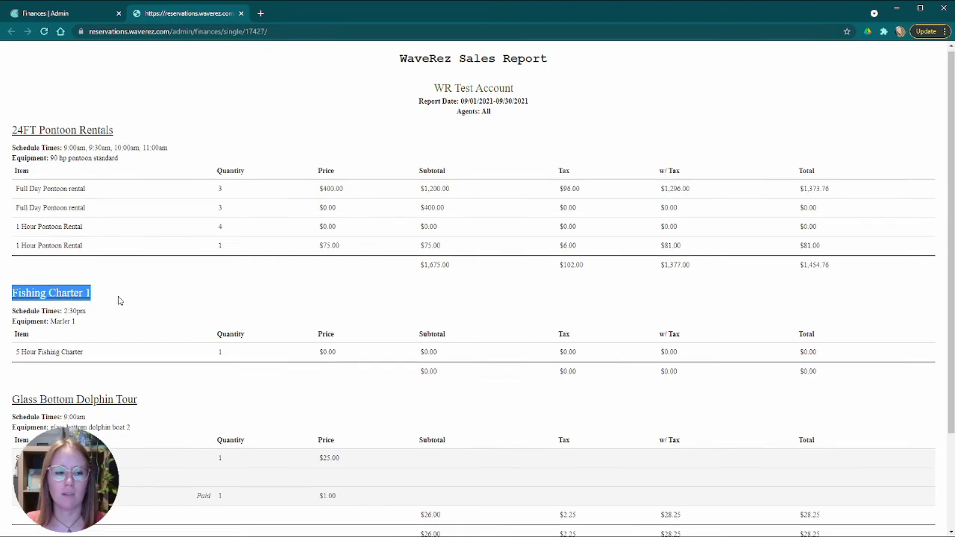
{"action": "scroll", "coordinate": [118, 299], "scroll_direction": "down", "scroll_amount": 2}
{"action": "left_click_drag", "start_coordinate": [9, 288], "coordinate": [163, 289]}
{"action": "scroll", "coordinate": [169, 280], "scroll_direction": "down", "scroll_amount": 1}
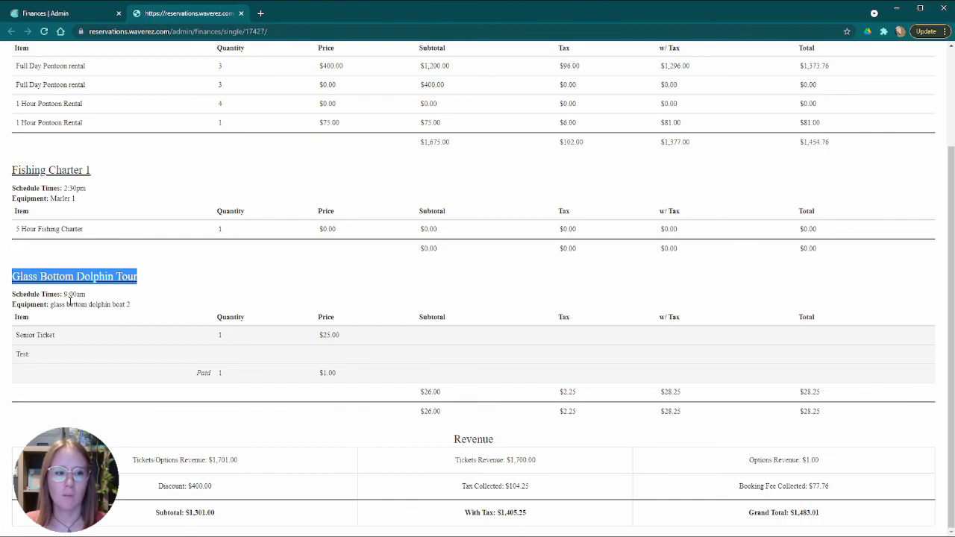
{"action": "scroll", "coordinate": [88, 262], "scroll_direction": "up", "scroll_amount": 2}
- Highlight the Dolphin Tour items through the Test option line, then clear the selection
{"action": "left_click", "coordinate": [109, 147]}
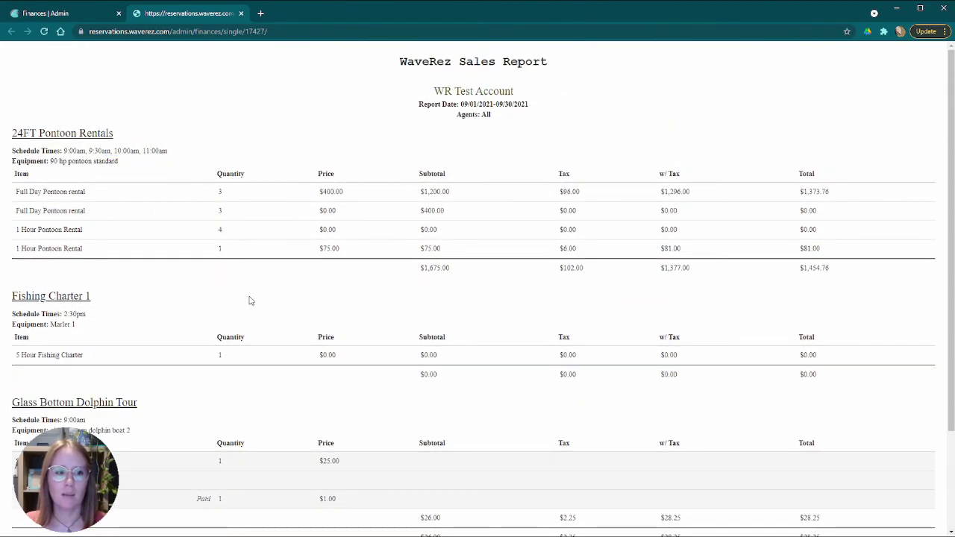
{"action": "scroll", "coordinate": [251, 300], "scroll_direction": "down", "scroll_amount": 2}
{"action": "left_click_drag", "start_coordinate": [17, 363], "coordinate": [38, 364]}
{"action": "left_click", "coordinate": [24, 363]}
{"action": "left_click", "coordinate": [41, 363]}
{"action": "left_click", "coordinate": [58, 362]}
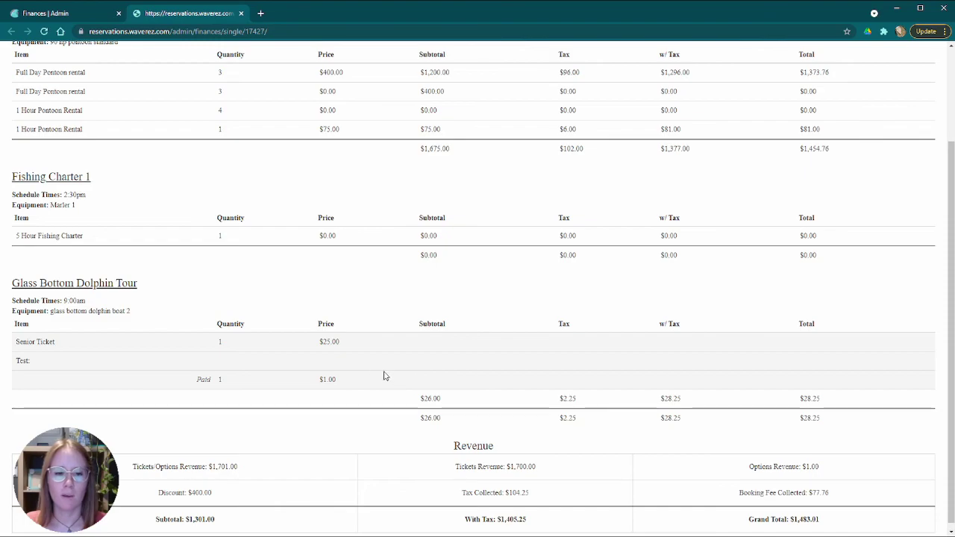
{"action": "scroll", "coordinate": [395, 377], "scroll_direction": "down", "scroll_amount": 1}
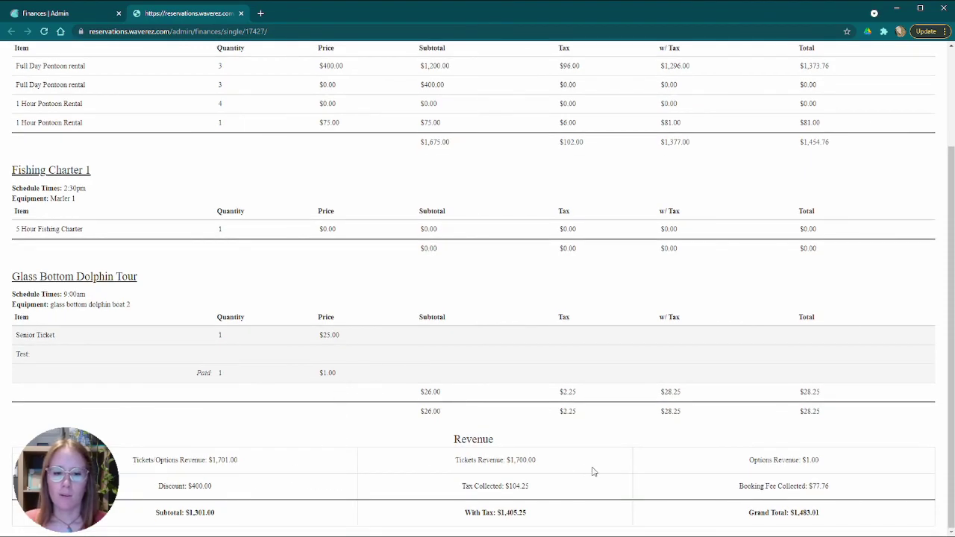
{"action": "scroll", "coordinate": [597, 447], "scroll_direction": "up", "scroll_amount": 2}
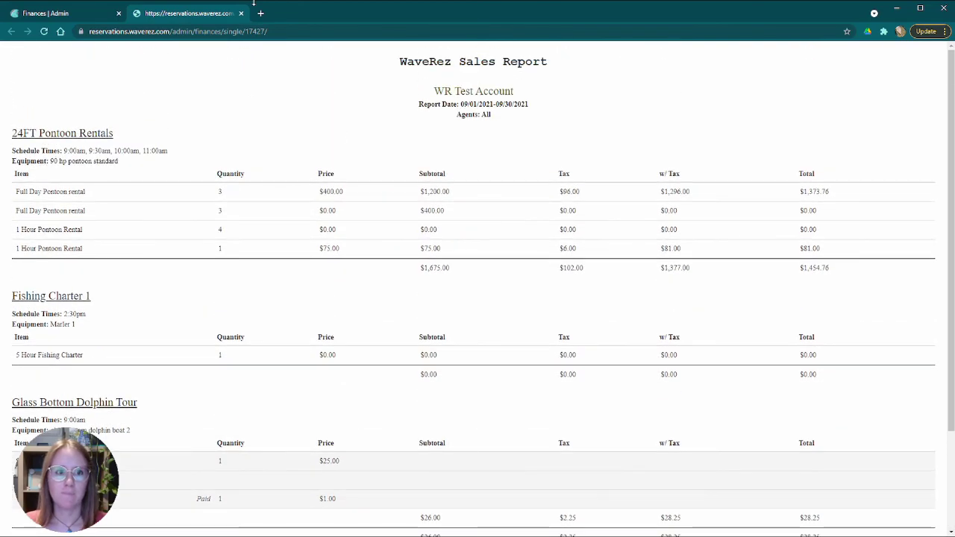
- Close the per-trip report, generate one including payments collected, and open it
{"action": "left_click", "coordinate": [242, 13]}
{"action": "scroll", "coordinate": [379, 273], "scroll_direction": "up", "scroll_amount": 5}
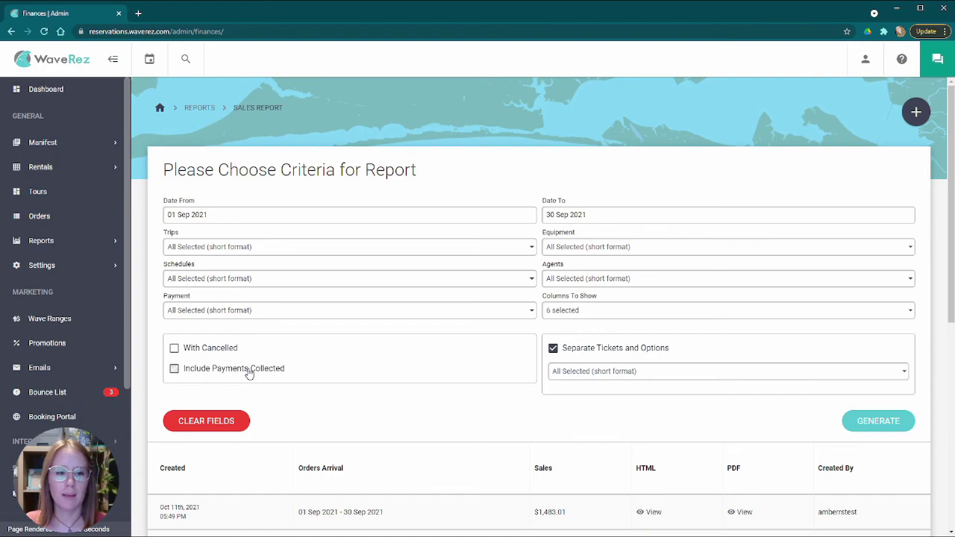
{"action": "left_click", "coordinate": [891, 422]}
{"action": "scroll", "coordinate": [451, 420], "scroll_direction": "down", "scroll_amount": 3}
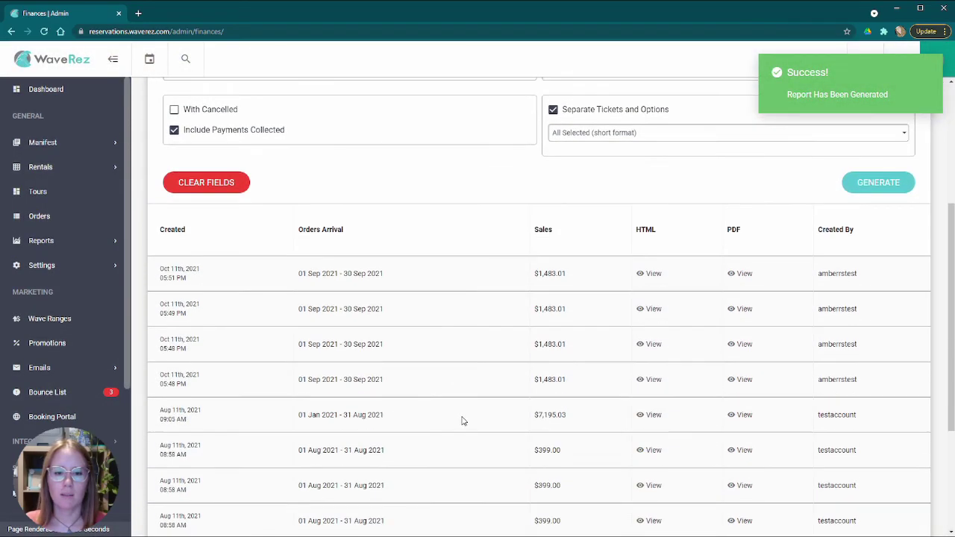
{"action": "left_click", "coordinate": [658, 273]}
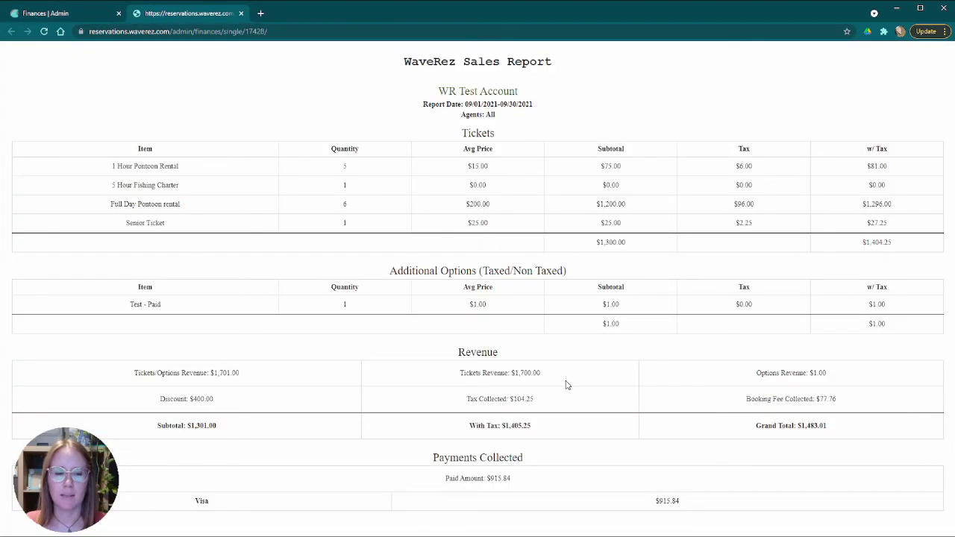
- Highlight the $915.84 paid by Visa in the payments collected section
{"action": "double_click", "coordinate": [200, 502]}
{"action": "double_click", "coordinate": [668, 501]}
{"action": "left_click", "coordinate": [580, 488]}
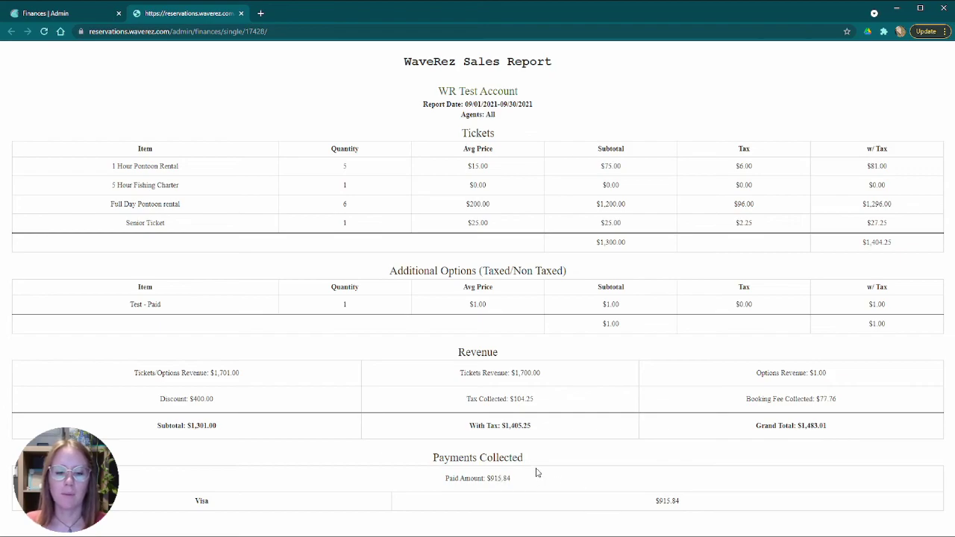
{"action": "left_click_drag", "start_coordinate": [484, 478], "coordinate": [515, 482]}
{"action": "left_click", "coordinate": [540, 482]}
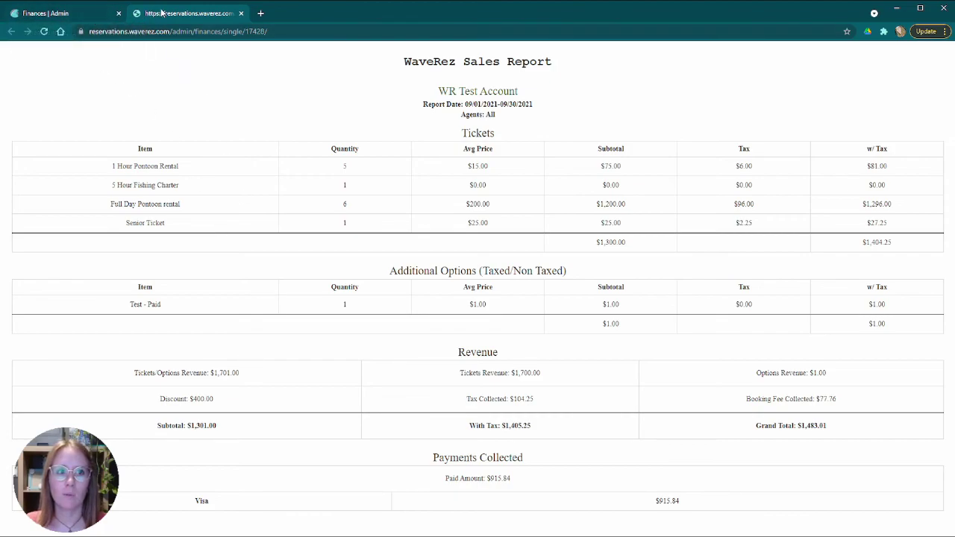
- Close the payments report and view the 01–30 Sep 2021 date calendars without changing them
{"action": "left_click", "coordinate": [241, 14]}
{"action": "scroll", "coordinate": [440, 226], "scroll_direction": "up", "scroll_amount": 5}
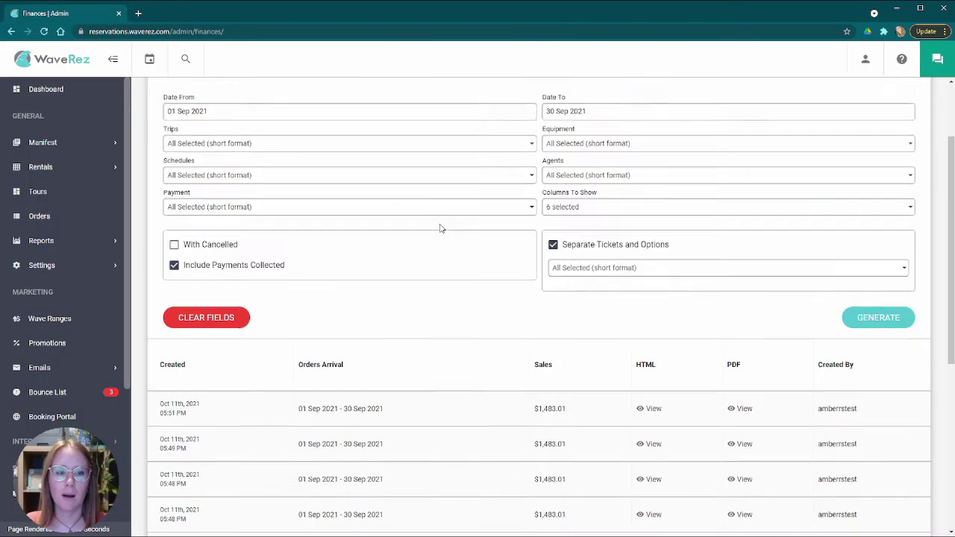
{"action": "left_click", "coordinate": [251, 219]}
{"action": "left_click", "coordinate": [597, 220]}
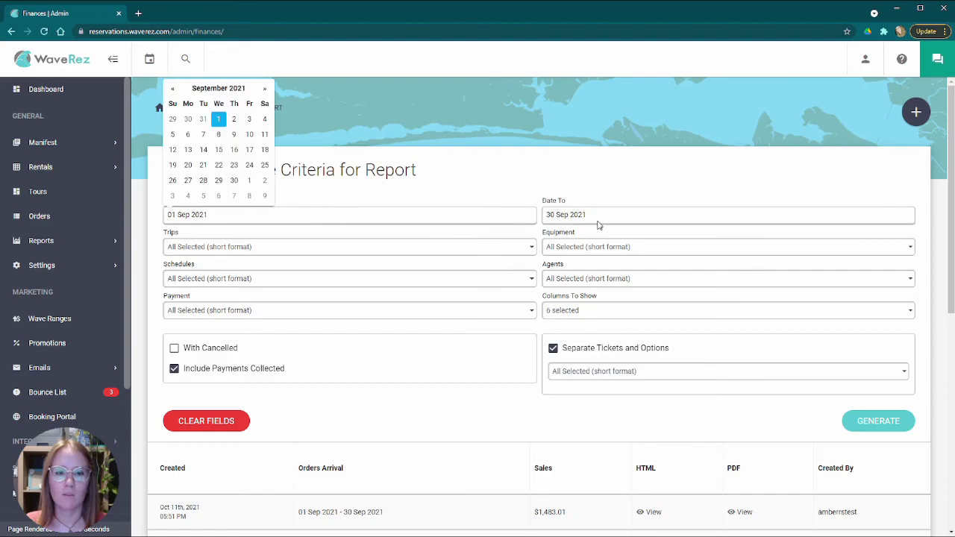
{"action": "left_click", "coordinate": [469, 217]}
{"action": "left_click", "coordinate": [625, 218]}
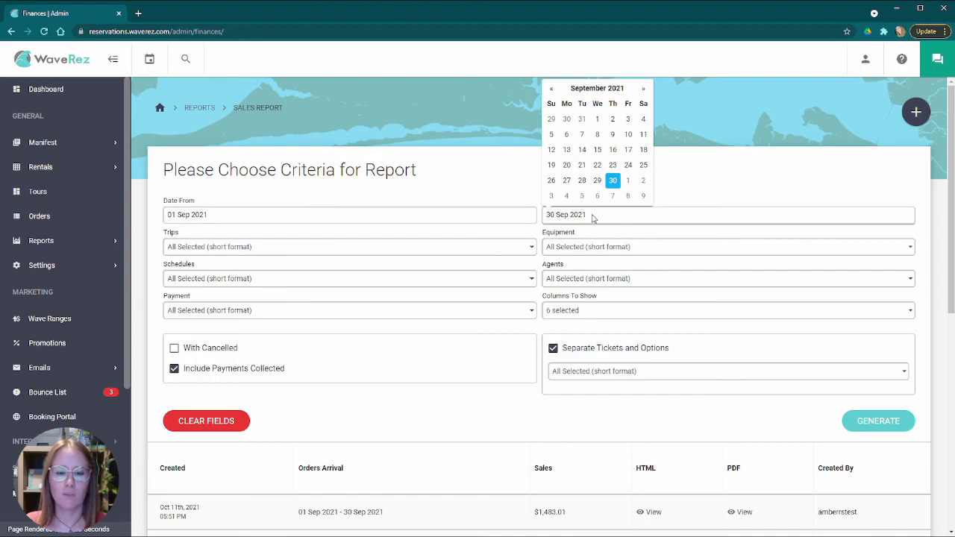
{"action": "left_click", "coordinate": [303, 186]}
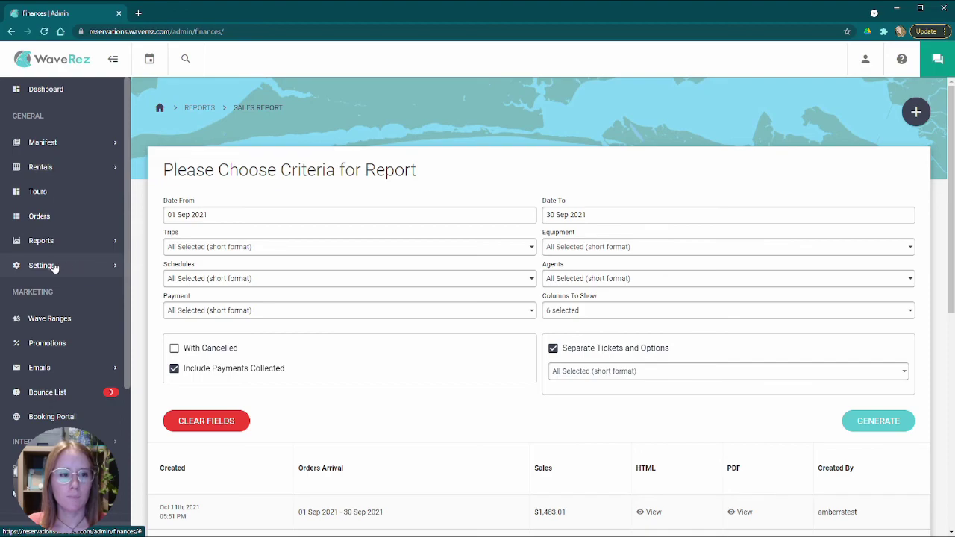
- Open the Payment Report page from Reports in the sidebar
{"action": "left_click", "coordinate": [92, 240]}
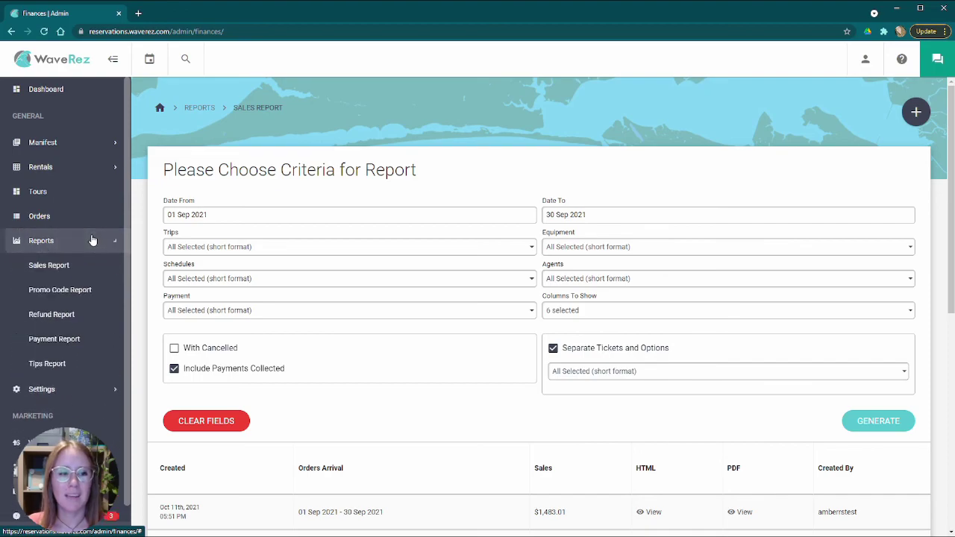
{"action": "left_click", "coordinate": [75, 345]}
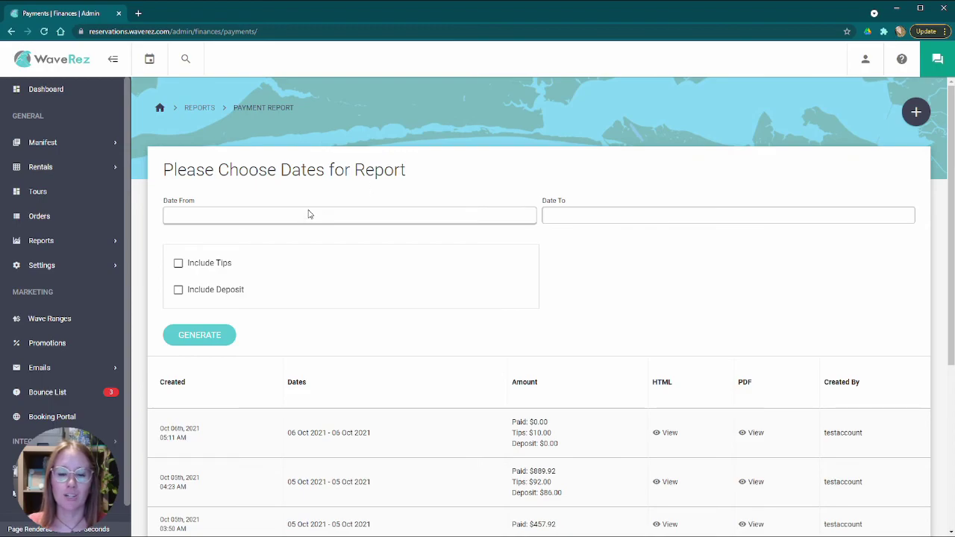
{"action": "left_click", "coordinate": [84, 241]}
{"action": "left_click", "coordinate": [72, 340]}
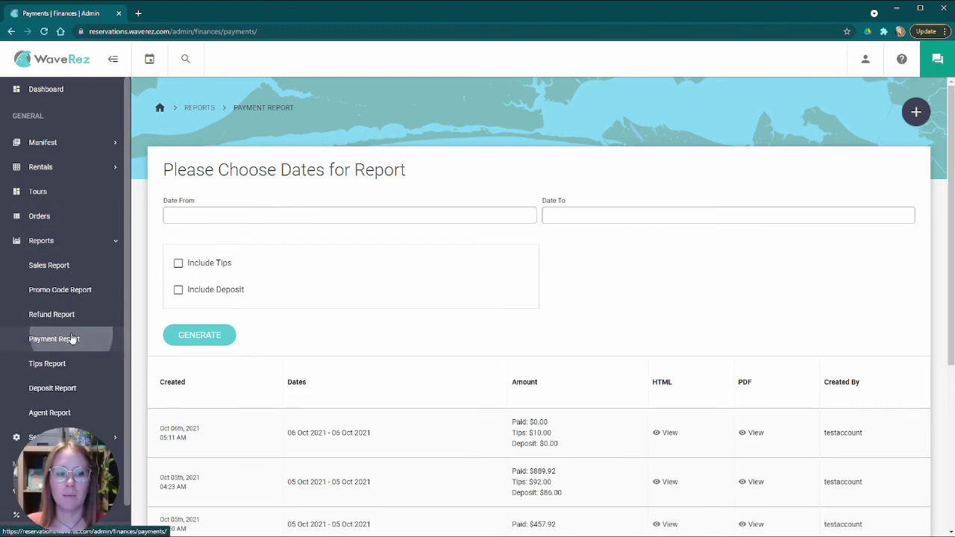
- Show and close the Date From calendar, leaving the report dates blank
{"action": "left_click", "coordinate": [256, 217]}
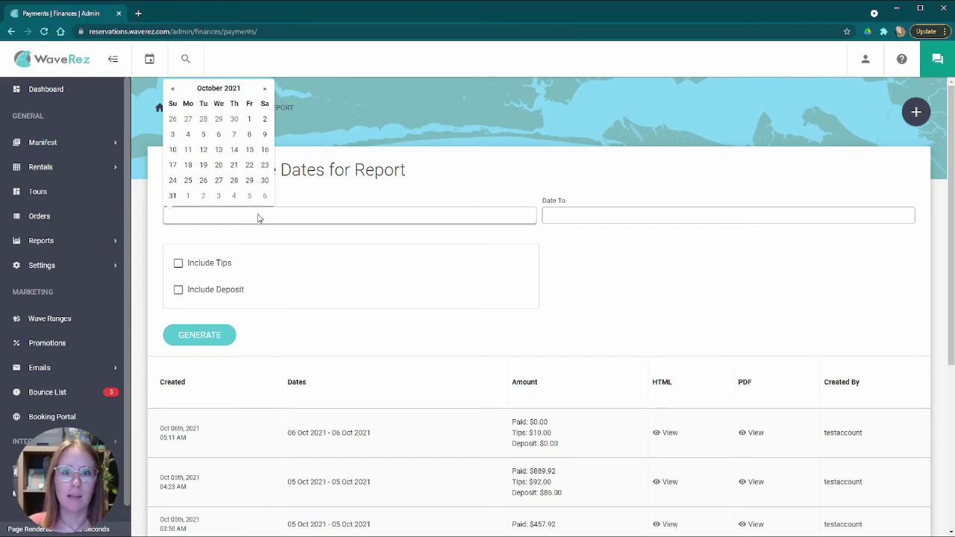
{"action": "left_click", "coordinate": [353, 192]}
{"action": "left_click", "coordinate": [309, 218]}
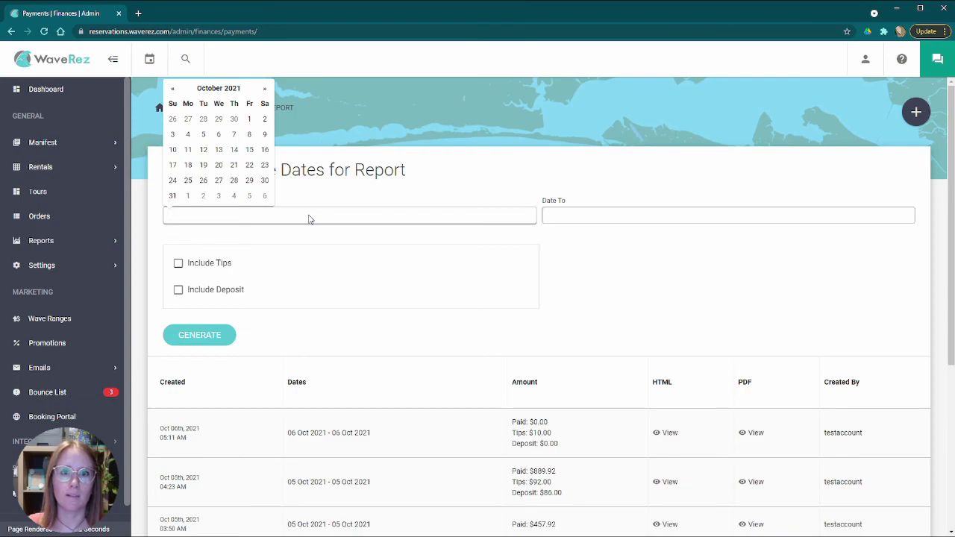
{"action": "left_click", "coordinate": [312, 197]}
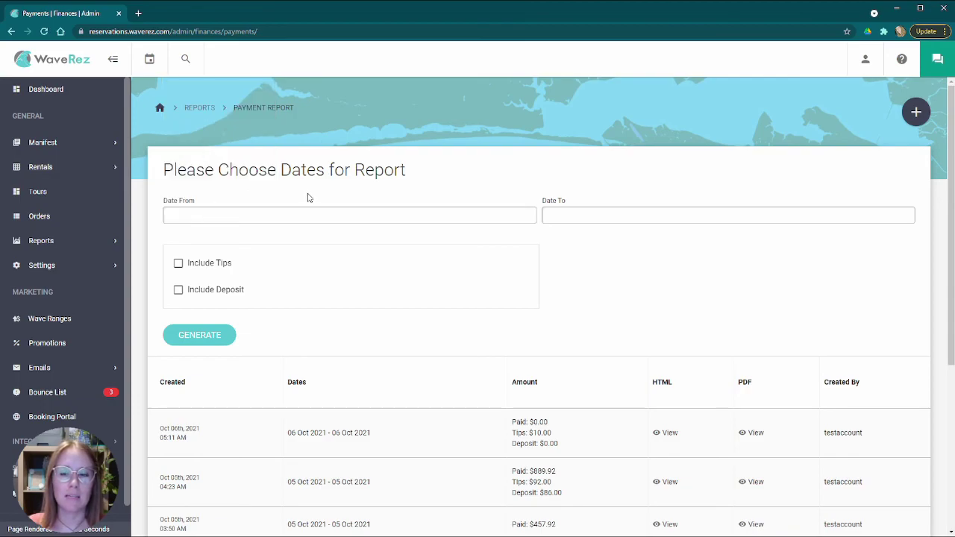
- Toggle the reports list in the sidebar and expand the Settings sections
{"action": "left_click", "coordinate": [82, 246]}
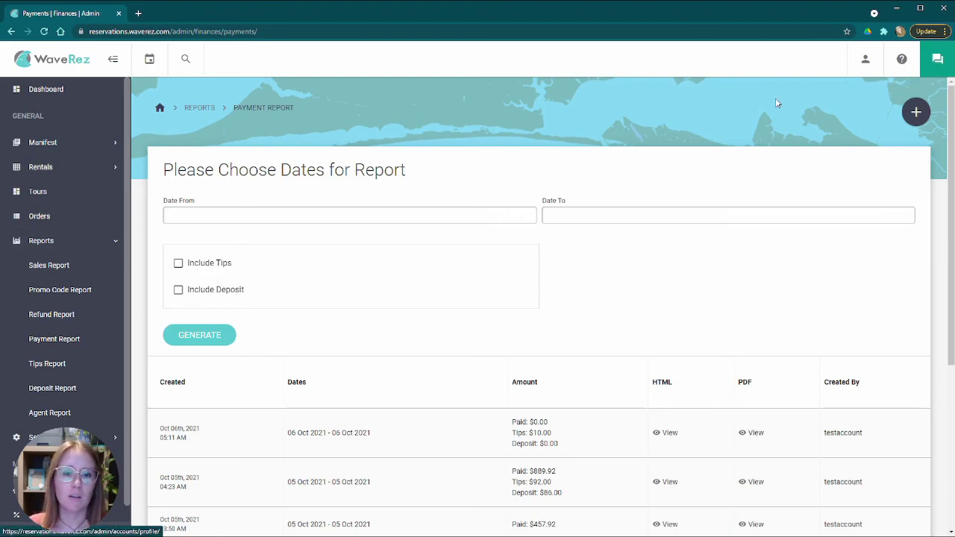
{"action": "left_click", "coordinate": [94, 245]}
{"action": "left_click", "coordinate": [73, 241]}
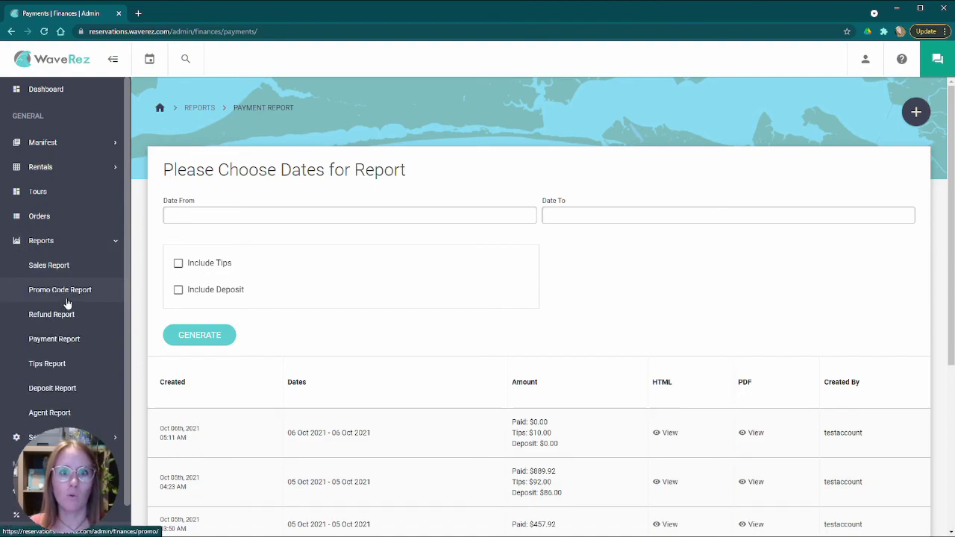
{"action": "left_click", "coordinate": [88, 242]}
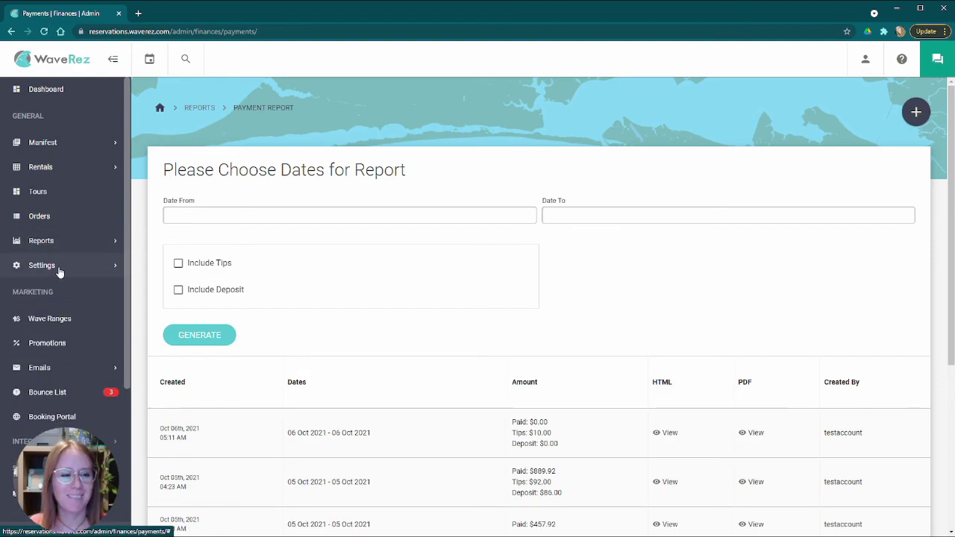
{"action": "left_click", "coordinate": [80, 267]}
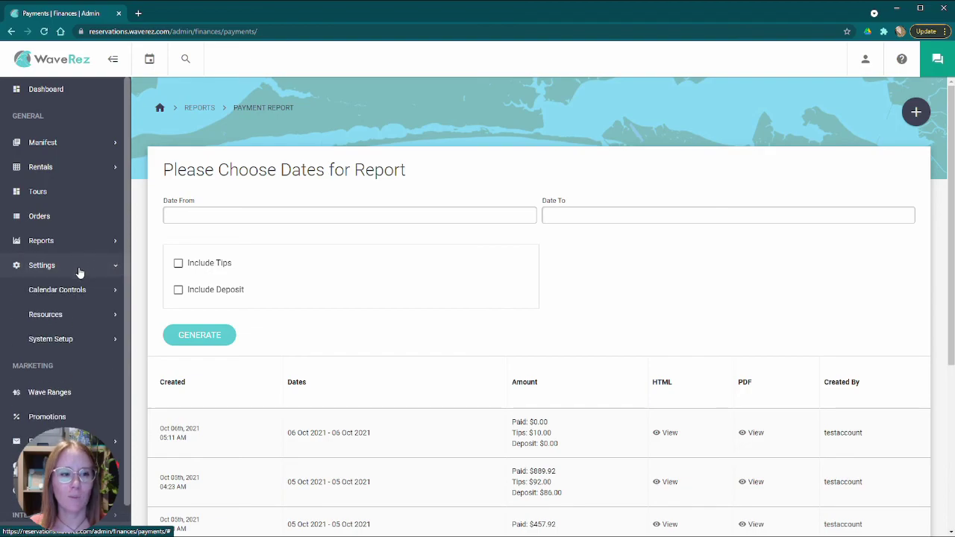
{"action": "scroll", "coordinate": [67, 284], "scroll_direction": "down", "scroll_amount": 2}
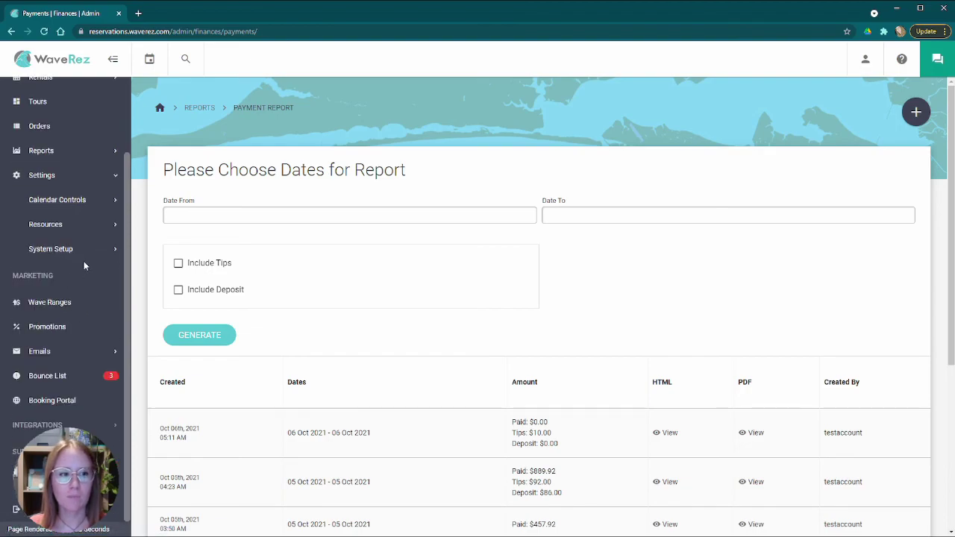
- Expand and collapse Calendar Controls, then expand Resources to list Trips and Equipment
{"action": "left_click", "coordinate": [87, 206]}
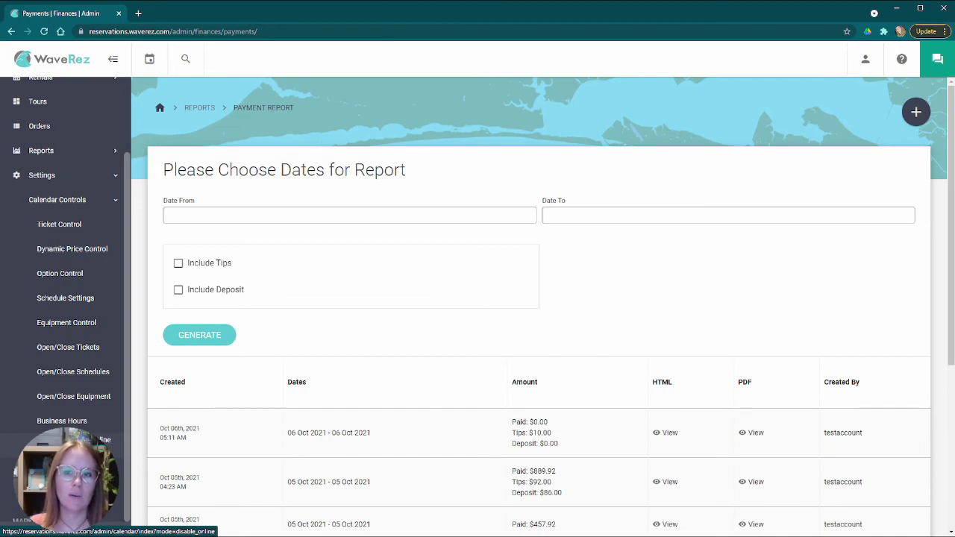
{"action": "left_click", "coordinate": [96, 203]}
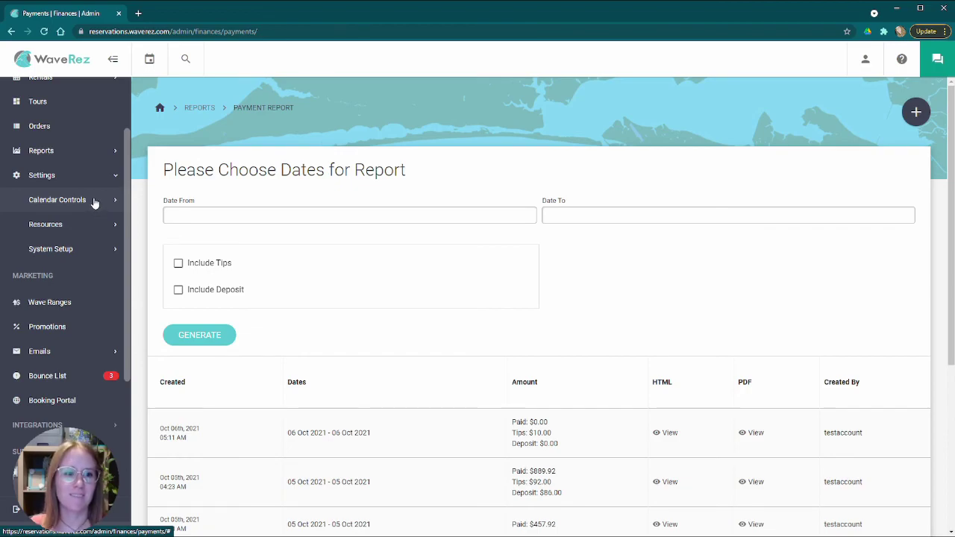
{"action": "left_click", "coordinate": [78, 228]}
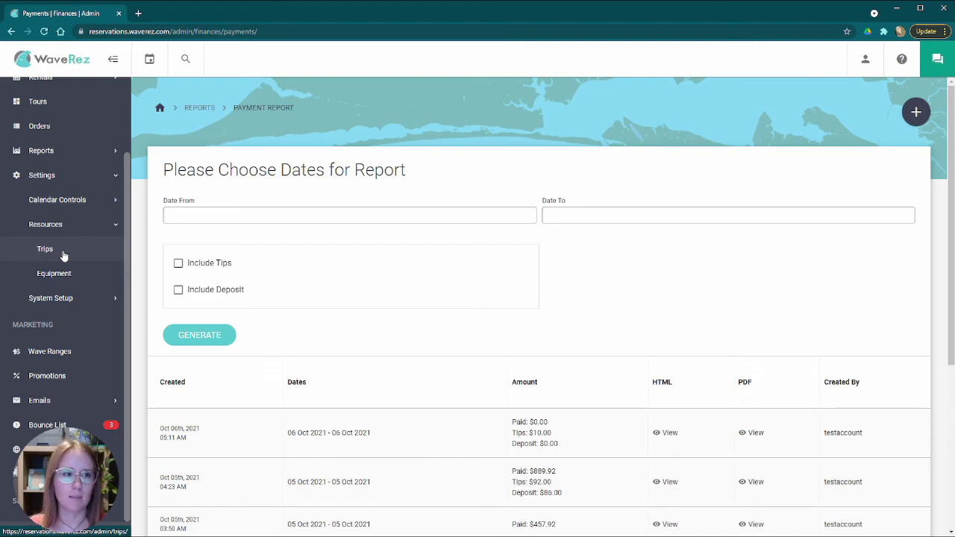
- Open the Equipment list and select the 90 hp pontoon standard record
{"action": "left_click", "coordinate": [83, 273]}
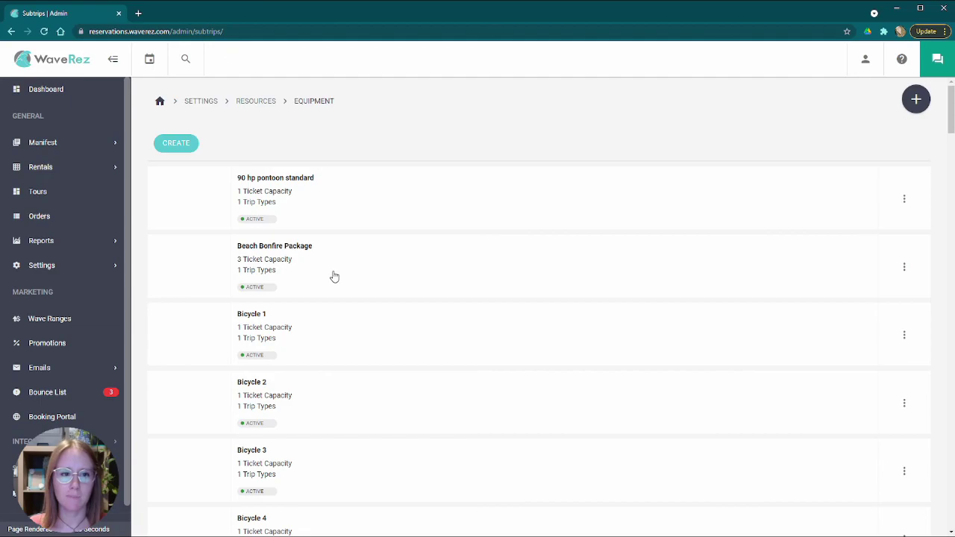
{"action": "scroll", "coordinate": [362, 276], "scroll_direction": "down", "scroll_amount": 8}
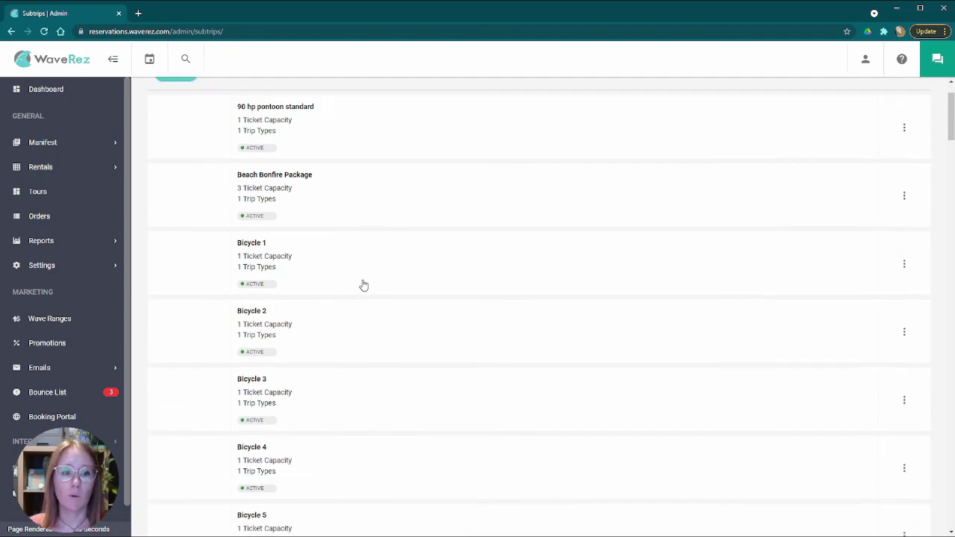
{"action": "scroll", "coordinate": [377, 304], "scroll_direction": "down", "scroll_amount": 20}
{"action": "scroll", "coordinate": [361, 295], "scroll_direction": "up", "scroll_amount": 18}
{"action": "scroll", "coordinate": [363, 295], "scroll_direction": "up", "scroll_amount": 12}
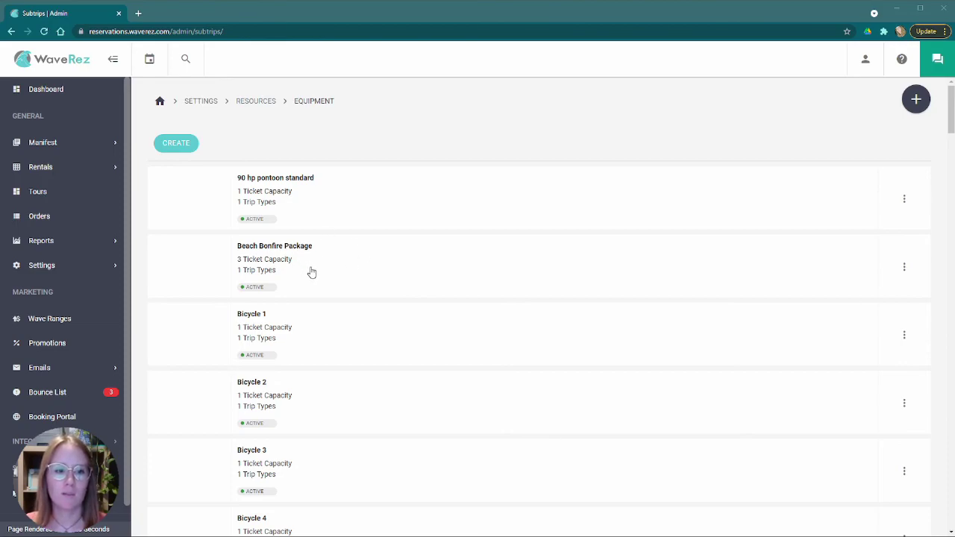
{"action": "scroll", "coordinate": [339, 261], "scroll_direction": "down", "scroll_amount": 1}
{"action": "scroll", "coordinate": [337, 260], "scroll_direction": "down", "scroll_amount": 3}
{"action": "scroll", "coordinate": [321, 252], "scroll_direction": "up", "scroll_amount": 4}
{"action": "left_click", "coordinate": [331, 195]}
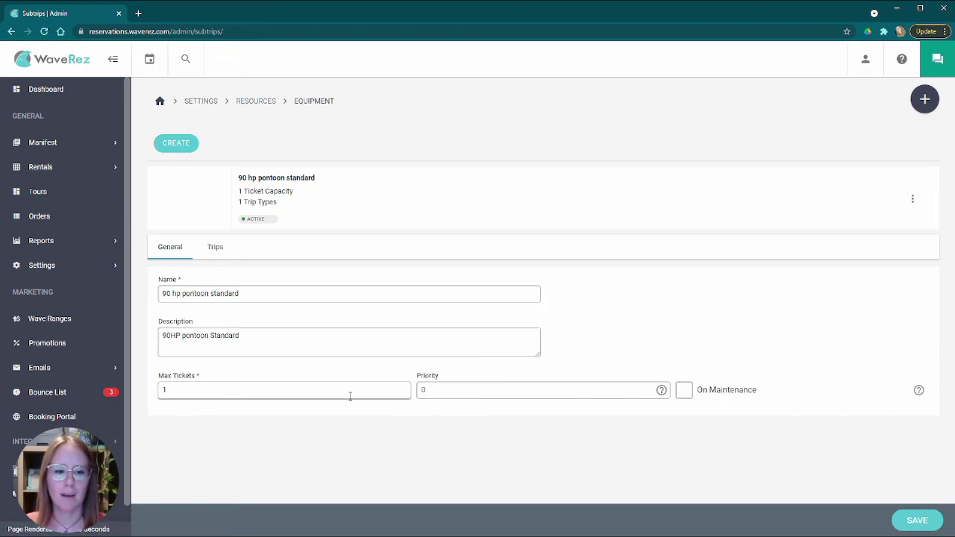
- Review the trips linked to the 90 hp pontoon standard equipment
{"action": "left_click", "coordinate": [215, 247]}
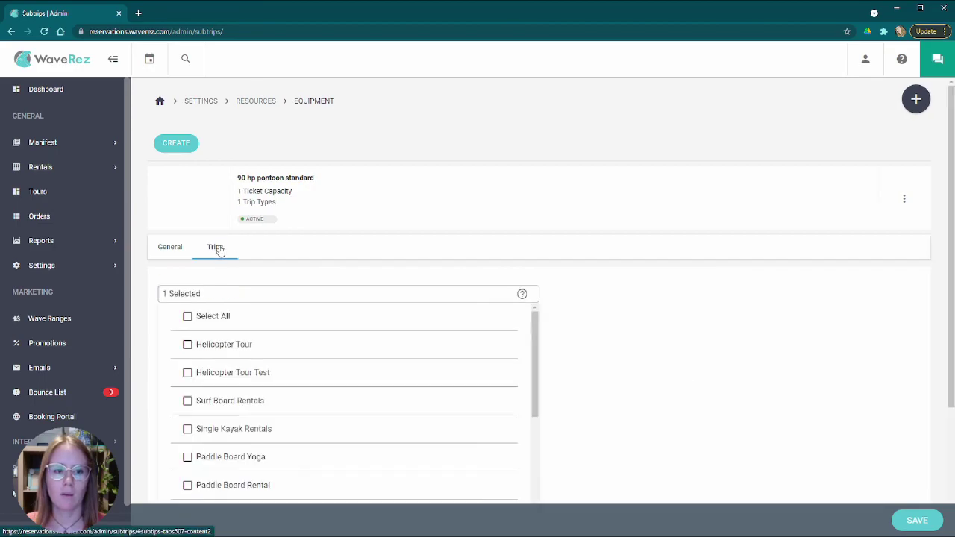
{"action": "scroll", "coordinate": [328, 351], "scroll_direction": "down", "scroll_amount": 3}
{"action": "scroll", "coordinate": [575, 320], "scroll_direction": "down", "scroll_amount": 2}
{"action": "scroll", "coordinate": [401, 298], "scroll_direction": "down", "scroll_amount": 4}
{"action": "scroll", "coordinate": [403, 301], "scroll_direction": "up", "scroll_amount": 10}
{"action": "scroll", "coordinate": [366, 344], "scroll_direction": "down", "scroll_amount": 7}
{"action": "scroll", "coordinate": [366, 344], "scroll_direction": "down", "scroll_amount": 2}
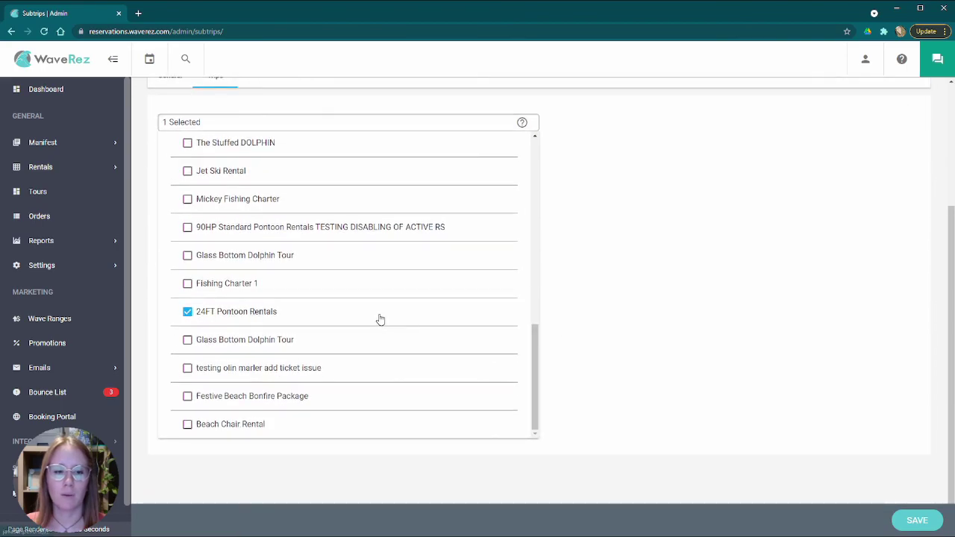
{"action": "scroll", "coordinate": [379, 320], "scroll_direction": "up", "scroll_amount": 3}
{"action": "scroll", "coordinate": [380, 319], "scroll_direction": "up", "scroll_amount": 3}
{"action": "scroll", "coordinate": [578, 288], "scroll_direction": "up", "scroll_amount": 2}
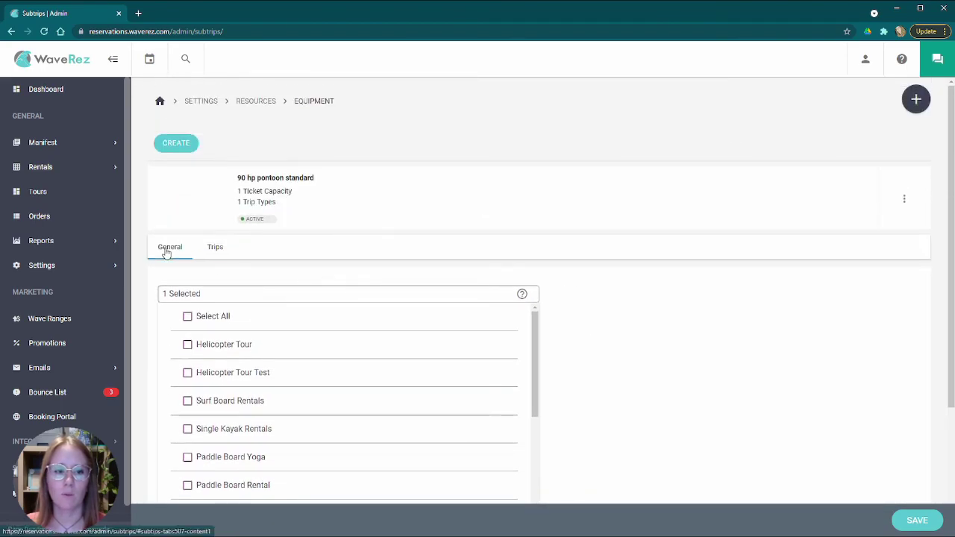
- Return to the General details and check the equipment's Priority value of 0
{"action": "left_click", "coordinate": [169, 247]}
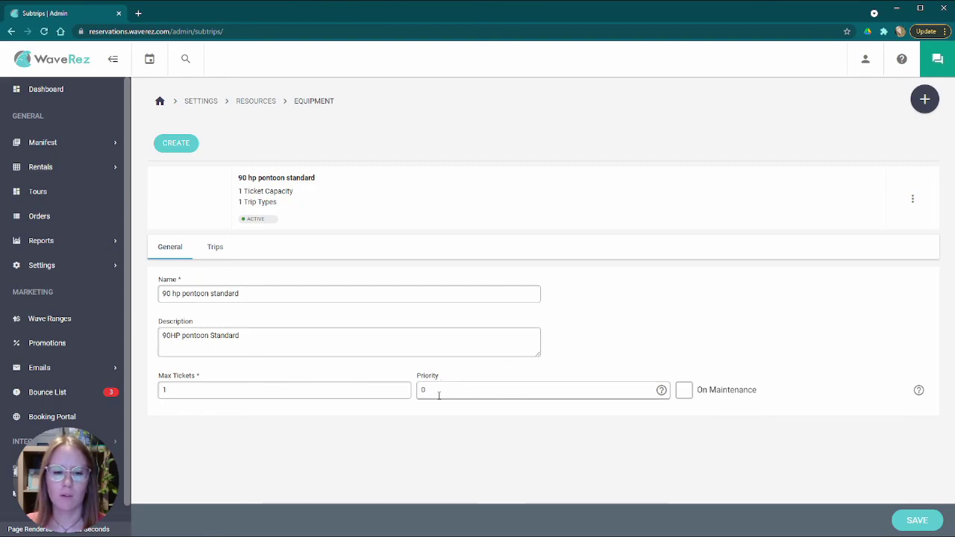
{"action": "left_click", "coordinate": [612, 383]}
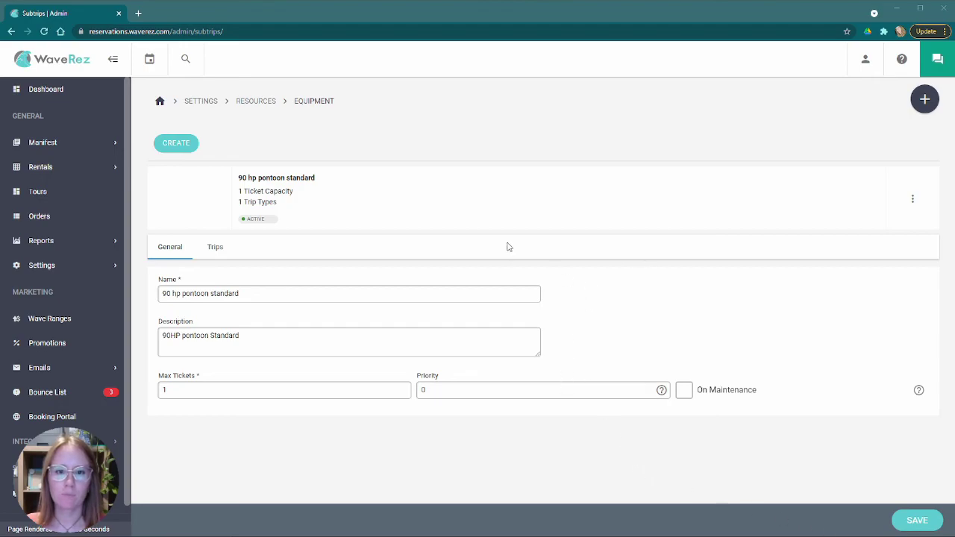
{"action": "left_click", "coordinate": [65, 268]}
{"action": "left_click", "coordinate": [74, 321]}
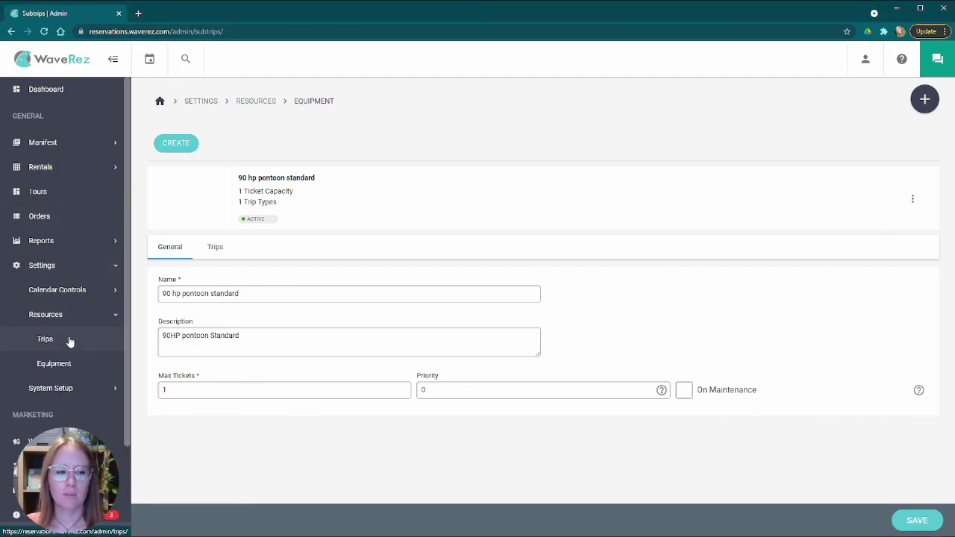
- Open the 24FT Pontoon Rentals trip from the Trips list and point out its name
{"action": "left_click", "coordinate": [69, 341]}
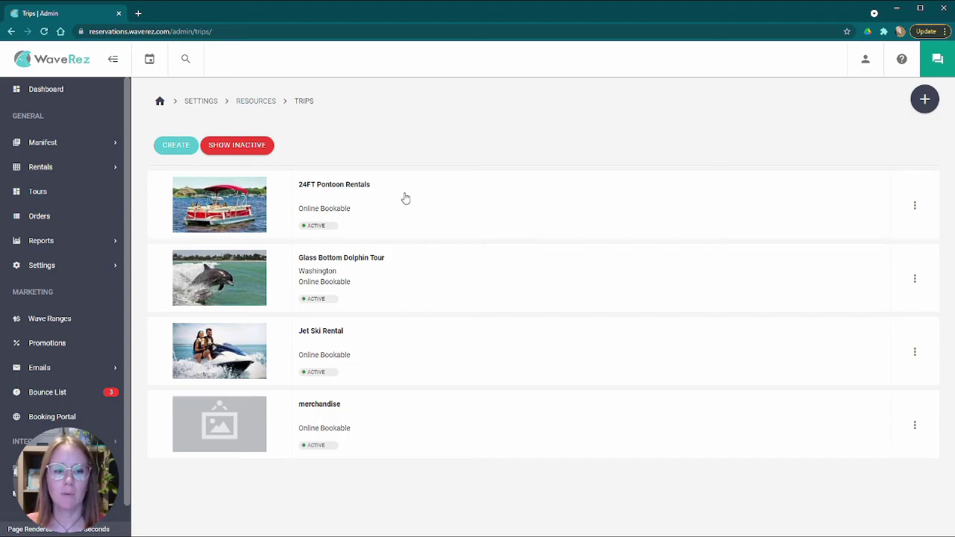
{"action": "left_click", "coordinate": [366, 201]}
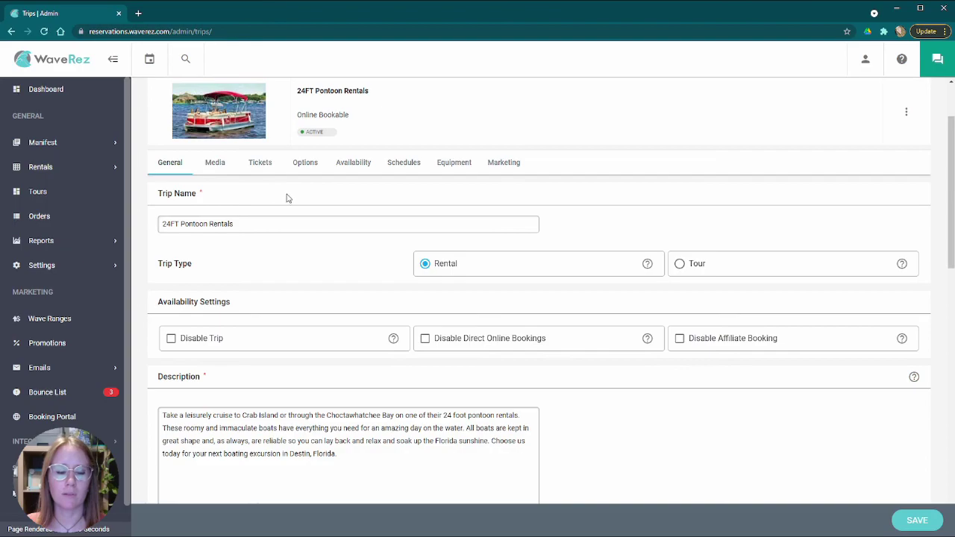
{"action": "scroll", "coordinate": [309, 187], "scroll_direction": "up", "scroll_amount": 2}
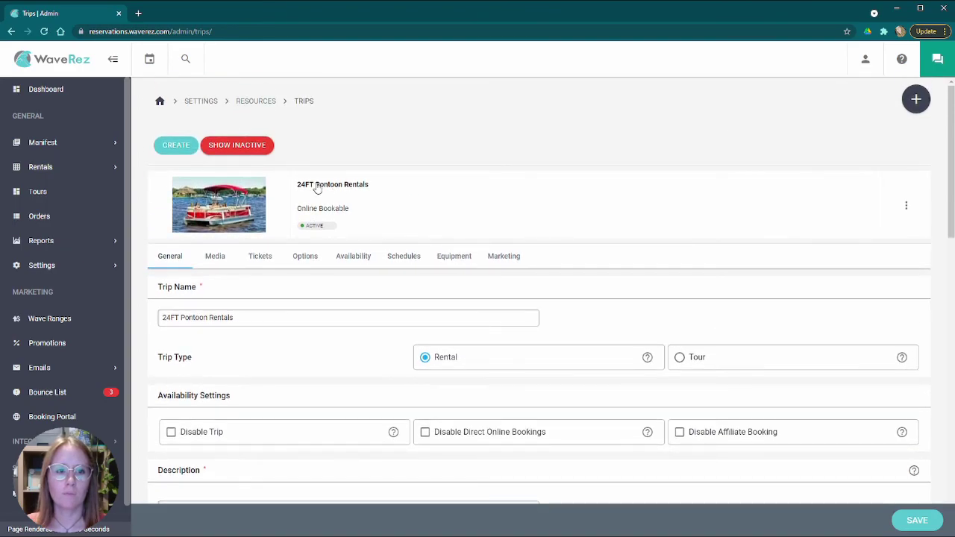
{"action": "scroll", "coordinate": [366, 198], "scroll_direction": "down", "scroll_amount": 2}
{"action": "left_click", "coordinate": [250, 200]}
- Scroll through the 24FT Pontoon Rentals General tab fields
{"action": "scroll", "coordinate": [351, 196], "scroll_direction": "down", "scroll_amount": 2}
{"action": "scroll", "coordinate": [403, 217], "scroll_direction": "up", "scroll_amount": 2}
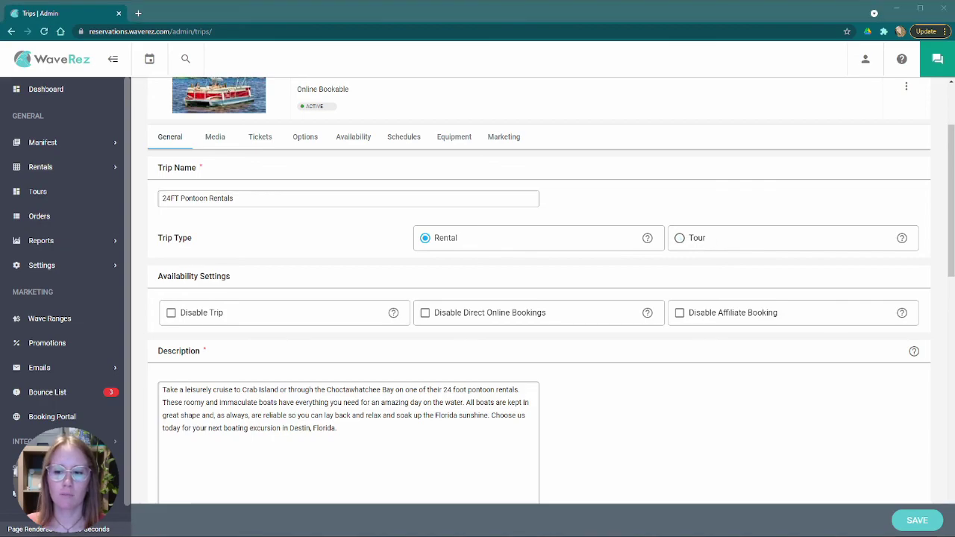
{"action": "scroll", "coordinate": [389, 324], "scroll_direction": "down", "scroll_amount": 2}
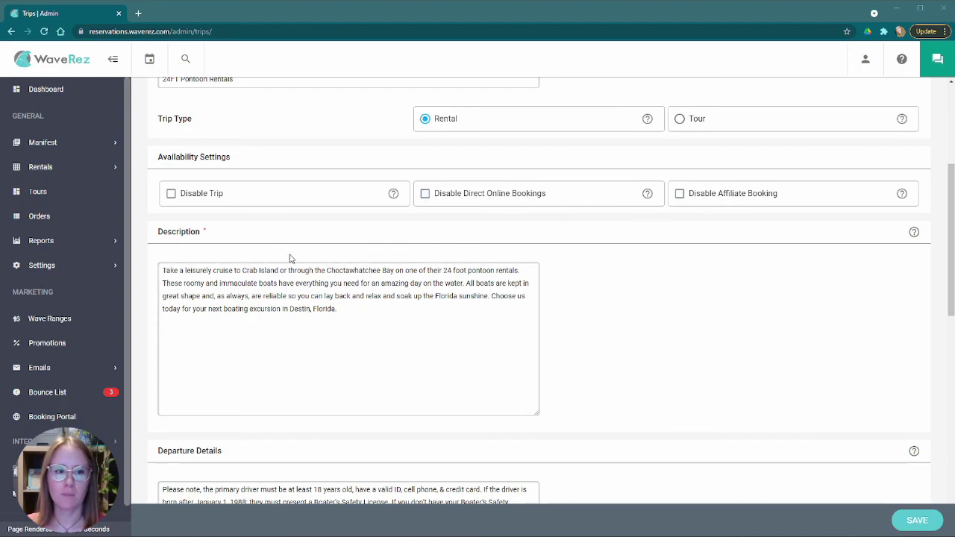
{"action": "scroll", "coordinate": [284, 254], "scroll_direction": "up", "scroll_amount": 3}
{"action": "scroll", "coordinate": [273, 250], "scroll_direction": "down", "scroll_amount": 3}
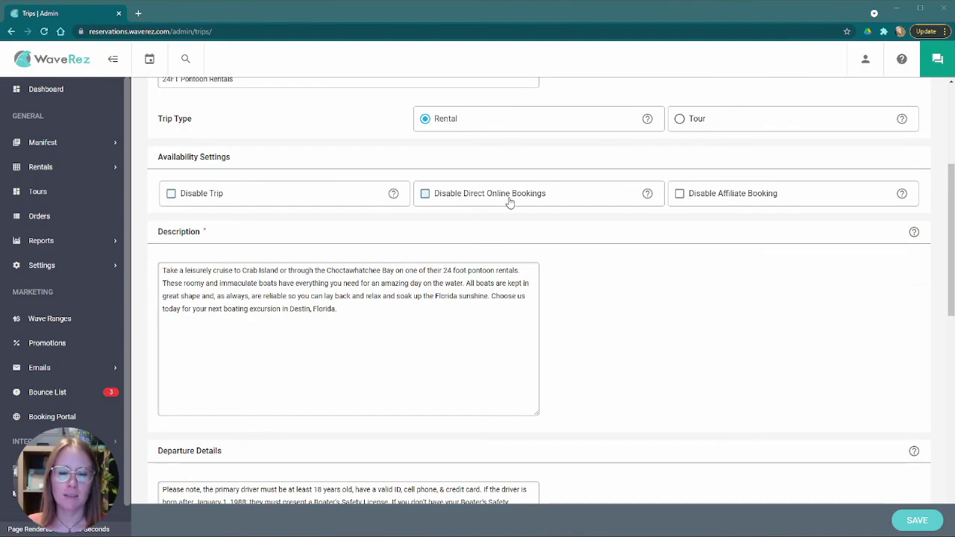
{"action": "scroll", "coordinate": [629, 236], "scroll_direction": "up", "scroll_amount": 5}
- Turn off direct online bookings for the merchandise trip and save it
{"action": "left_click", "coordinate": [614, 236]}
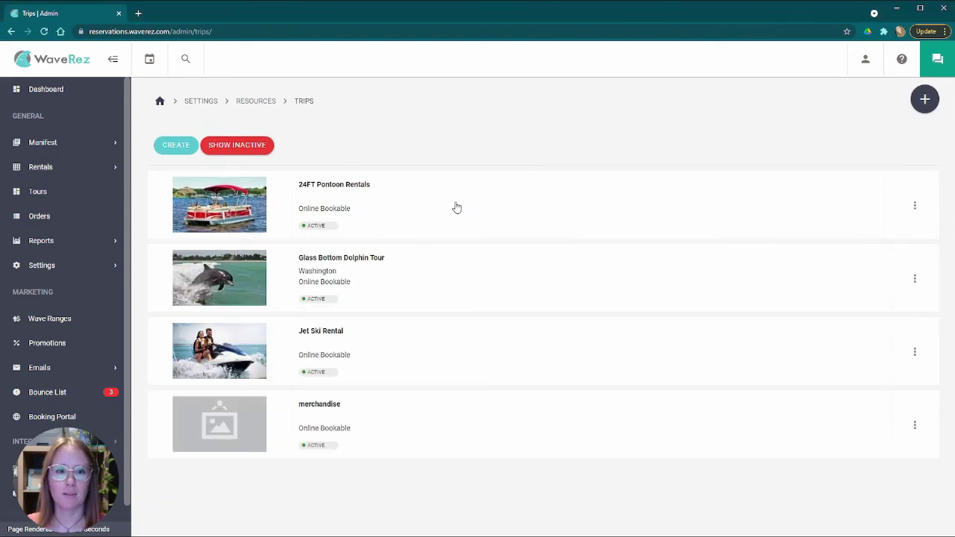
{"action": "left_click", "coordinate": [368, 419]}
{"action": "scroll", "coordinate": [441, 298], "scroll_direction": "down", "scroll_amount": 3}
{"action": "left_click", "coordinate": [427, 229]}
{"action": "left_click", "coordinate": [917, 520]}
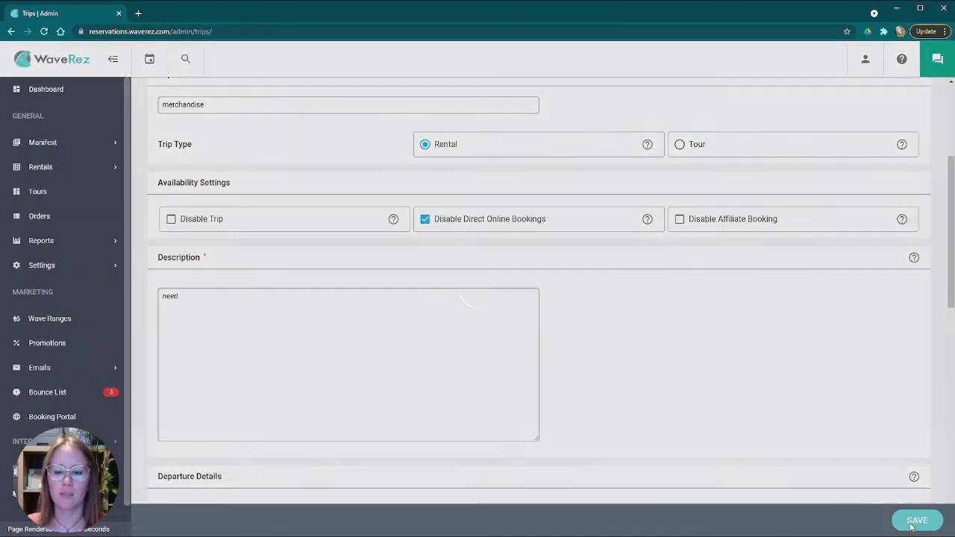
{"action": "scroll", "coordinate": [595, 303], "scroll_direction": "up", "scroll_amount": 3}
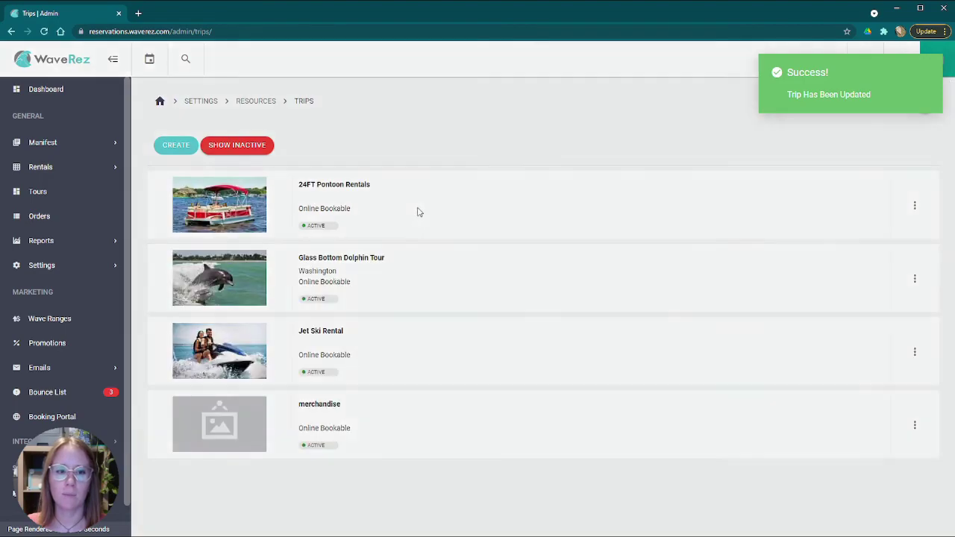
- Reopen 24FT Pontoon Rentals and review its description, departure details and agreement terms
{"action": "left_click", "coordinate": [416, 209]}
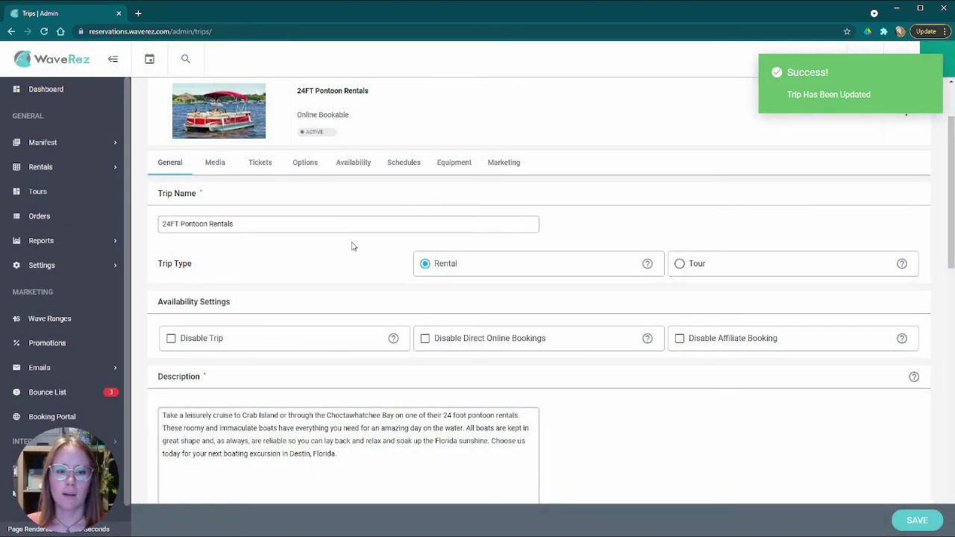
{"action": "scroll", "coordinate": [348, 245], "scroll_direction": "down", "scroll_amount": 2}
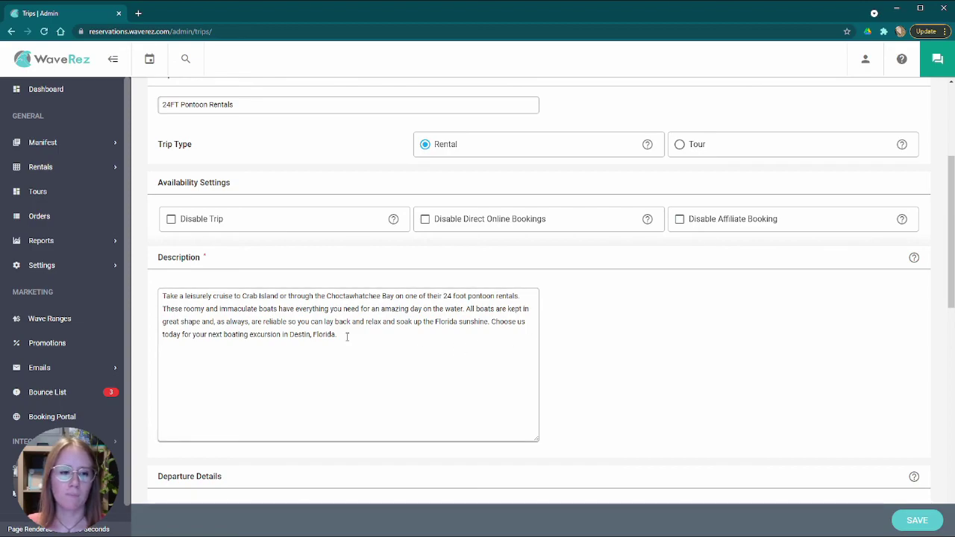
{"action": "scroll", "coordinate": [347, 337], "scroll_direction": "down", "scroll_amount": 3}
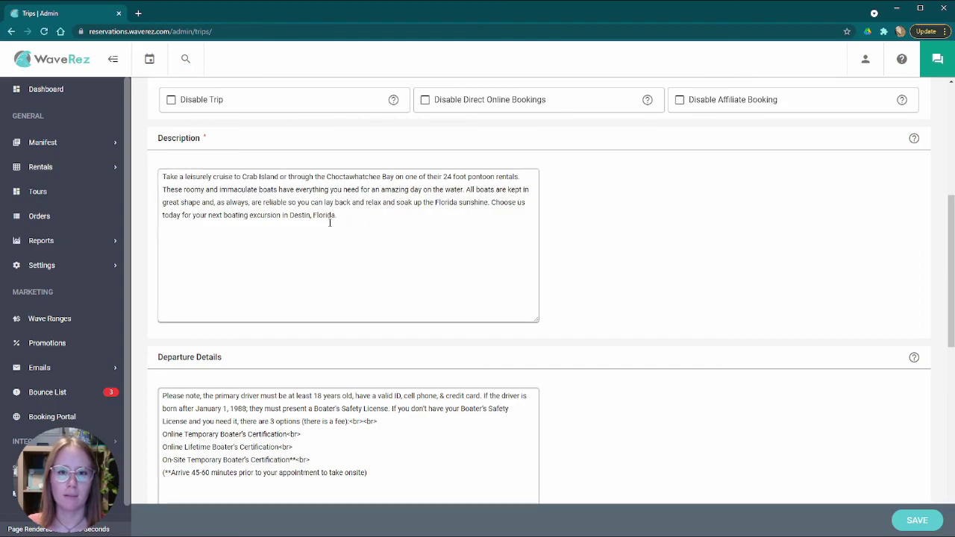
{"action": "scroll", "coordinate": [329, 222], "scroll_direction": "down", "scroll_amount": 2}
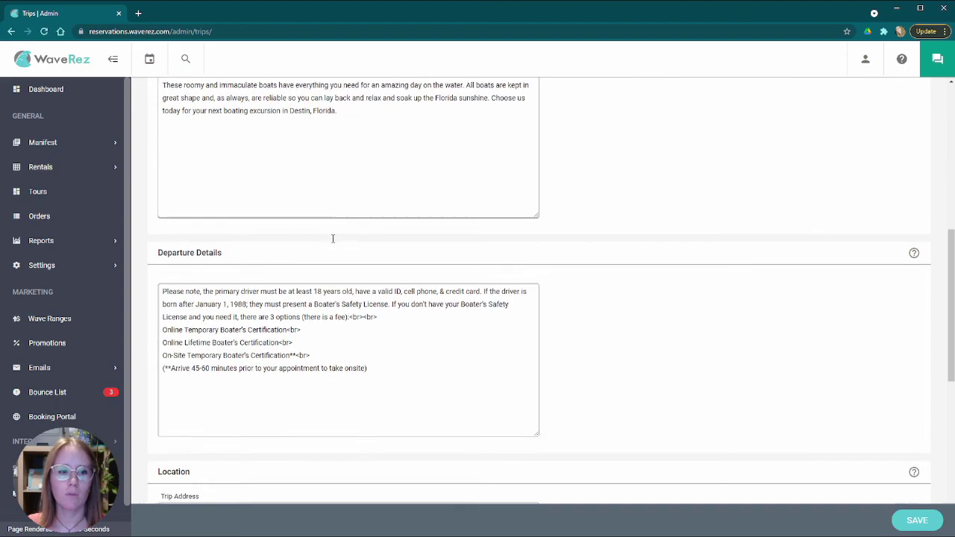
{"action": "scroll", "coordinate": [215, 277], "scroll_direction": "down", "scroll_amount": 1}
{"action": "scroll", "coordinate": [246, 270], "scroll_direction": "down", "scroll_amount": 1}
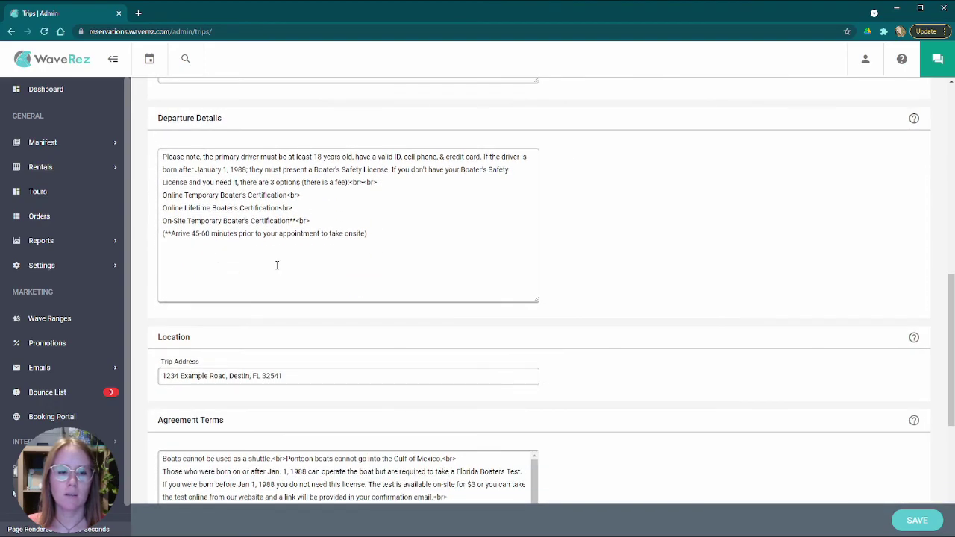
{"action": "scroll", "coordinate": [298, 298], "scroll_direction": "up", "scroll_amount": 2}
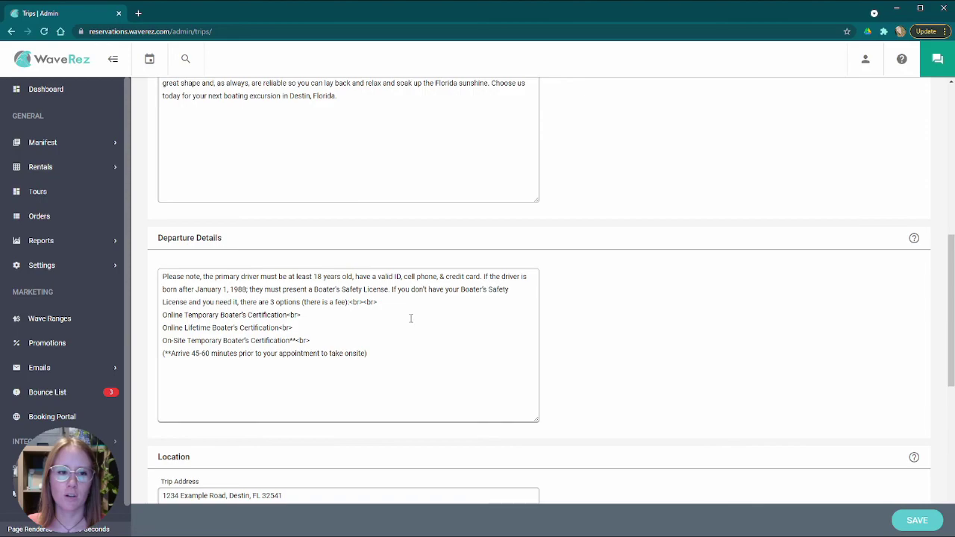
{"action": "scroll", "coordinate": [361, 331], "scroll_direction": "down", "scroll_amount": 2}
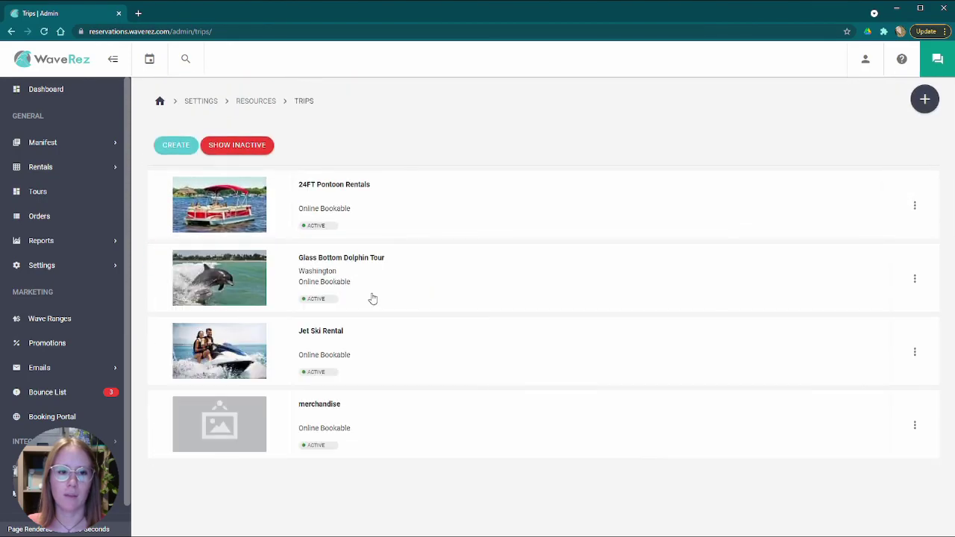
- Open Jet Ski Rental, scroll to Departure Details, then launch the Booking Portal in a new tab
{"action": "left_click", "coordinate": [363, 342]}
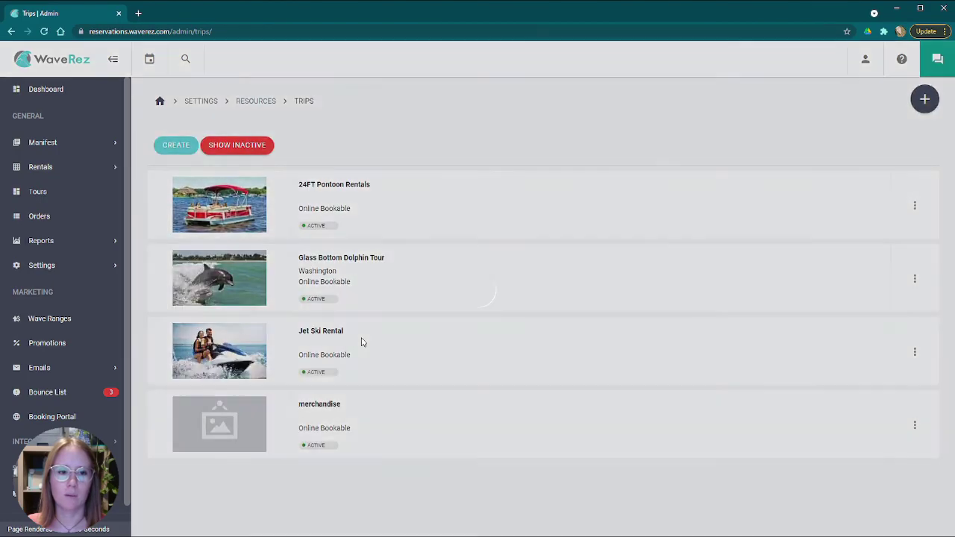
{"action": "scroll", "coordinate": [291, 289], "scroll_direction": "down", "scroll_amount": 2}
{"action": "scroll", "coordinate": [336, 287], "scroll_direction": "down", "scroll_amount": 3}
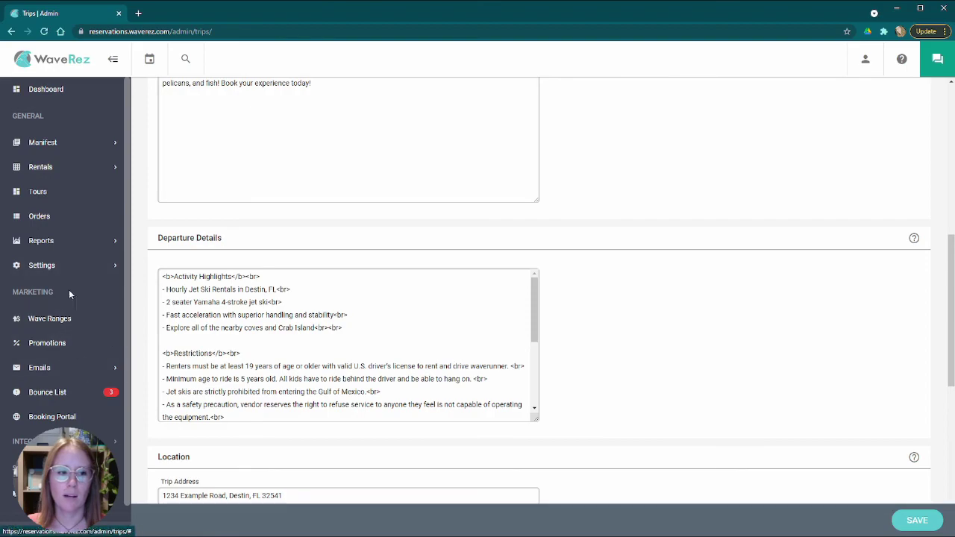
{"action": "left_click", "coordinate": [68, 422]}
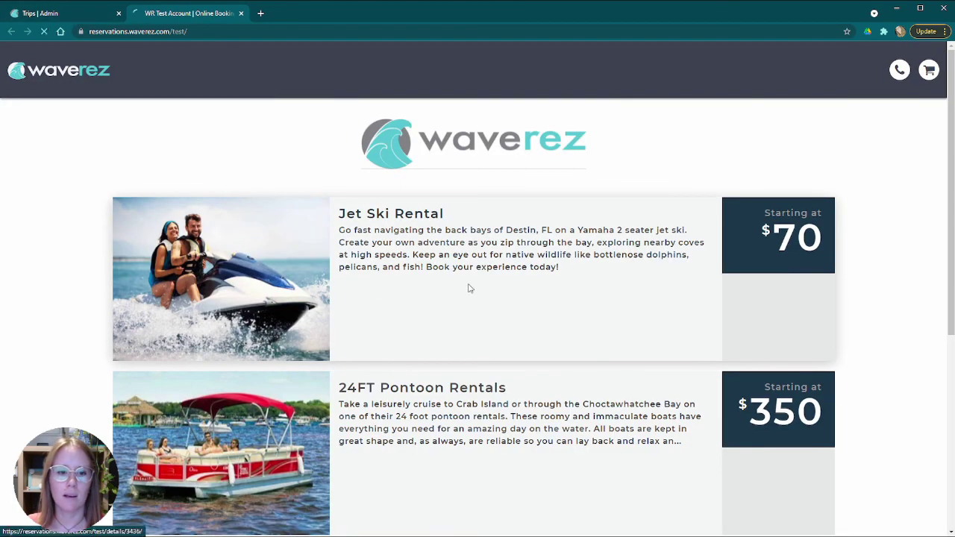
- Open the Jet Ski Rental portal page, try October 13, then return to trip details
{"action": "left_click", "coordinate": [470, 288]}
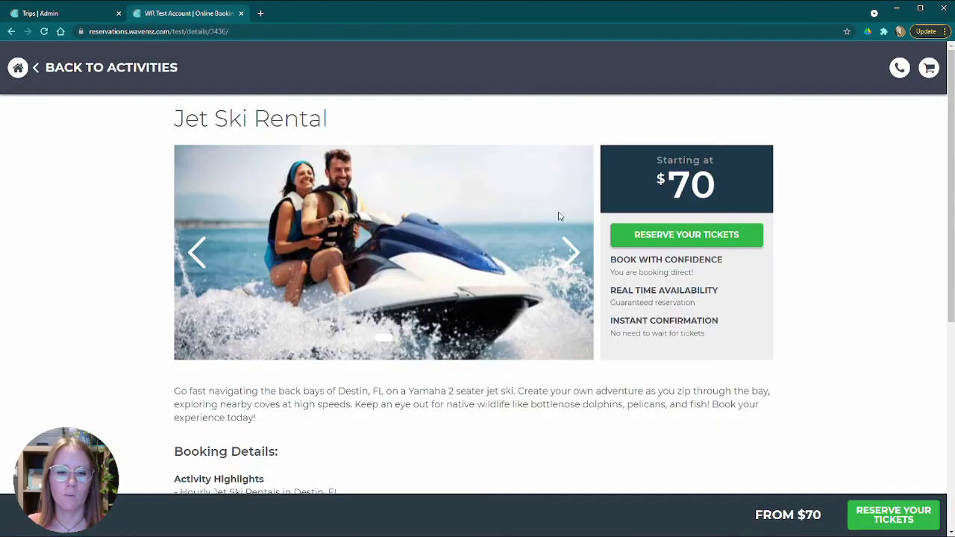
{"action": "left_click", "coordinate": [679, 231]}
{"action": "left_click", "coordinate": [473, 328]}
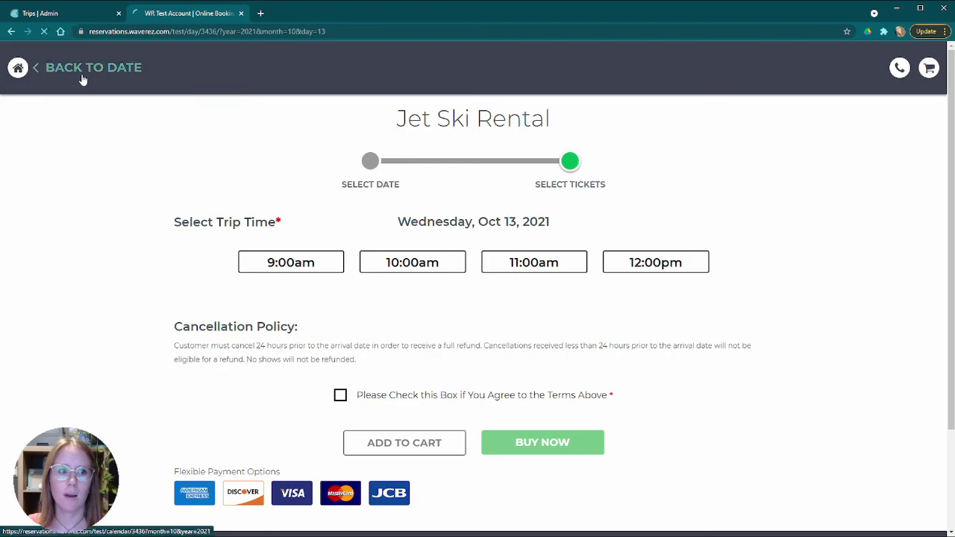
{"action": "left_click", "coordinate": [80, 71]}
{"action": "left_click", "coordinate": [95, 68]}
- Scroll to Booking Details and highlight the Activity Highlights and Restrictions headings
{"action": "scroll", "coordinate": [471, 231], "scroll_direction": "down", "scroll_amount": 5}
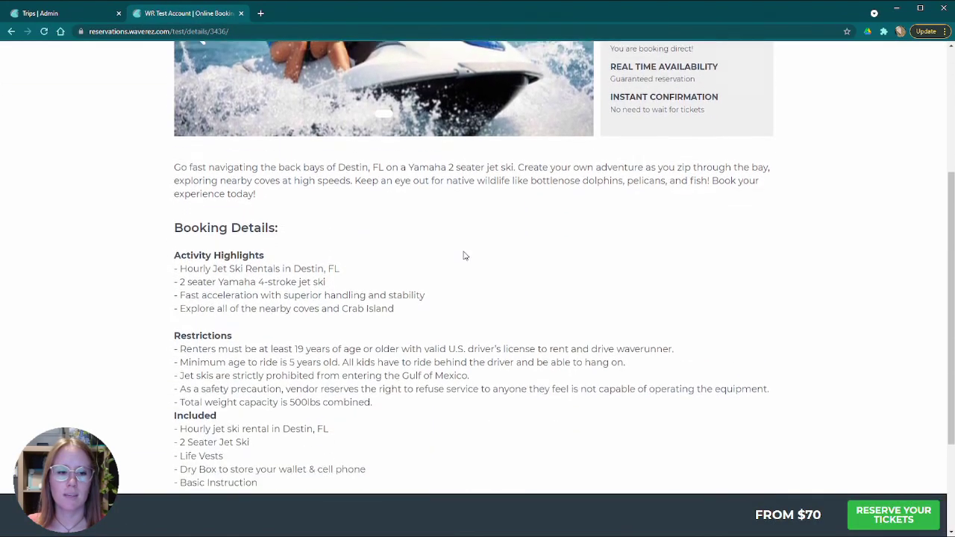
{"action": "scroll", "coordinate": [430, 254], "scroll_direction": "up", "scroll_amount": 2}
{"action": "scroll", "coordinate": [418, 252], "scroll_direction": "down", "scroll_amount": 2}
{"action": "left_click_drag", "start_coordinate": [174, 121], "coordinate": [265, 122]}
{"action": "left_click_drag", "start_coordinate": [175, 200], "coordinate": [246, 202]}
{"action": "left_click", "coordinate": [247, 202]}
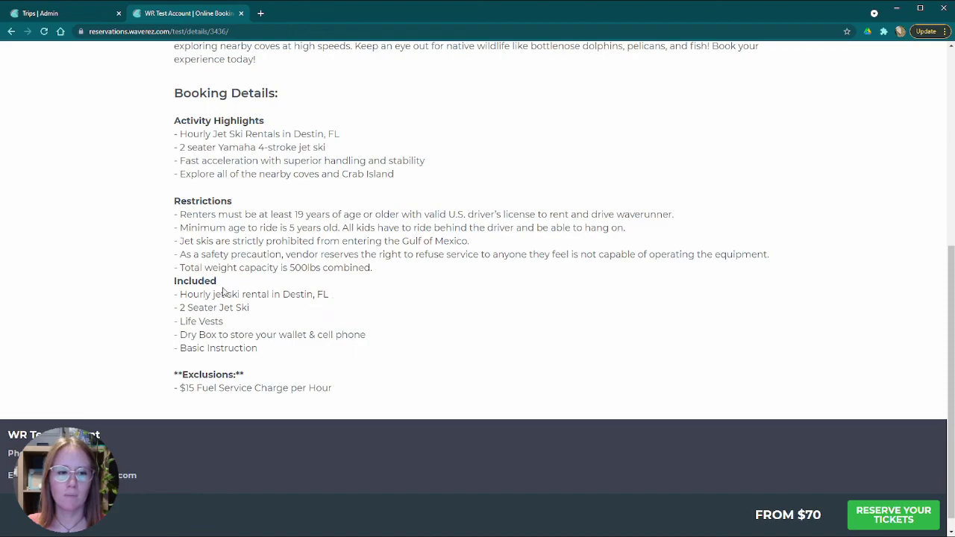
{"action": "scroll", "coordinate": [281, 308], "scroll_direction": "up", "scroll_amount": 2}
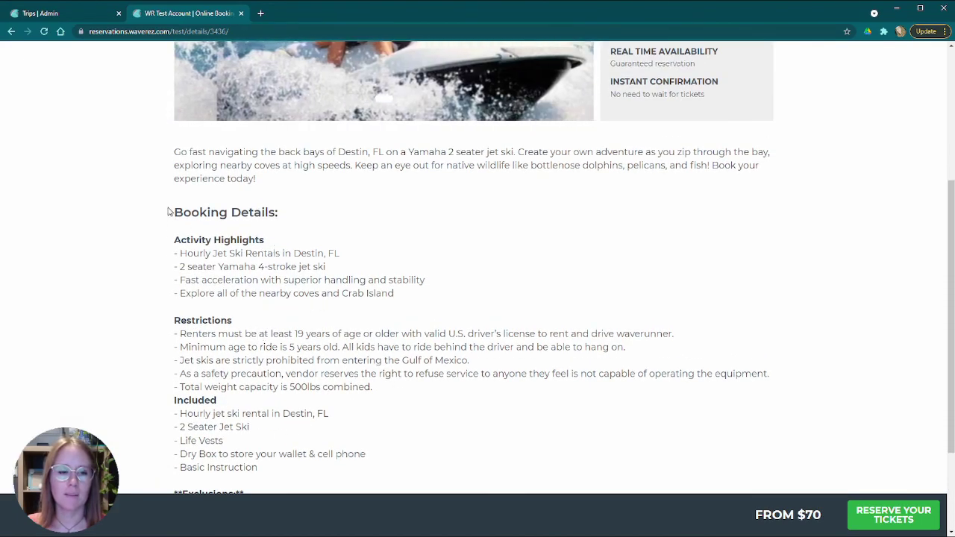
{"action": "scroll", "coordinate": [246, 299], "scroll_direction": "down", "scroll_amount": 2}
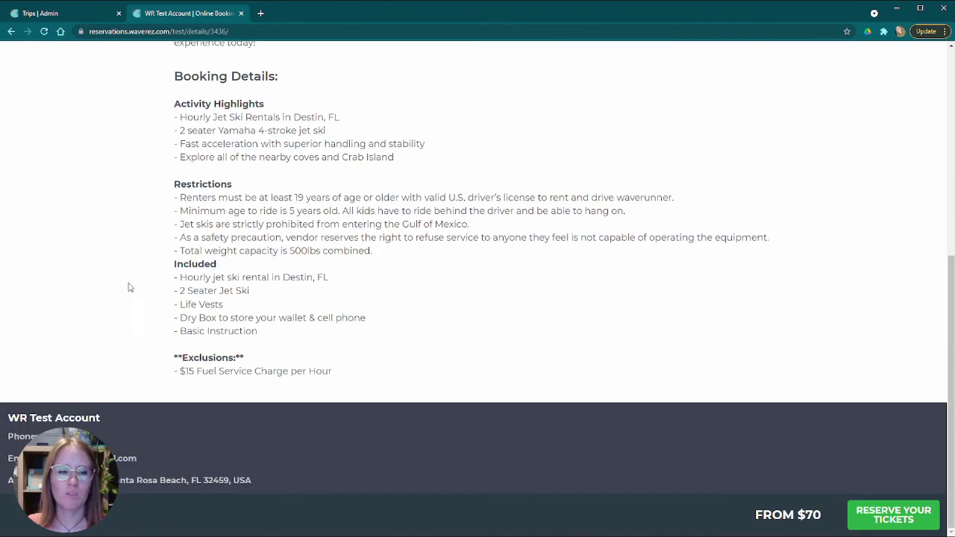
{"action": "scroll", "coordinate": [375, 195], "scroll_direction": "up", "scroll_amount": 4}
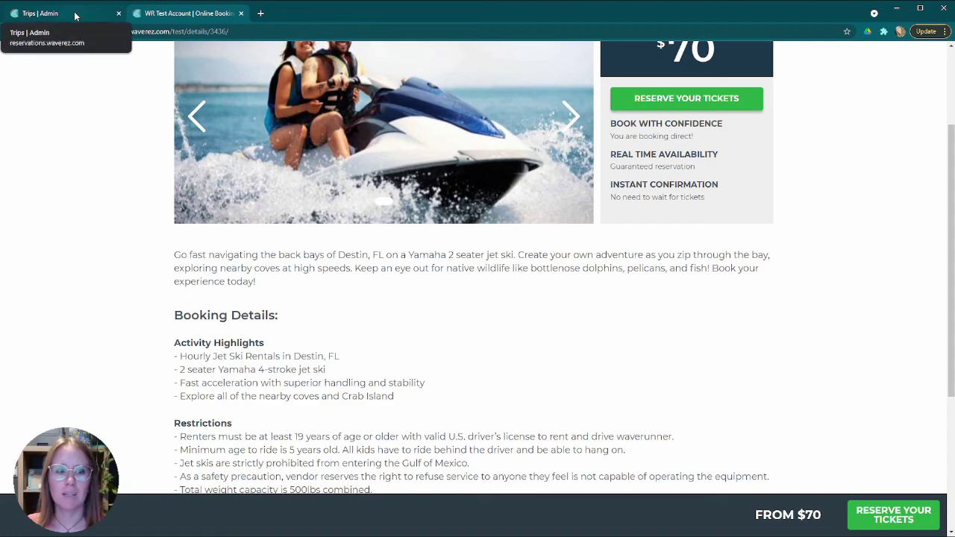
{"action": "scroll", "coordinate": [302, 328], "scroll_direction": "down", "scroll_amount": 4}
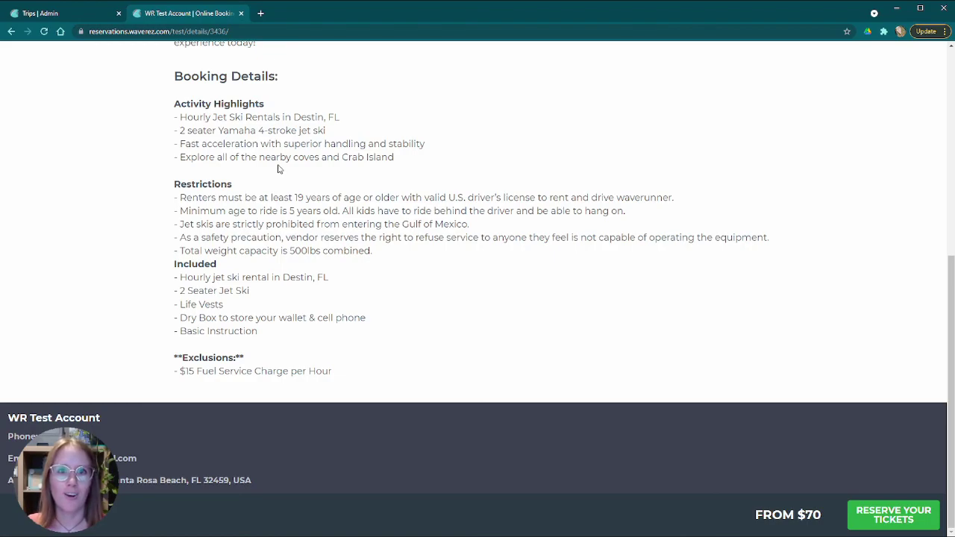
- Return to the admin tab and scroll through Jet Ski Rental's Departure Details and Location
{"action": "left_click", "coordinate": [75, 15]}
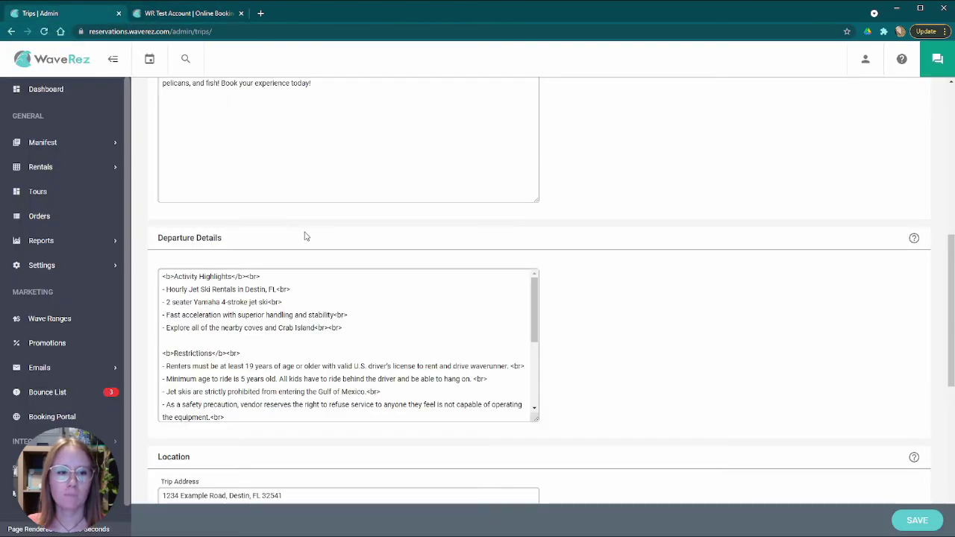
{"action": "scroll", "coordinate": [305, 236], "scroll_direction": "down", "scroll_amount": 3}
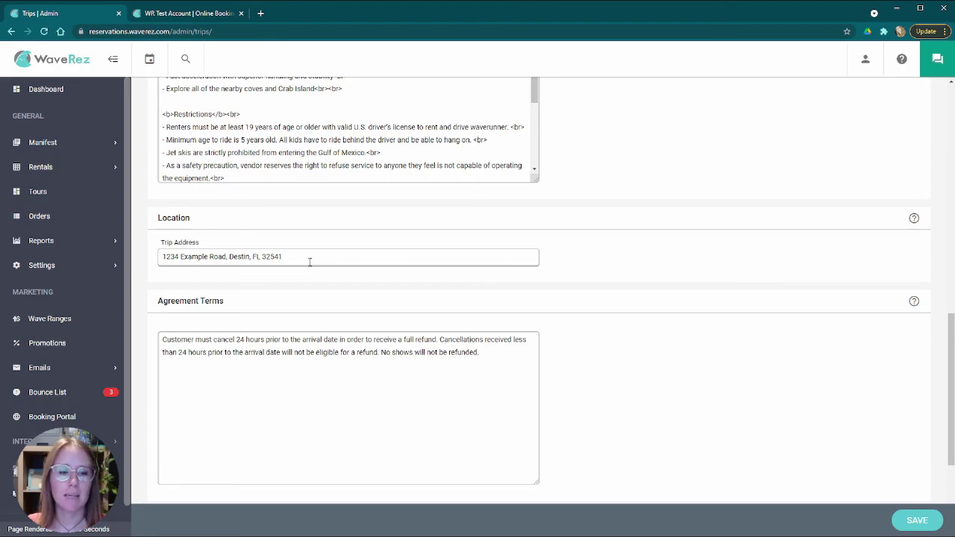
{"action": "scroll", "coordinate": [547, 241], "scroll_direction": "up", "scroll_amount": 2}
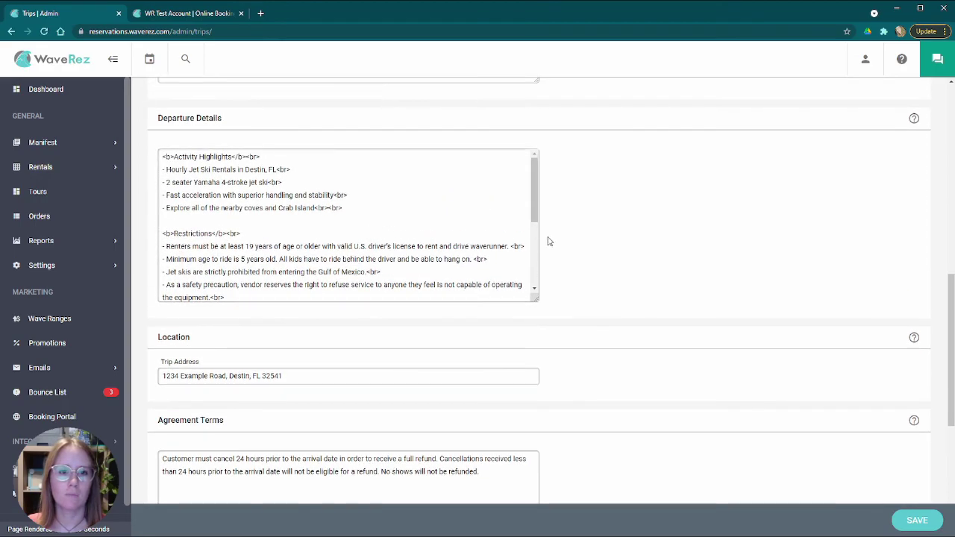
{"action": "left_click_drag", "start_coordinate": [535, 202], "coordinate": [548, 175]}
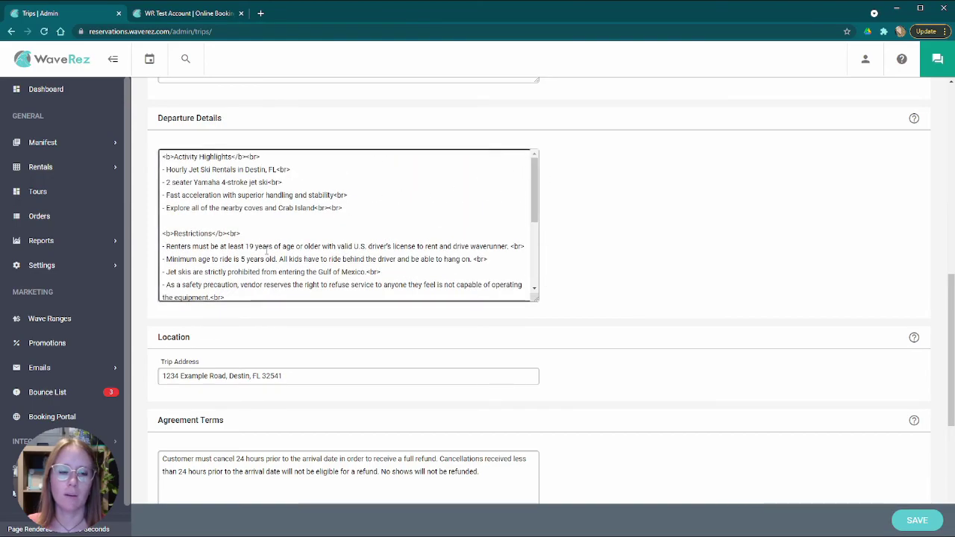
{"action": "scroll", "coordinate": [267, 250], "scroll_direction": "down", "scroll_amount": 2}
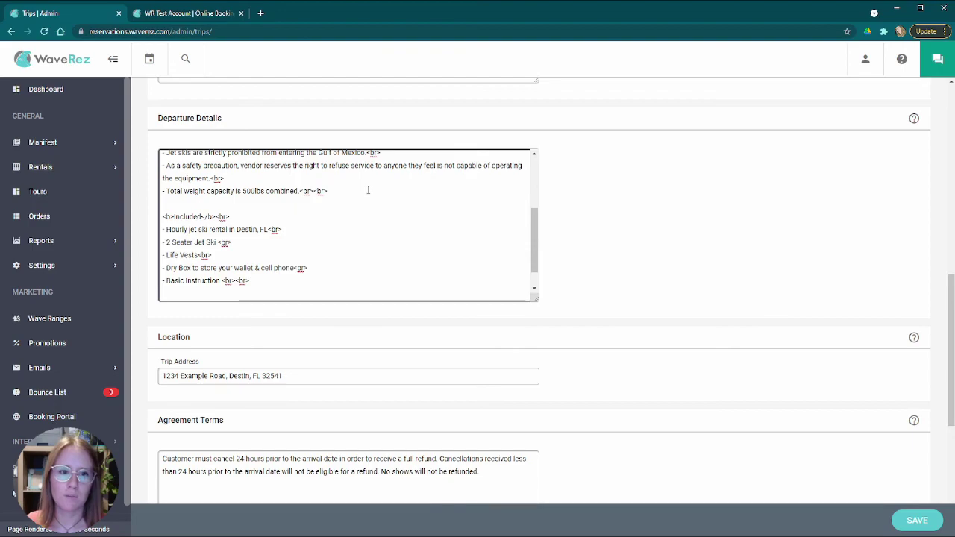
{"action": "scroll", "coordinate": [353, 247], "scroll_direction": "down", "scroll_amount": 1}
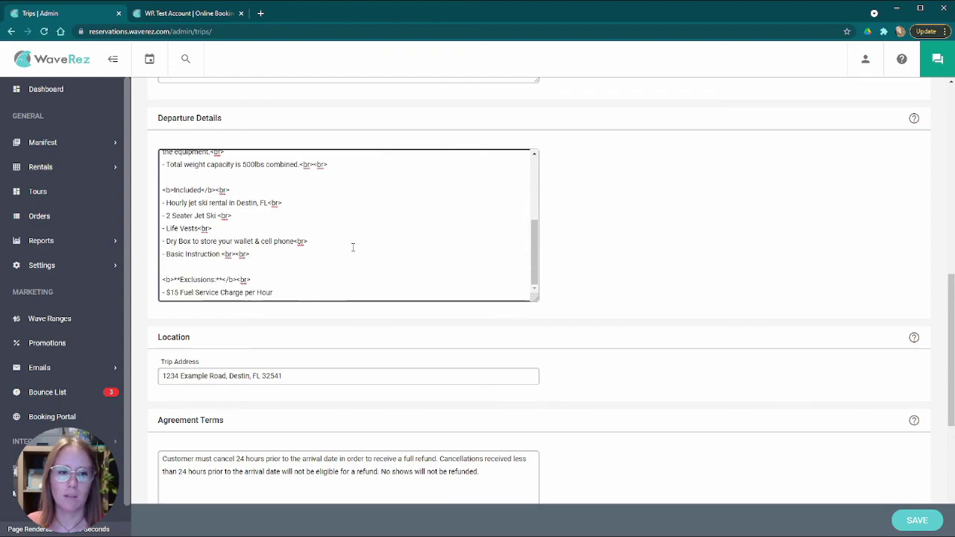
{"action": "scroll", "coordinate": [354, 209], "scroll_direction": "down", "scroll_amount": 2}
{"action": "scroll", "coordinate": [363, 219], "scroll_direction": "up", "scroll_amount": 2}
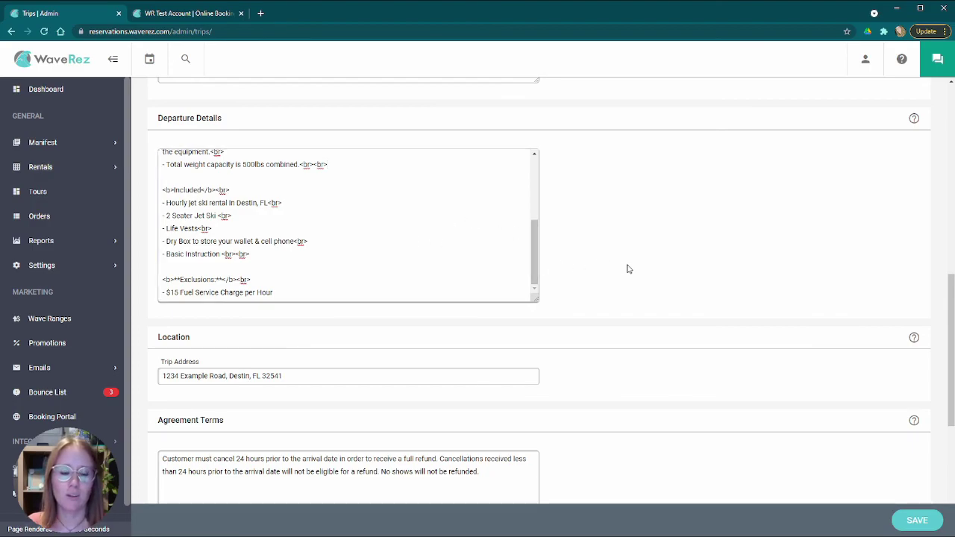
{"action": "scroll", "coordinate": [612, 265], "scroll_direction": "down", "scroll_amount": 3}
- Highlight the Trip Address and Agreement Terms text to explain those fields
{"action": "left_click", "coordinate": [272, 140]}
{"action": "key", "text": "ctrl+a"}
{"action": "left_click", "coordinate": [335, 134]}
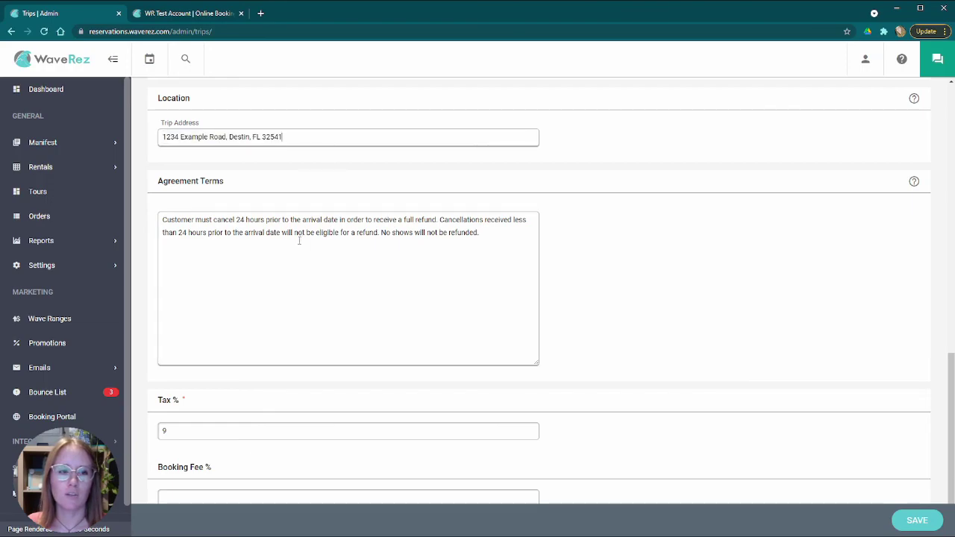
{"action": "scroll", "coordinate": [276, 224], "scroll_direction": "down", "scroll_amount": 1}
{"action": "left_click_drag", "start_coordinate": [480, 164], "coordinate": [150, 153]}
{"action": "left_click", "coordinate": [299, 200]}
{"action": "left_click", "coordinate": [211, 386]}
- Point out the Tax % field and scroll back over the general details
{"action": "left_click", "coordinate": [187, 361]}
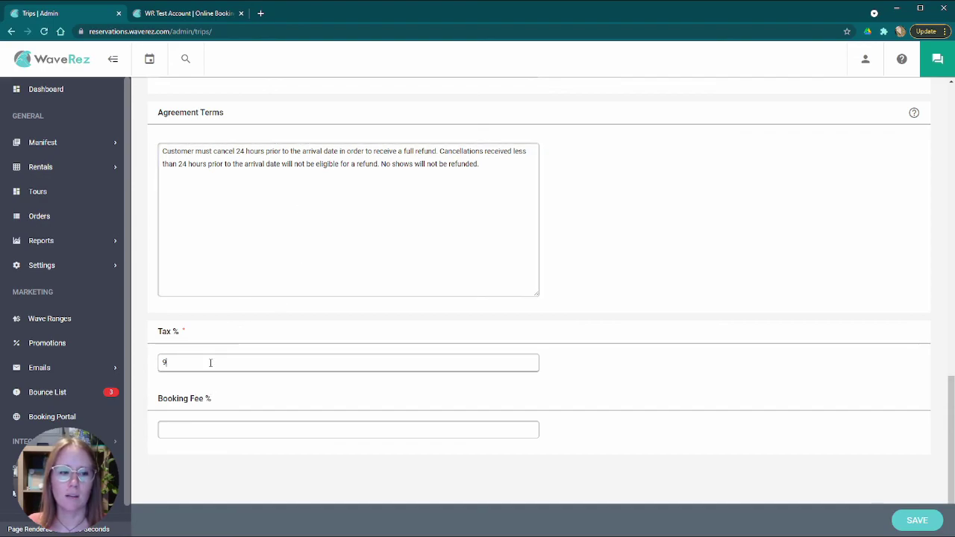
{"action": "scroll", "coordinate": [301, 386], "scroll_direction": "up", "scroll_amount": 10}
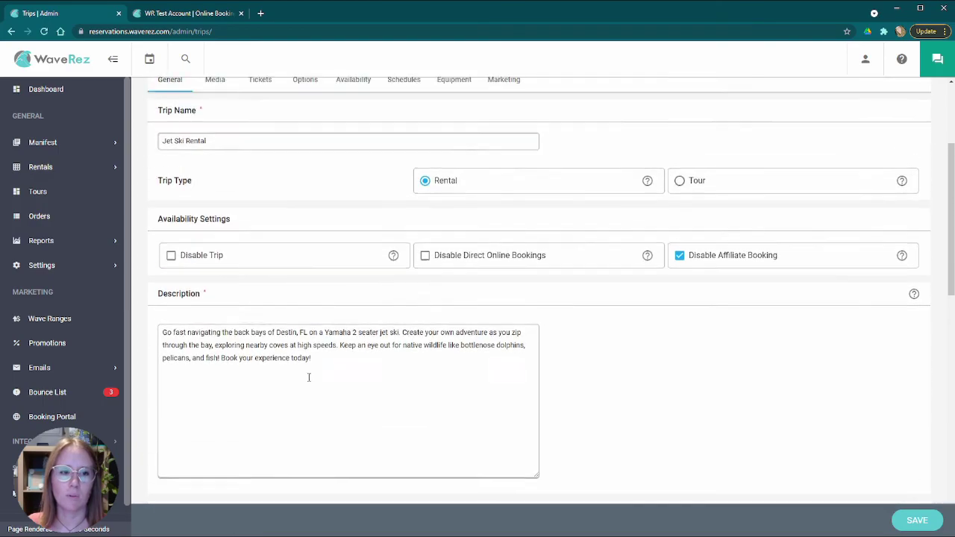
{"action": "scroll", "coordinate": [483, 369], "scroll_direction": "up", "scroll_amount": 3}
{"action": "scroll", "coordinate": [466, 360], "scroll_direction": "down", "scroll_amount": 15}
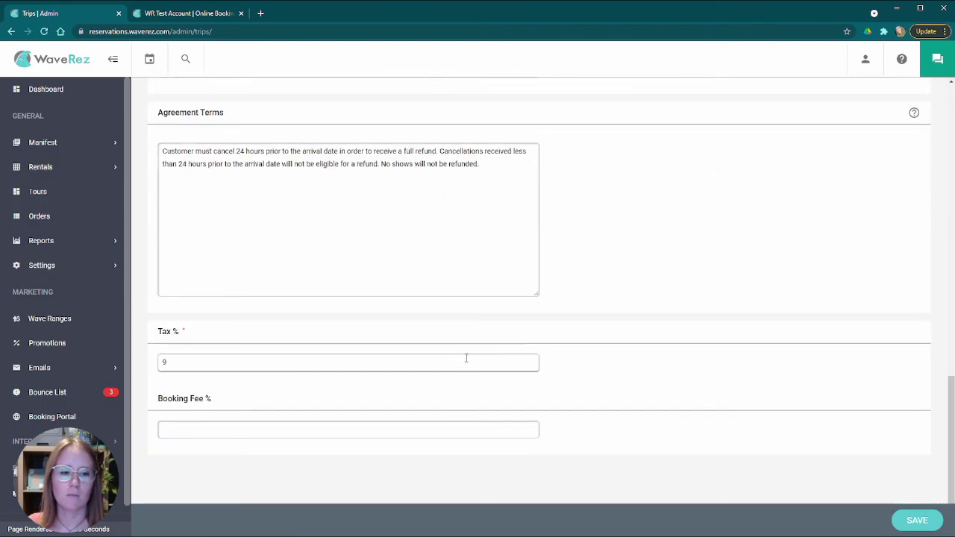
{"action": "scroll", "coordinate": [465, 357], "scroll_direction": "up", "scroll_amount": 15}
{"action": "scroll", "coordinate": [510, 358], "scroll_direction": "down", "scroll_amount": 15}
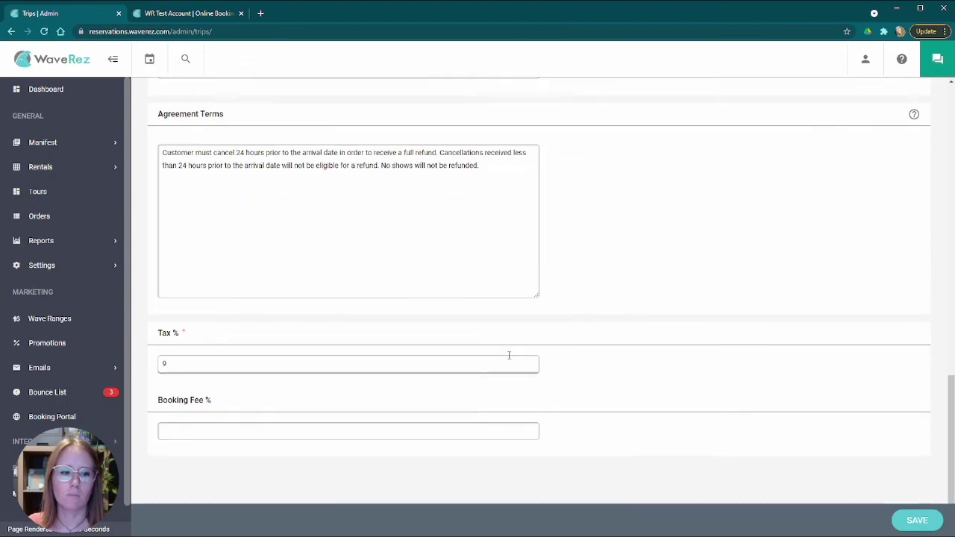
{"action": "scroll", "coordinate": [502, 352], "scroll_direction": "up", "scroll_amount": 15}
{"action": "left_click", "coordinate": [216, 258]}
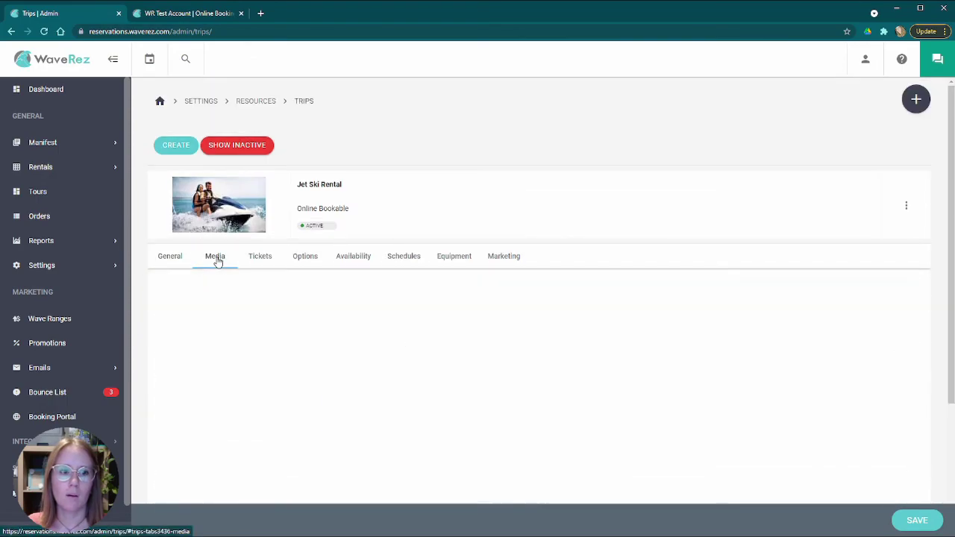
{"action": "scroll", "coordinate": [338, 351], "scroll_direction": "down", "scroll_amount": 2}
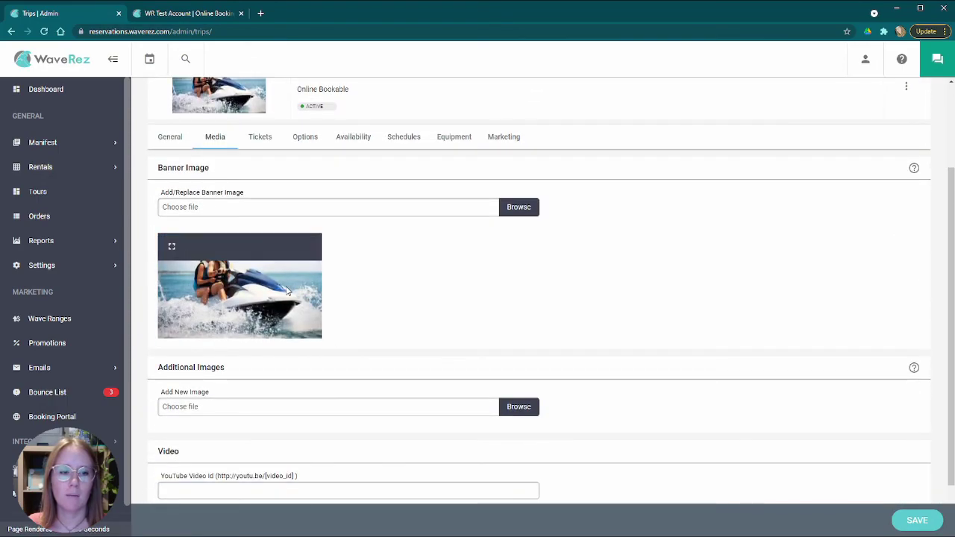
{"action": "scroll", "coordinate": [287, 290], "scroll_direction": "down", "scroll_amount": 1}
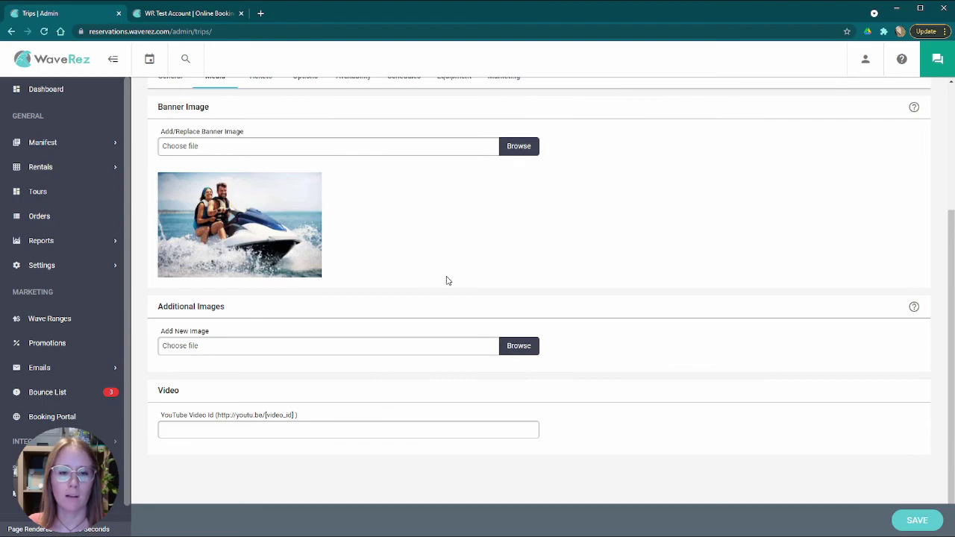
{"action": "scroll", "coordinate": [414, 284], "scroll_direction": "up", "scroll_amount": 2}
{"action": "scroll", "coordinate": [411, 299], "scroll_direction": "down", "scroll_amount": 2}
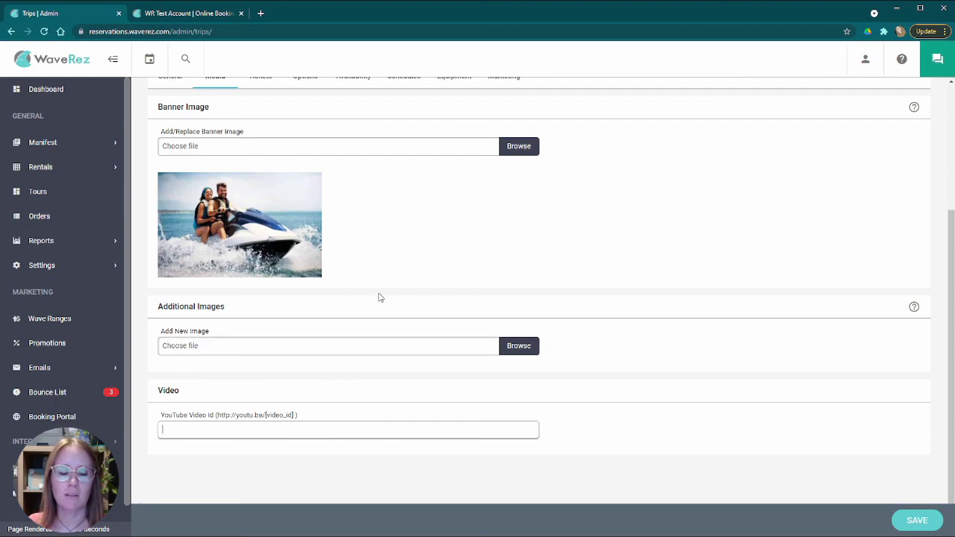
{"action": "scroll", "coordinate": [371, 281], "scroll_direction": "up", "scroll_amount": 2}
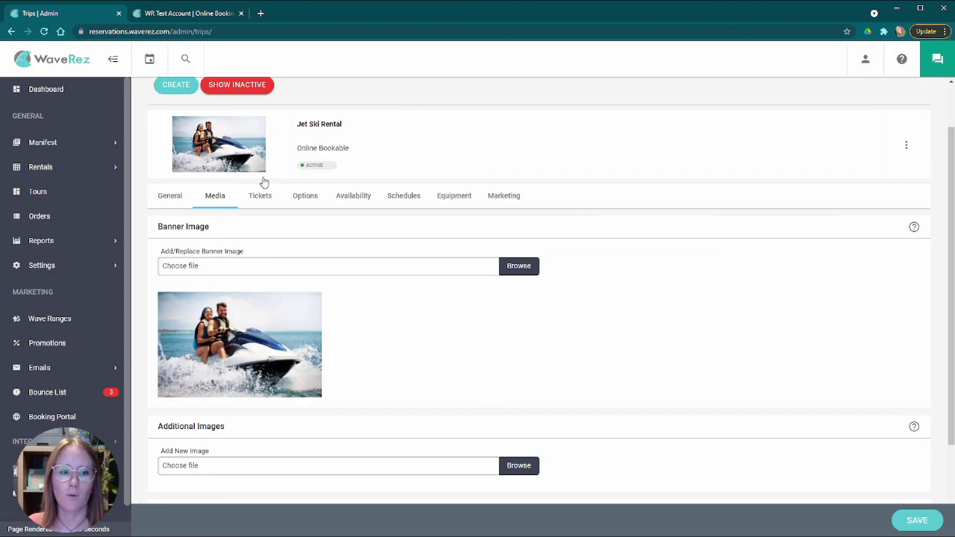
- Show the Tickets tab and point out the 1 hour rental's 60-minute duration and 70.00 price
{"action": "left_click", "coordinate": [261, 197]}
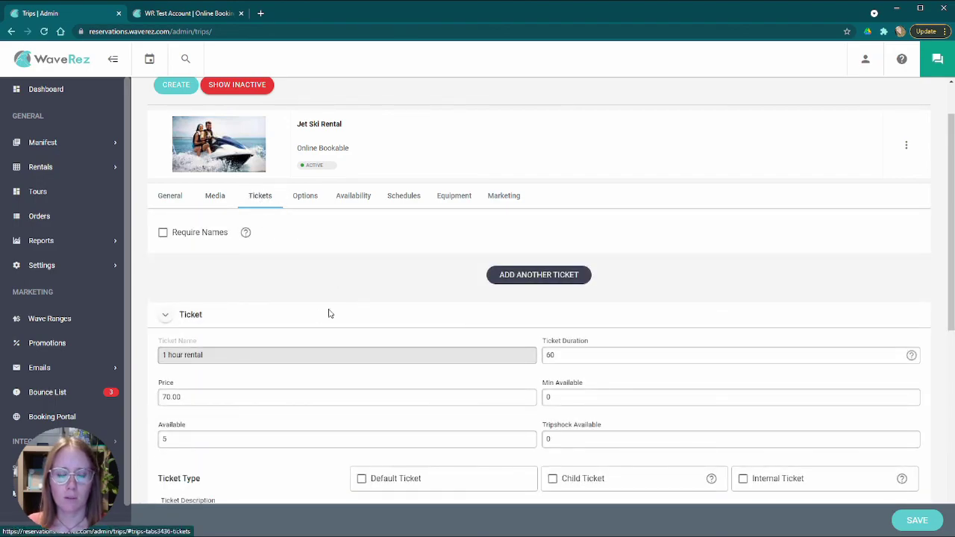
{"action": "scroll", "coordinate": [395, 305], "scroll_direction": "down", "scroll_amount": 2}
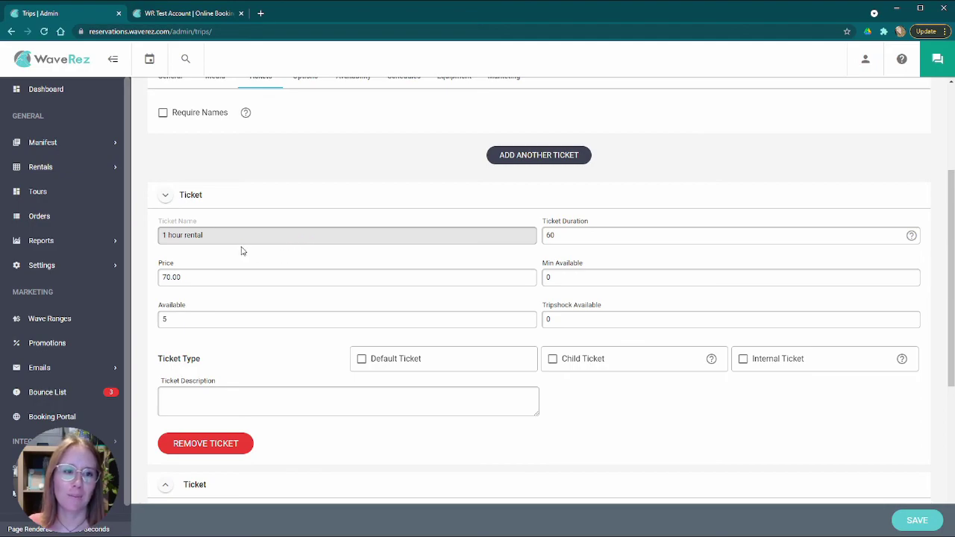
{"action": "scroll", "coordinate": [296, 233], "scroll_direction": "down", "scroll_amount": 2}
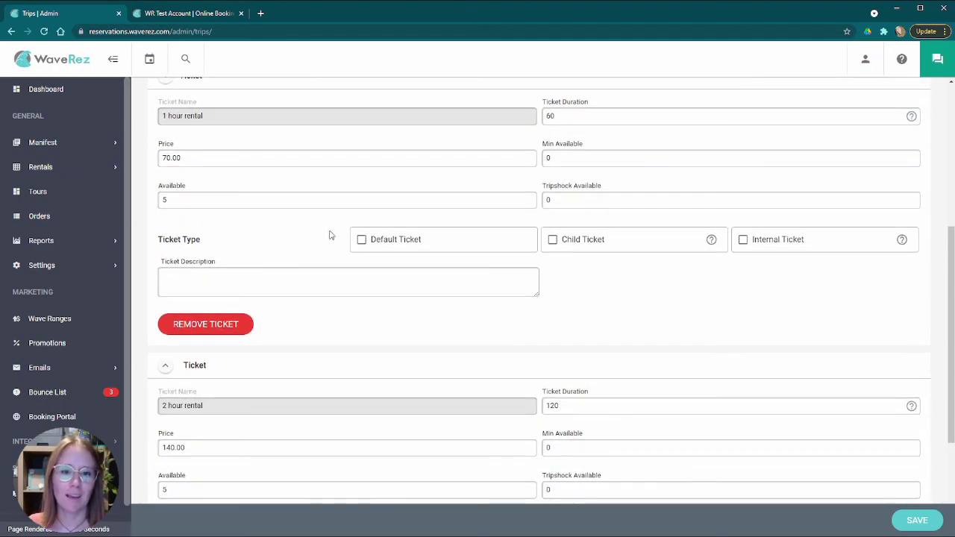
{"action": "scroll", "coordinate": [331, 237], "scroll_direction": "up", "scroll_amount": 2}
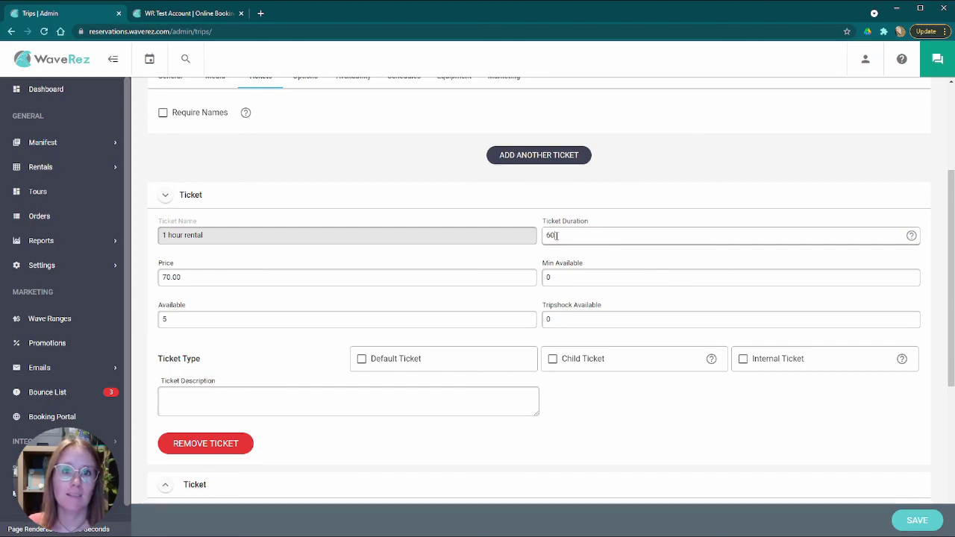
{"action": "left_click", "coordinate": [583, 234]}
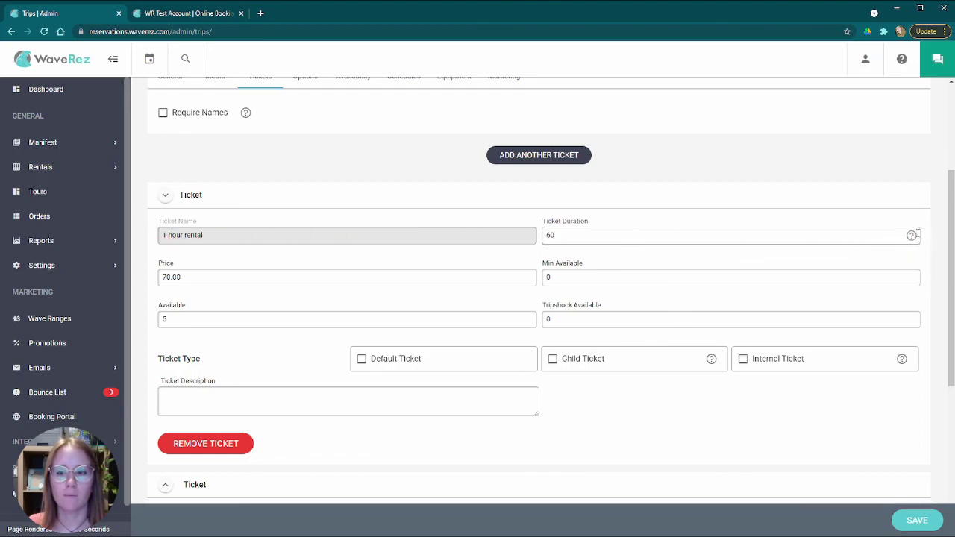
{"action": "mouse_move", "coordinate": [913, 237]}
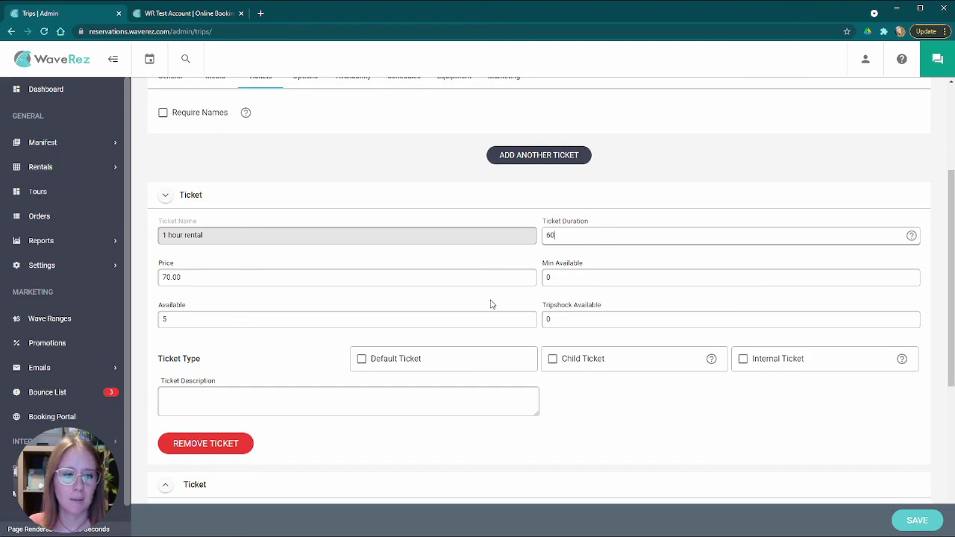
{"action": "left_click", "coordinate": [212, 280]}
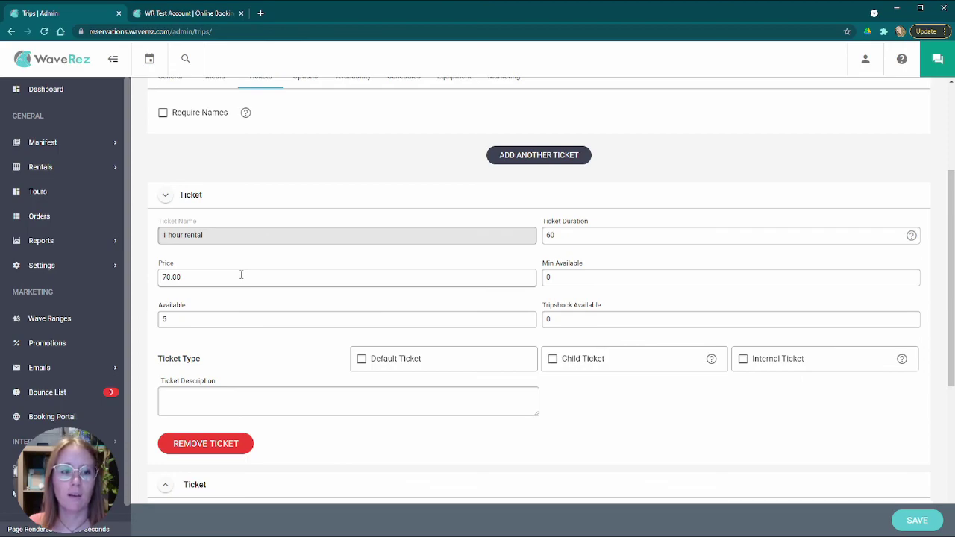
{"action": "left_click_drag", "start_coordinate": [179, 278], "coordinate": [142, 276]}
{"action": "left_click", "coordinate": [240, 280]}
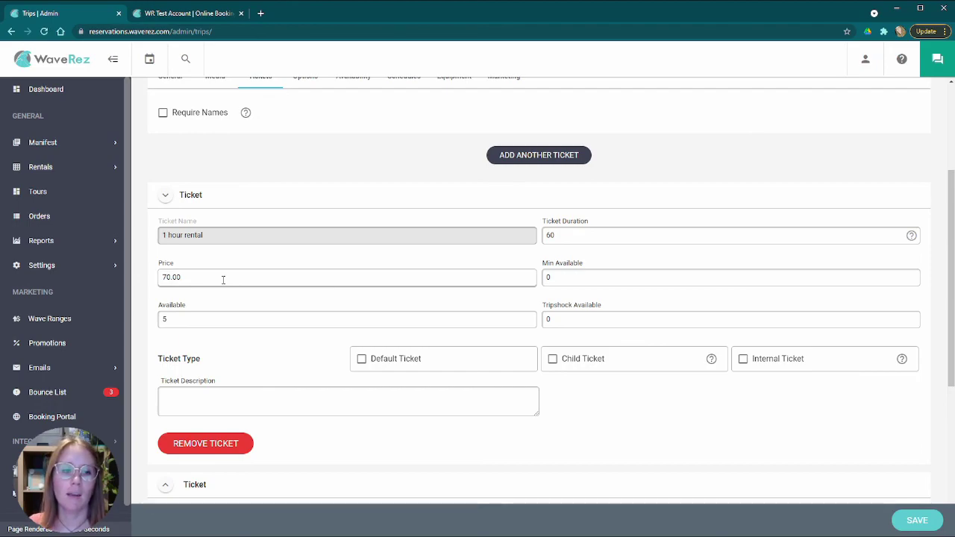
{"action": "left_click_drag", "start_coordinate": [169, 277], "coordinate": [157, 284]}
{"action": "left_click", "coordinate": [210, 277]}
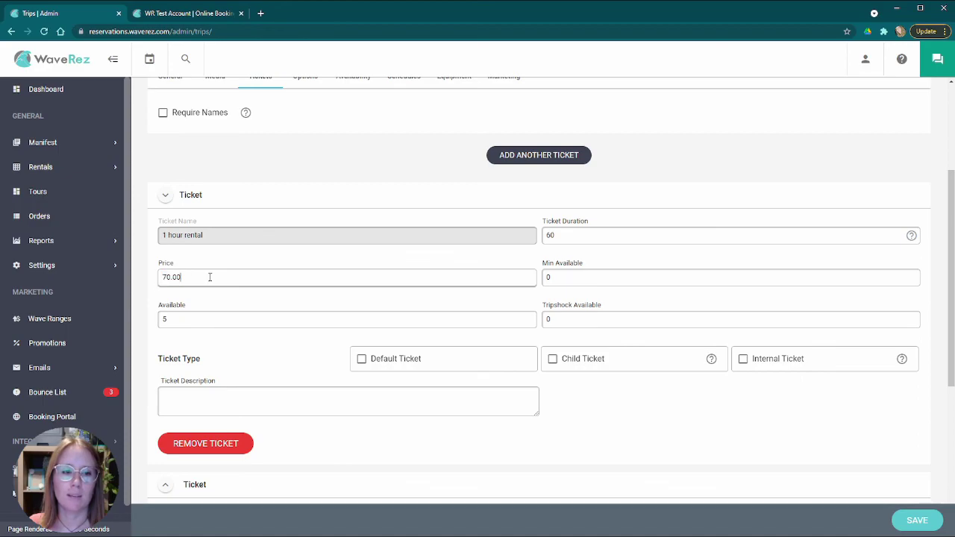
{"action": "left_click", "coordinate": [589, 283]}
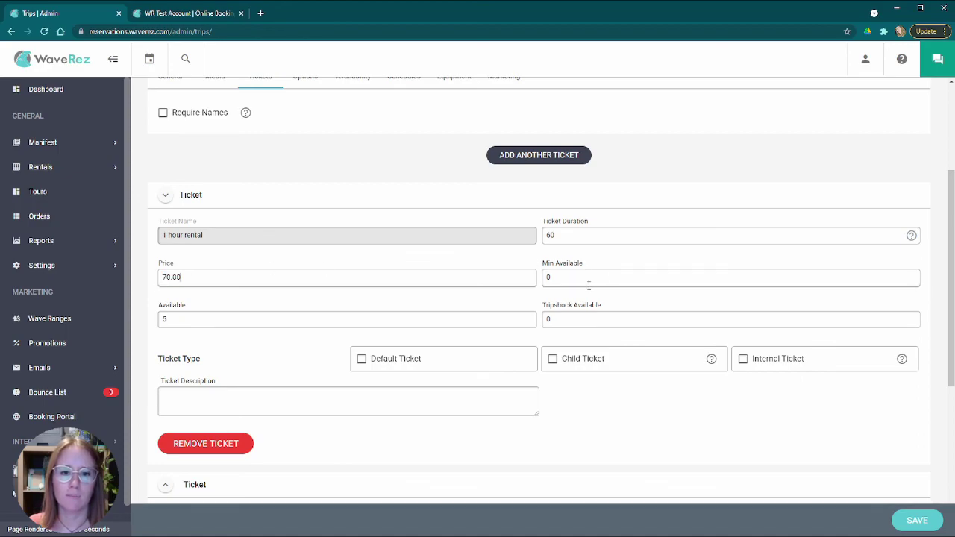
{"action": "left_click", "coordinate": [351, 279]}
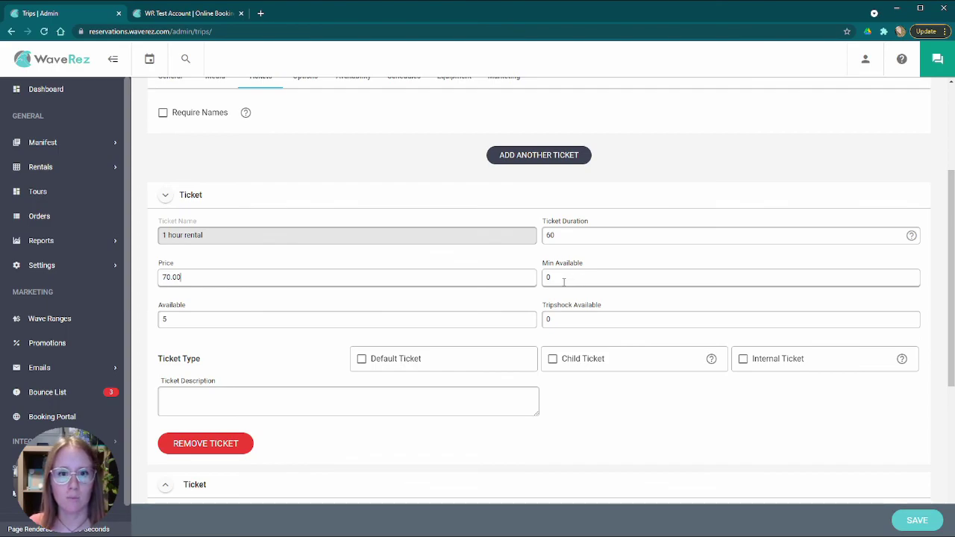
{"action": "scroll", "coordinate": [224, 271], "scroll_direction": "down", "scroll_amount": 2}
{"action": "scroll", "coordinate": [220, 267], "scroll_direction": "up", "scroll_amount": 2}
{"action": "left_click", "coordinate": [203, 321]}
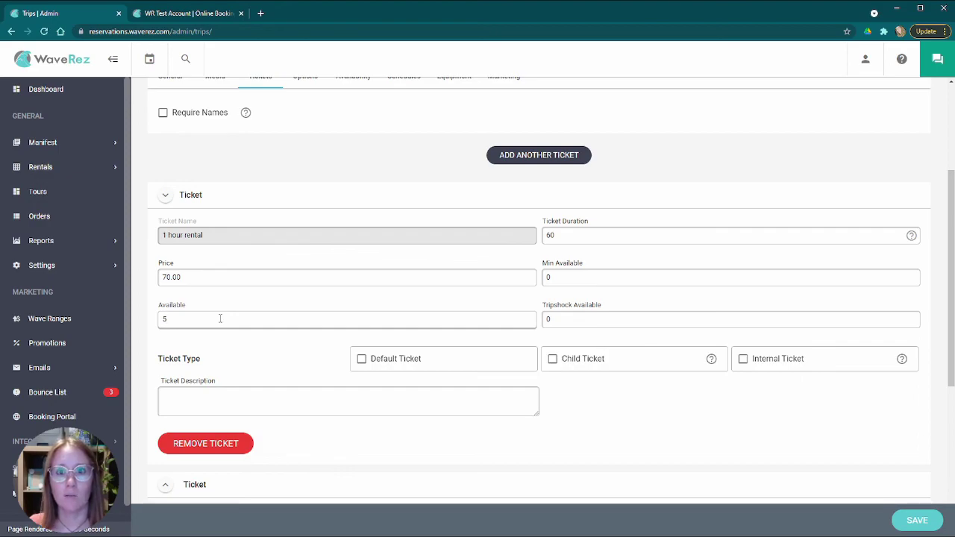
{"action": "scroll", "coordinate": [284, 320], "scroll_direction": "up", "scroll_amount": 3}
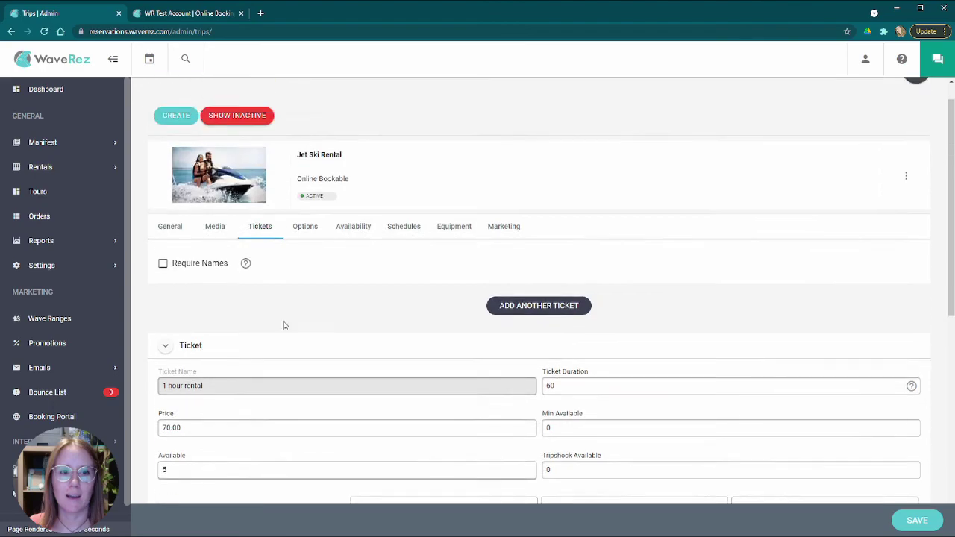
{"action": "scroll", "coordinate": [386, 349], "scroll_direction": "down", "scroll_amount": 2}
{"action": "scroll", "coordinate": [385, 349], "scroll_direction": "down", "scroll_amount": 2}
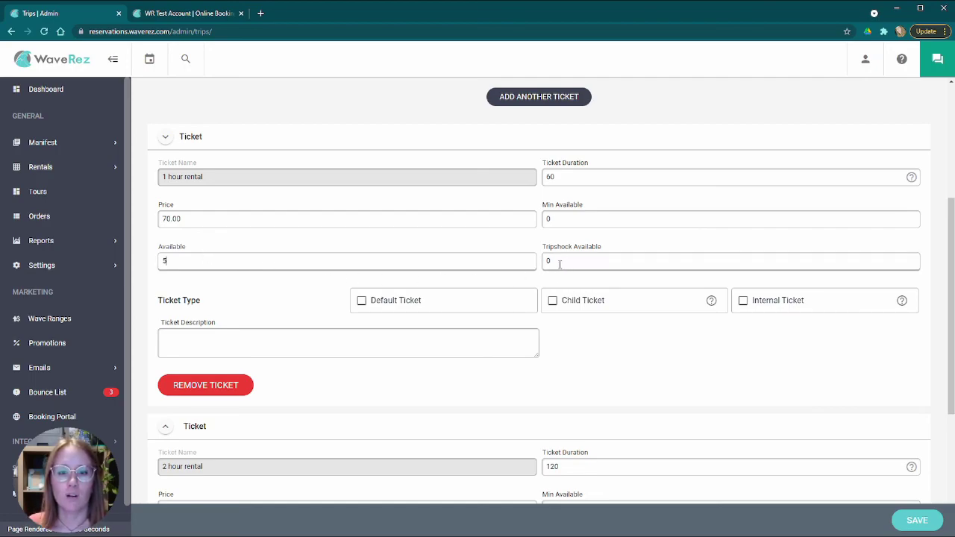
{"action": "scroll", "coordinate": [458, 299], "scroll_direction": "down", "scroll_amount": 2}
{"action": "left_click", "coordinate": [230, 219]}
{"action": "scroll", "coordinate": [397, 275], "scroll_direction": "up", "scroll_amount": 2}
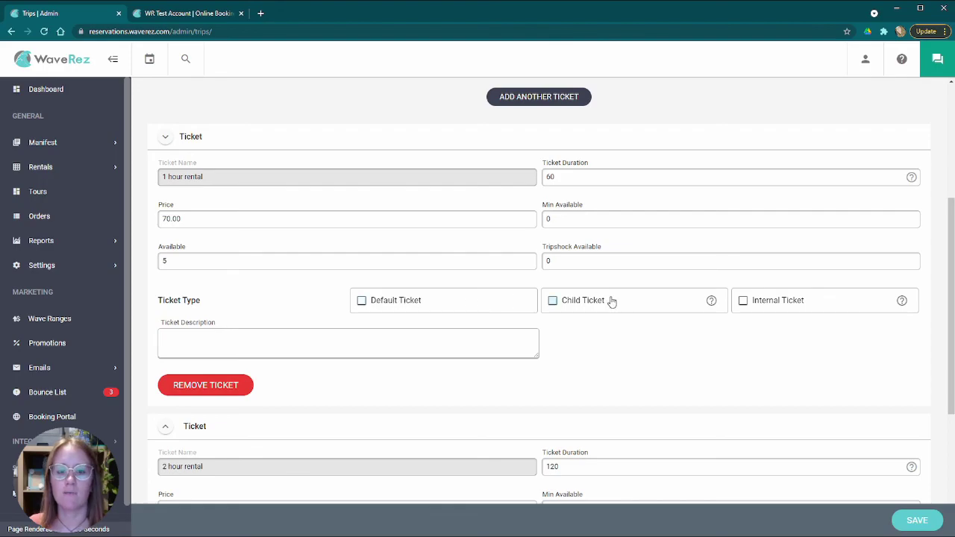
{"action": "scroll", "coordinate": [406, 307], "scroll_direction": "down", "scroll_amount": 3}
{"action": "scroll", "coordinate": [413, 304], "scroll_direction": "up", "scroll_amount": 3}
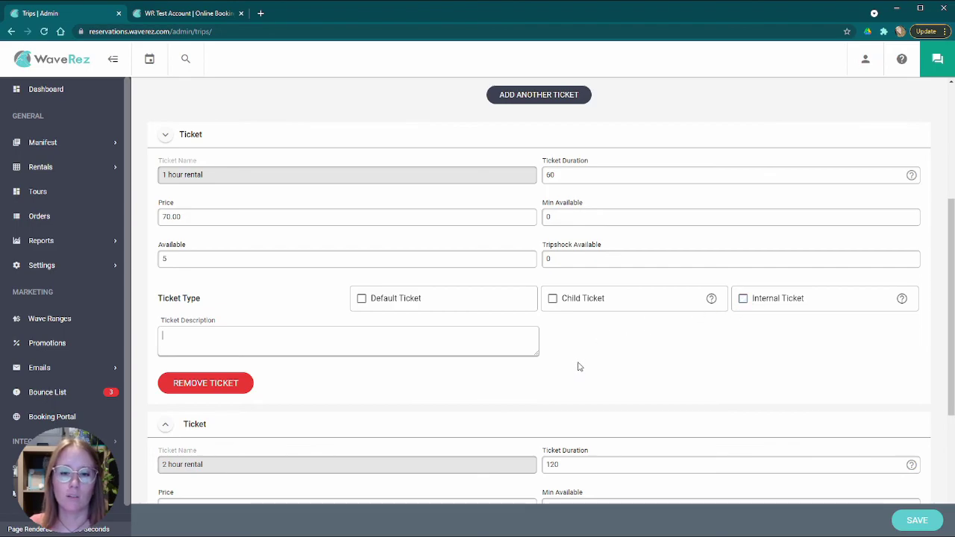
{"action": "scroll", "coordinate": [580, 366], "scroll_direction": "down", "scroll_amount": 3}
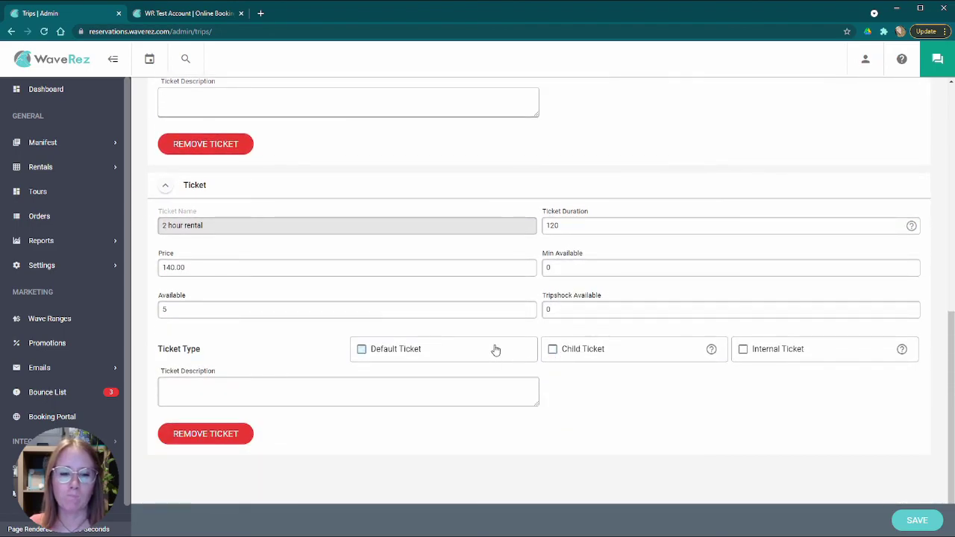
{"action": "scroll", "coordinate": [488, 351], "scroll_direction": "up", "scroll_amount": 6}
{"action": "scroll", "coordinate": [366, 300], "scroll_direction": "down", "scroll_amount": 2}
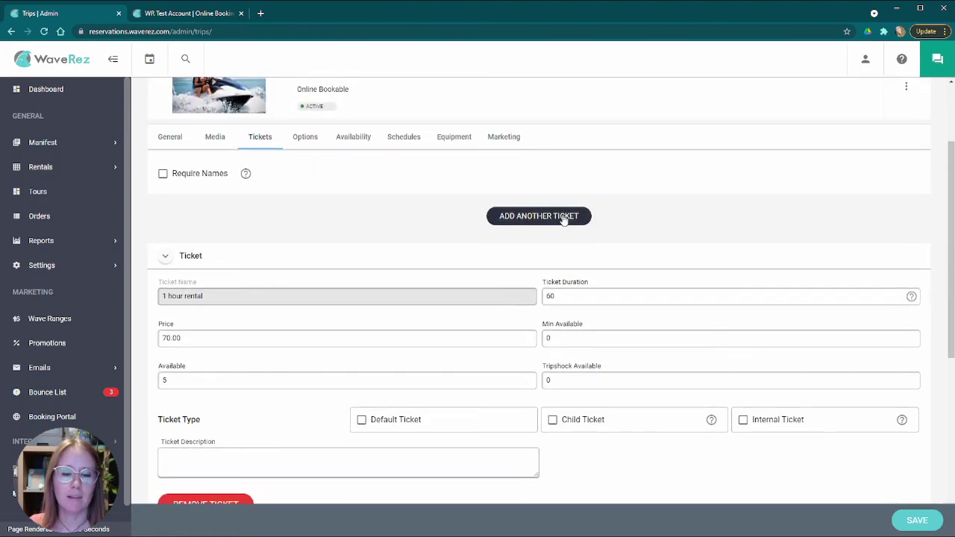
- Add a blank ticket and scroll to its empty name, duration, price and availability fields
{"action": "left_click", "coordinate": [531, 218]}
{"action": "scroll", "coordinate": [500, 224], "scroll_direction": "down", "scroll_amount": 2}
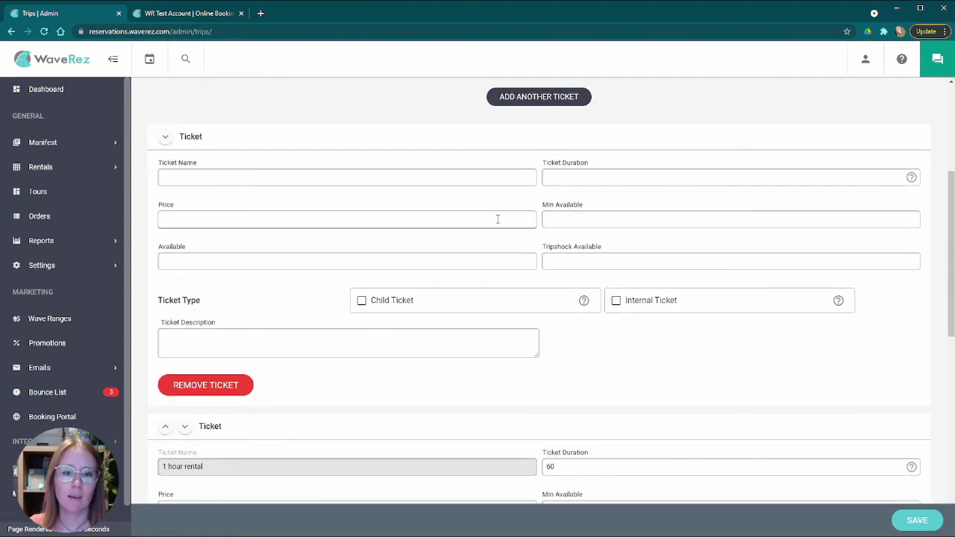
{"action": "scroll", "coordinate": [348, 354], "scroll_direction": "up", "scroll_amount": 2}
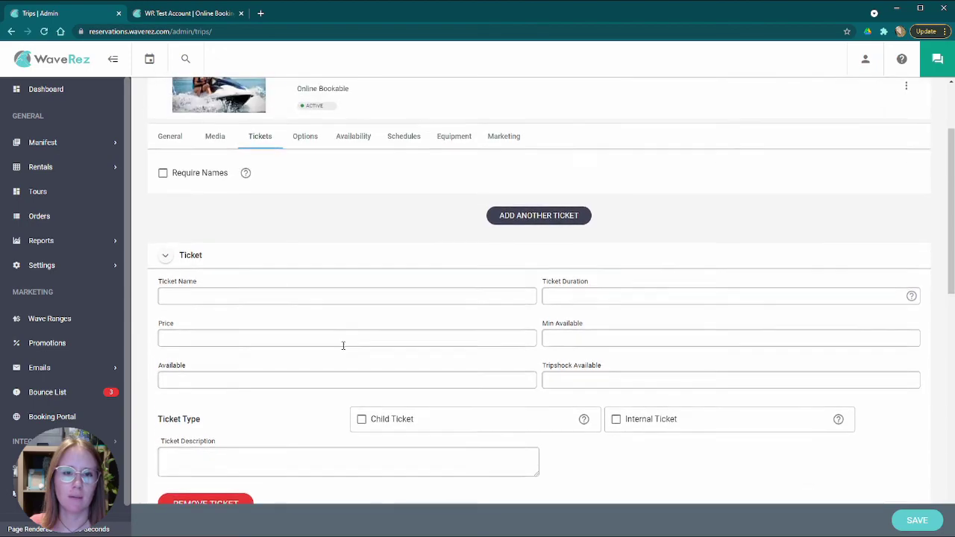
{"action": "scroll", "coordinate": [254, 246], "scroll_direction": "up", "scroll_amount": 2}
{"action": "scroll", "coordinate": [252, 264], "scroll_direction": "down", "scroll_amount": 10}
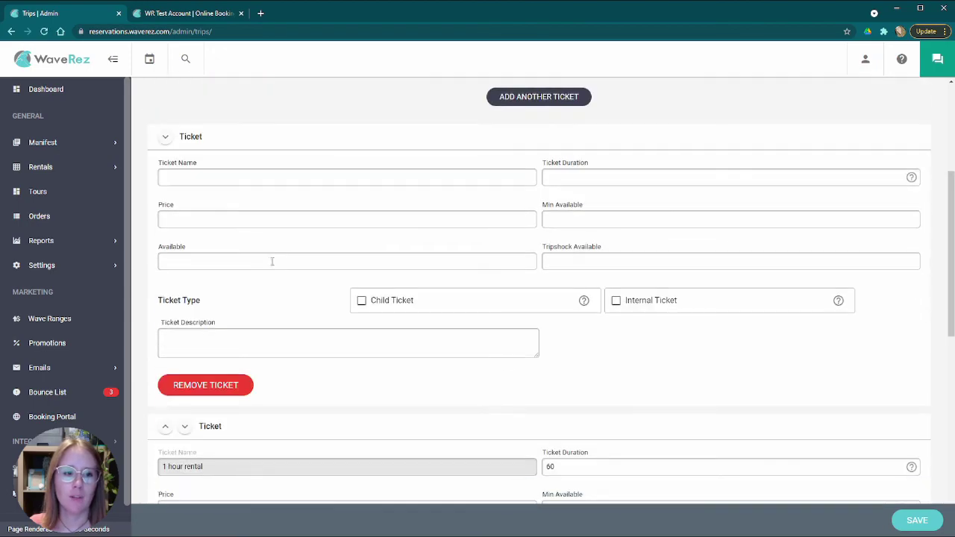
{"action": "scroll", "coordinate": [180, 169], "scroll_direction": "up", "scroll_amount": 1}
{"action": "scroll", "coordinate": [179, 170], "scroll_direction": "up", "scroll_amount": 3}
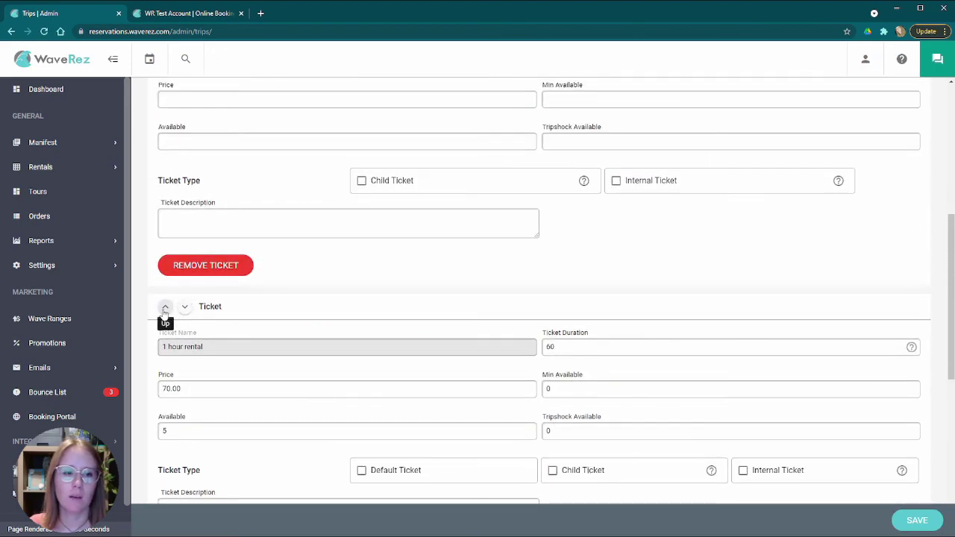
{"action": "scroll", "coordinate": [336, 286], "scroll_direction": "up", "scroll_amount": 6}
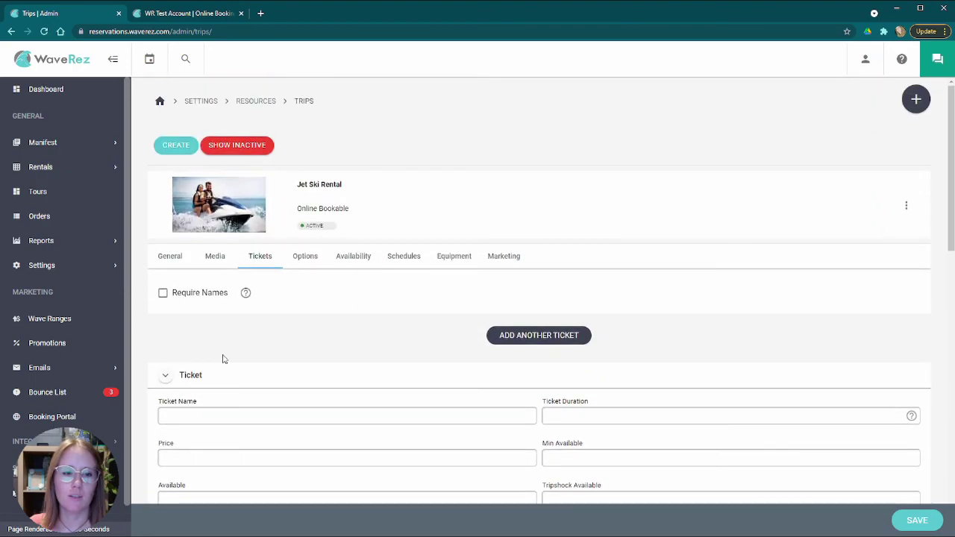
{"action": "left_click", "coordinate": [304, 258]}
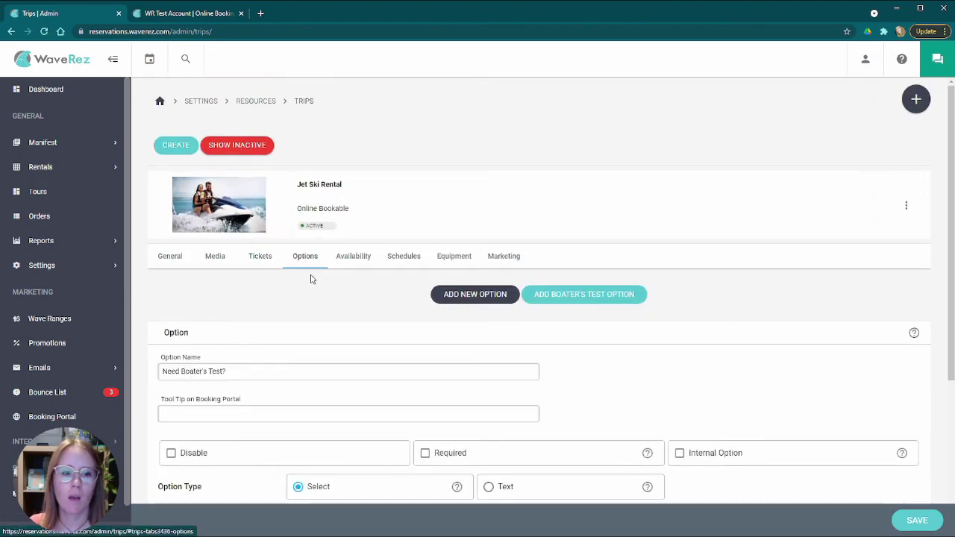
{"action": "scroll", "coordinate": [342, 328], "scroll_direction": "down", "scroll_amount": 4}
{"action": "scroll", "coordinate": [431, 319], "scroll_direction": "up", "scroll_amount": 3}
{"action": "scroll", "coordinate": [464, 330], "scroll_direction": "down", "scroll_amount": 1}
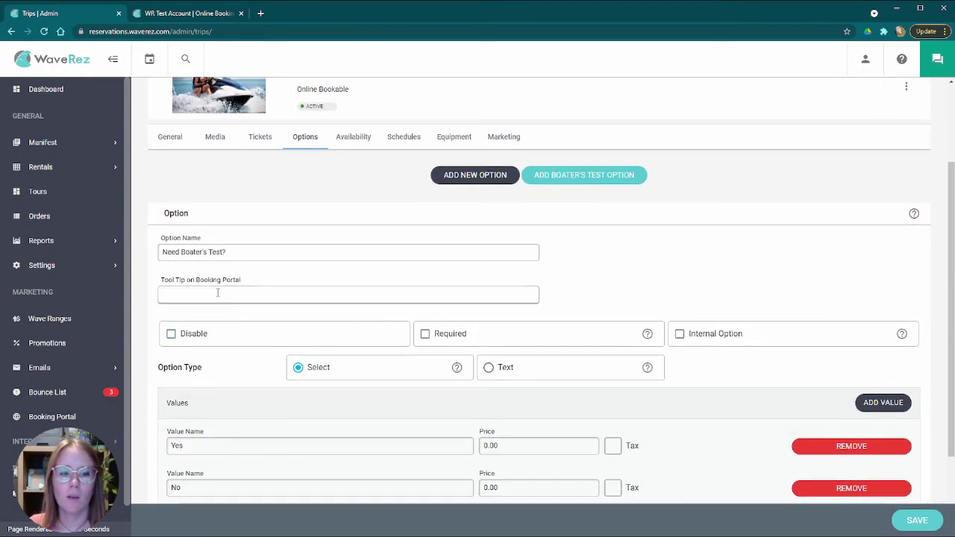
{"action": "scroll", "coordinate": [239, 252], "scroll_direction": "down", "scroll_amount": 2}
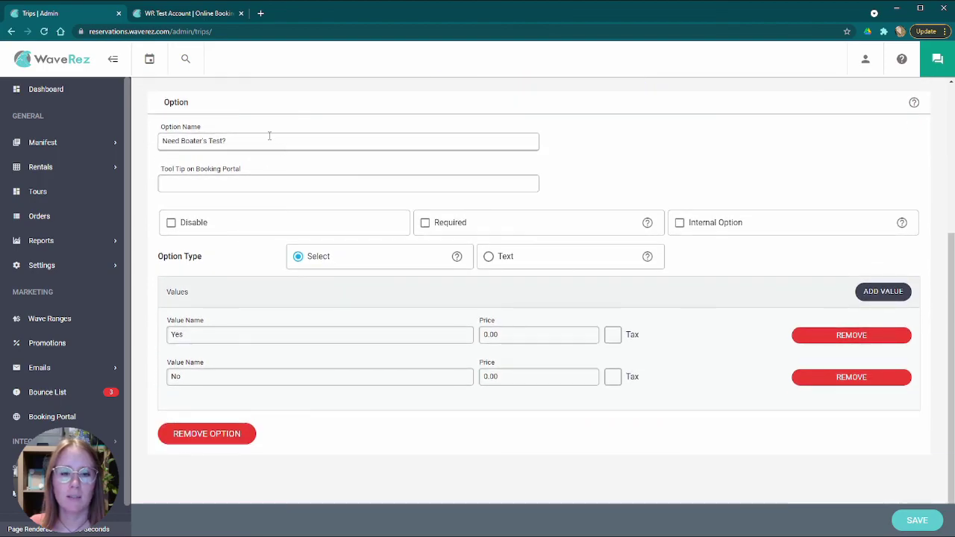
{"action": "left_click", "coordinate": [539, 335]}
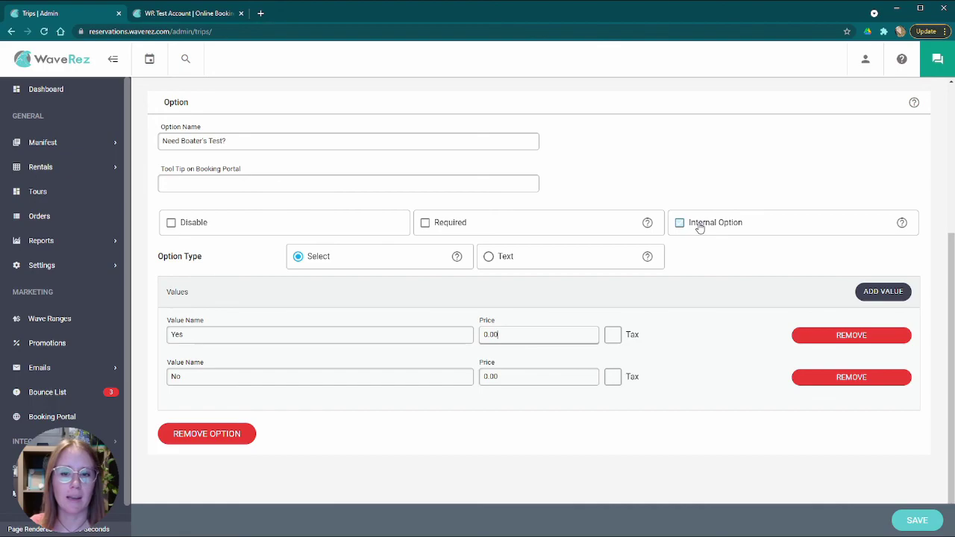
{"action": "scroll", "coordinate": [694, 276], "scroll_direction": "up", "scroll_amount": 3}
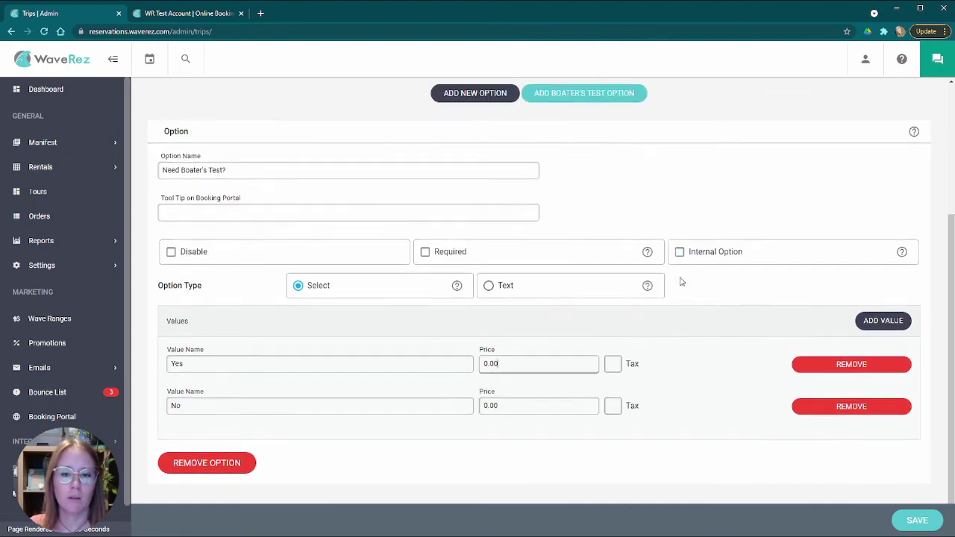
{"action": "scroll", "coordinate": [680, 283], "scroll_direction": "down", "scroll_amount": 3}
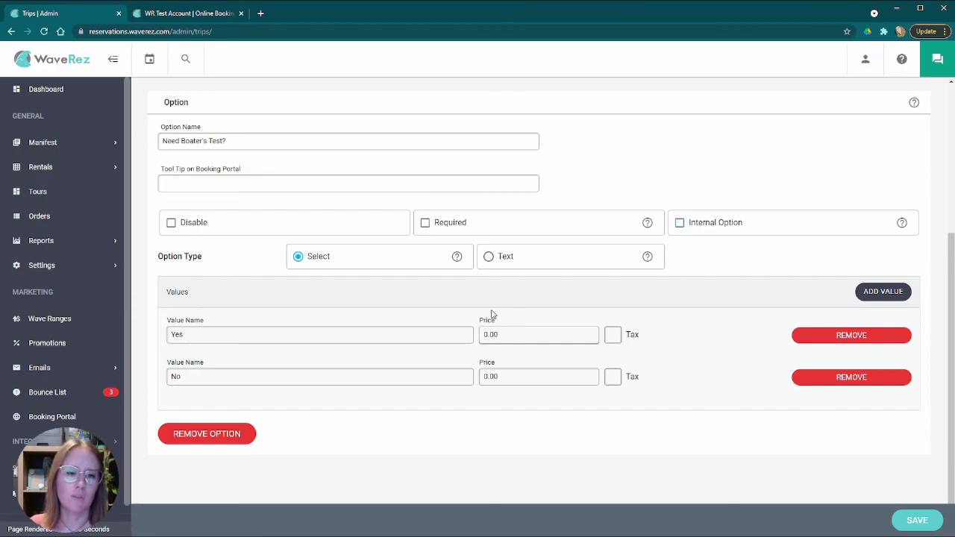
{"action": "scroll", "coordinate": [439, 298], "scroll_direction": "up", "scroll_amount": 3}
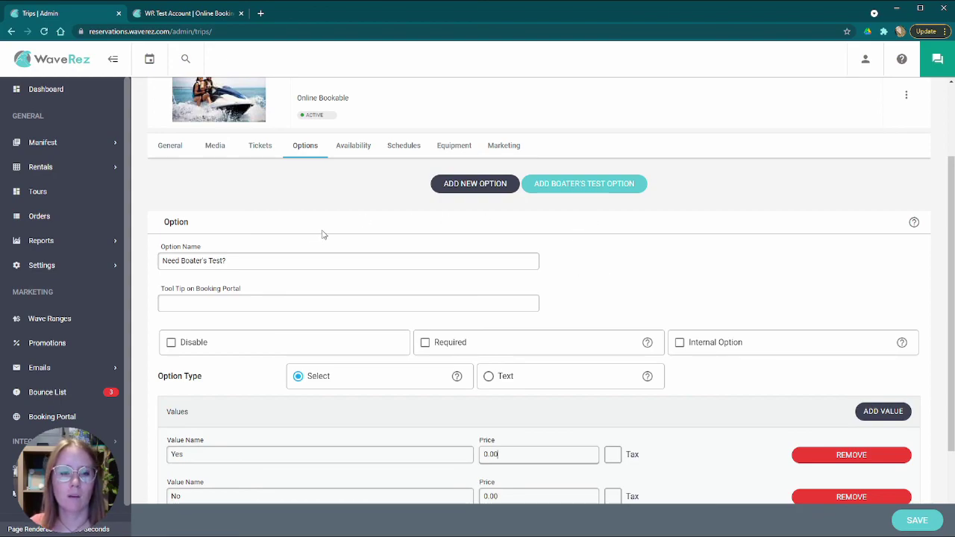
- Show the Availability tab: not seasonal, 5:00pm close-out, no cut-off, all weekdays checked
{"action": "left_click", "coordinate": [354, 146]}
{"action": "scroll", "coordinate": [395, 235], "scroll_direction": "down", "scroll_amount": 2}
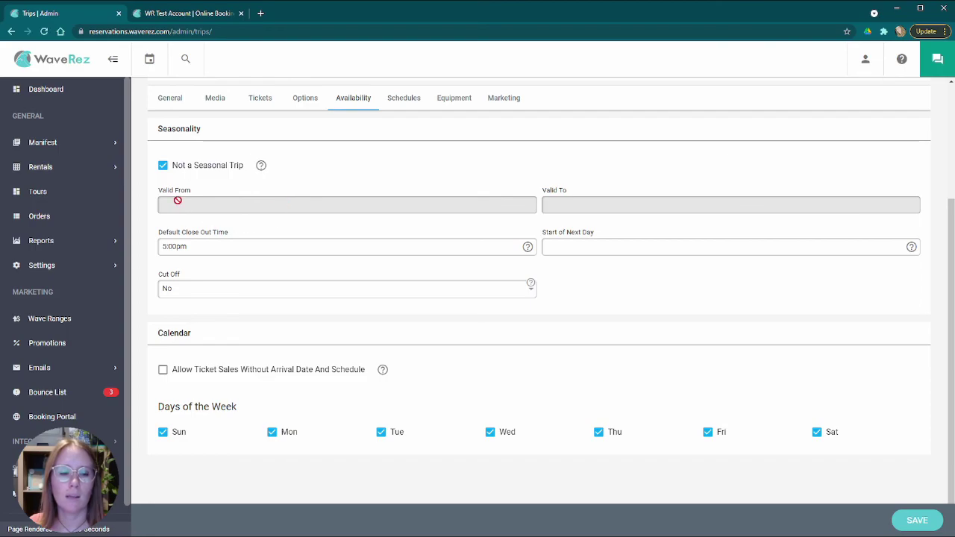
{"action": "left_click", "coordinate": [162, 165]}
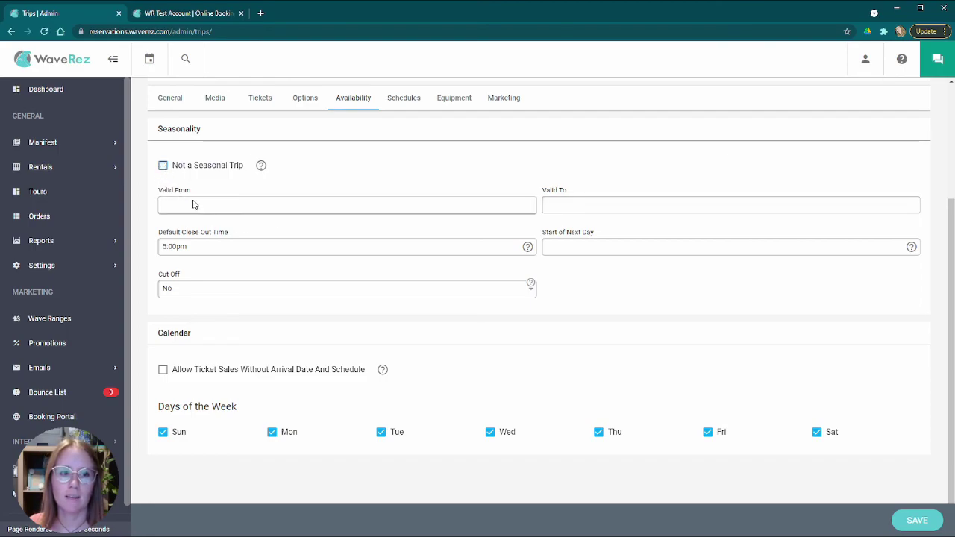
{"action": "left_click", "coordinate": [163, 165]}
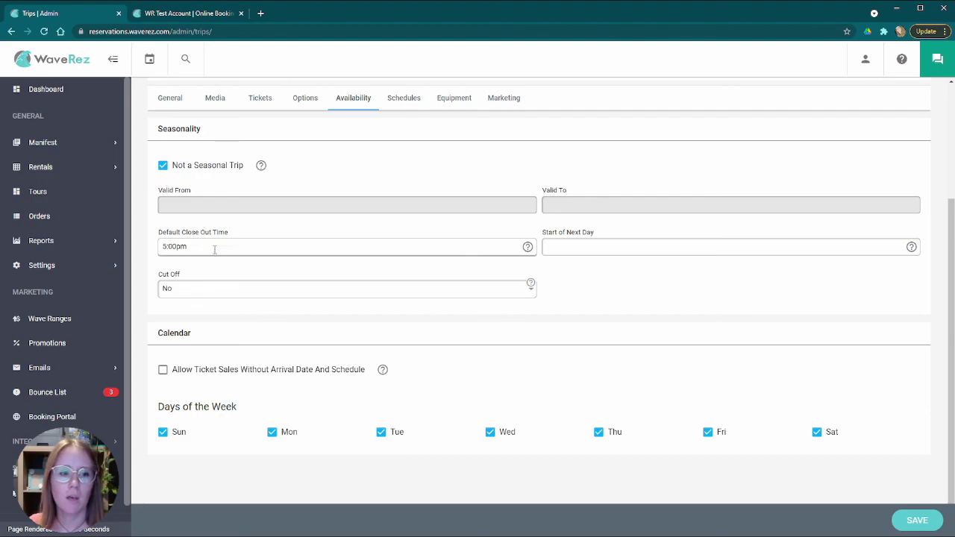
{"action": "left_click", "coordinate": [213, 291]}
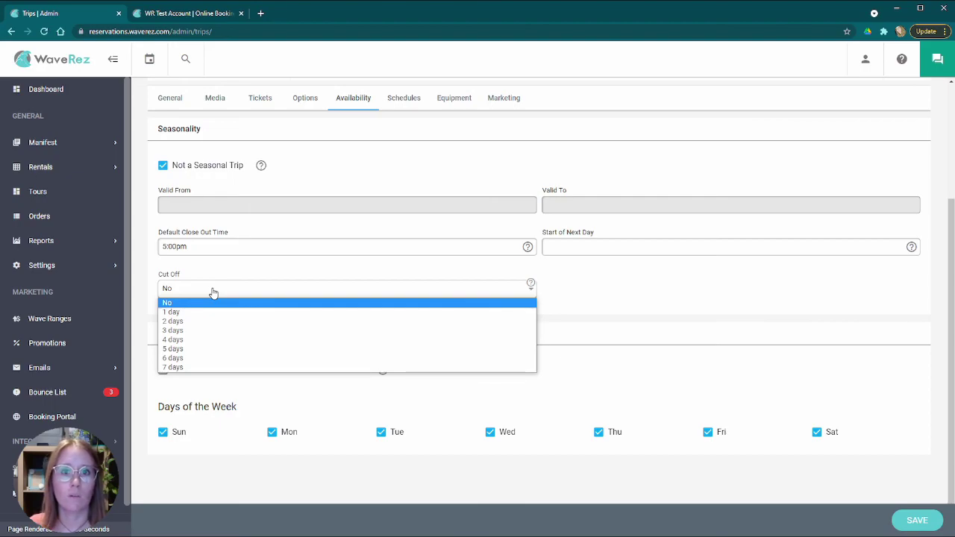
{"action": "left_click", "coordinate": [214, 293]}
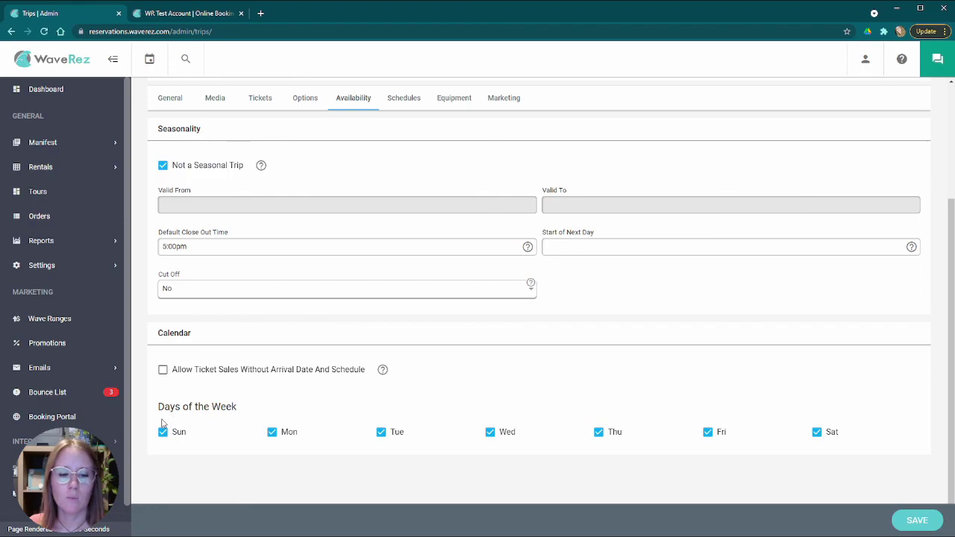
{"action": "scroll", "coordinate": [456, 362], "scroll_direction": "up", "scroll_amount": 2}
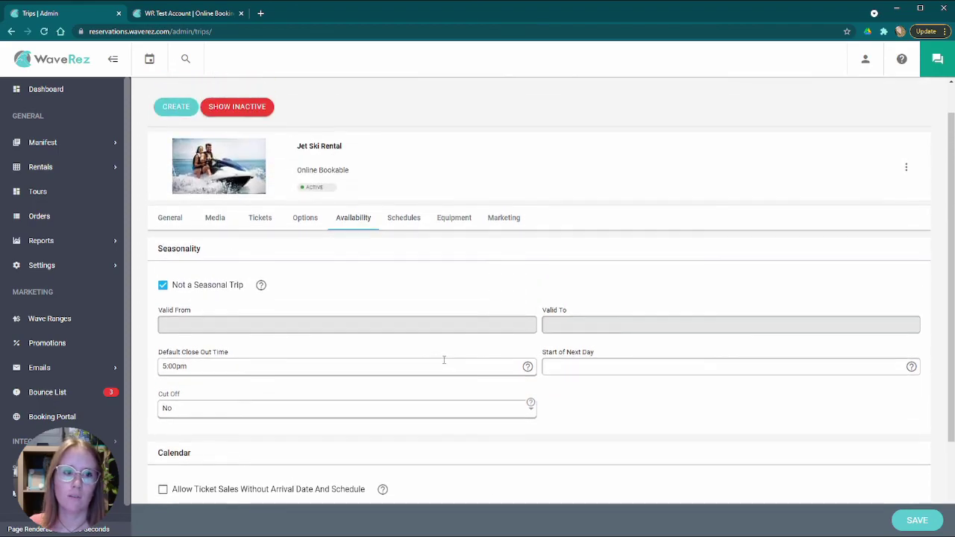
{"action": "scroll", "coordinate": [448, 362], "scroll_direction": "down", "scroll_amount": 2}
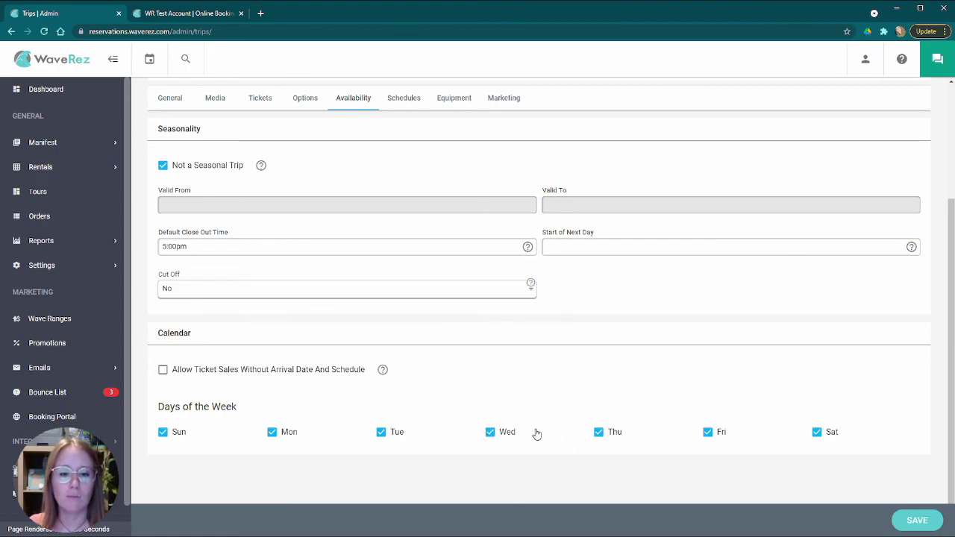
{"action": "scroll", "coordinate": [444, 377], "scroll_direction": "up", "scroll_amount": 2}
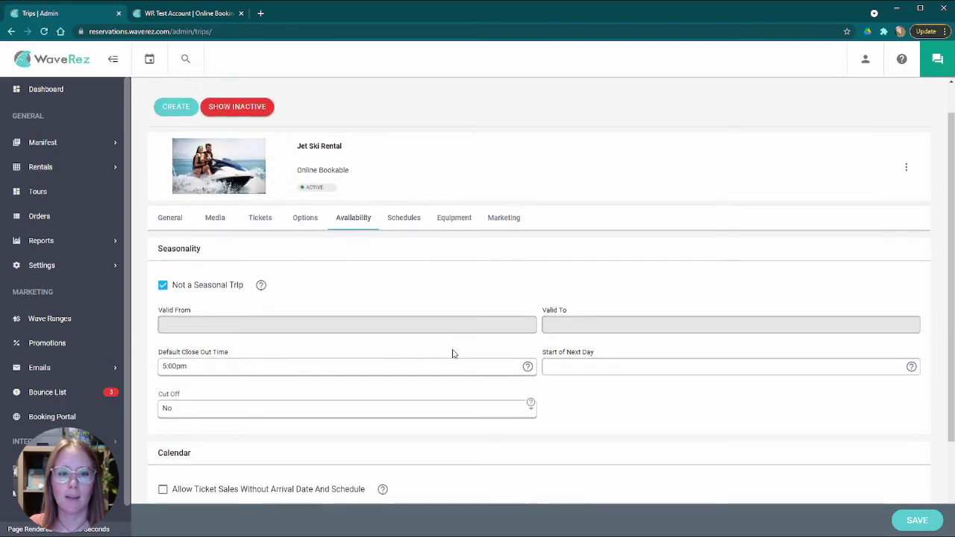
- Show the Schedules tab and the cut-off hour choices for the 9:00am slot
{"action": "left_click", "coordinate": [400, 218]}
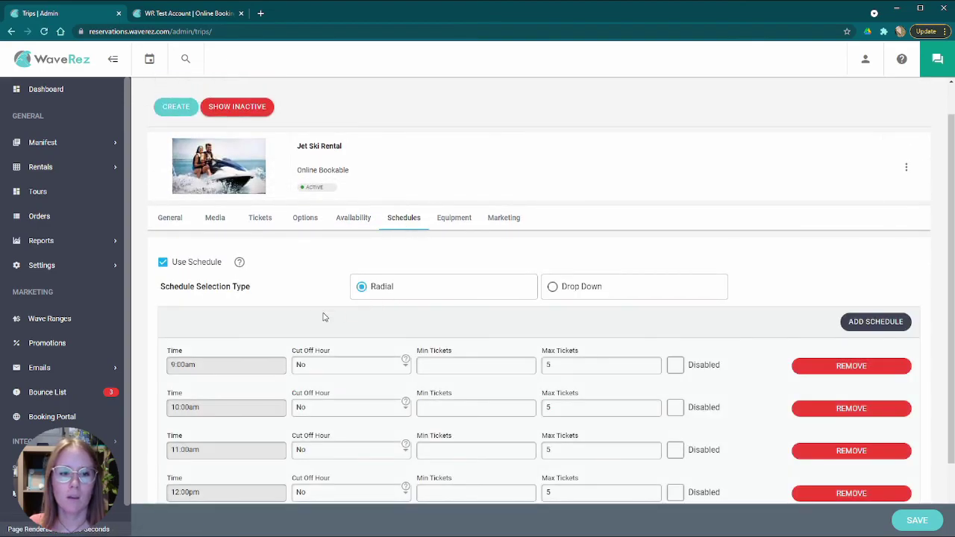
{"action": "scroll", "coordinate": [306, 306], "scroll_direction": "down", "scroll_amount": 2}
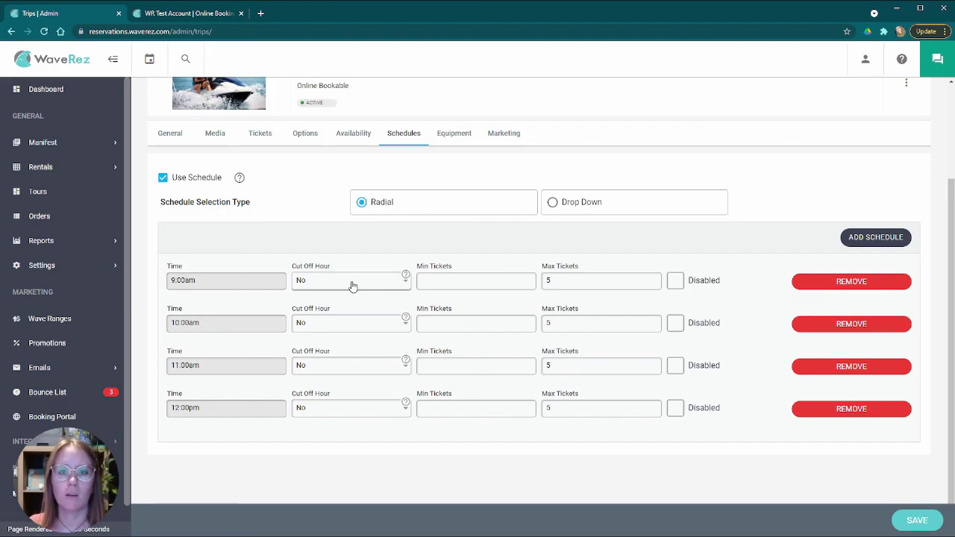
{"action": "left_click", "coordinate": [353, 284]}
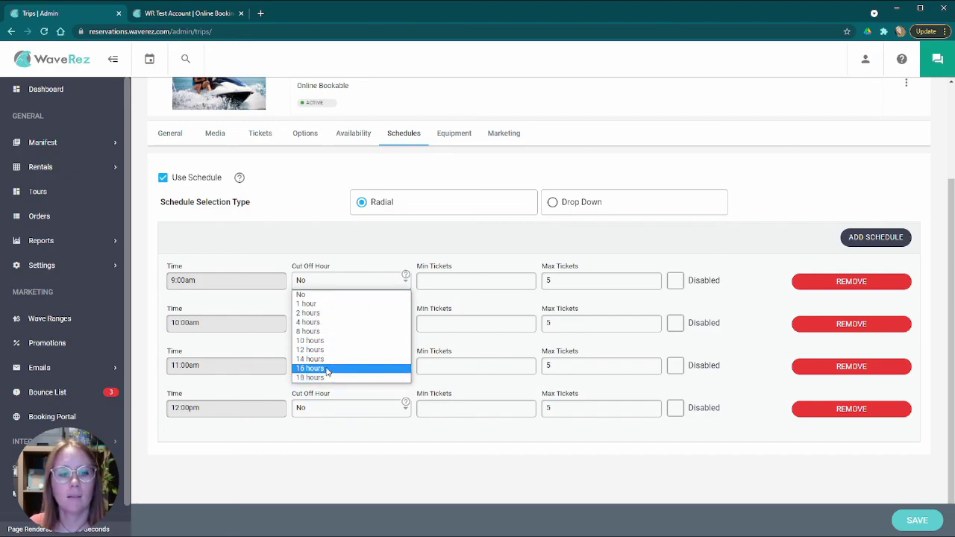
{"action": "left_click", "coordinate": [342, 244]}
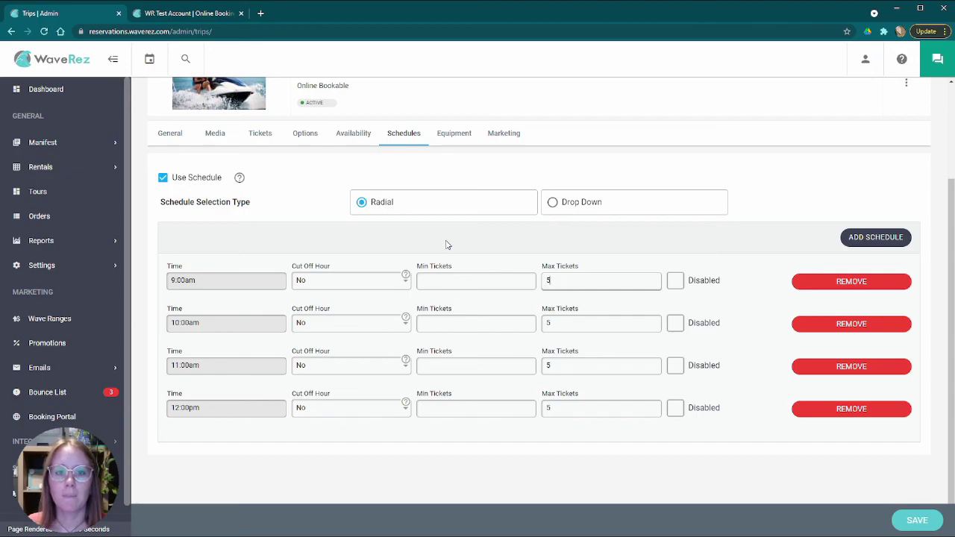
{"action": "left_click", "coordinate": [610, 202]}
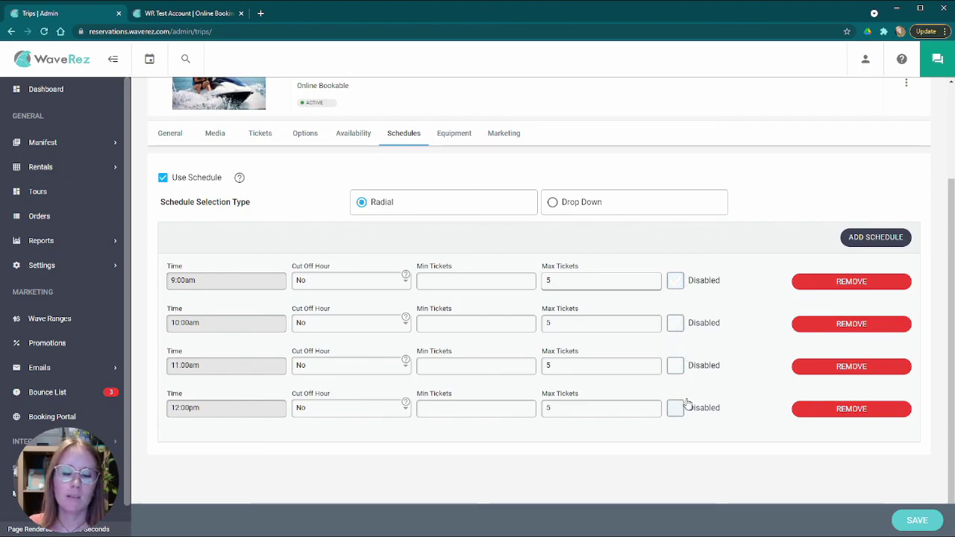
{"action": "scroll", "coordinate": [502, 246], "scroll_direction": "up", "scroll_amount": 3}
{"action": "left_click", "coordinate": [42, 265]}
{"action": "left_click", "coordinate": [46, 315]}
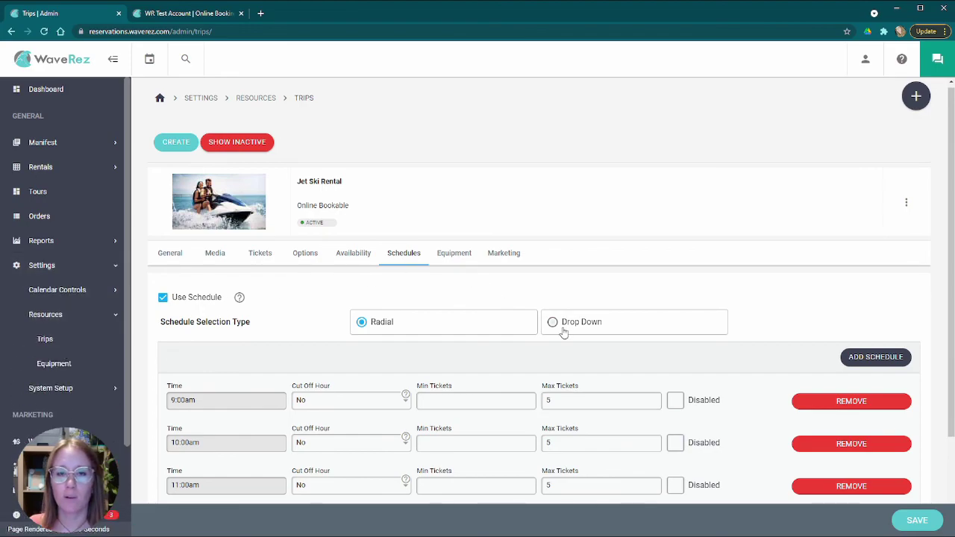
{"action": "scroll", "coordinate": [567, 332], "scroll_direction": "down", "scroll_amount": 2}
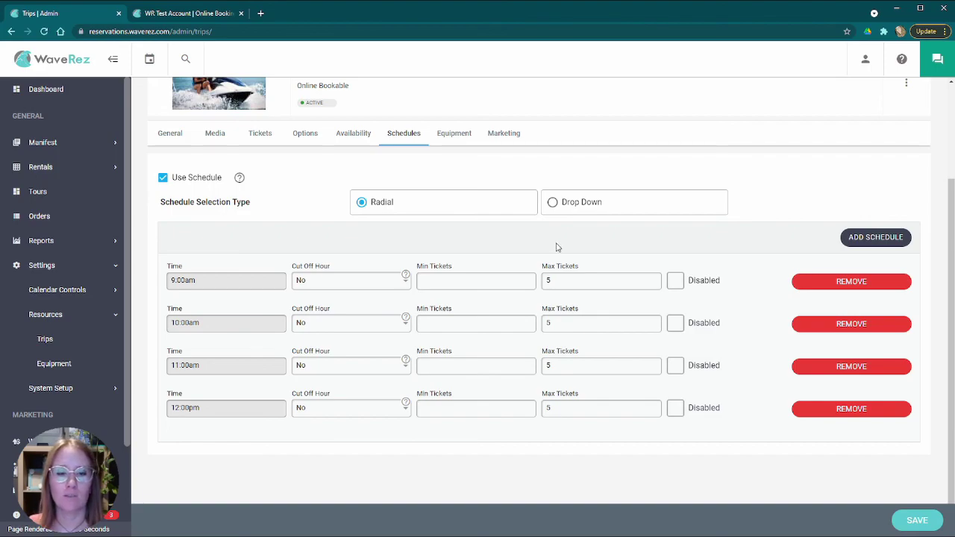
- Show the Equipment tab and scroll through Jet skis 1–5 under Tour Boat 2
{"action": "left_click", "coordinate": [451, 137]}
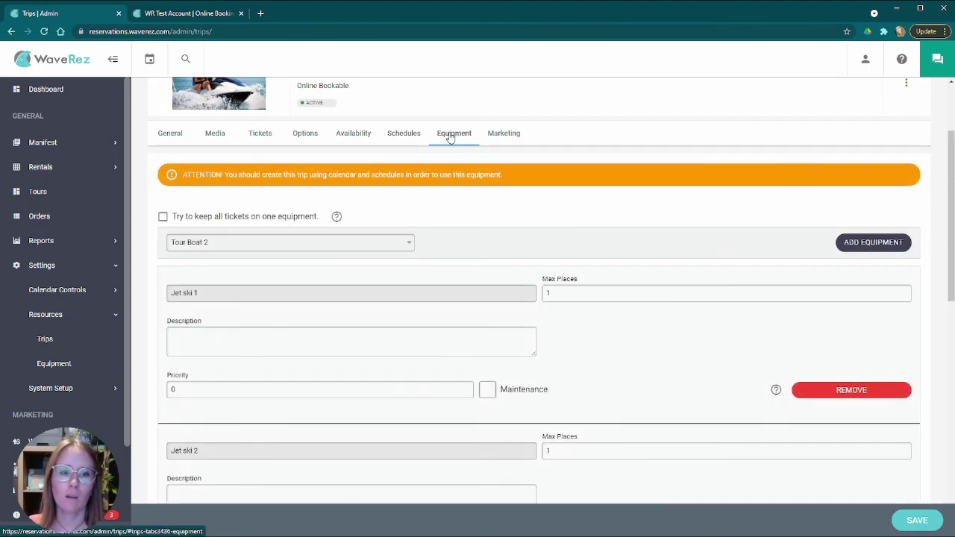
{"action": "scroll", "coordinate": [445, 254], "scroll_direction": "down", "scroll_amount": 6}
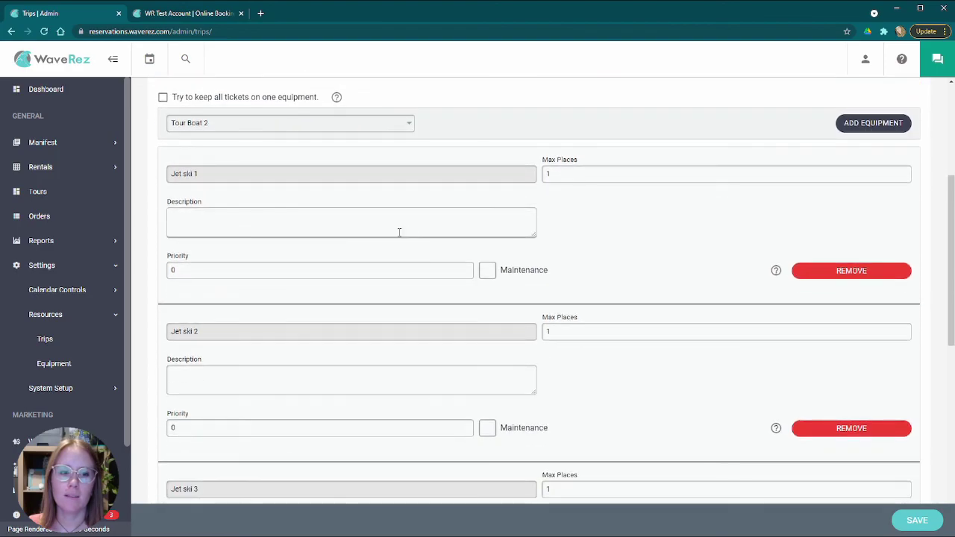
{"action": "scroll", "coordinate": [341, 222], "scroll_direction": "down", "scroll_amount": 2}
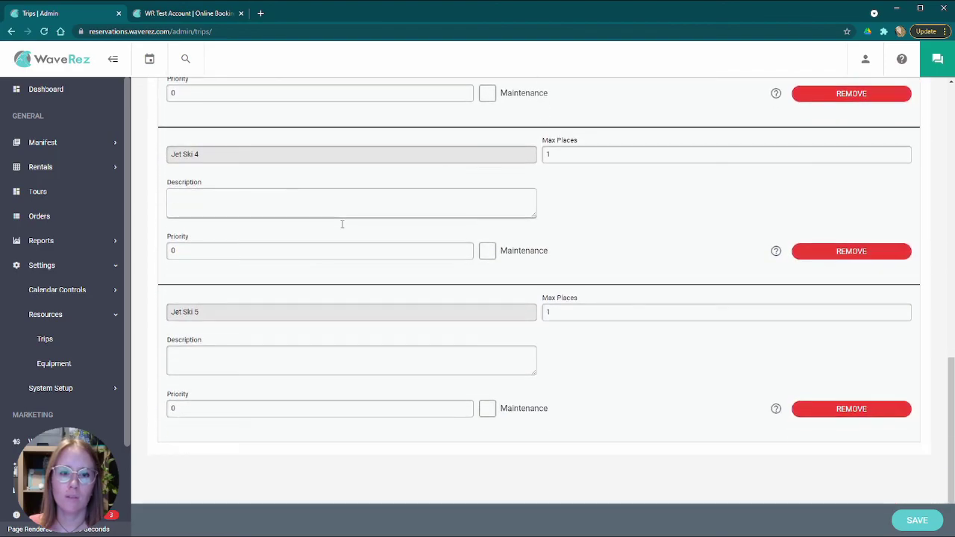
{"action": "scroll", "coordinate": [586, 241], "scroll_direction": "up", "scroll_amount": 8}
{"action": "scroll", "coordinate": [585, 246], "scroll_direction": "down", "scroll_amount": 2}
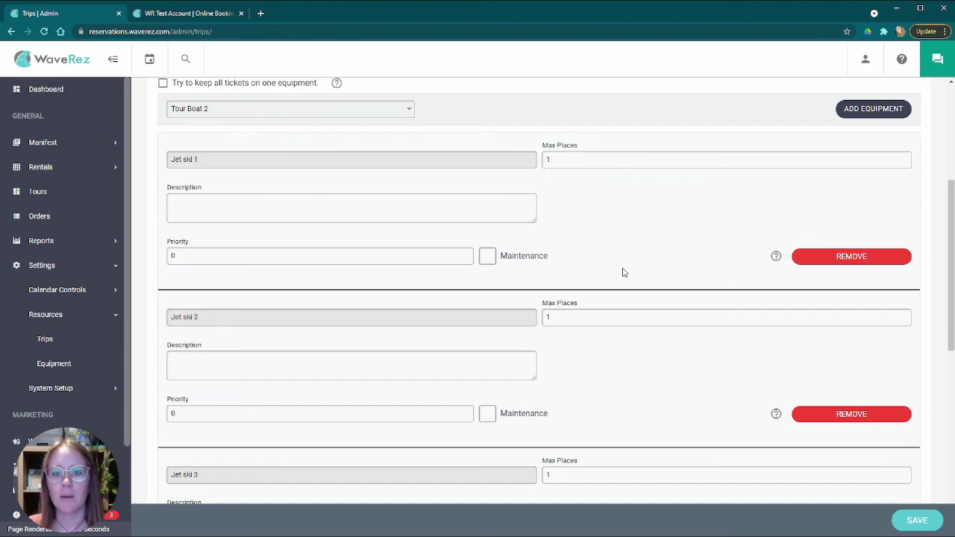
{"action": "scroll", "coordinate": [621, 270], "scroll_direction": "up", "scroll_amount": 3}
{"action": "scroll", "coordinate": [618, 271], "scroll_direction": "down", "scroll_amount": 2}
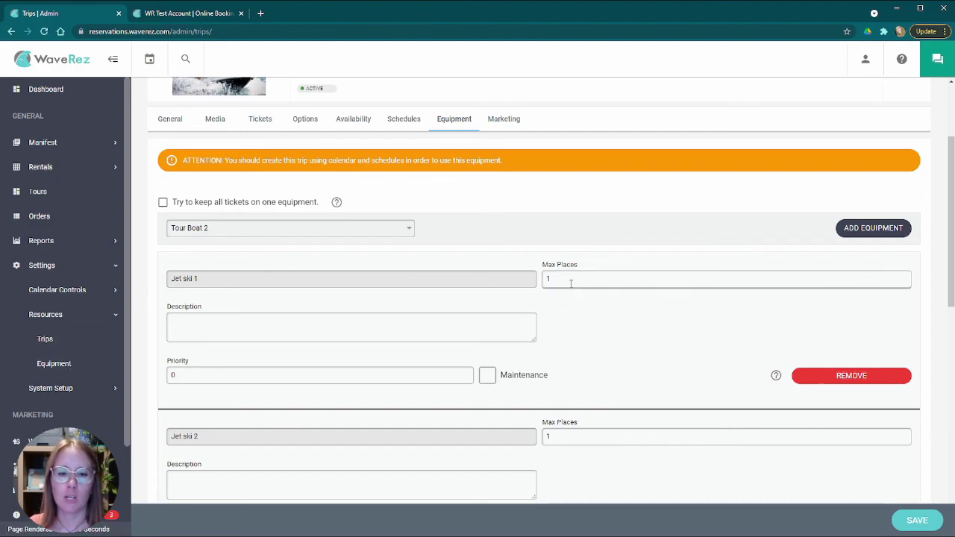
{"action": "scroll", "coordinate": [361, 356], "scroll_direction": "down", "scroll_amount": 2}
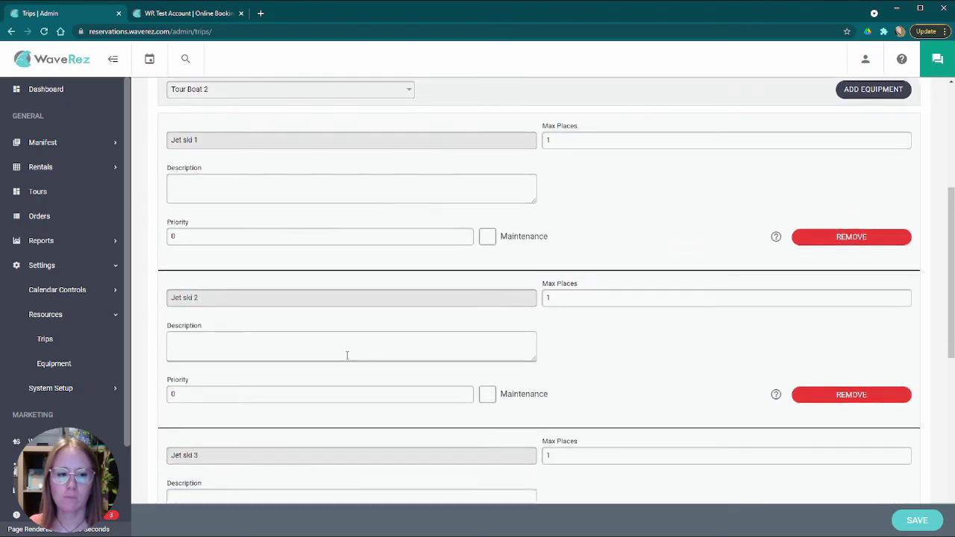
{"action": "scroll", "coordinate": [251, 326], "scroll_direction": "down", "scroll_amount": 6}
{"action": "scroll", "coordinate": [369, 321], "scroll_direction": "up", "scroll_amount": 10}
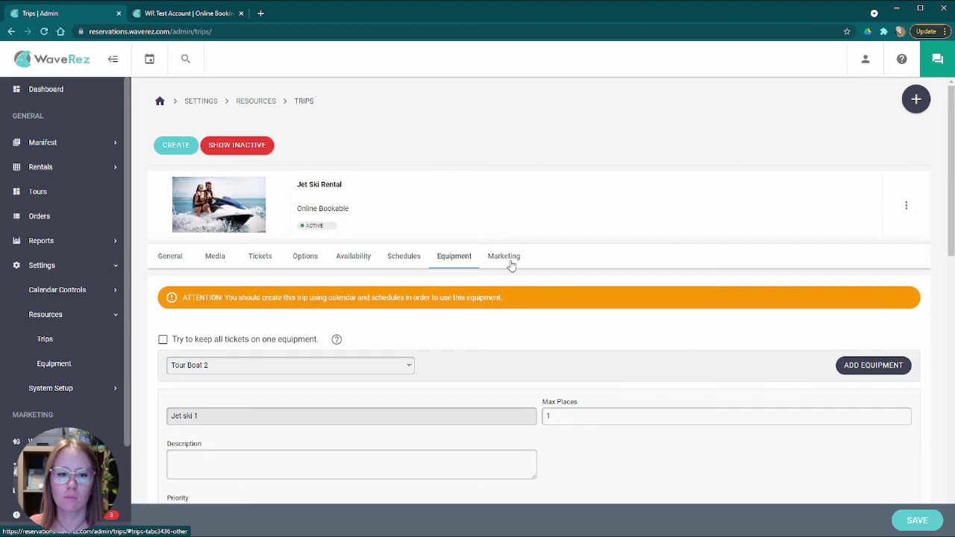
{"action": "scroll", "coordinate": [507, 265], "scroll_direction": "down", "scroll_amount": 6}
{"action": "scroll", "coordinate": [447, 266], "scroll_direction": "up", "scroll_amount": 4}
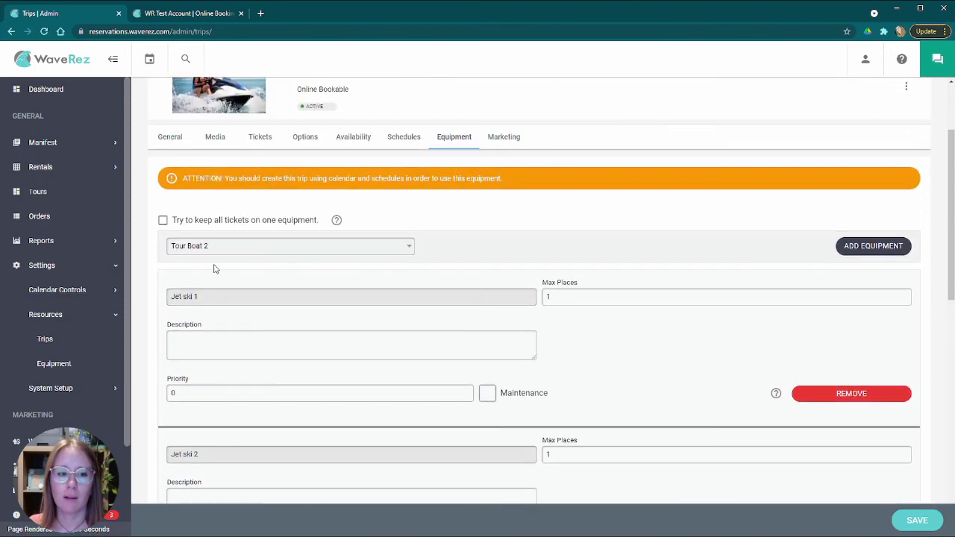
{"action": "scroll", "coordinate": [283, 286], "scroll_direction": "down", "scroll_amount": 5}
{"action": "scroll", "coordinate": [313, 301], "scroll_direction": "up", "scroll_amount": 4}
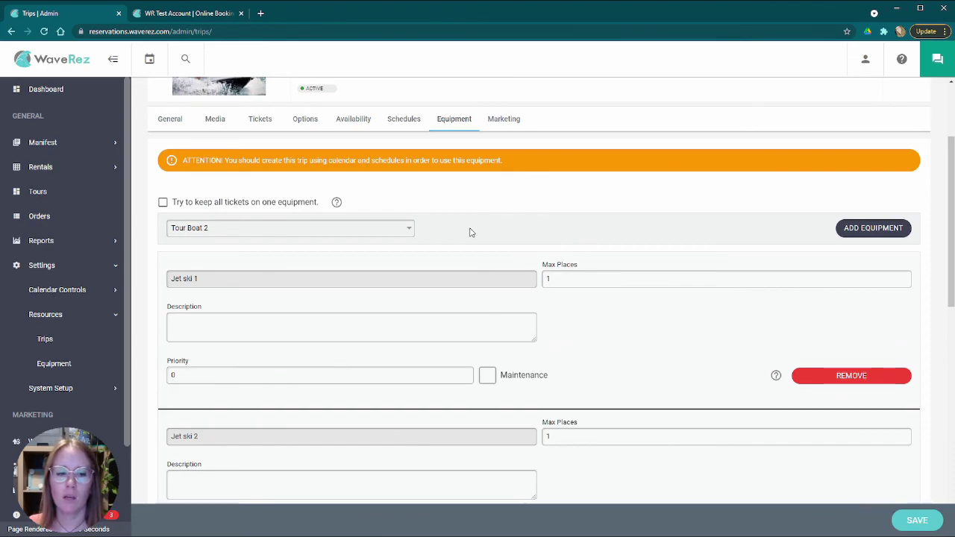
- Show the Jet Ski Rental Marketing tab and edit its 'arrive thirty minutes prior' confirmation text
{"action": "left_click", "coordinate": [509, 119]}
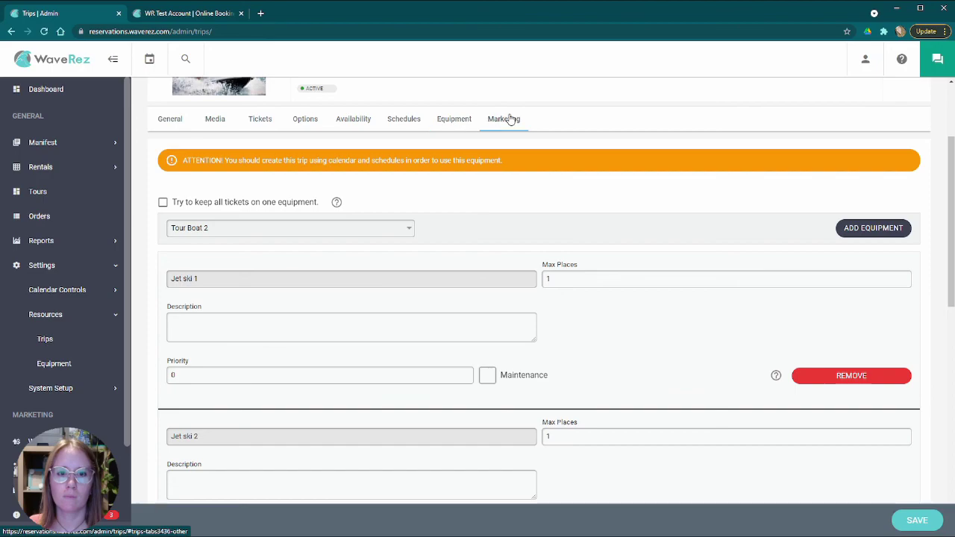
{"action": "scroll", "coordinate": [350, 236], "scroll_direction": "up", "scroll_amount": 2}
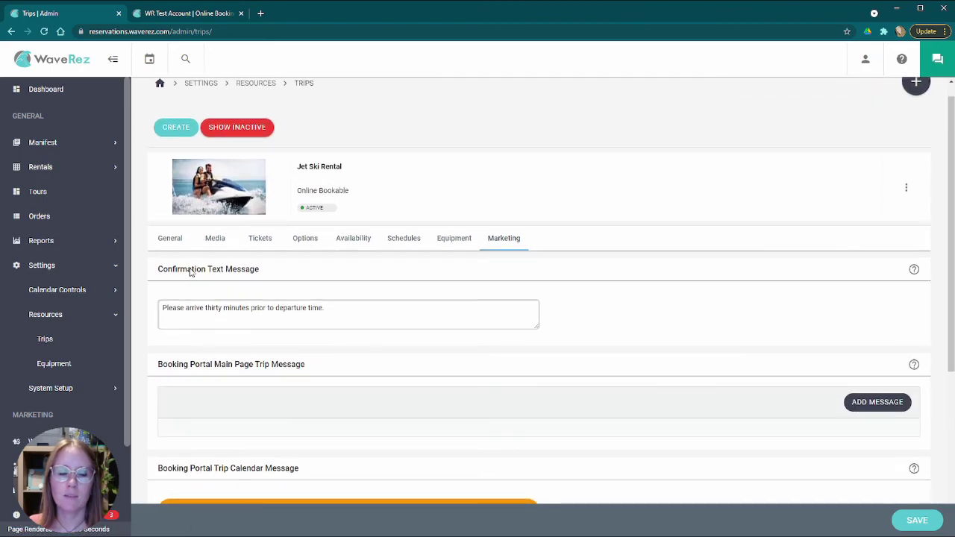
{"action": "scroll", "coordinate": [191, 274], "scroll_direction": "down", "scroll_amount": 2}
{"action": "left_click_drag", "start_coordinate": [156, 152], "coordinate": [276, 153]}
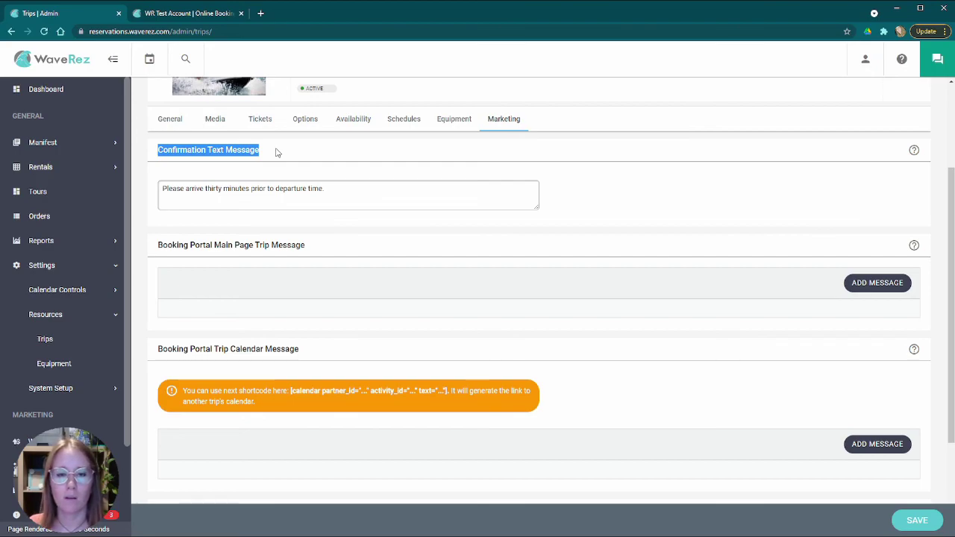
{"action": "left_click", "coordinate": [348, 186]}
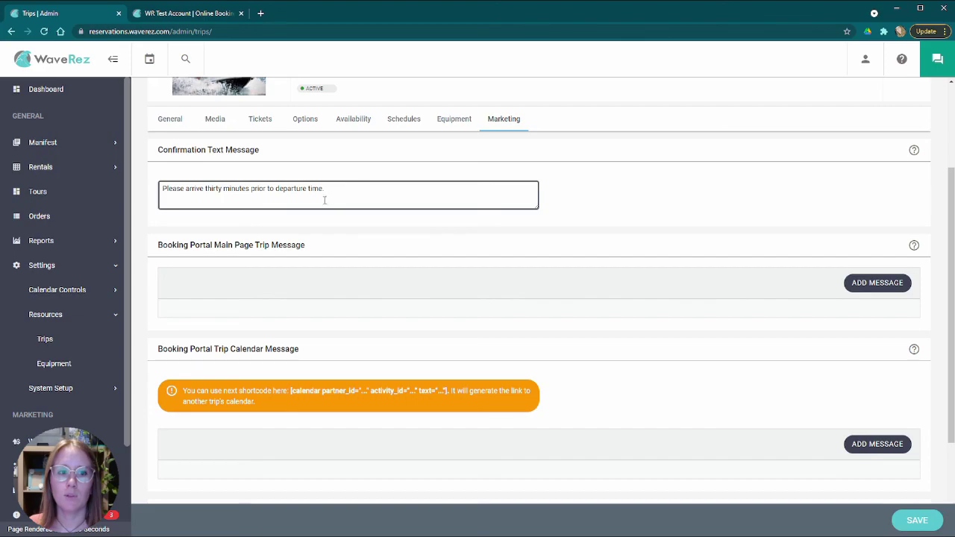
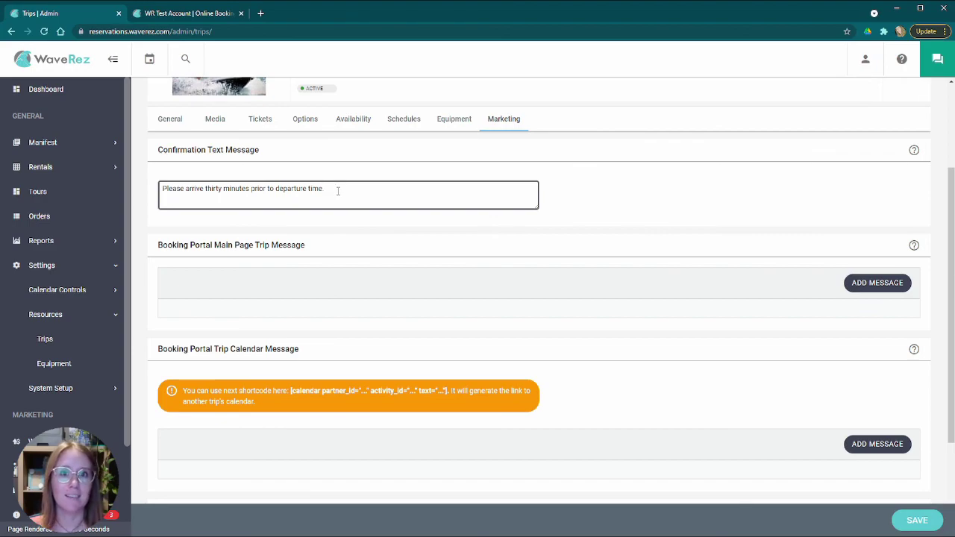
- Finish the confirmation message text and review the Booking Portal Main Page Trip Message heading
{"action": "left_click", "coordinate": [288, 167]}
{"action": "scroll", "coordinate": [350, 267], "scroll_direction": "down", "scroll_amount": 2}
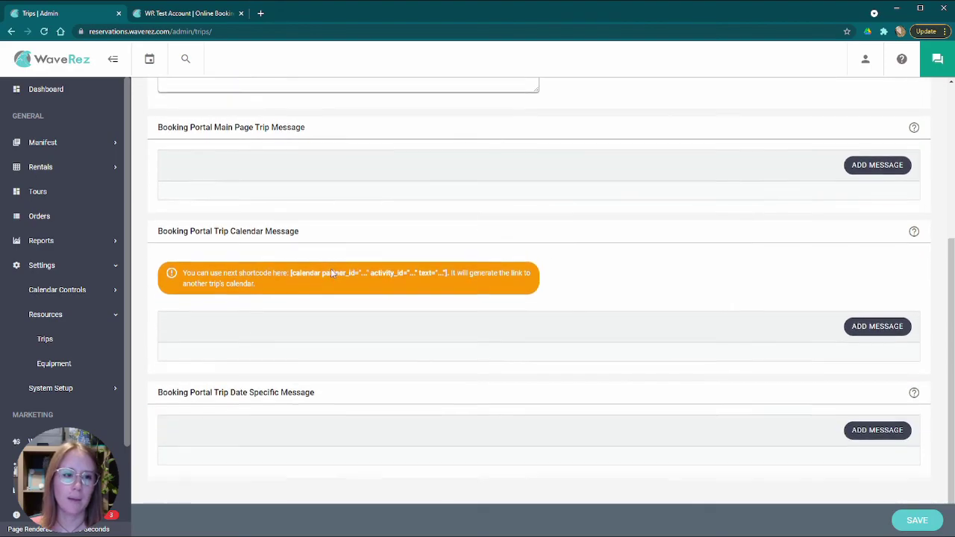
{"action": "left_click_drag", "start_coordinate": [171, 127], "coordinate": [356, 132]}
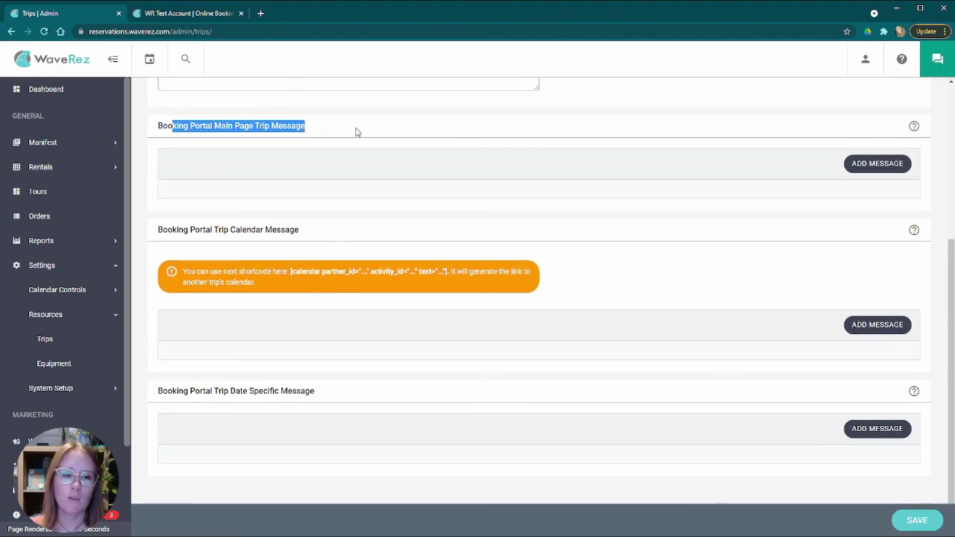
{"action": "scroll", "coordinate": [303, 198], "scroll_direction": "down", "scroll_amount": 1}
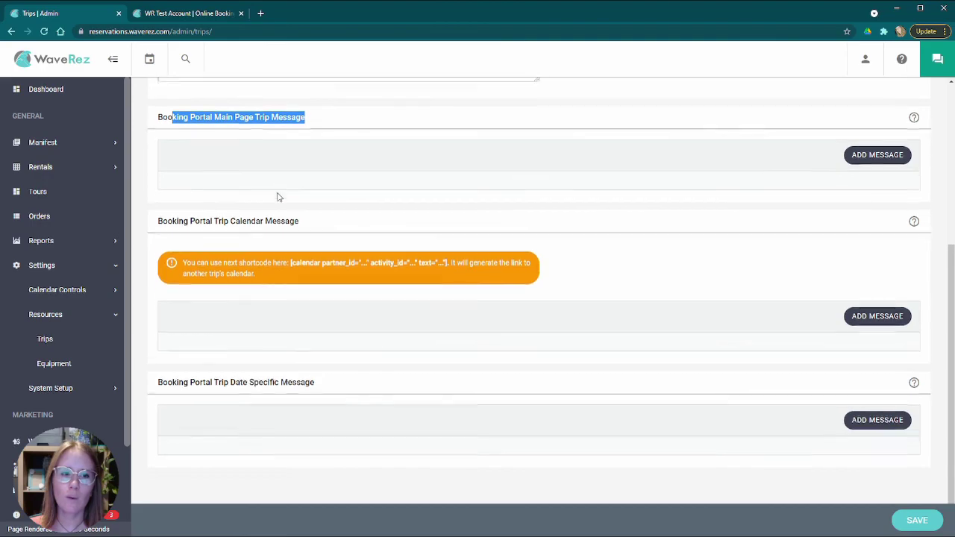
{"action": "scroll", "coordinate": [339, 206], "scroll_direction": "up", "scroll_amount": 2}
{"action": "left_click", "coordinate": [351, 221]}
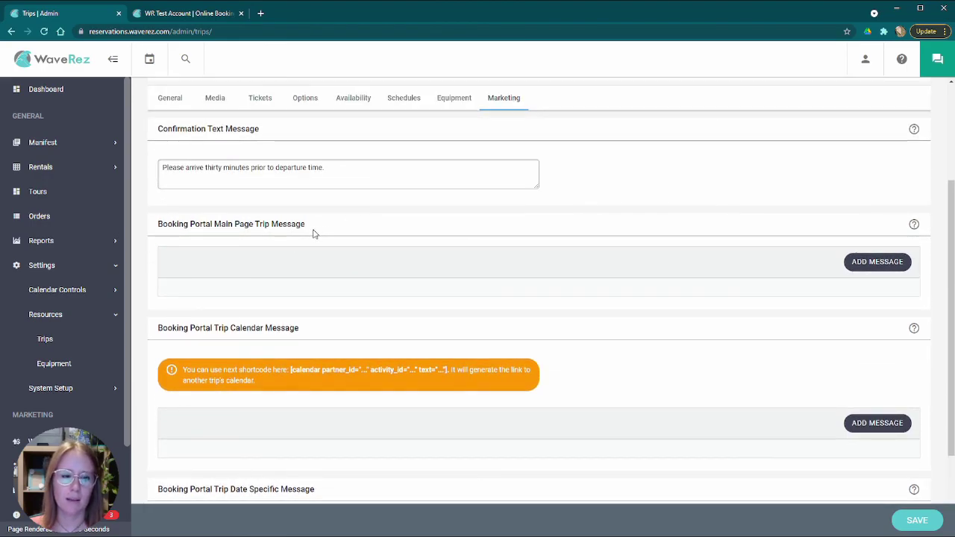
- Review the Booking Portal Trip Date Specific Message heading and the surrounding message settings
{"action": "scroll", "coordinate": [351, 233], "scroll_direction": "down", "scroll_amount": 2}
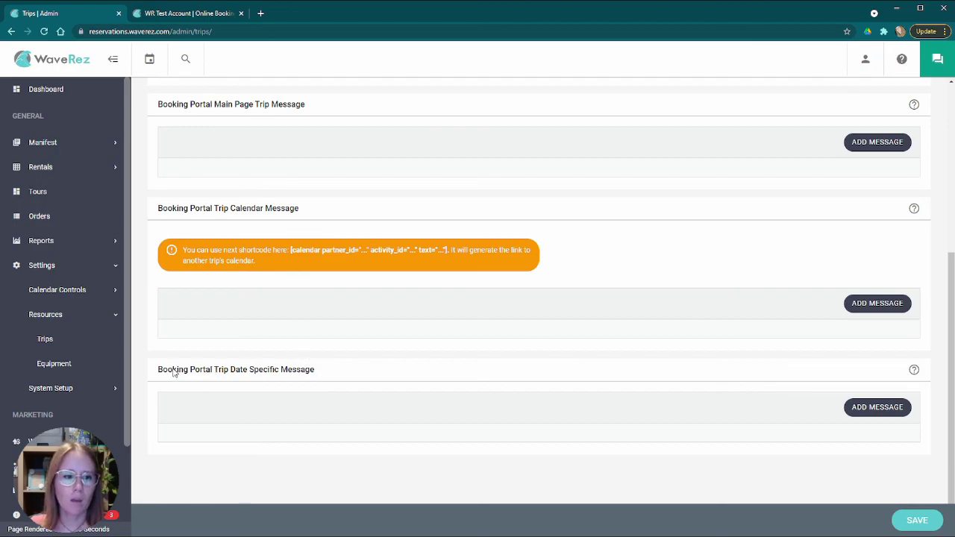
{"action": "left_click_drag", "start_coordinate": [156, 370], "coordinate": [249, 362]}
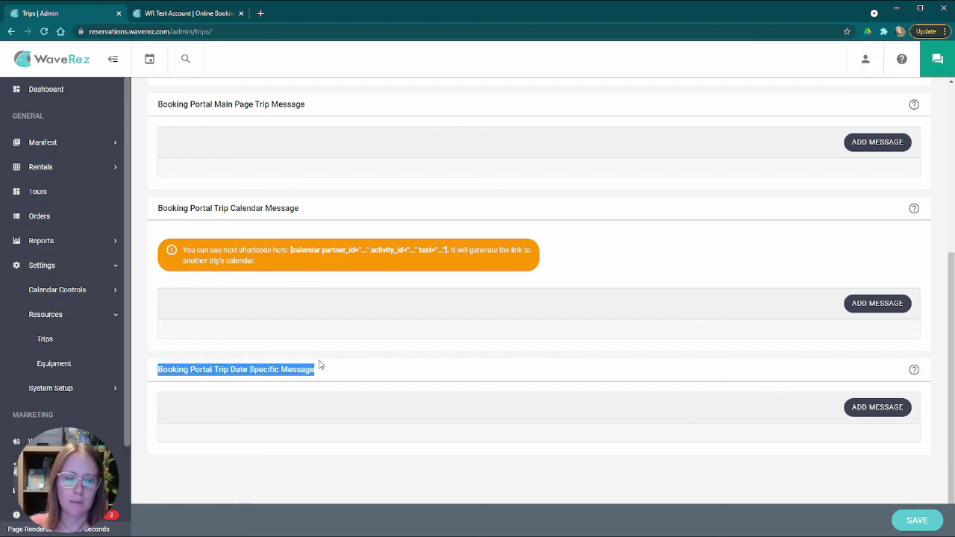
{"action": "left_click", "coordinate": [361, 365]}
{"action": "mouse_move", "coordinate": [922, 371]}
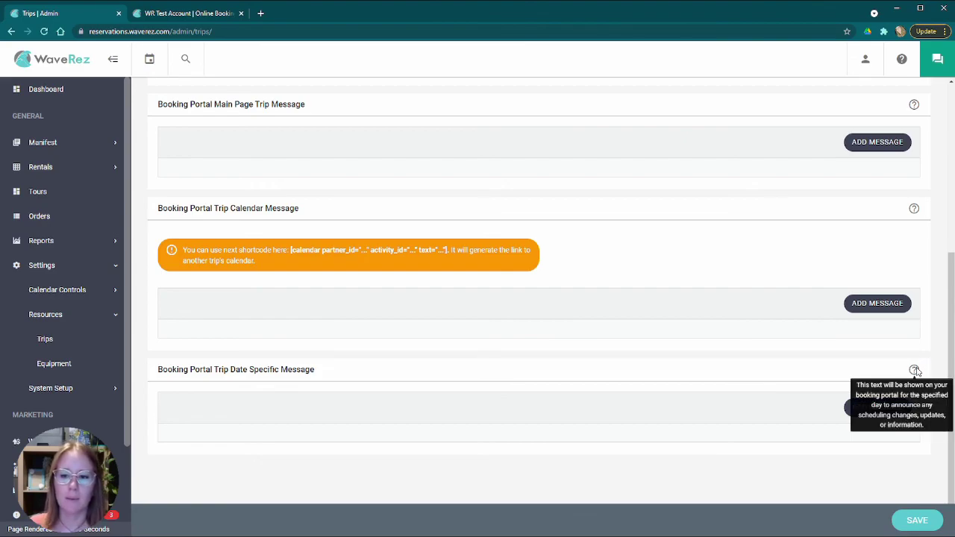
{"action": "scroll", "coordinate": [597, 376], "scroll_direction": "up", "scroll_amount": 4}
{"action": "scroll", "coordinate": [588, 378], "scroll_direction": "down", "scroll_amount": 4}
{"action": "scroll", "coordinate": [428, 271], "scroll_direction": "up", "scroll_amount": 3}
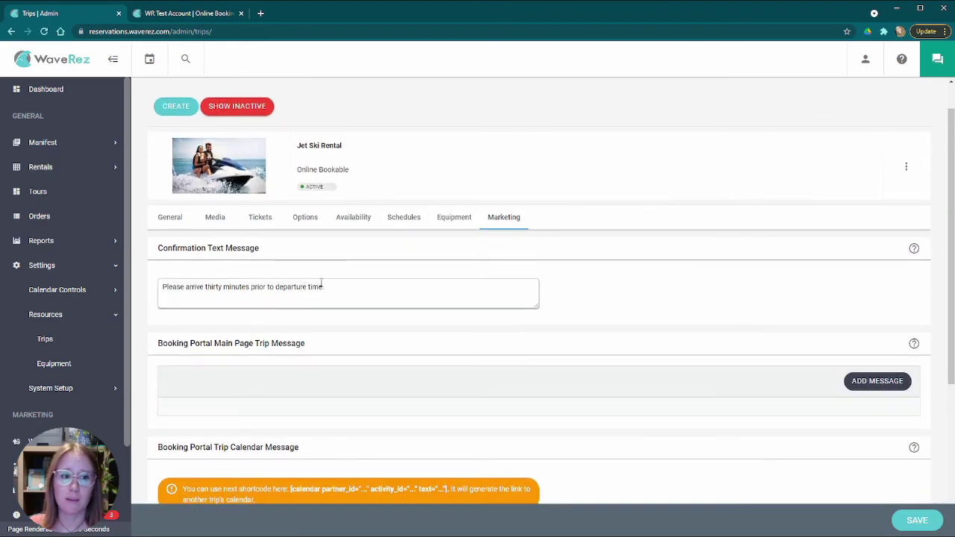
{"action": "scroll", "coordinate": [399, 303], "scroll_direction": "down", "scroll_amount": 2}
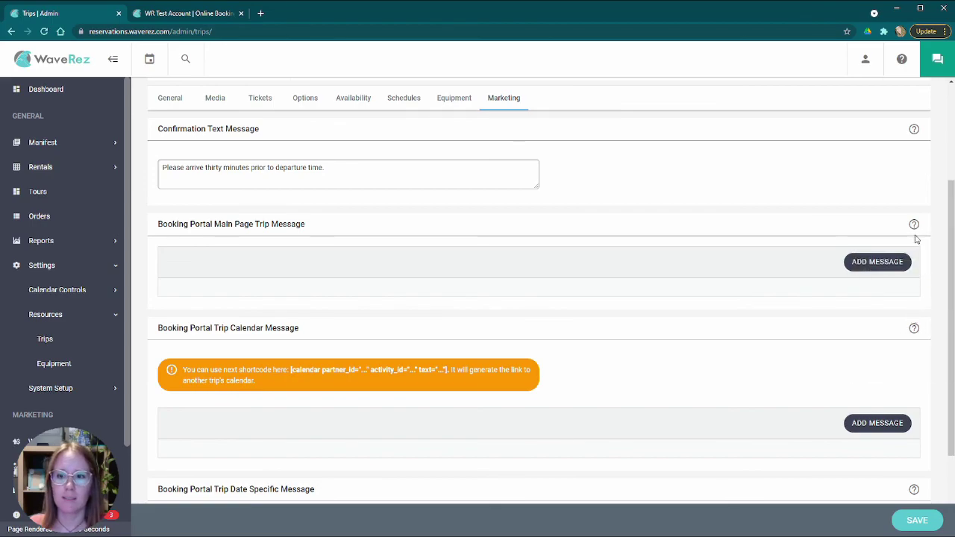
{"action": "mouse_move", "coordinate": [915, 225]}
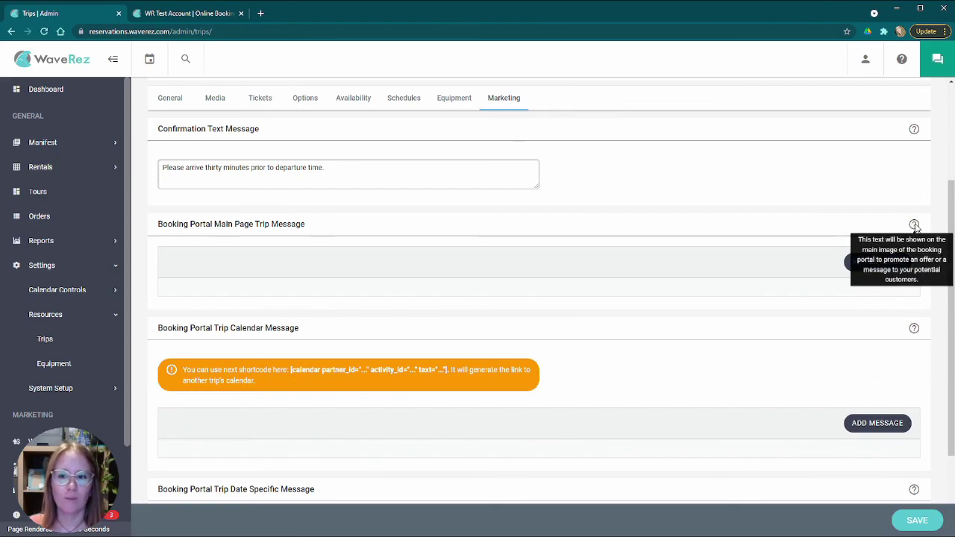
{"action": "scroll", "coordinate": [915, 225], "scroll_direction": "down", "scroll_amount": 2}
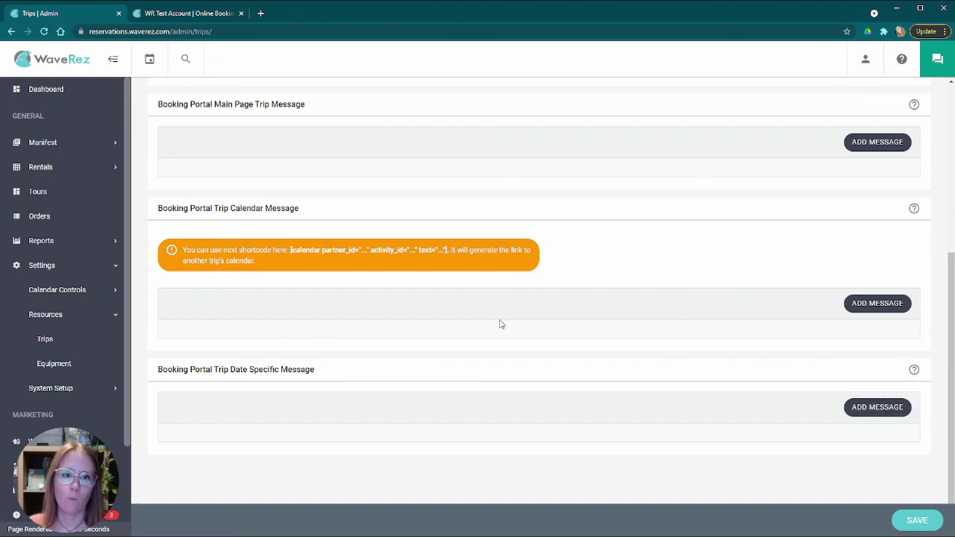
{"action": "scroll", "coordinate": [604, 316], "scroll_direction": "up", "scroll_amount": 4}
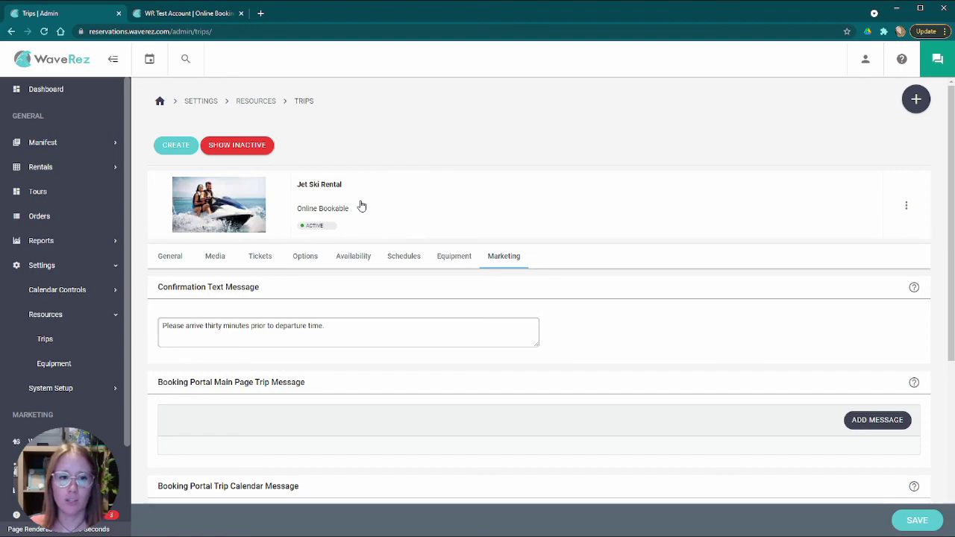
- Start a new trip and scroll through its General section
{"action": "left_click", "coordinate": [182, 147]}
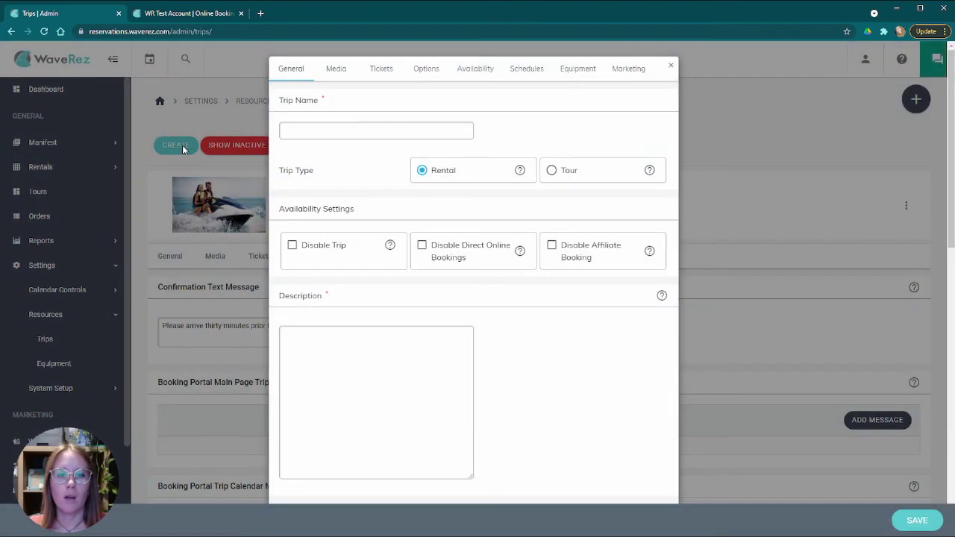
{"action": "scroll", "coordinate": [497, 246], "scroll_direction": "down", "scroll_amount": 5}
{"action": "scroll", "coordinate": [499, 248], "scroll_direction": "down", "scroll_amount": 1}
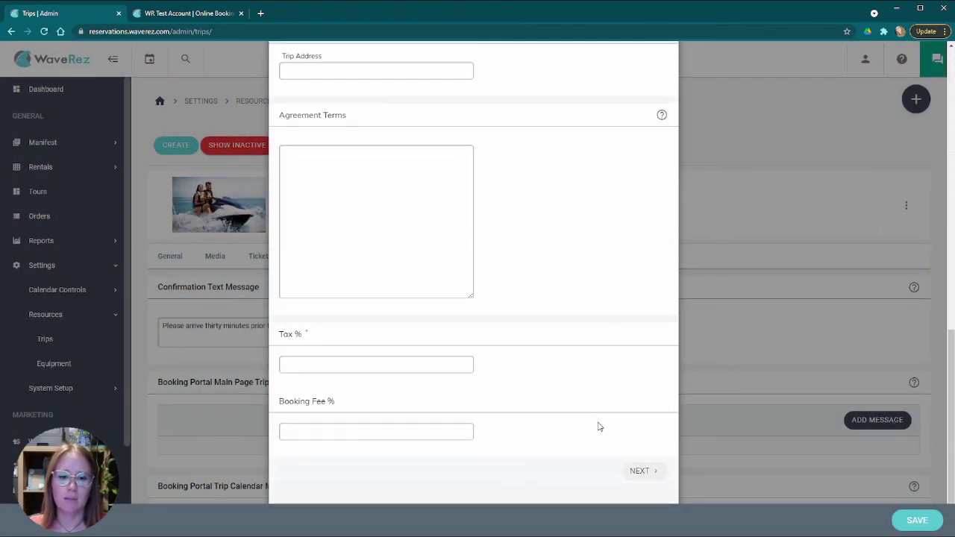
{"action": "scroll", "coordinate": [522, 381], "scroll_direction": "up", "scroll_amount": 10}
- Browse the Media, Tickets, Options, Availability, Schedules, Equipment and Marketing sections, then close without saving
{"action": "left_click", "coordinate": [338, 70]}
{"action": "left_click", "coordinate": [383, 70]}
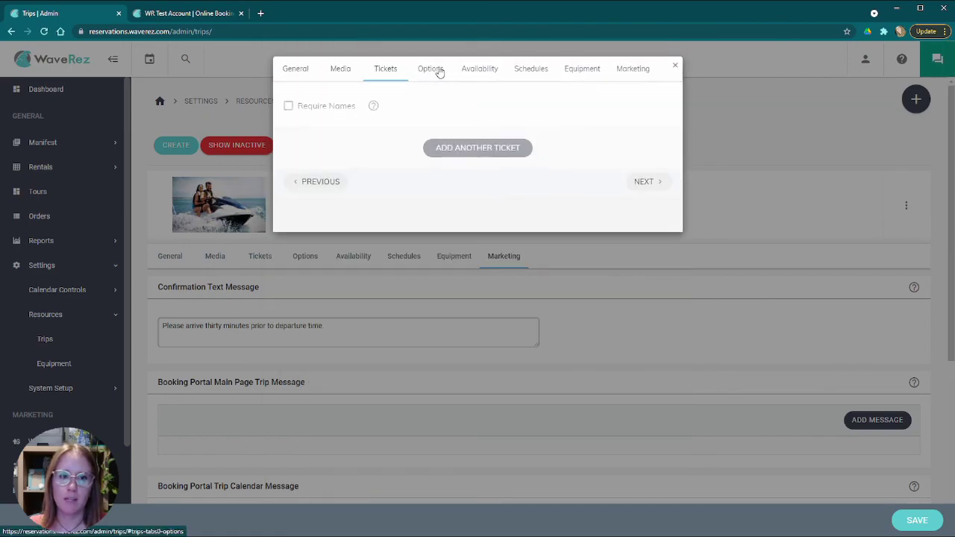
{"action": "left_click", "coordinate": [431, 69]}
{"action": "left_click", "coordinate": [479, 69]}
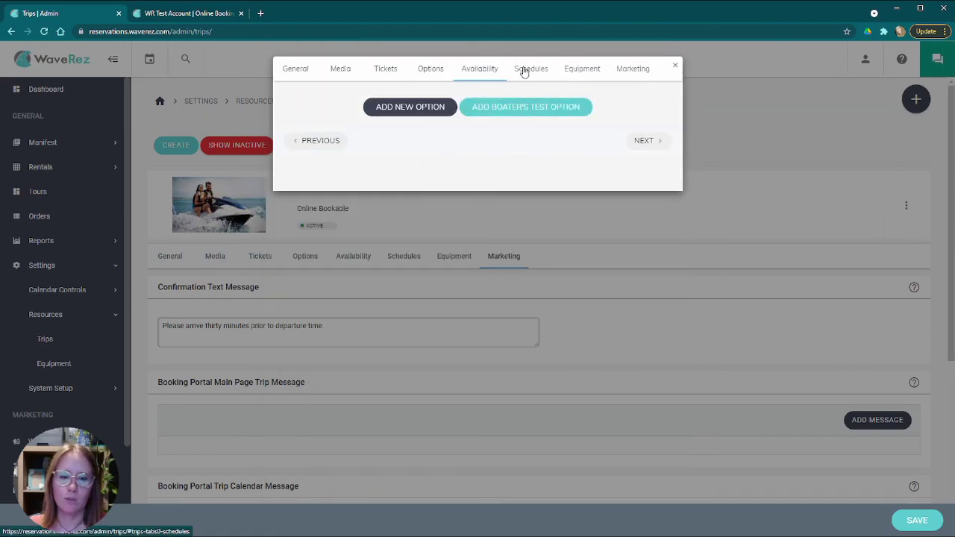
{"action": "left_click", "coordinate": [530, 70]}
{"action": "left_click", "coordinate": [584, 70]}
{"action": "left_click", "coordinate": [632, 69]}
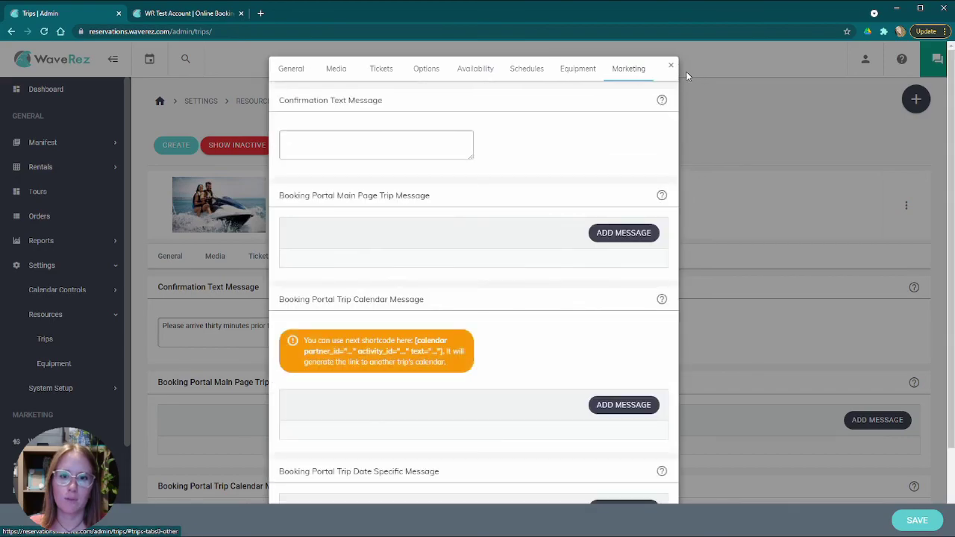
{"action": "left_click", "coordinate": [673, 69]}
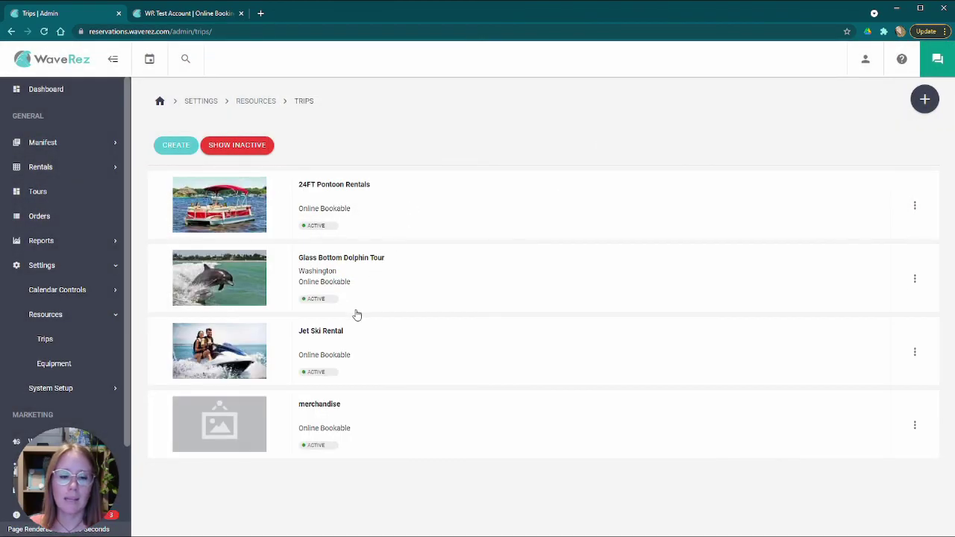
- Expand and collapse the Glass Bottom Dolphin Tour and 24FT Pontoon Rentals trip details
{"action": "left_click", "coordinate": [377, 261]}
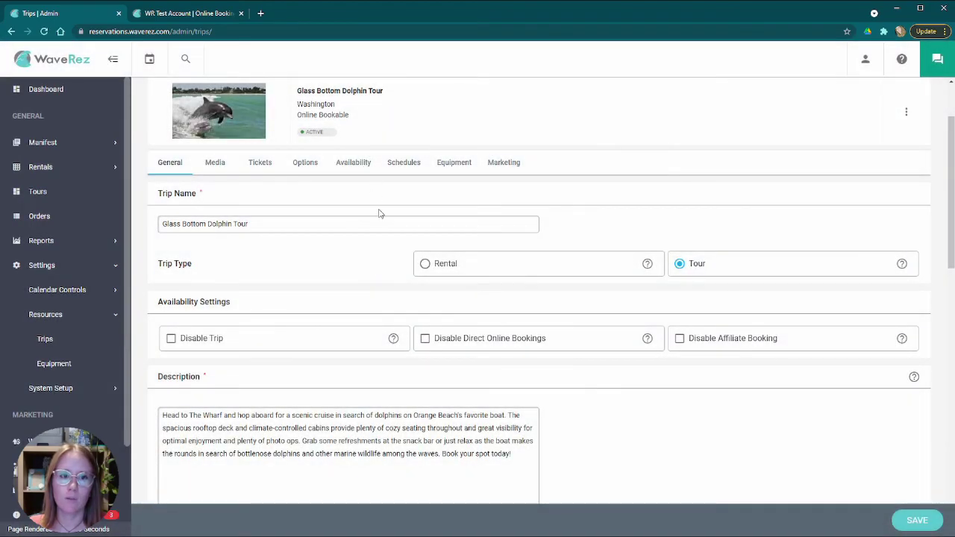
{"action": "left_click", "coordinate": [391, 203]}
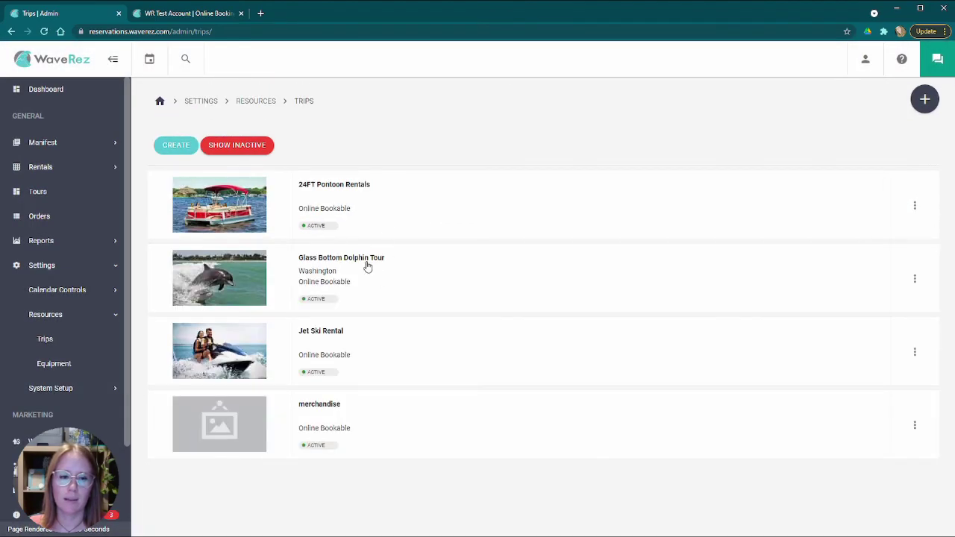
{"action": "left_click", "coordinate": [366, 264]}
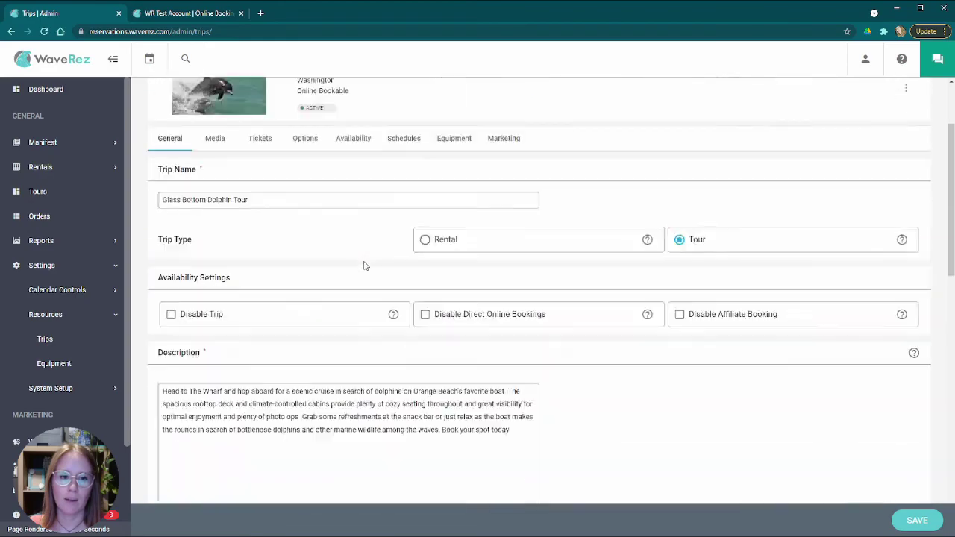
{"action": "left_click", "coordinate": [373, 207]}
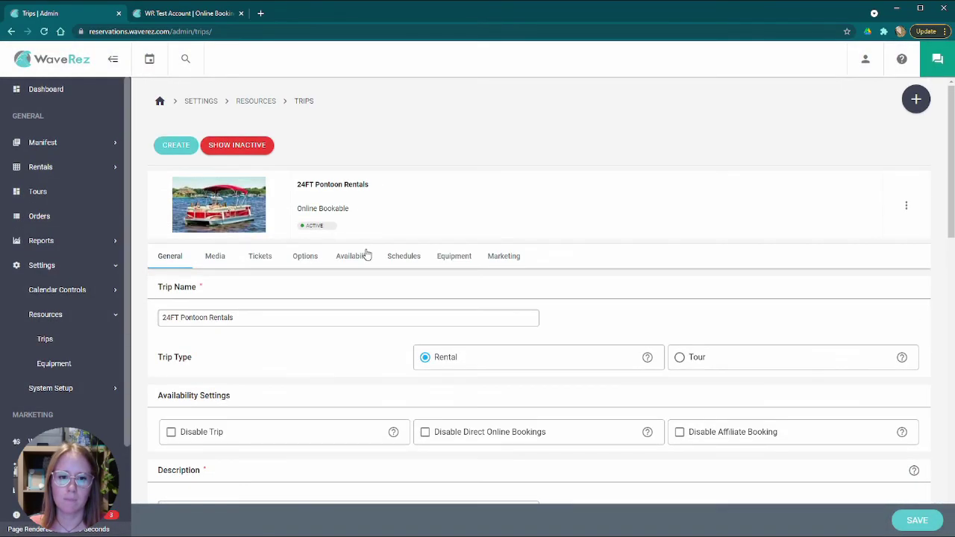
{"action": "left_click", "coordinate": [391, 207]}
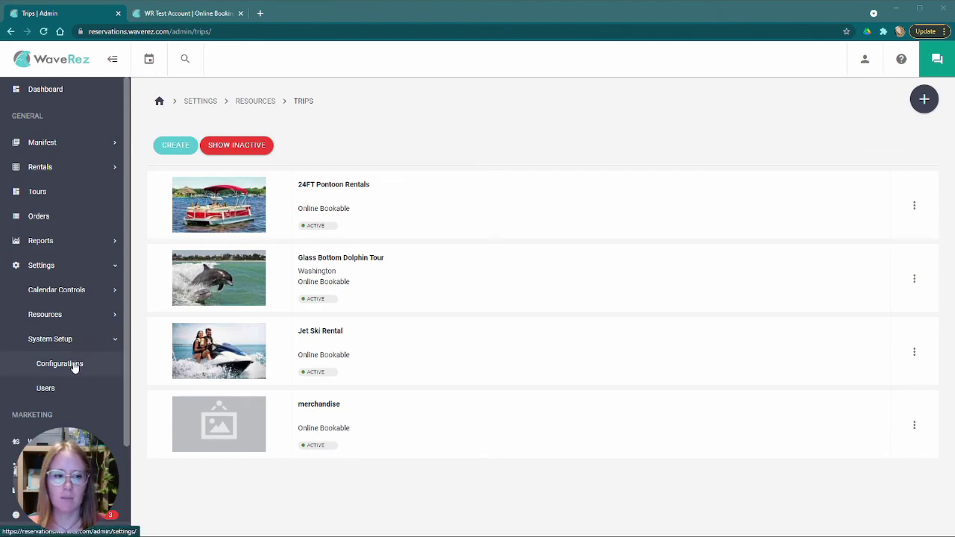
- Expand System Setup in the sidebar and open the account Configurations page
{"action": "left_click", "coordinate": [59, 266]}
{"action": "left_click", "coordinate": [90, 268]}
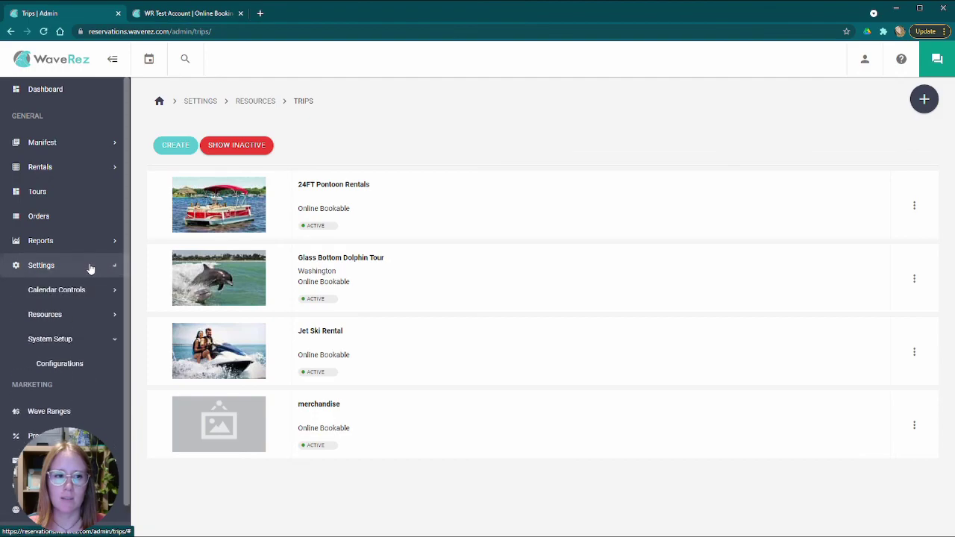
{"action": "left_click", "coordinate": [79, 365]}
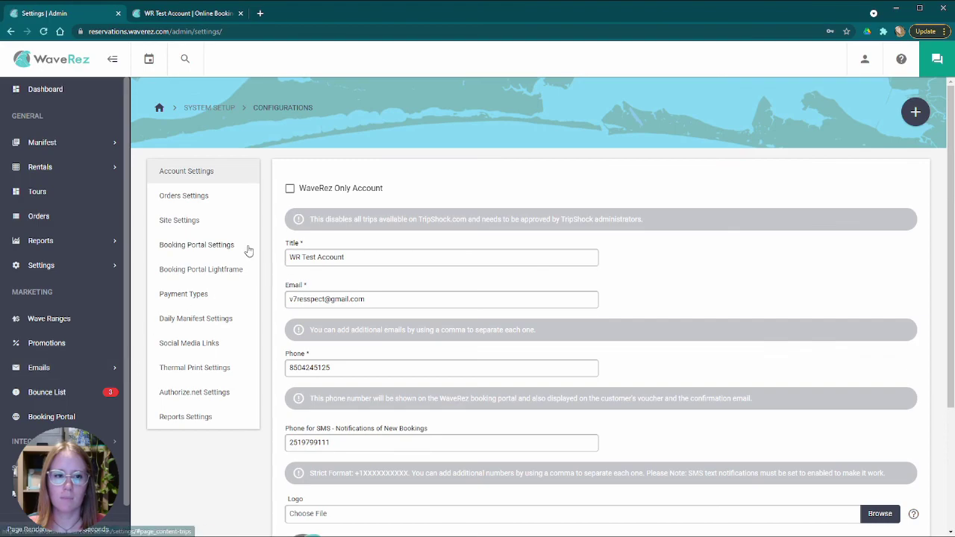
{"action": "scroll", "coordinate": [279, 213], "scroll_direction": "down", "scroll_amount": 2}
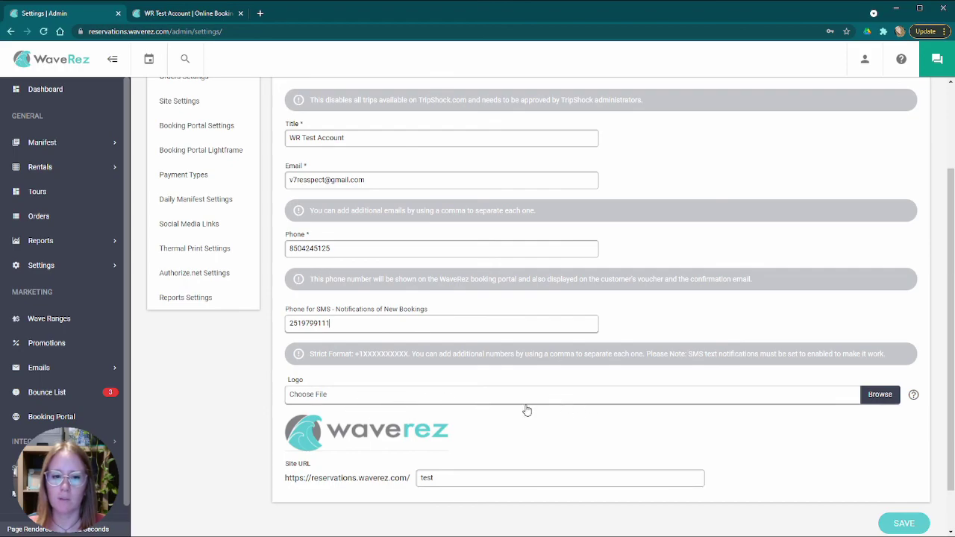
{"action": "left_click", "coordinate": [451, 478]}
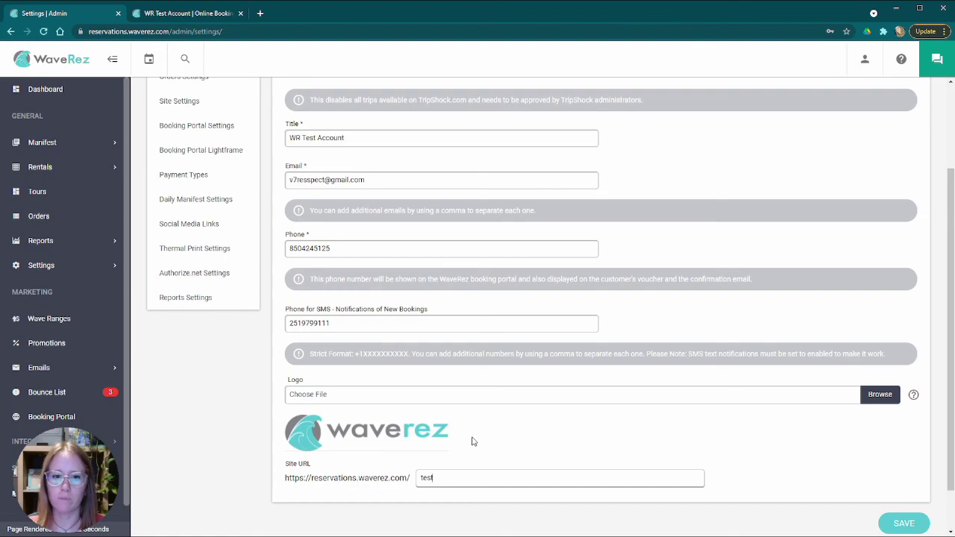
{"action": "scroll", "coordinate": [459, 444], "scroll_direction": "up", "scroll_amount": 2}
{"action": "scroll", "coordinate": [468, 426], "scroll_direction": "down", "scroll_amount": 3}
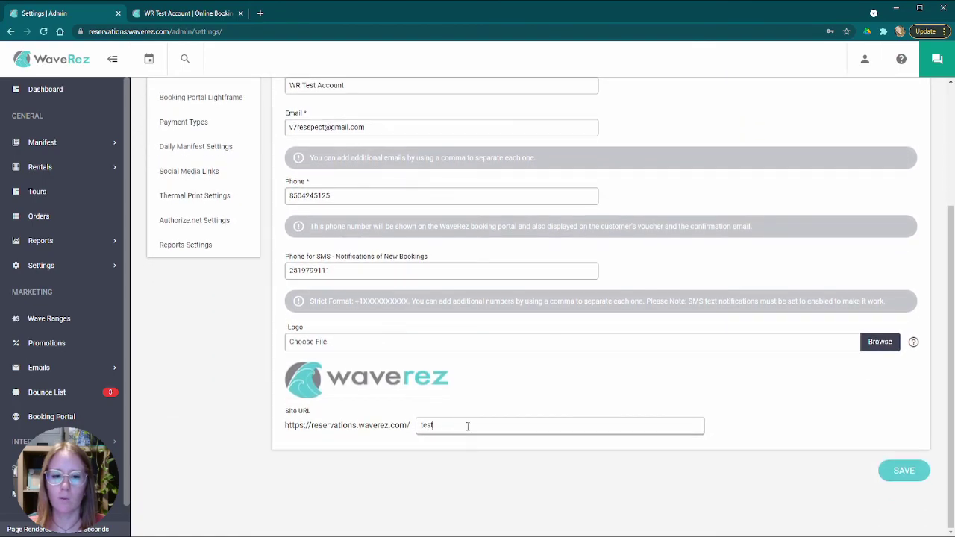
{"action": "left_click_drag", "start_coordinate": [447, 425], "coordinate": [418, 426]}
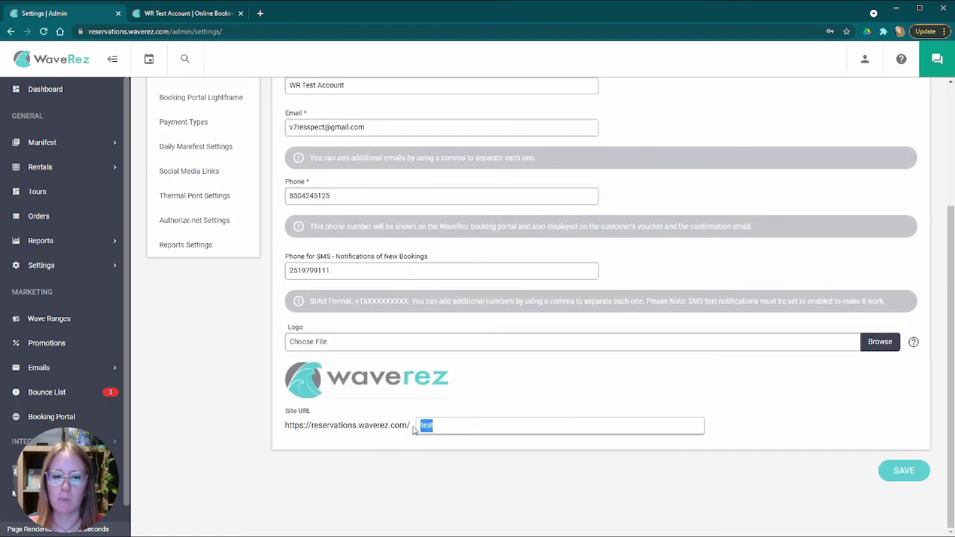
{"action": "left_click", "coordinate": [472, 427]}
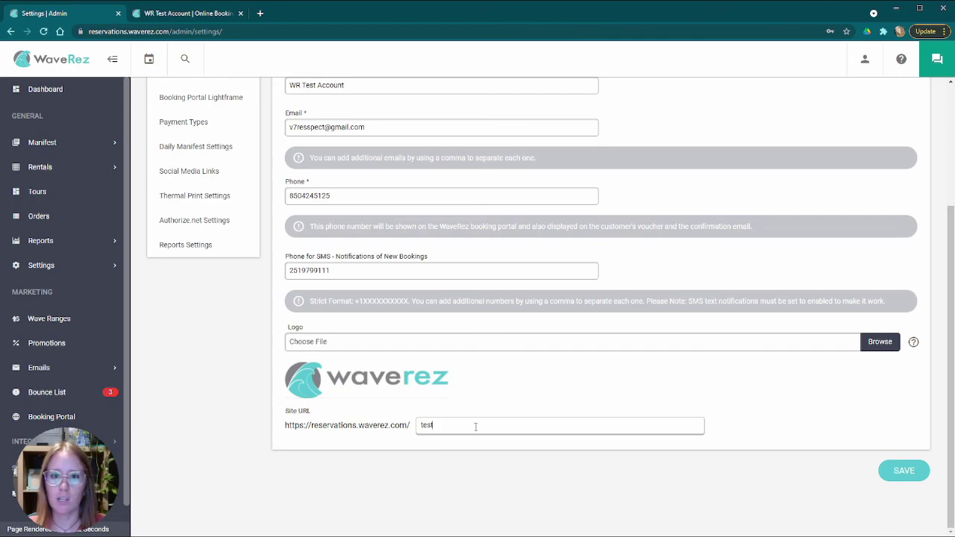
{"action": "scroll", "coordinate": [429, 384], "scroll_direction": "up", "scroll_amount": 3}
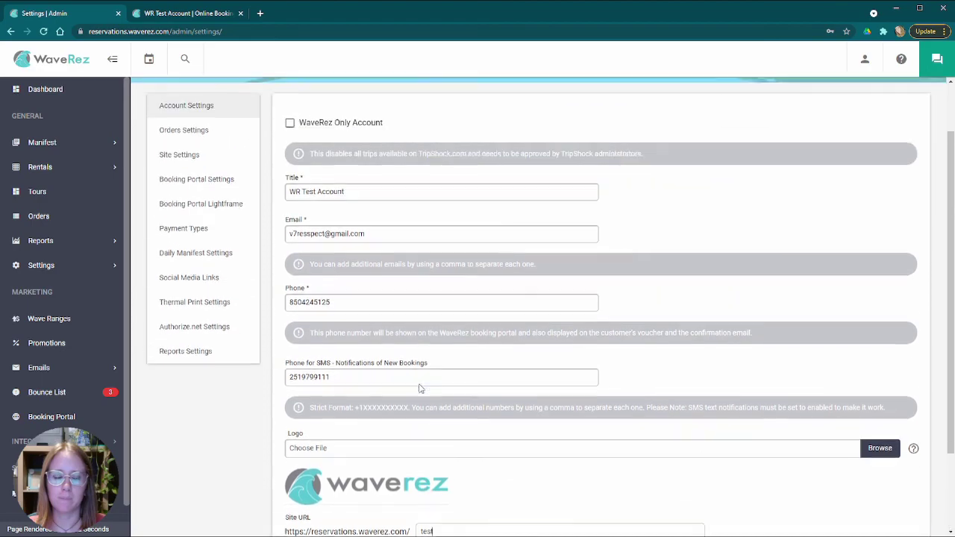
{"action": "scroll", "coordinate": [356, 385], "scroll_direction": "down", "scroll_amount": 3}
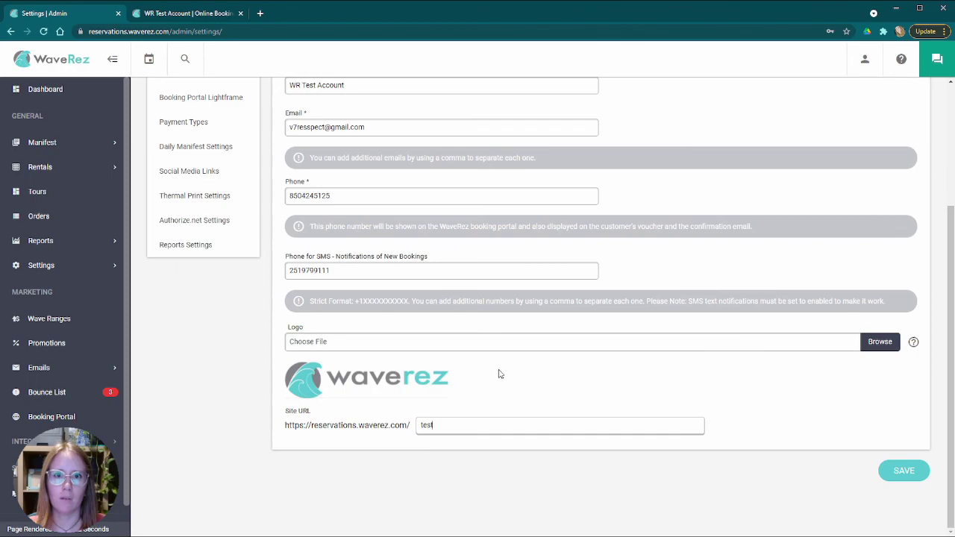
{"action": "scroll", "coordinate": [477, 371], "scroll_direction": "up", "scroll_amount": 2}
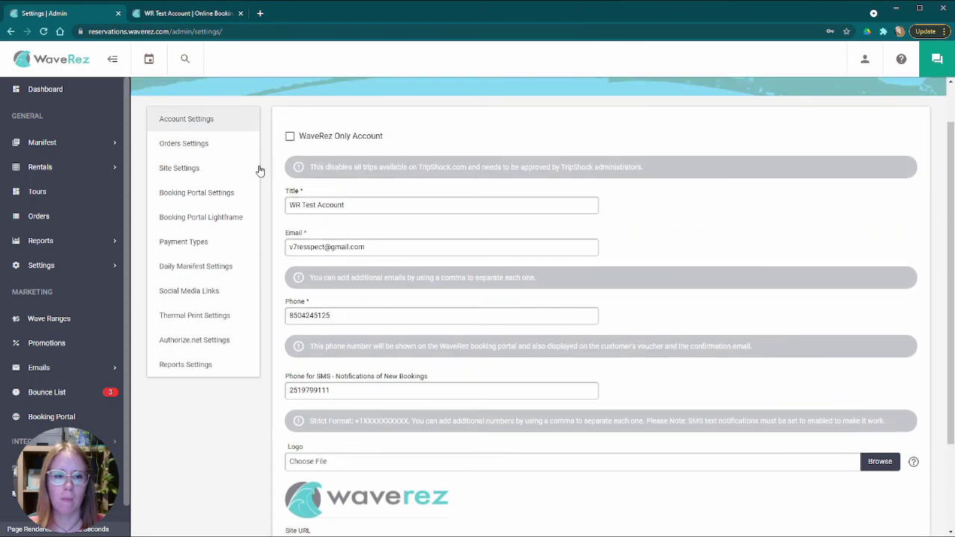
- Open Orders Settings and try WaveRez-only and TripShock notifications, ending on All Orders
{"action": "left_click", "coordinate": [202, 146]}
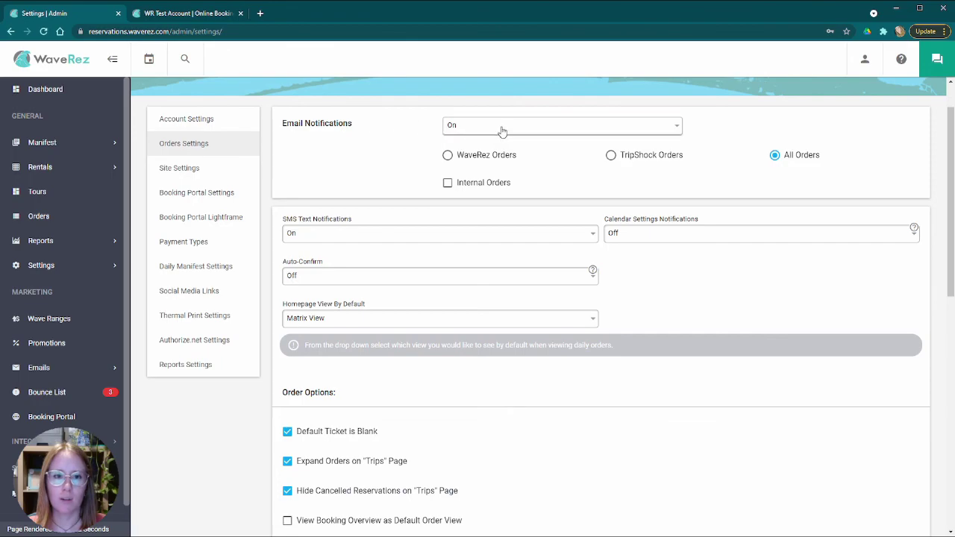
{"action": "left_click", "coordinate": [447, 156]}
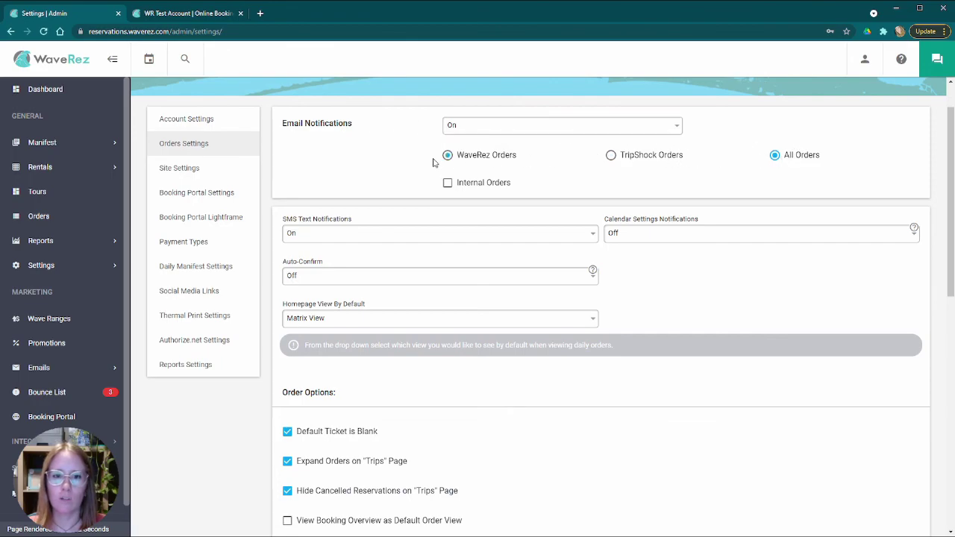
{"action": "left_click", "coordinate": [645, 156]}
{"action": "left_click", "coordinate": [777, 157]}
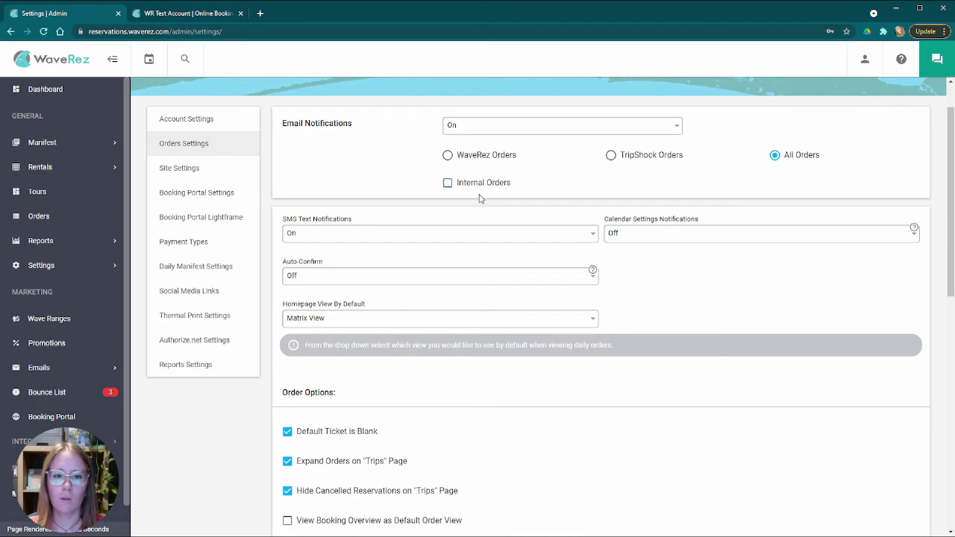
- Check the Email Notifications dropdown, leaving it set to On
{"action": "left_click", "coordinate": [478, 127]}
{"action": "left_click", "coordinate": [364, 168]}
{"action": "scroll", "coordinate": [366, 174], "scroll_direction": "down", "scroll_amount": 2}
{"action": "scroll", "coordinate": [367, 179], "scroll_direction": "up", "scroll_amount": 2}
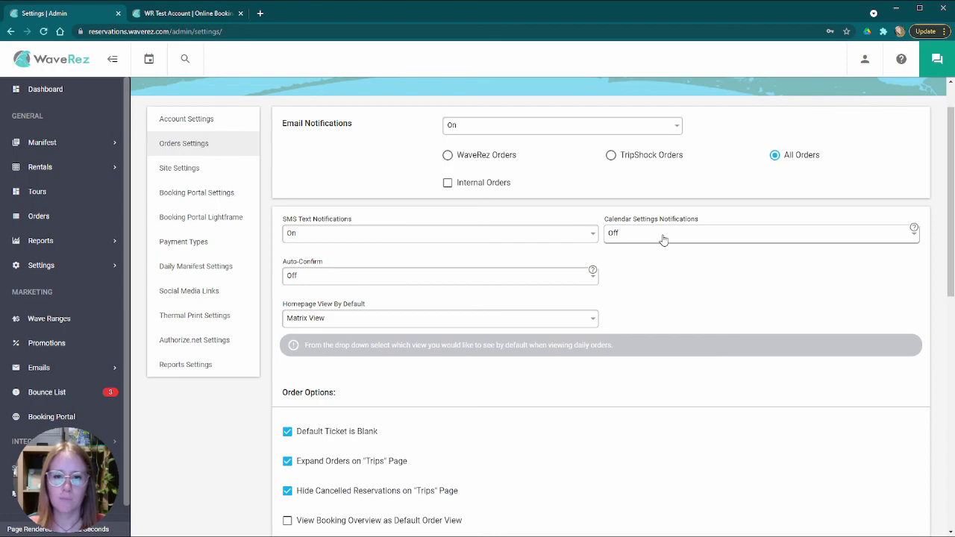
{"action": "left_click", "coordinate": [649, 240]}
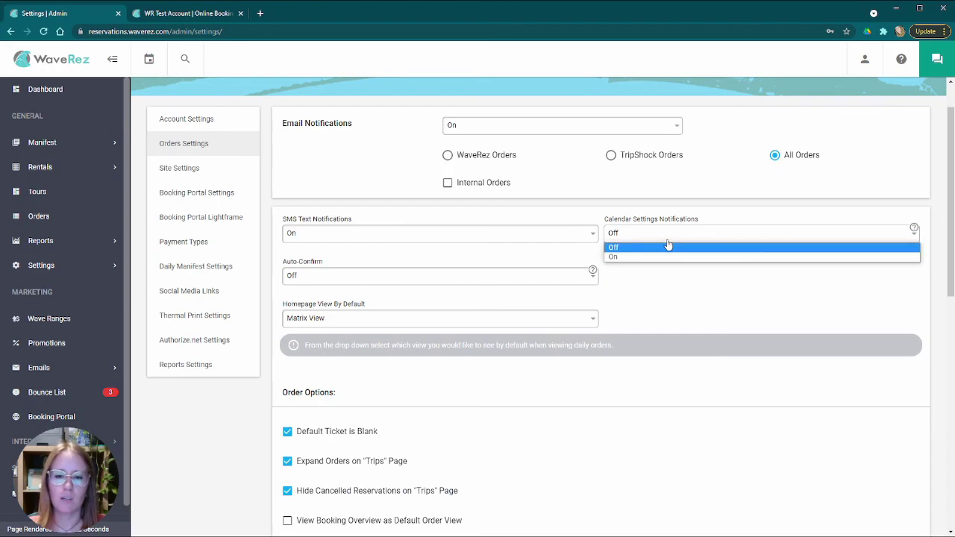
{"action": "left_click", "coordinate": [685, 277]}
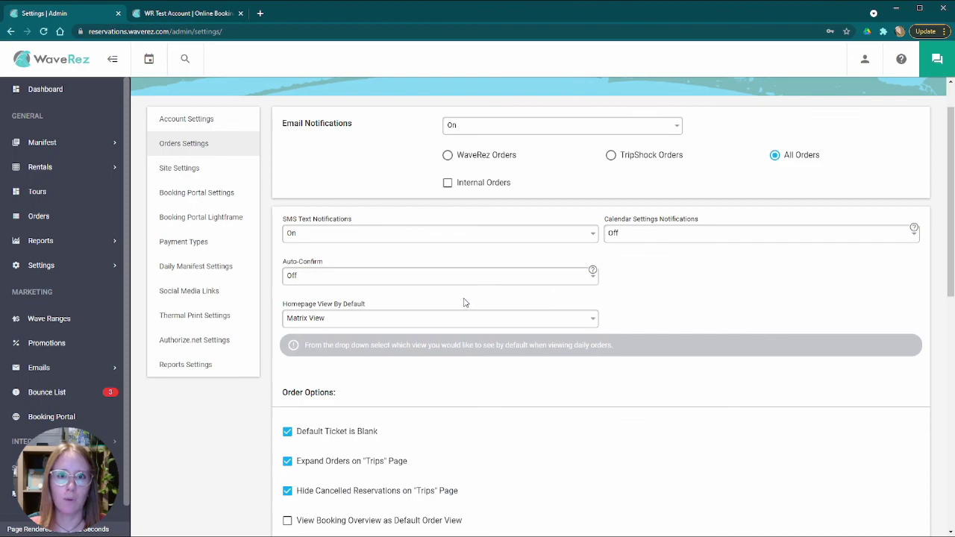
{"action": "scroll", "coordinate": [462, 300], "scroll_direction": "down", "scroll_amount": 2}
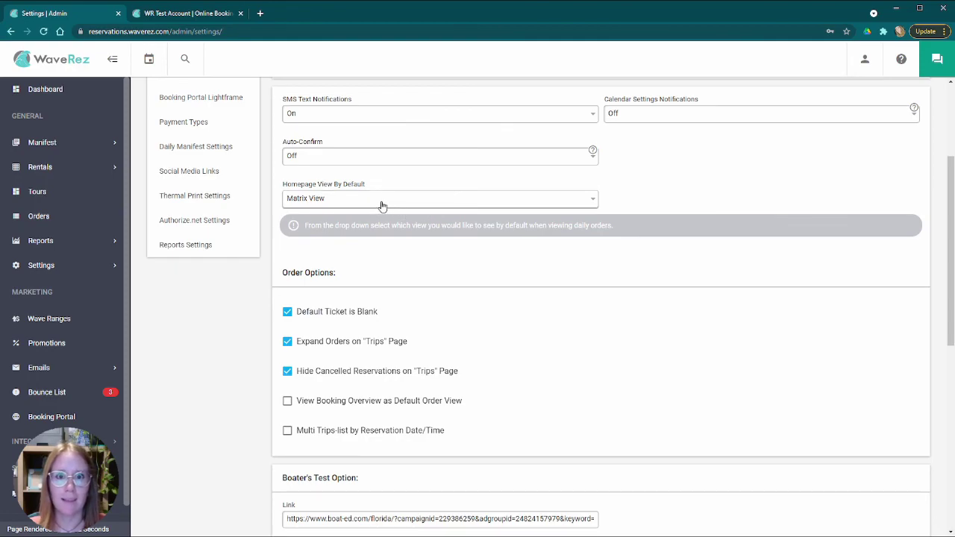
{"action": "left_click", "coordinate": [382, 206]}
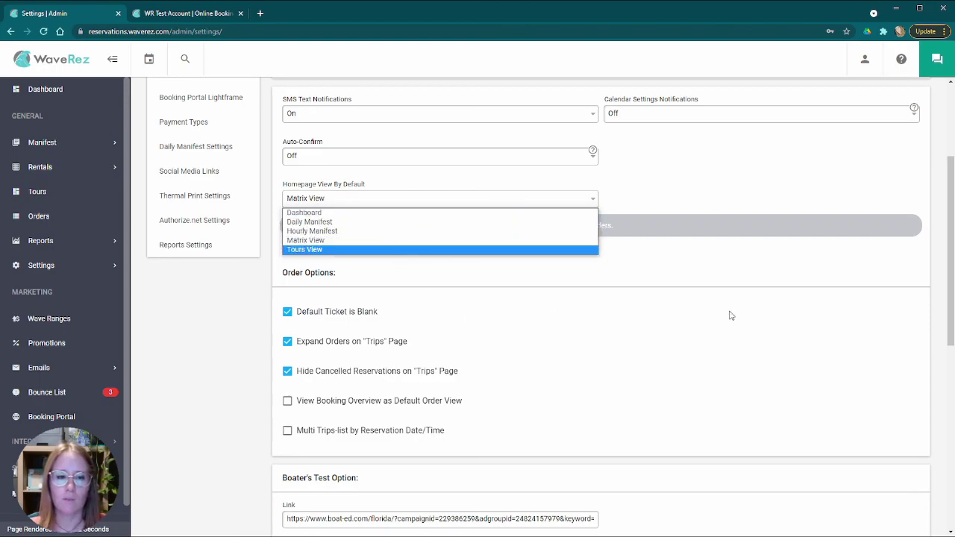
{"action": "left_click", "coordinate": [664, 259]}
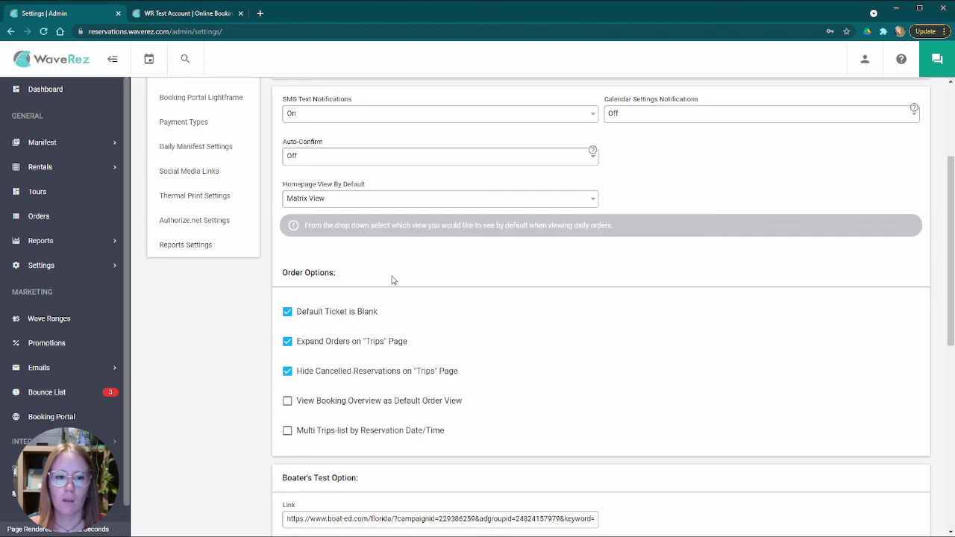
- Scroll through Order Options and gratuity settings, then move to the WR Test Account Online Booking tab
{"action": "scroll", "coordinate": [365, 292], "scroll_direction": "down", "scroll_amount": 2}
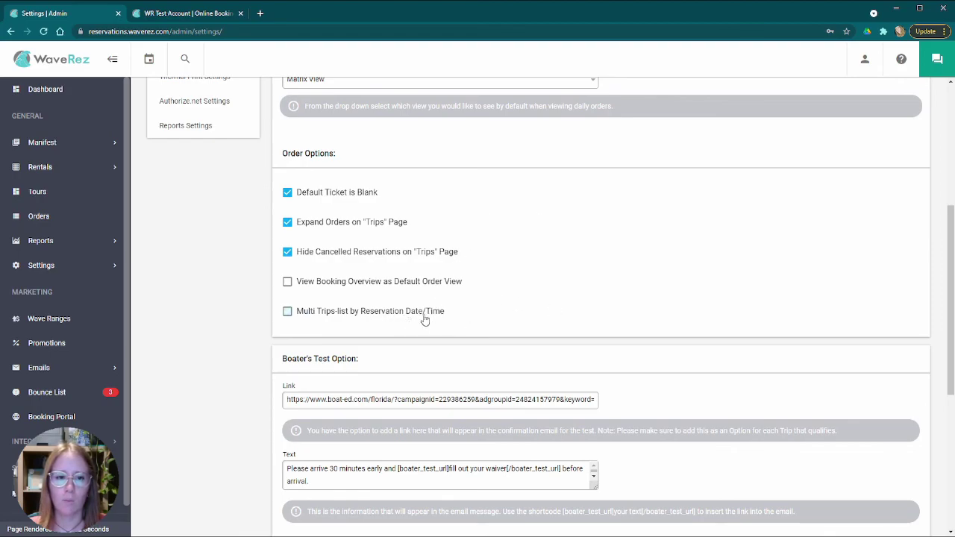
{"action": "scroll", "coordinate": [451, 325], "scroll_direction": "down", "scroll_amount": 2}
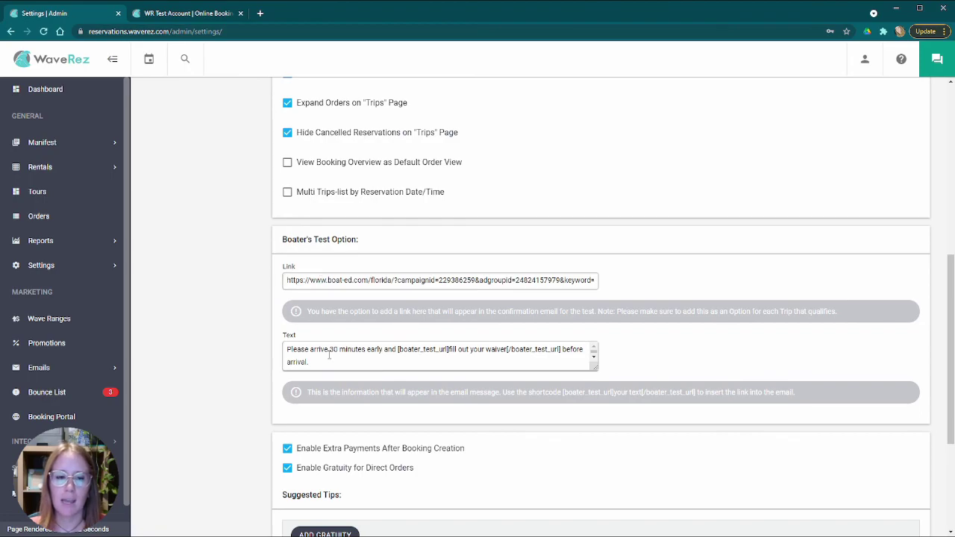
{"action": "scroll", "coordinate": [266, 328], "scroll_direction": "down", "scroll_amount": 2}
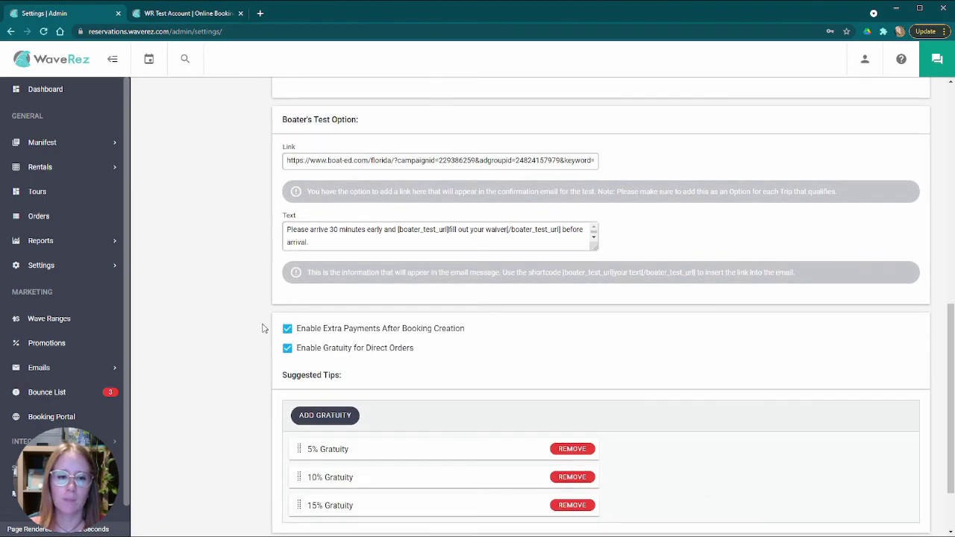
{"action": "scroll", "coordinate": [246, 320], "scroll_direction": "down", "scroll_amount": 2}
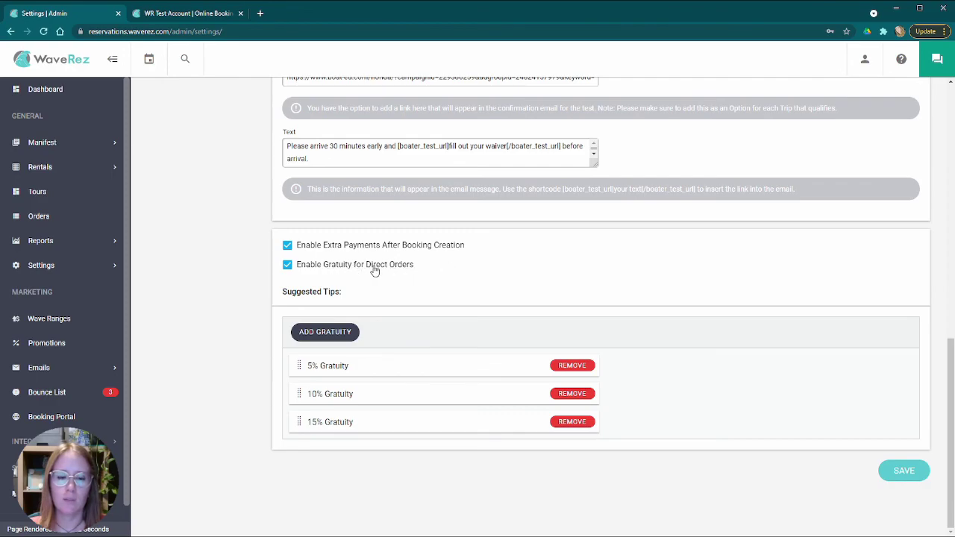
{"action": "left_click", "coordinate": [193, 14]}
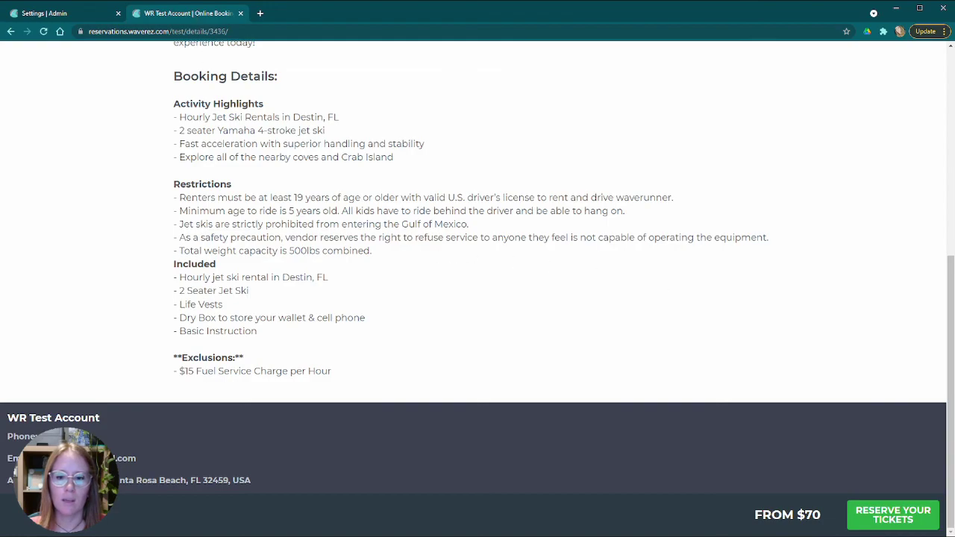
- Reserve one 1-hour jet ski rental for 9:00am on Wednesday, Oct 13
{"action": "left_click", "coordinate": [896, 516]}
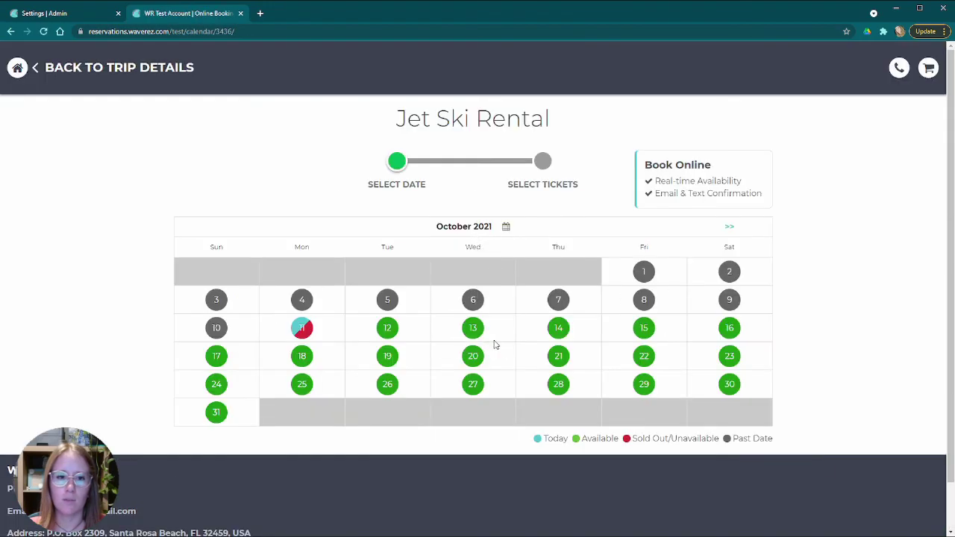
{"action": "left_click", "coordinate": [473, 328]}
{"action": "left_click", "coordinate": [323, 265]}
{"action": "scroll", "coordinate": [351, 284], "scroll_direction": "down", "scroll_amount": 3}
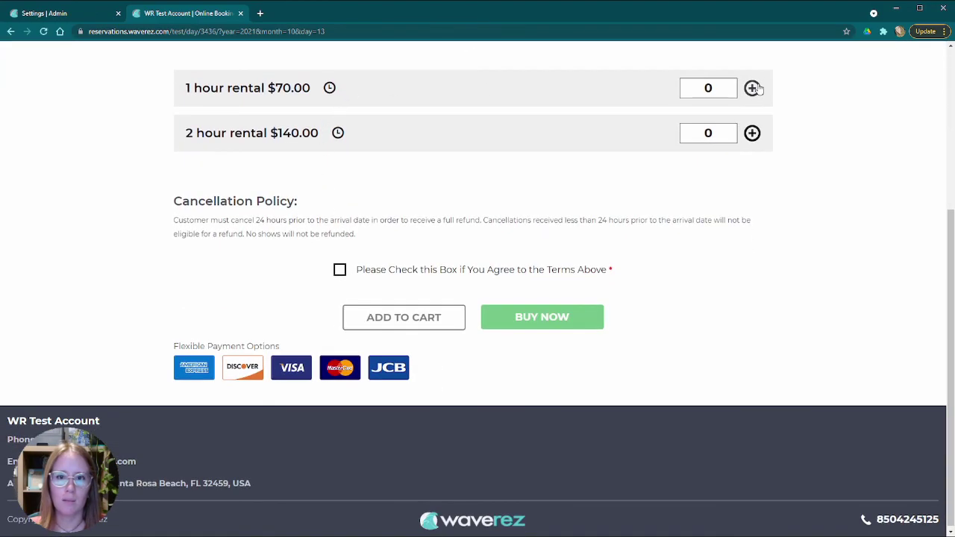
{"action": "left_click", "coordinate": [752, 88]}
- Look over the gratuity options down to 15% without choosing one
{"action": "scroll", "coordinate": [472, 246], "scroll_direction": "down", "scroll_amount": 2}
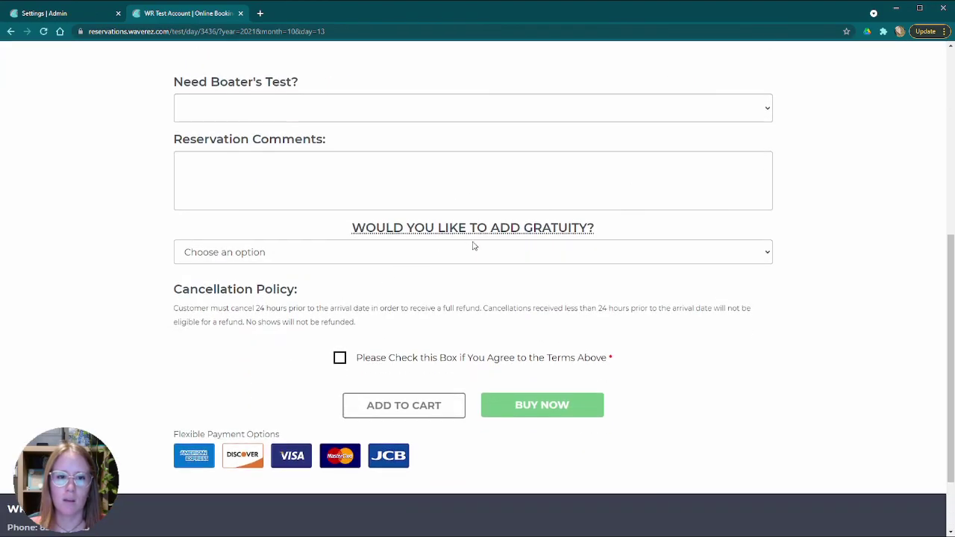
{"action": "left_click", "coordinate": [515, 254]}
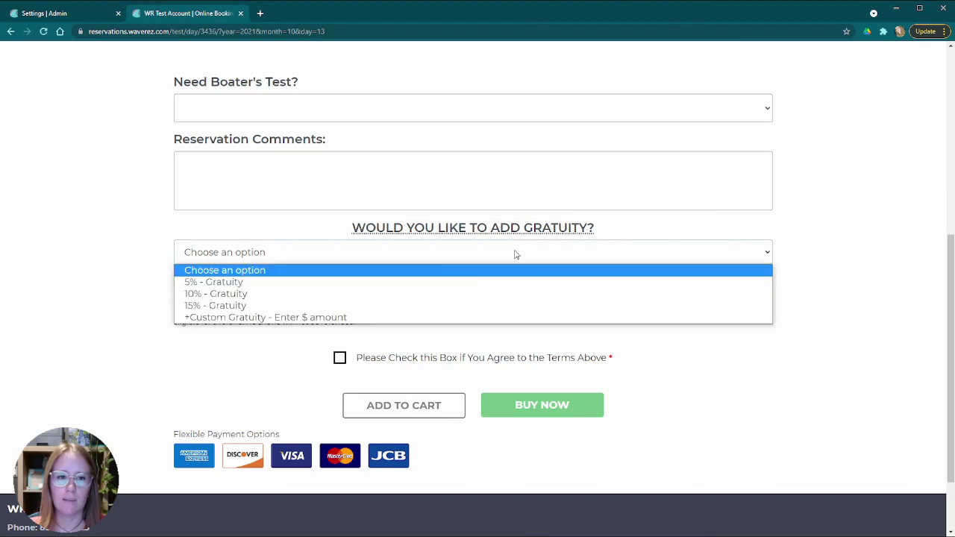
{"action": "key", "text": "Down"}
{"action": "key", "text": "Down"}
{"action": "key", "text": "Down"}
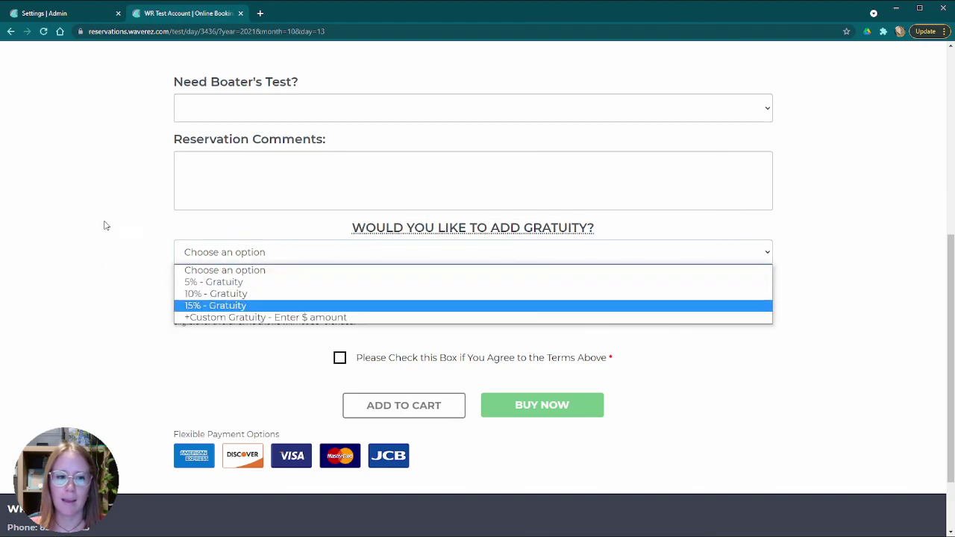
{"action": "key", "text": "Escape"}
{"action": "scroll", "coordinate": [192, 229], "scroll_direction": "up", "scroll_amount": 5}
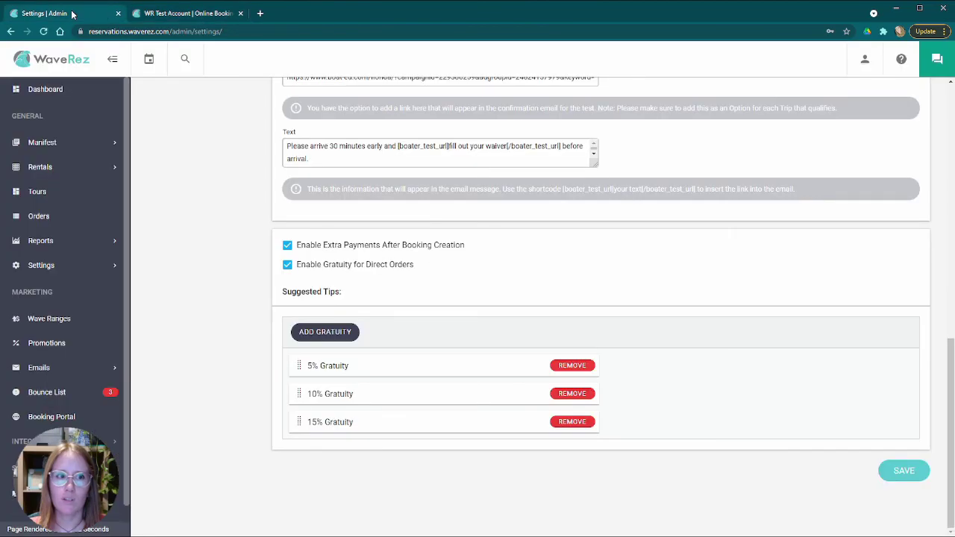
- Return to the admin settings and open the Booking Portal settings under Site Settings
{"action": "left_click", "coordinate": [76, 14]}
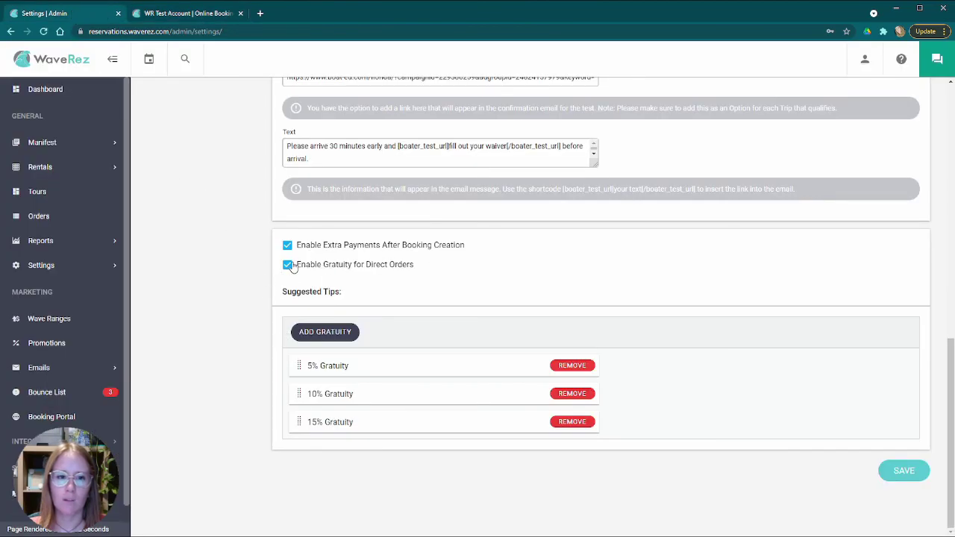
{"action": "scroll", "coordinate": [709, 365], "scroll_direction": "up", "scroll_amount": 15}
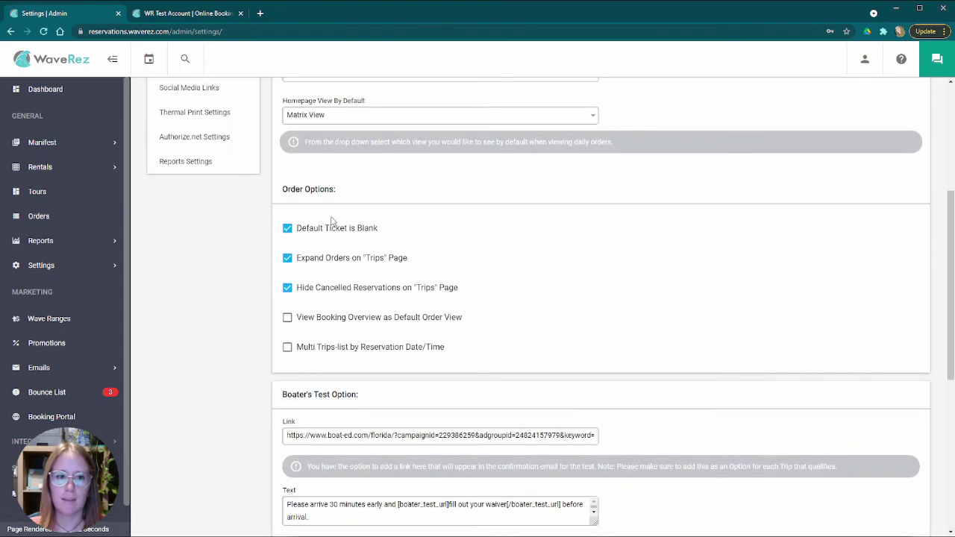
{"action": "left_click", "coordinate": [202, 222]}
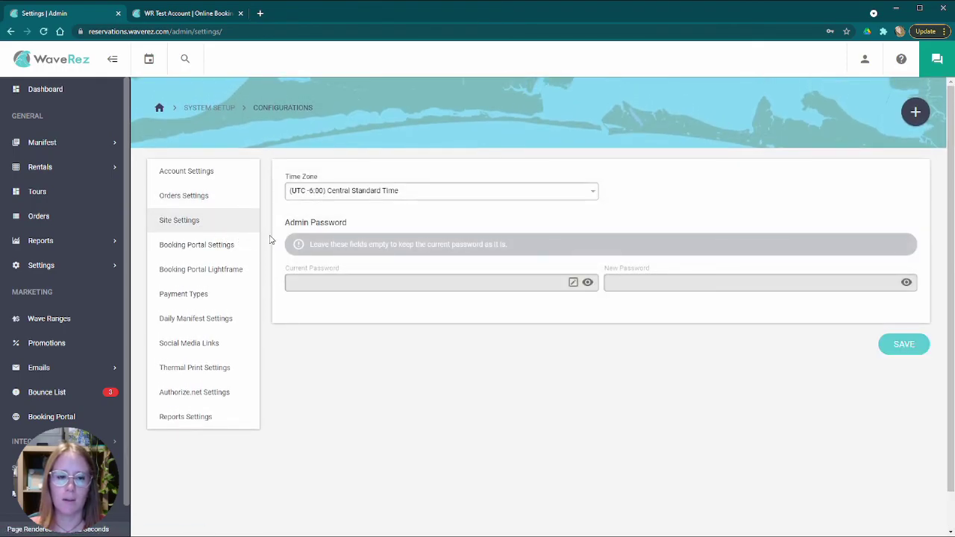
{"action": "left_click", "coordinate": [206, 250]}
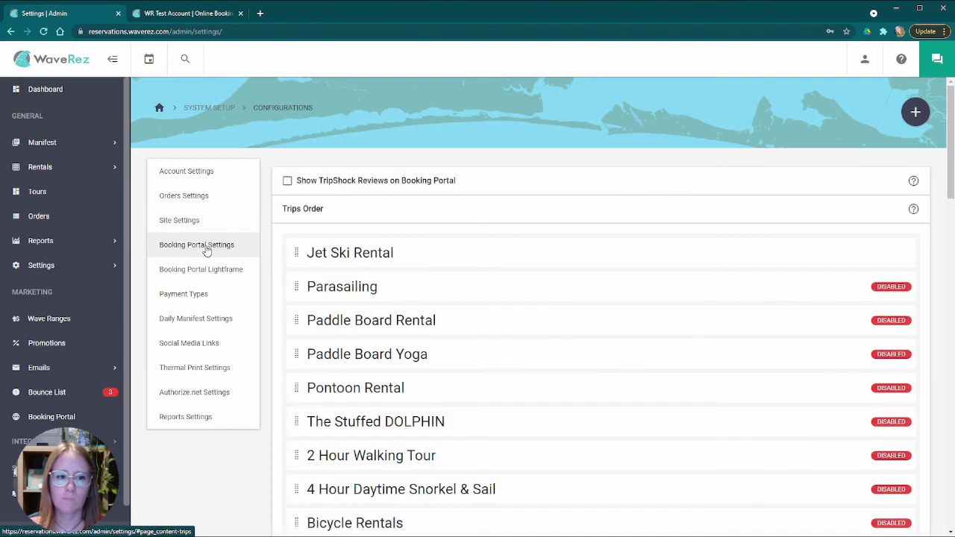
- Drag Parasailing above Jet Ski Rental in Trips Order, then bring up the Lightframe embed code
{"action": "scroll", "coordinate": [274, 246], "scroll_direction": "down", "scroll_amount": 2}
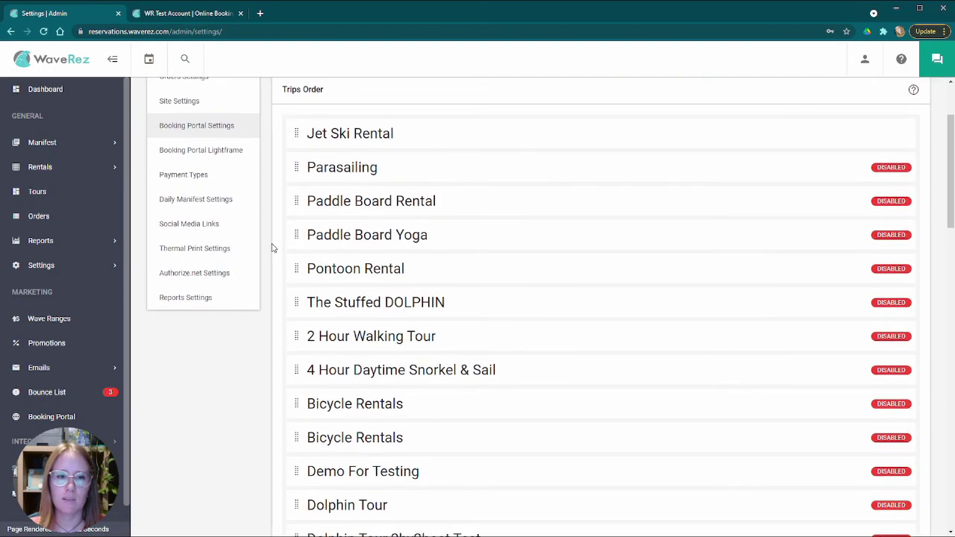
{"action": "scroll", "coordinate": [286, 231], "scroll_direction": "down", "scroll_amount": 10}
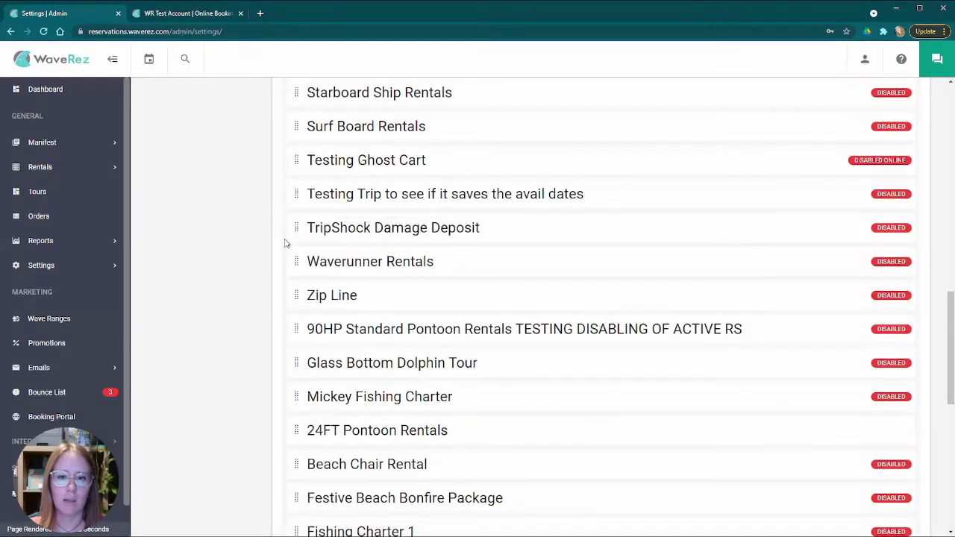
{"action": "scroll", "coordinate": [285, 241], "scroll_direction": "up", "scroll_amount": 15}
{"action": "scroll", "coordinate": [282, 243], "scroll_direction": "down", "scroll_amount": 15}
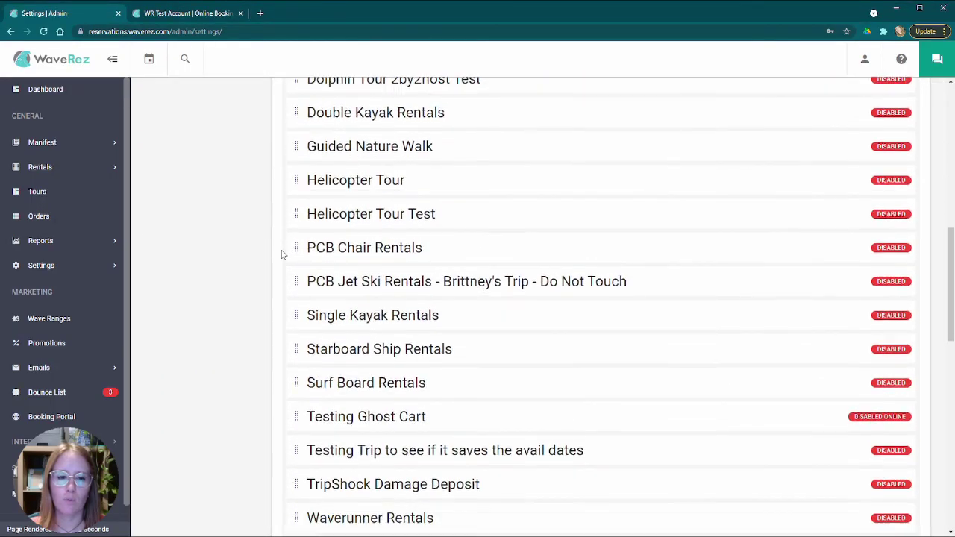
{"action": "scroll", "coordinate": [274, 246], "scroll_direction": "up", "scroll_amount": 15}
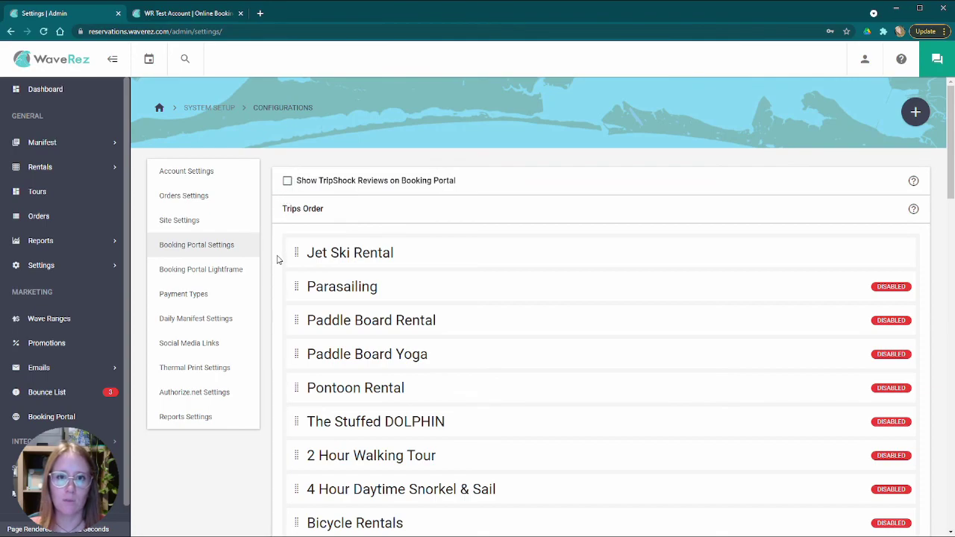
{"action": "scroll", "coordinate": [275, 291], "scroll_direction": "down", "scroll_amount": 10}
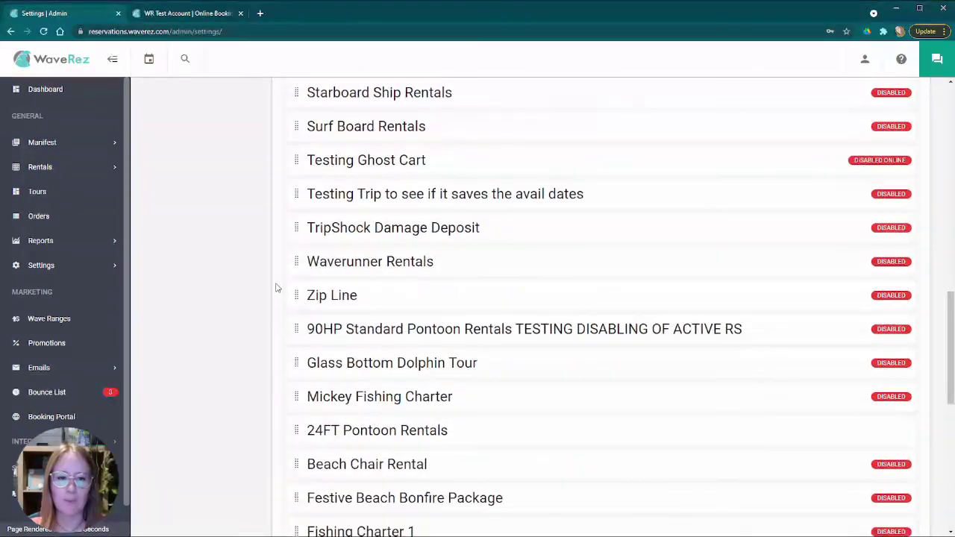
{"action": "scroll", "coordinate": [275, 286], "scroll_direction": "up", "scroll_amount": 10}
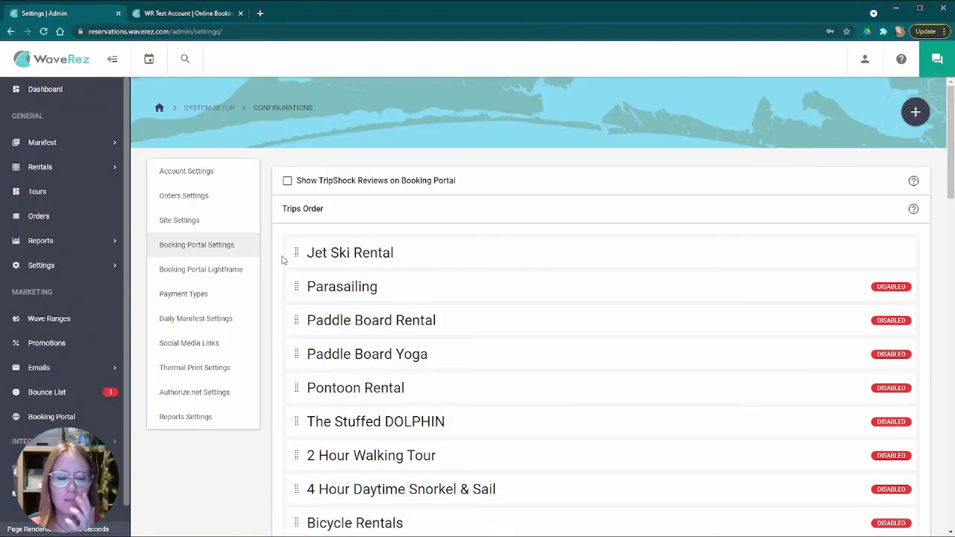
{"action": "scroll", "coordinate": [274, 274], "scroll_direction": "down", "scroll_amount": 3}
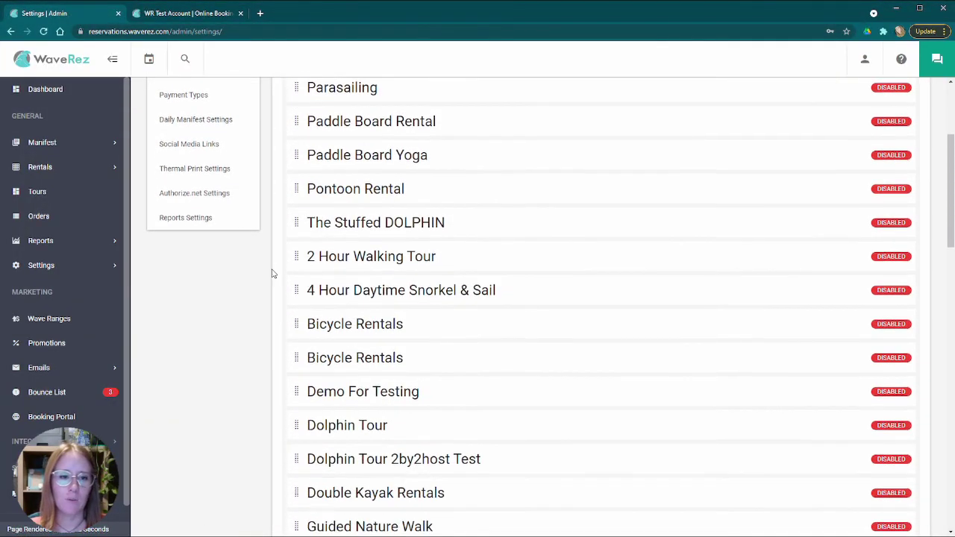
{"action": "scroll", "coordinate": [272, 274], "scroll_direction": "down", "scroll_amount": 10}
{"action": "scroll", "coordinate": [271, 274], "scroll_direction": "up", "scroll_amount": 12}
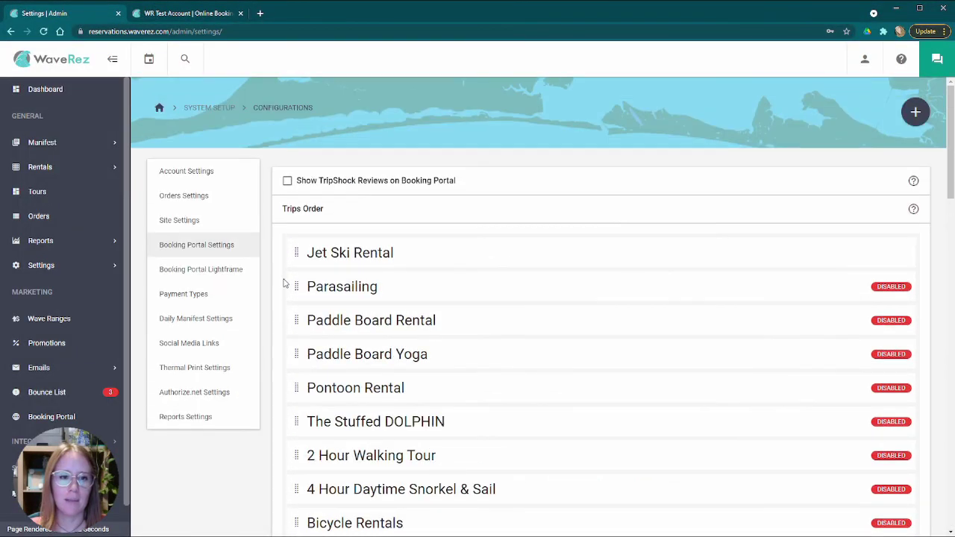
{"action": "left_click_drag", "start_coordinate": [298, 289], "coordinate": [302, 254]}
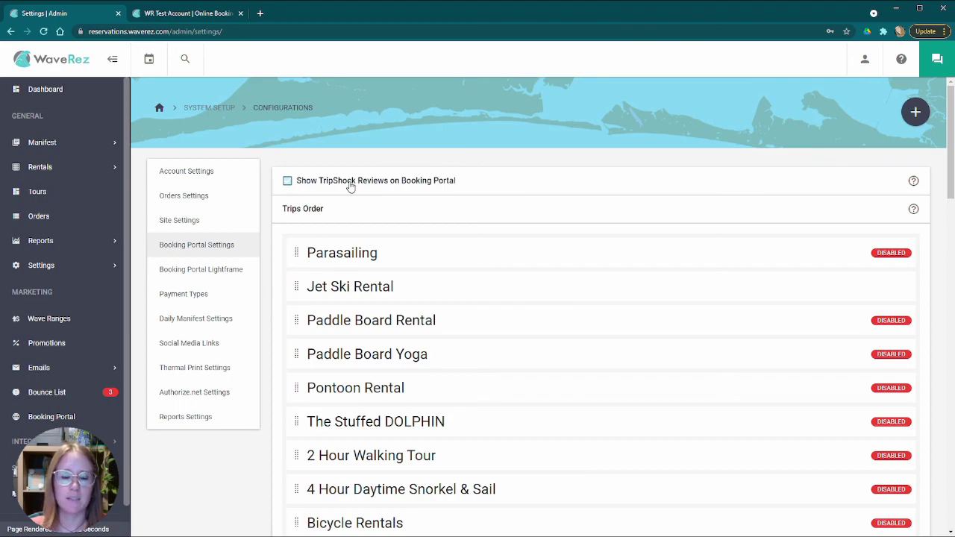
{"action": "left_click", "coordinate": [212, 271]}
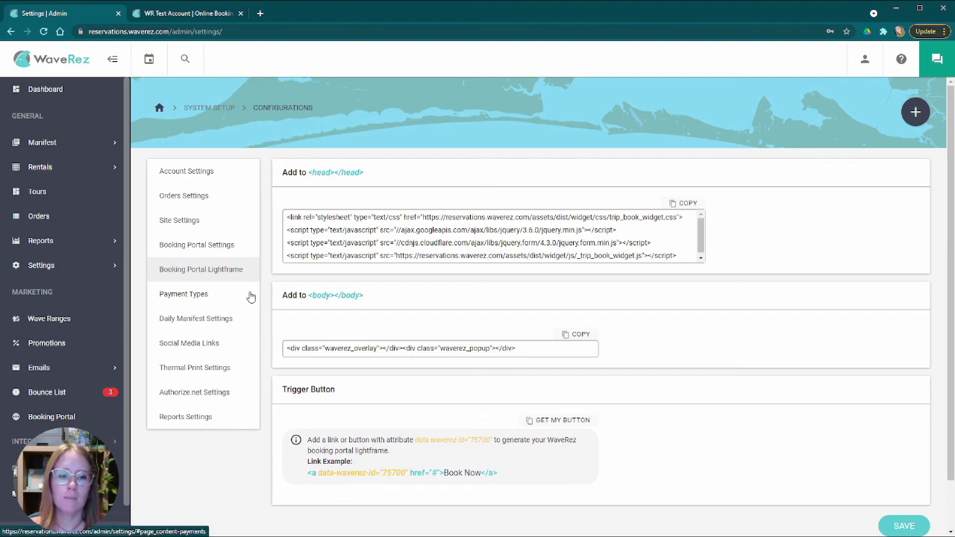
- Scroll through the credit card, card hold, cash and other Payment Types entries and back up
{"action": "left_click", "coordinate": [211, 298]}
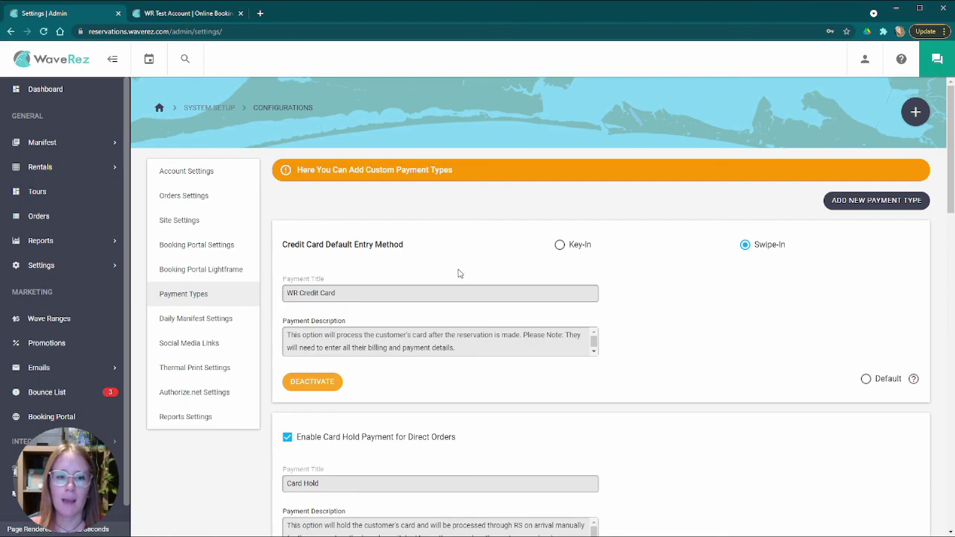
{"action": "scroll", "coordinate": [405, 273], "scroll_direction": "down", "scroll_amount": 20}
{"action": "scroll", "coordinate": [404, 275], "scroll_direction": "up", "scroll_amount": 15}
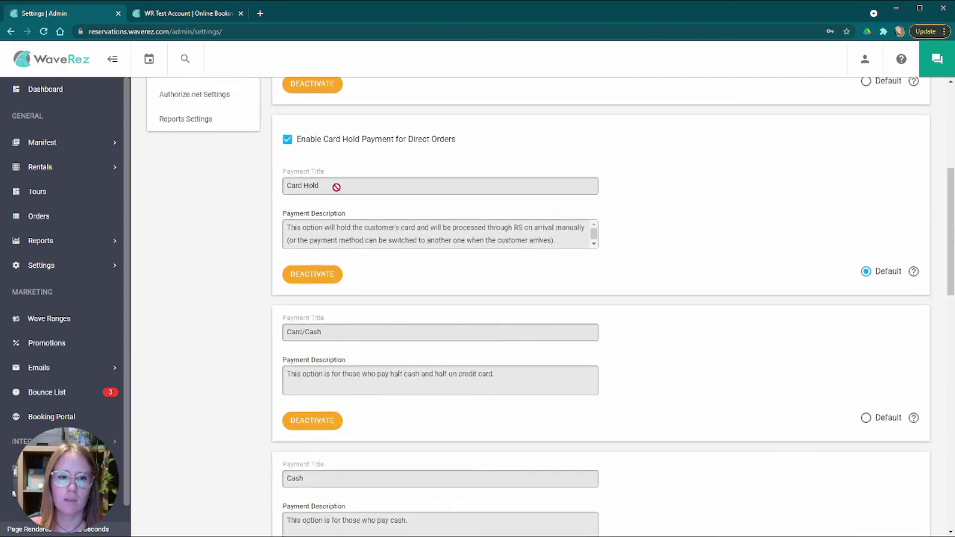
{"action": "scroll", "coordinate": [389, 254], "scroll_direction": "down", "scroll_amount": 3}
{"action": "scroll", "coordinate": [390, 255], "scroll_direction": "down", "scroll_amount": 10}
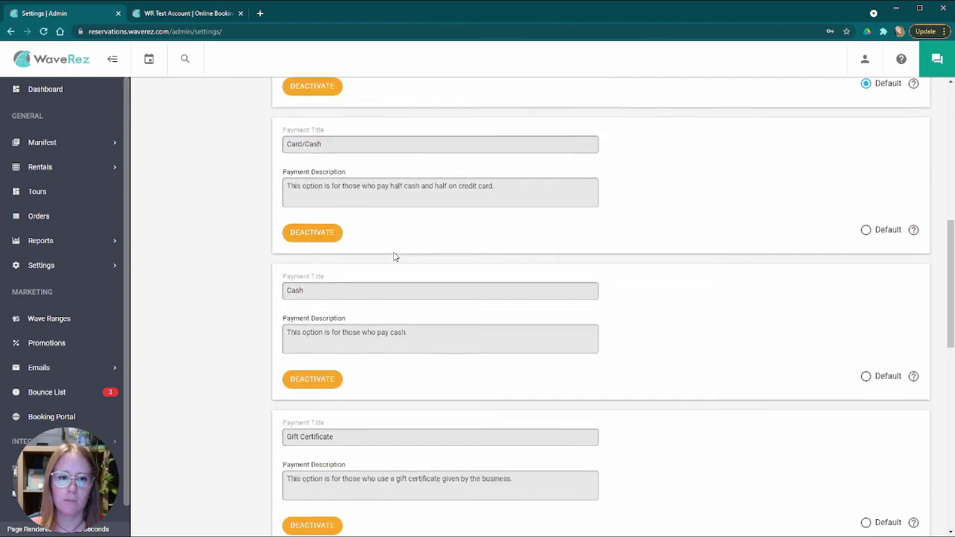
{"action": "scroll", "coordinate": [365, 260], "scroll_direction": "up", "scroll_amount": 8}
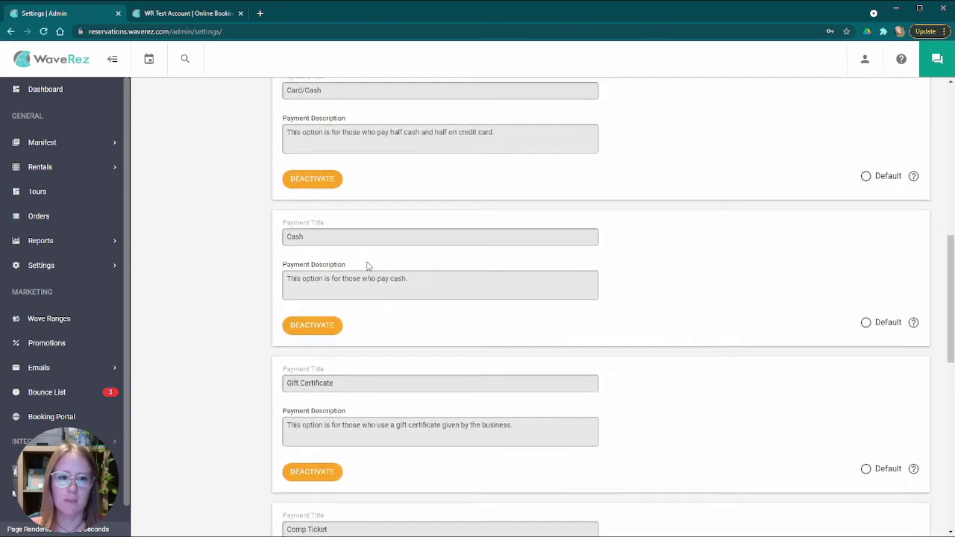
{"action": "scroll", "coordinate": [437, 260], "scroll_direction": "up", "scroll_amount": 10}
{"action": "scroll", "coordinate": [420, 284], "scroll_direction": "down", "scroll_amount": 6}
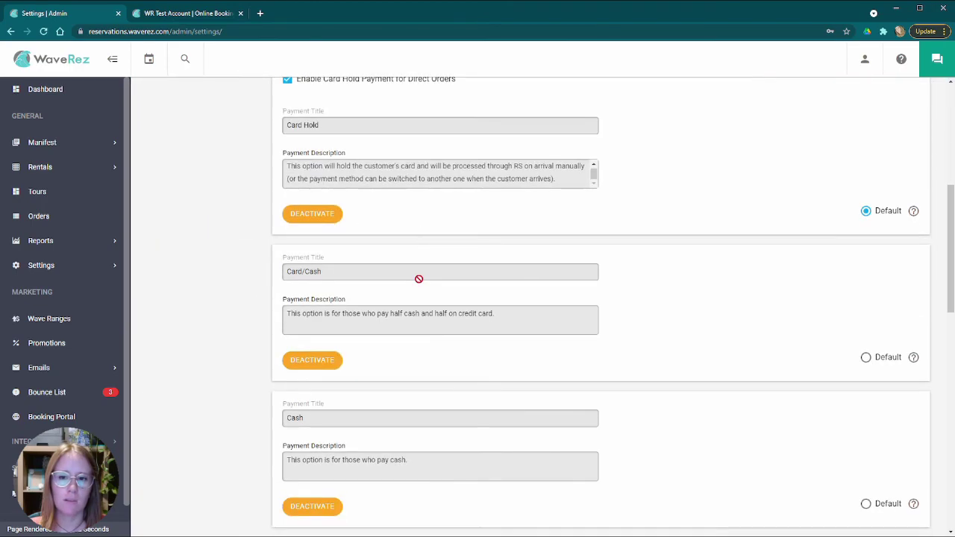
{"action": "scroll", "coordinate": [418, 279], "scroll_direction": "down", "scroll_amount": 3}
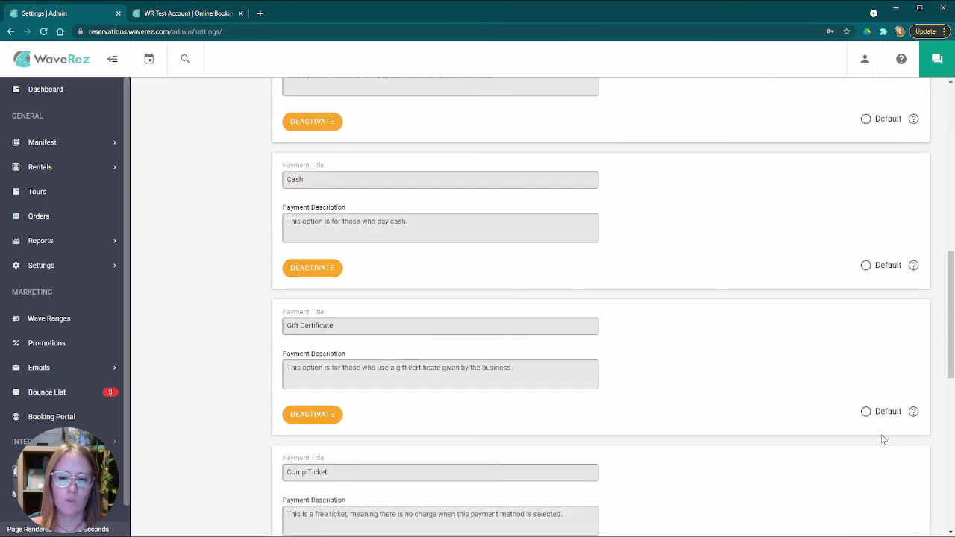
{"action": "scroll", "coordinate": [530, 229], "scroll_direction": "up", "scroll_amount": 5}
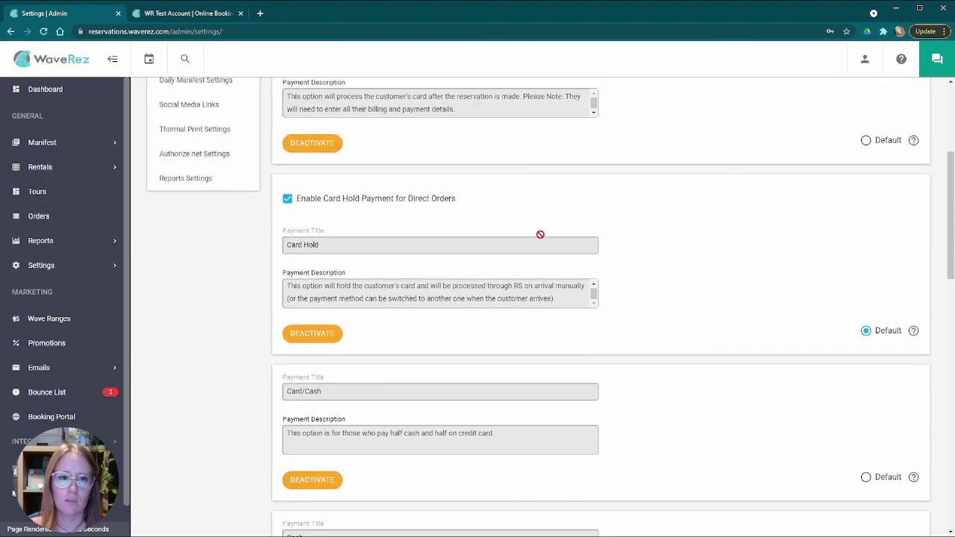
{"action": "scroll", "coordinate": [603, 291], "scroll_direction": "up", "scroll_amount": 3}
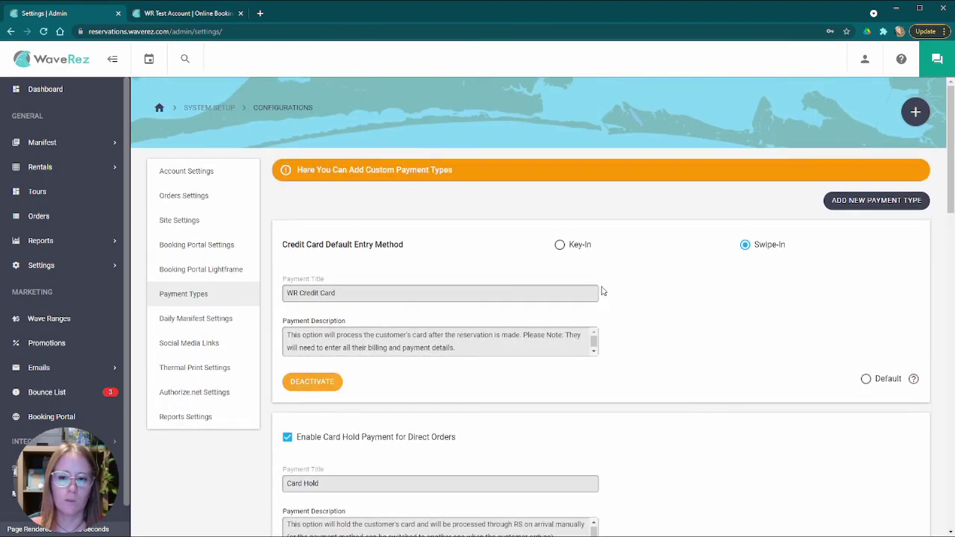
{"action": "scroll", "coordinate": [603, 291], "scroll_direction": "down", "scroll_amount": 15}
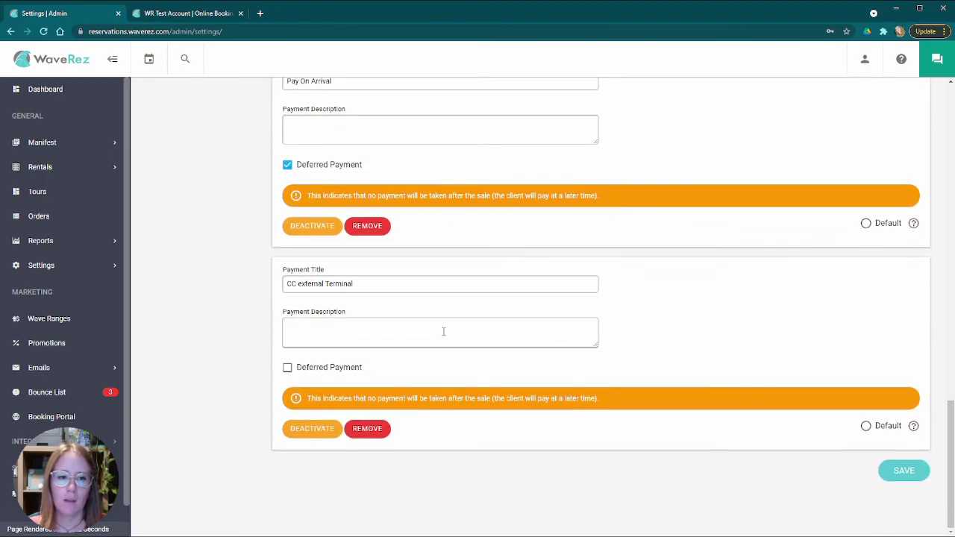
{"action": "scroll", "coordinate": [427, 328], "scroll_direction": "up", "scroll_amount": 2}
{"action": "scroll", "coordinate": [729, 274], "scroll_direction": "up", "scroll_amount": 13}
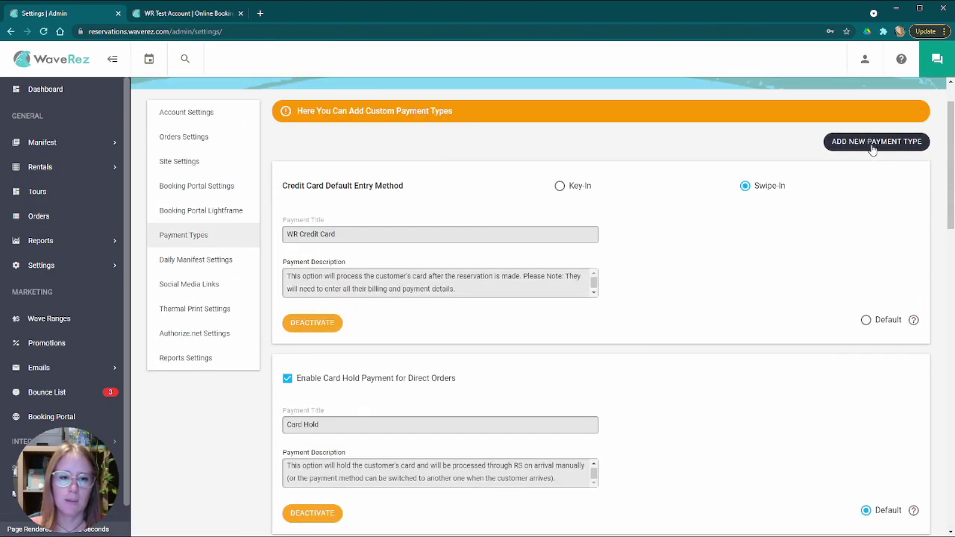
{"action": "scroll", "coordinate": [634, 296], "scroll_direction": "down", "scroll_amount": 15}
{"action": "scroll", "coordinate": [294, 215], "scroll_direction": "up", "scroll_amount": 1}
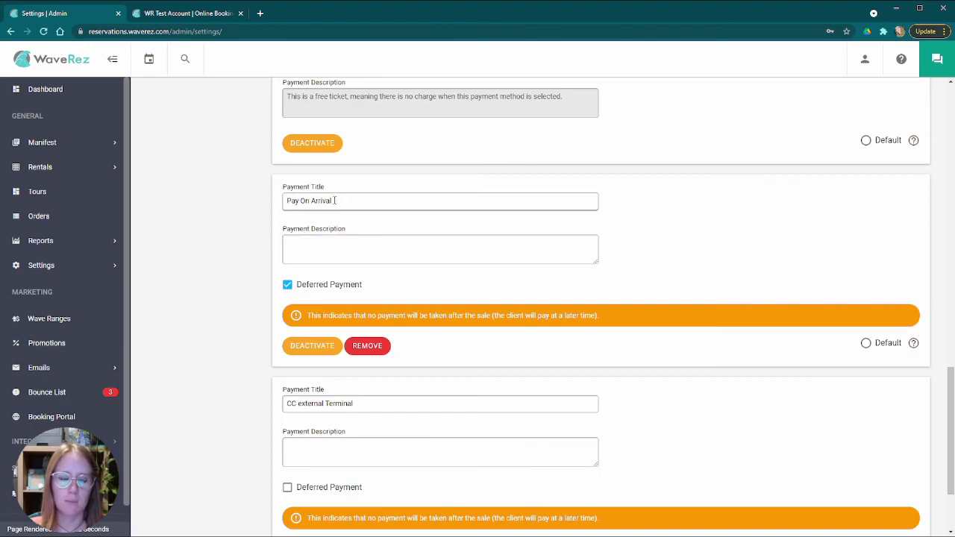
{"action": "scroll", "coordinate": [358, 223], "scroll_direction": "down", "scroll_amount": 2}
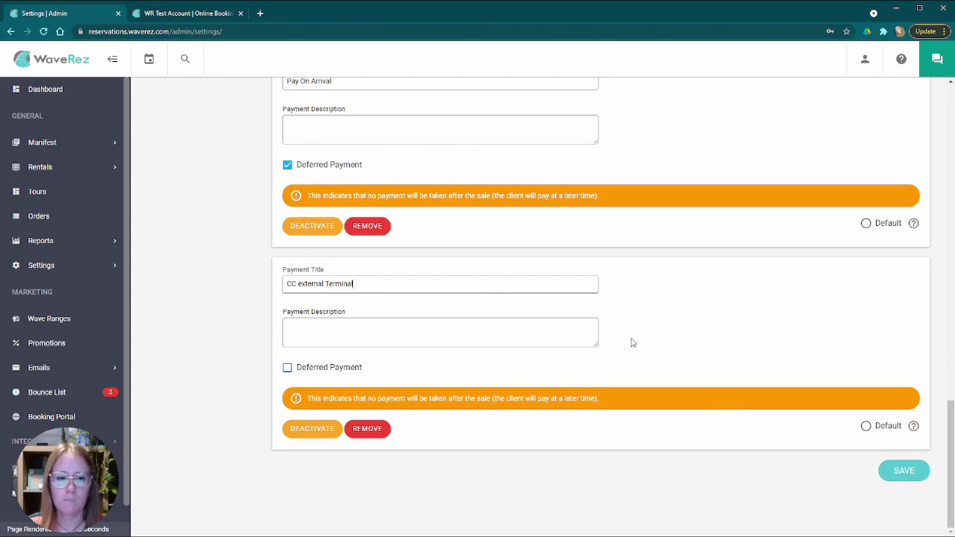
{"action": "scroll", "coordinate": [716, 319], "scroll_direction": "up", "scroll_amount": 15}
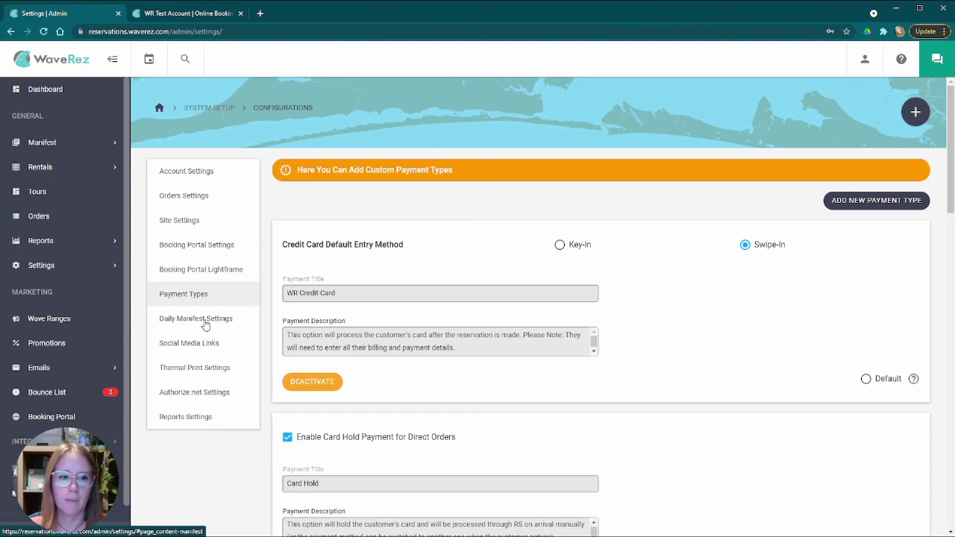
- Open Daily Manifest Settings, keep Today as the manifest day, and check the recipient email
{"action": "left_click", "coordinate": [215, 320]}
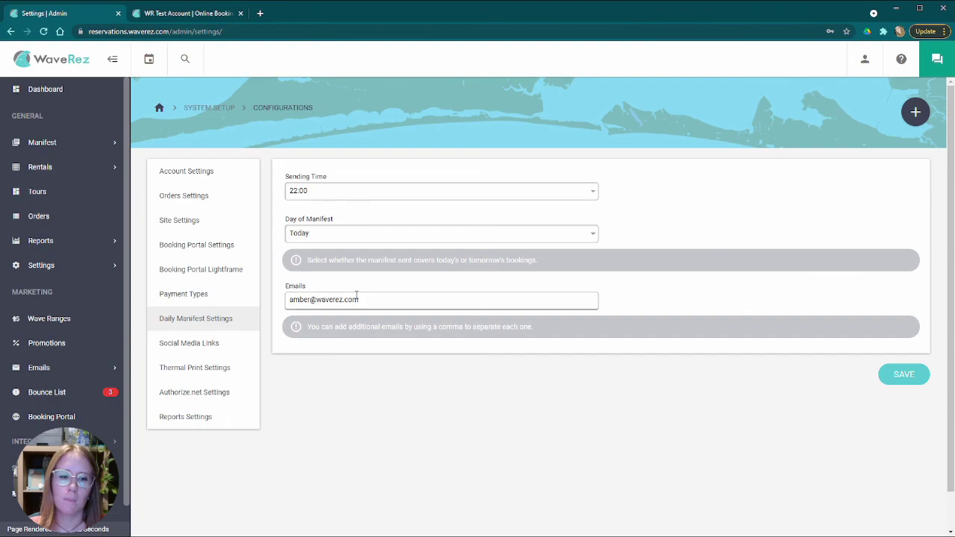
{"action": "left_click", "coordinate": [338, 236]}
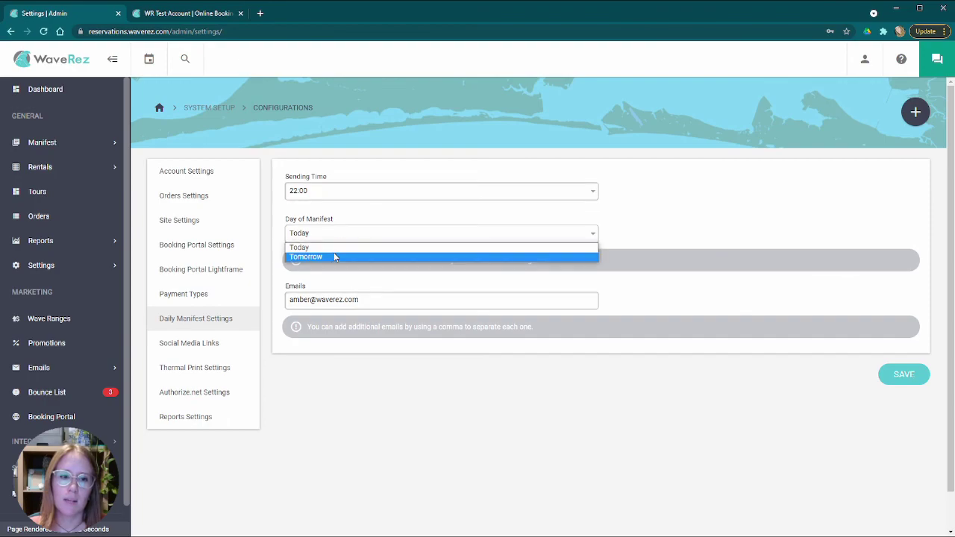
{"action": "left_click", "coordinate": [334, 206]}
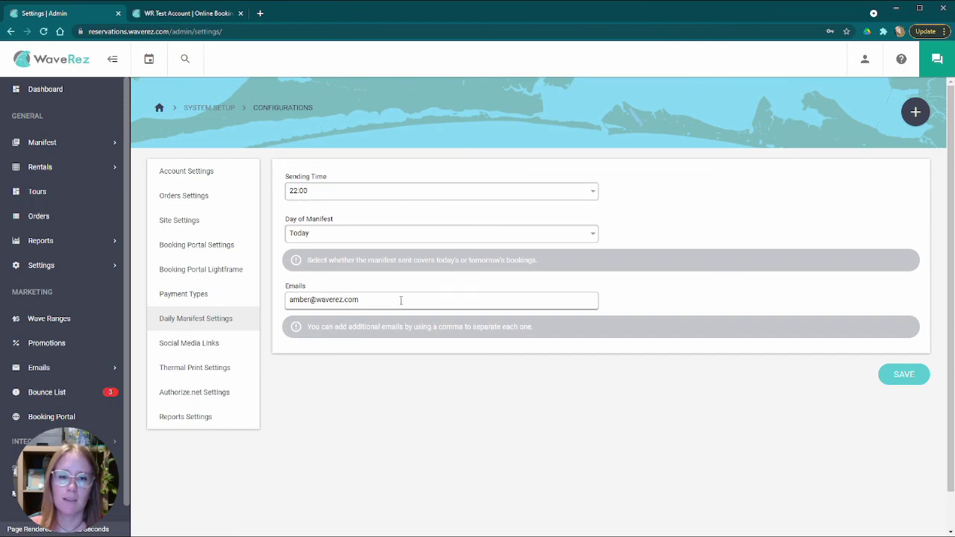
{"action": "left_click_drag", "start_coordinate": [306, 299], "coordinate": [426, 301]}
{"action": "left_click", "coordinate": [373, 301]}
{"action": "scroll", "coordinate": [216, 291], "scroll_direction": "down", "scroll_amount": 1}
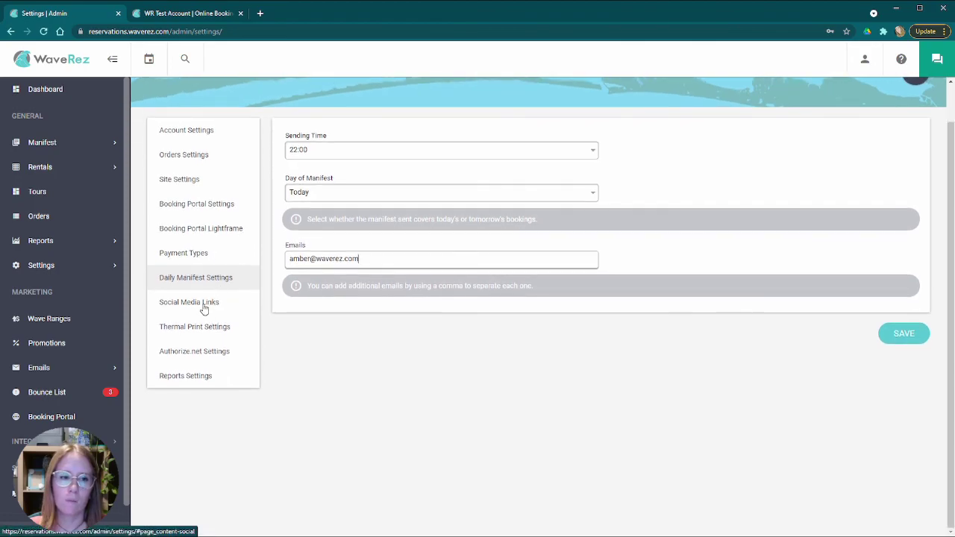
- Open Social Media Links, glance at the Jet Ski Rental booking page, then return to admin settings
{"action": "left_click", "coordinate": [203, 304]}
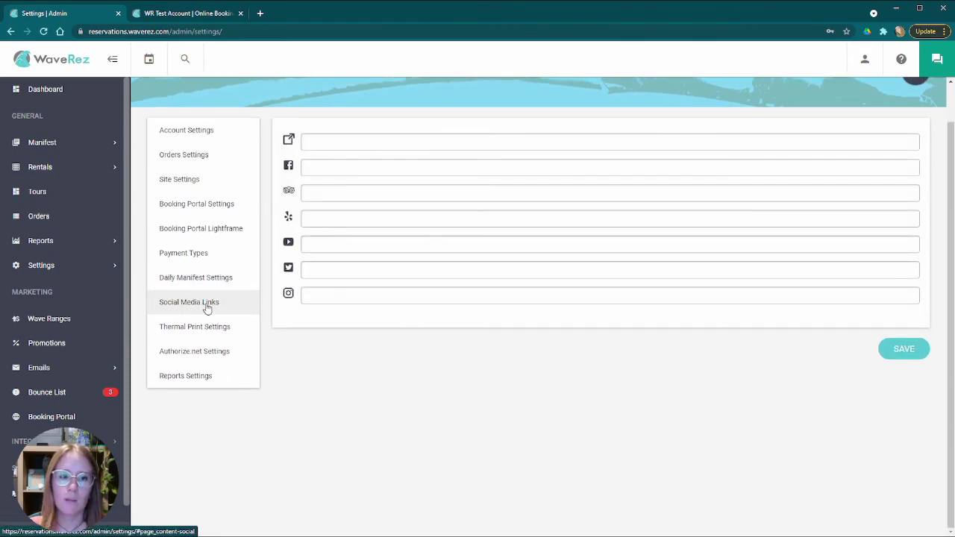
{"action": "scroll", "coordinate": [283, 224], "scroll_direction": "up", "scroll_amount": 1}
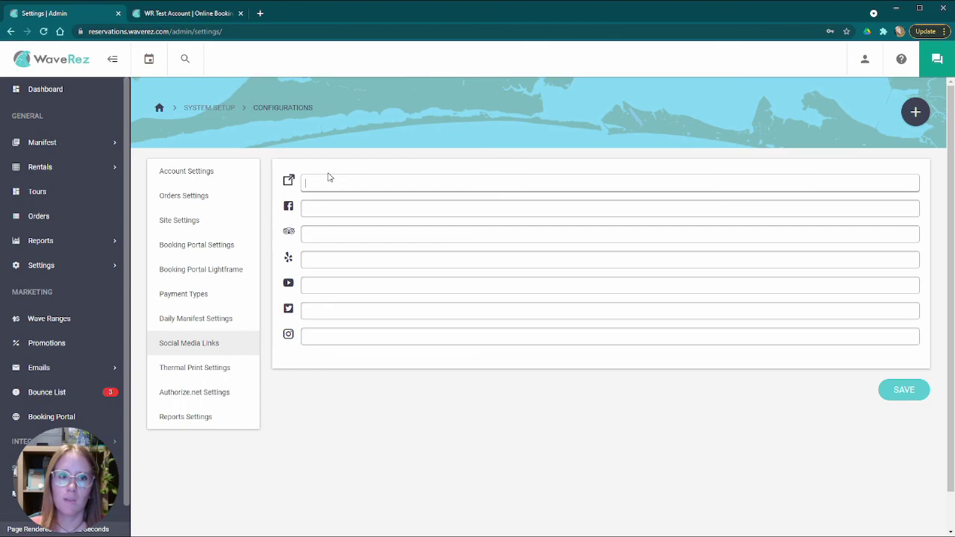
{"action": "left_click", "coordinate": [193, 13]}
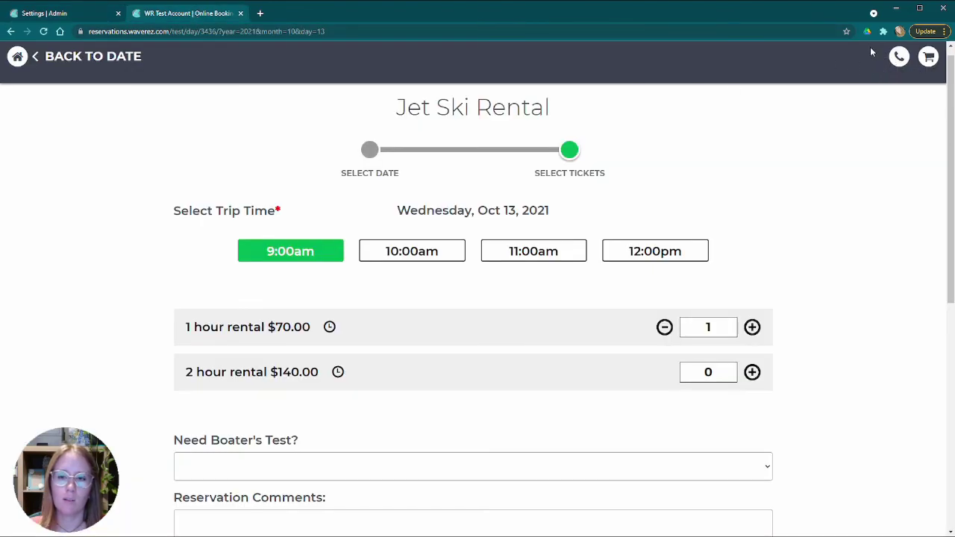
{"action": "left_click", "coordinate": [62, 15]}
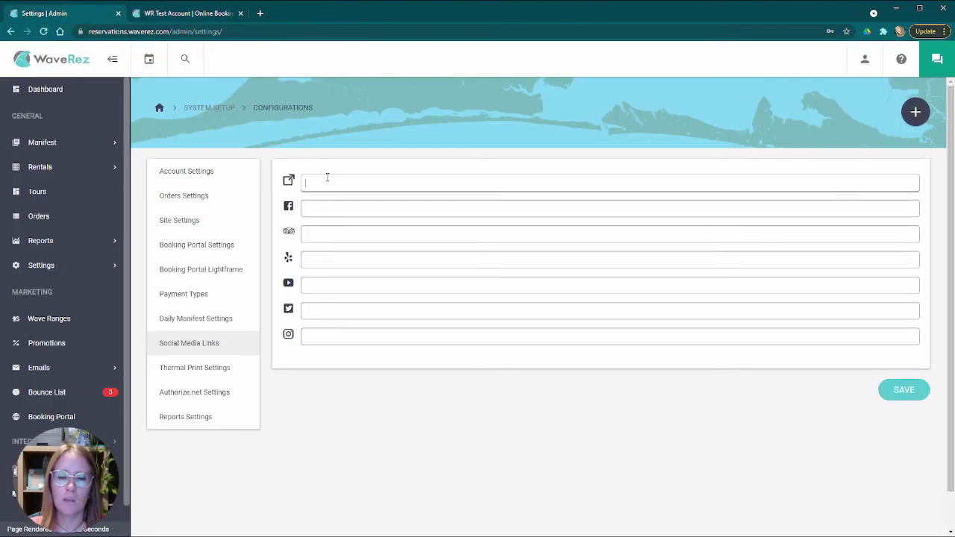
- Open Thermal Print Settings and review the Printing Options auto-print and receipt copy settings
{"action": "left_click", "coordinate": [209, 373]}
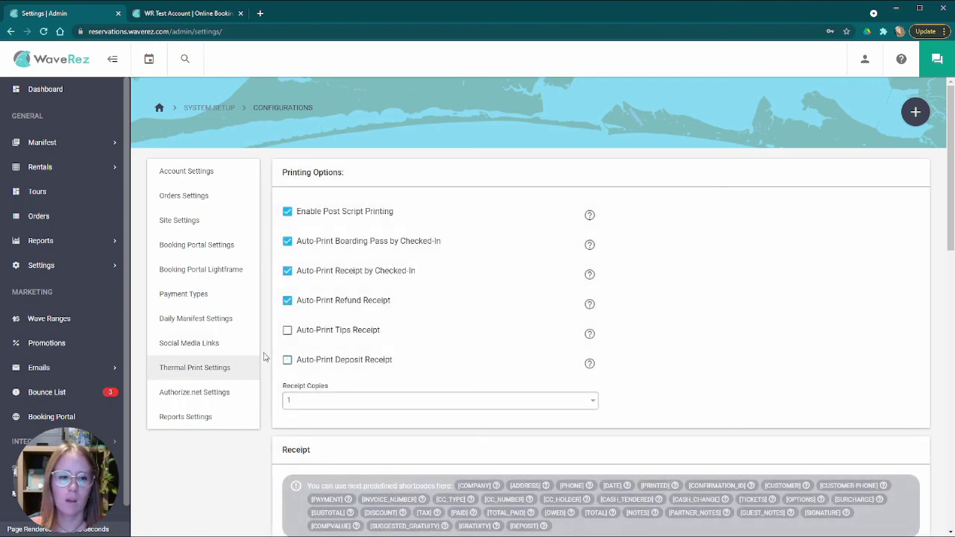
{"action": "scroll", "coordinate": [273, 362], "scroll_direction": "down", "scroll_amount": 2}
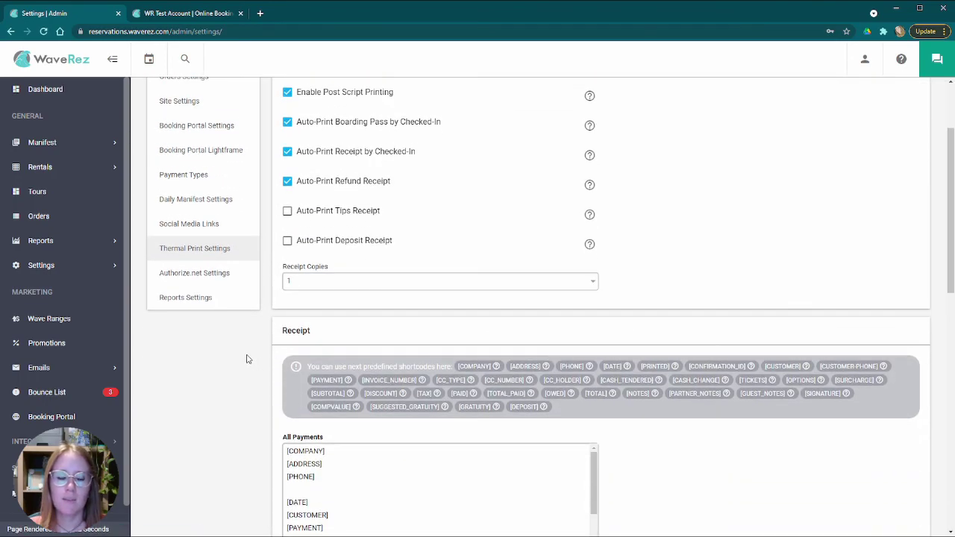
{"action": "scroll", "coordinate": [249, 359], "scroll_direction": "up", "scroll_amount": 2}
{"action": "scroll", "coordinate": [268, 358], "scroll_direction": "down", "scroll_amount": 8}
{"action": "scroll", "coordinate": [263, 359], "scroll_direction": "up", "scroll_amount": 4}
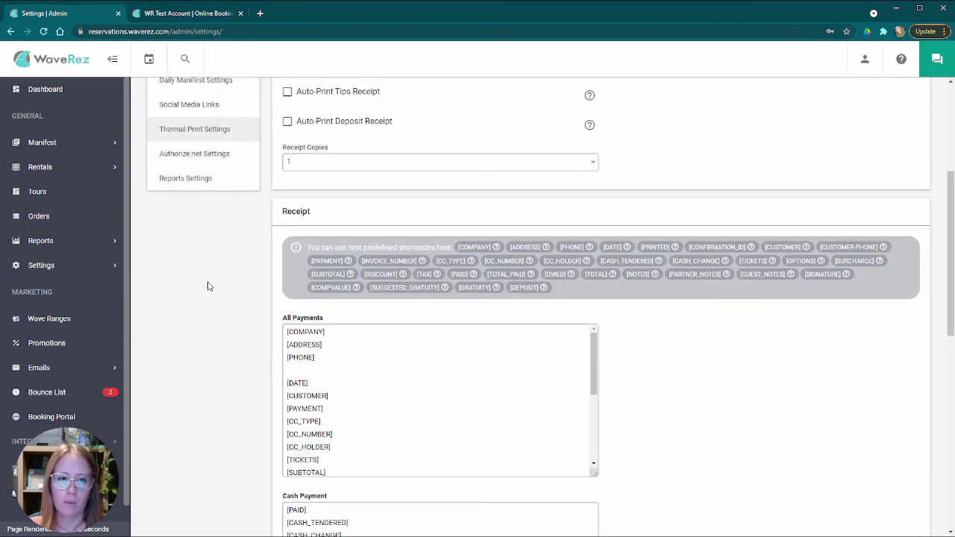
{"action": "scroll", "coordinate": [267, 295], "scroll_direction": "up", "scroll_amount": 4}
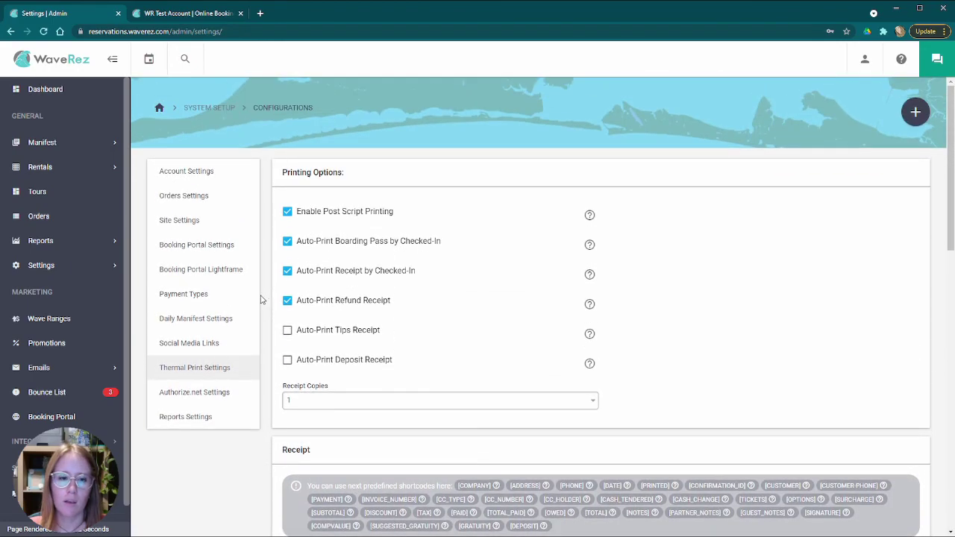
{"action": "scroll", "coordinate": [262, 299], "scroll_direction": "down", "scroll_amount": 2}
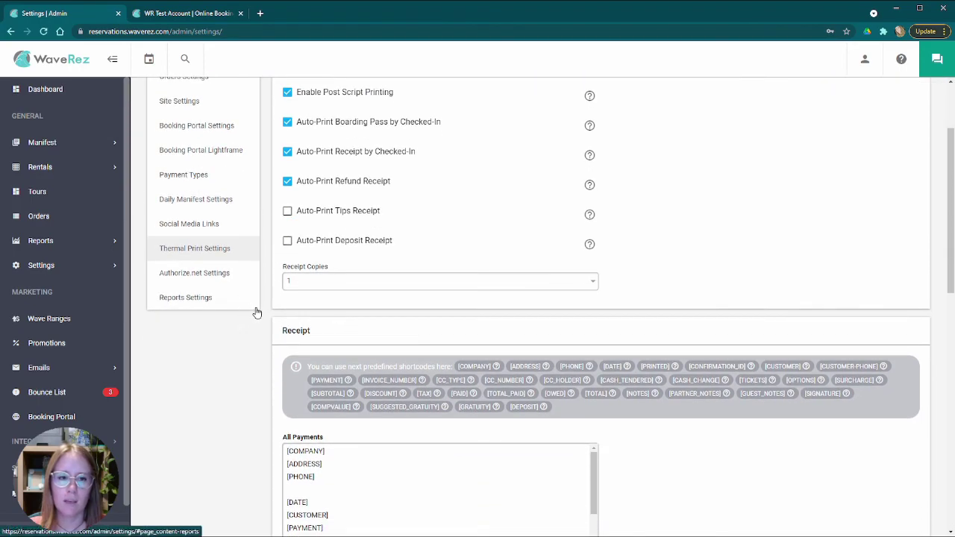
{"action": "scroll", "coordinate": [261, 322], "scroll_direction": "down", "scroll_amount": 2}
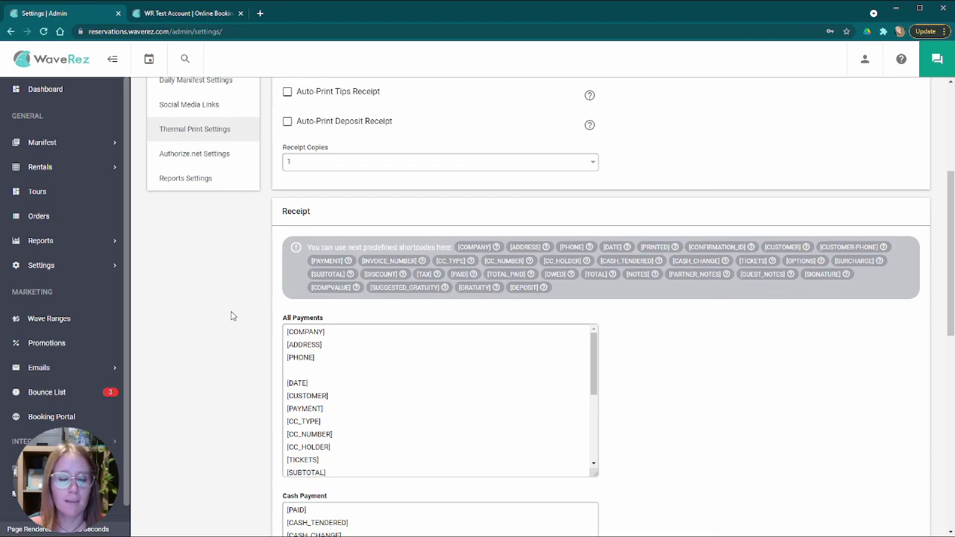
- Scroll through the Receipt and Boarding Pass template sections and back up
{"action": "mouse_move", "coordinate": [463, 246]}
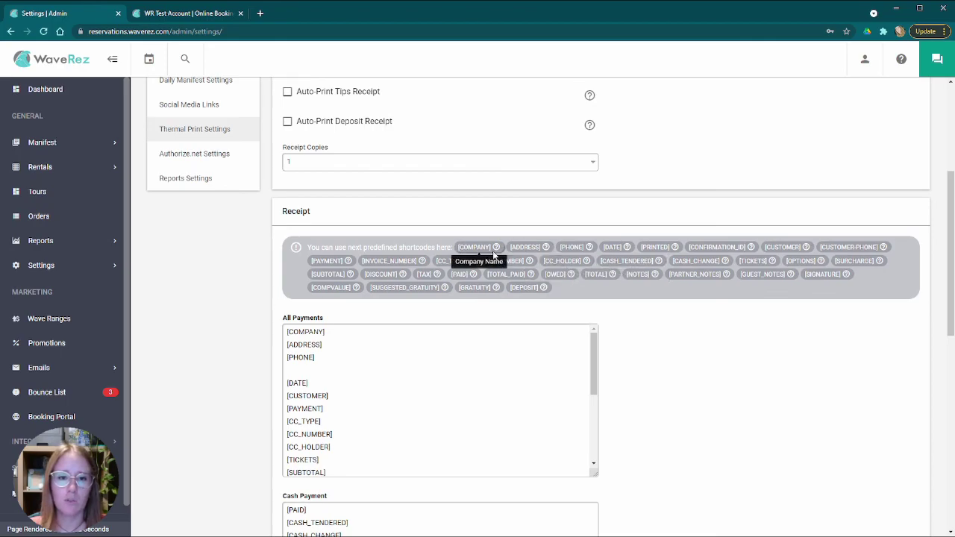
{"action": "scroll", "coordinate": [299, 345], "scroll_direction": "down", "scroll_amount": 8}
{"action": "scroll", "coordinate": [343, 219], "scroll_direction": "up", "scroll_amount": 10}
{"action": "scroll", "coordinate": [247, 376], "scroll_direction": "down", "scroll_amount": 3}
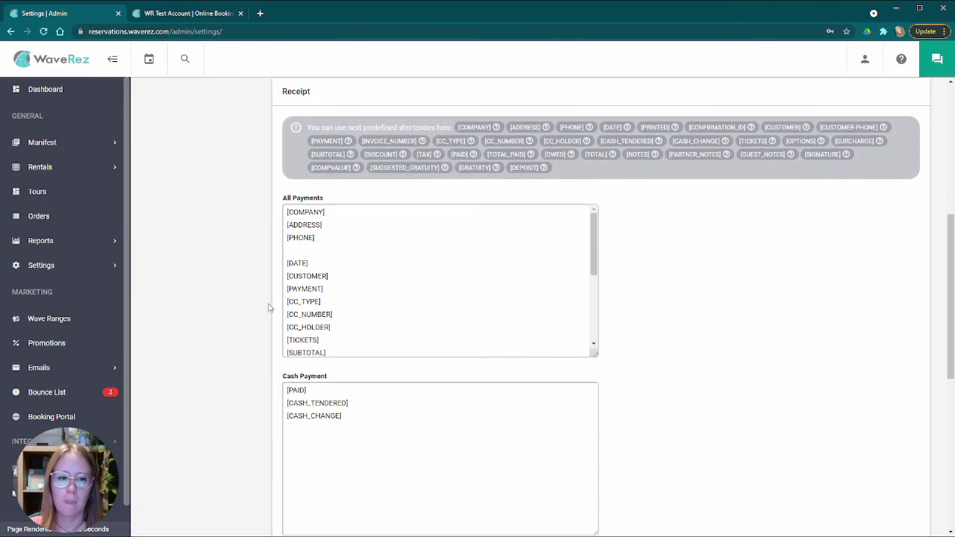
{"action": "scroll", "coordinate": [241, 328], "scroll_direction": "down", "scroll_amount": 3}
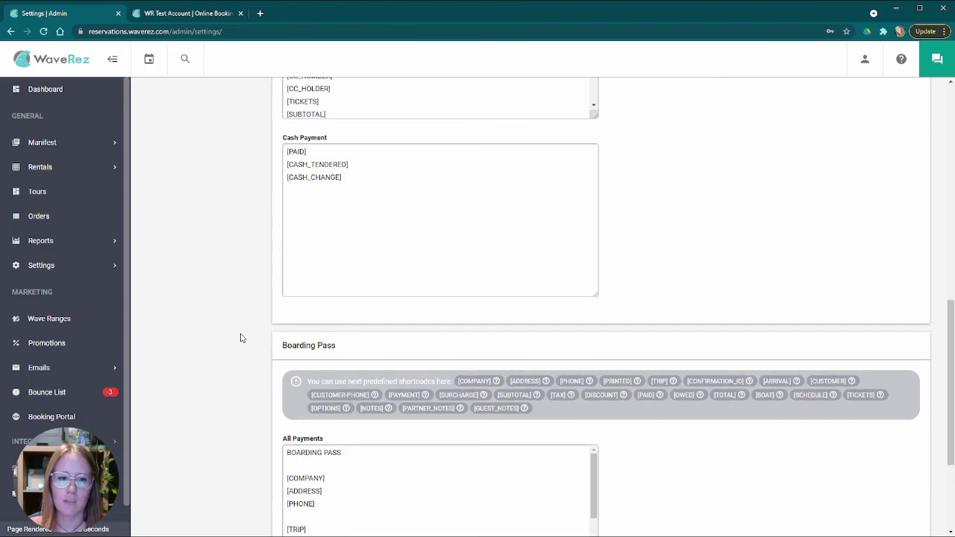
{"action": "scroll", "coordinate": [241, 338], "scroll_direction": "down", "scroll_amount": 3}
{"action": "scroll", "coordinate": [333, 294], "scroll_direction": "down", "scroll_amount": 3}
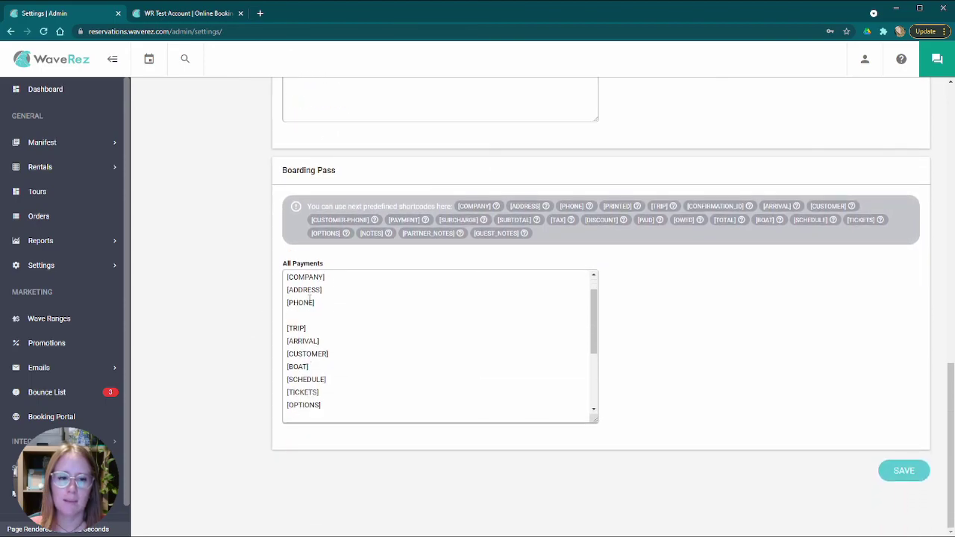
{"action": "scroll", "coordinate": [442, 332], "scroll_direction": "up", "scroll_amount": 3}
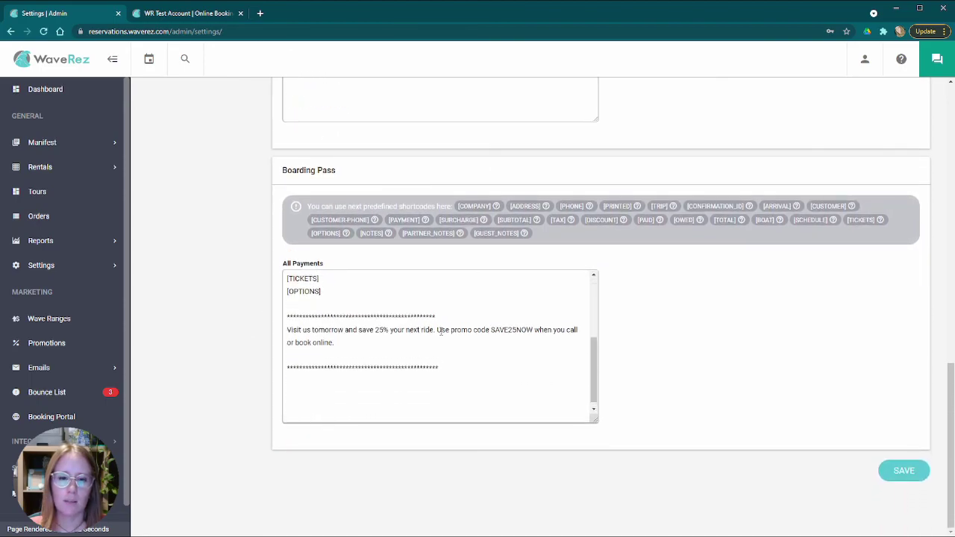
{"action": "scroll", "coordinate": [641, 317], "scroll_direction": "up", "scroll_amount": 2}
{"action": "scroll", "coordinate": [627, 314], "scroll_direction": "up", "scroll_amount": 15}
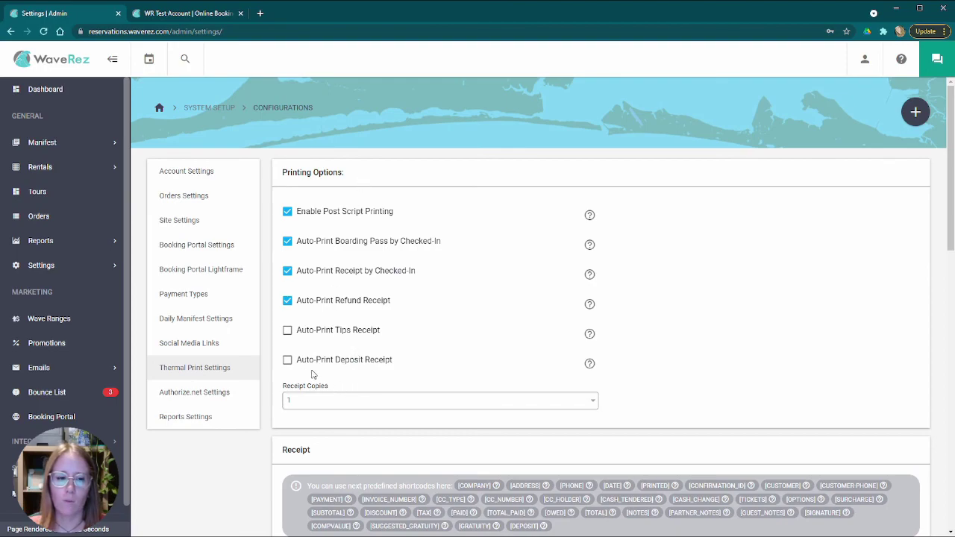
- Review the Authorize.net and Reports settings, then expand Settings > System Setup in the sidebar
{"action": "left_click", "coordinate": [196, 394]}
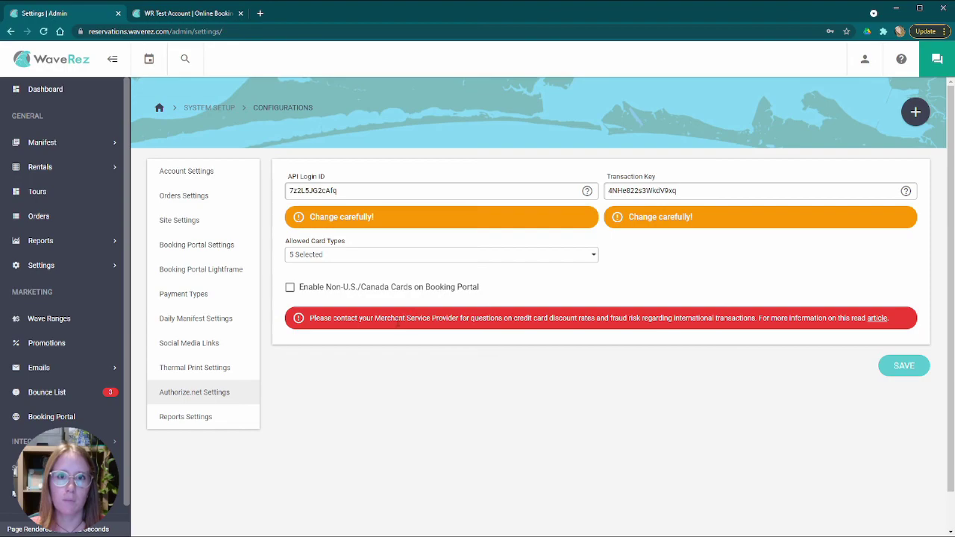
{"action": "left_click", "coordinate": [205, 418]}
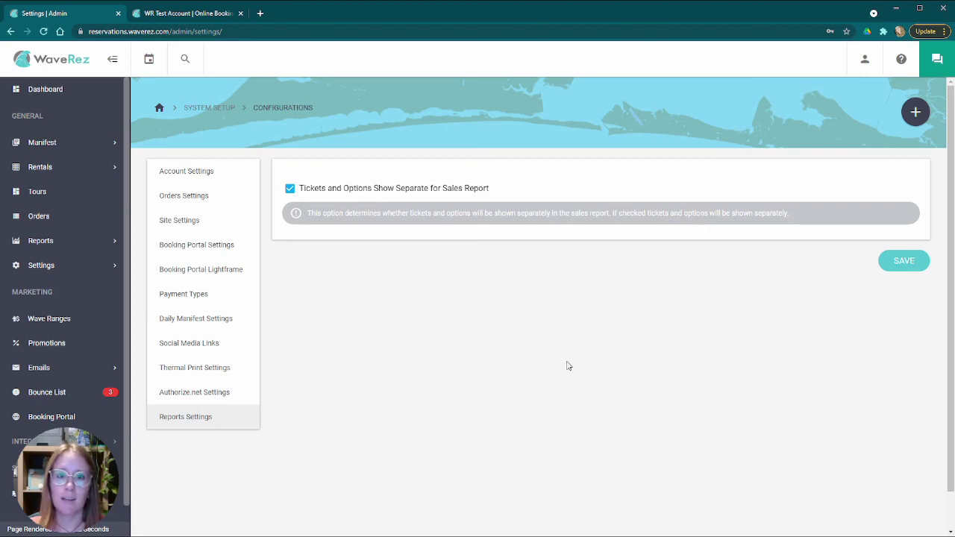
{"action": "left_click", "coordinate": [73, 268]}
{"action": "left_click", "coordinate": [74, 340]}
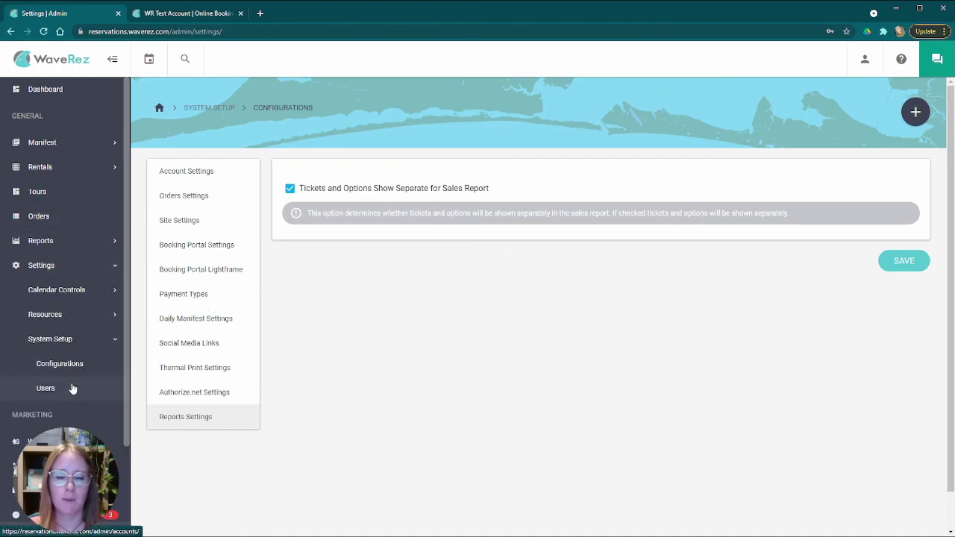
- Open the Users list and browse the accounts, highlighting the main user's e-mail and roles
{"action": "left_click", "coordinate": [46, 388]}
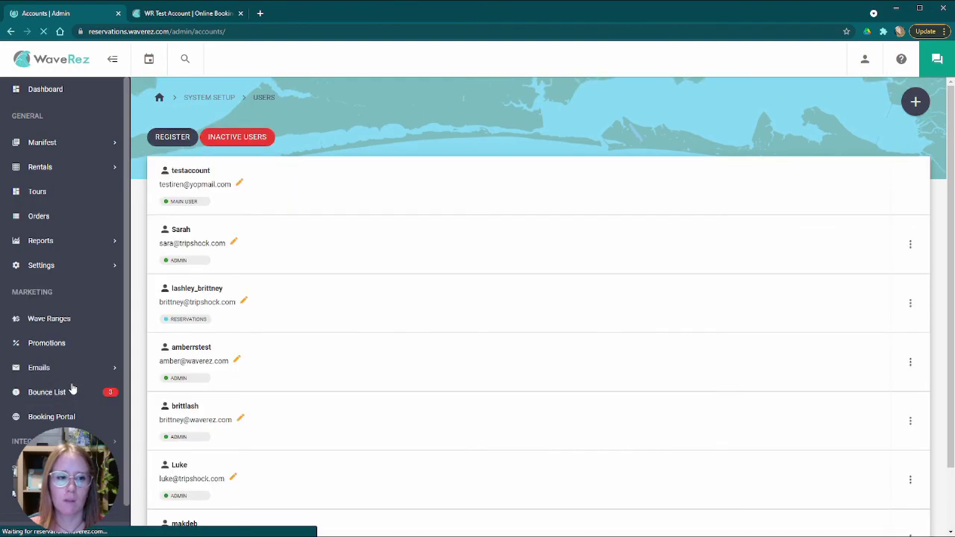
{"action": "scroll", "coordinate": [313, 349], "scroll_direction": "down", "scroll_amount": 1}
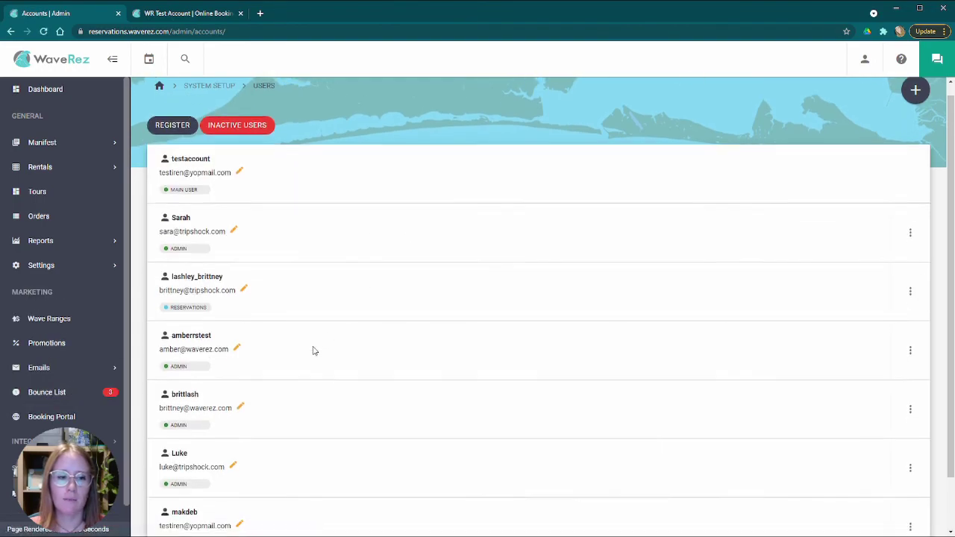
{"action": "scroll", "coordinate": [302, 338], "scroll_direction": "up", "scroll_amount": 1}
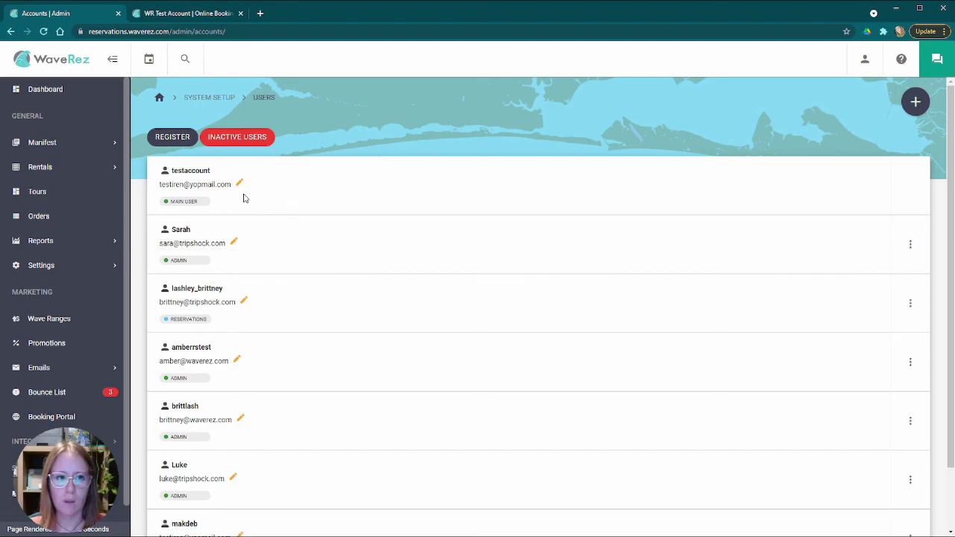
{"action": "triple_click", "coordinate": [158, 184]}
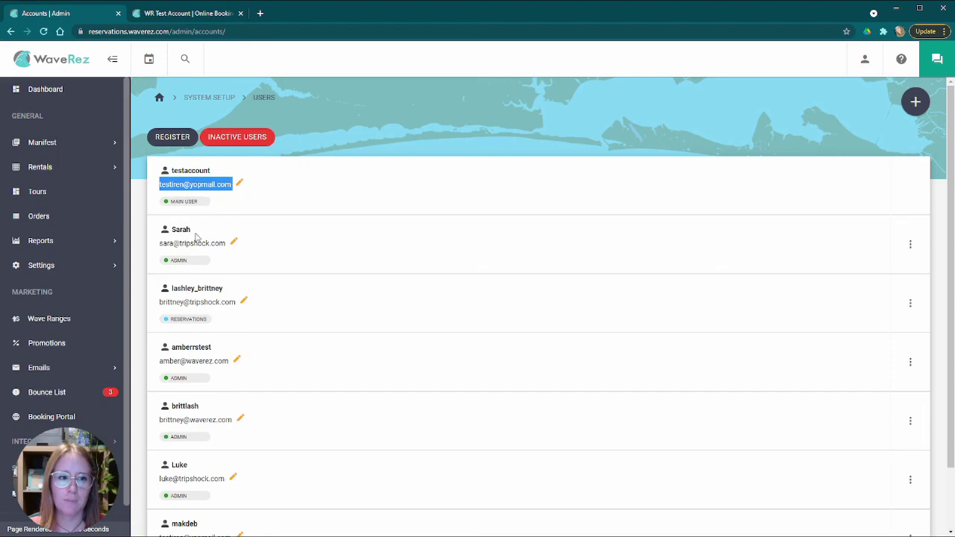
{"action": "scroll", "coordinate": [195, 232], "scroll_direction": "down", "scroll_amount": 1}
{"action": "double_click", "coordinate": [179, 187]}
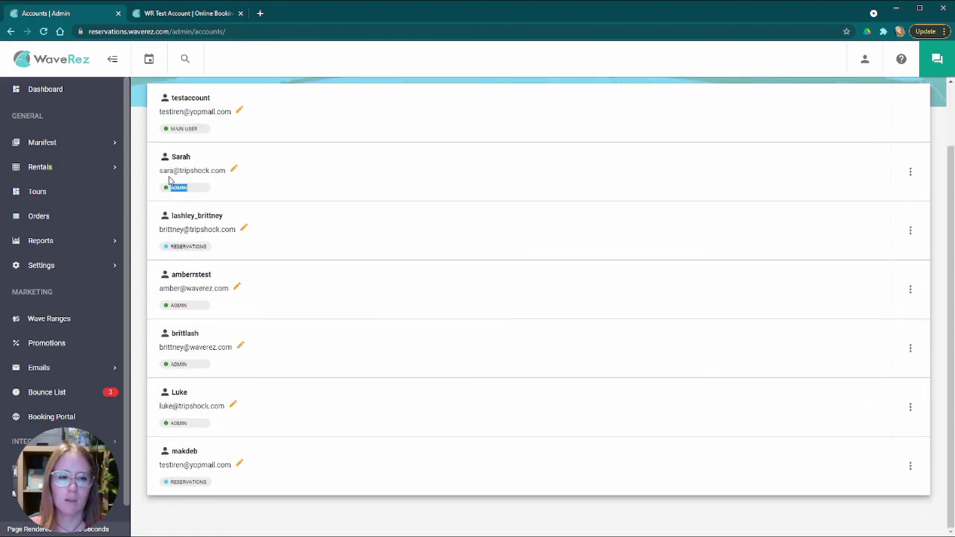
{"action": "scroll", "coordinate": [250, 200], "scroll_direction": "up", "scroll_amount": 1}
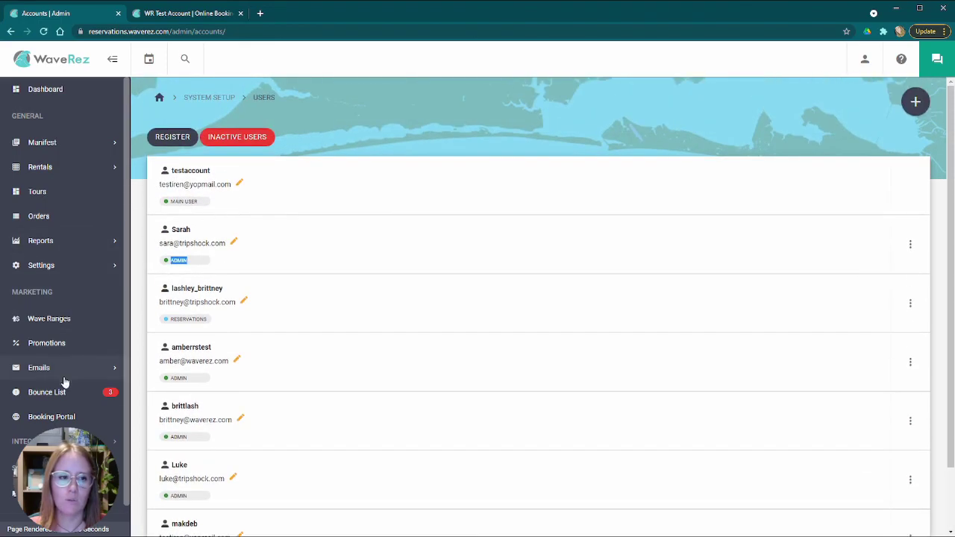
{"action": "scroll", "coordinate": [220, 317], "scroll_direction": "down", "scroll_amount": 1}
{"action": "left_click_drag", "start_coordinate": [171, 250], "coordinate": [212, 249]}
{"action": "left_click", "coordinate": [228, 252]}
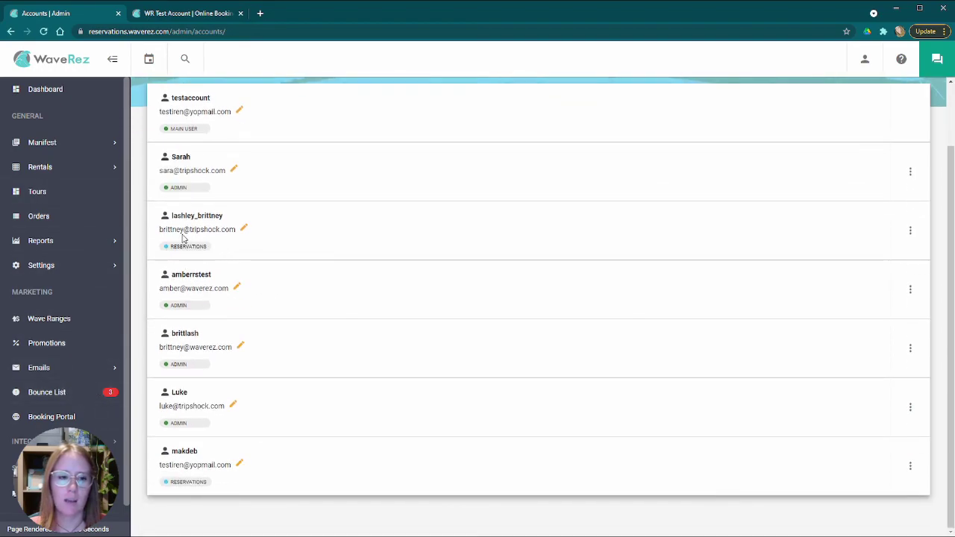
{"action": "scroll", "coordinate": [205, 257], "scroll_direction": "up", "scroll_amount": 1}
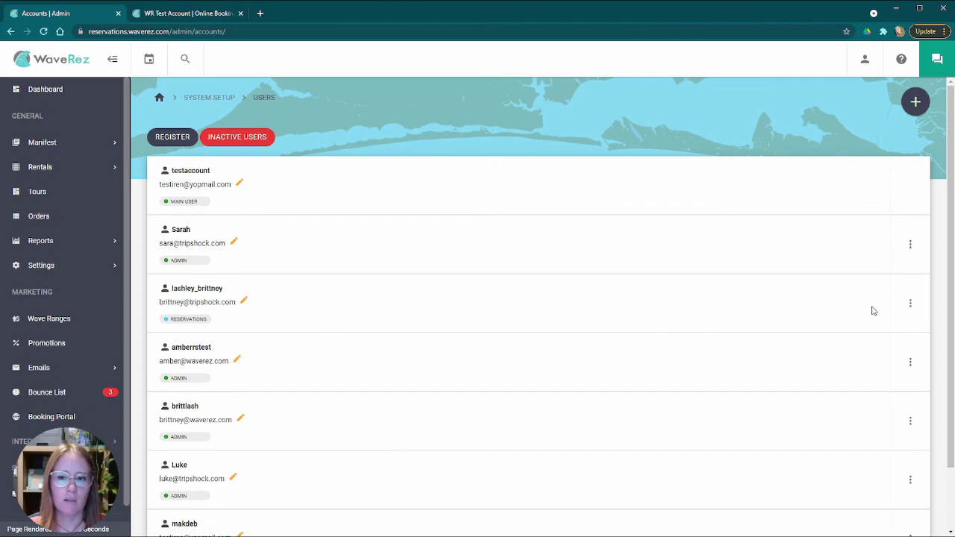
- Start blocking the third user from its actions menu, then cancel the confirmation
{"action": "left_click", "coordinate": [911, 303]}
{"action": "left_click", "coordinate": [880, 334]}
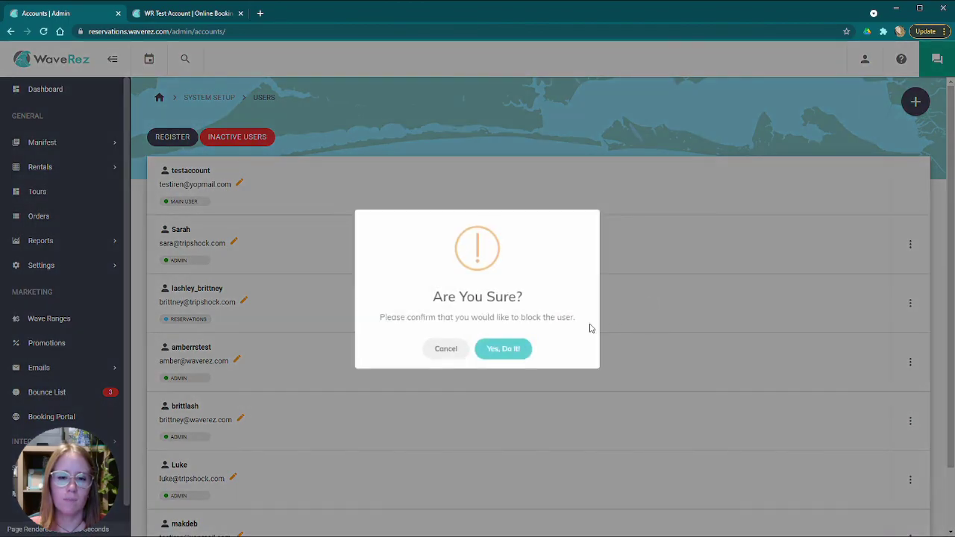
{"action": "left_click", "coordinate": [444, 350]}
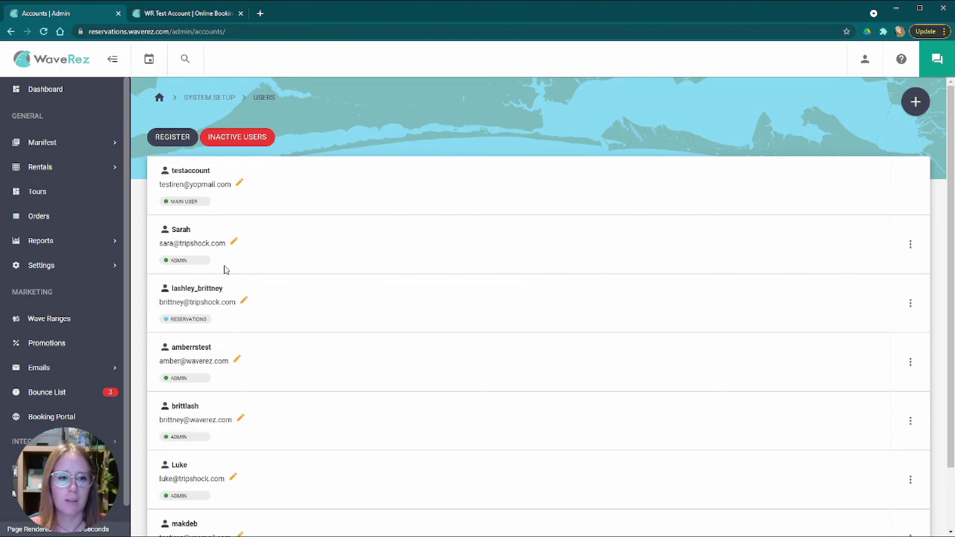
{"action": "scroll", "coordinate": [200, 239], "scroll_direction": "down", "scroll_amount": 2}
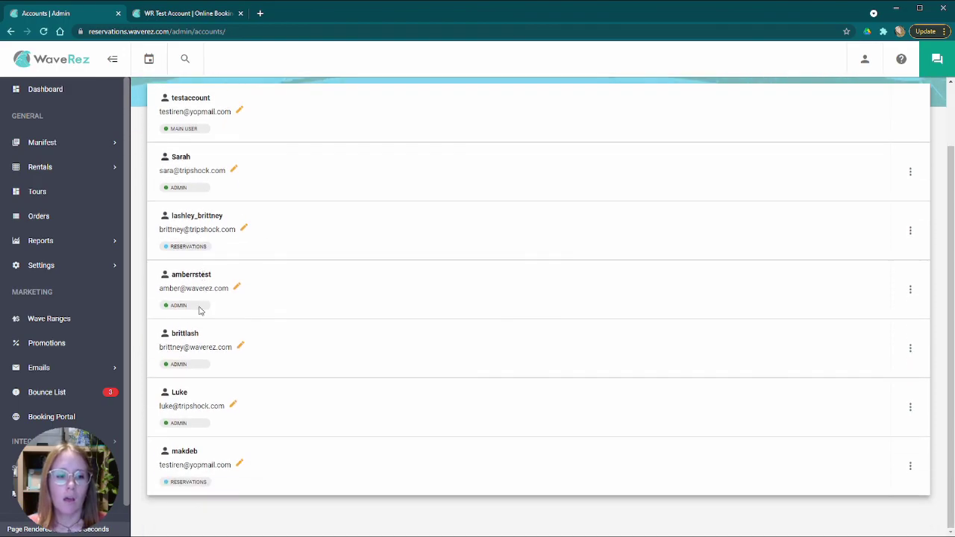
{"action": "scroll", "coordinate": [328, 373], "scroll_direction": "up", "scroll_amount": 1}
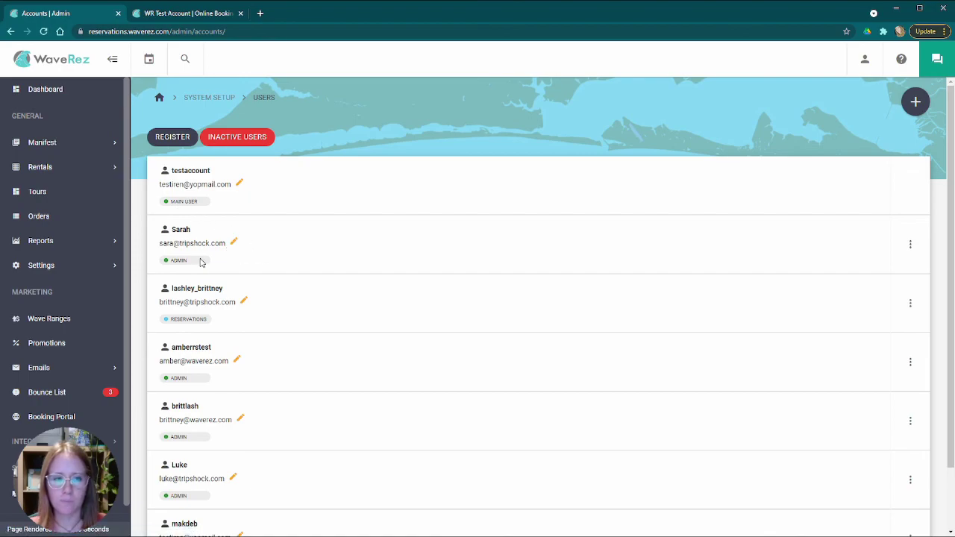
{"action": "left_click", "coordinate": [169, 138]}
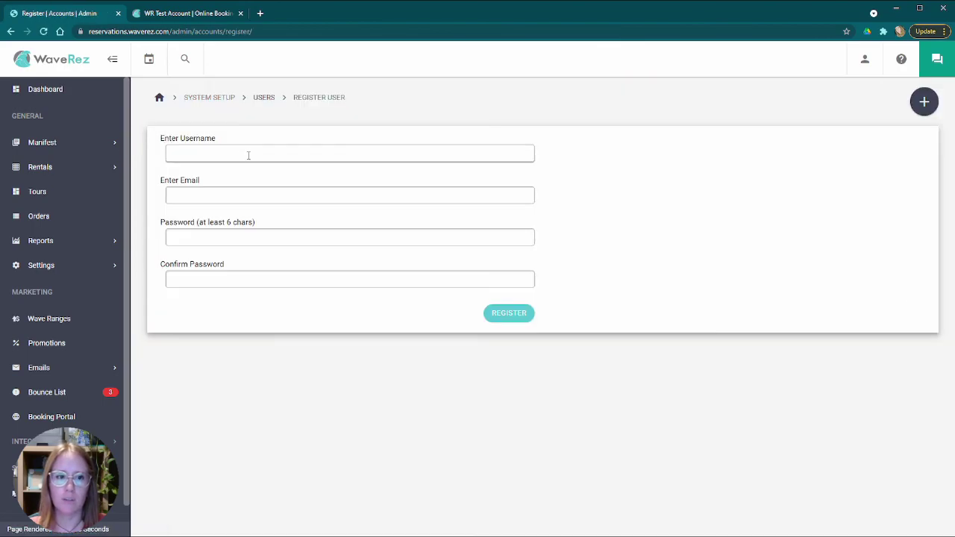
{"action": "left_click", "coordinate": [240, 153]}
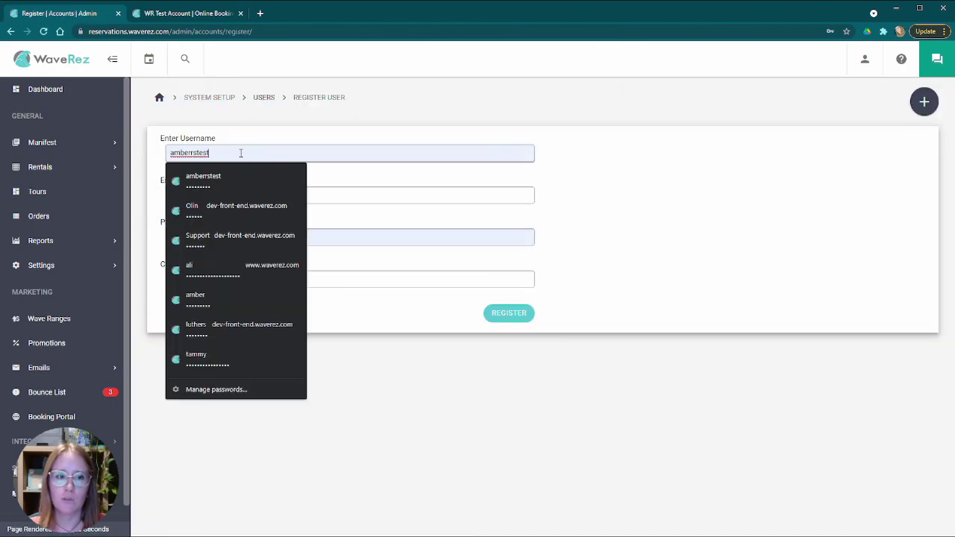
{"action": "left_click", "coordinate": [360, 194]}
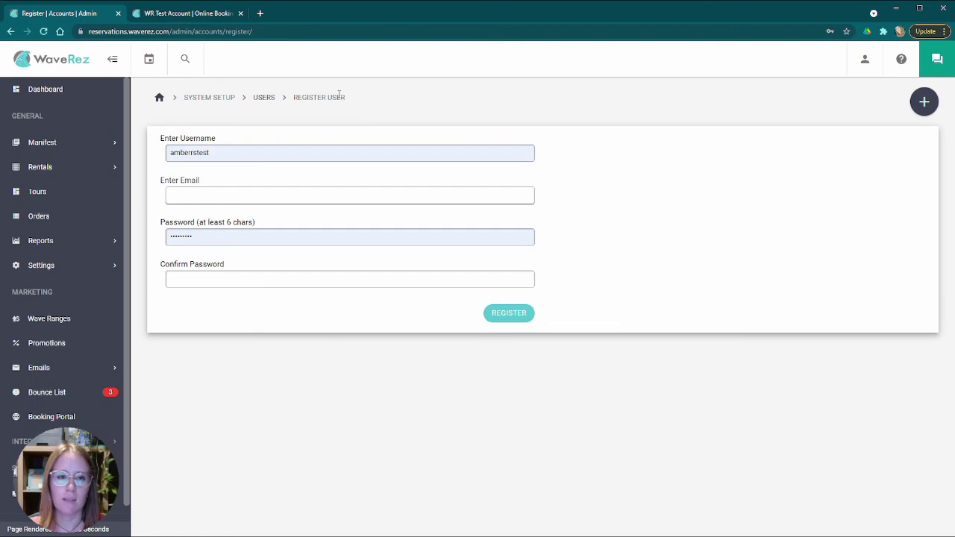
{"action": "left_click", "coordinate": [265, 98]}
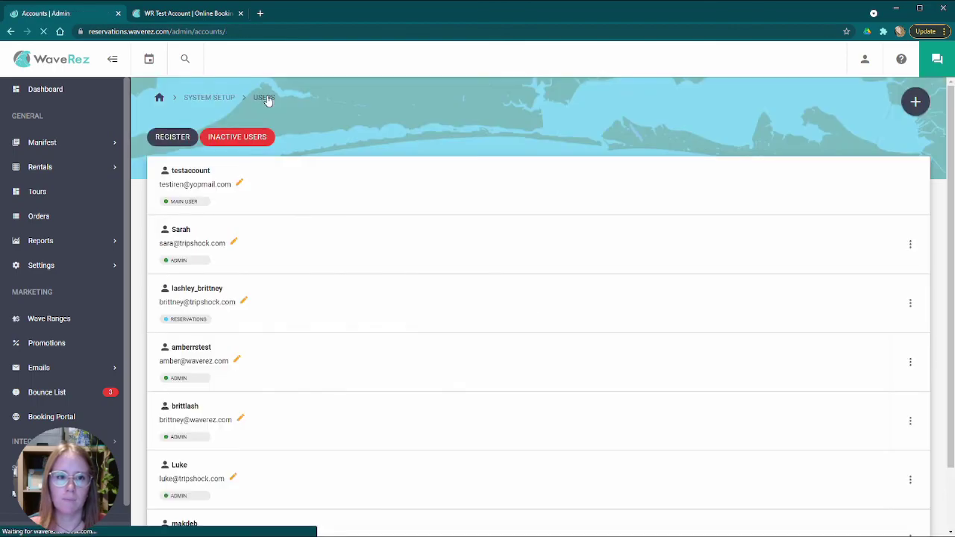
{"action": "left_click", "coordinate": [174, 139]}
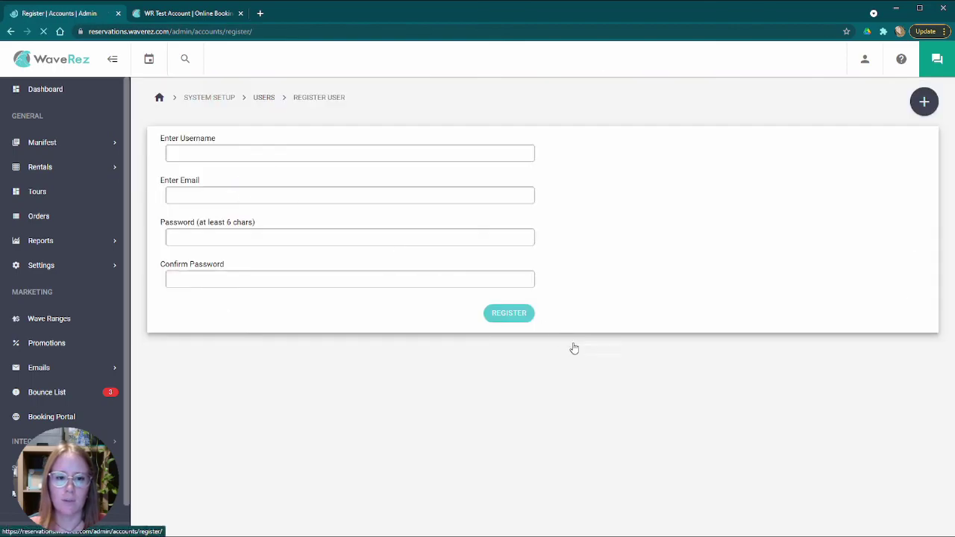
{"action": "left_click", "coordinate": [266, 100]}
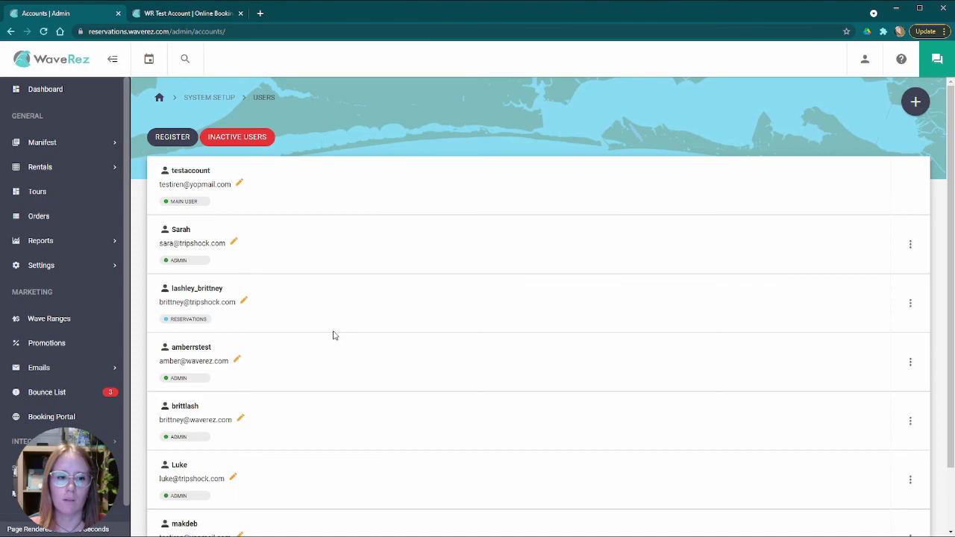
{"action": "double_click", "coordinate": [177, 378]}
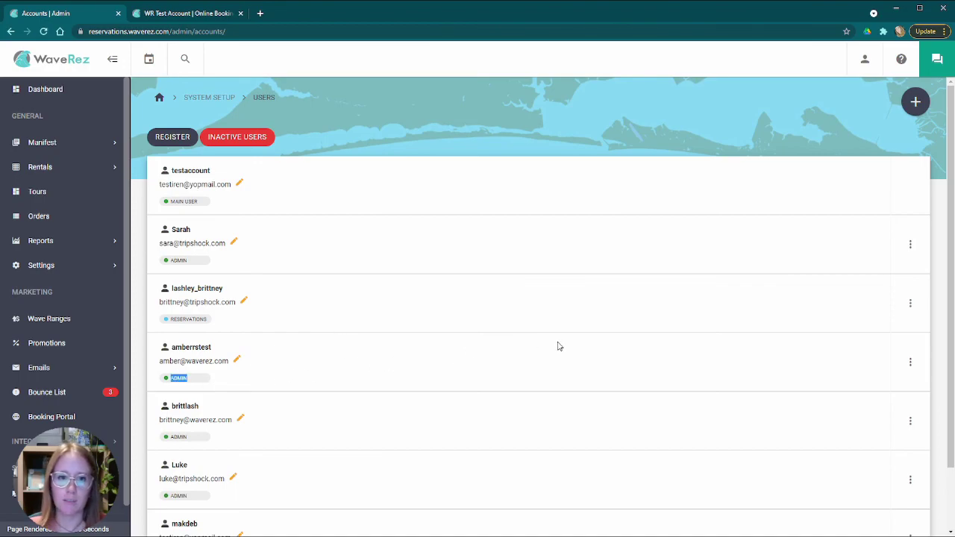
{"action": "left_click", "coordinate": [286, 352]}
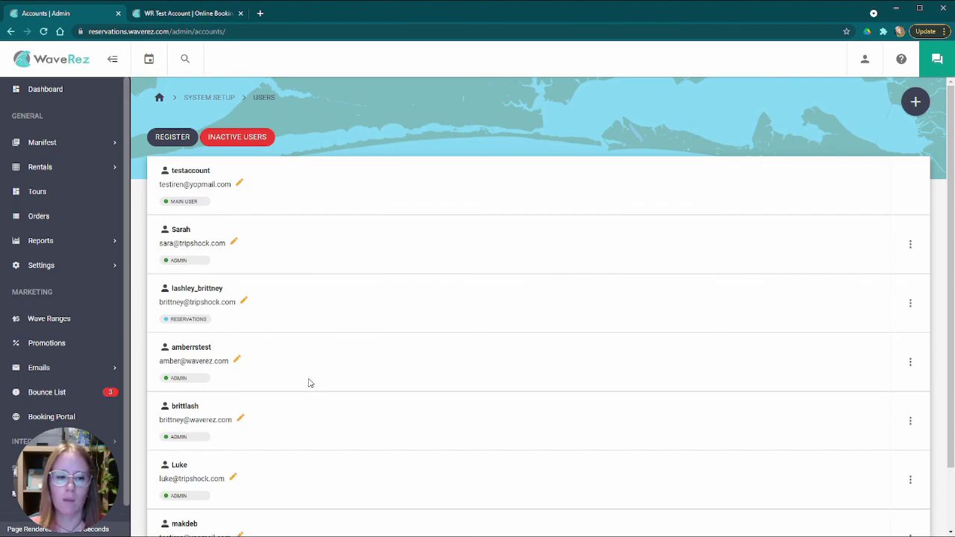
{"action": "scroll", "coordinate": [262, 377], "scroll_direction": "down", "scroll_amount": 1}
{"action": "scroll", "coordinate": [249, 370], "scroll_direction": "up", "scroll_amount": 1}
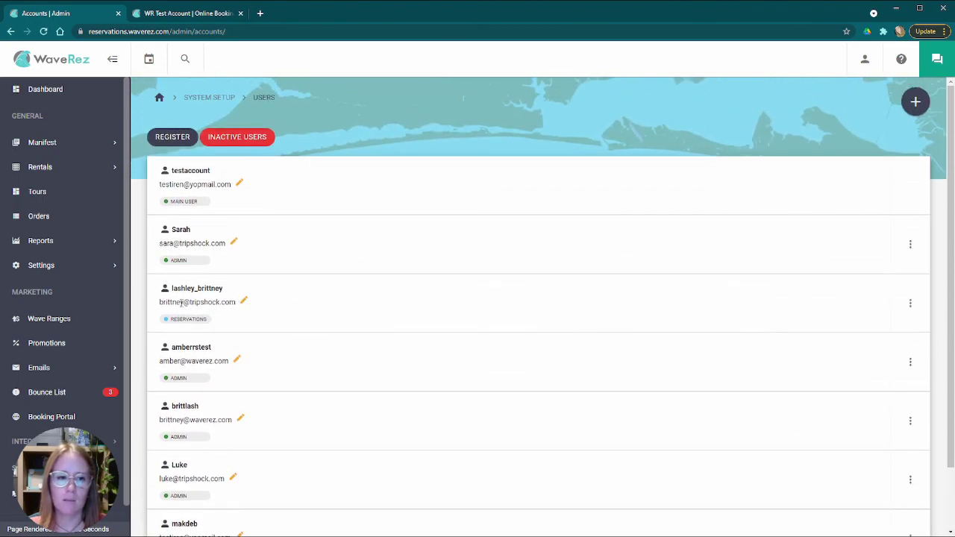
- Suspend the third user (Reservations role) and confirm with Yes, Do it
{"action": "left_click", "coordinate": [911, 304]}
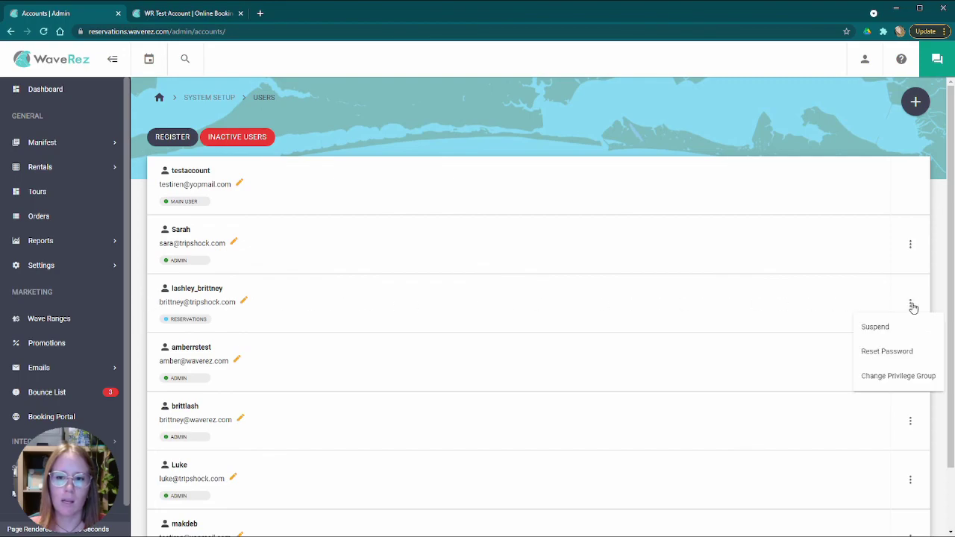
{"action": "left_click", "coordinate": [884, 333]}
{"action": "left_click", "coordinate": [498, 349]}
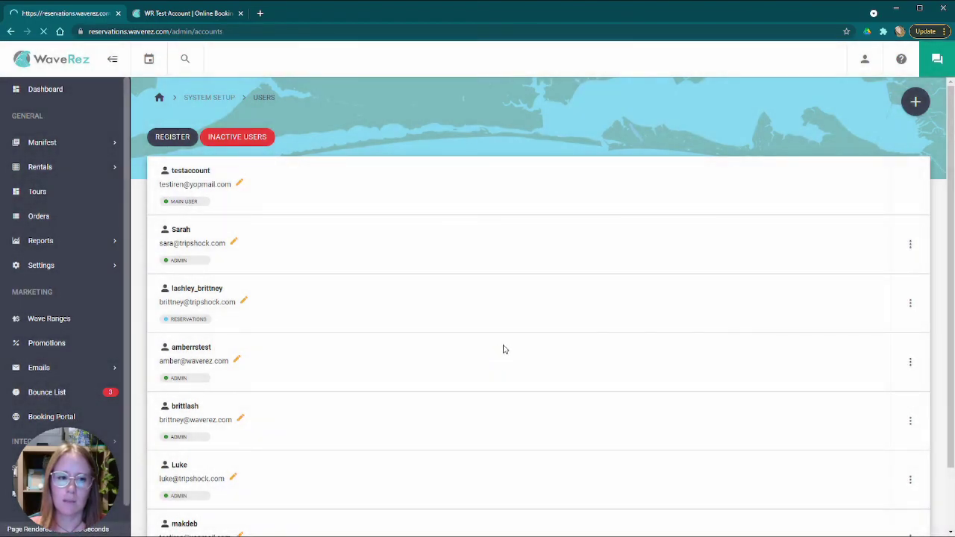
{"action": "left_click_drag", "start_coordinate": [779, 99], "coordinate": [891, 101]}
{"action": "left_click", "coordinate": [586, 276]}
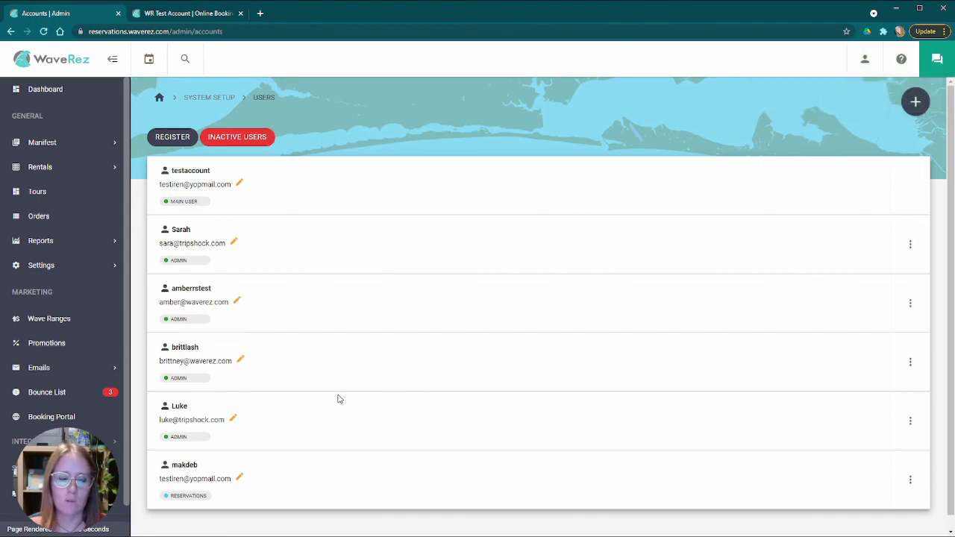
- Change the fourth user's privilege group from Admin to Reservations
{"action": "left_click", "coordinate": [910, 362]}
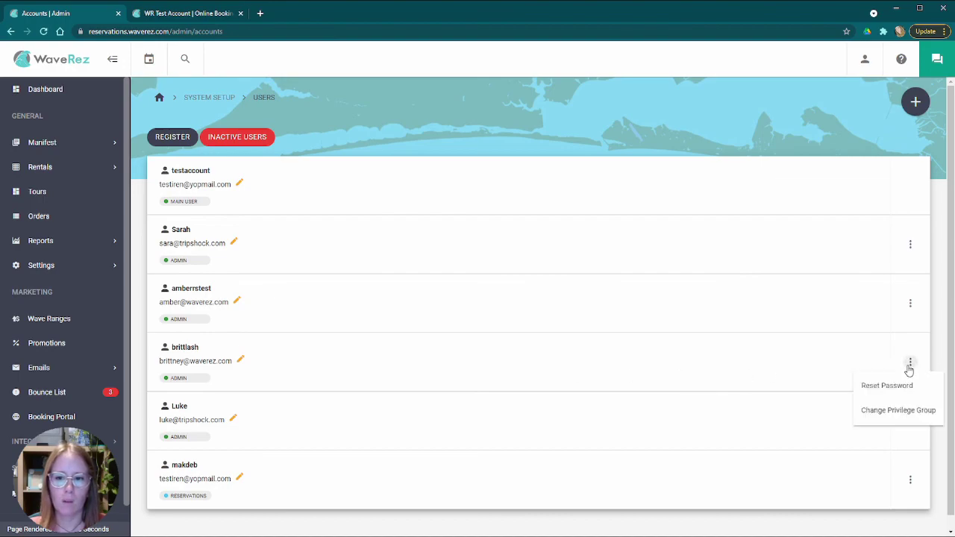
{"action": "left_click", "coordinate": [695, 362]}
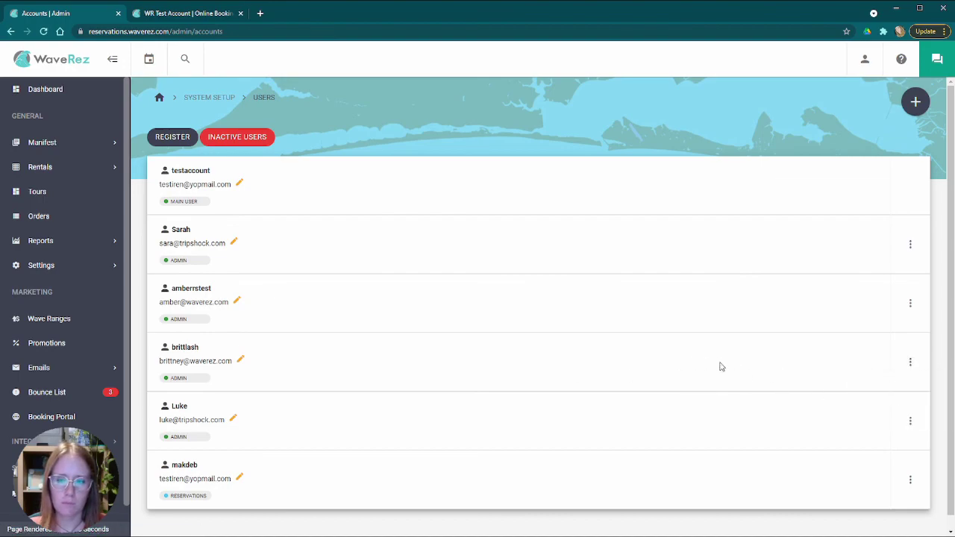
{"action": "left_click", "coordinate": [909, 363]}
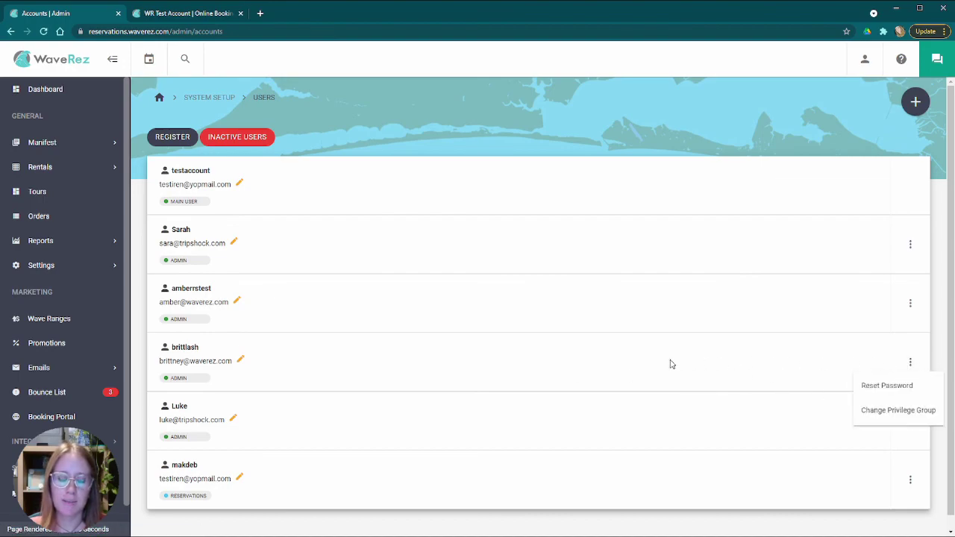
{"action": "left_click", "coordinate": [336, 376]}
{"action": "left_click_drag", "start_coordinate": [162, 381], "coordinate": [222, 382]}
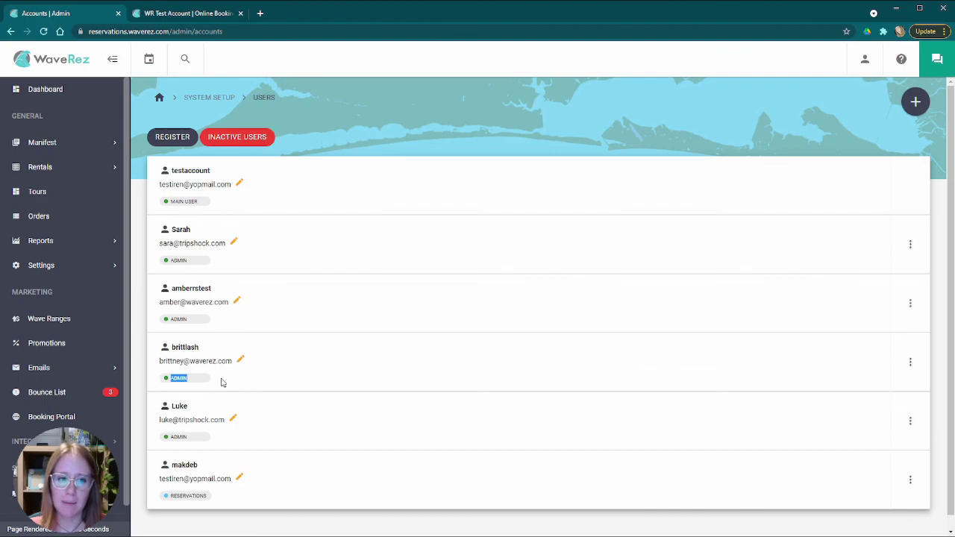
{"action": "left_click", "coordinate": [910, 362]}
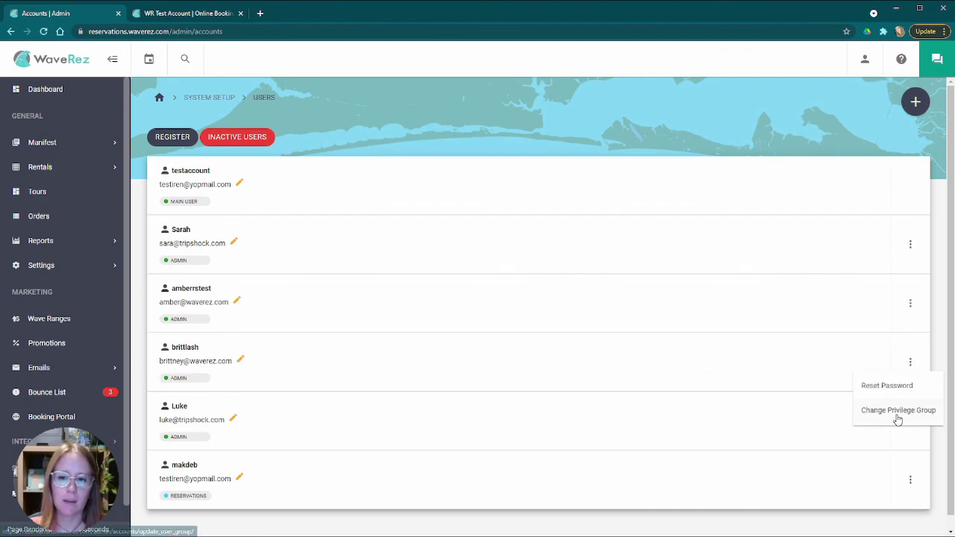
{"action": "left_click", "coordinate": [898, 412]}
{"action": "left_click", "coordinate": [395, 268]}
{"action": "left_click", "coordinate": [396, 290]}
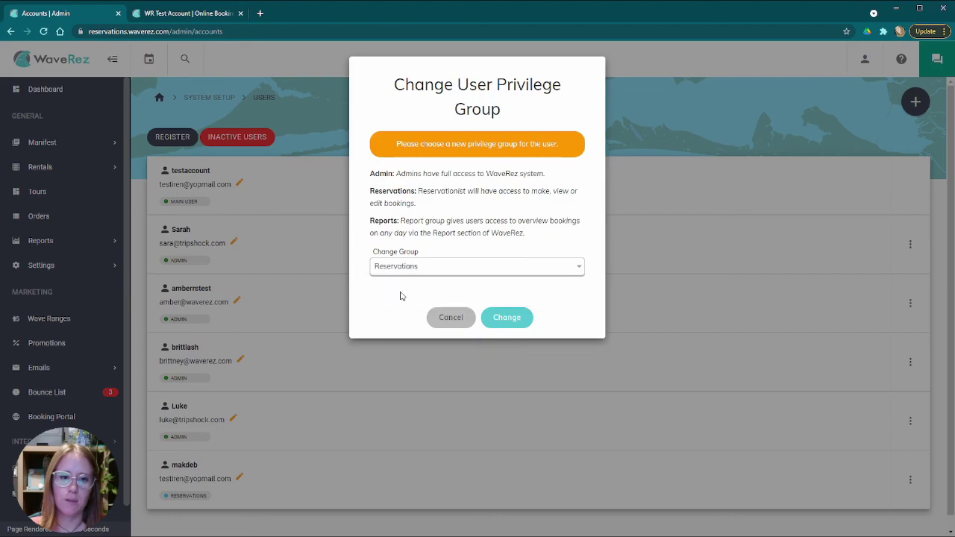
{"action": "left_click", "coordinate": [505, 318]}
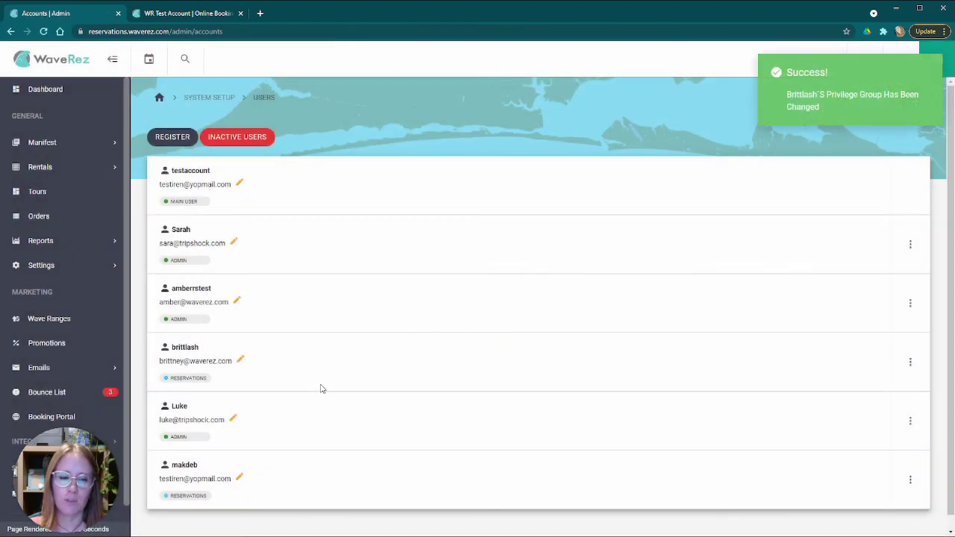
{"action": "left_click", "coordinate": [910, 362]}
- Suspend the fourth user, then open and cancel a Change Email dialog
{"action": "left_click", "coordinate": [875, 386]}
{"action": "left_click", "coordinate": [522, 352]}
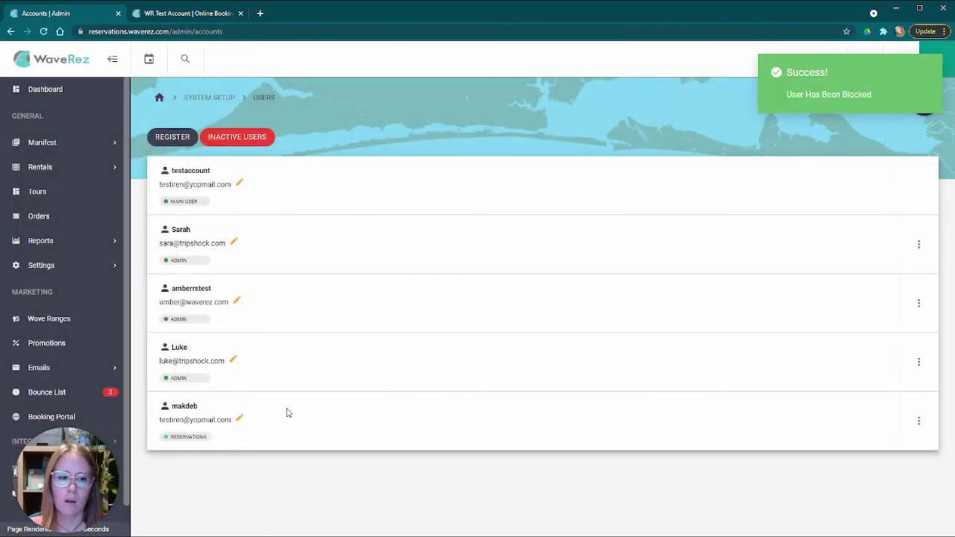
{"action": "left_click", "coordinate": [234, 360]}
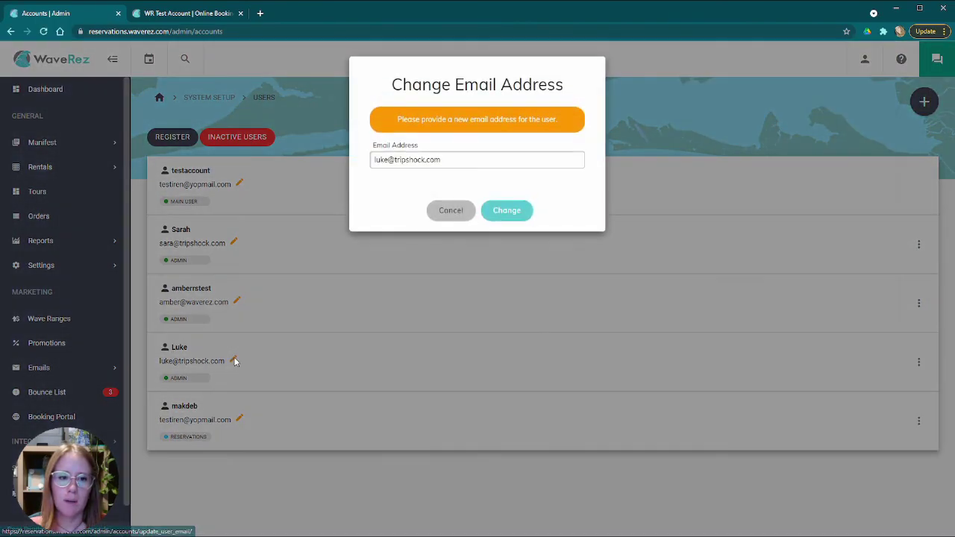
{"action": "left_click", "coordinate": [448, 214]}
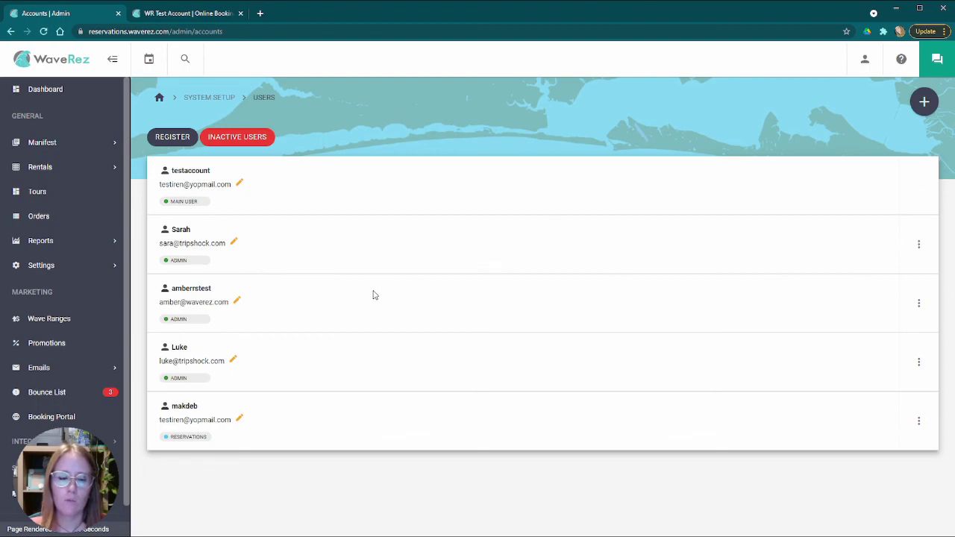
{"action": "left_click", "coordinate": [918, 246]}
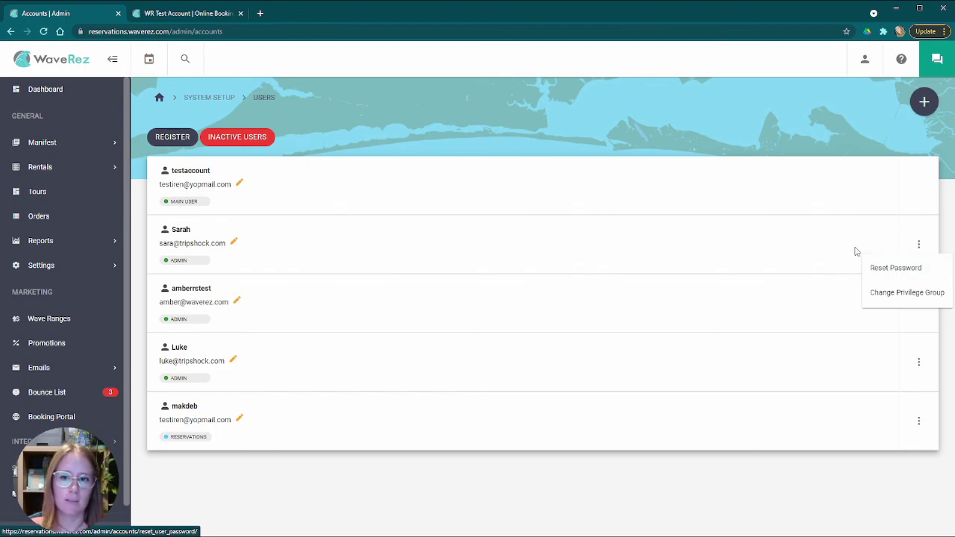
- Move the third user from Admin to Reservations in the Change User Privilege Group dialog
{"action": "left_click", "coordinate": [809, 212]}
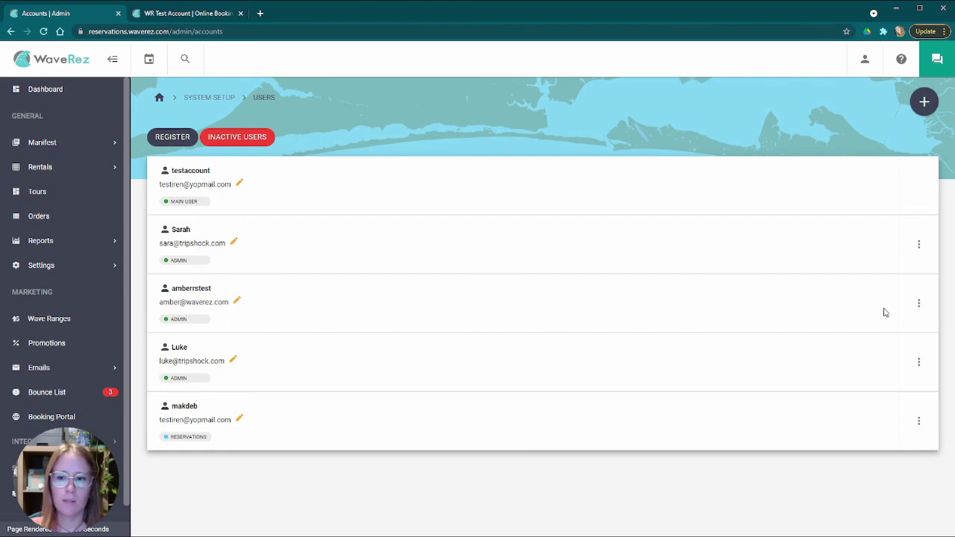
{"action": "left_click", "coordinate": [918, 303]}
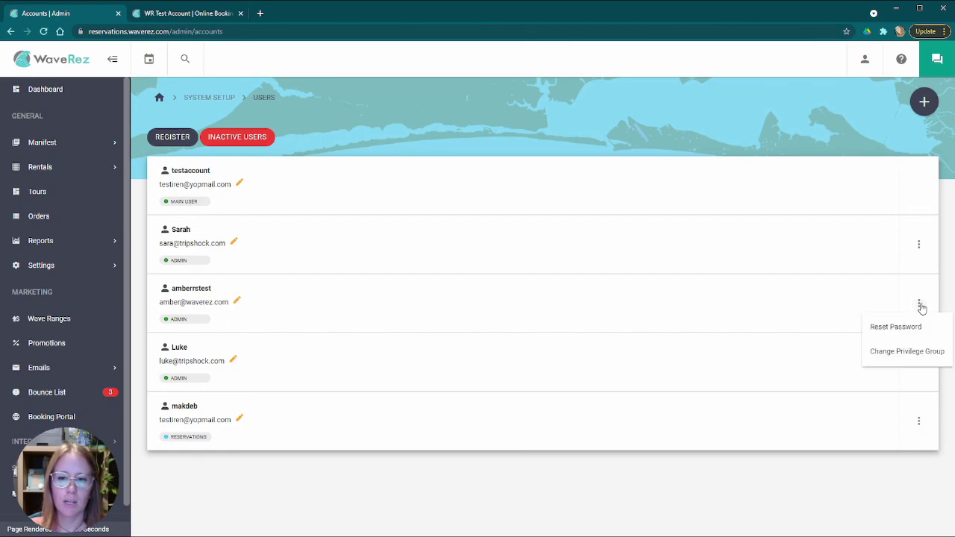
{"action": "left_click", "coordinate": [856, 302]}
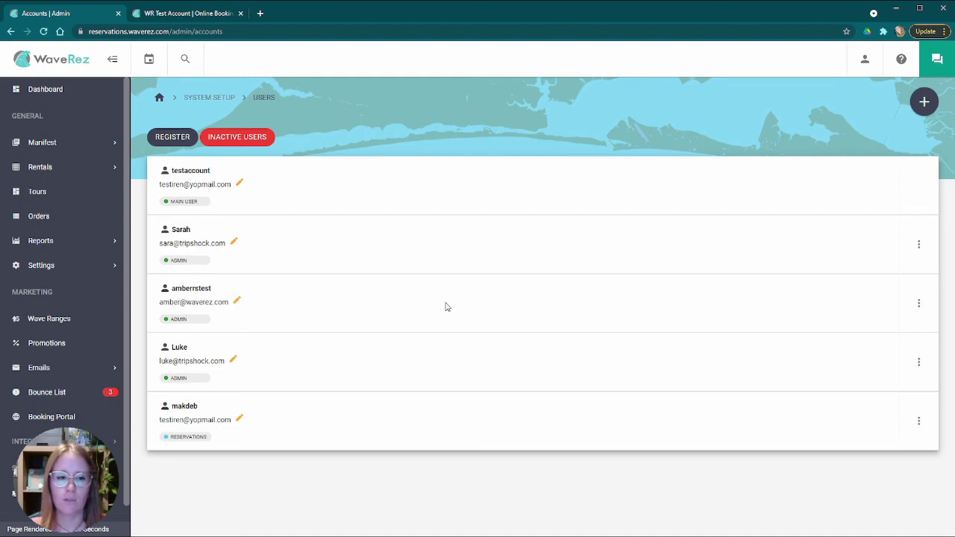
{"action": "scroll", "coordinate": [52, 224], "scroll_direction": "down", "scroll_amount": 1}
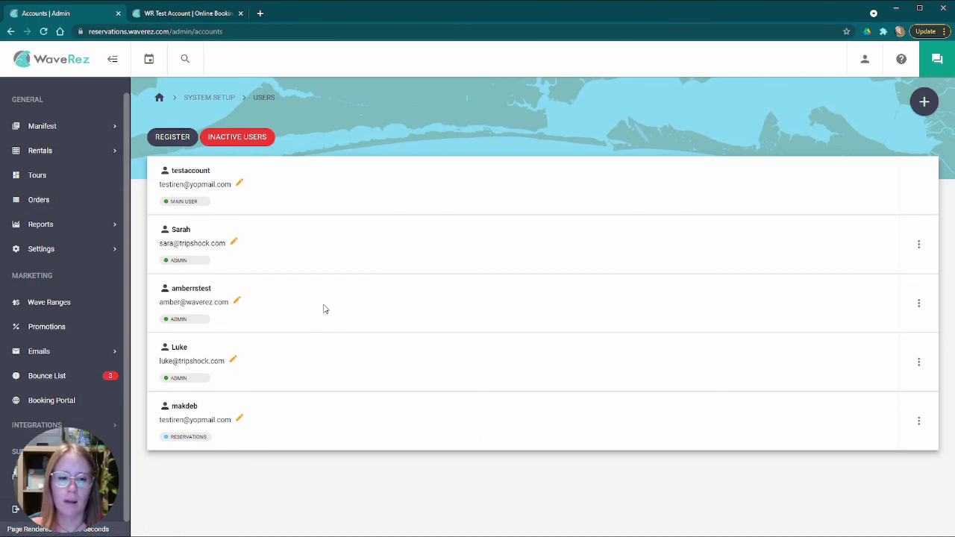
{"action": "left_click", "coordinate": [919, 303]}
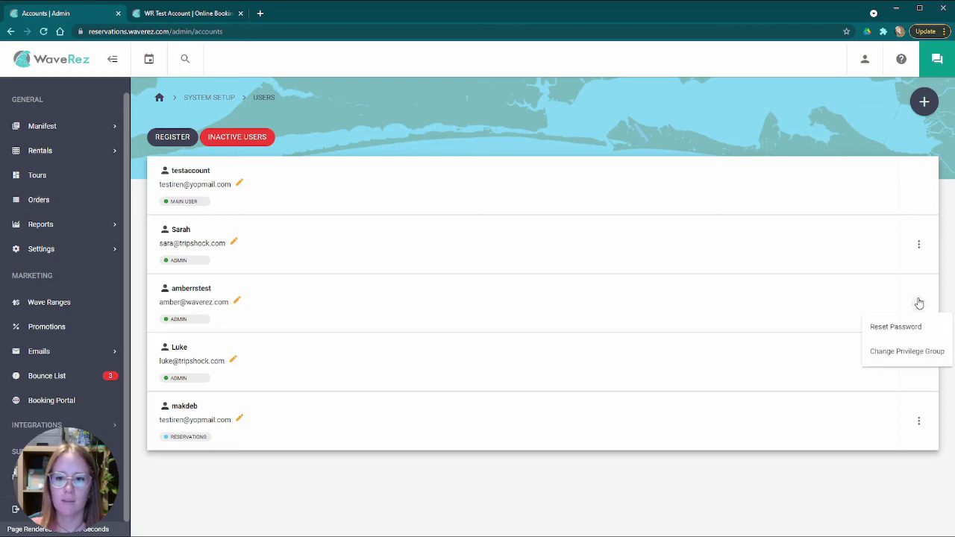
{"action": "left_click", "coordinate": [894, 354]}
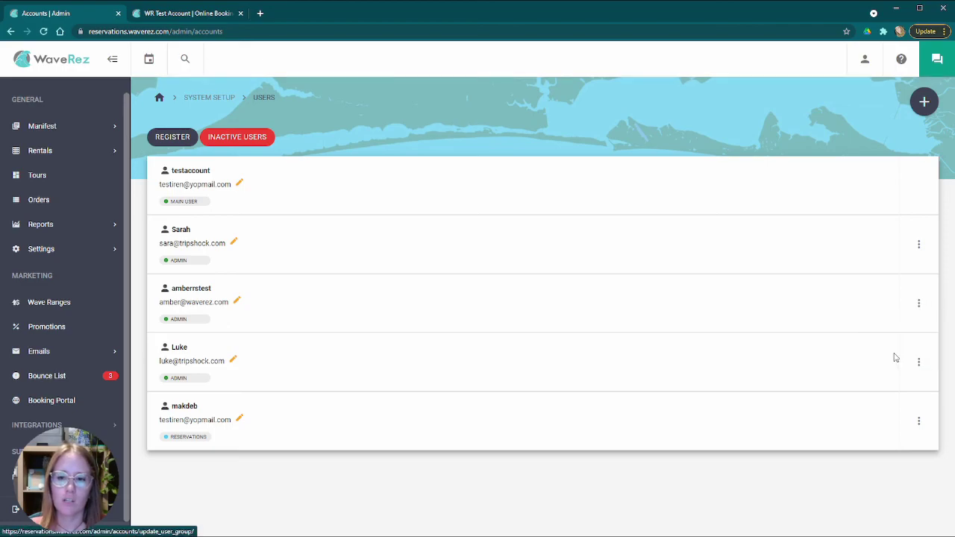
{"action": "left_click", "coordinate": [421, 267]}
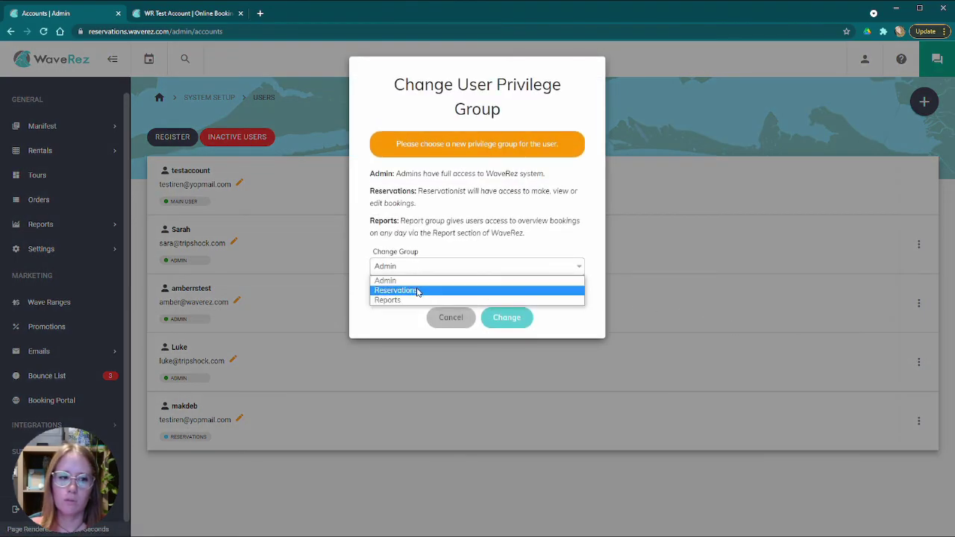
{"action": "left_click", "coordinate": [418, 291]}
{"action": "left_click", "coordinate": [497, 318]}
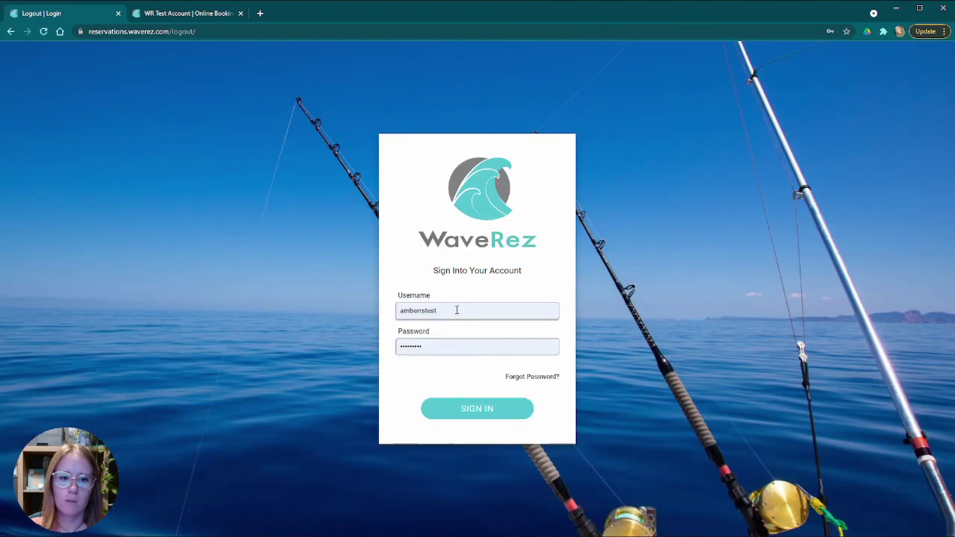
- Sign in with the restricted saved login, view the Bounce List, and open then close Support Live Chat
{"action": "left_click", "coordinate": [457, 309]}
{"action": "left_click", "coordinate": [457, 409]}
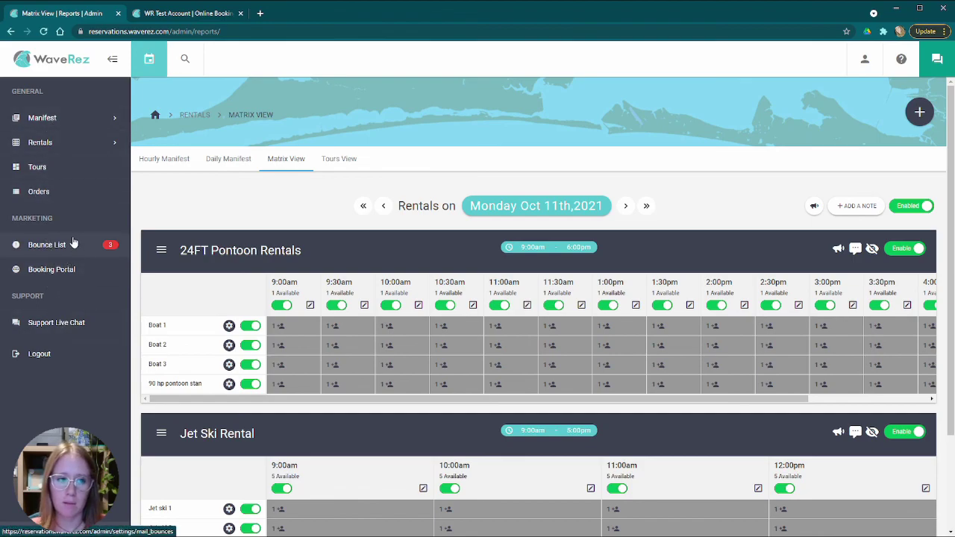
{"action": "left_click", "coordinate": [73, 244]}
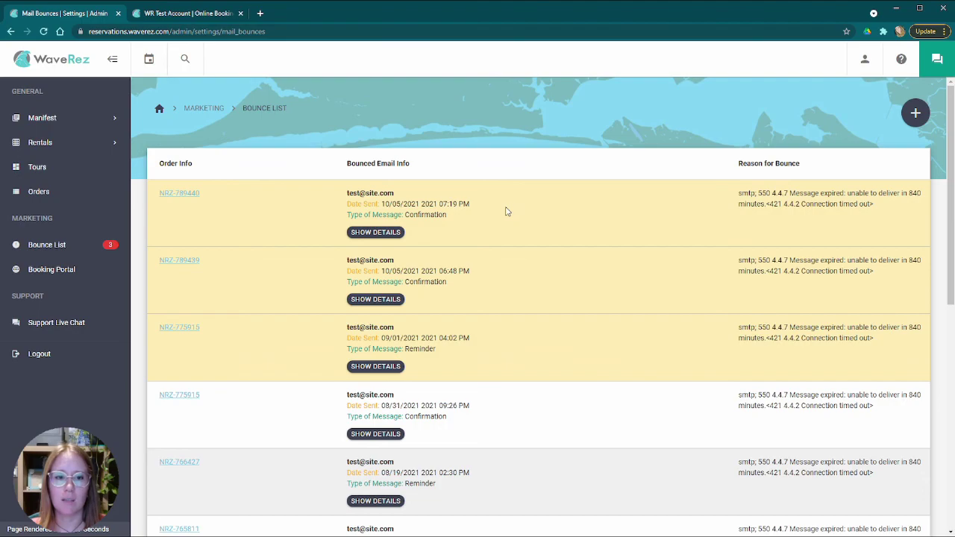
{"action": "scroll", "coordinate": [440, 273], "scroll_direction": "down", "scroll_amount": 4}
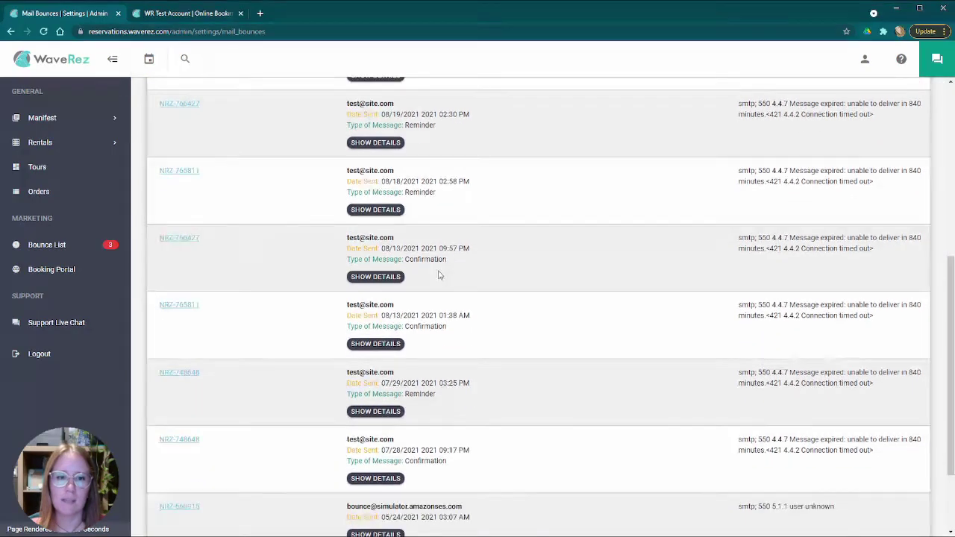
{"action": "scroll", "coordinate": [474, 262], "scroll_direction": "up", "scroll_amount": 4}
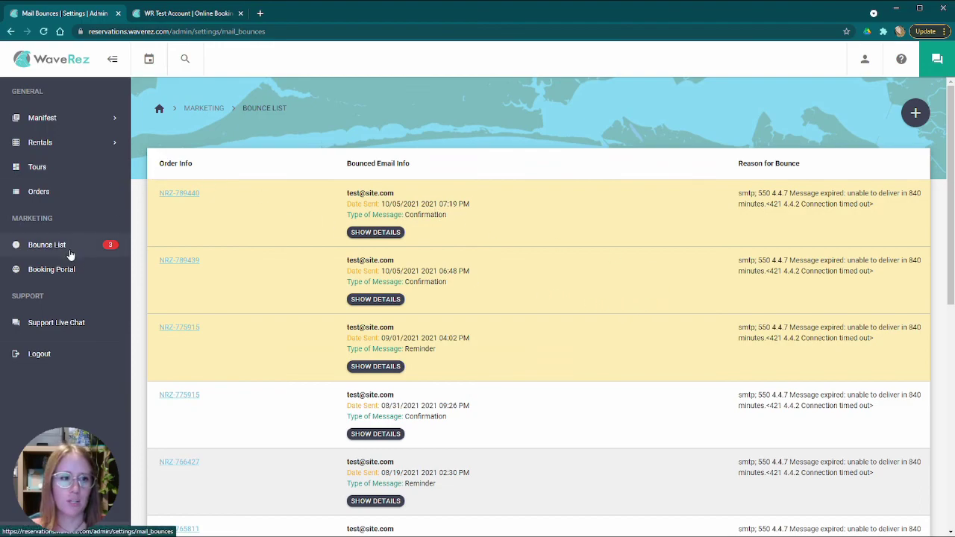
{"action": "left_click", "coordinate": [64, 326]}
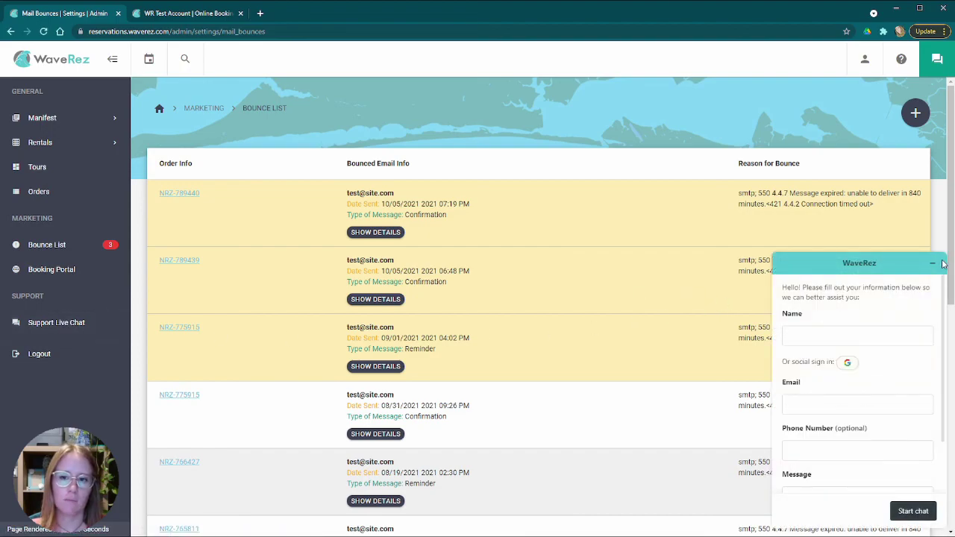
{"action": "left_click", "coordinate": [932, 262]}
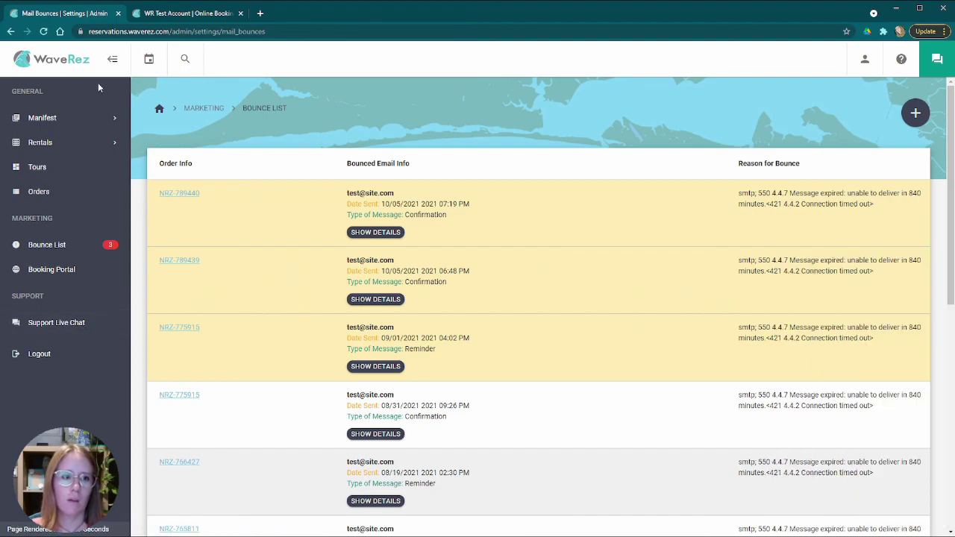
- Log out and sign back in with the full admin's saved login, landing on the Rentals Matrix View
{"action": "left_click", "coordinate": [45, 354]}
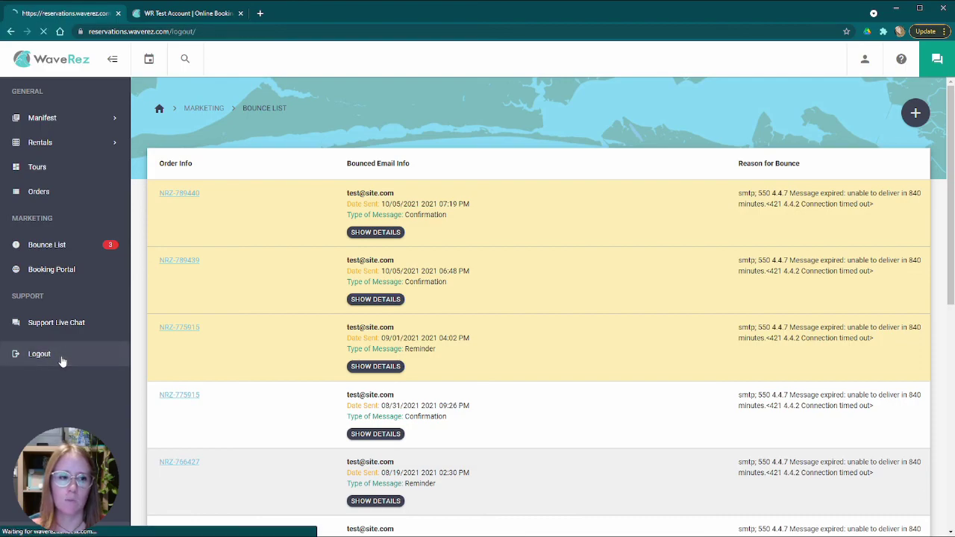
{"action": "left_click", "coordinate": [471, 306]}
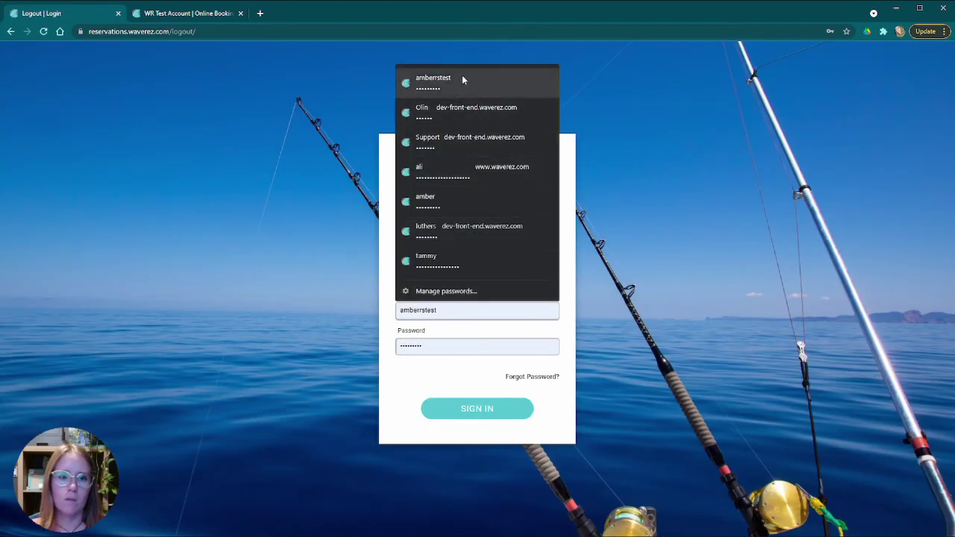
{"action": "left_click", "coordinate": [430, 200]}
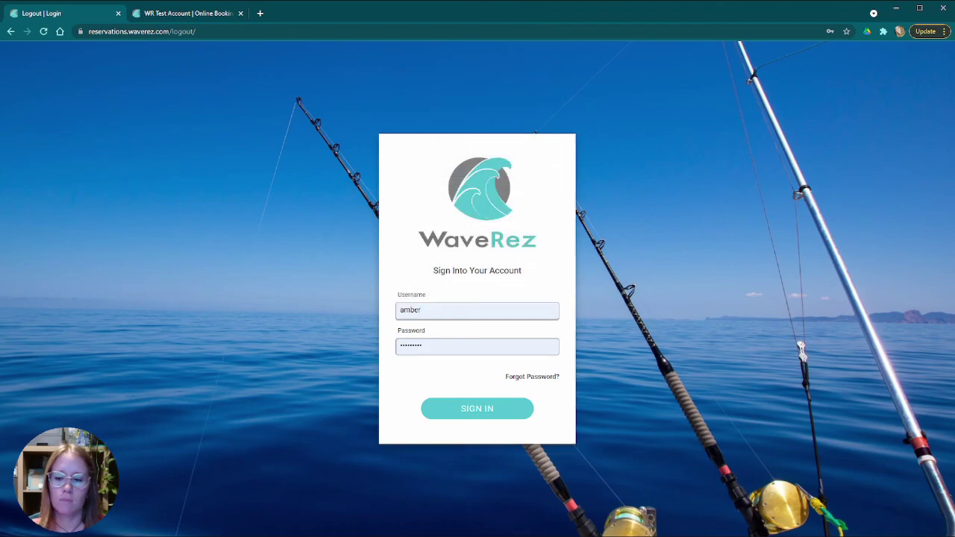
{"action": "key", "text": "Return"}
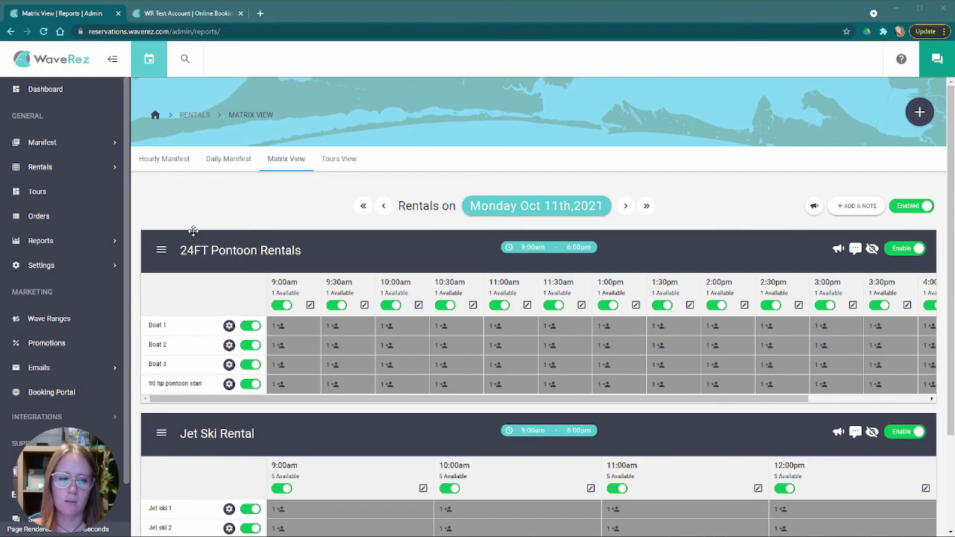
{"action": "scroll", "coordinate": [157, 249], "scroll_direction": "down", "scroll_amount": 2}
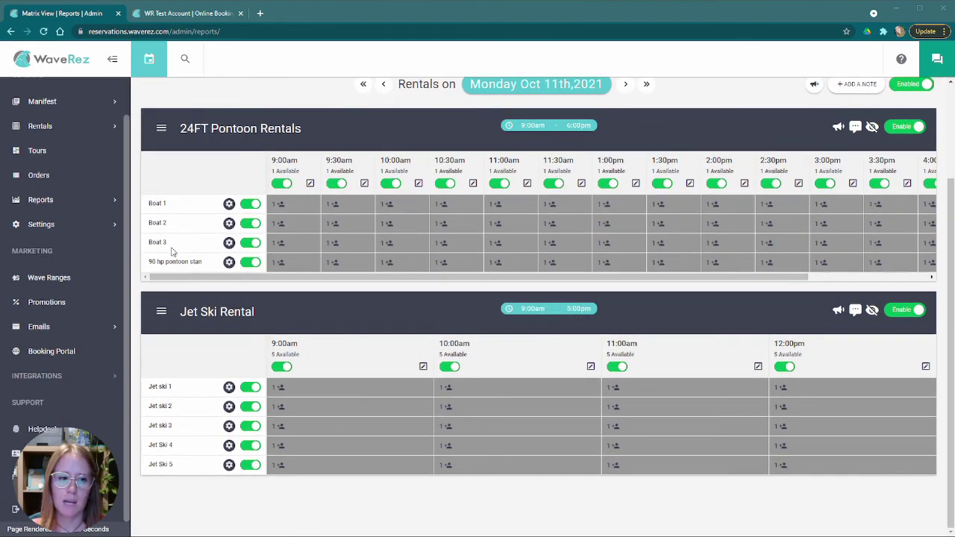
{"action": "scroll", "coordinate": [177, 251], "scroll_direction": "up", "scroll_amount": 2}
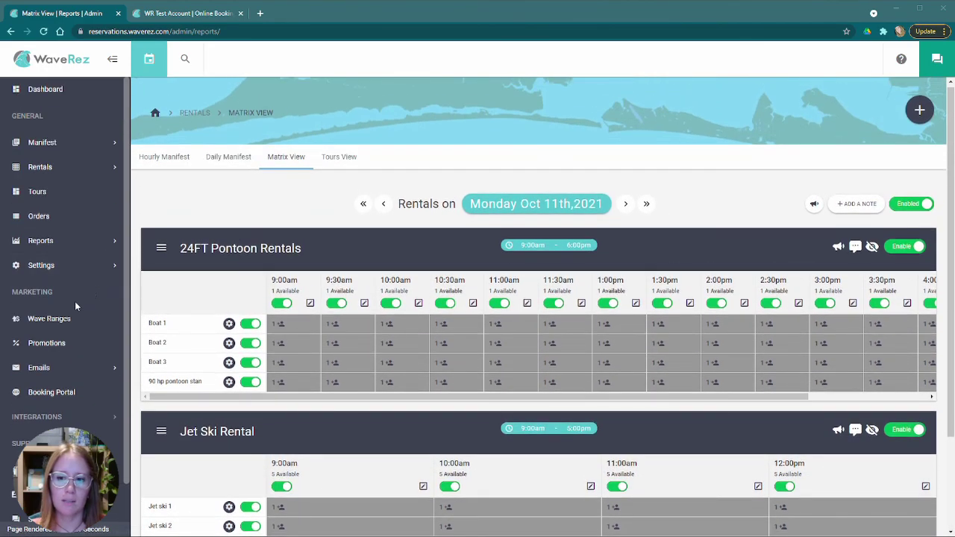
{"action": "scroll", "coordinate": [52, 314], "scroll_direction": "down", "scroll_amount": 1}
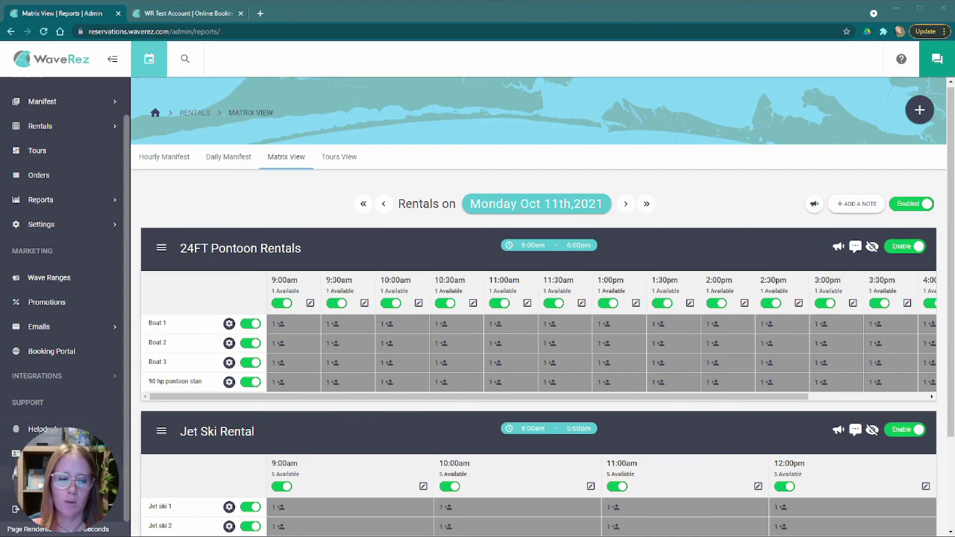
{"action": "scroll", "coordinate": [72, 381], "scroll_direction": "up", "scroll_amount": 1}
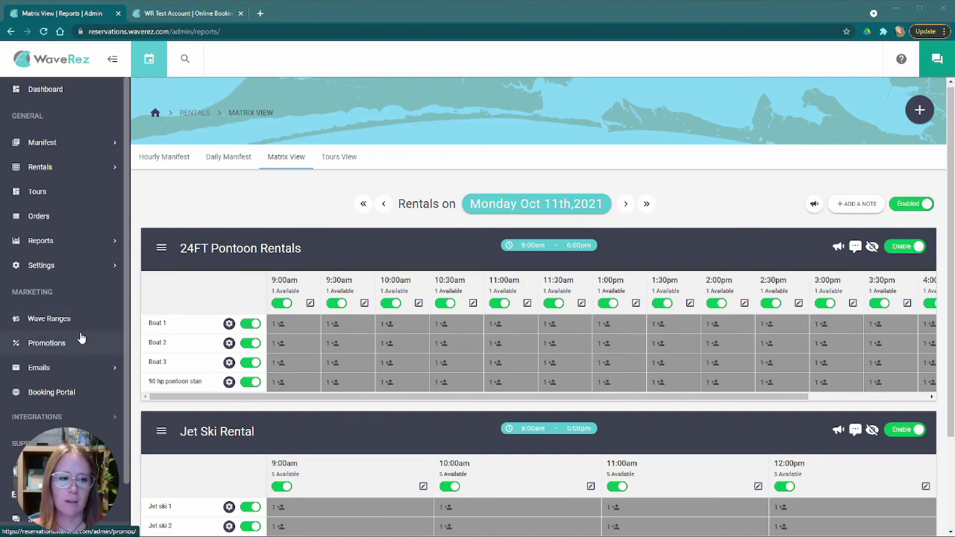
- Open Marketing > Wave Ranges to see the New Test DP dynamic price range
{"action": "scroll", "coordinate": [71, 329], "scroll_direction": "down", "scroll_amount": 1}
{"action": "left_click", "coordinate": [76, 275]}
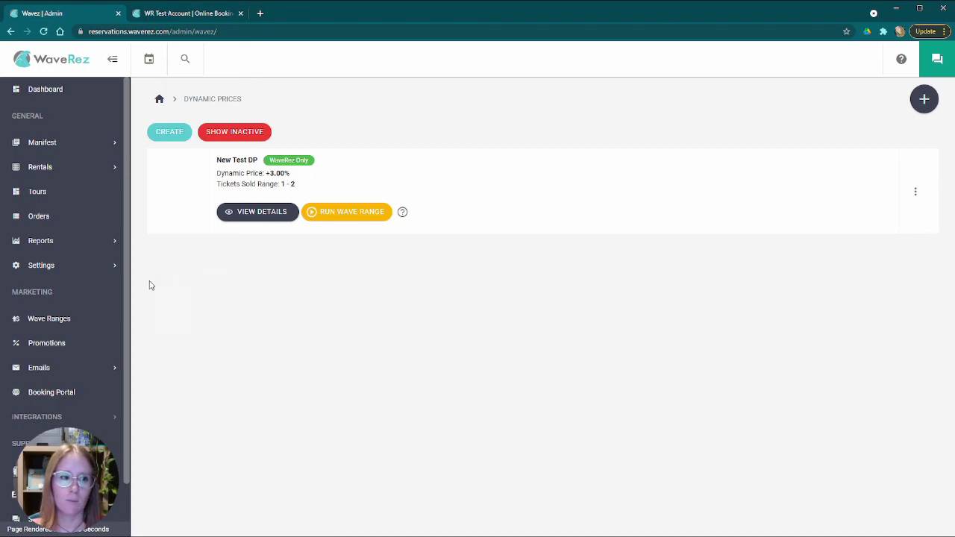
- Open the Promotions list showing comp comp, 10 Dollars Off and testing parasail promo
{"action": "scroll", "coordinate": [75, 298], "scroll_direction": "down", "scroll_amount": 1}
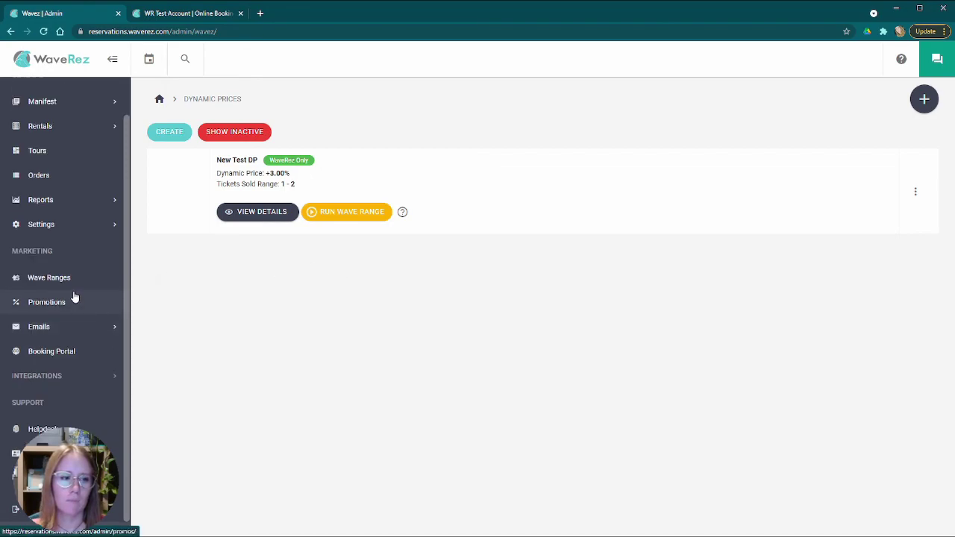
{"action": "left_click", "coordinate": [73, 302]}
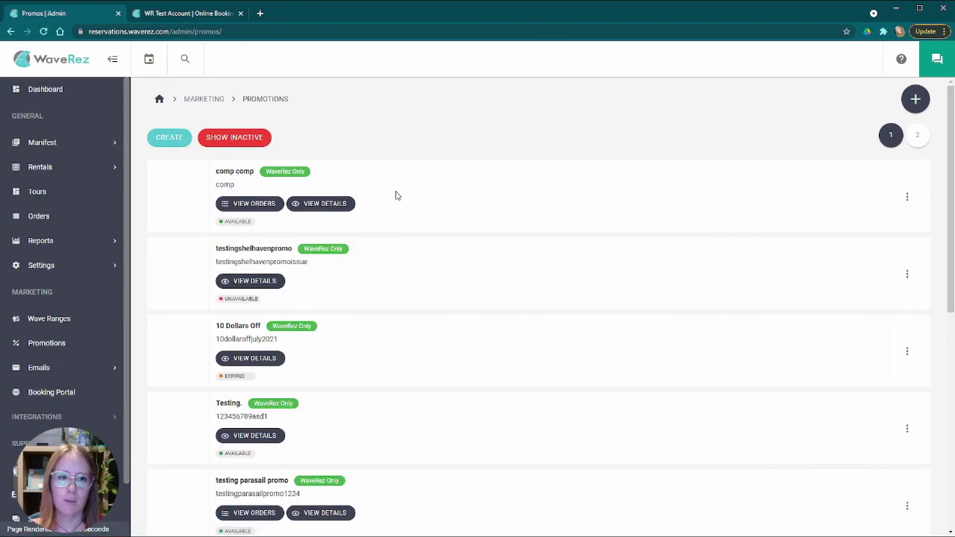
{"action": "scroll", "coordinate": [390, 351], "scroll_direction": "down", "scroll_amount": 7}
{"action": "scroll", "coordinate": [379, 341], "scroll_direction": "up", "scroll_amount": 7}
- Open and close the new promotion form, then expand Emails in the sidebar
{"action": "left_click", "coordinate": [169, 138]}
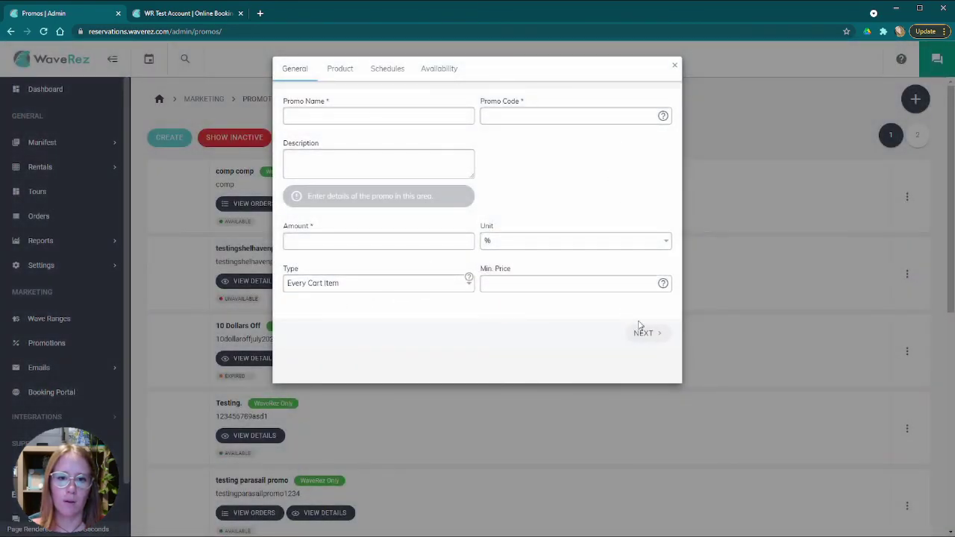
{"action": "left_click", "coordinate": [674, 67]}
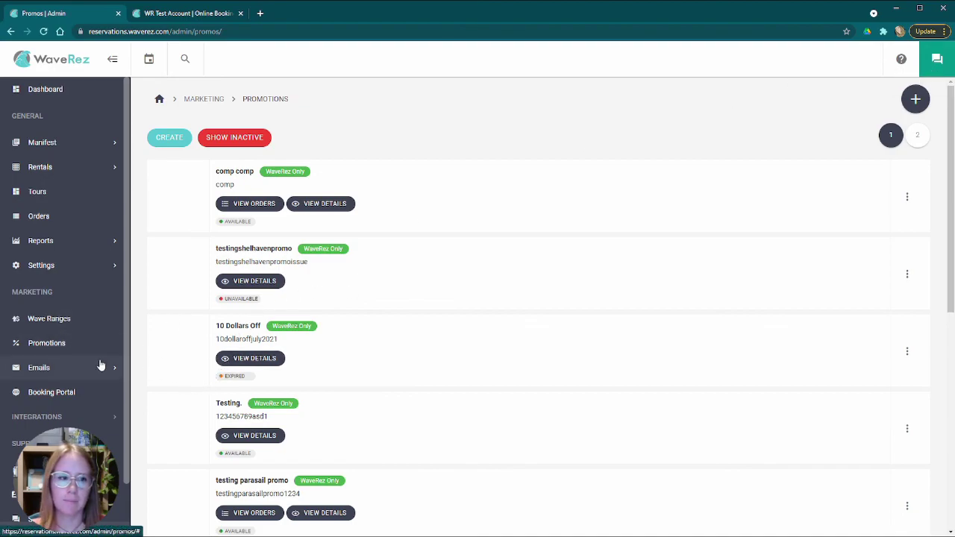
{"action": "left_click", "coordinate": [63, 369]}
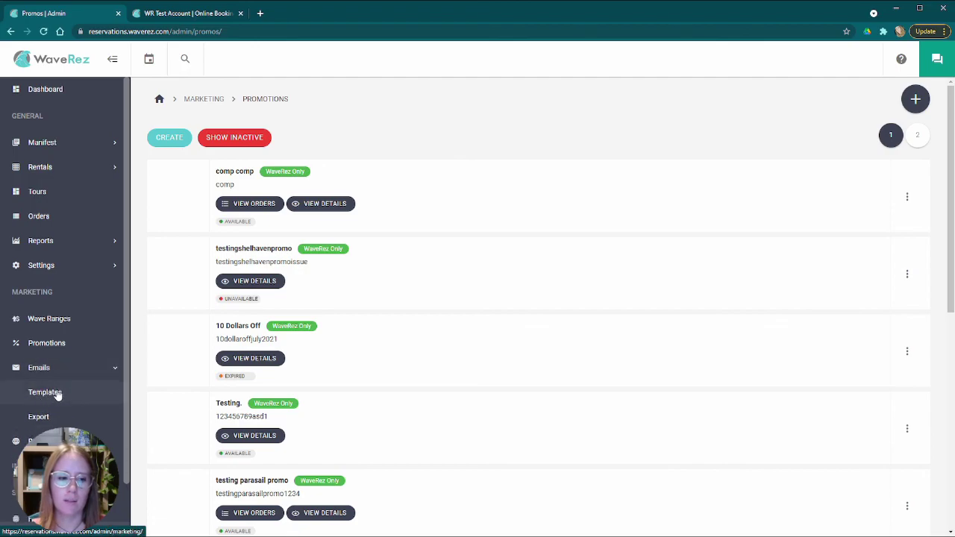
- Open the email templates and compare the Review, Reminder, Confirmation and Cancellation templates
{"action": "left_click", "coordinate": [58, 392]}
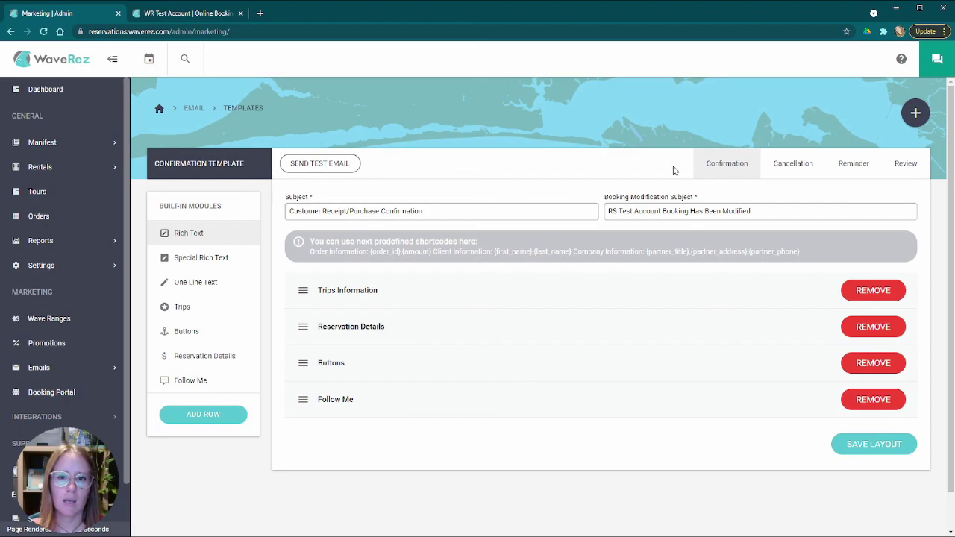
{"action": "left_click", "coordinate": [908, 164]}
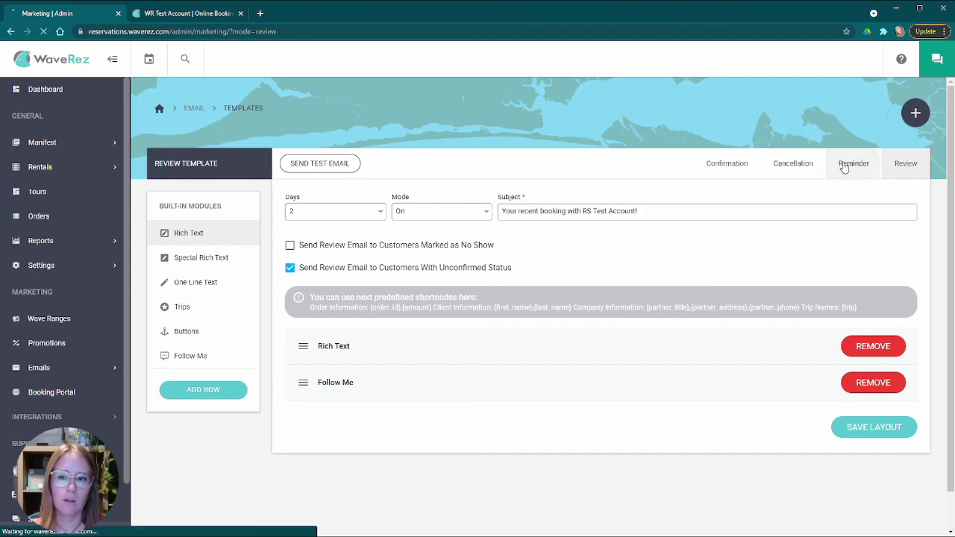
{"action": "left_click", "coordinate": [851, 166]}
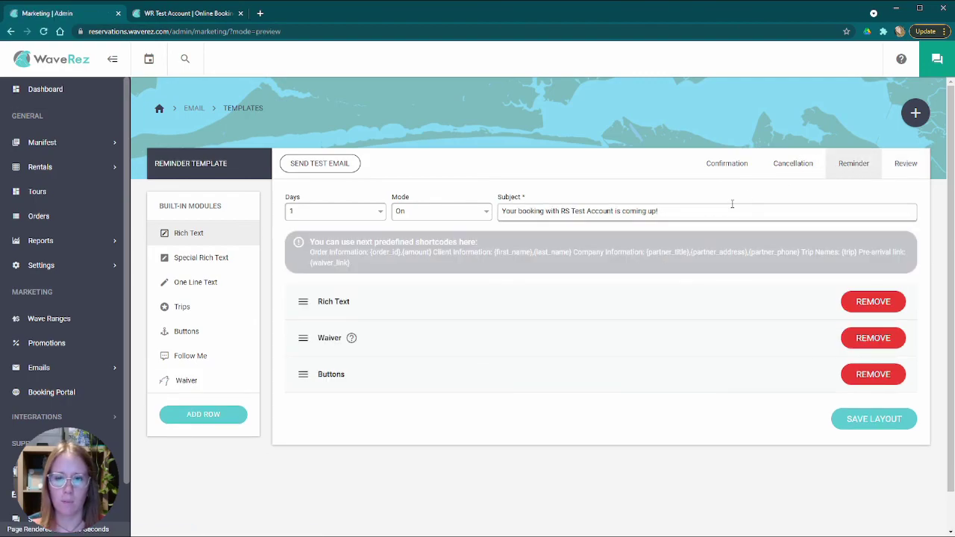
{"action": "left_click", "coordinate": [725, 162]}
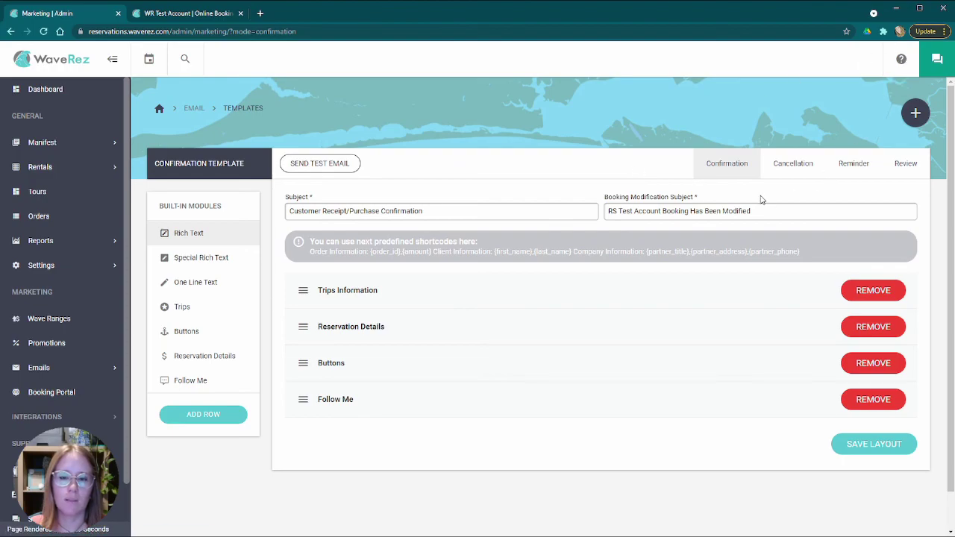
{"action": "left_click", "coordinate": [801, 174]}
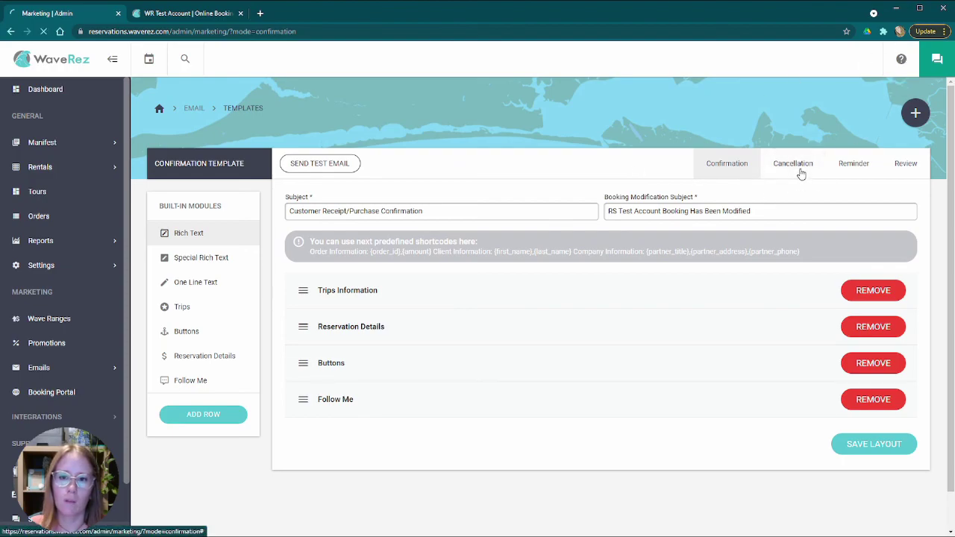
{"action": "left_click", "coordinate": [858, 165]}
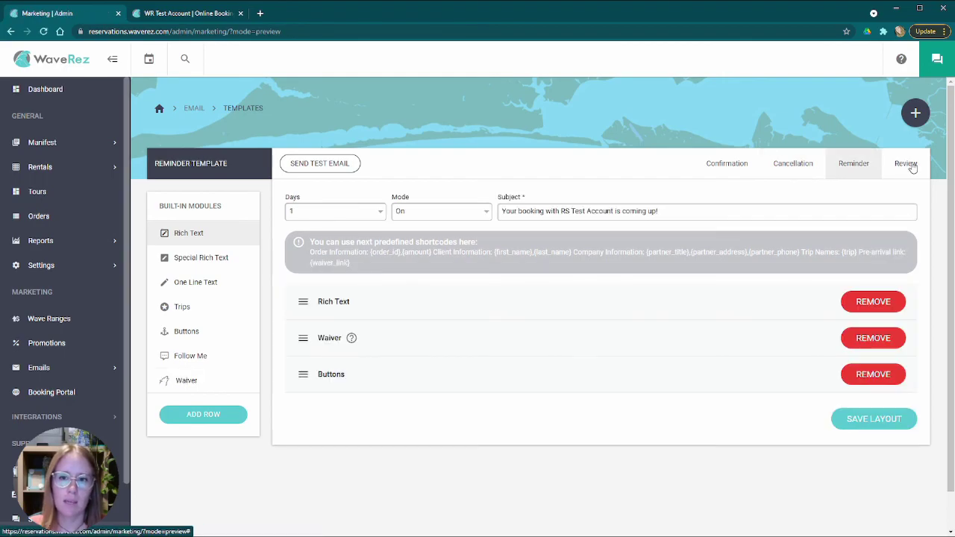
{"action": "left_click", "coordinate": [908, 165]}
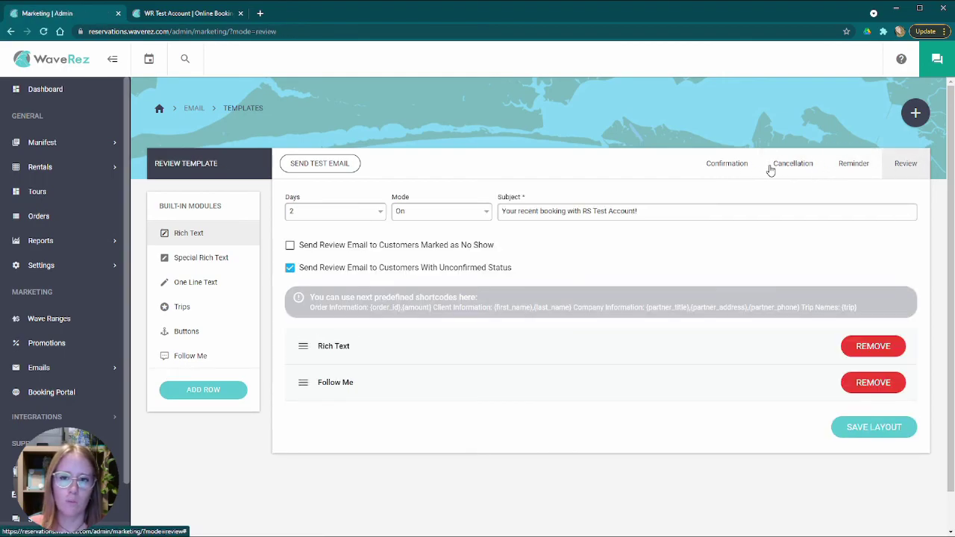
{"action": "left_click", "coordinate": [800, 165]}
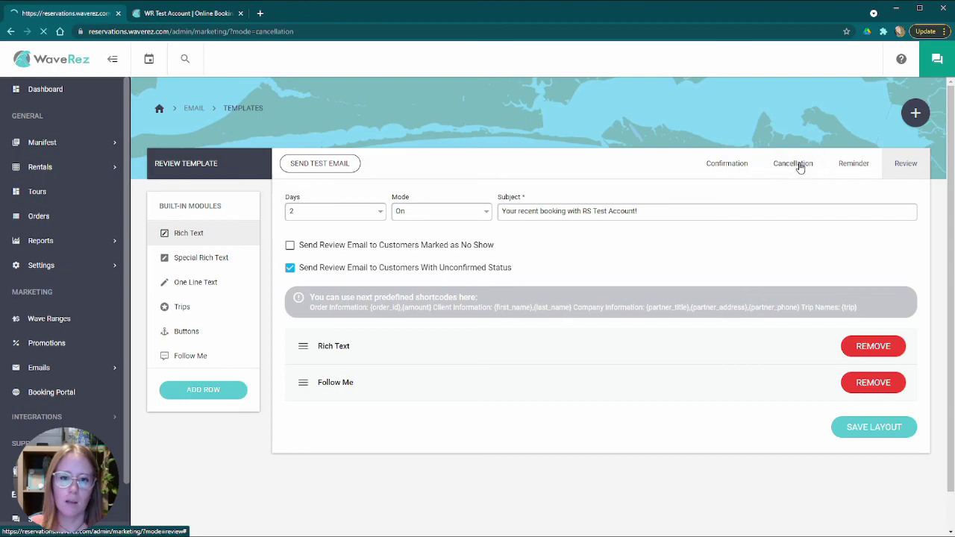
- Recheck the Reminder, Review and Confirmation templates, settling on the Cancellation Notice template
{"action": "left_click", "coordinate": [847, 166]}
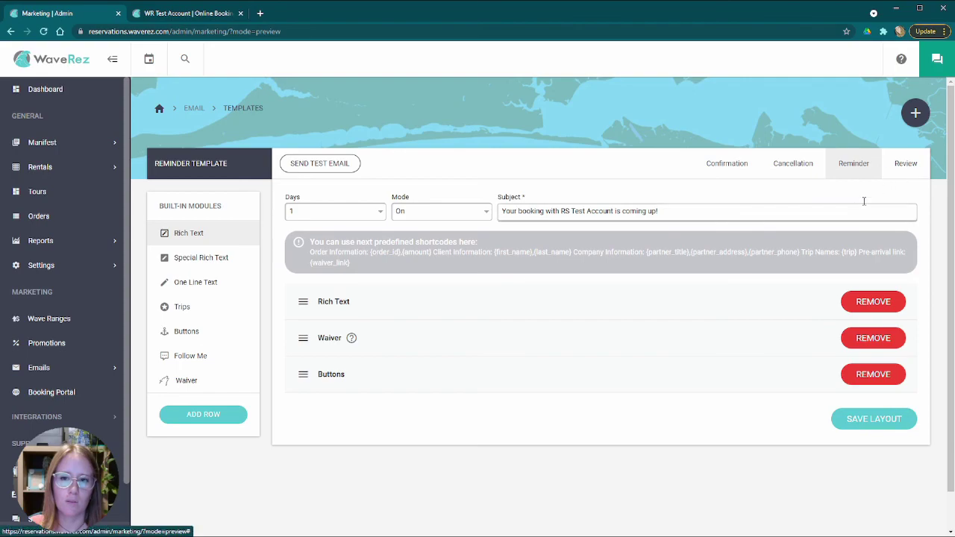
{"action": "left_click", "coordinate": [906, 163]}
{"action": "left_click", "coordinate": [736, 166]}
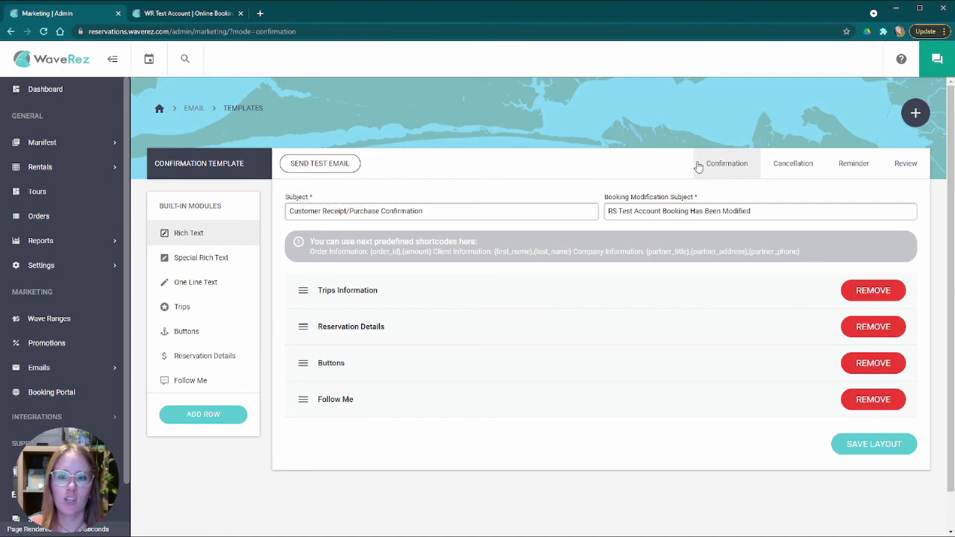
{"action": "left_click", "coordinate": [805, 164]}
{"action": "left_click", "coordinate": [728, 168]}
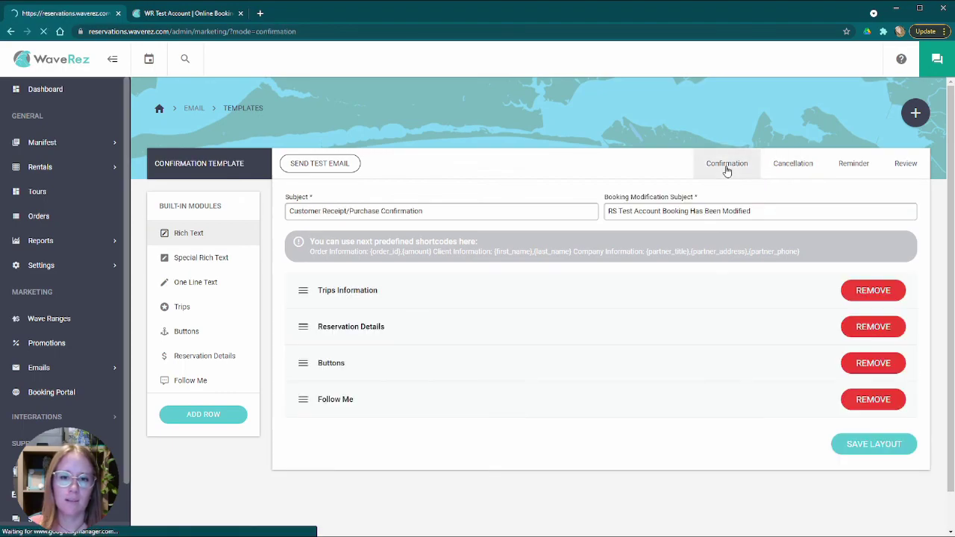
{"action": "left_click", "coordinate": [795, 164]}
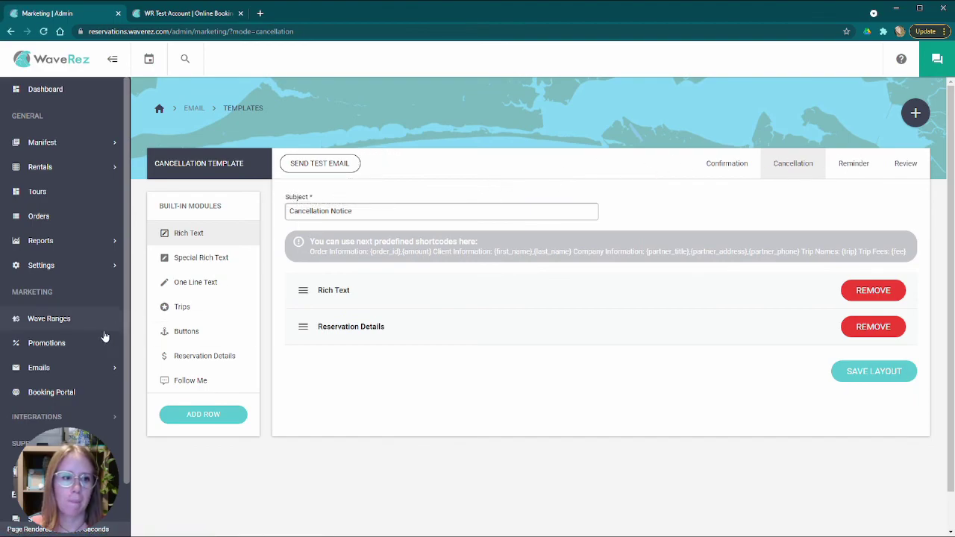
{"action": "left_click", "coordinate": [72, 363]}
{"action": "scroll", "coordinate": [65, 405], "scroll_direction": "down", "scroll_amount": 2}
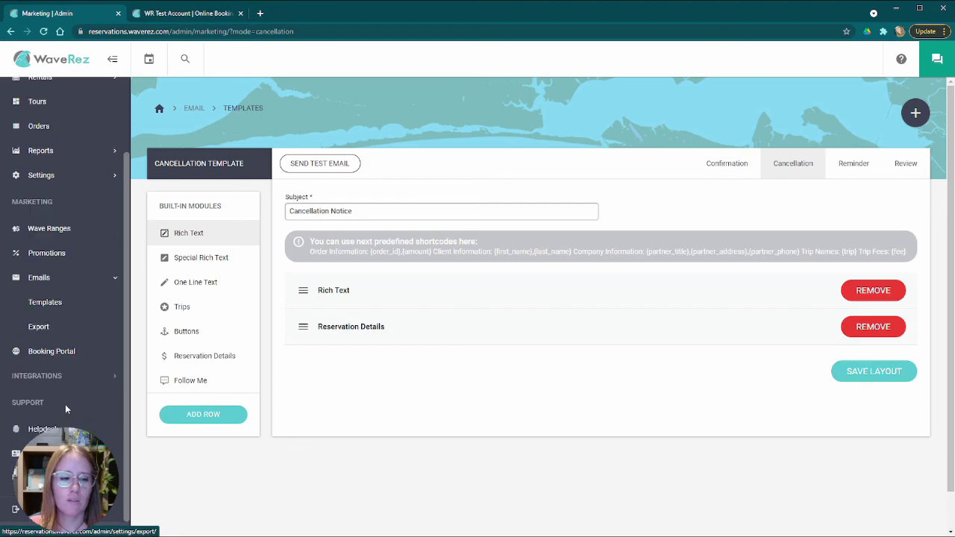
- Open the Emails > Export page for exporting the email address list as CSV
{"action": "left_click", "coordinate": [65, 329]}
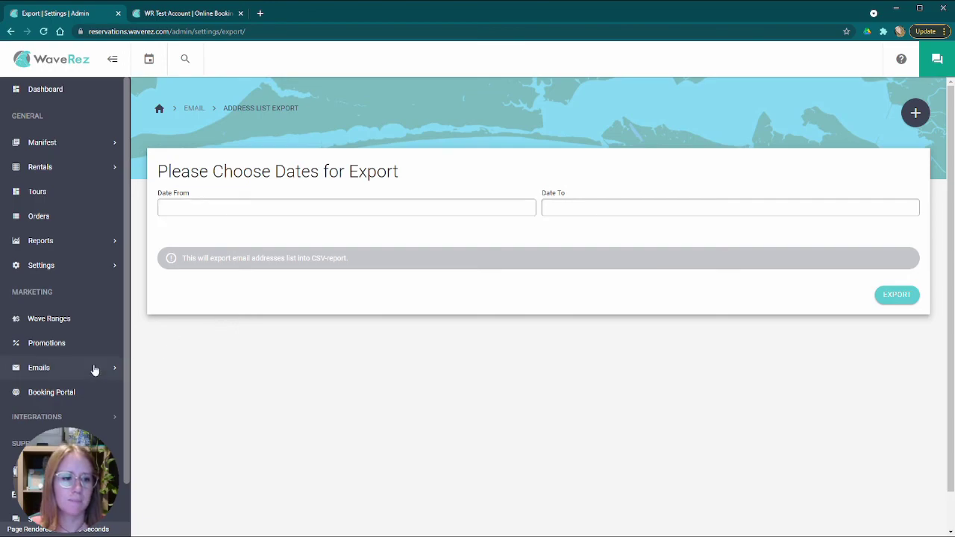
{"action": "scroll", "coordinate": [79, 376], "scroll_direction": "down", "scroll_amount": 1}
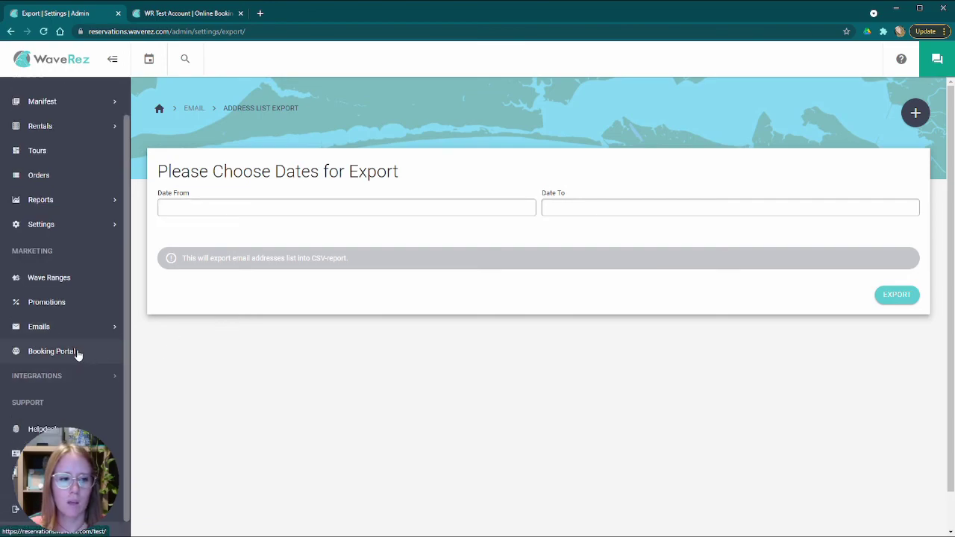
{"action": "left_click", "coordinate": [72, 378]}
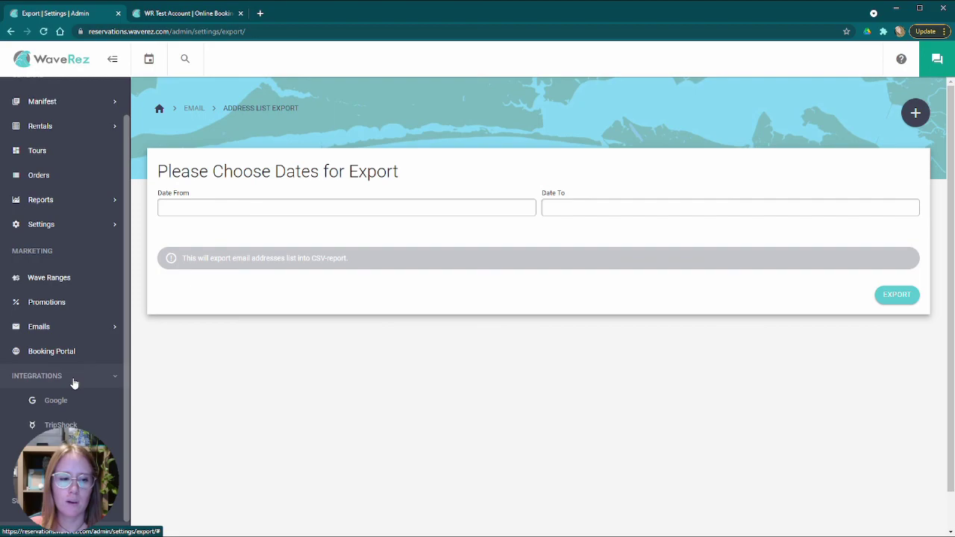
{"action": "scroll", "coordinate": [73, 383], "scroll_direction": "down", "scroll_amount": 3}
- Visit the Google Reserve, TripShock and Wave Logic integration pages in turn
{"action": "left_click", "coordinate": [70, 305]}
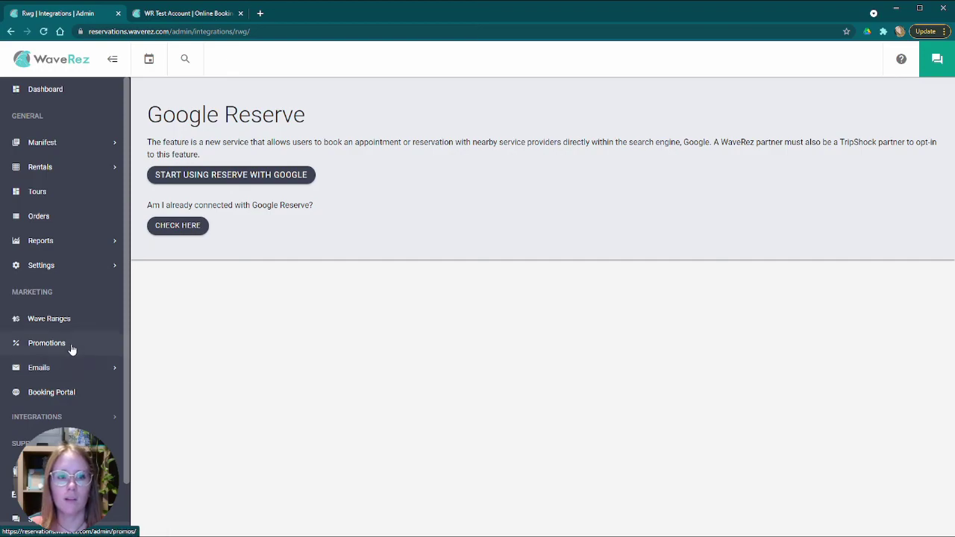
{"action": "scroll", "coordinate": [76, 388], "scroll_direction": "down", "scroll_amount": 1}
{"action": "left_click", "coordinate": [75, 377]}
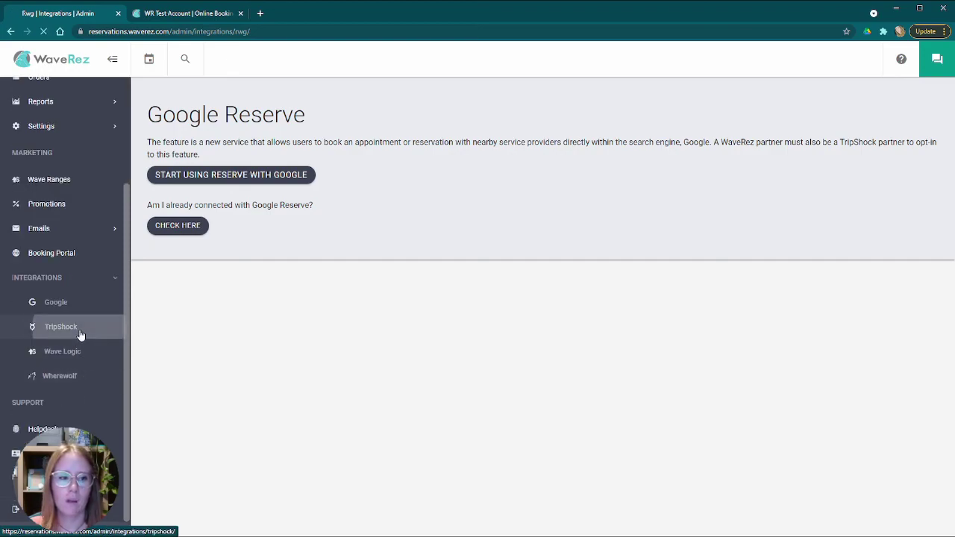
{"action": "left_click", "coordinate": [79, 332]}
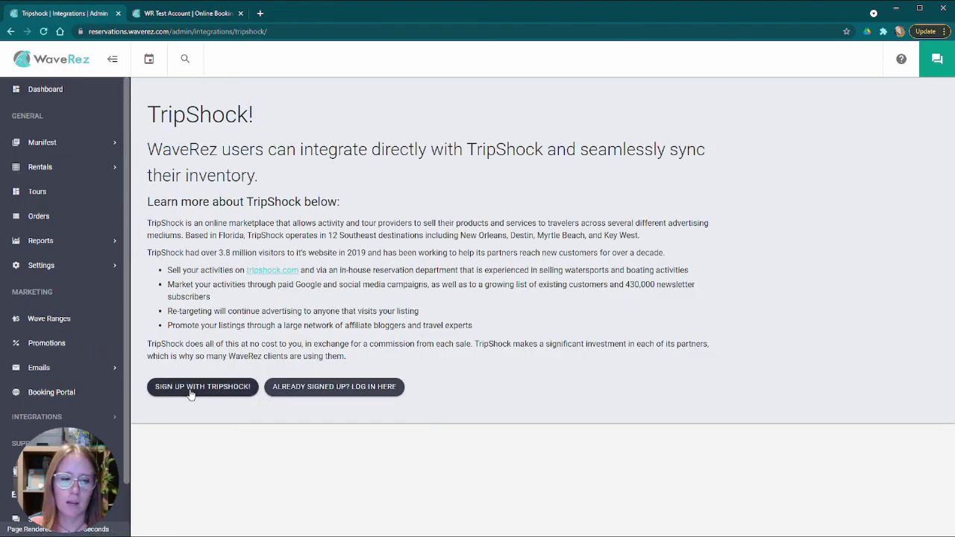
{"action": "scroll", "coordinate": [72, 376], "scroll_direction": "down", "scroll_amount": 1}
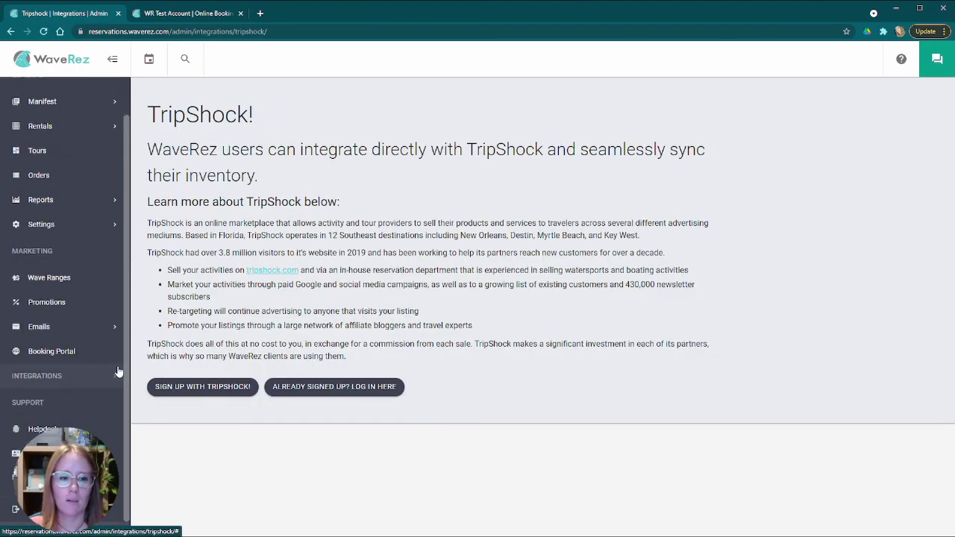
{"action": "left_click", "coordinate": [75, 375]}
{"action": "scroll", "coordinate": [79, 366], "scroll_direction": "down", "scroll_amount": 2}
{"action": "left_click", "coordinate": [81, 351]}
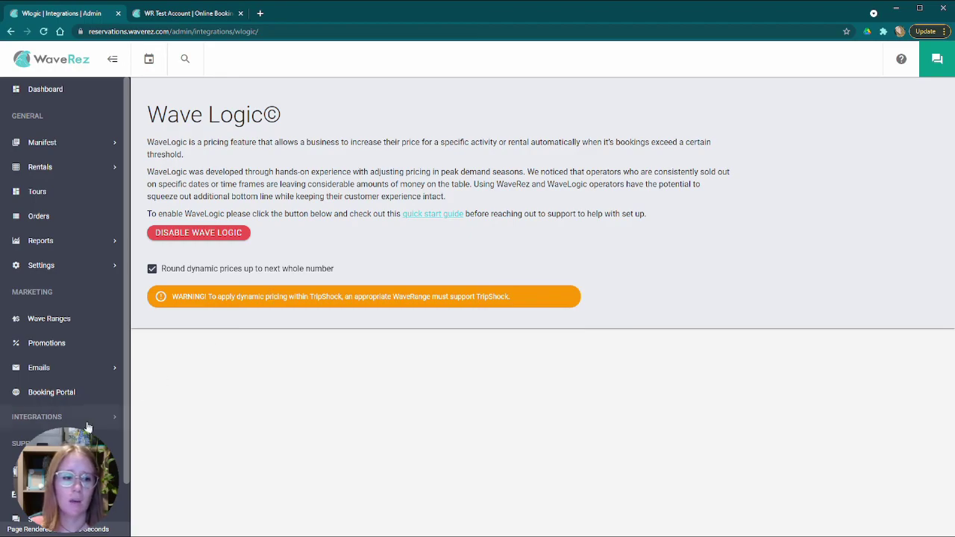
{"action": "scroll", "coordinate": [81, 415], "scroll_direction": "down", "scroll_amount": 1}
- Open the Wherewolf integration, showing its Client ID and 24FT Pontoon Rentals as the ticked activity
{"action": "left_click", "coordinate": [67, 375]}
{"action": "scroll", "coordinate": [75, 393], "scroll_direction": "down", "scroll_amount": 2}
{"action": "left_click", "coordinate": [75, 376]}
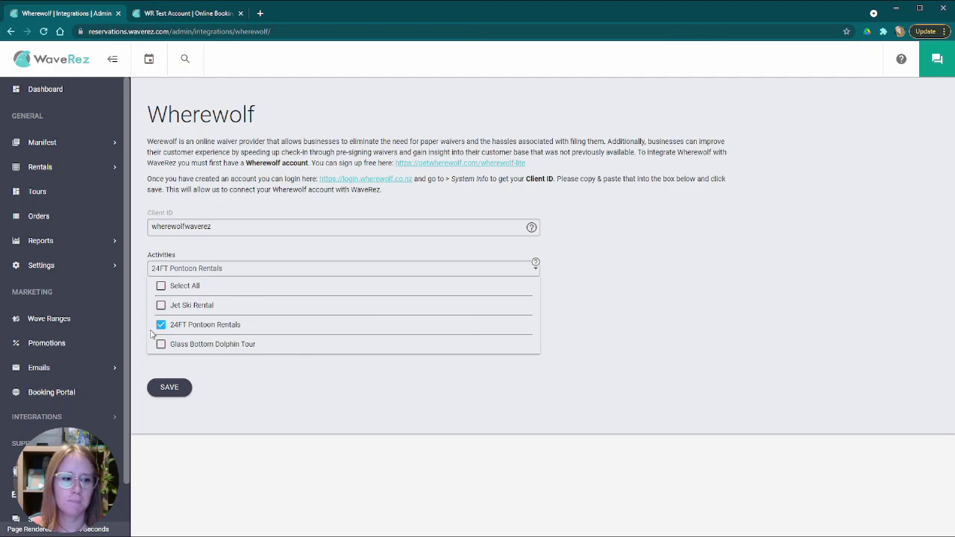
{"action": "scroll", "coordinate": [92, 391], "scroll_direction": "down", "scroll_amount": 1}
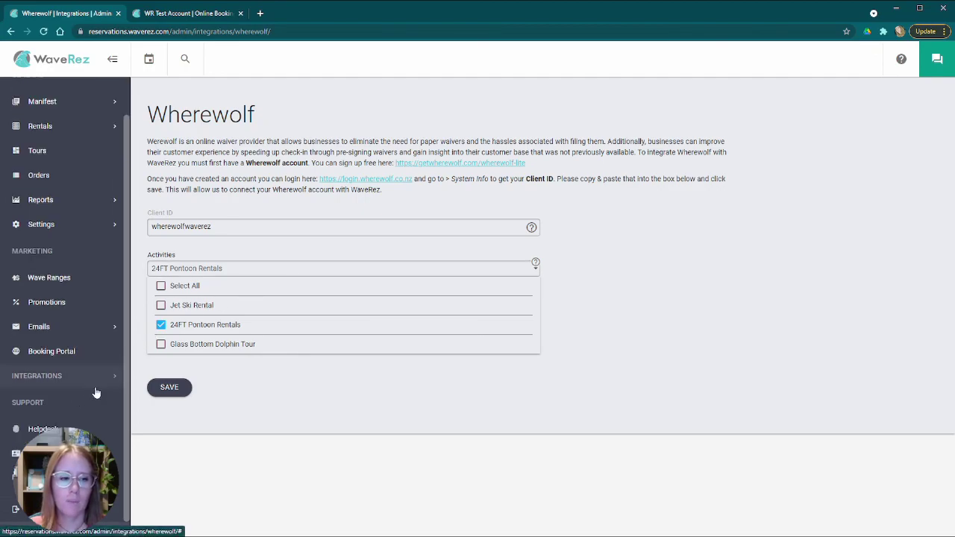
{"action": "left_click", "coordinate": [79, 378]}
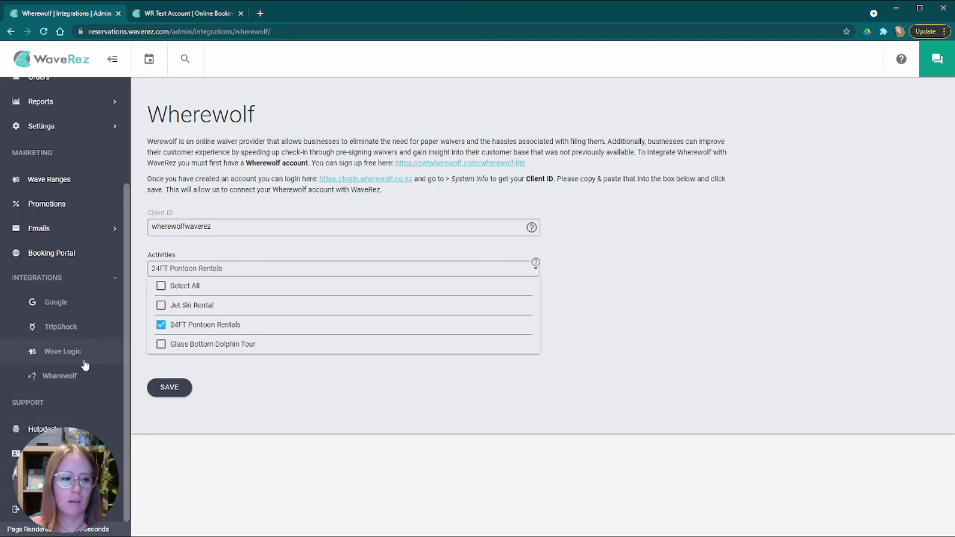
{"action": "scroll", "coordinate": [70, 399], "scroll_direction": "up", "scroll_amount": 3}
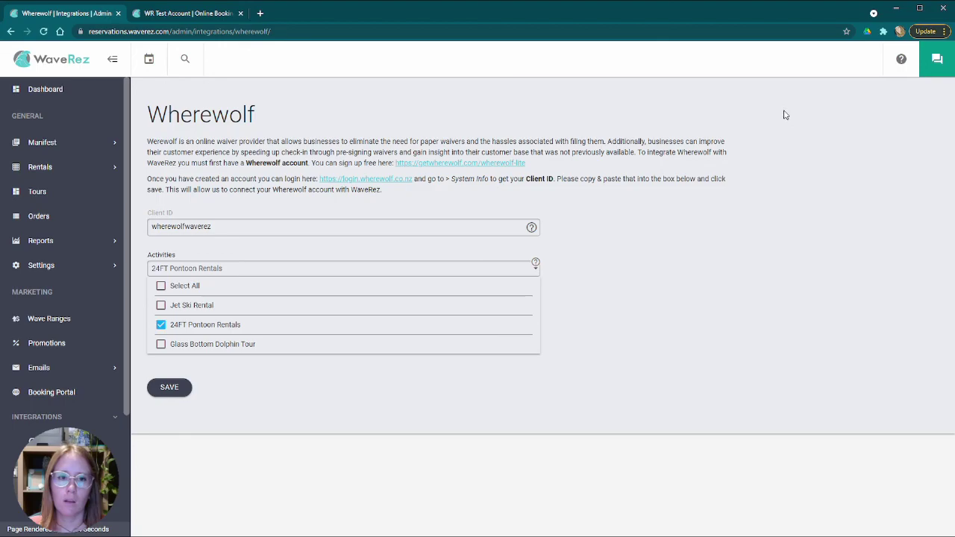
- Return to the Rentals Matrix View for Monday Oct 11th, 2021 via the WaveRez logo
{"action": "left_click", "coordinate": [69, 59]}
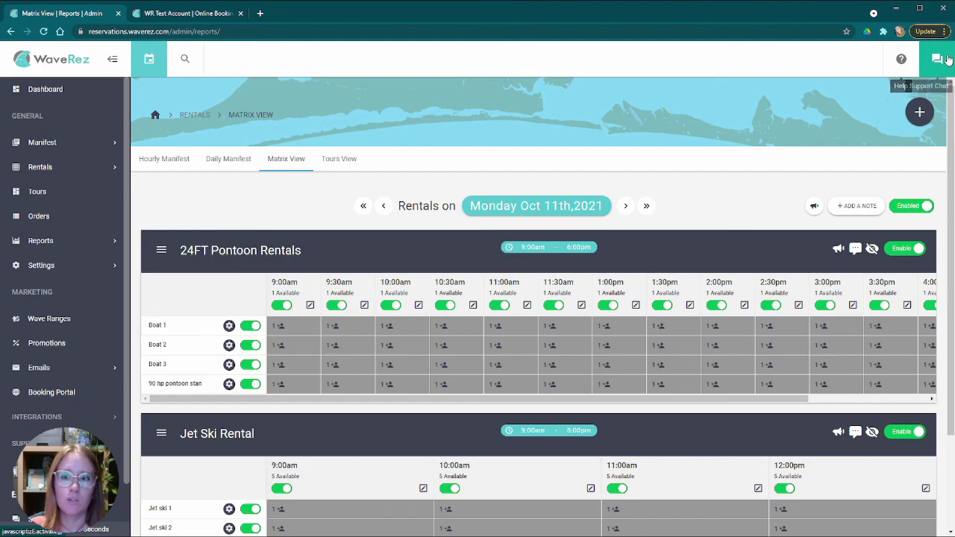
{"action": "left_click", "coordinate": [944, 60]}
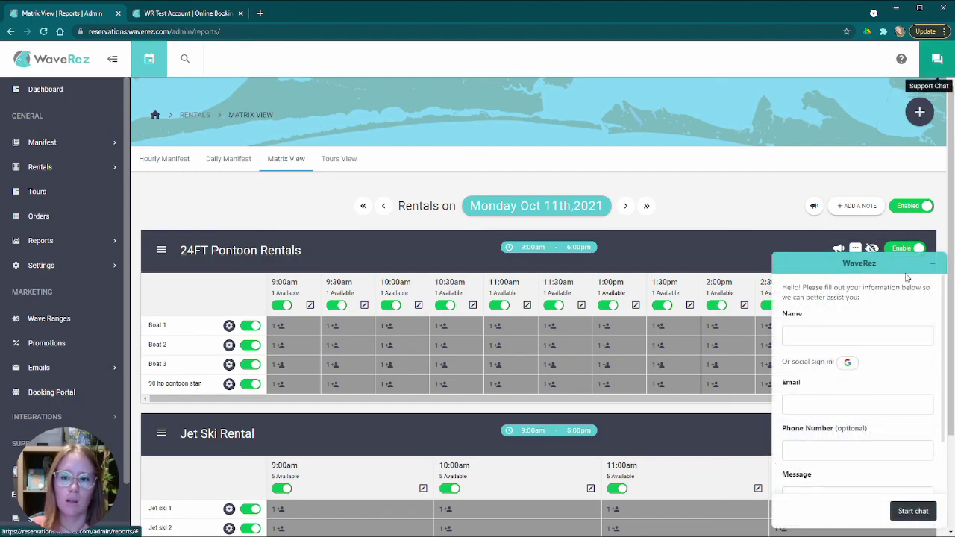
{"action": "left_click", "coordinate": [936, 266]}
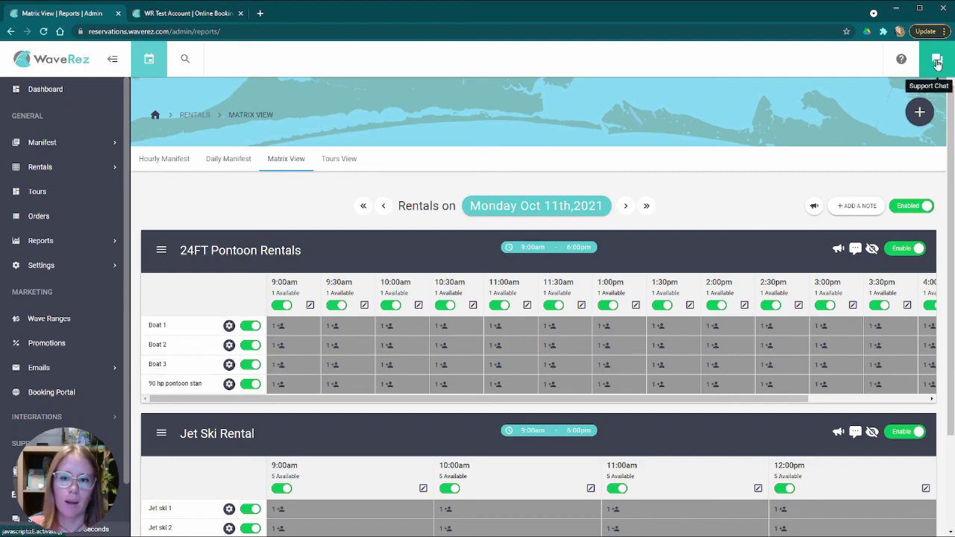
{"action": "left_click", "coordinate": [935, 59]}
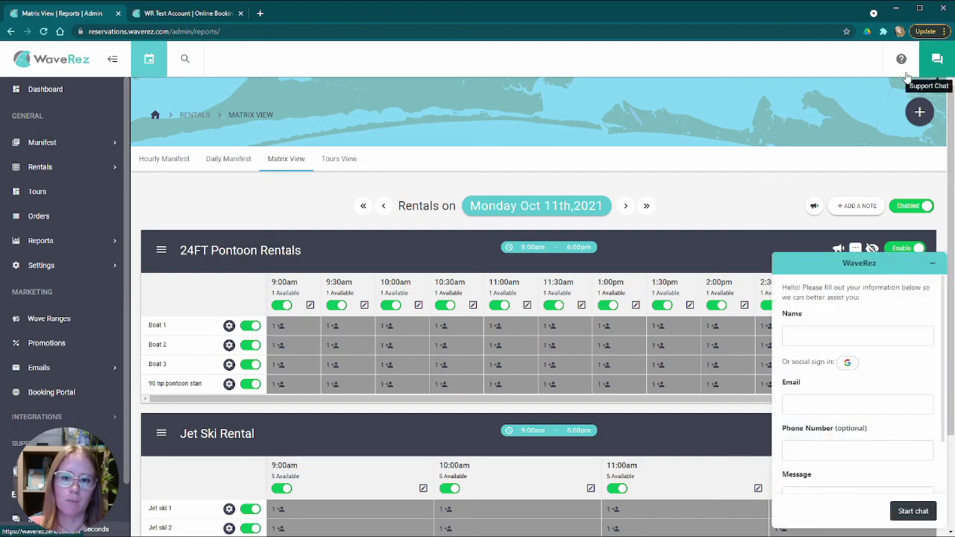
{"action": "left_click", "coordinate": [932, 263]}
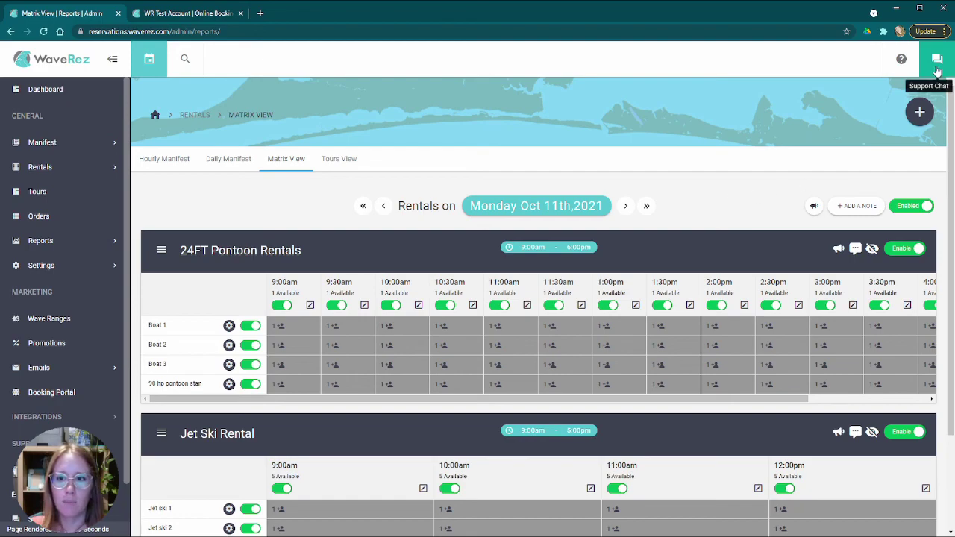
{"action": "left_click", "coordinate": [937, 59]}
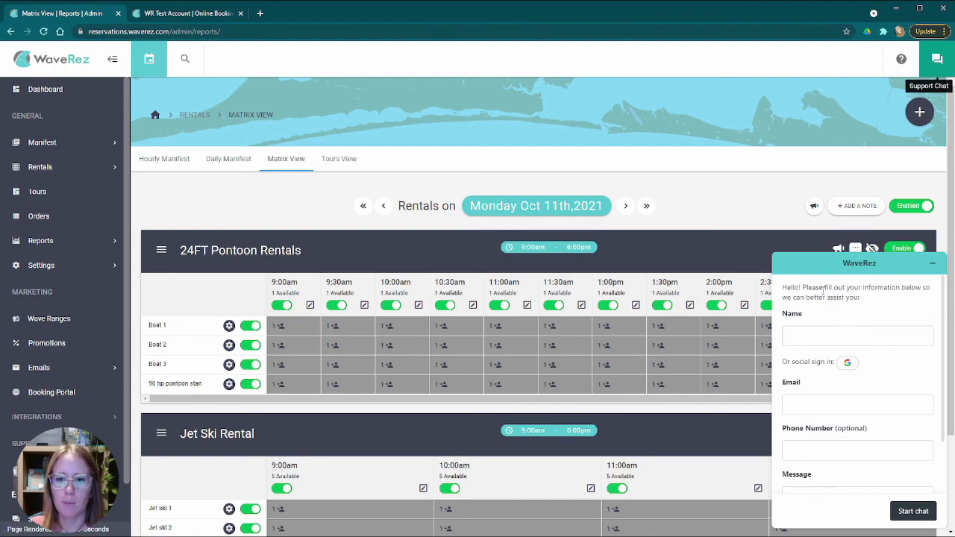
{"action": "left_click", "coordinate": [933, 265]}
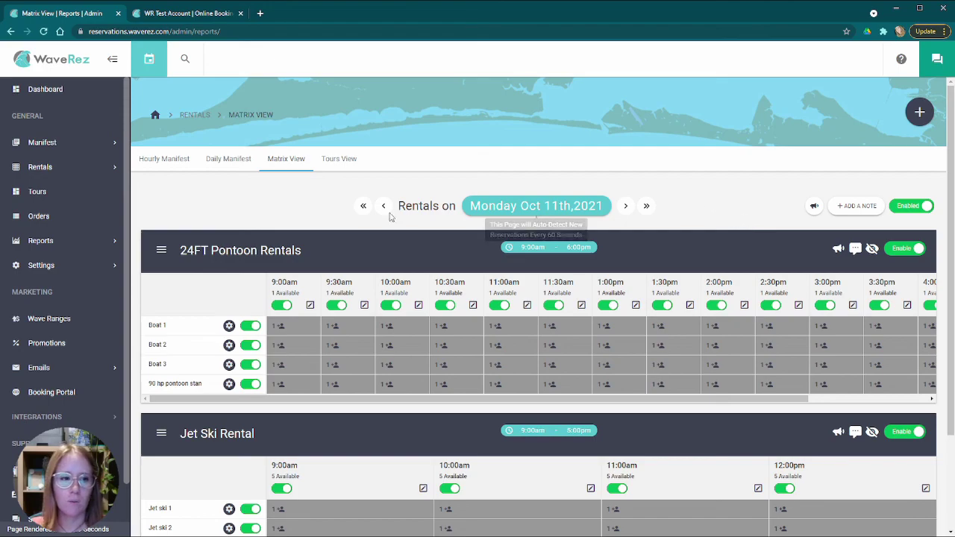
{"action": "scroll", "coordinate": [213, 216], "scroll_direction": "down", "scroll_amount": 2}
{"action": "scroll", "coordinate": [205, 217], "scroll_direction": "up", "scroll_amount": 2}
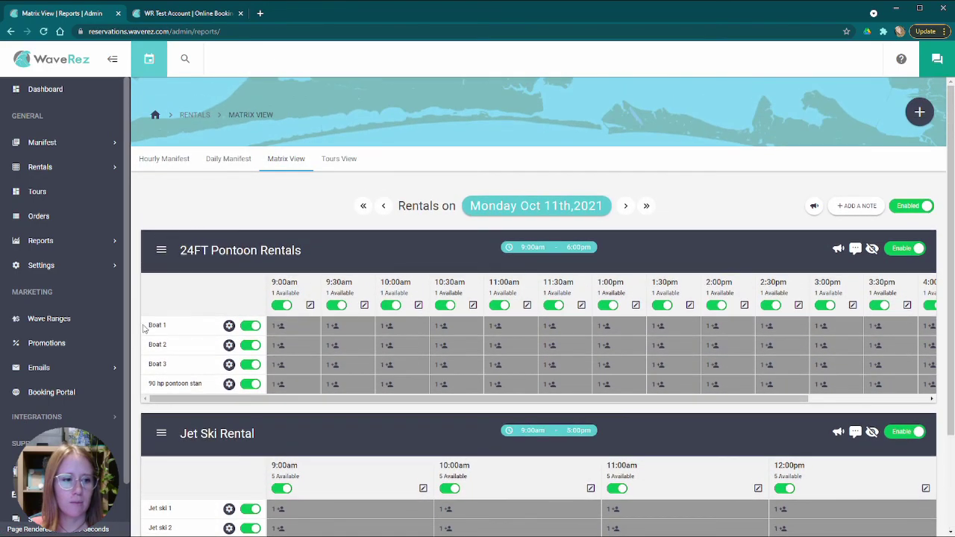